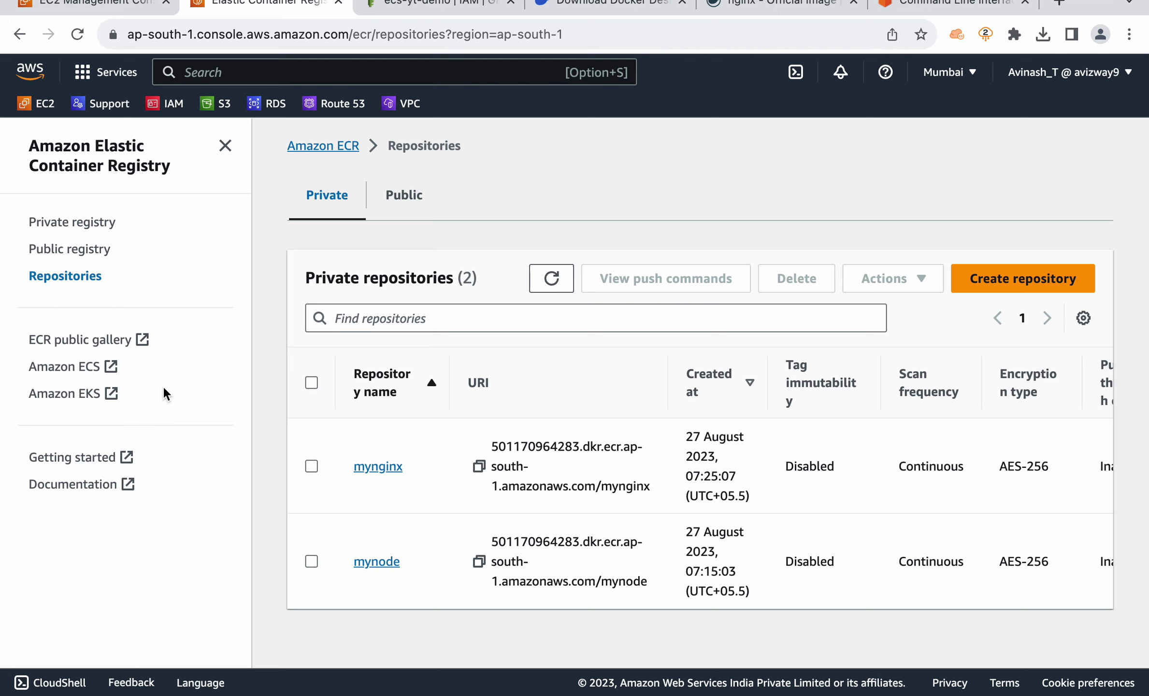
- Go to Amazon ECS from the container registry and open the form for creating a cluster
{"action": "left_click", "coordinate": [73, 363]}
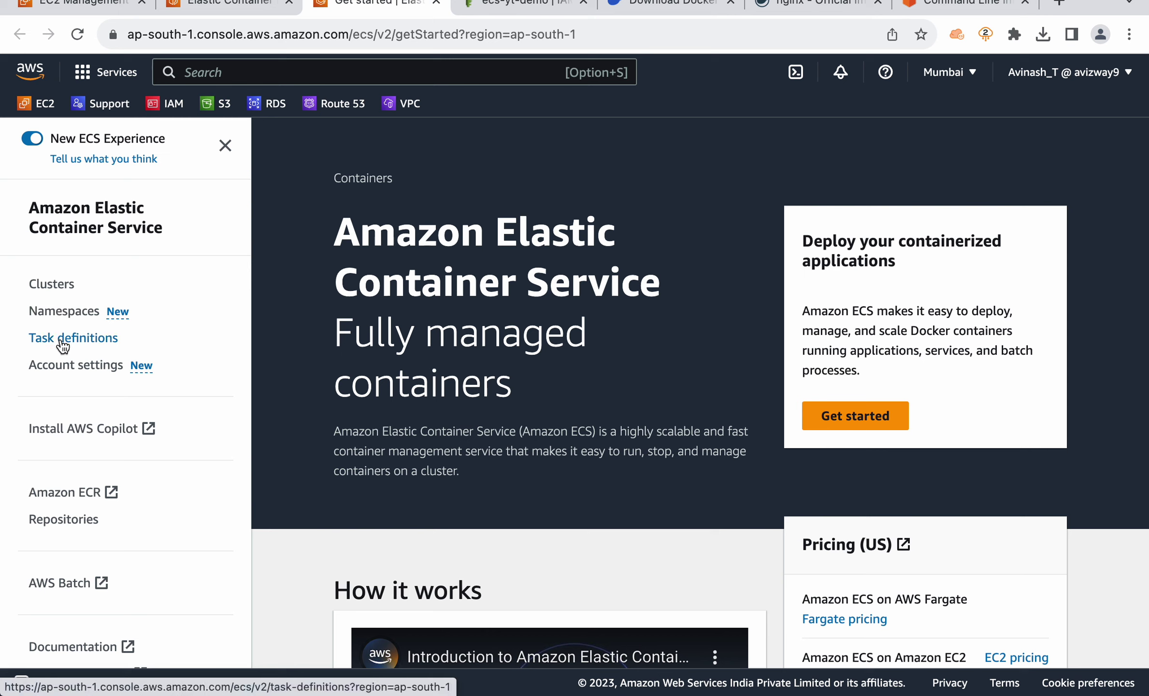
{"action": "left_click", "coordinate": [47, 285]}
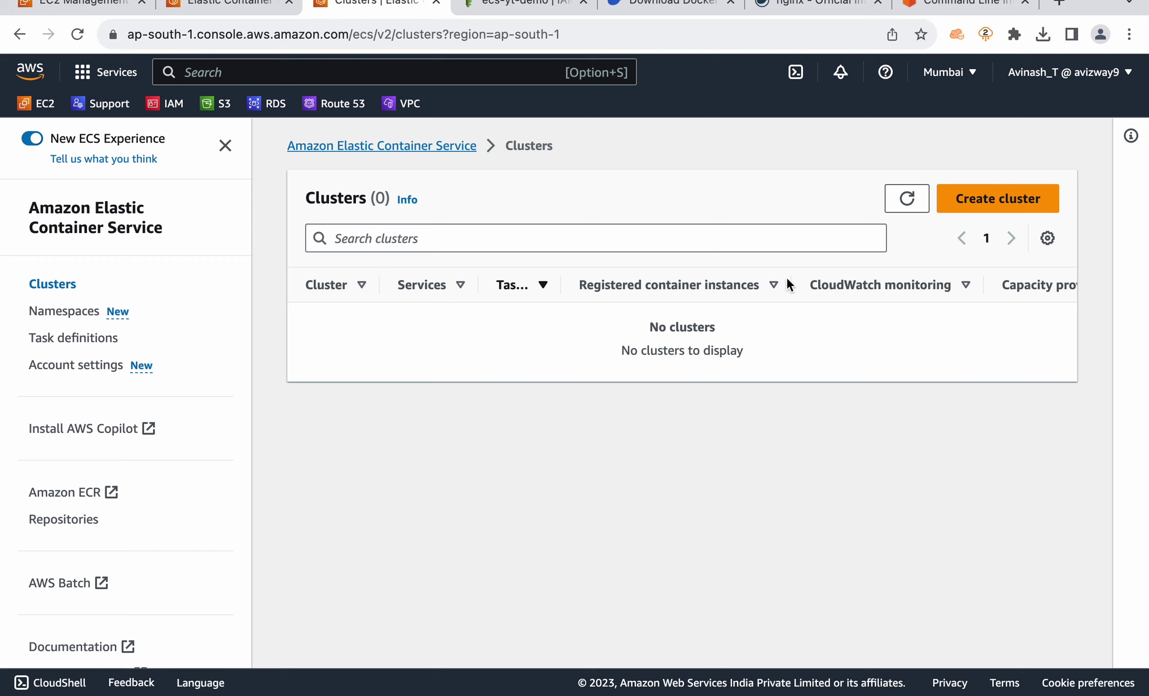
{"action": "left_click", "coordinate": [969, 199]}
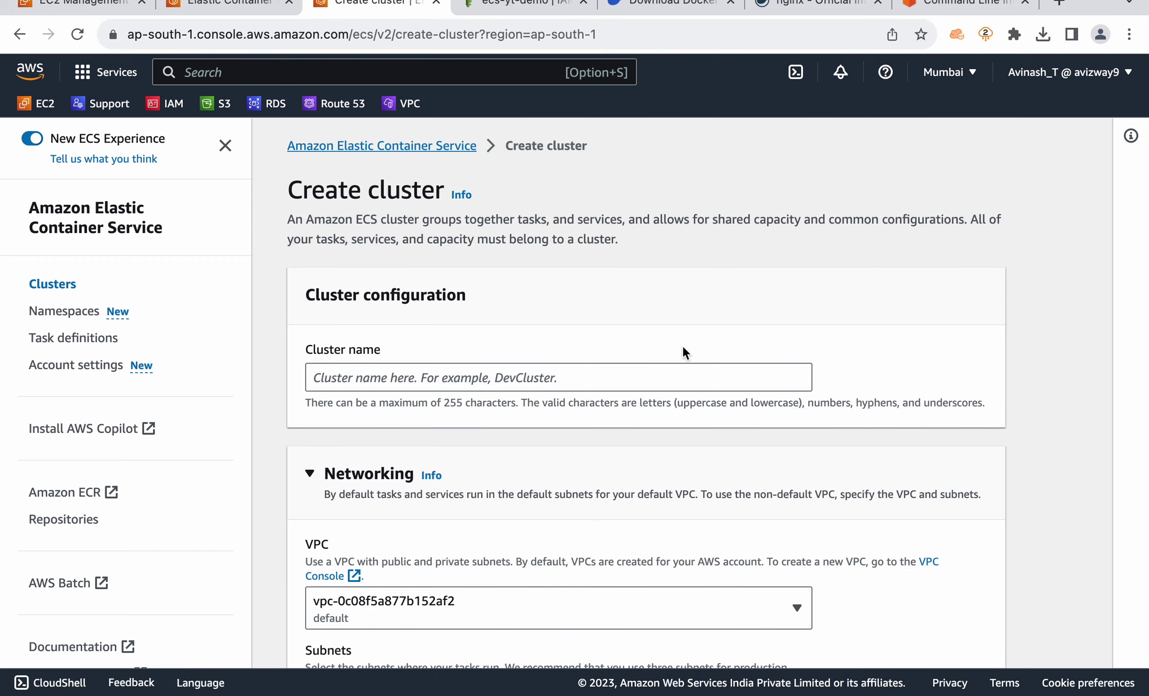
- Examine the cluster form's name, networking, infrastructure, monitoring and tags sections
{"action": "left_click", "coordinate": [671, 370]}
{"action": "scroll", "coordinate": [886, 372], "scroll_direction": "down", "scroll_amount": 5}
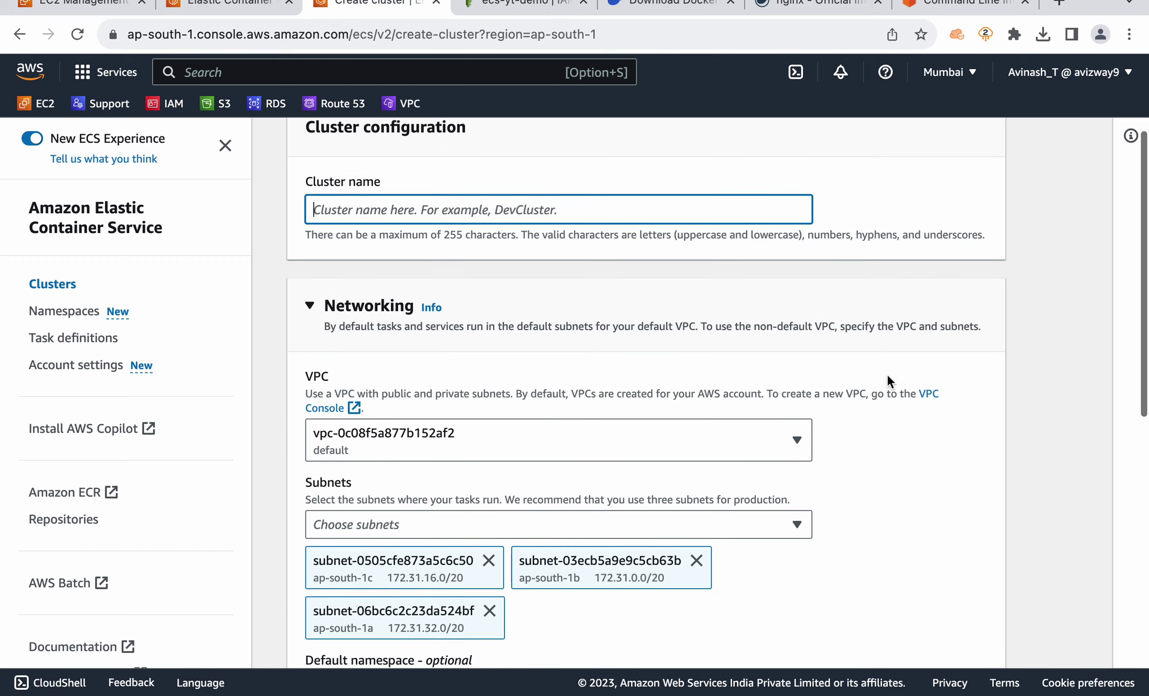
{"action": "left_click", "coordinate": [721, 327]}
{"action": "left_click", "coordinate": [907, 357]}
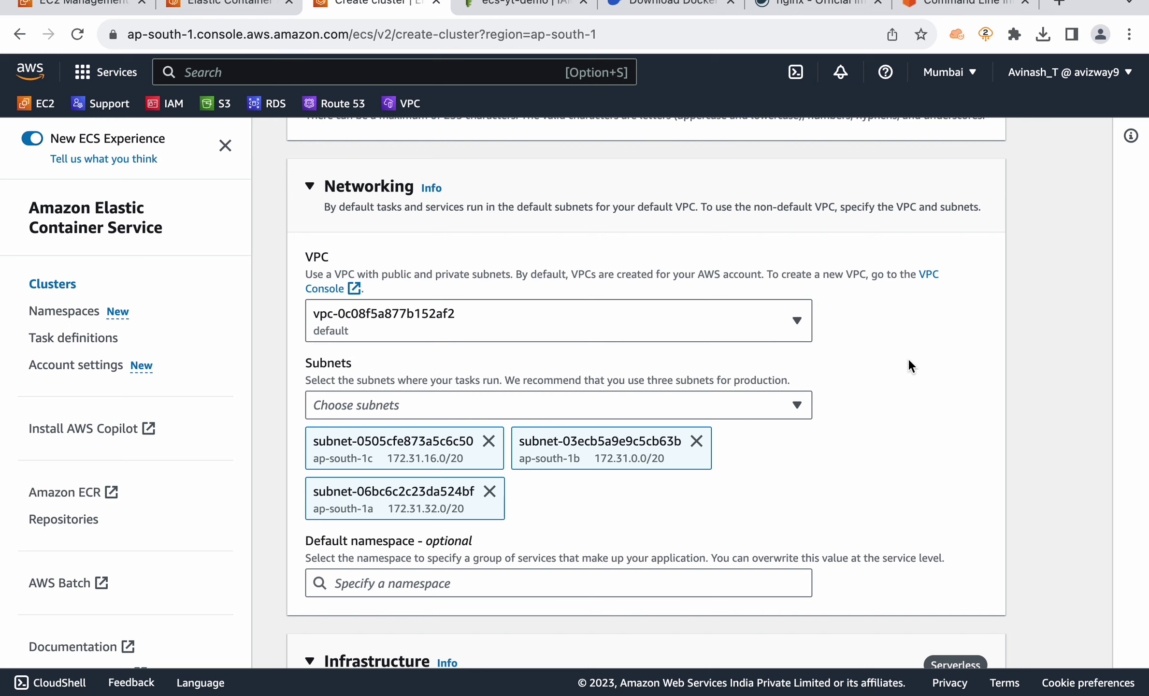
{"action": "scroll", "coordinate": [908, 357], "scroll_direction": "down", "scroll_amount": 5}
{"action": "scroll", "coordinate": [822, 334], "scroll_direction": "down", "scroll_amount": 2}
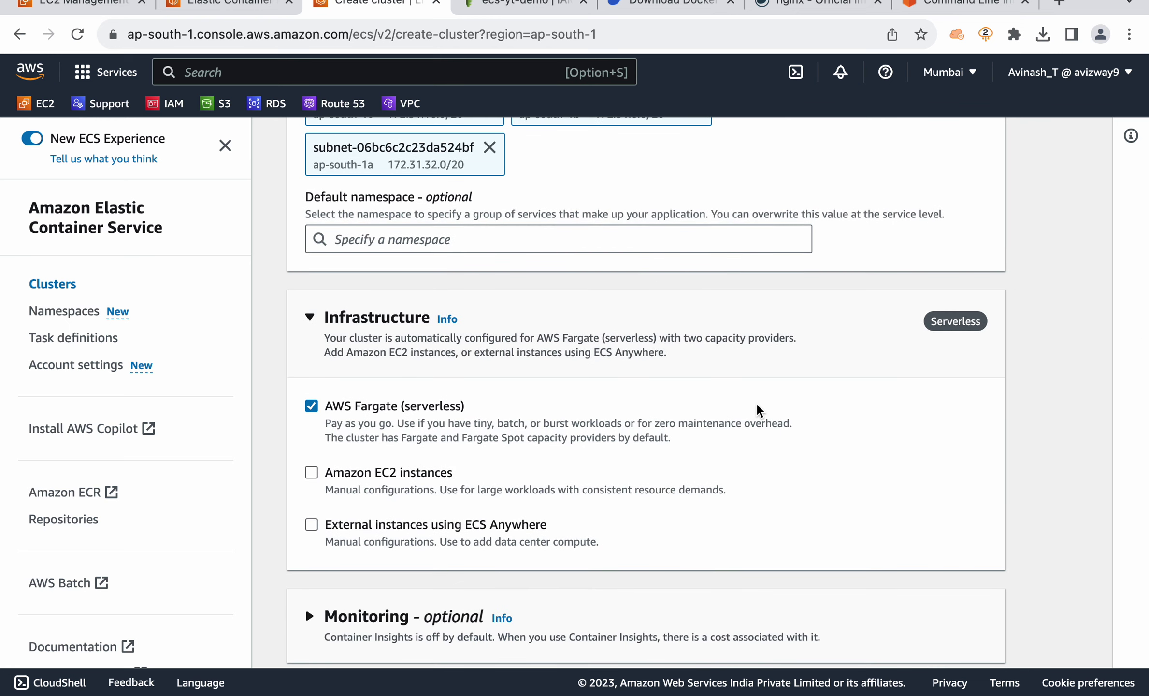
{"action": "scroll", "coordinate": [725, 409], "scroll_direction": "down", "scroll_amount": 5}
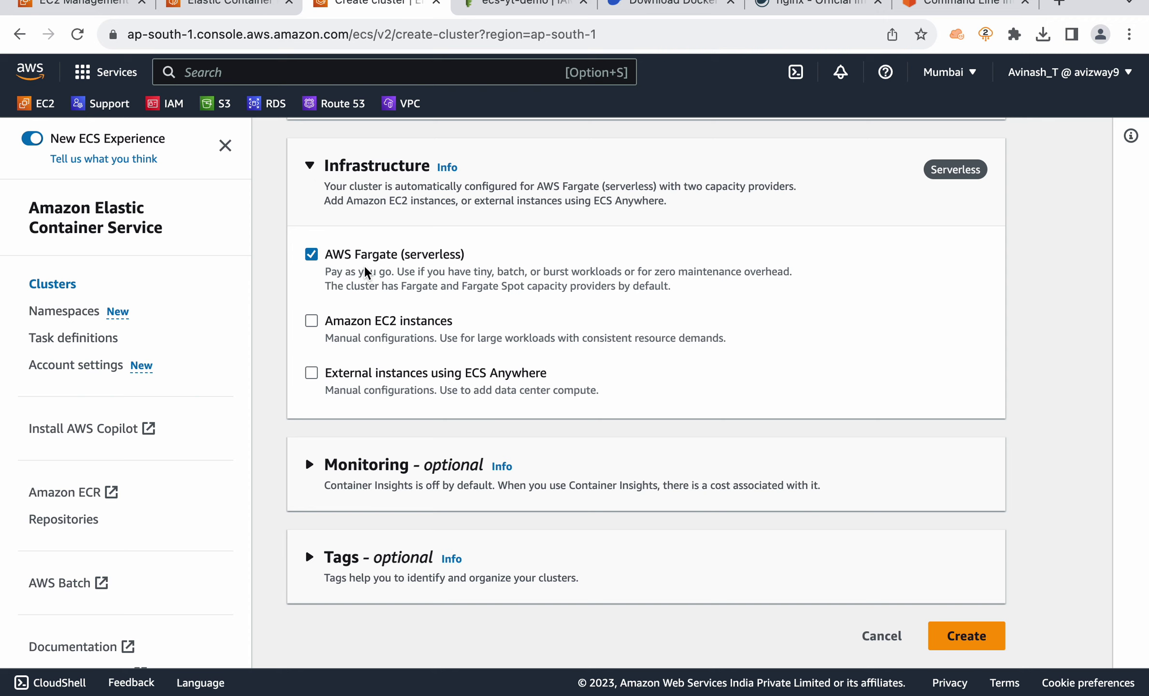
{"action": "left_click", "coordinate": [973, 635]}
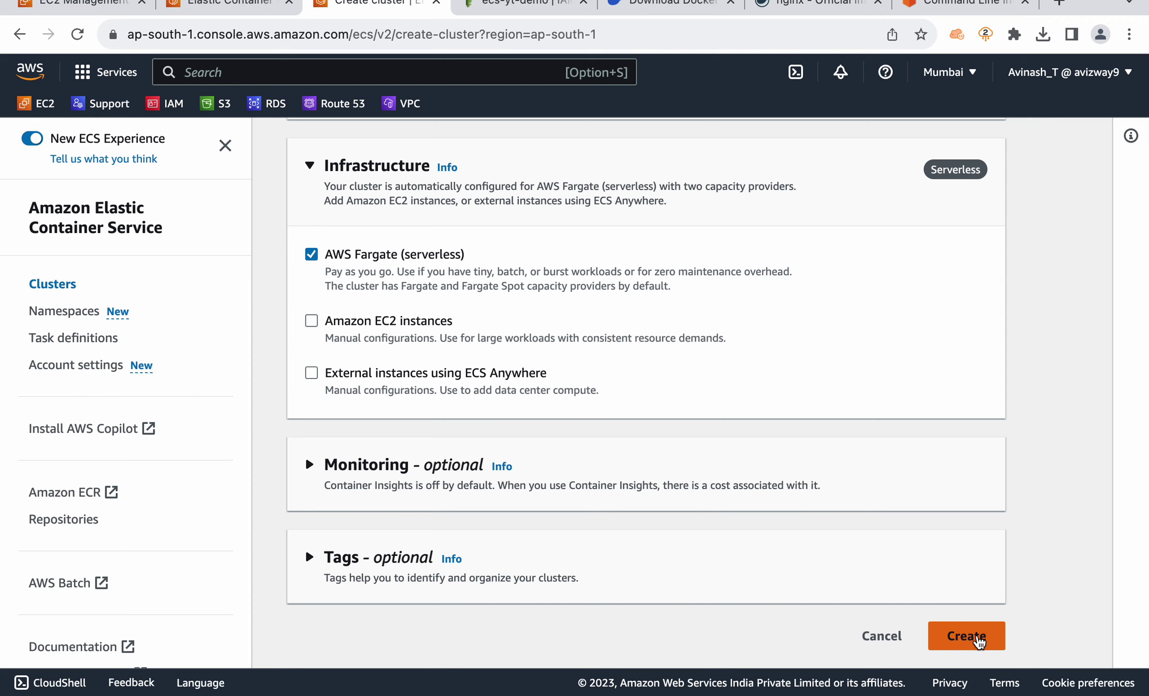
{"action": "scroll", "coordinate": [1008, 481], "scroll_direction": "up", "scroll_amount": 15}
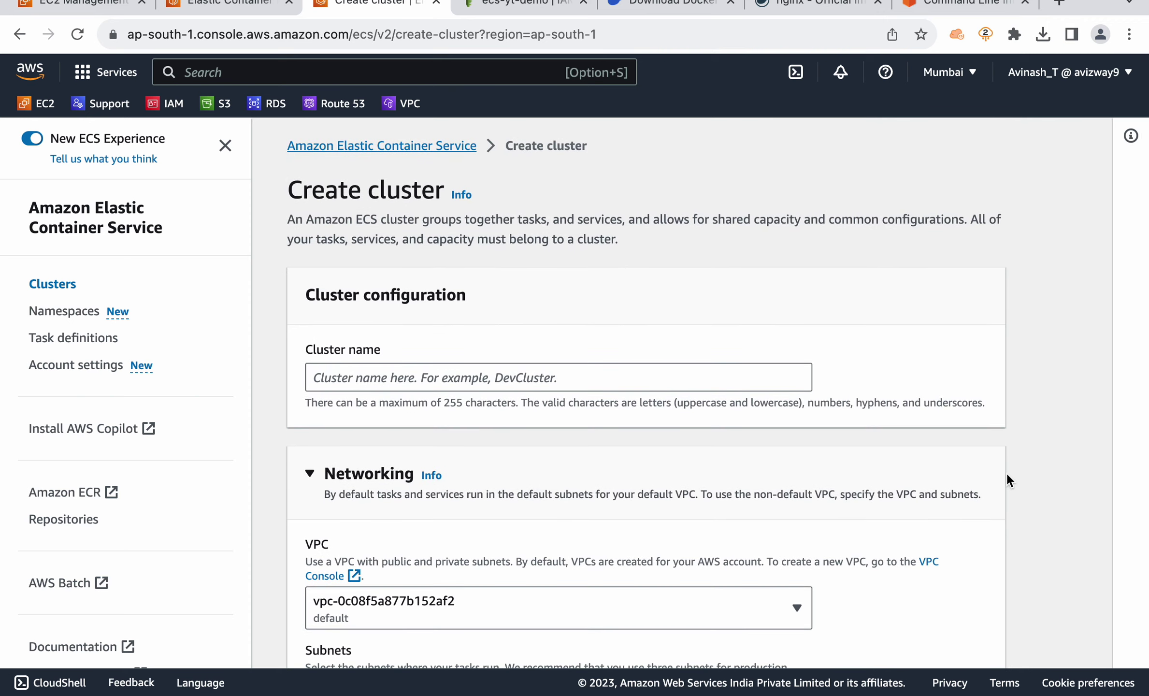
{"action": "scroll", "coordinate": [1007, 480], "scroll_direction": "down", "scroll_amount": 3}
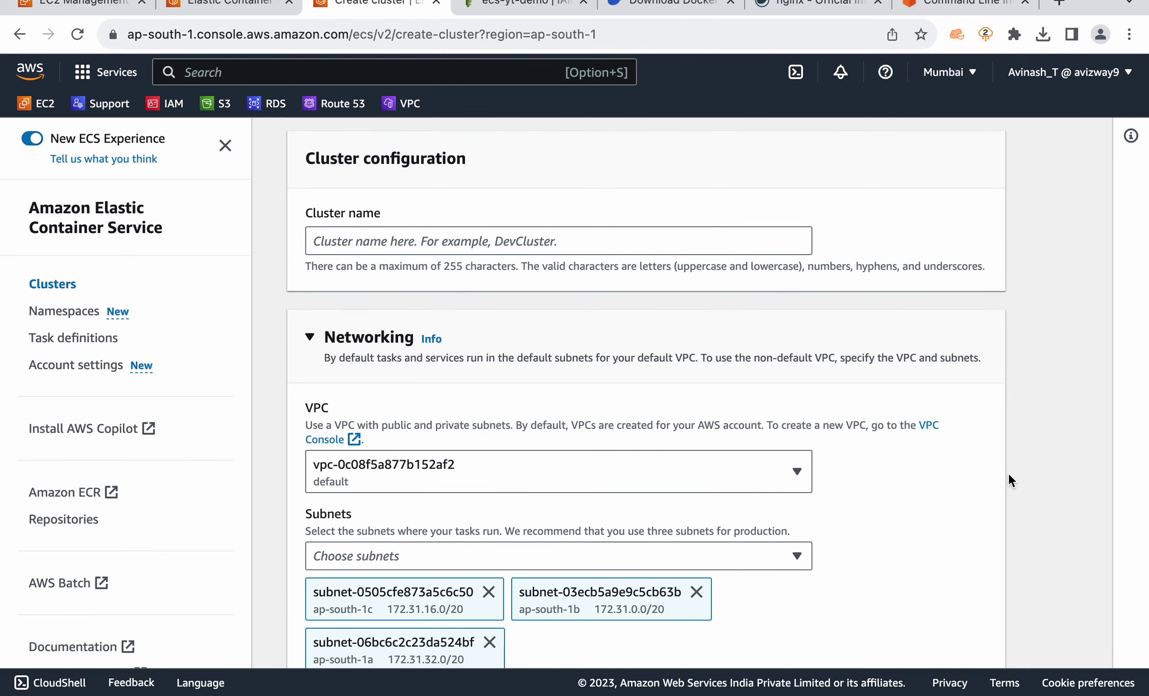
- Check the private repositories in Elastic Container Registry, looking at the mynginx entry
{"action": "left_click", "coordinate": [207, 7]}
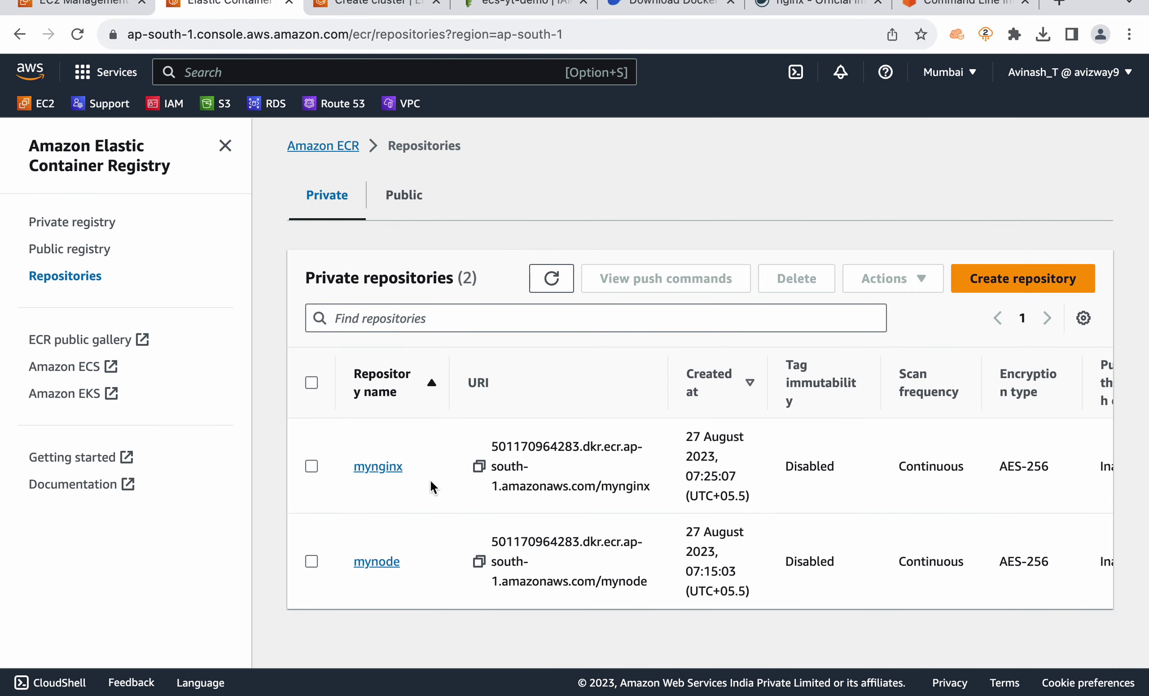
{"action": "double_click", "coordinate": [404, 465]}
{"action": "left_click", "coordinate": [418, 508]}
- Return to ECS and open the form for creating a new task definition without JSON
{"action": "left_click", "coordinate": [363, 14]}
{"action": "left_click", "coordinate": [47, 344]}
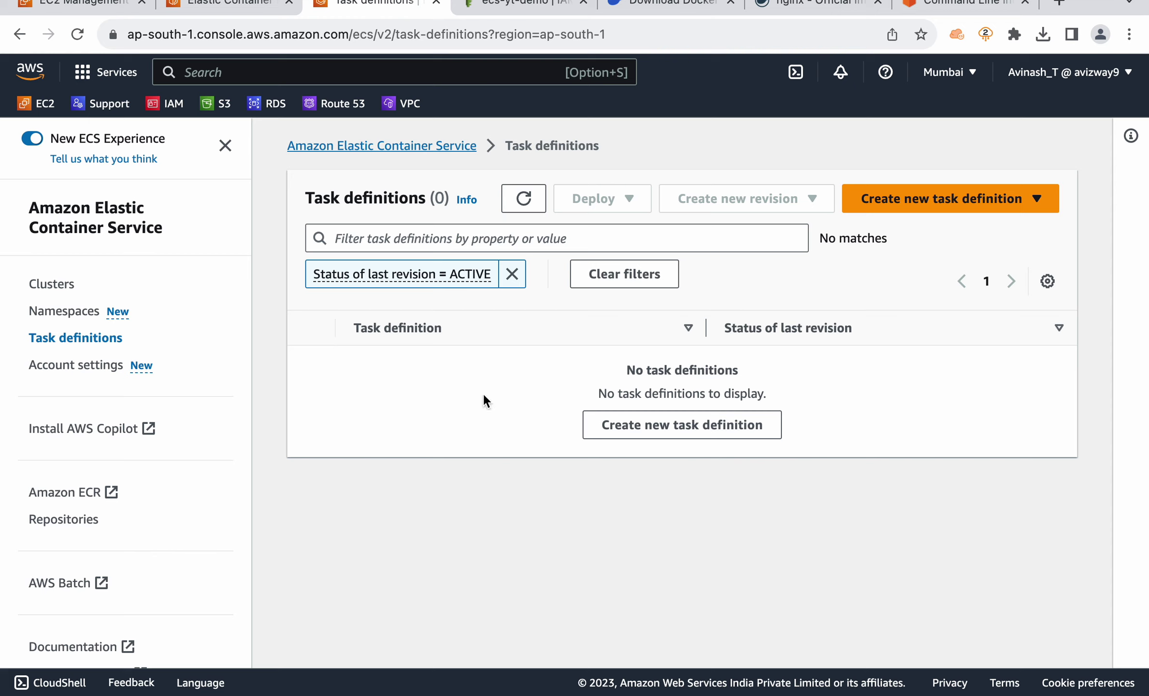
{"action": "left_click", "coordinate": [912, 202]}
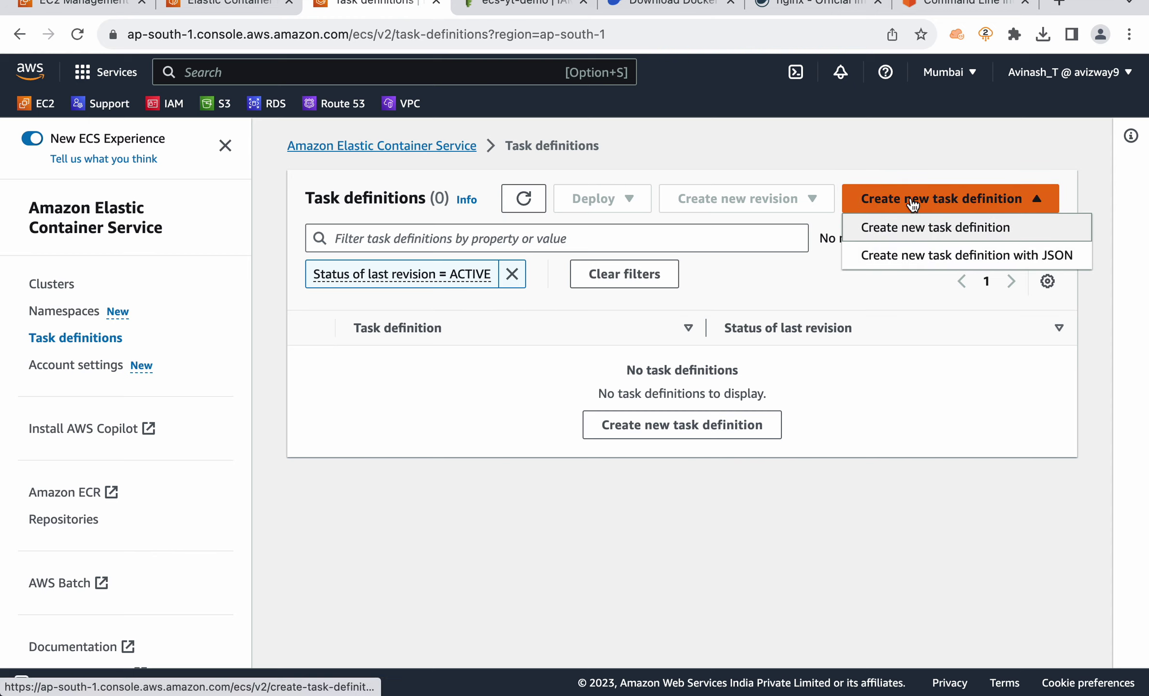
{"action": "left_click", "coordinate": [912, 227]}
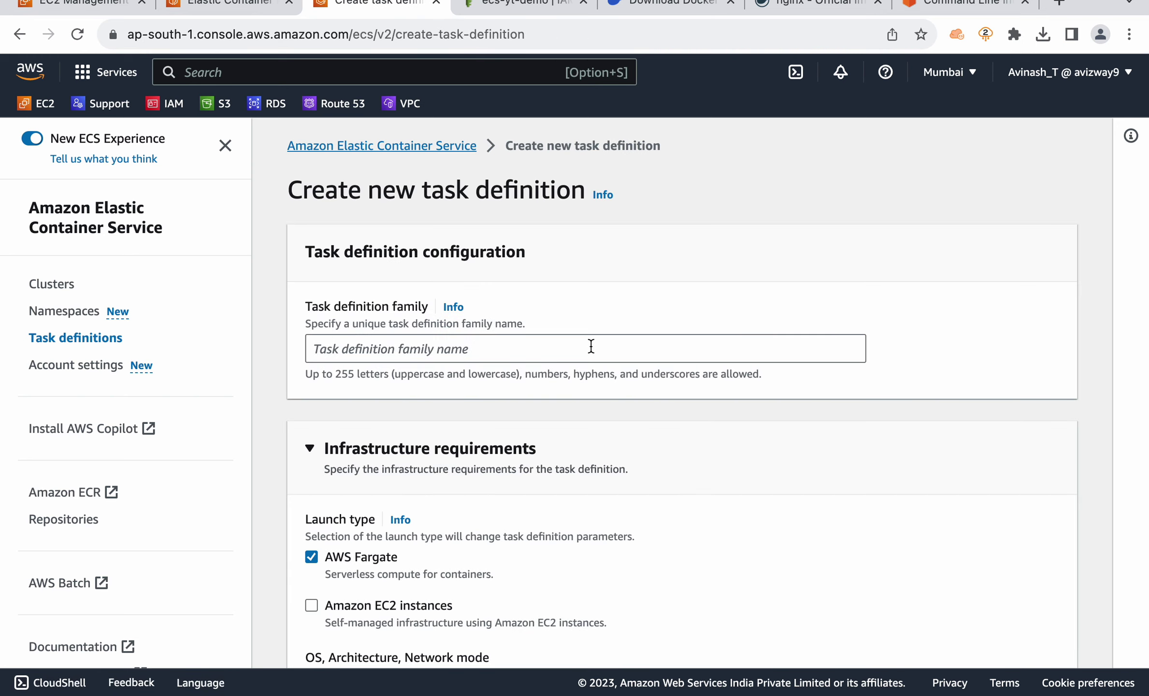
- Name the task definition family node-app-td
{"action": "left_click", "coordinate": [591, 346]}
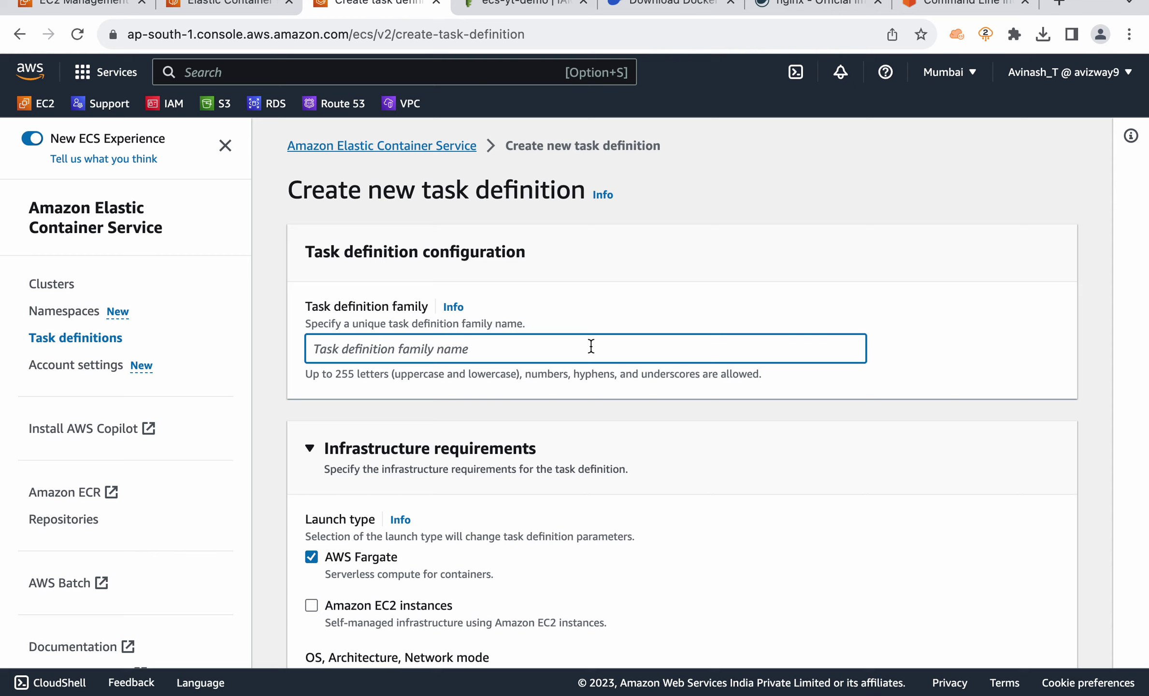
{"action": "type", "text": "node"}
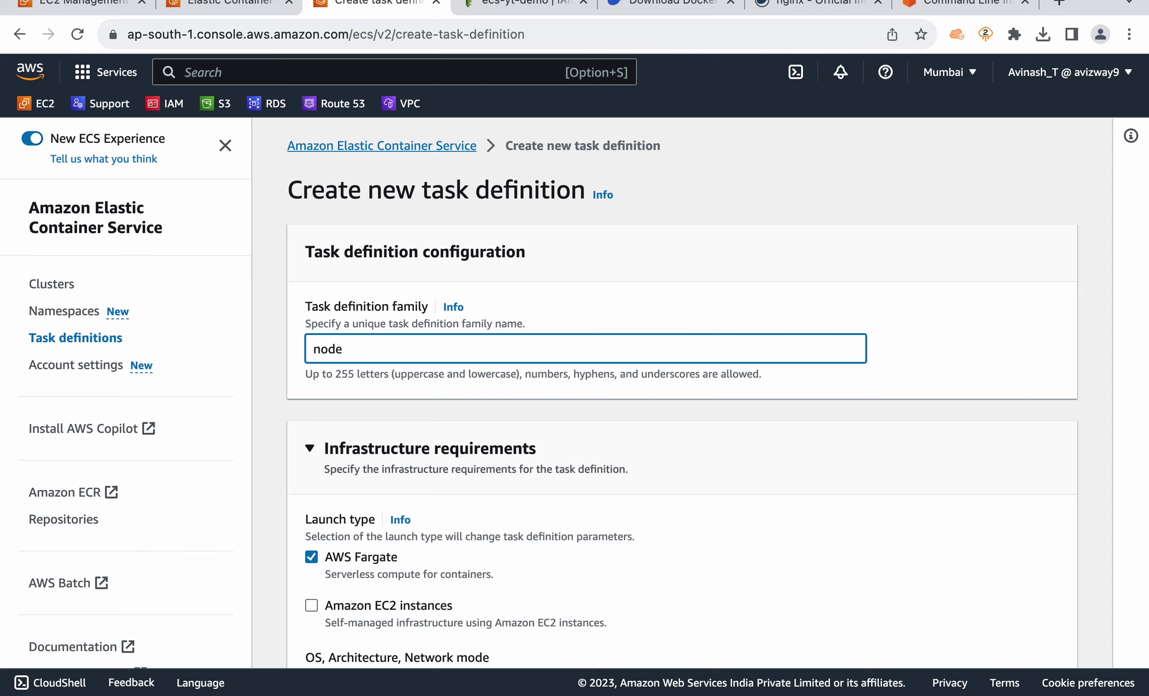
{"action": "type", "text": "-app-td"}
{"action": "left_click", "coordinate": [1011, 419]}
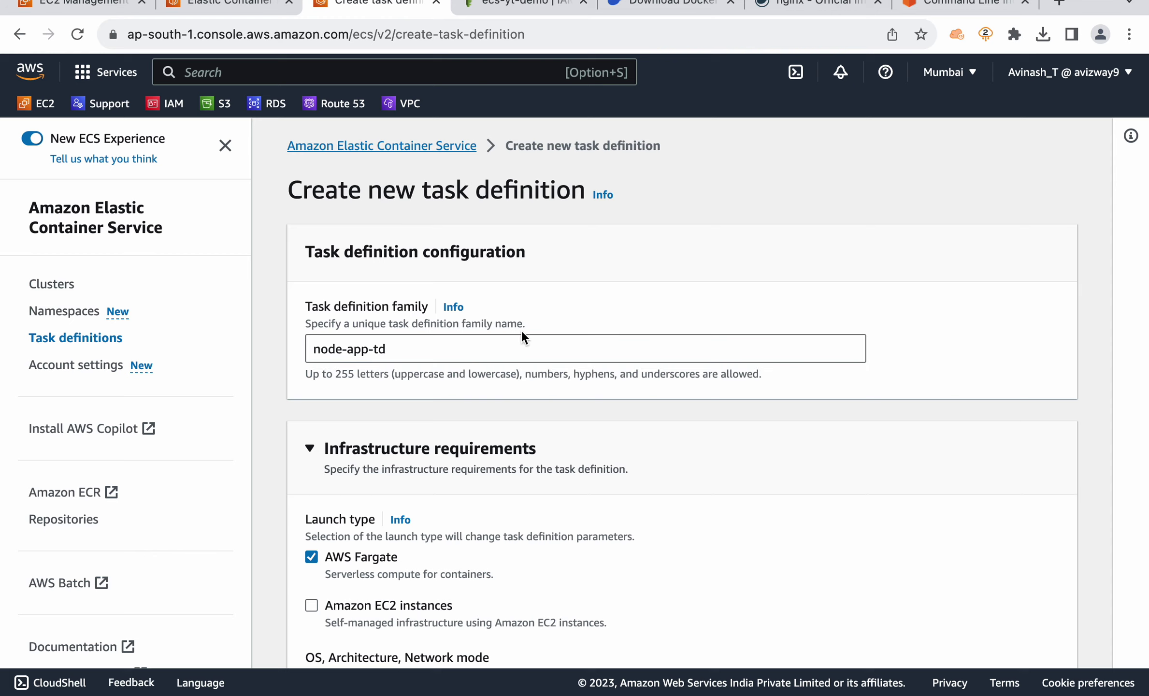
- Shorten the task definition family name to node-app
{"action": "left_click", "coordinate": [502, 348]}
{"action": "key", "text": "BackSpace"}
{"action": "key", "text": "BackSpace"}
{"action": "key", "text": "BackSpace"}
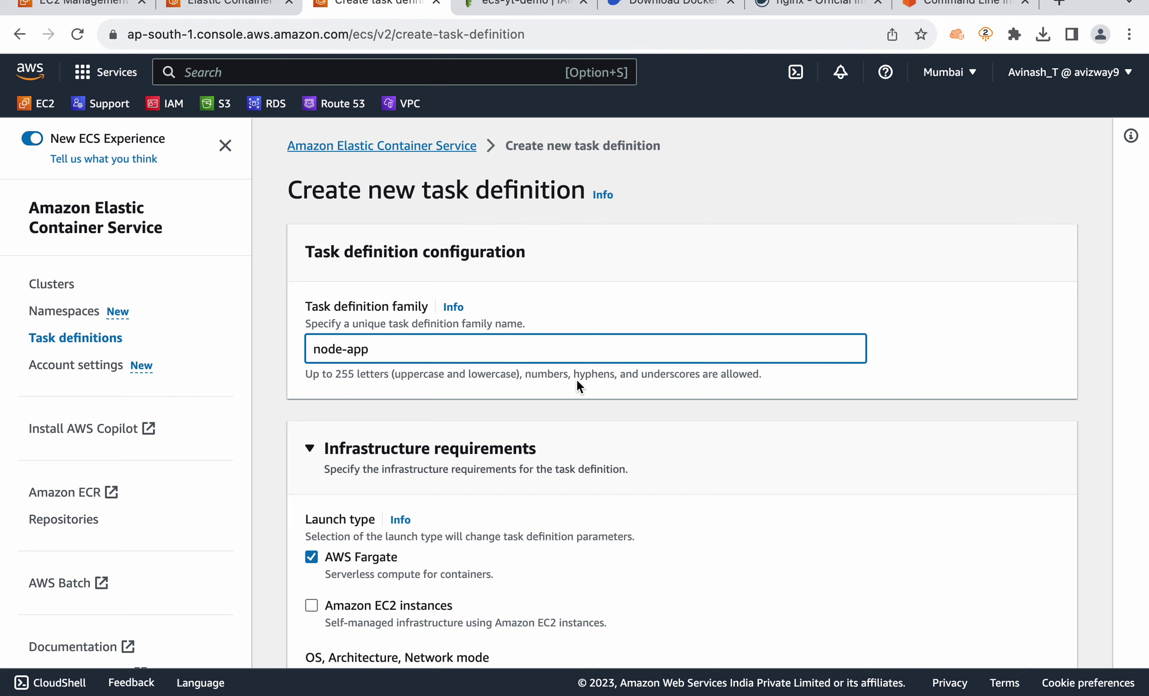
- Review the infrastructure requirements: the launch type, the operating system/architecture choices, the task size and the task roles
{"action": "scroll", "coordinate": [575, 377], "scroll_direction": "down", "scroll_amount": 2}
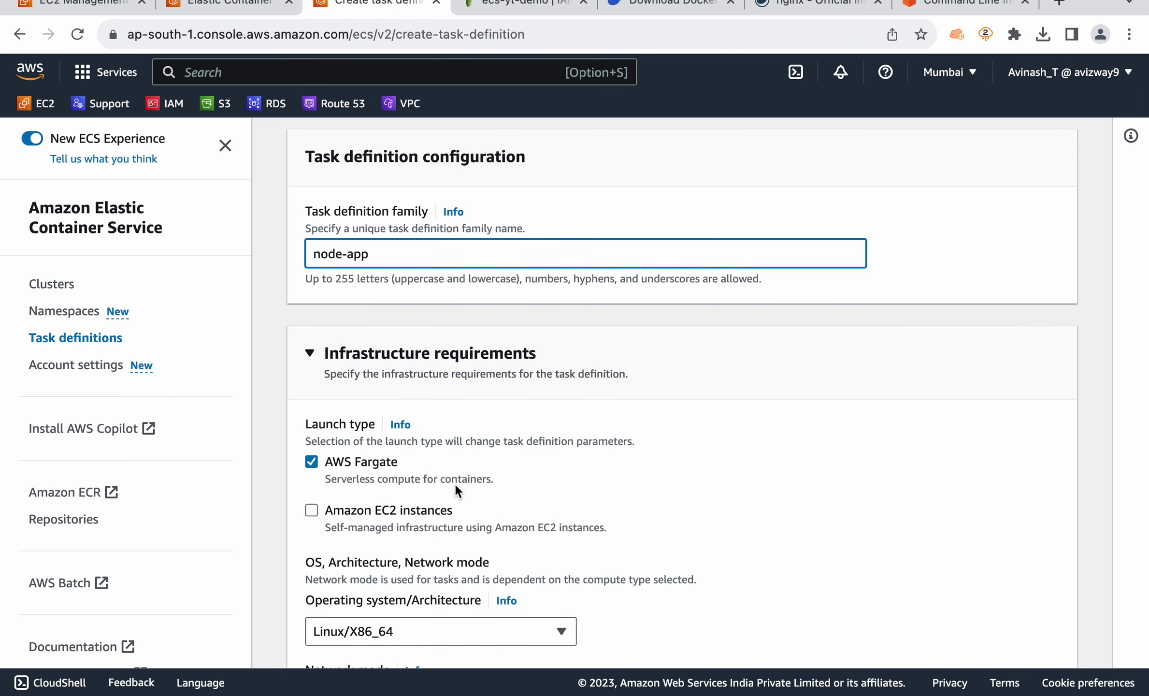
{"action": "left_click_drag", "start_coordinate": [495, 479], "coordinate": [329, 464]}
{"action": "scroll", "coordinate": [685, 473], "scroll_direction": "down", "scroll_amount": 1}
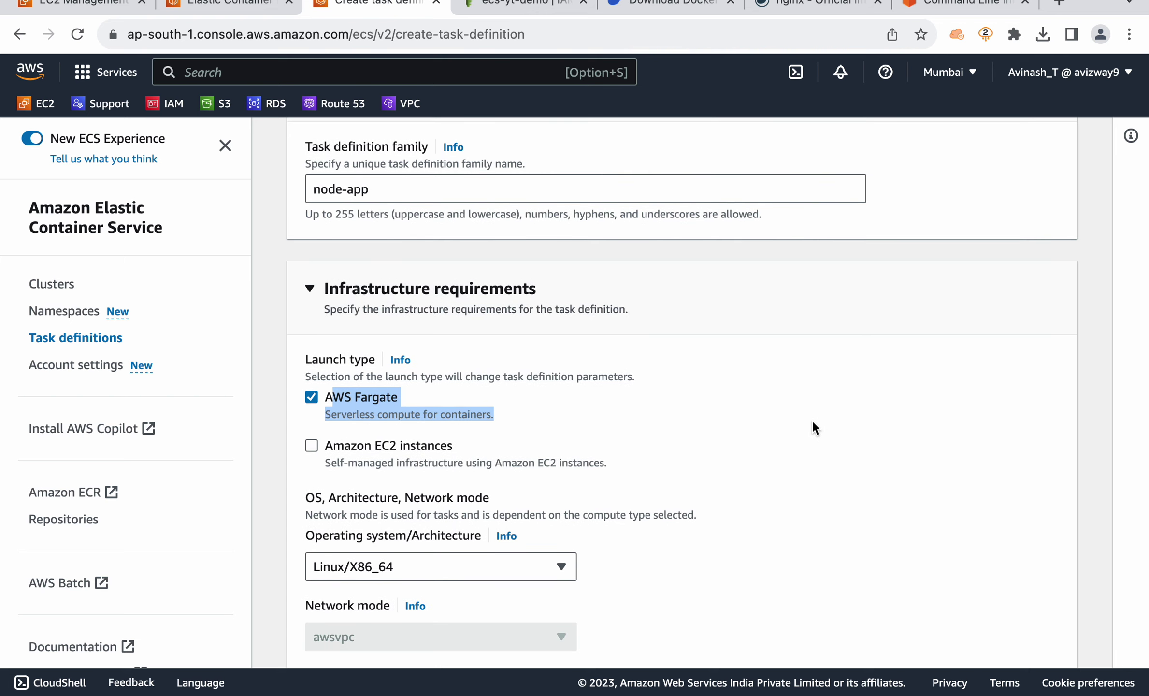
{"action": "scroll", "coordinate": [813, 423], "scroll_direction": "down", "scroll_amount": 2}
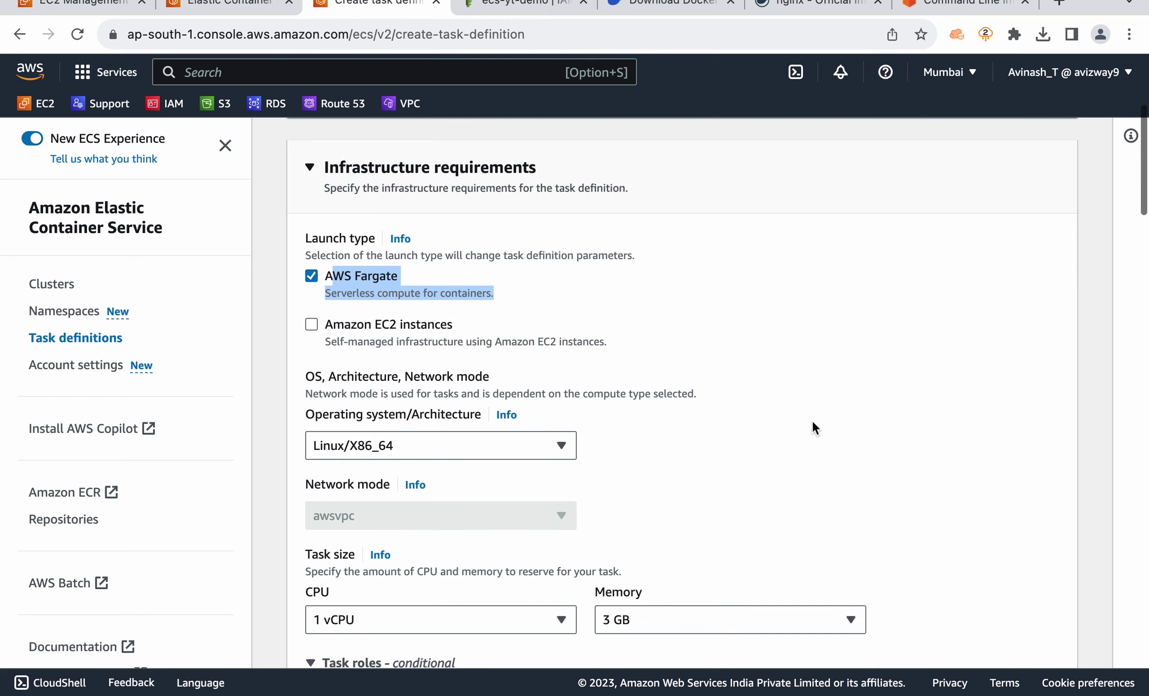
{"action": "left_click", "coordinate": [560, 445]}
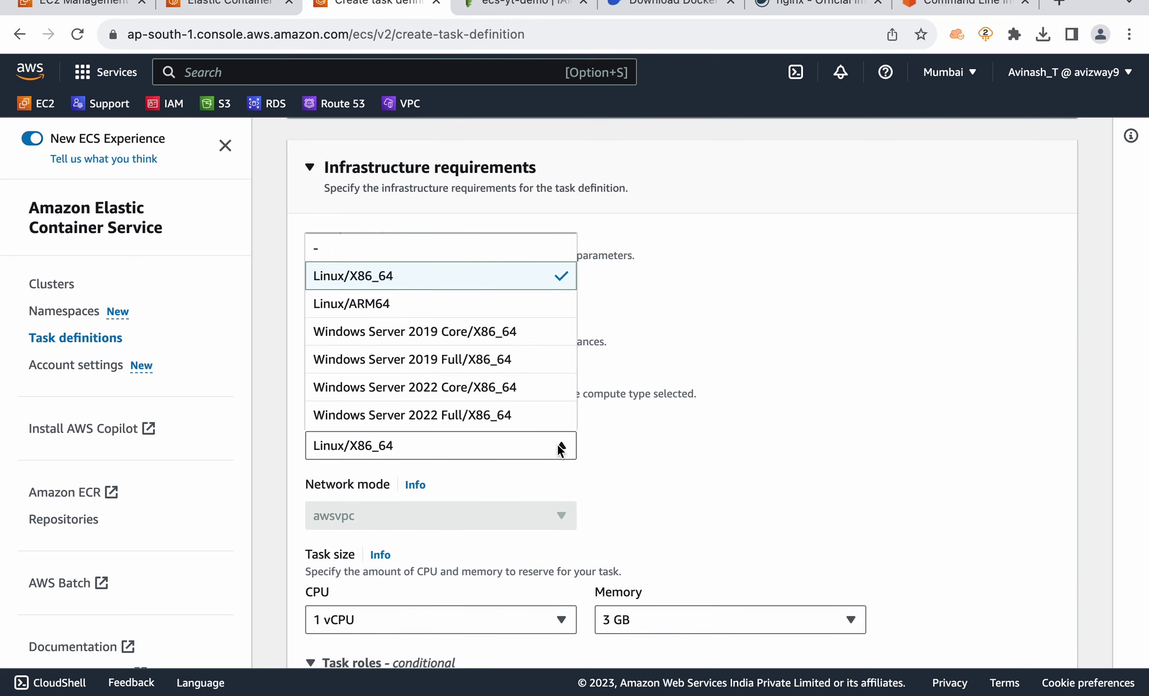
{"action": "left_click", "coordinate": [561, 445]}
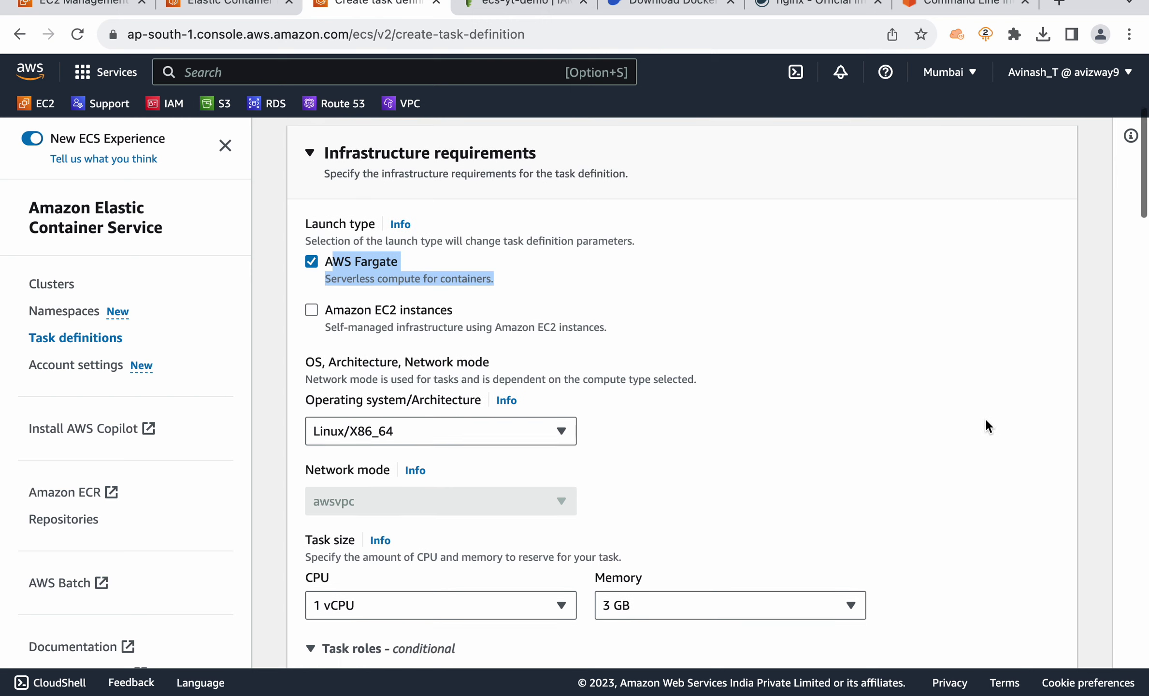
{"action": "scroll", "coordinate": [986, 420], "scroll_direction": "down", "scroll_amount": 4}
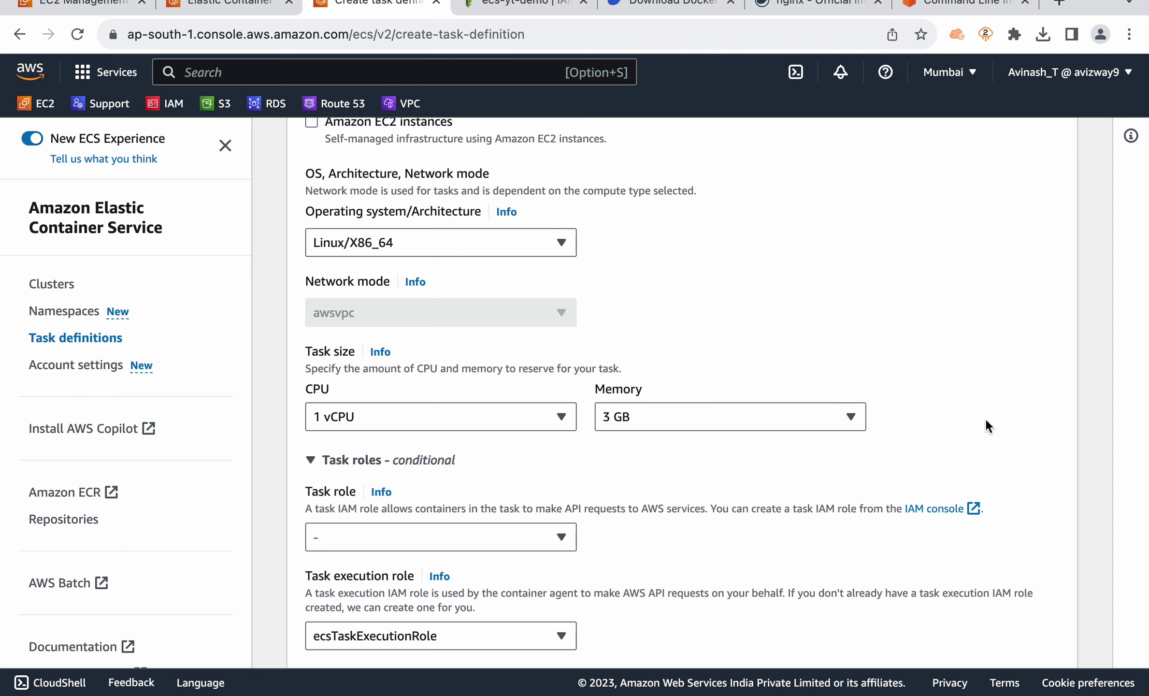
{"action": "scroll", "coordinate": [986, 420], "scroll_direction": "up", "scroll_amount": 1}
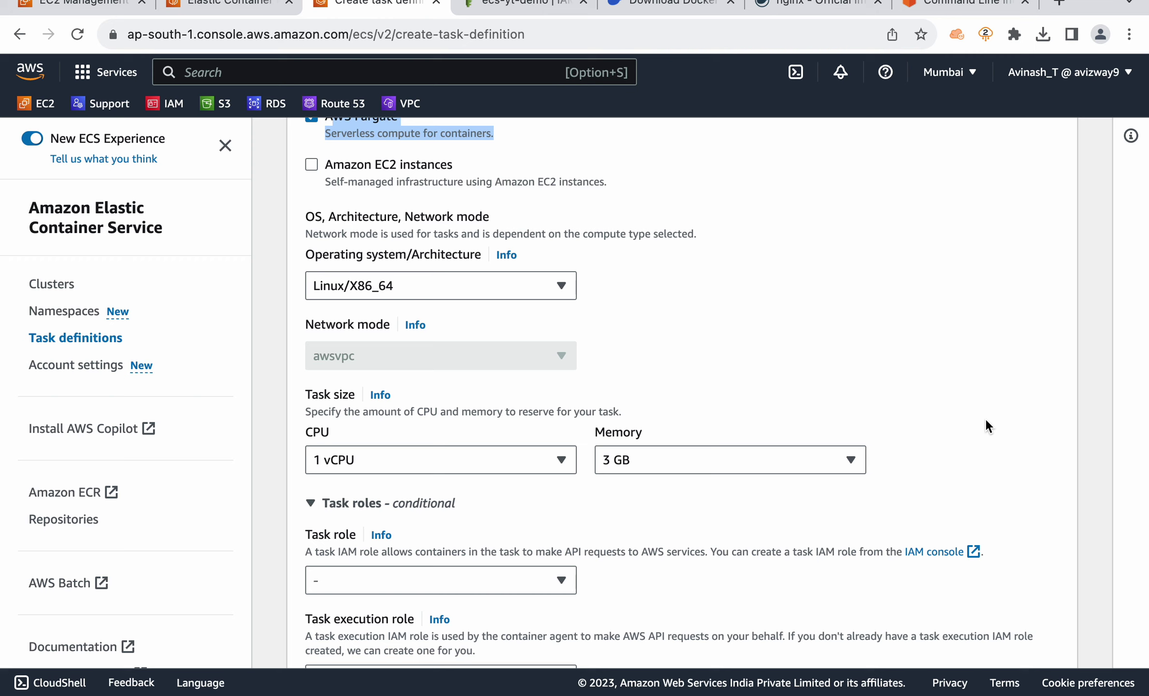
{"action": "left_click", "coordinate": [985, 418]}
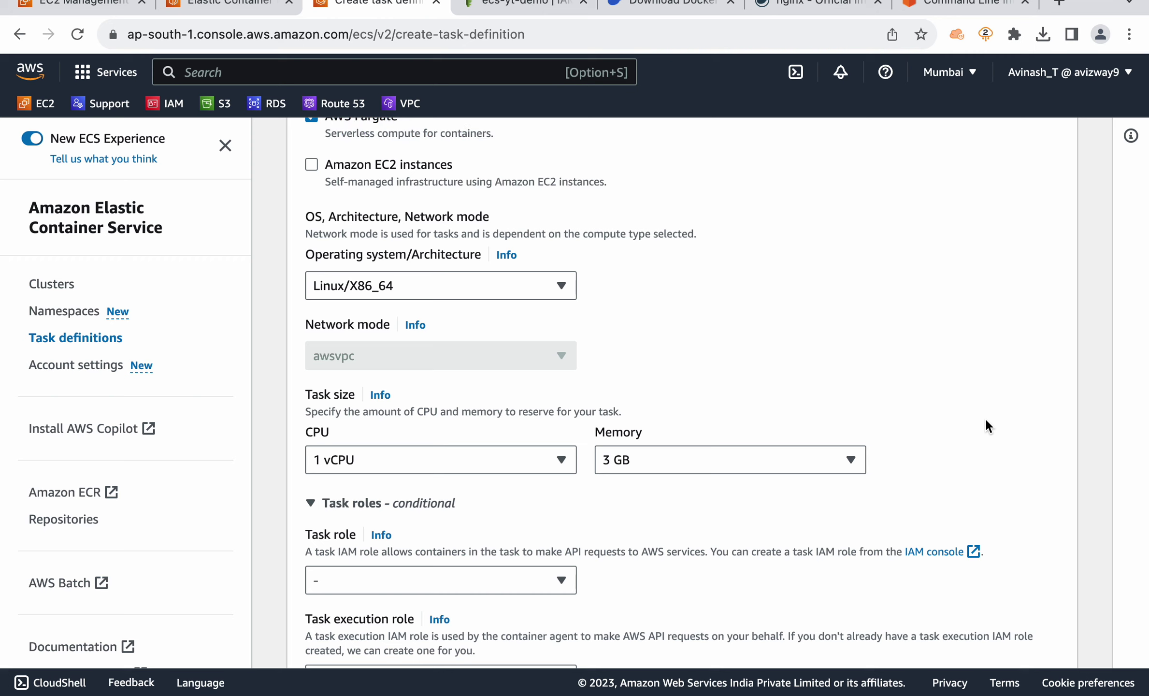
- Set the task size to .5 vCPU and 1 GB of memory
{"action": "left_click", "coordinate": [550, 469]}
{"action": "left_click", "coordinate": [336, 177]}
{"action": "left_click", "coordinate": [673, 457]}
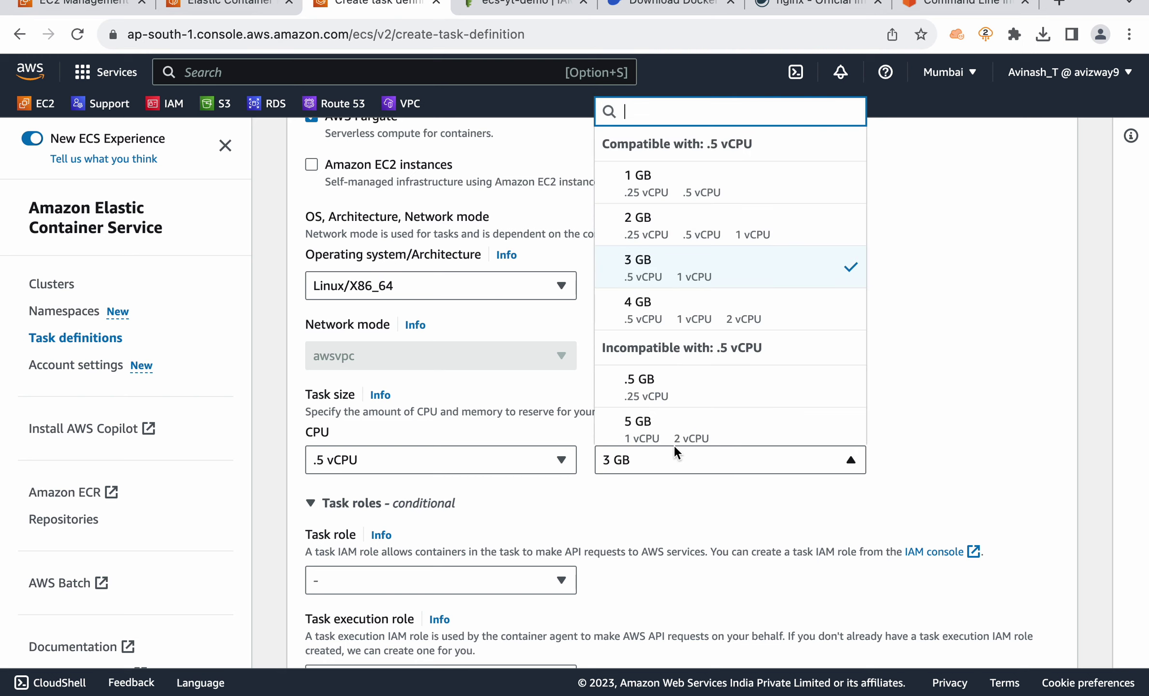
{"action": "left_click", "coordinate": [623, 180]}
{"action": "scroll", "coordinate": [956, 388], "scroll_direction": "up", "scroll_amount": 2}
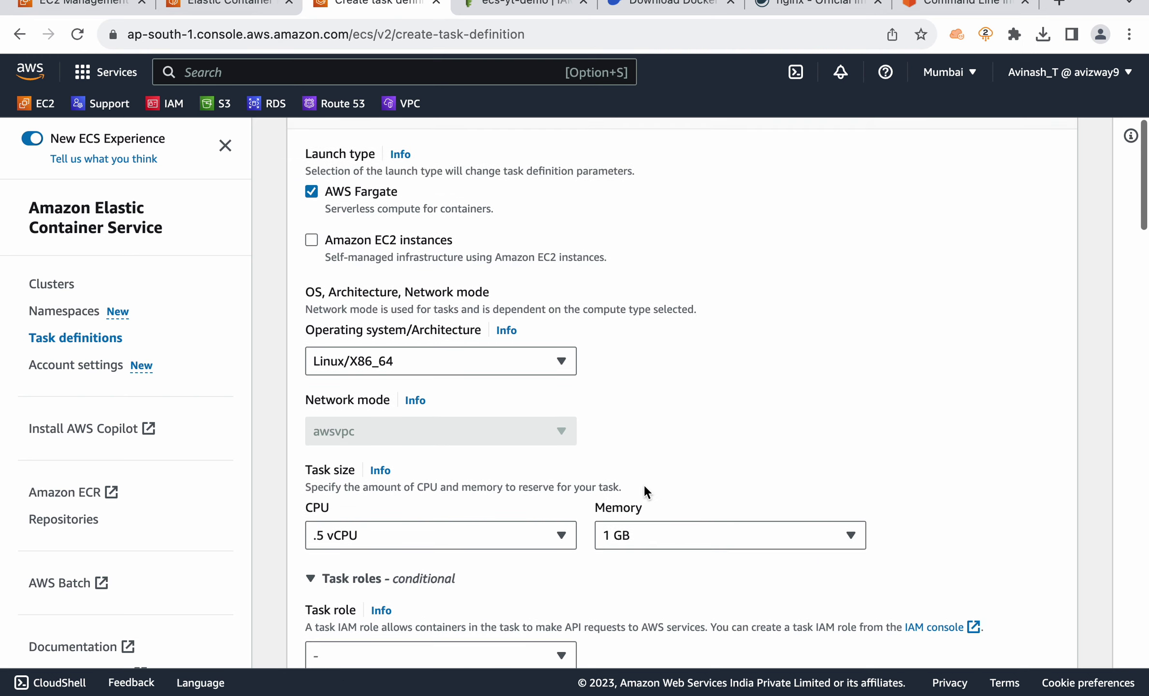
- Reduce the task size to .25 vCPU and .5 GB of memory
{"action": "scroll", "coordinate": [539, 381], "scroll_direction": "down", "scroll_amount": 3}
{"action": "left_click", "coordinate": [531, 406]}
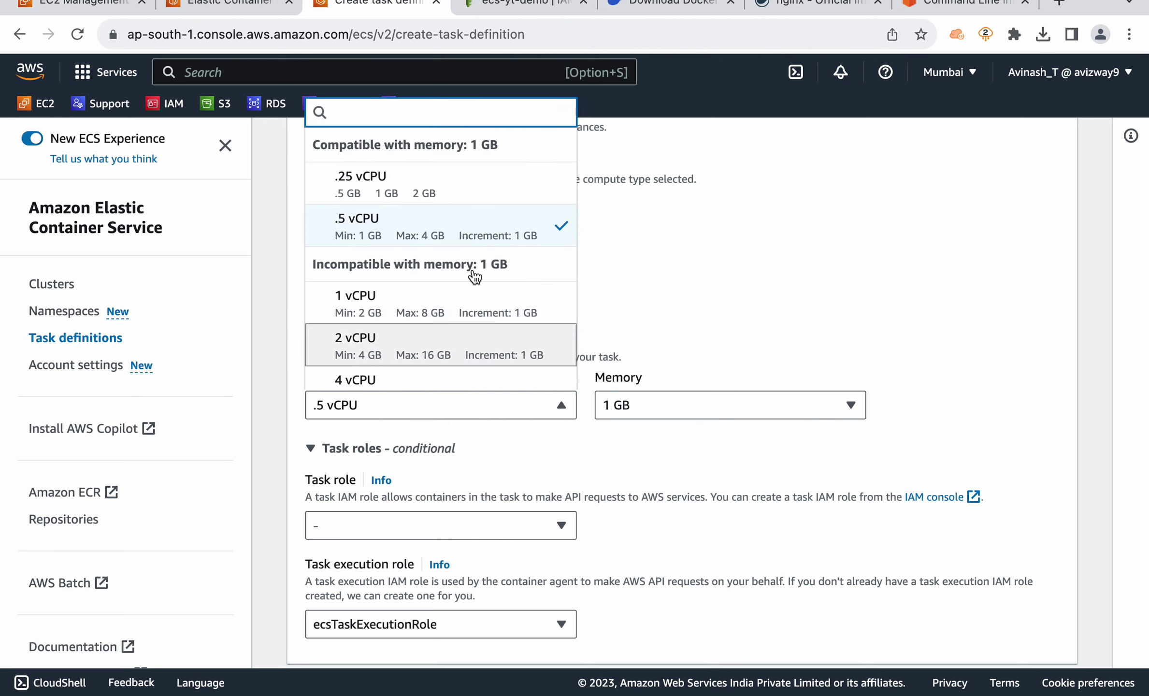
{"action": "left_click", "coordinate": [444, 196]}
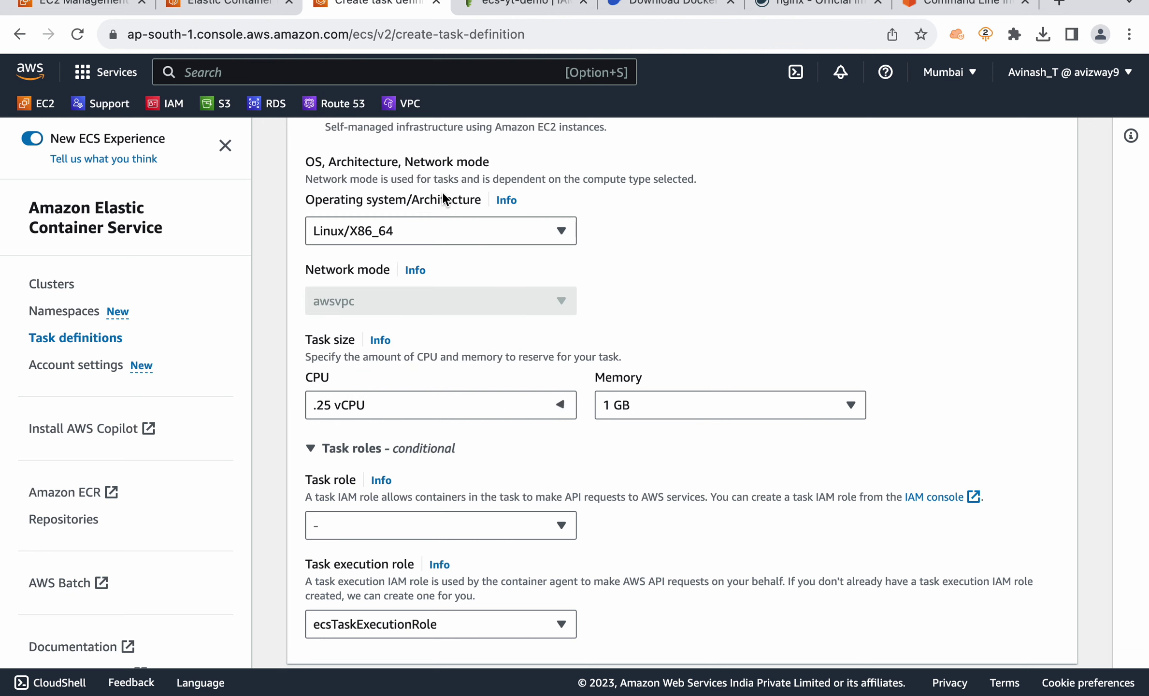
{"action": "left_click", "coordinate": [672, 406]}
{"action": "left_click", "coordinate": [639, 112]}
- Set the task size to 1 vCPU and 2 GB of memory
{"action": "left_click", "coordinate": [393, 400]}
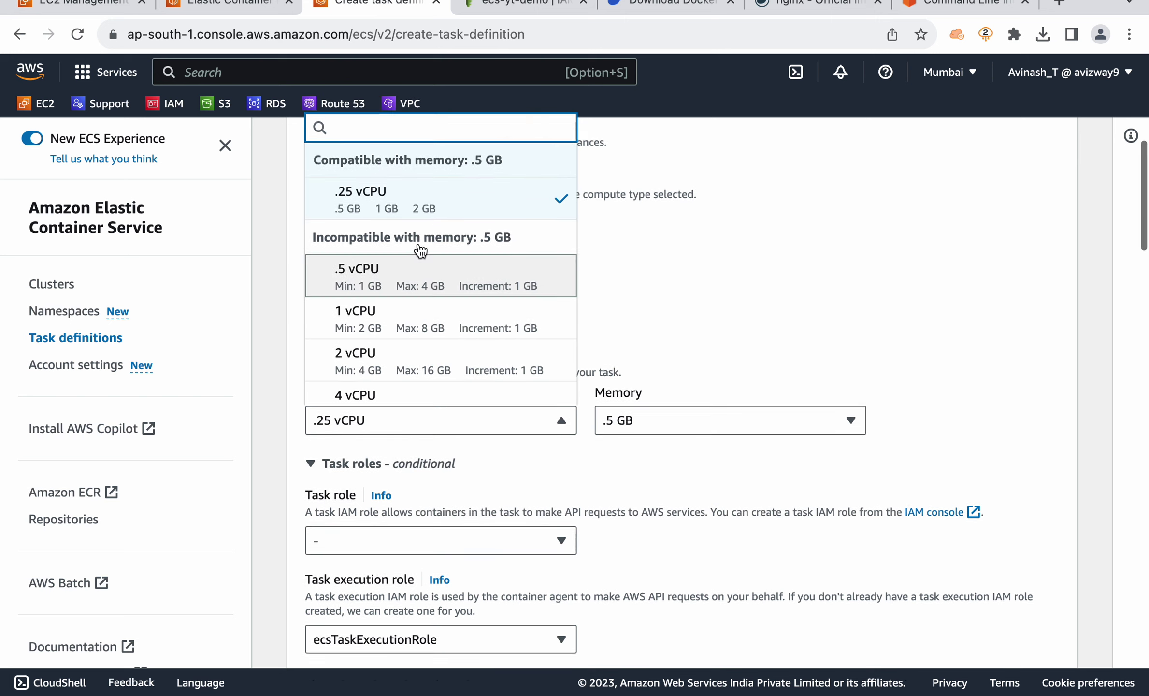
{"action": "scroll", "coordinate": [416, 245], "scroll_direction": "up", "scroll_amount": 1}
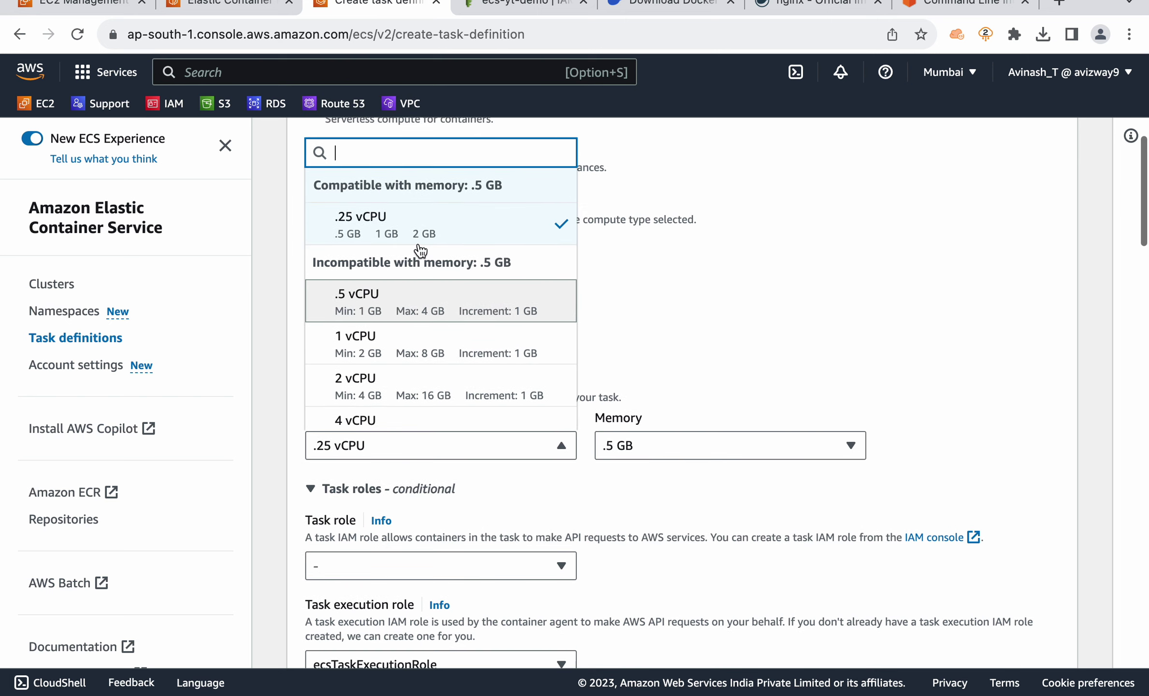
{"action": "left_click", "coordinate": [431, 340]}
{"action": "left_click", "coordinate": [665, 455]}
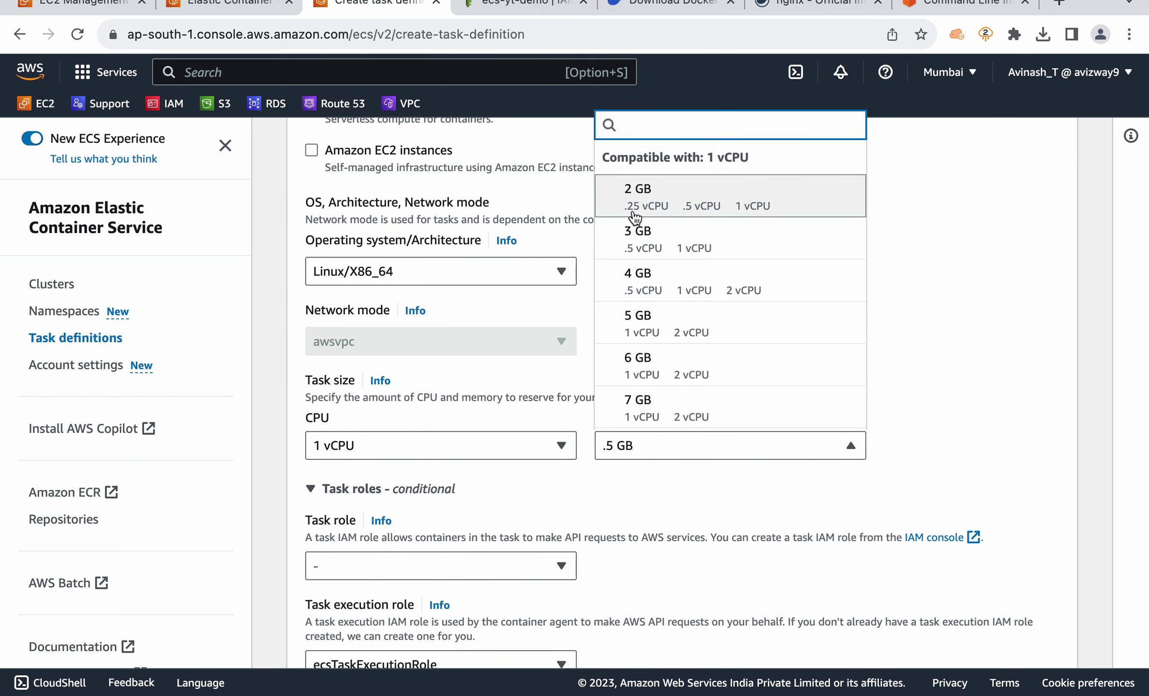
{"action": "left_click", "coordinate": [629, 191]}
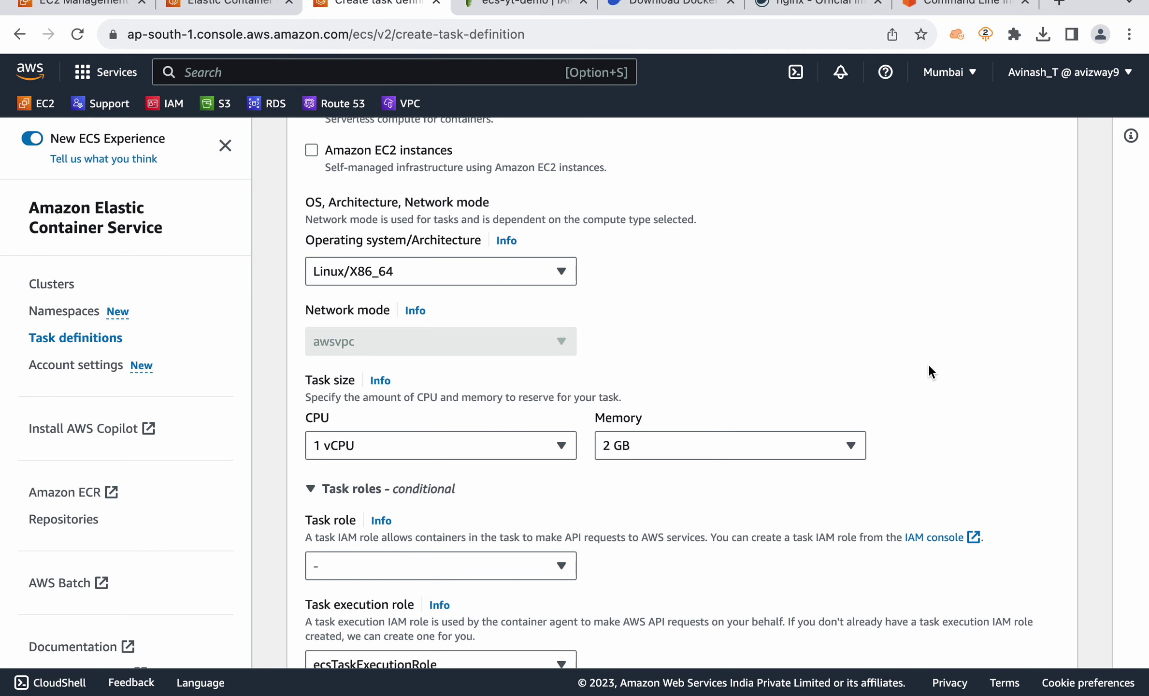
{"action": "scroll", "coordinate": [927, 363], "scroll_direction": "down", "scroll_amount": 1}
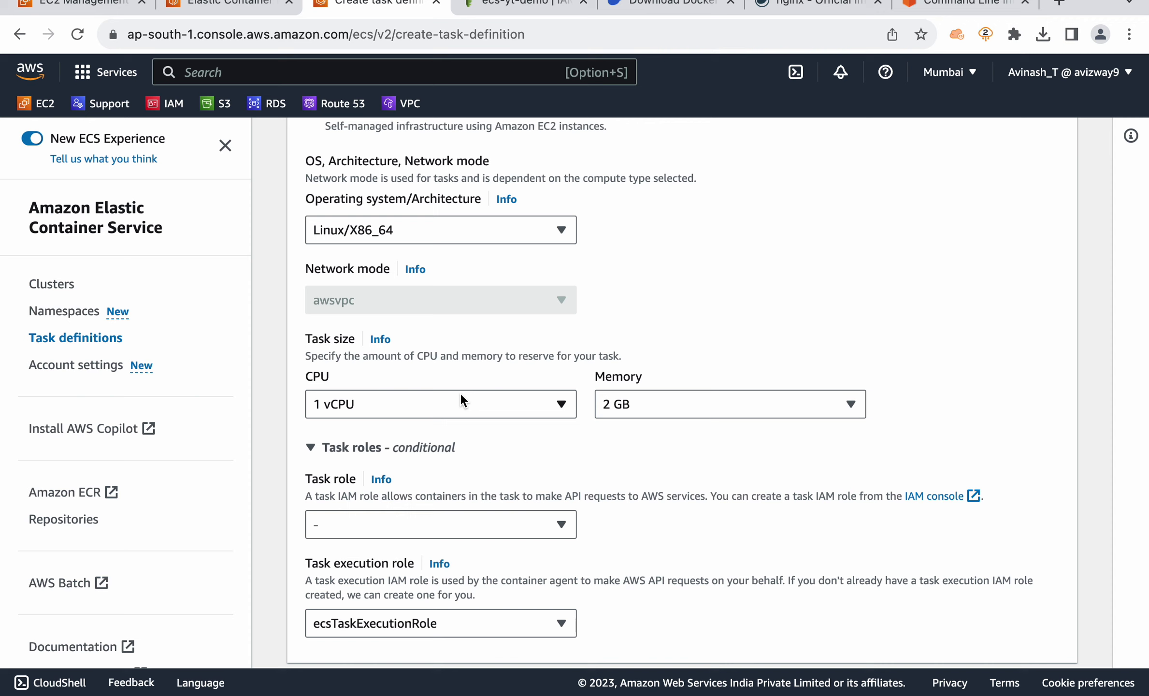
{"action": "left_click", "coordinate": [459, 399]}
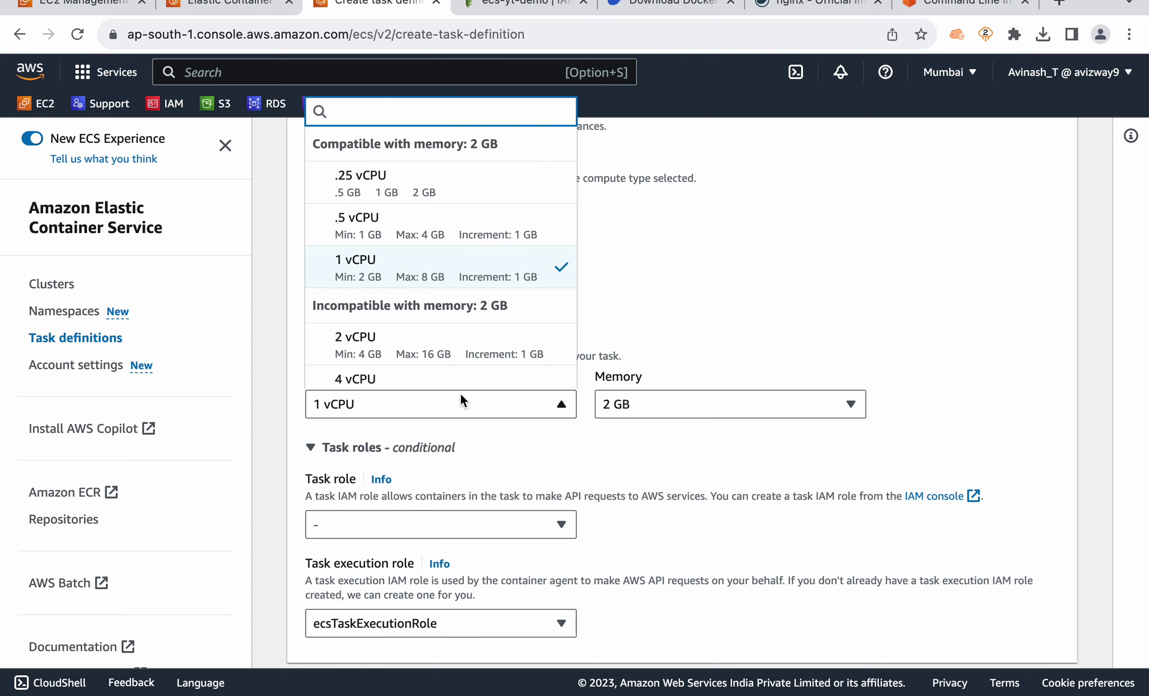
{"action": "left_click", "coordinate": [917, 418]}
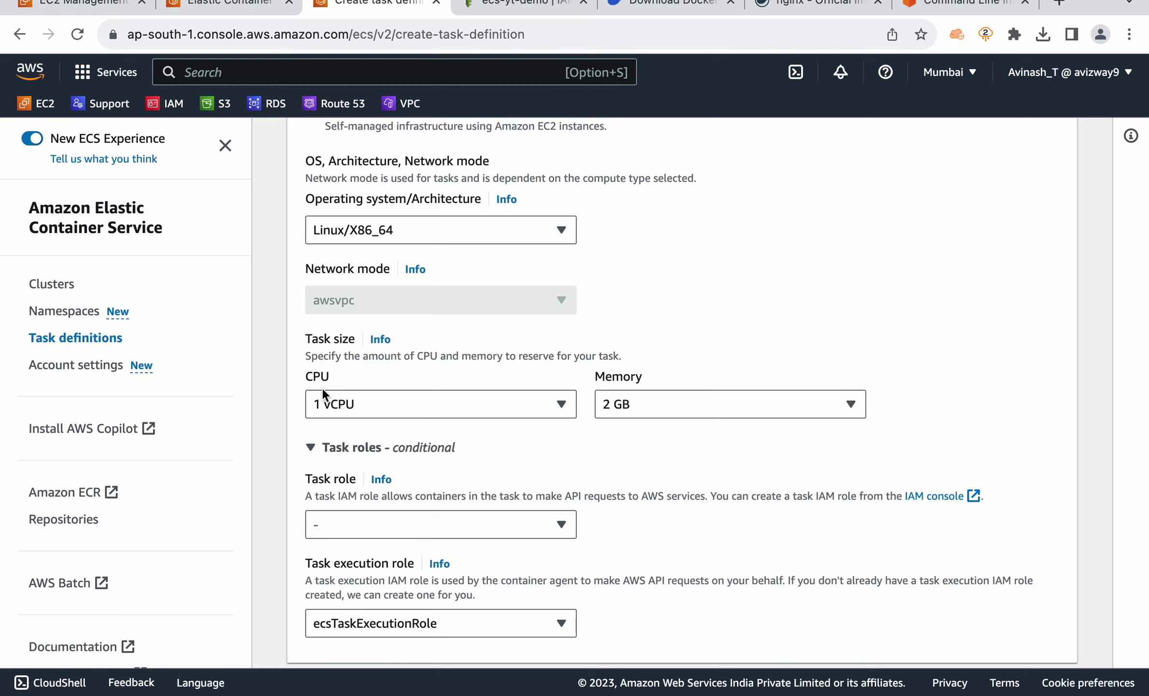
- Set the task role to None
{"action": "scroll", "coordinate": [321, 387], "scroll_direction": "down", "scroll_amount": 2}
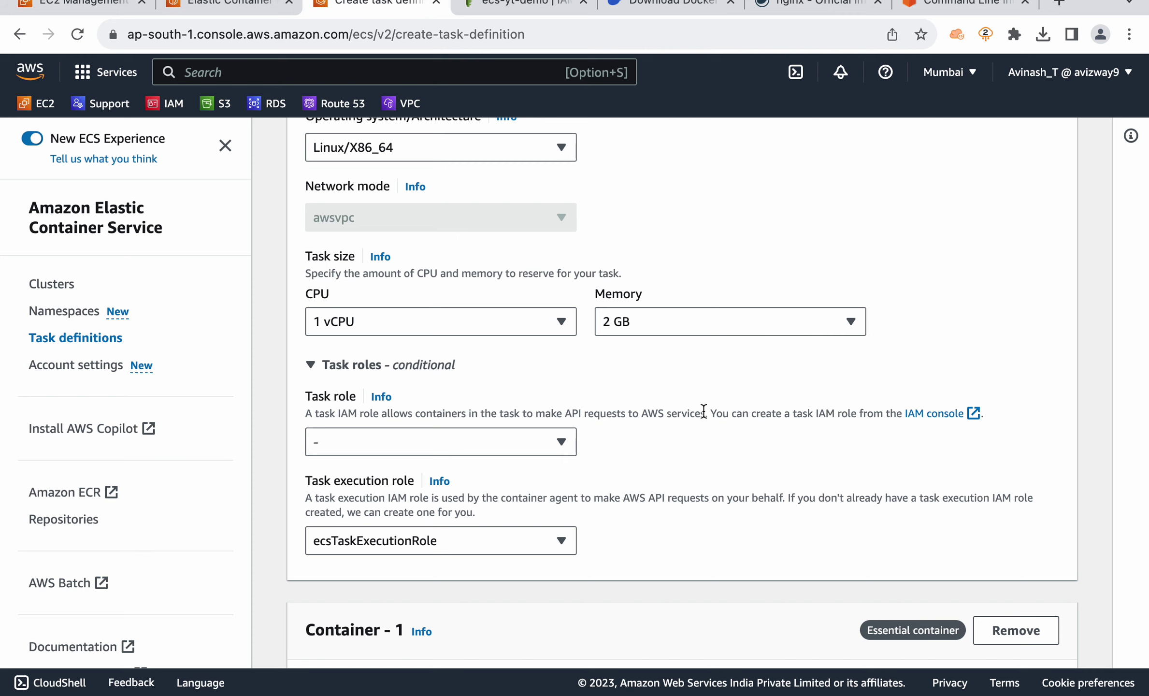
{"action": "scroll", "coordinate": [703, 412], "scroll_direction": "down", "scroll_amount": 2}
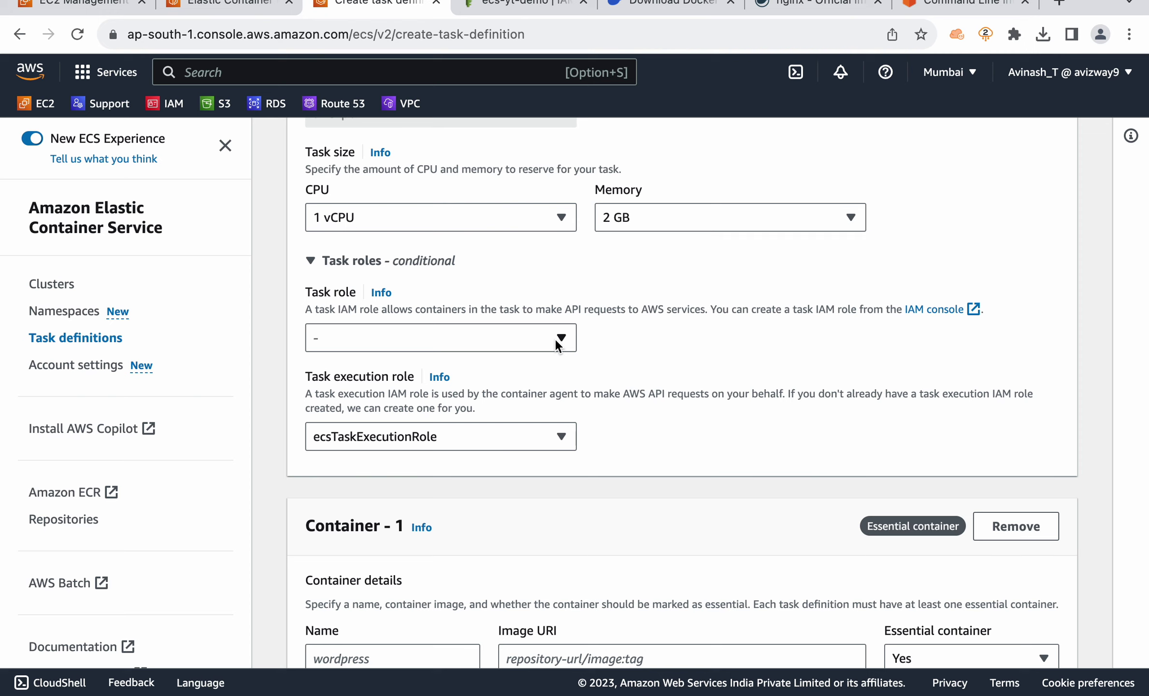
{"action": "left_click", "coordinate": [559, 343]}
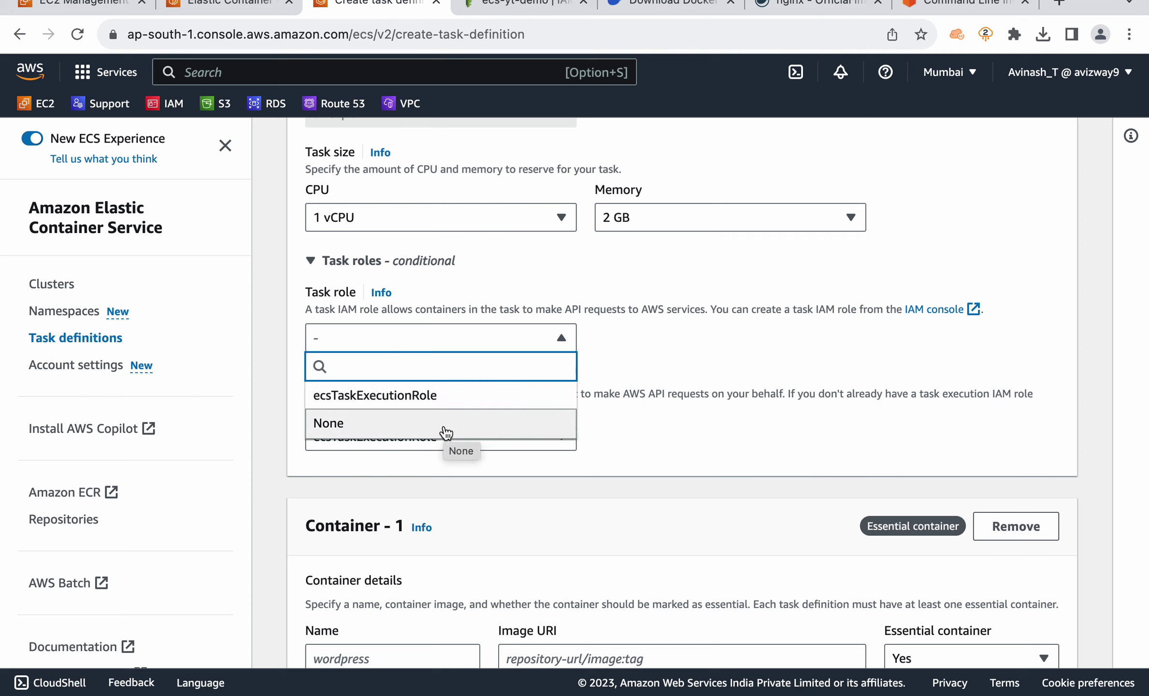
{"action": "left_click", "coordinate": [454, 423]}
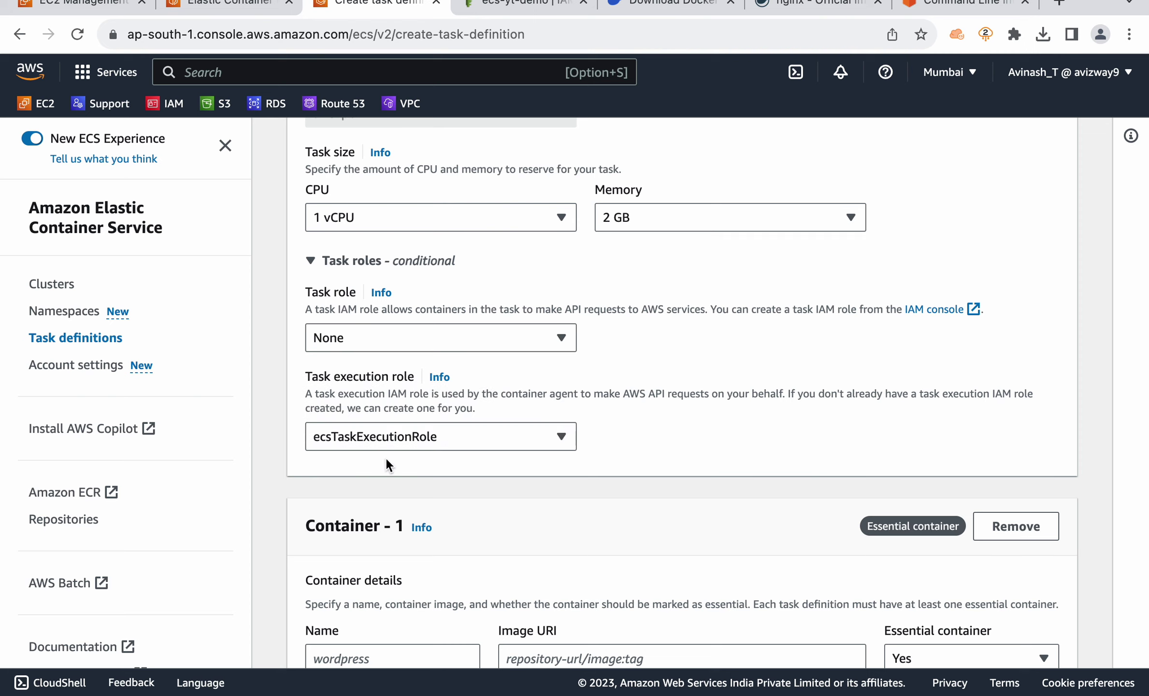
- Switch the task execution role to Create new role and back to ecsTaskExecutionRole
{"action": "left_click", "coordinate": [371, 439]}
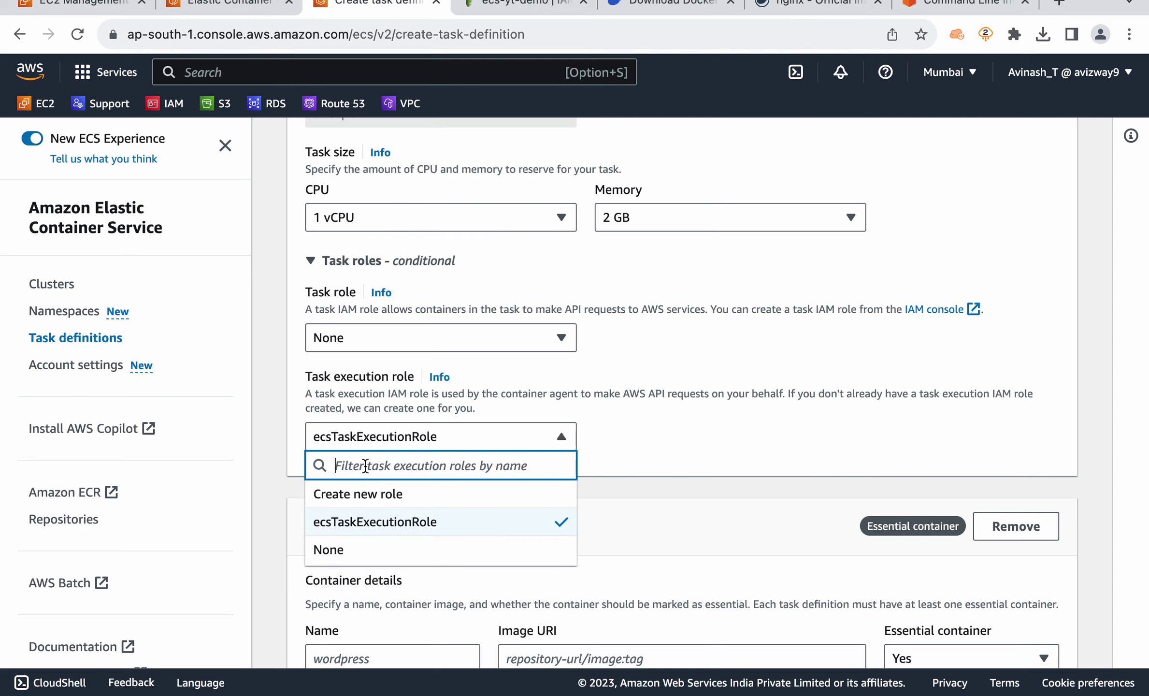
{"action": "left_click", "coordinate": [363, 494]}
{"action": "left_click", "coordinate": [372, 438]}
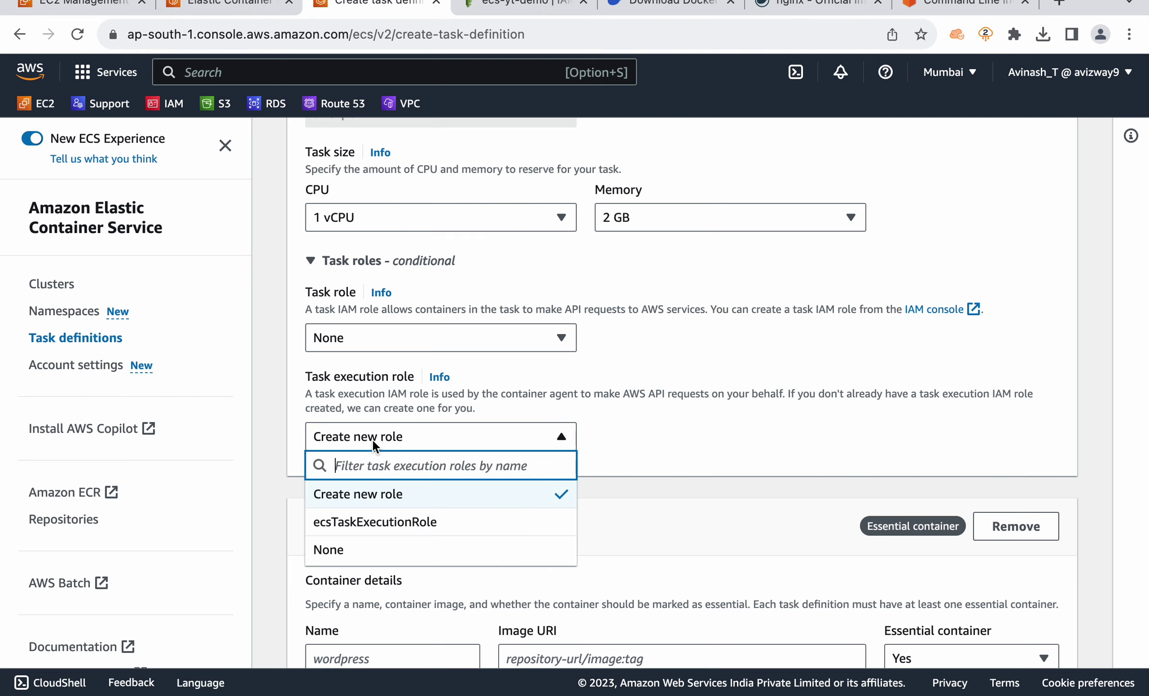
{"action": "left_click", "coordinate": [360, 521]}
- Set the task role to ecsTaskExecutionRole
{"action": "left_click", "coordinate": [371, 339]}
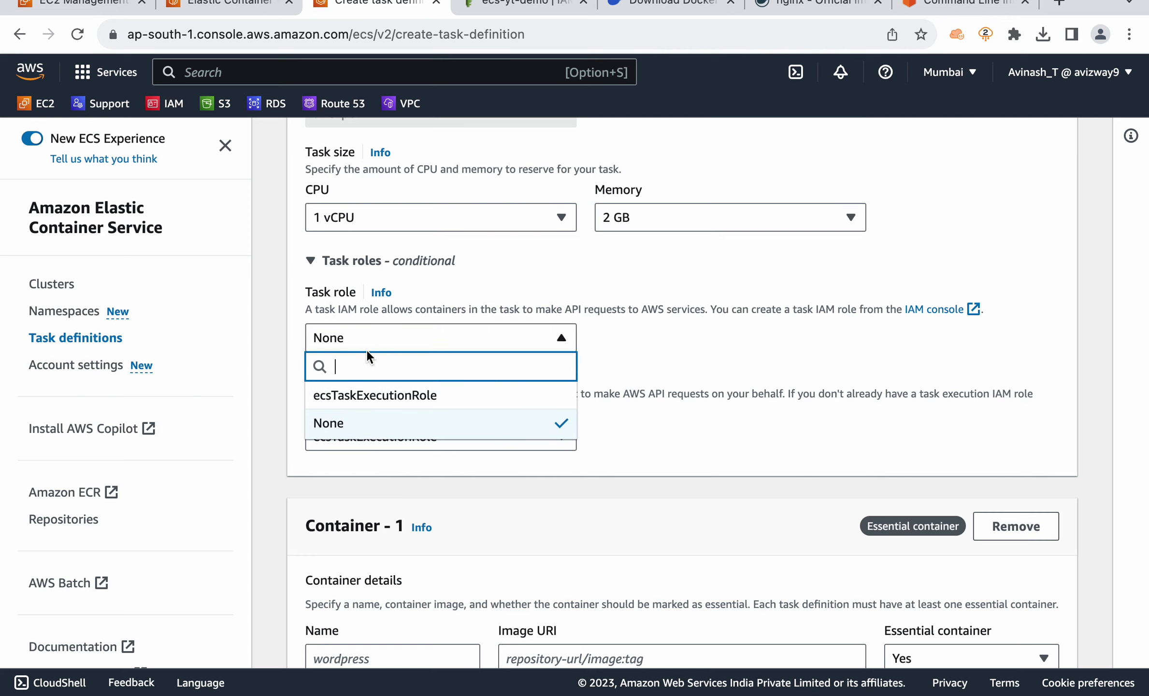
{"action": "left_click", "coordinate": [363, 395]}
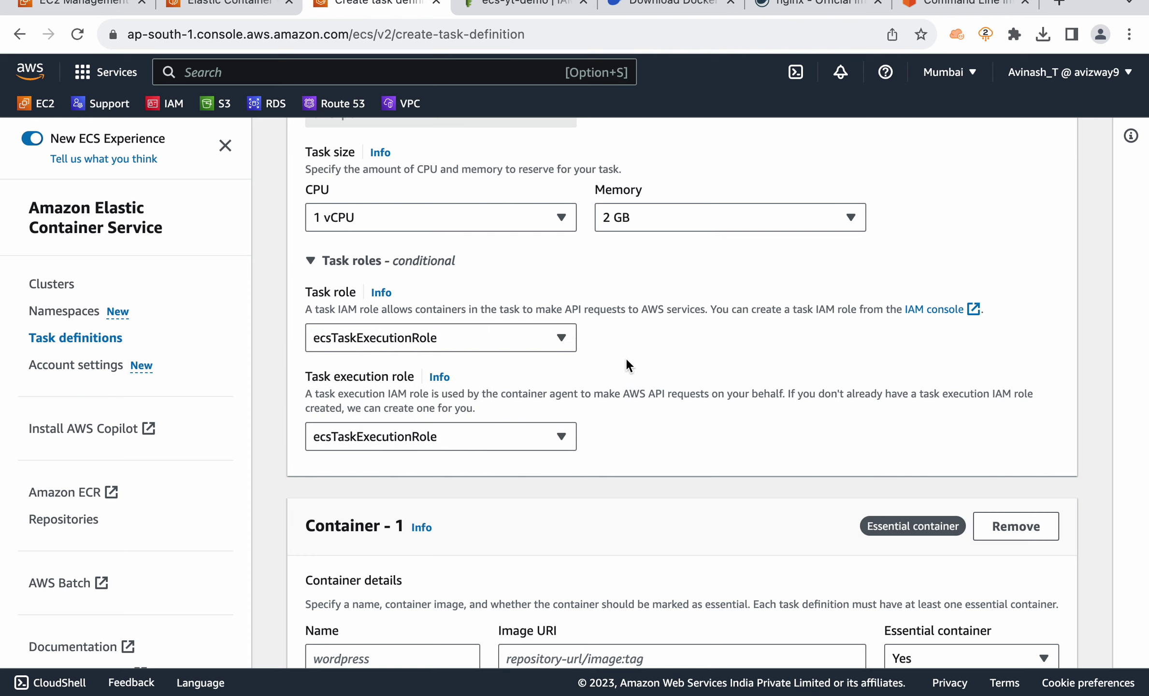
{"action": "left_click", "coordinate": [455, 336]}
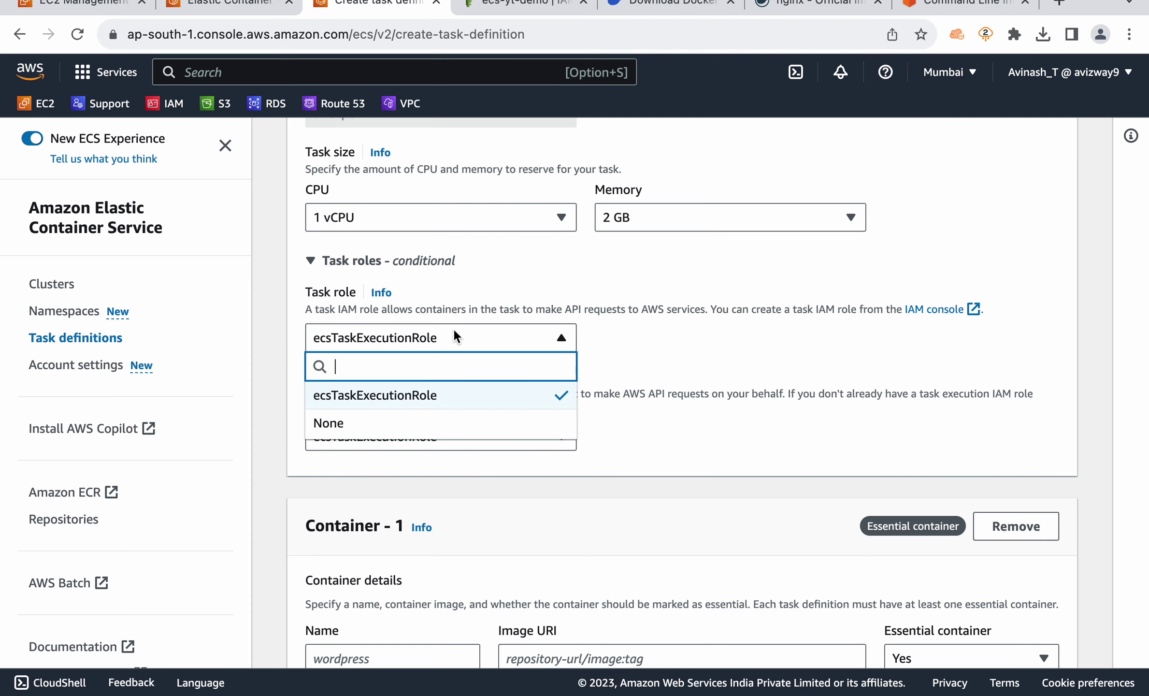
{"action": "left_click", "coordinate": [735, 366]}
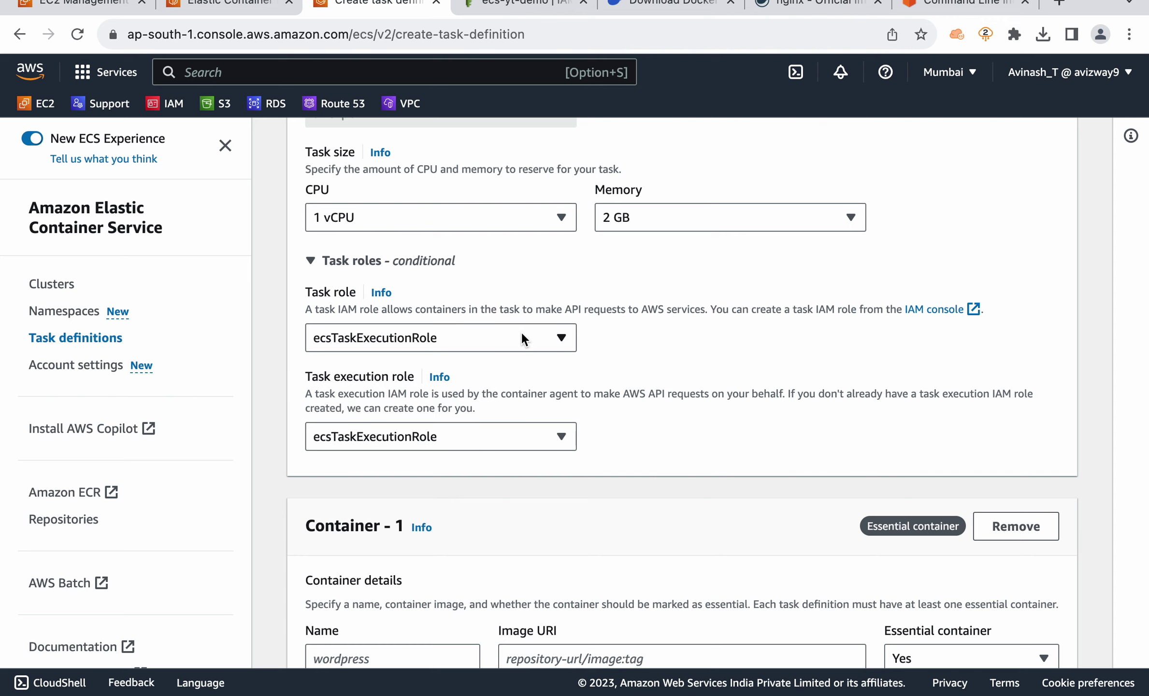
- Name the first container mynode
{"action": "scroll", "coordinate": [639, 356], "scroll_direction": "down", "scroll_amount": 3}
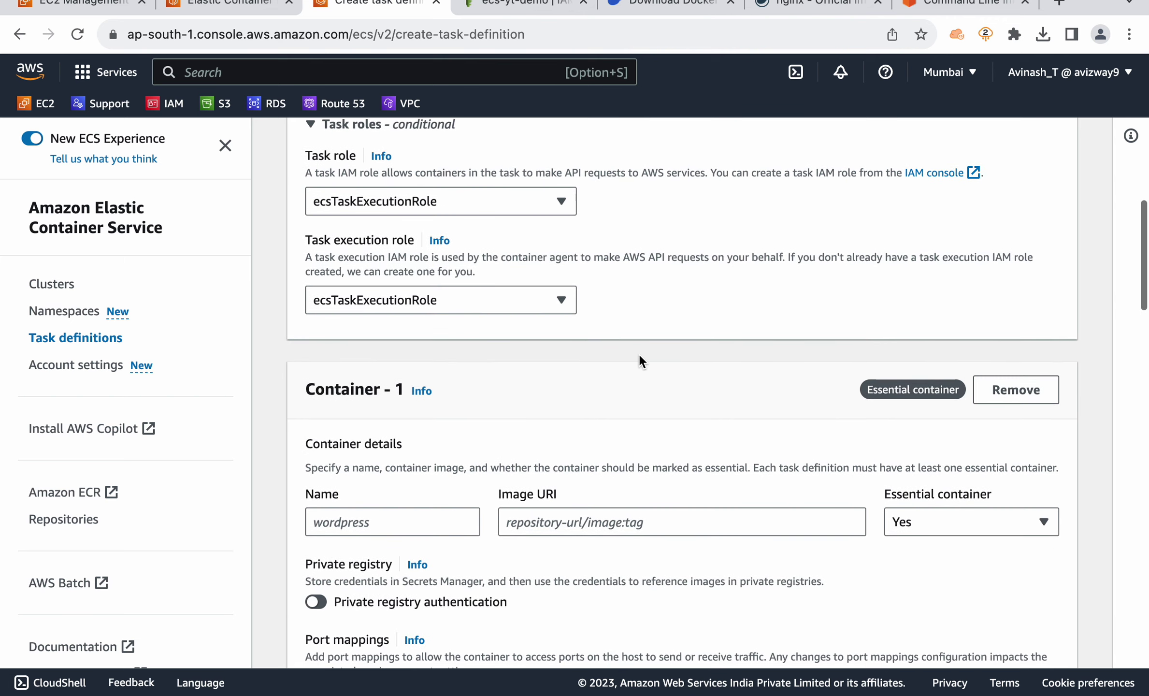
{"action": "left_click", "coordinate": [387, 521]}
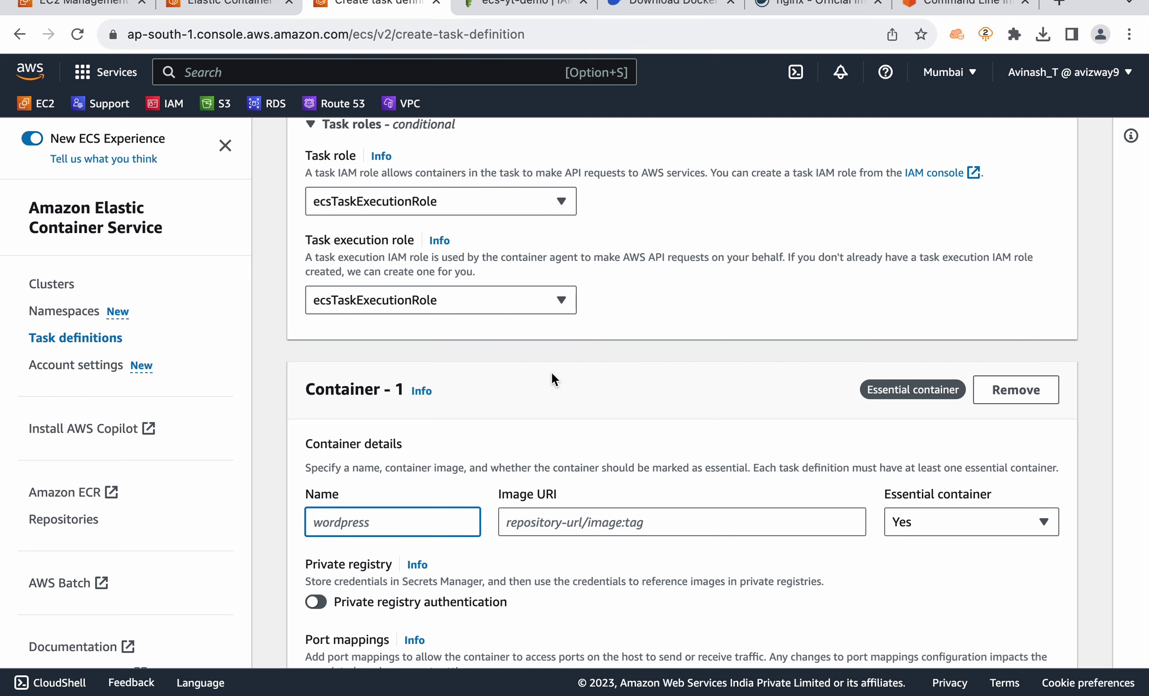
{"action": "scroll", "coordinate": [551, 370], "scroll_direction": "down", "scroll_amount": 3}
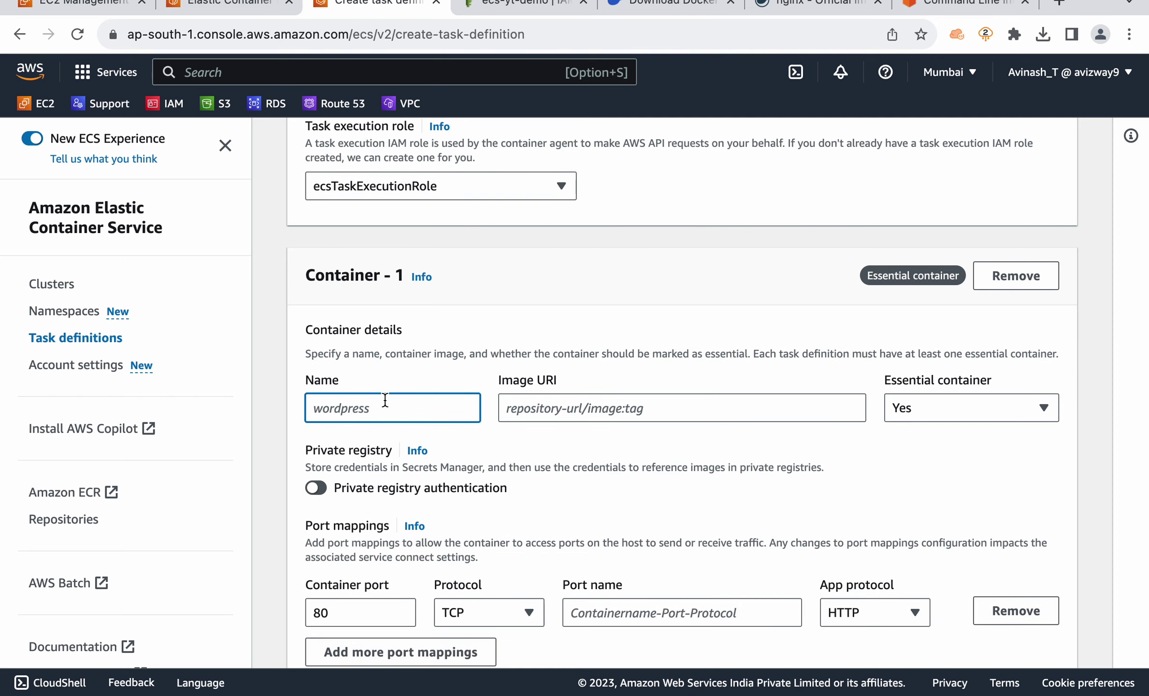
{"action": "scroll", "coordinate": [385, 400], "scroll_direction": "up", "scroll_amount": 10}
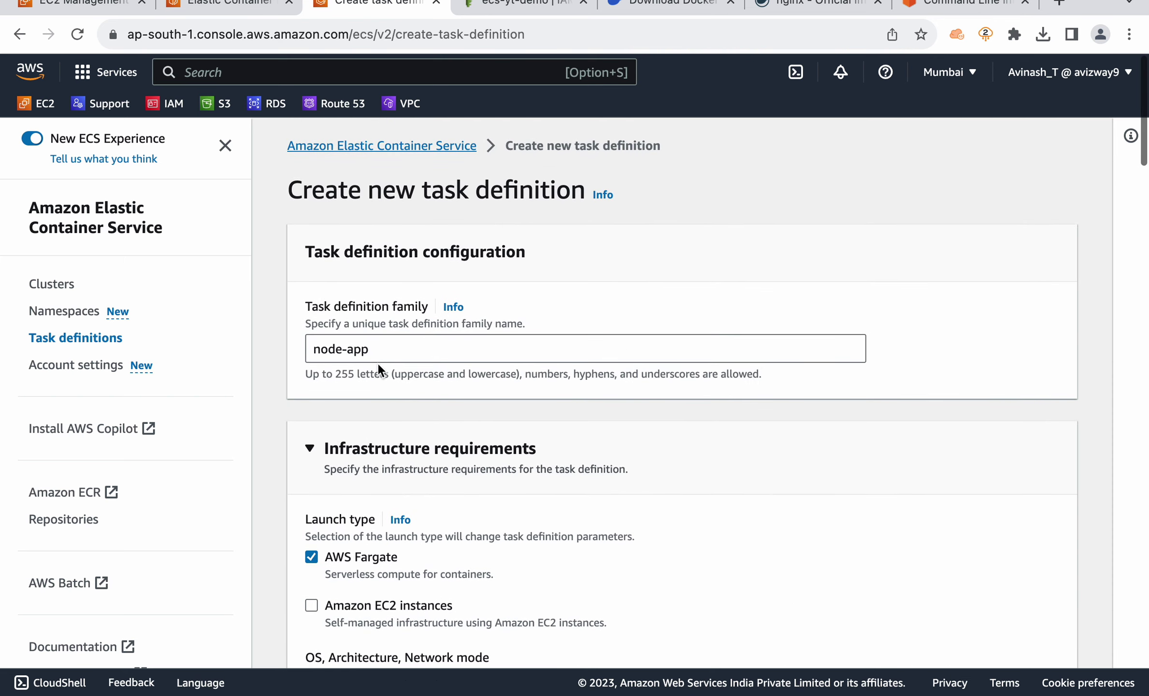
{"action": "scroll", "coordinate": [382, 360], "scroll_direction": "down", "scroll_amount": 10}
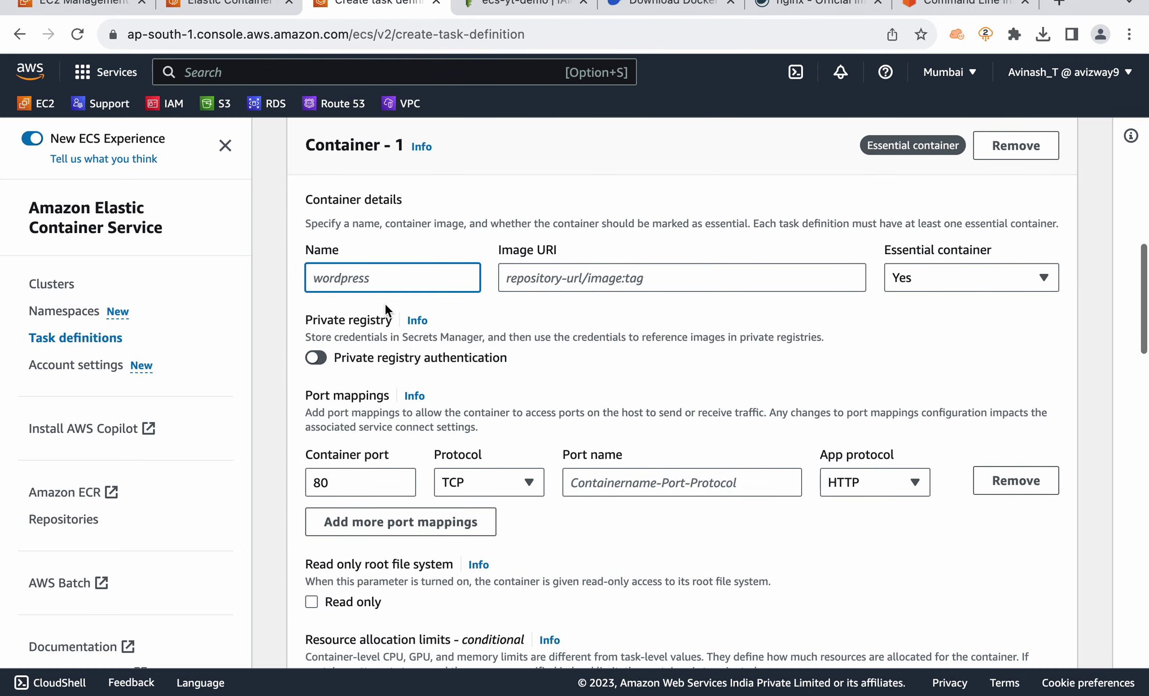
{"action": "type", "text": "mynode"}
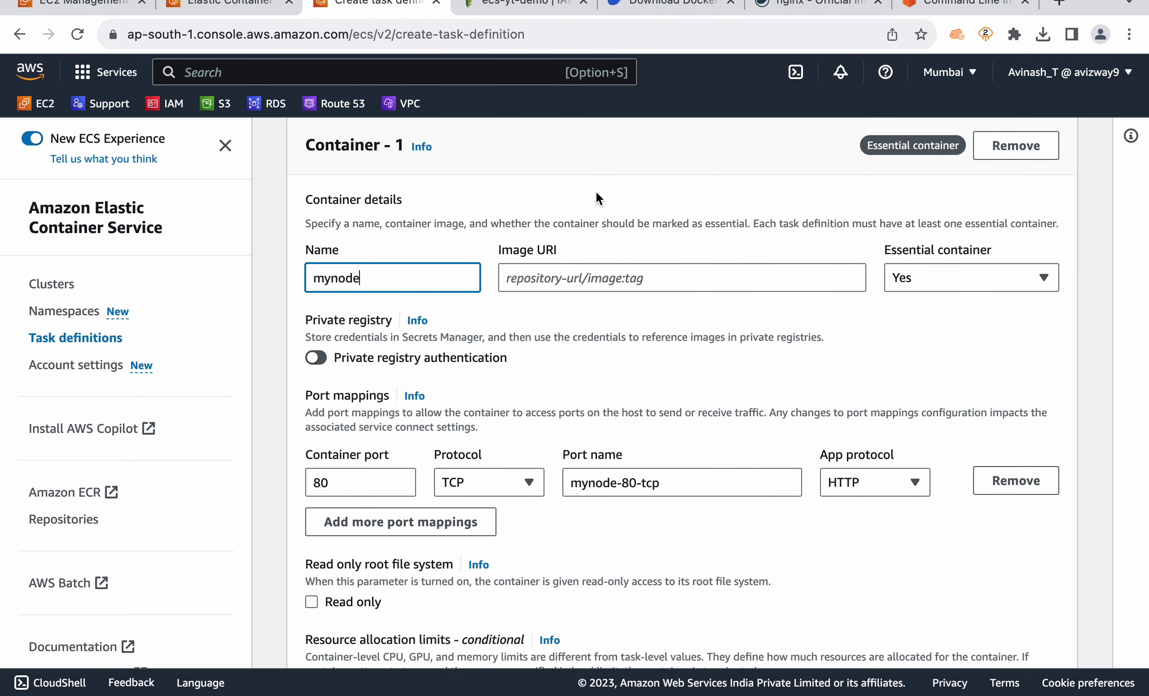
- Copy the URI of the image tagged latest in the private ECR repository mynode into the container's image URI
{"action": "left_click", "coordinate": [540, 283]}
{"action": "left_click_drag", "start_coordinate": [496, 249], "coordinate": [580, 256]}
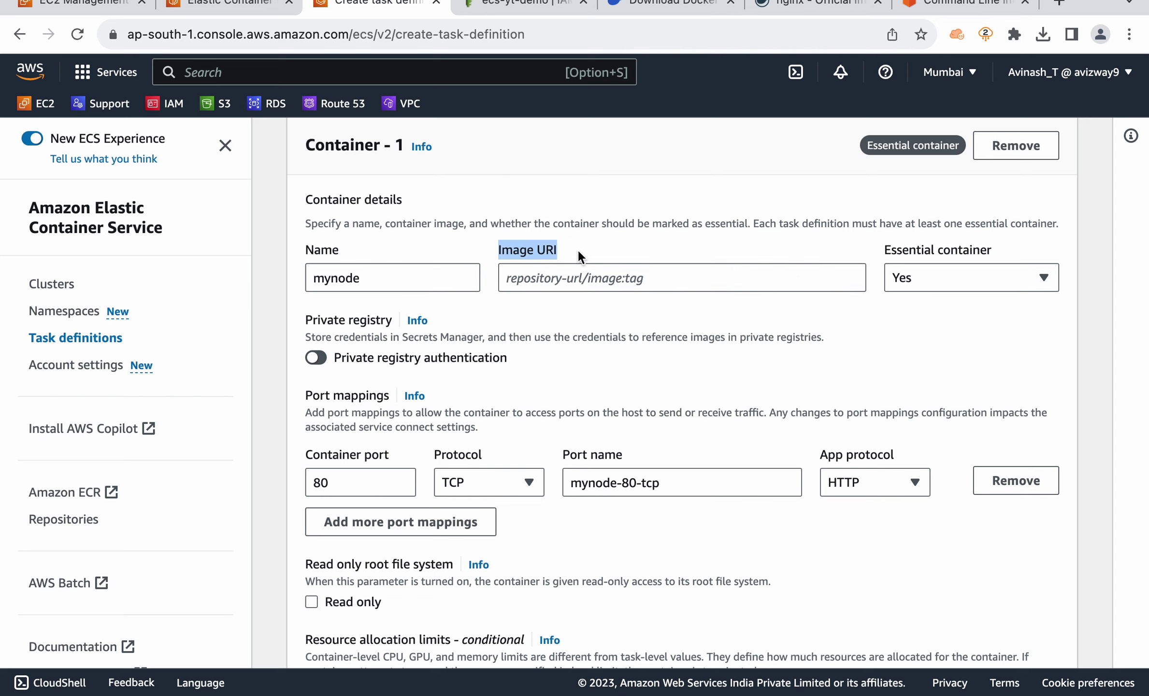
{"action": "left_click", "coordinate": [566, 278]}
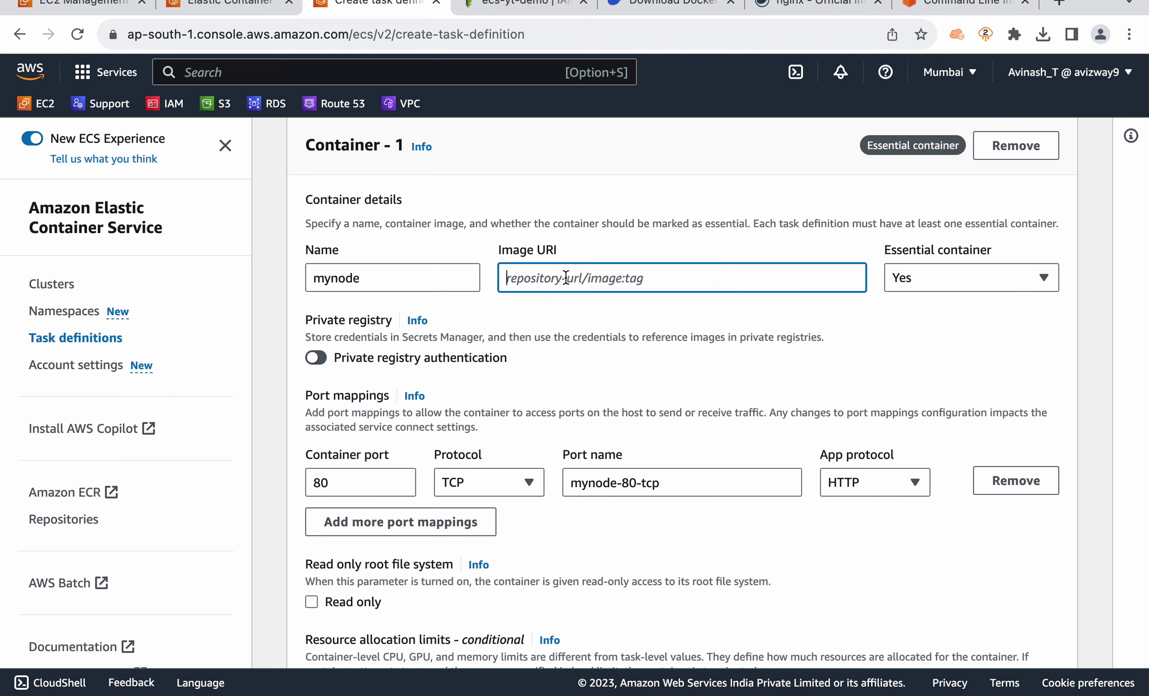
{"action": "left_click", "coordinate": [232, 6]}
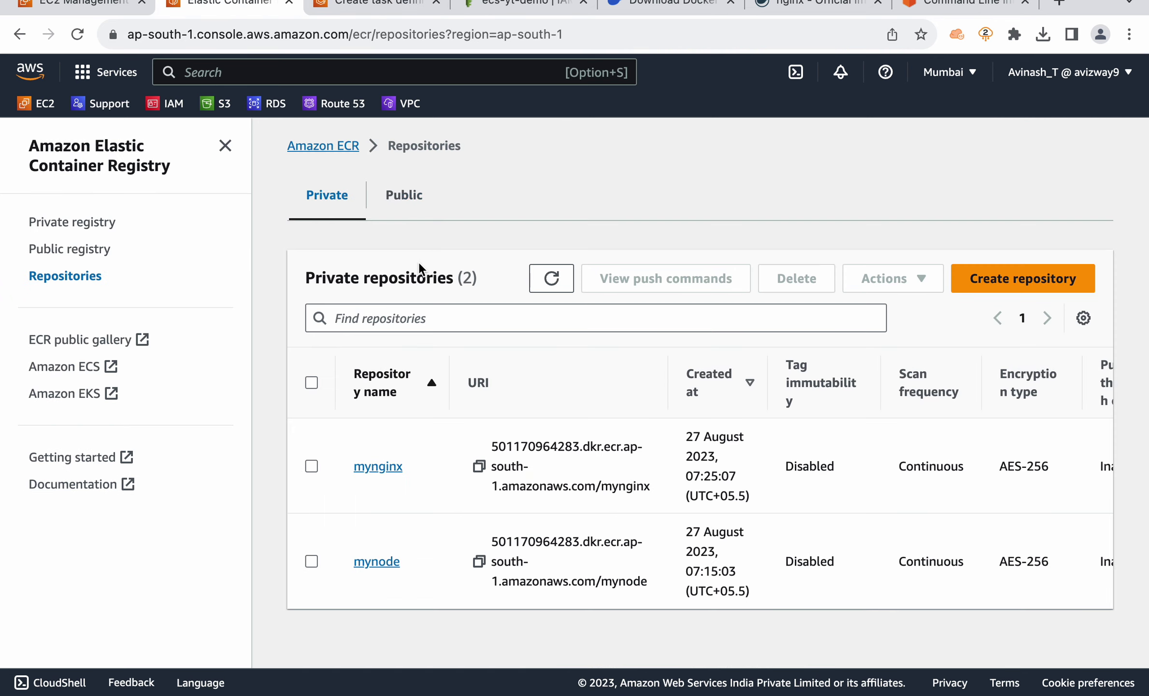
{"action": "left_click", "coordinate": [379, 562]}
{"action": "left_click", "coordinate": [225, 145]}
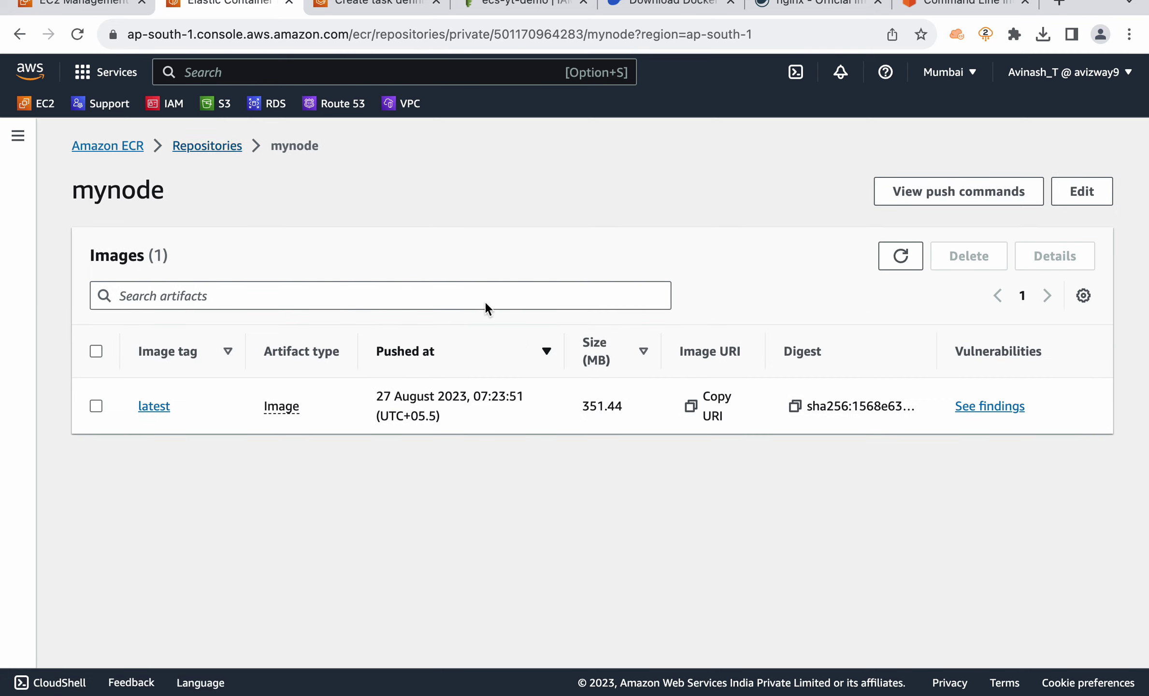
{"action": "left_click", "coordinate": [155, 406]}
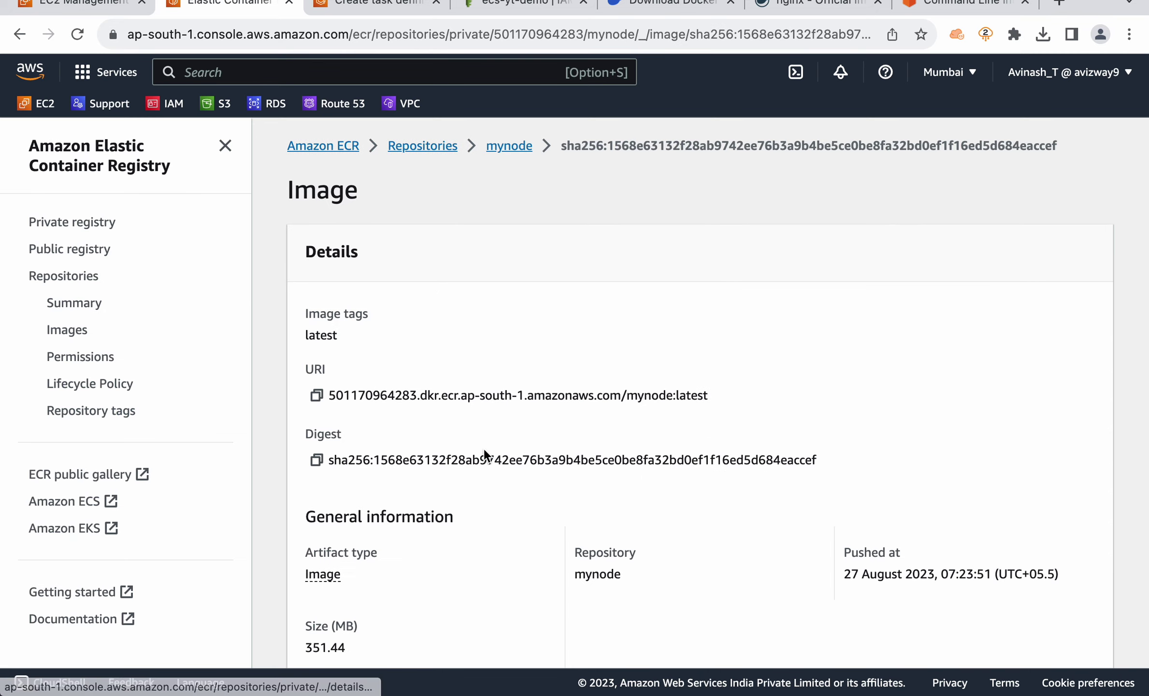
{"action": "left_click", "coordinate": [317, 395]}
{"action": "left_click", "coordinate": [381, 7]}
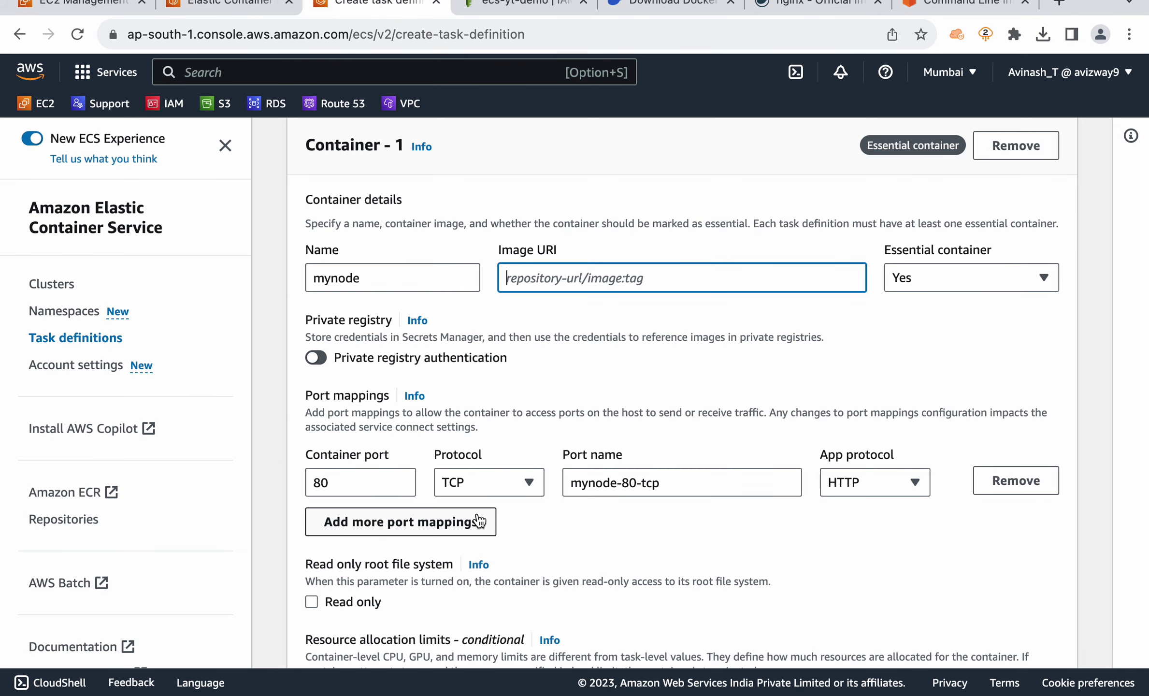
{"action": "key", "text": "super+v"}
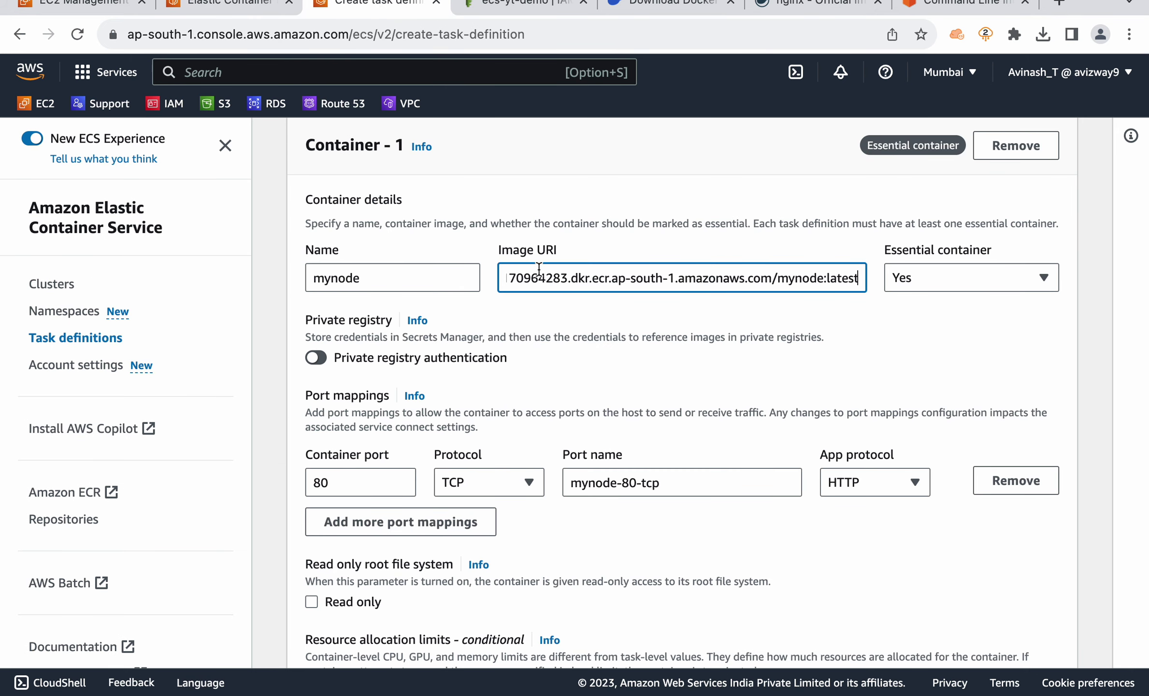
- Copy the container name mynode and use it to replace the task definition family name
{"action": "left_click_drag", "start_coordinate": [395, 278], "coordinate": [266, 282]}
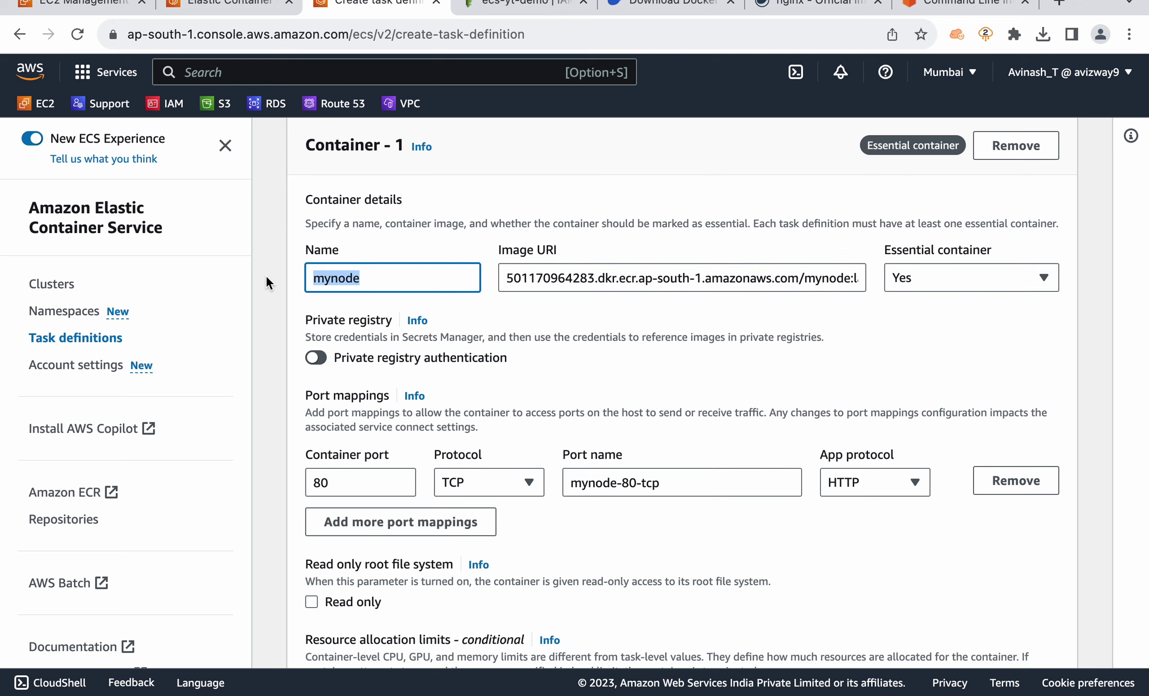
{"action": "left_click", "coordinate": [267, 277]}
{"action": "scroll", "coordinate": [266, 282], "scroll_direction": "up", "scroll_amount": 15}
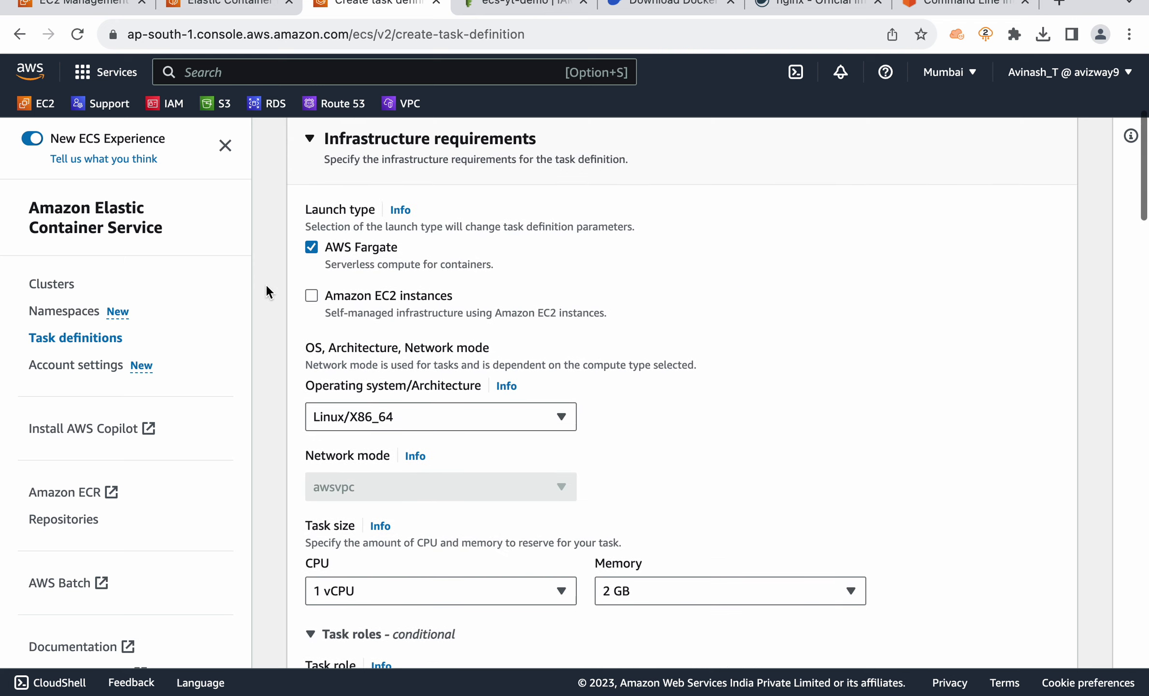
{"action": "left_click_drag", "start_coordinate": [377, 348], "coordinate": [267, 335]}
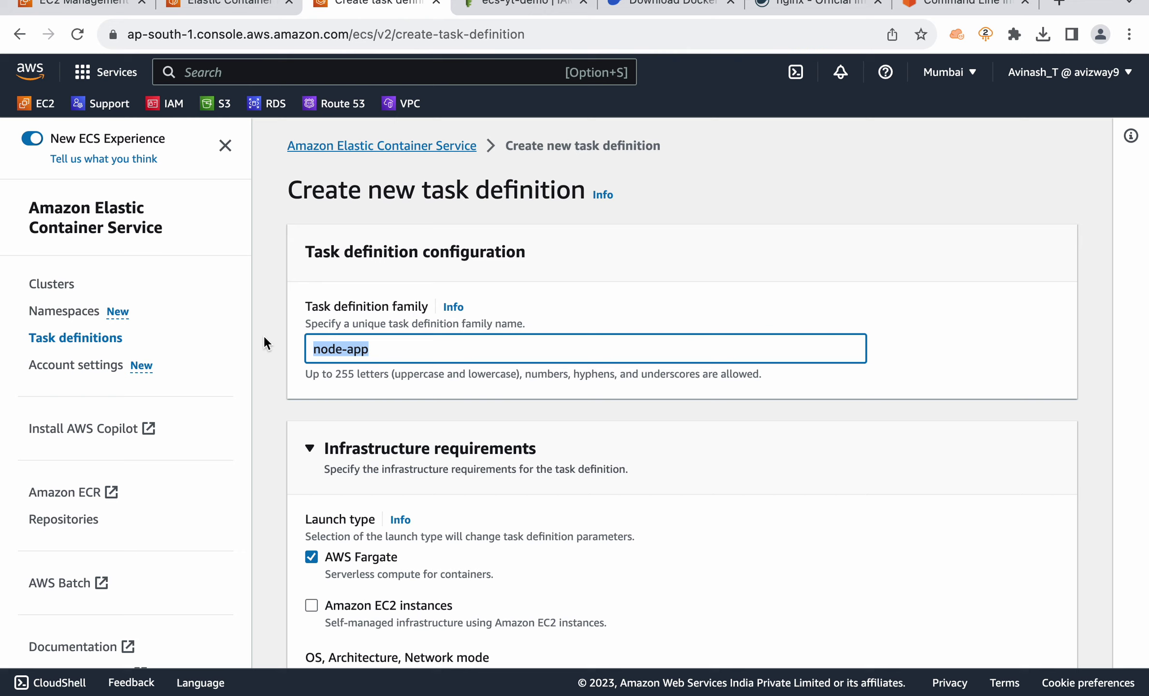
{"action": "key", "text": "super+v"}
{"action": "left_click", "coordinate": [263, 390]}
- Review the container's port mapping, resource allocation limits, environment variables, log collection and remaining optional settings
{"action": "scroll", "coordinate": [263, 390], "scroll_direction": "down", "scroll_amount": 10}
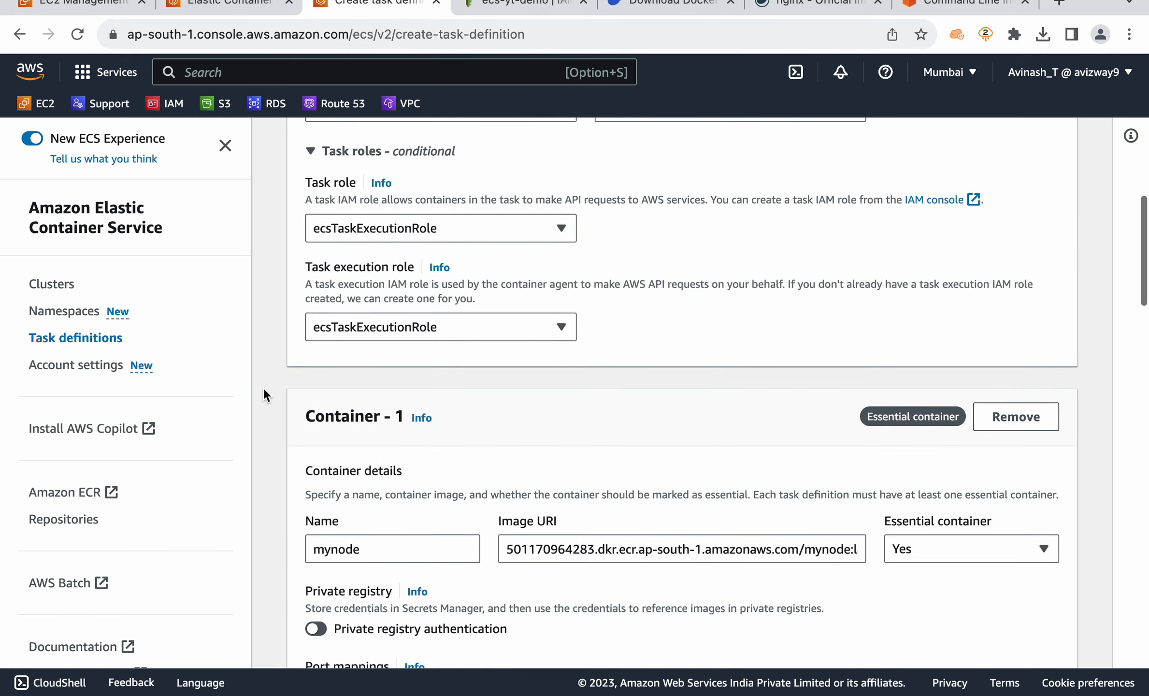
{"action": "scroll", "coordinate": [263, 389], "scroll_direction": "down", "scroll_amount": 3}
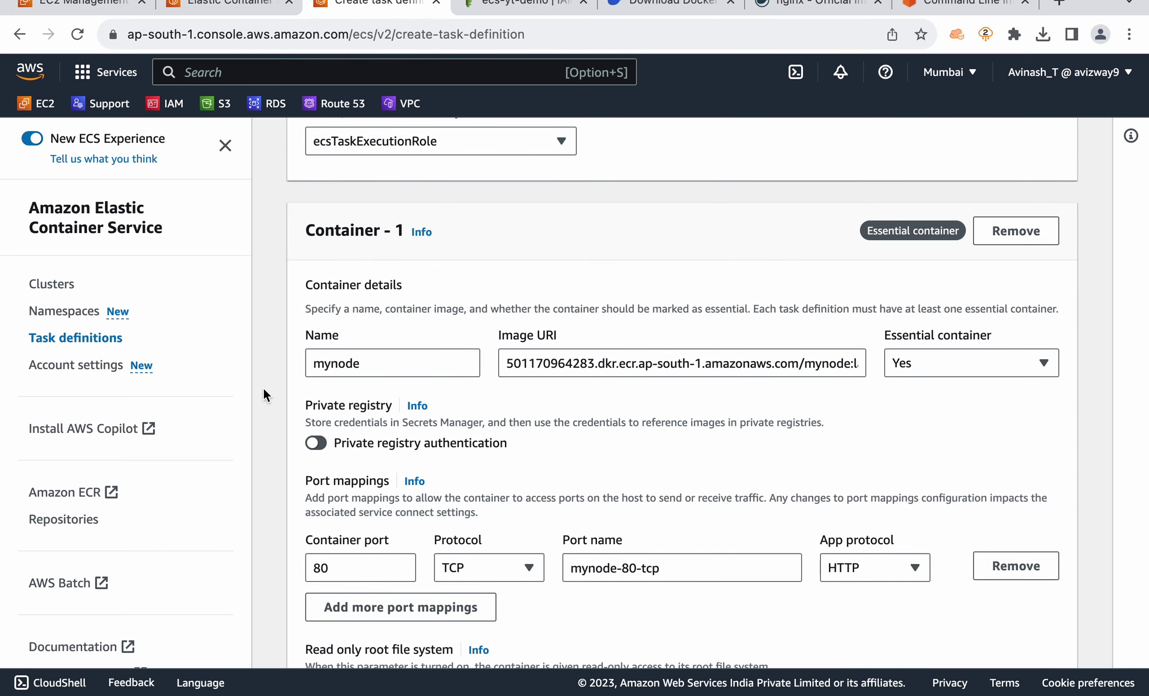
{"action": "scroll", "coordinate": [264, 390], "scroll_direction": "down", "scroll_amount": 2}
{"action": "scroll", "coordinate": [263, 390], "scroll_direction": "down", "scroll_amount": 2}
{"action": "left_click", "coordinate": [342, 387]}
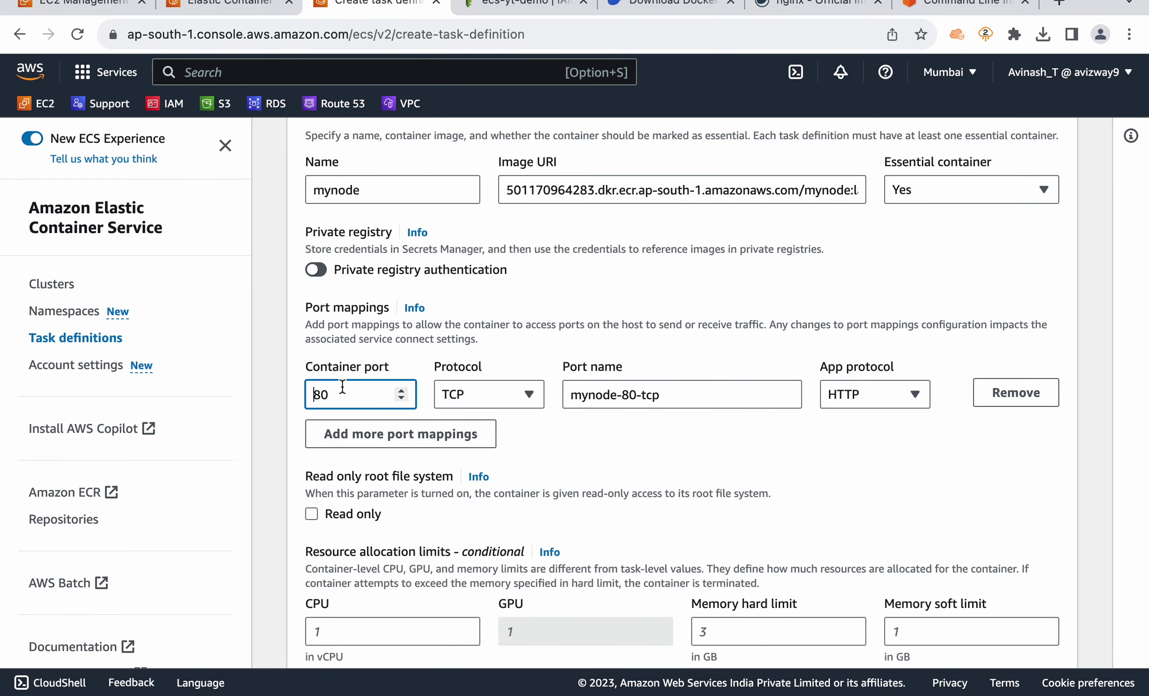
{"action": "key", "text": "Right"}
{"action": "left_click", "coordinate": [289, 399]}
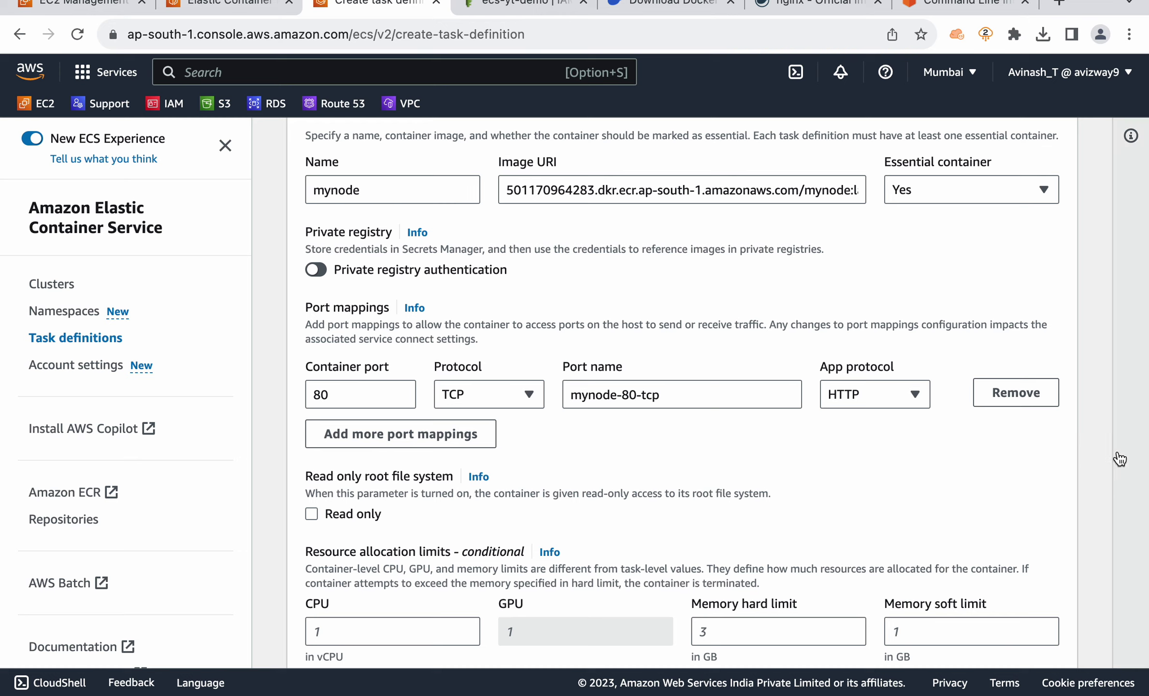
{"action": "scroll", "coordinate": [1088, 454], "scroll_direction": "down", "scroll_amount": 1}
{"action": "scroll", "coordinate": [1089, 449], "scroll_direction": "down", "scroll_amount": 10}
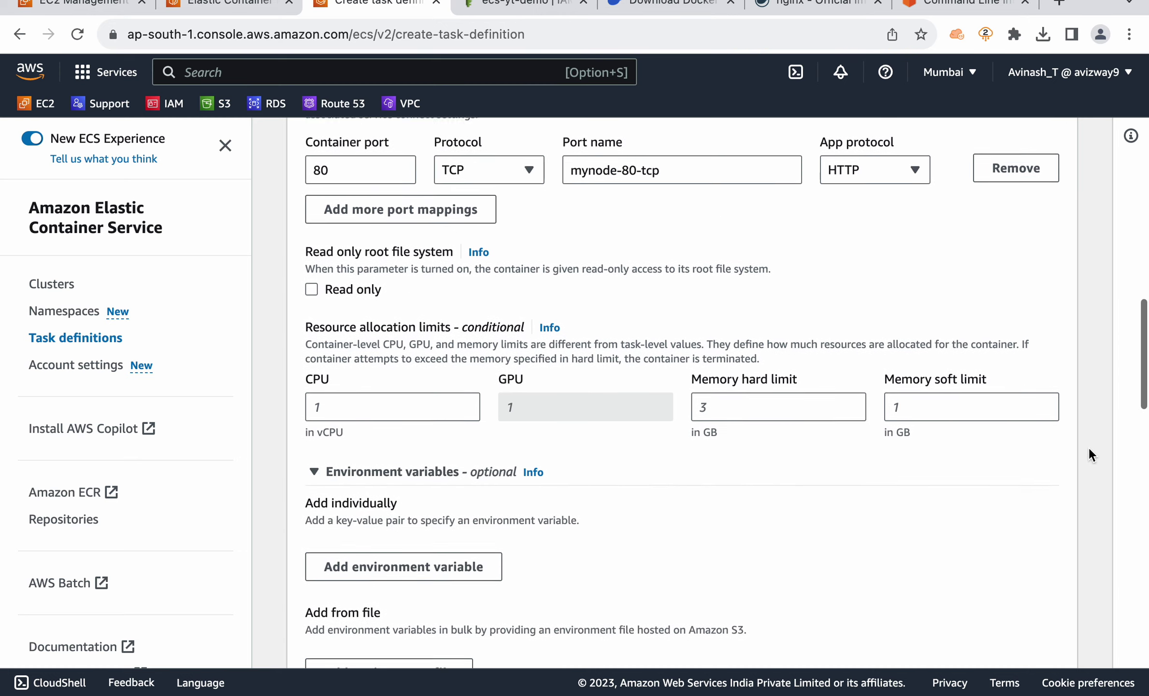
{"action": "scroll", "coordinate": [1089, 449], "scroll_direction": "down", "scroll_amount": 10}
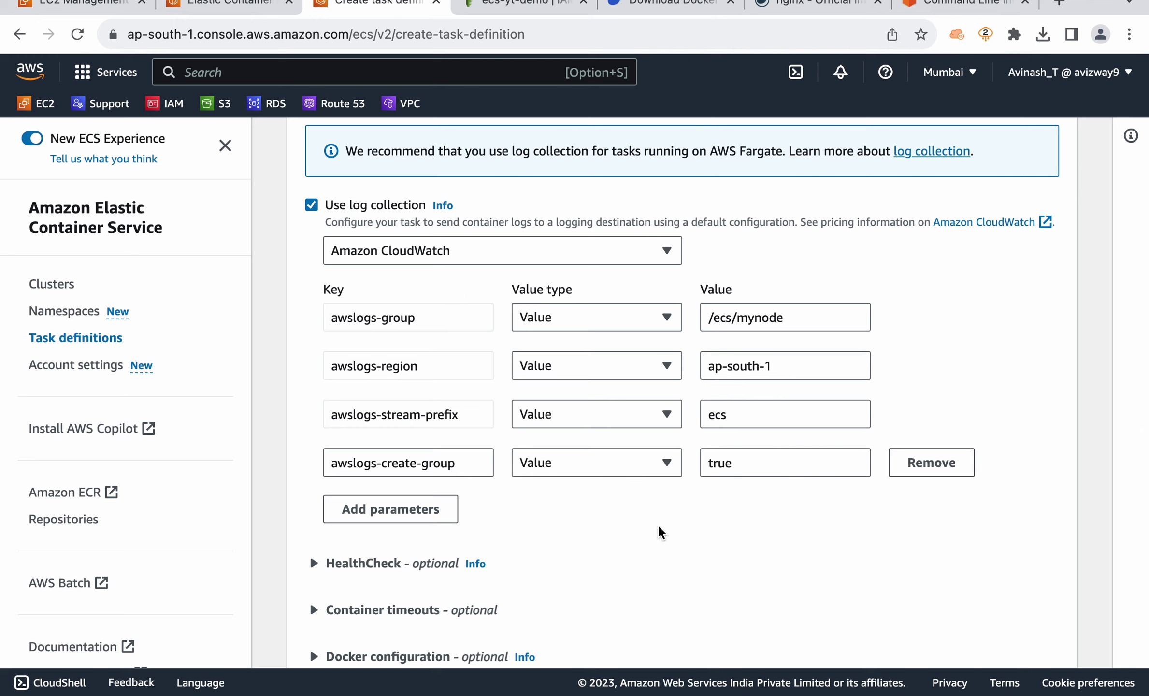
{"action": "scroll", "coordinate": [661, 533], "scroll_direction": "down", "scroll_amount": 13}
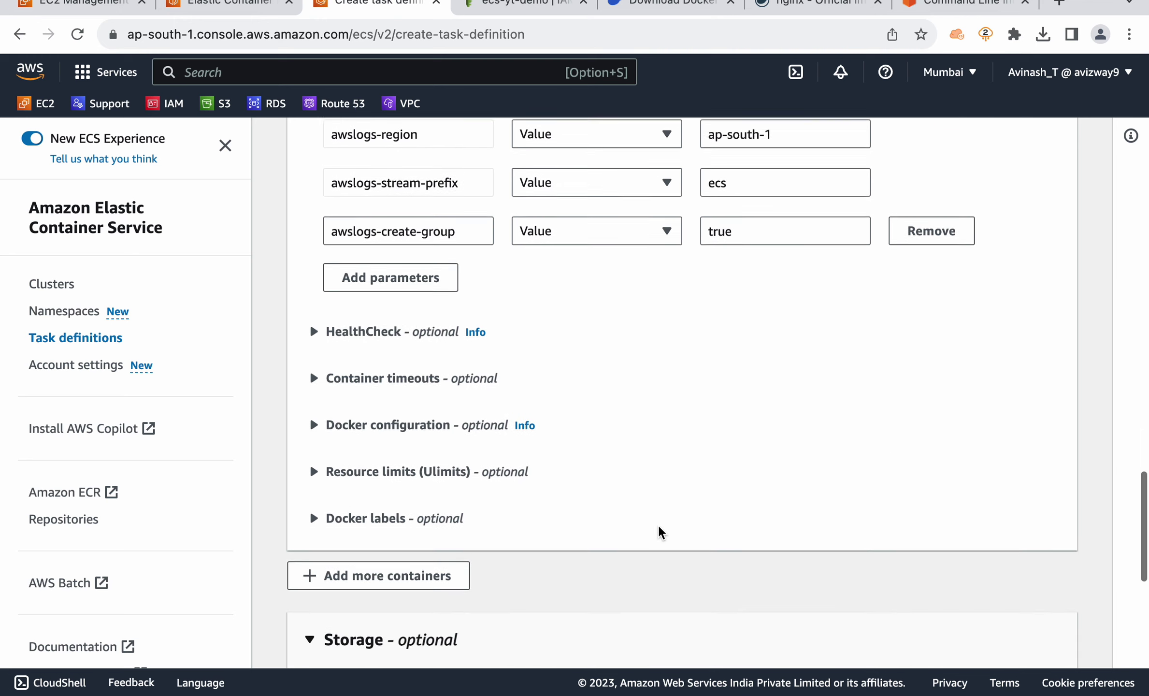
- Create the mynode task definition, leaving storage, monitoring and tags at their defaults
{"action": "scroll", "coordinate": [661, 532], "scroll_direction": "down", "scroll_amount": 1}
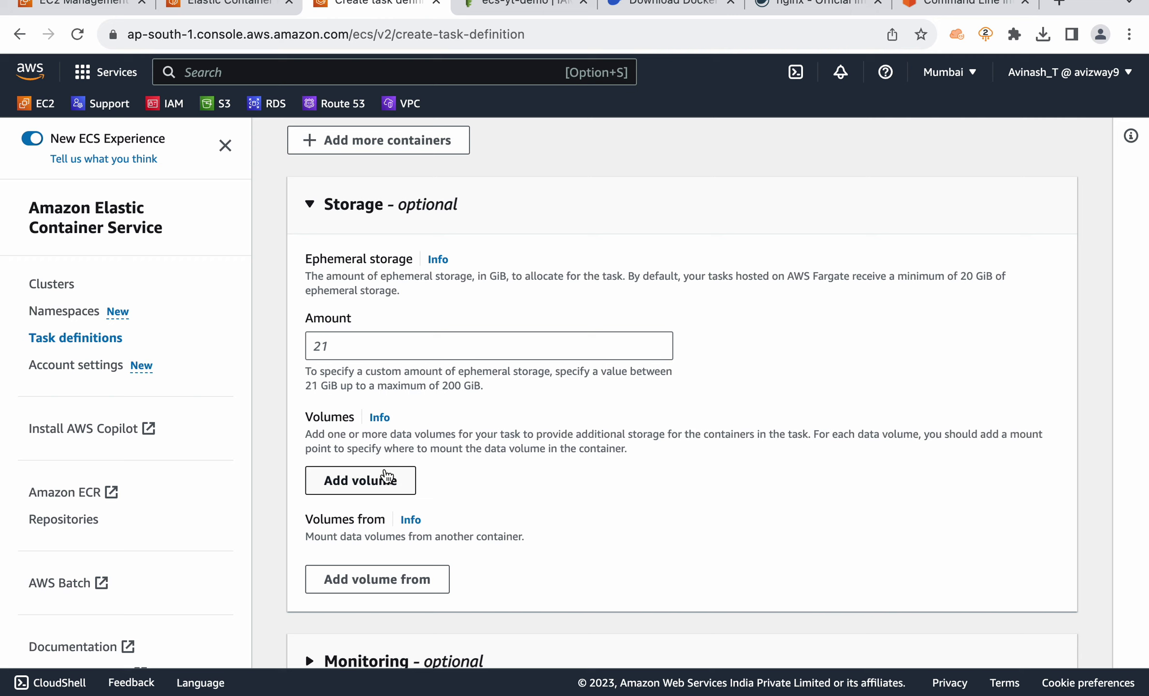
{"action": "scroll", "coordinate": [508, 454], "scroll_direction": "down", "scroll_amount": 5}
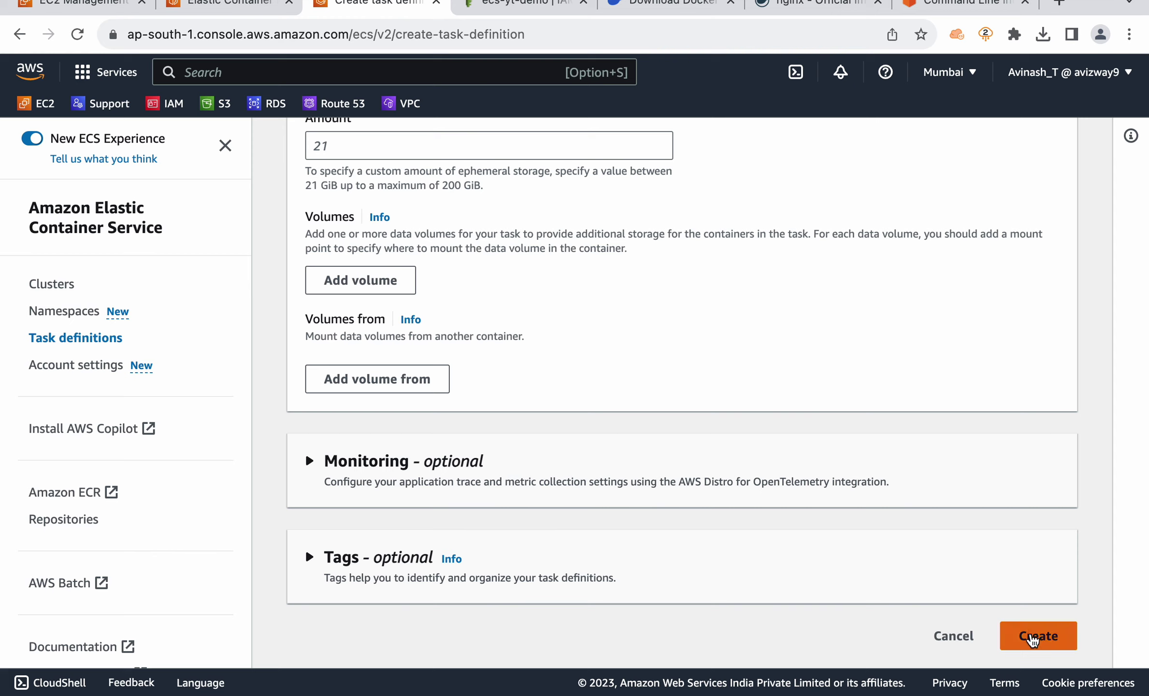
{"action": "left_click", "coordinate": [1032, 637]}
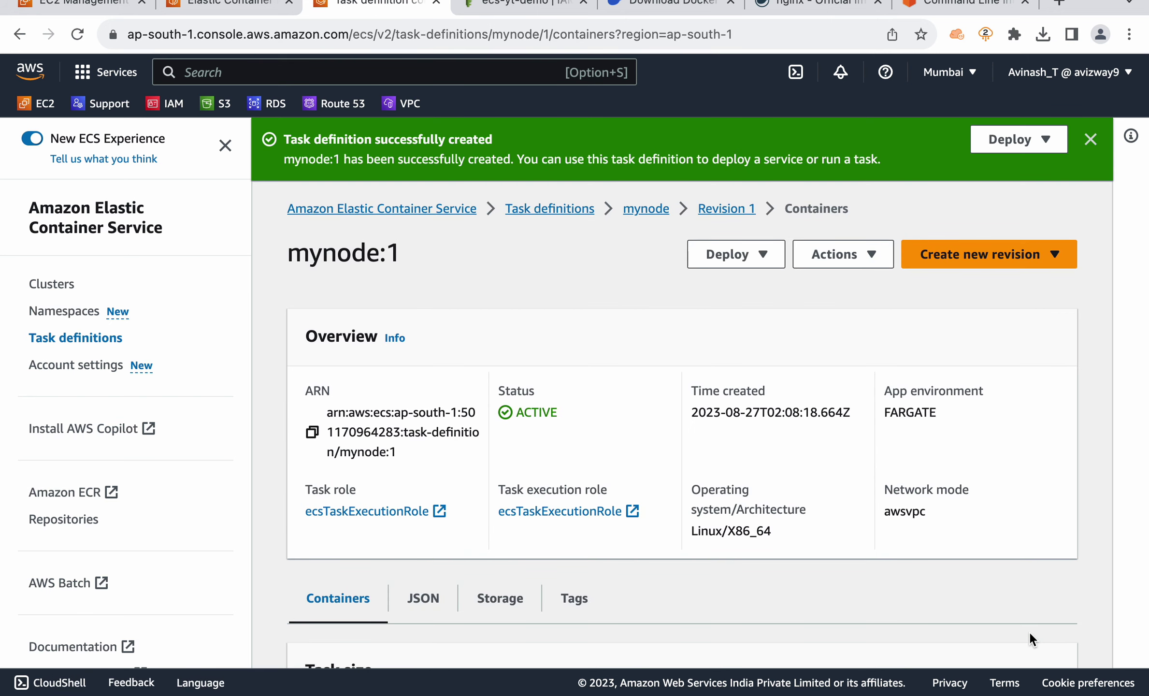
- Return to the task definitions list and start another new task definition
{"action": "left_click", "coordinate": [561, 211]}
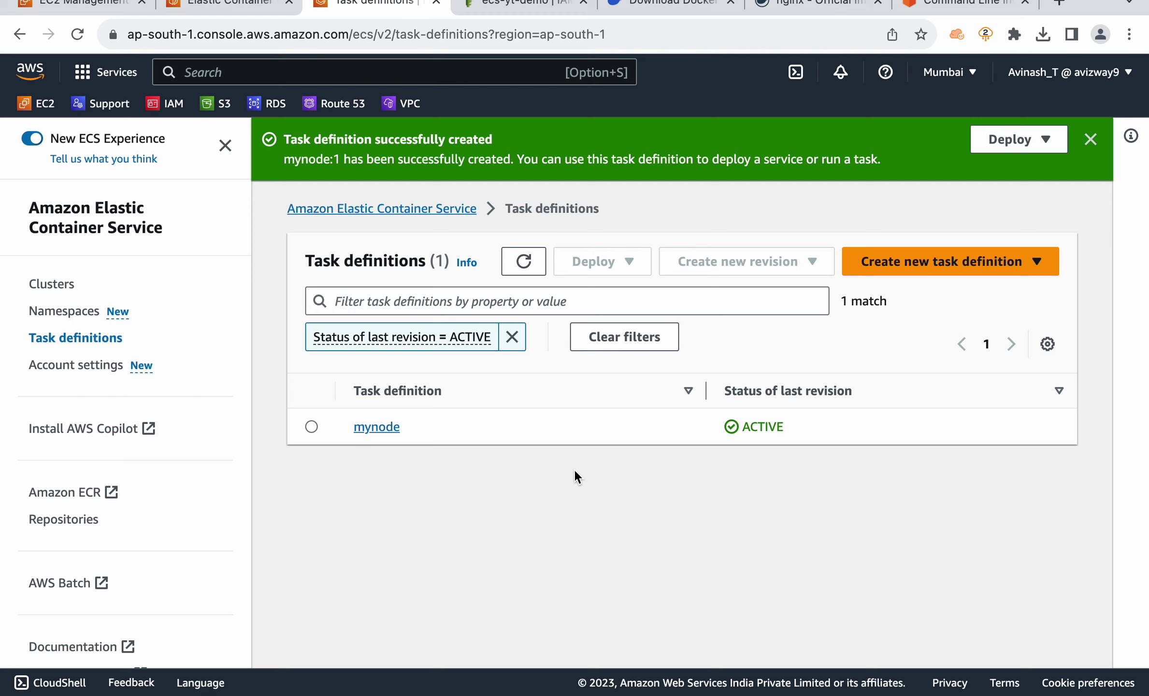
{"action": "left_click", "coordinate": [867, 267]}
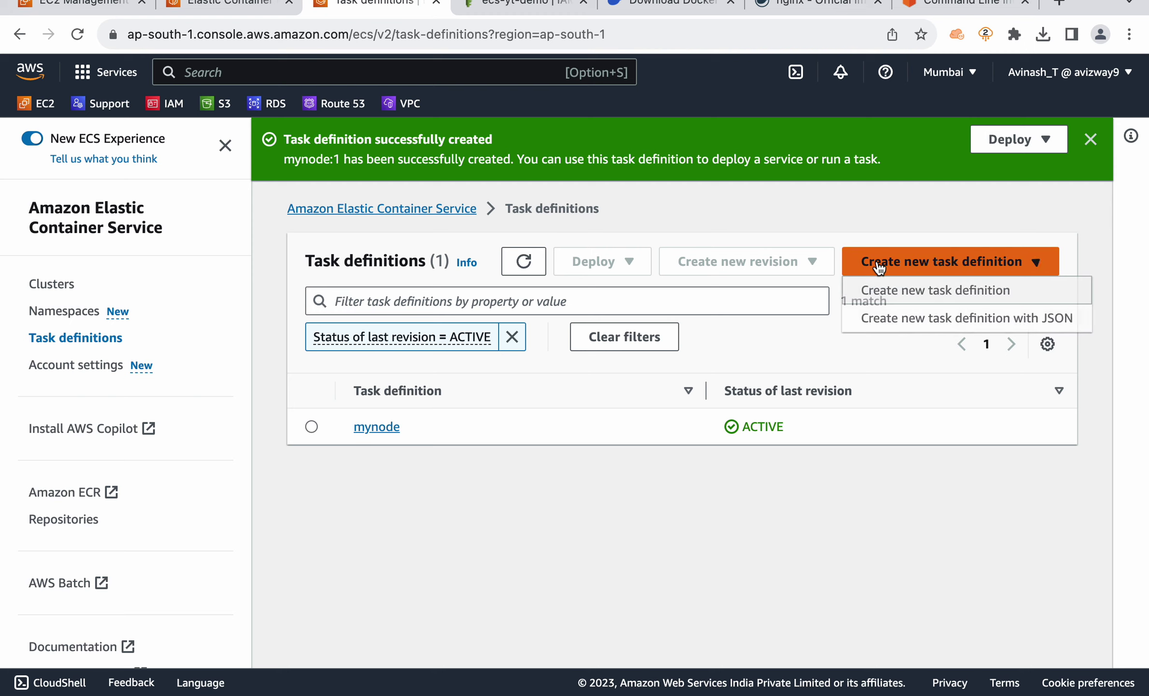
{"action": "left_click", "coordinate": [634, 505]}
{"action": "left_click", "coordinate": [865, 274]}
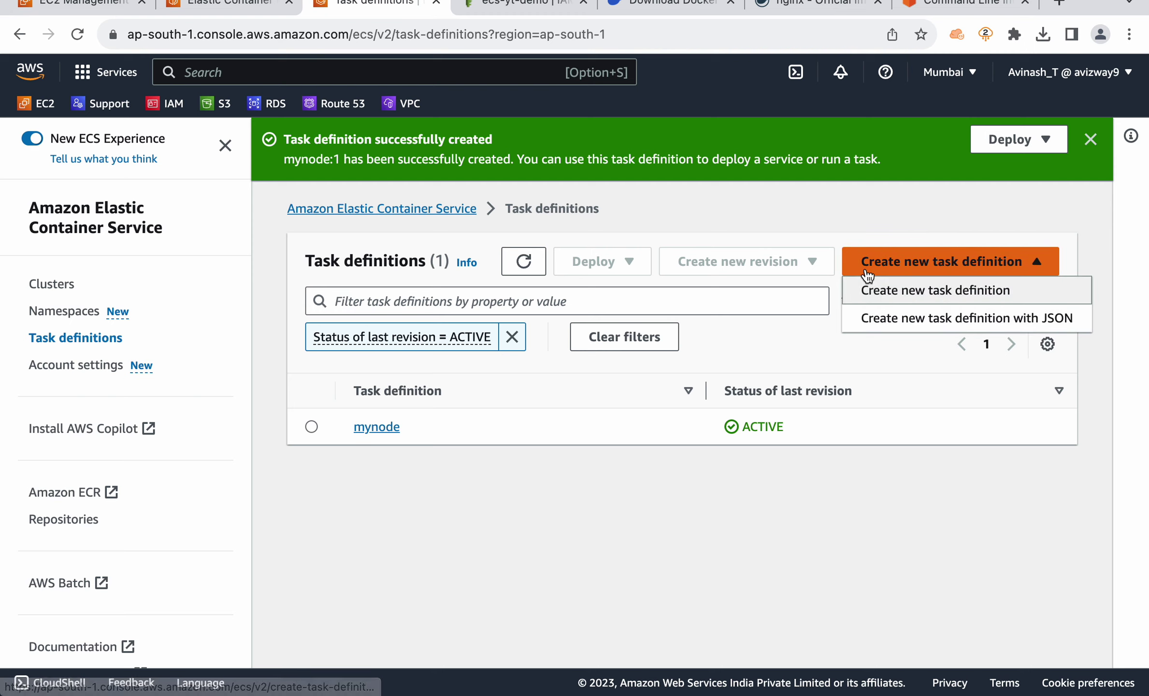
{"action": "left_click", "coordinate": [874, 296]}
{"action": "left_click", "coordinate": [399, 412]}
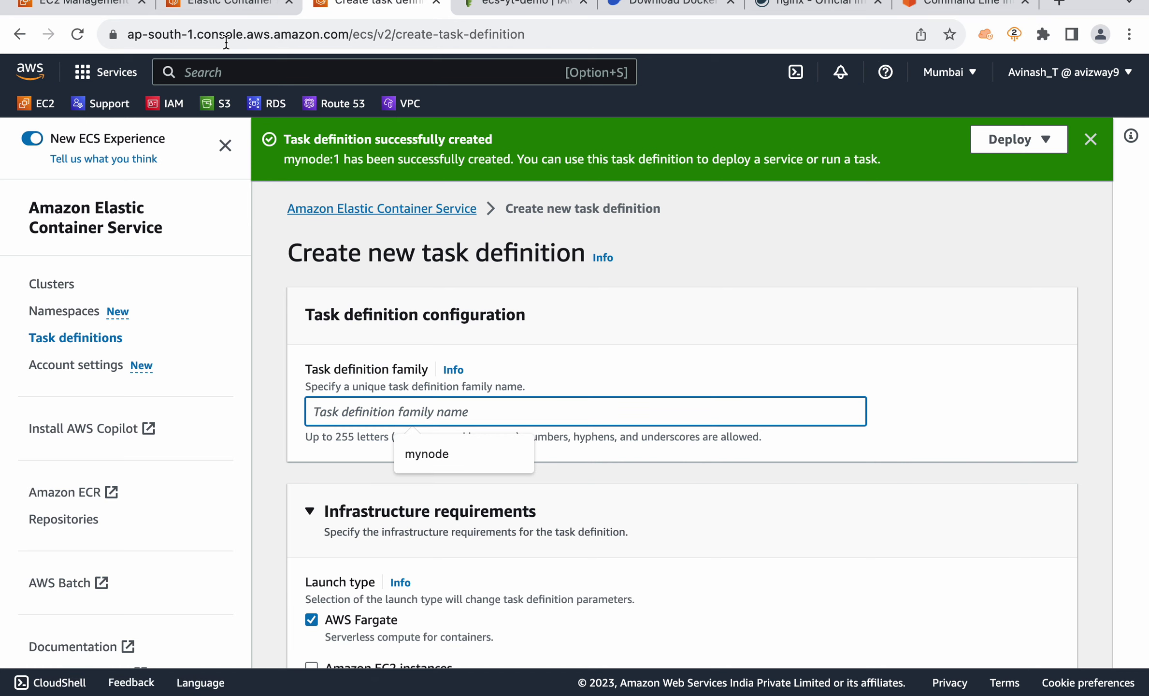
- Copy the URI of the image tagged latest in the private ECR repository mynginx
{"action": "left_click", "coordinate": [226, 7]}
{"action": "left_click", "coordinate": [428, 146]}
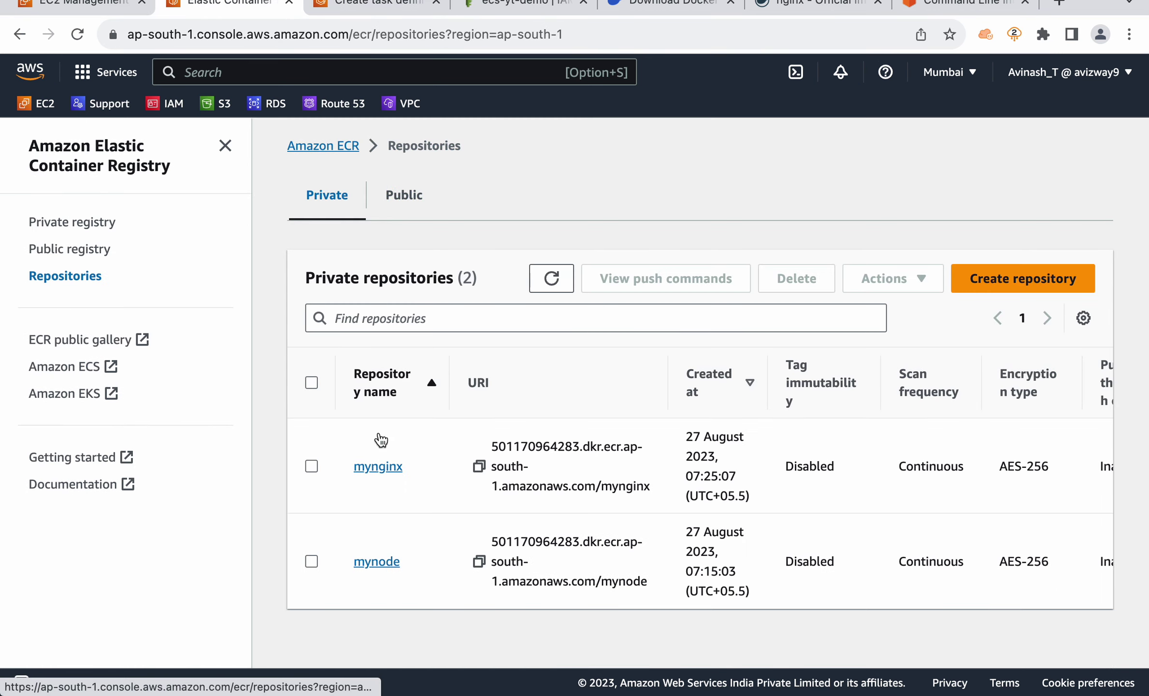
{"action": "left_click", "coordinate": [387, 470]}
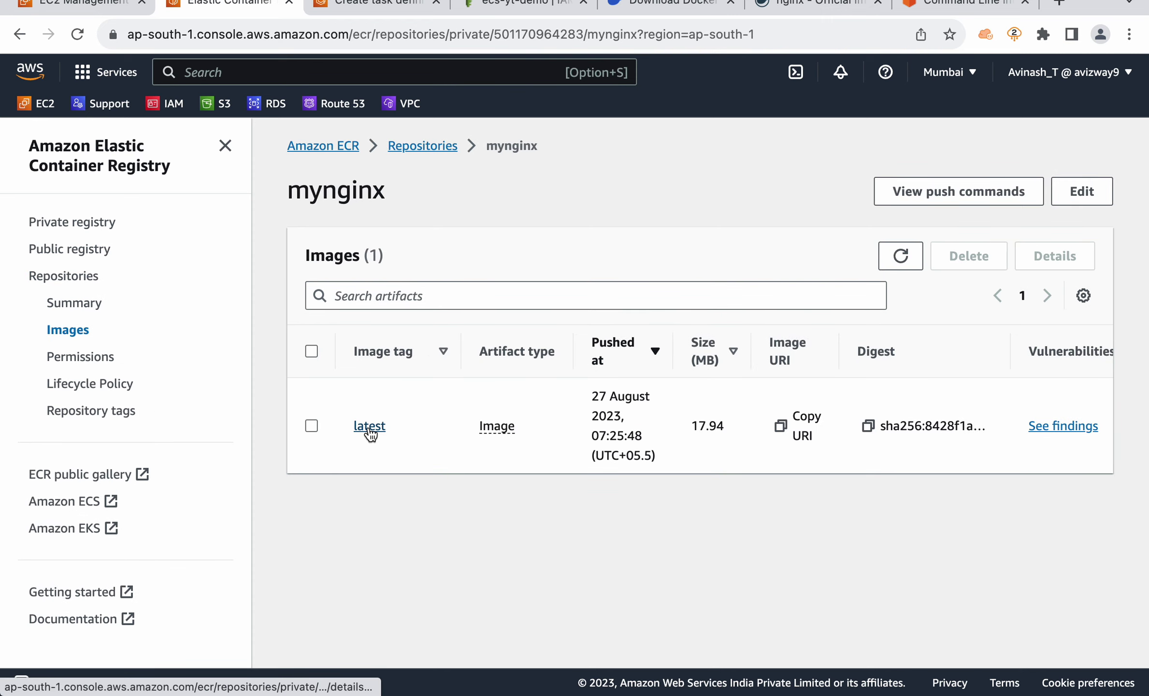
{"action": "left_click", "coordinate": [781, 425]}
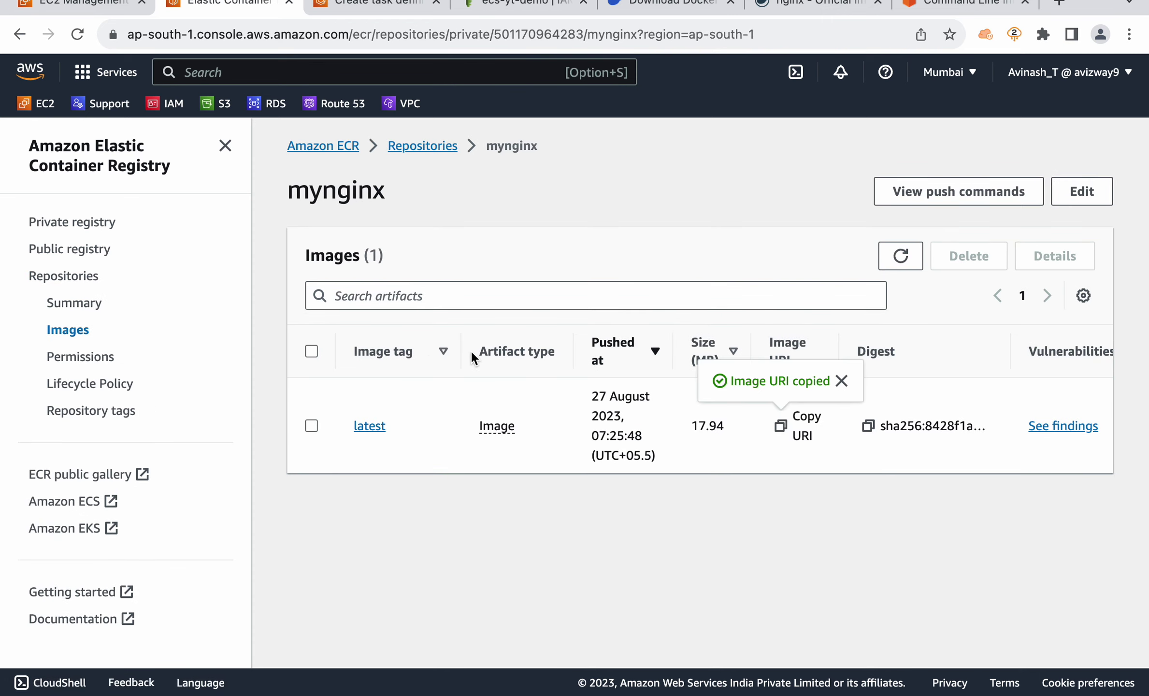
- Name the new task definition family mynginx
{"action": "left_click", "coordinate": [370, 14]}
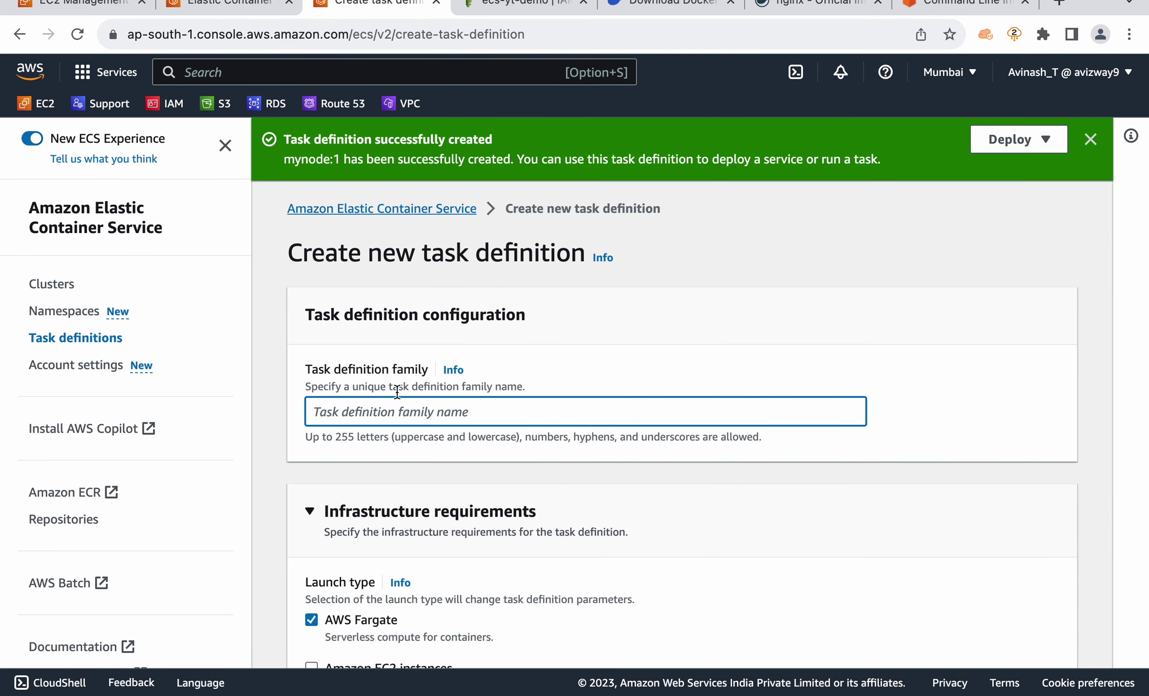
{"action": "left_click", "coordinate": [394, 411]}
{"action": "type", "text": "myngi"}
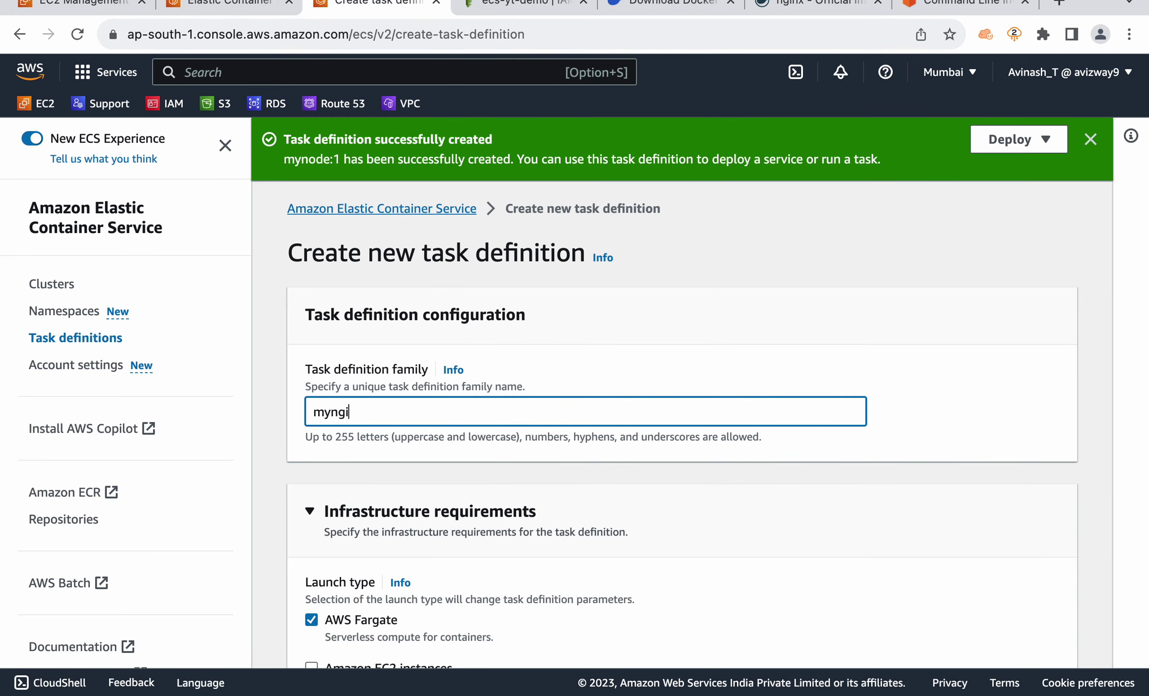
{"action": "type", "text": "nx"}
- Set the task memory to 2 GB and assign ecsTaskExecutionRole as the task role
{"action": "scroll", "coordinate": [721, 480], "scroll_direction": "down", "scroll_amount": 10}
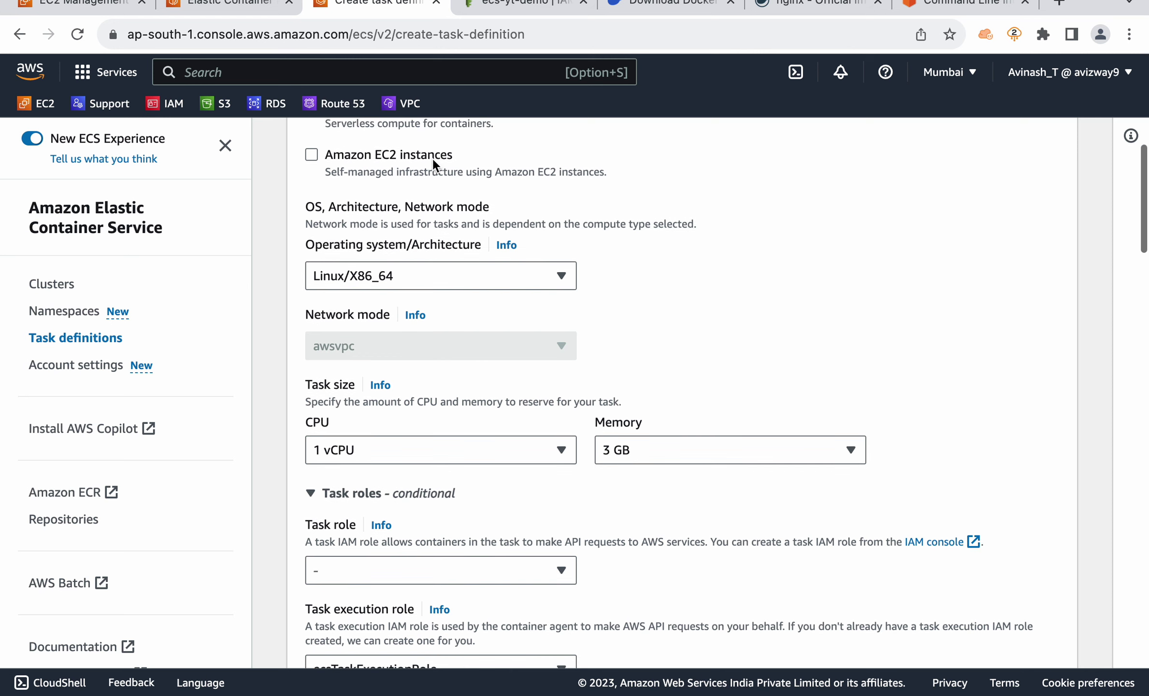
{"action": "scroll", "coordinate": [426, 236], "scroll_direction": "up", "scroll_amount": 2}
{"action": "scroll", "coordinate": [820, 368], "scroll_direction": "down", "scroll_amount": 3}
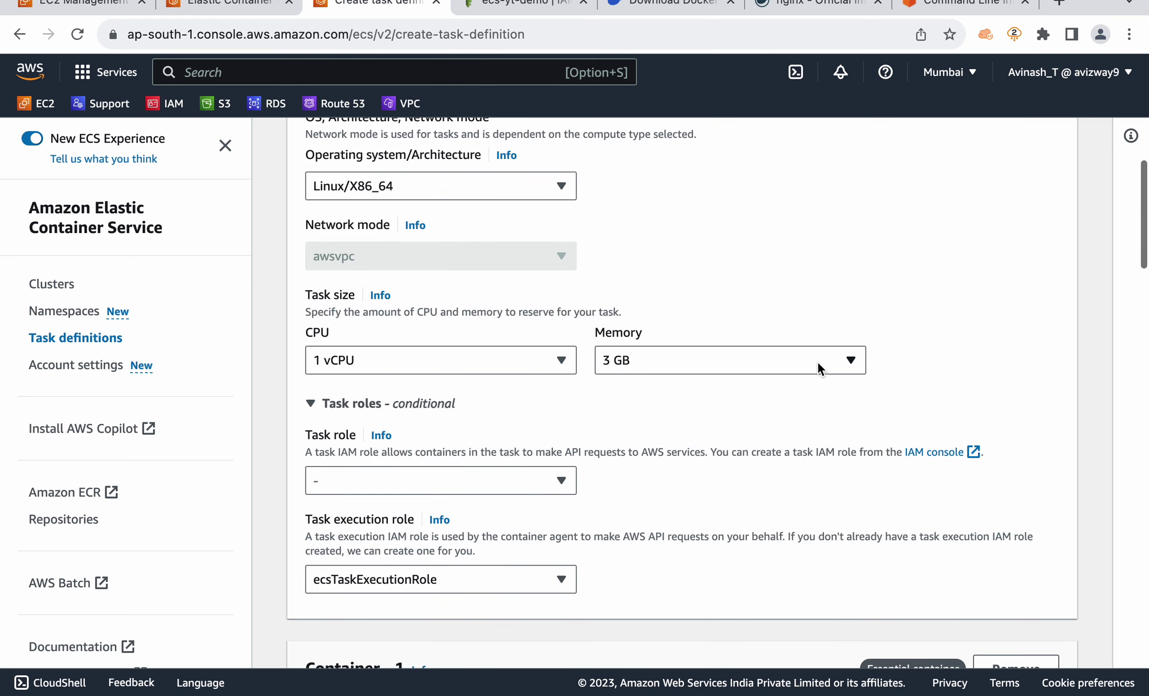
{"action": "left_click", "coordinate": [686, 361]}
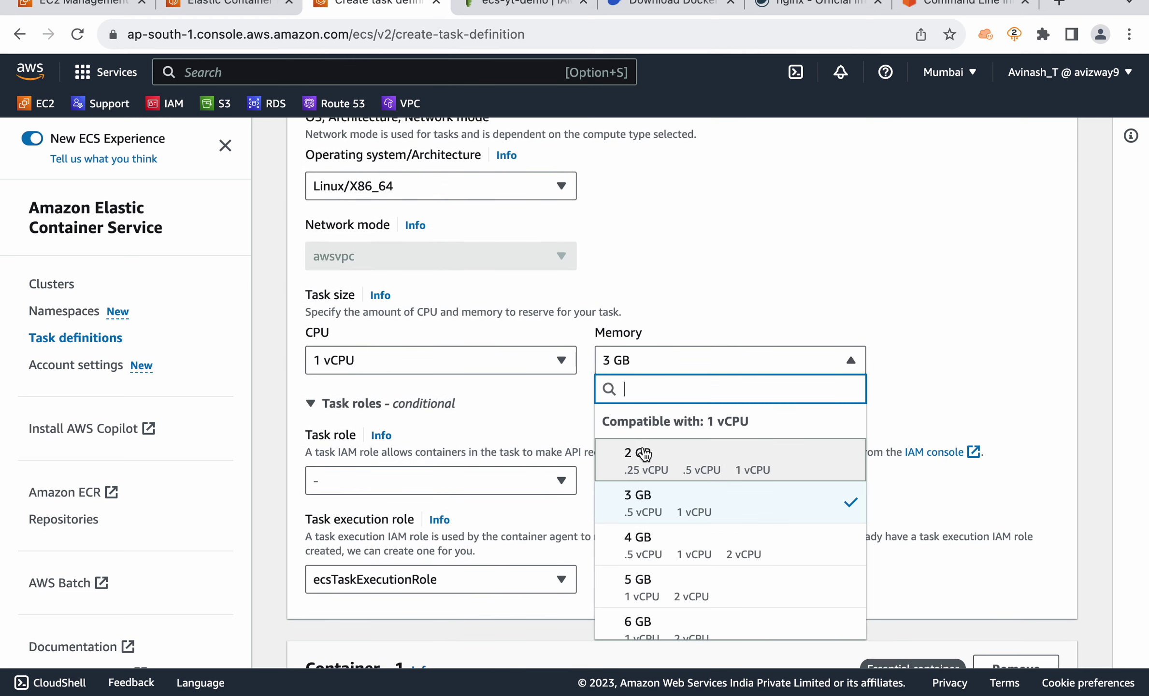
{"action": "left_click", "coordinate": [644, 455]}
{"action": "scroll", "coordinate": [720, 454], "scroll_direction": "down", "scroll_amount": 3}
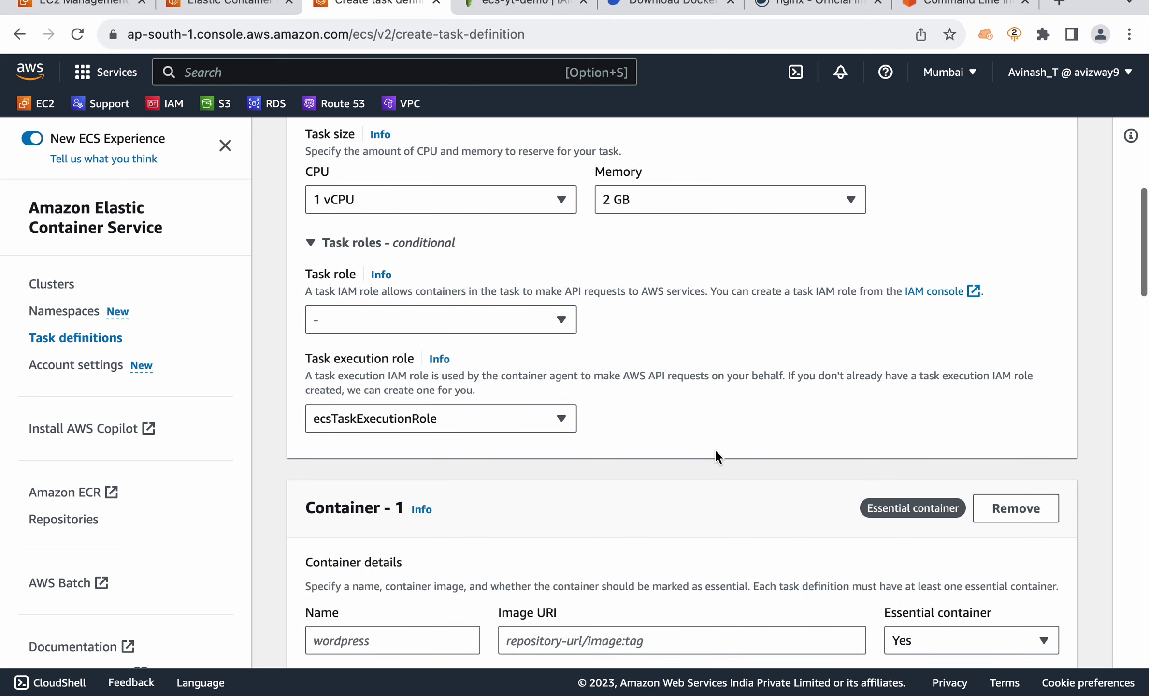
{"action": "left_click", "coordinate": [551, 316]}
{"action": "left_click", "coordinate": [495, 377]}
- Name the first container mynginx and enter the copied mynginx:latest image URI for it
{"action": "scroll", "coordinate": [653, 438], "scroll_direction": "down", "scroll_amount": 4}
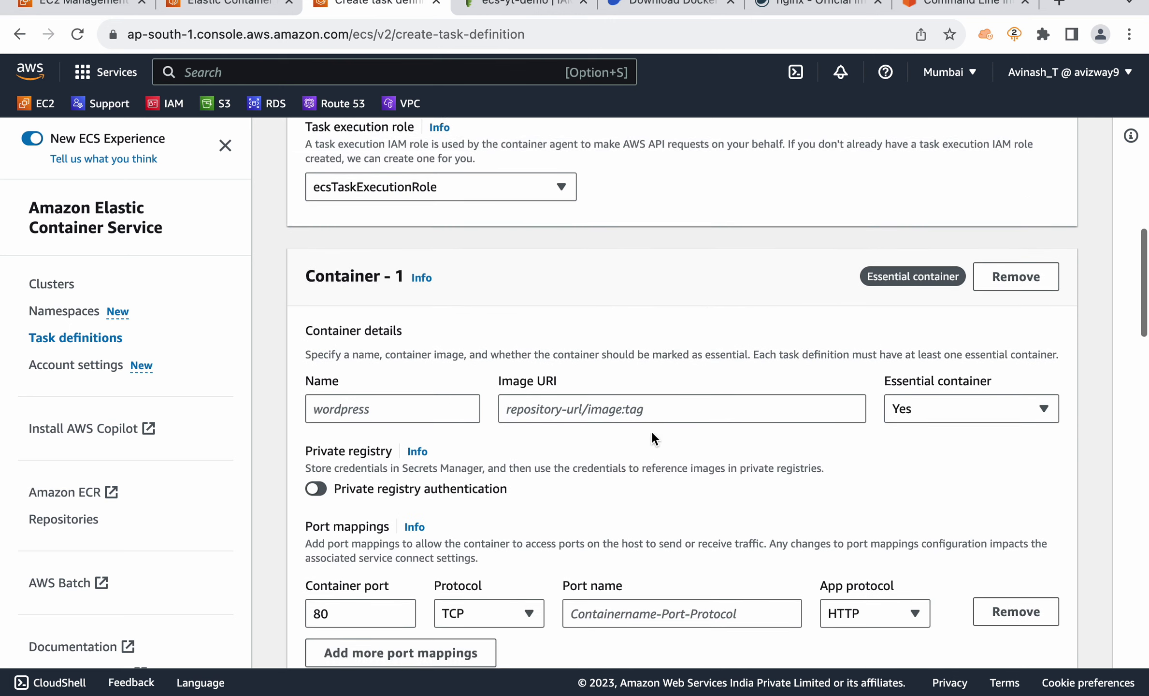
{"action": "scroll", "coordinate": [653, 437], "scroll_direction": "down", "scroll_amount": 1}
{"action": "left_click", "coordinate": [440, 361]}
{"action": "type", "text": "myn"}
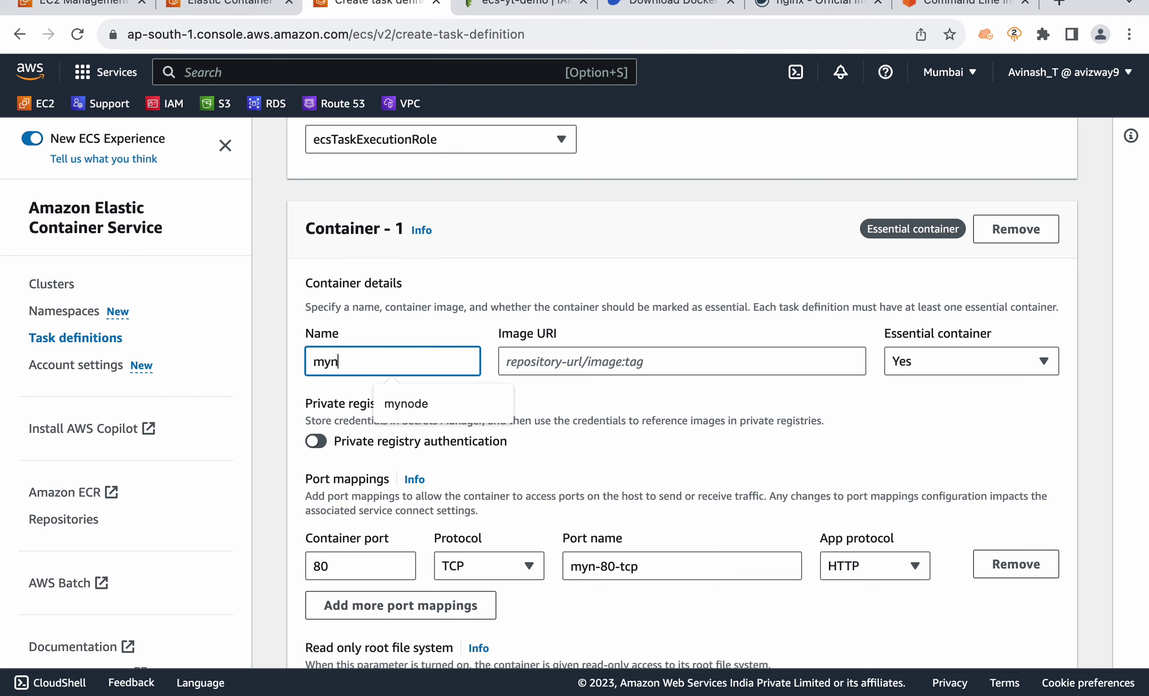
{"action": "type", "text": "ginx"}
{"action": "left_click", "coordinate": [597, 360]}
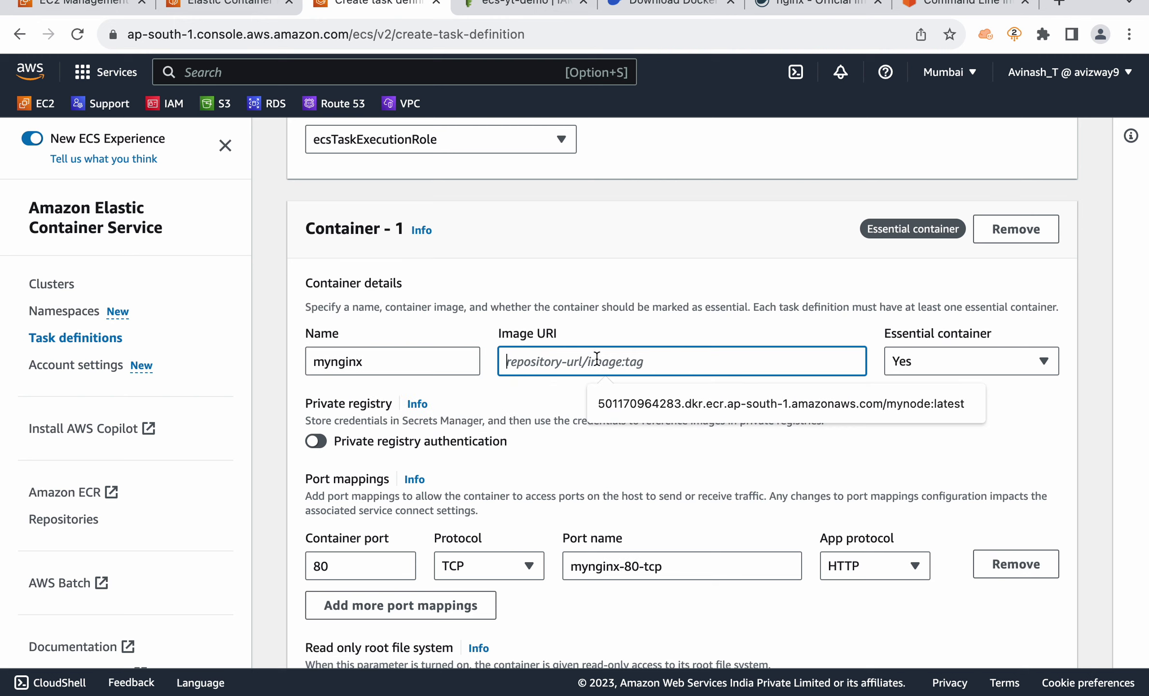
{"action": "key", "text": "super+v"}
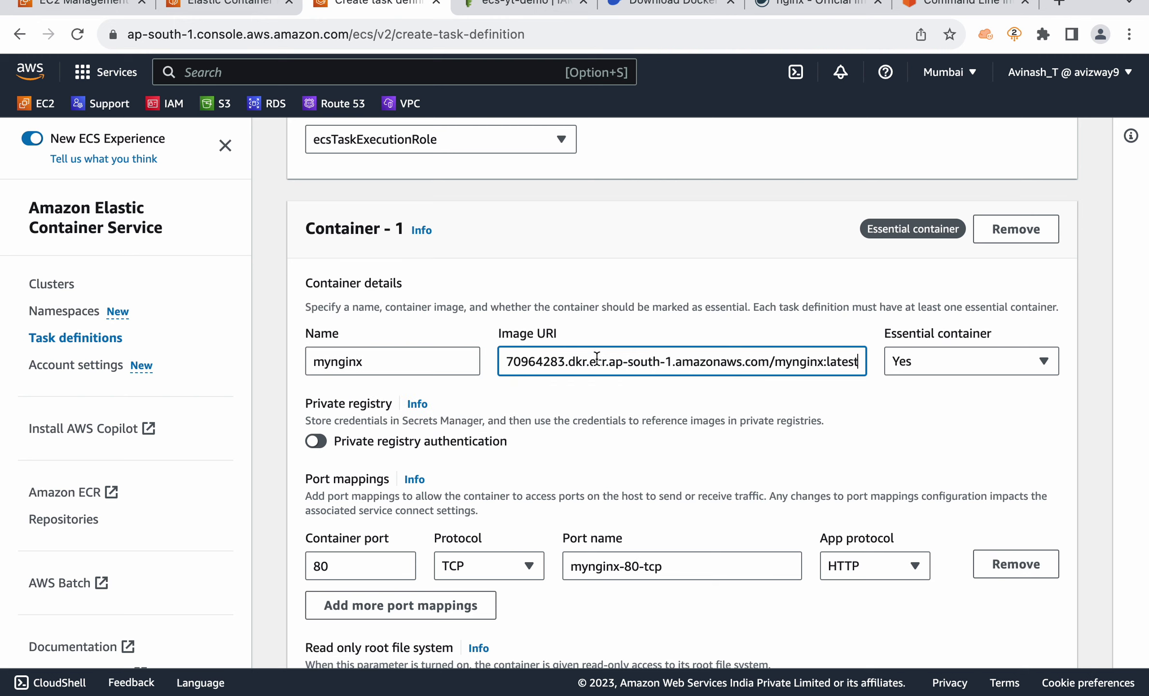
{"action": "left_click", "coordinate": [1087, 435]}
- Create the mynginx task definition with the remaining options at their defaults and return to the task definitions list
{"action": "scroll", "coordinate": [1087, 435], "scroll_direction": "down", "scroll_amount": 2}
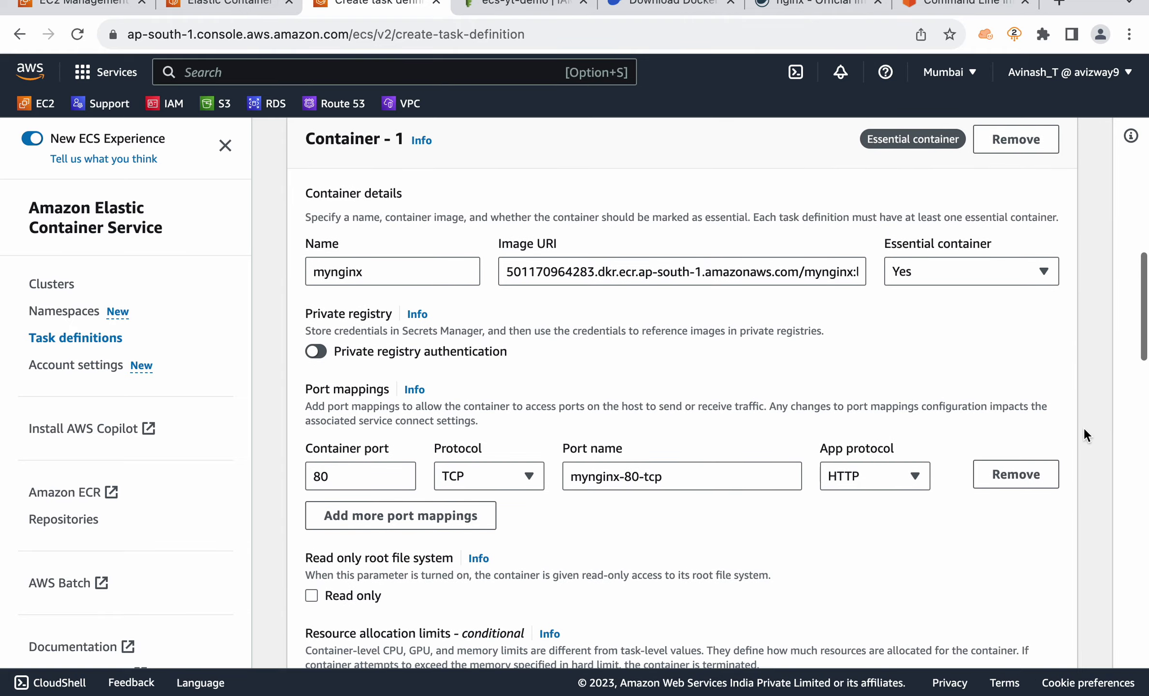
{"action": "scroll", "coordinate": [677, 523], "scroll_direction": "down", "scroll_amount": 10}
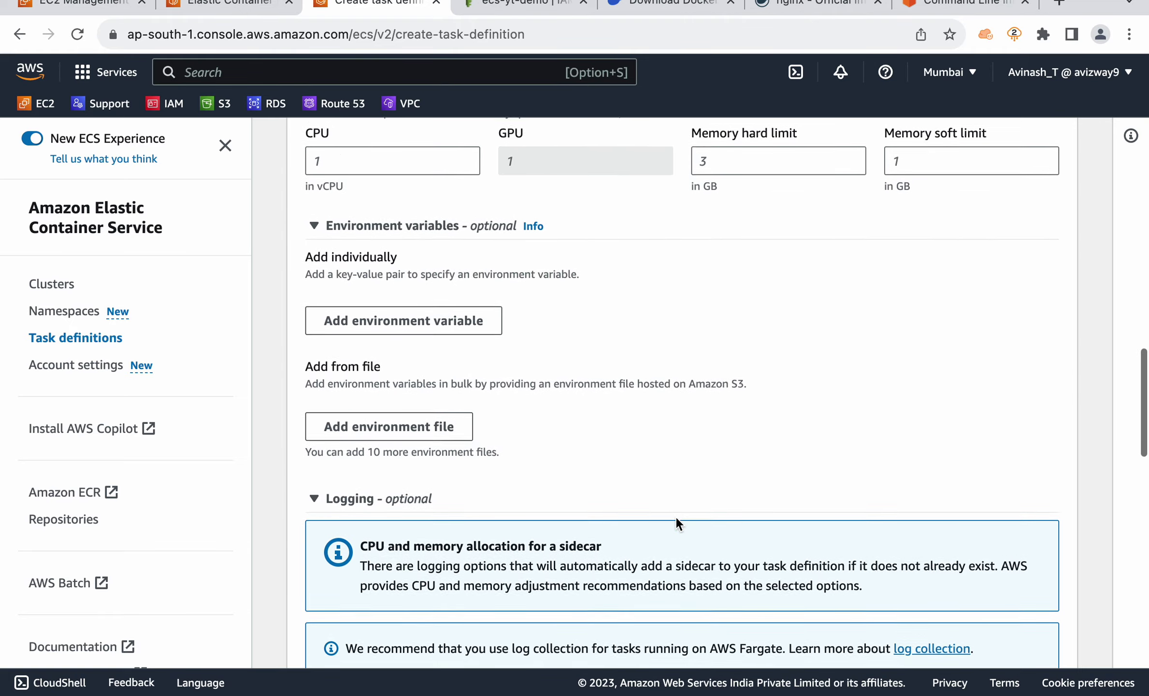
{"action": "scroll", "coordinate": [677, 524], "scroll_direction": "down", "scroll_amount": 20}
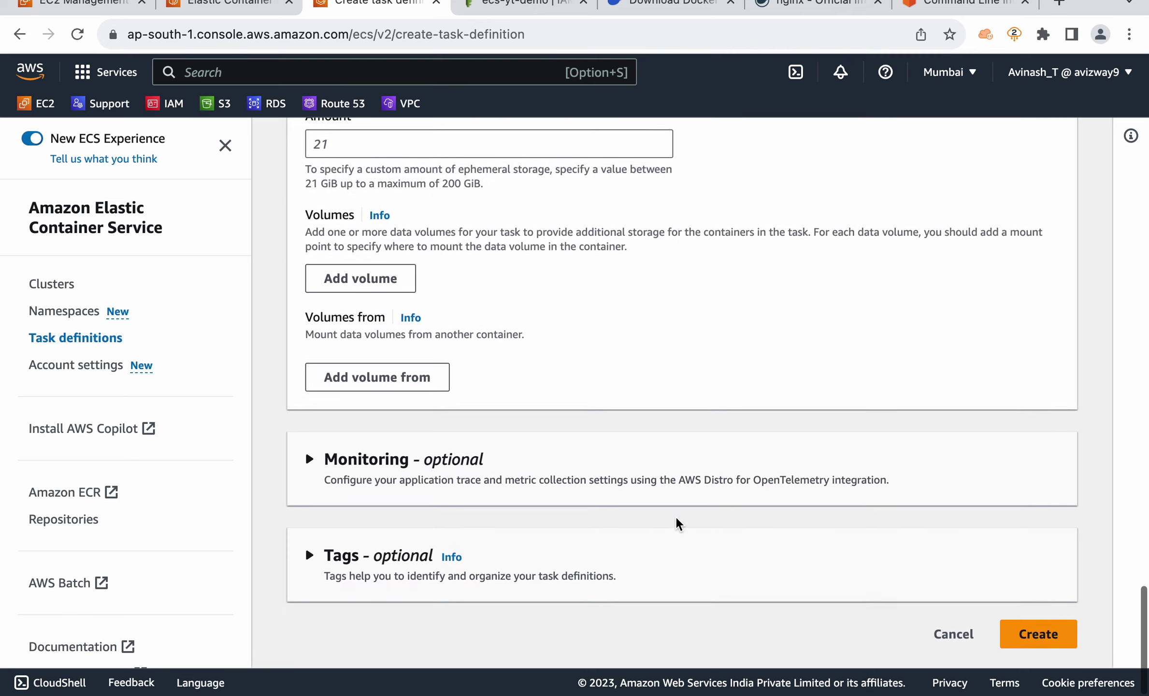
{"action": "left_click", "coordinate": [1038, 636]}
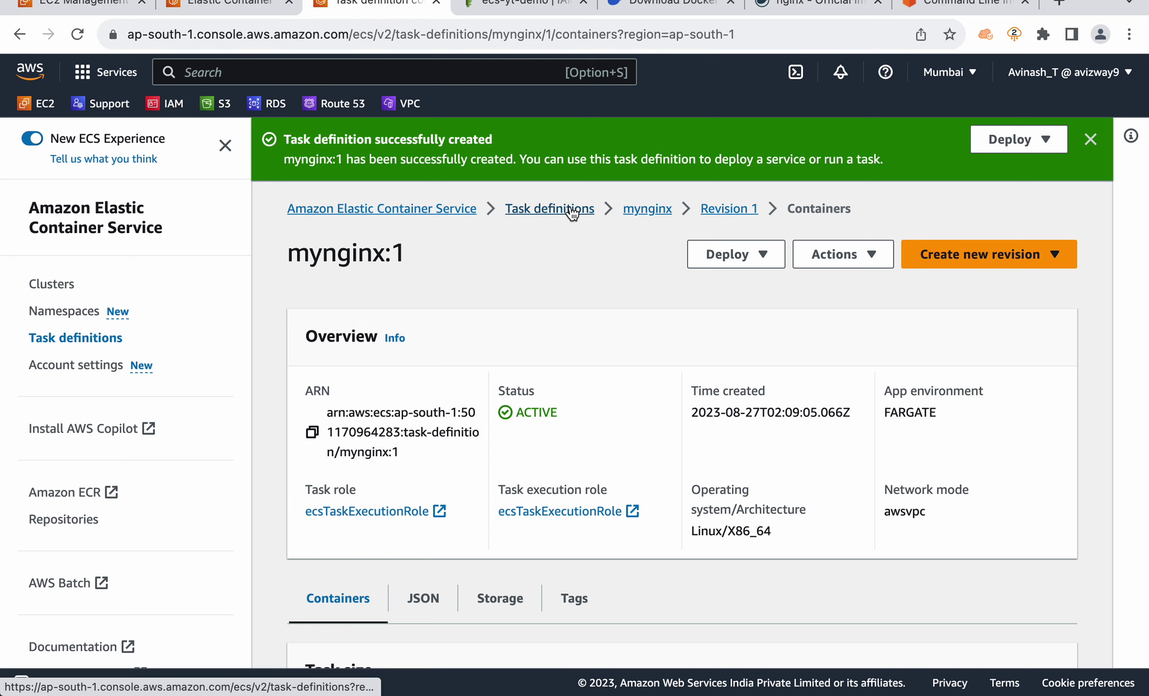
{"action": "left_click", "coordinate": [571, 209]}
{"action": "left_click", "coordinate": [1091, 140]}
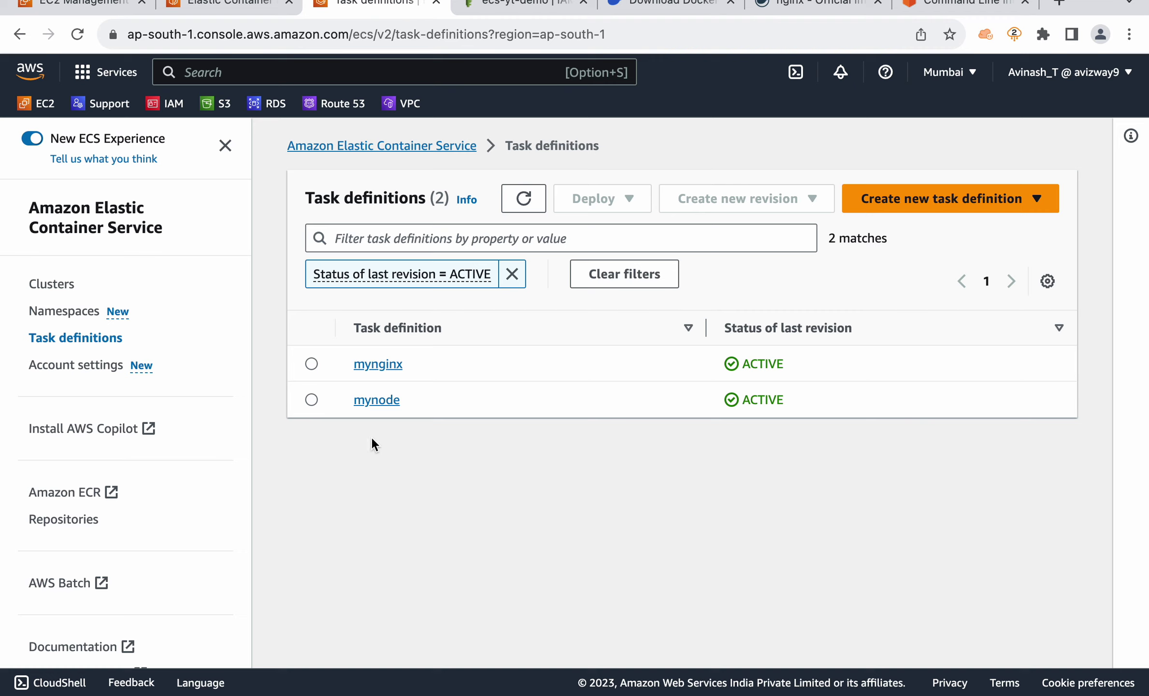
- Start creating a new ECS cluster and review its VPC, subnets, default namespace and infrastructure options
{"action": "left_click", "coordinate": [54, 290]}
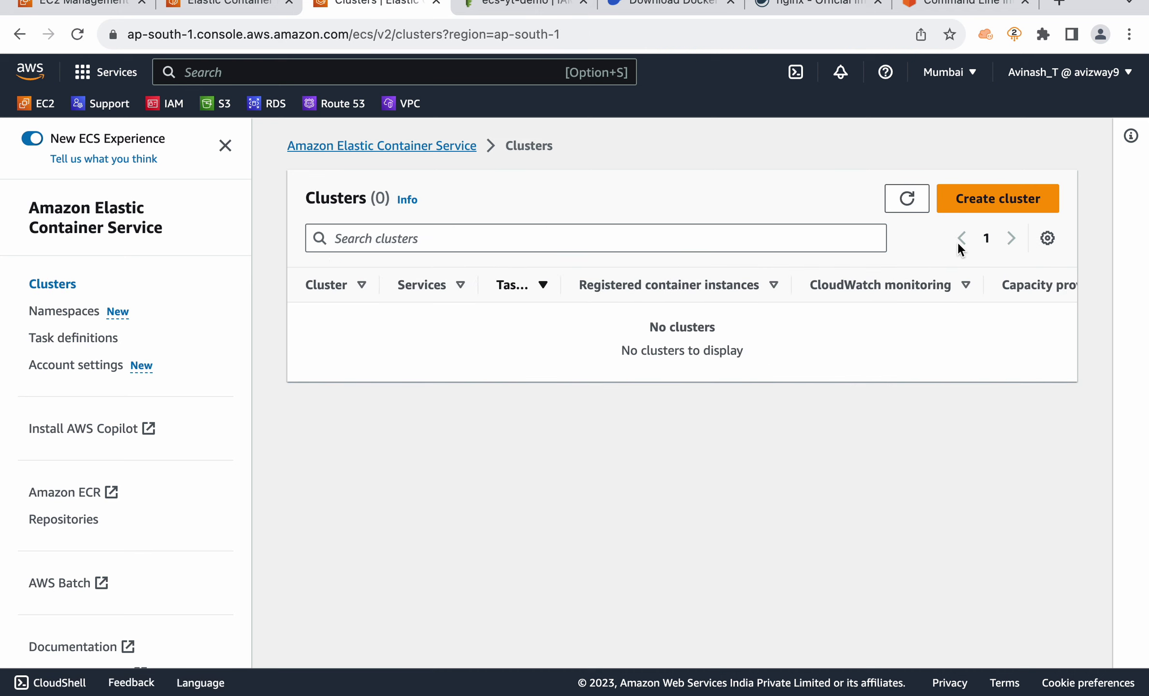
{"action": "left_click", "coordinate": [974, 203]}
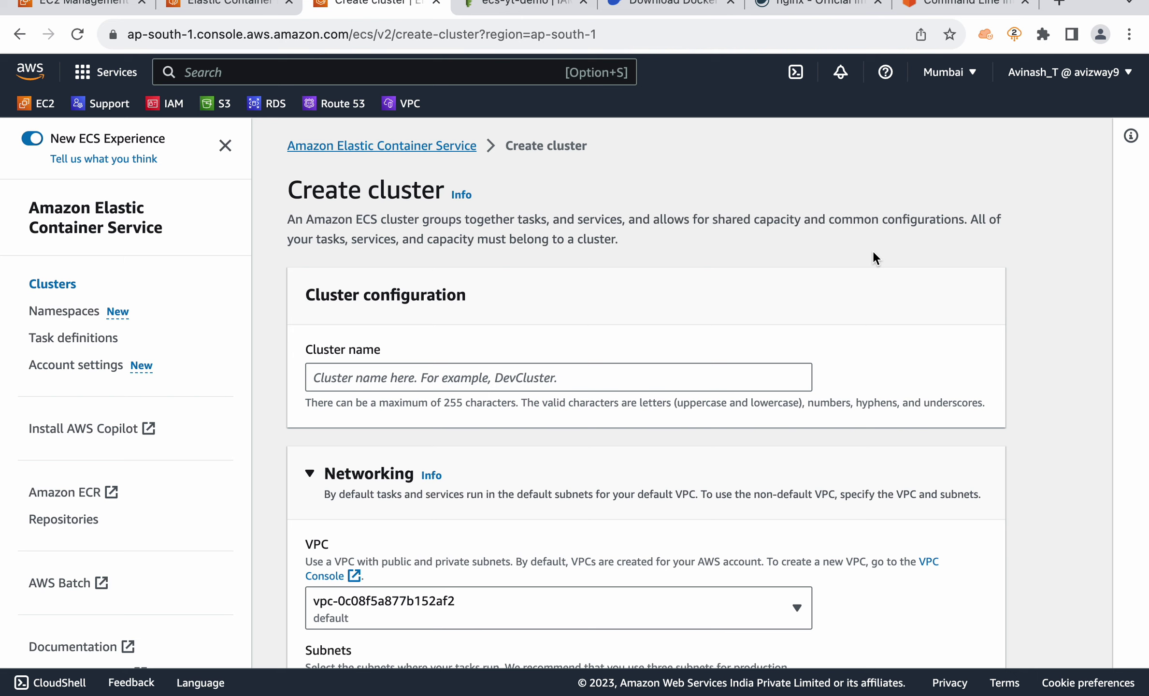
{"action": "scroll", "coordinate": [872, 248], "scroll_direction": "down", "scroll_amount": 6}
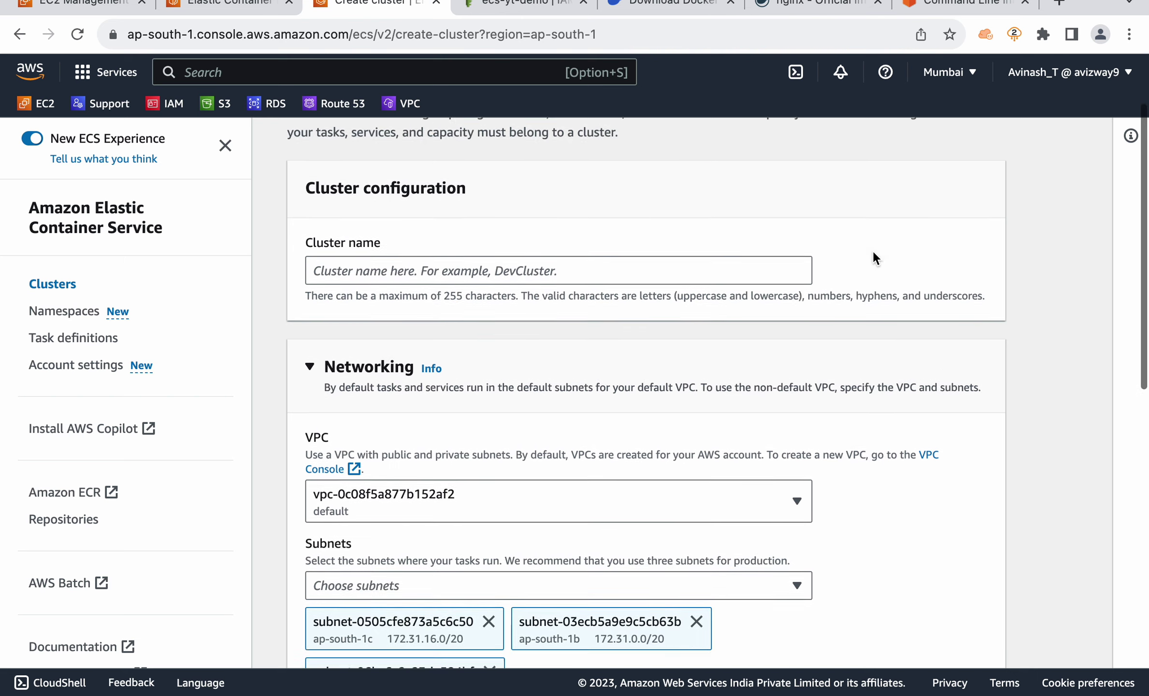
{"action": "left_click", "coordinate": [776, 326]}
{"action": "left_click", "coordinate": [930, 334]}
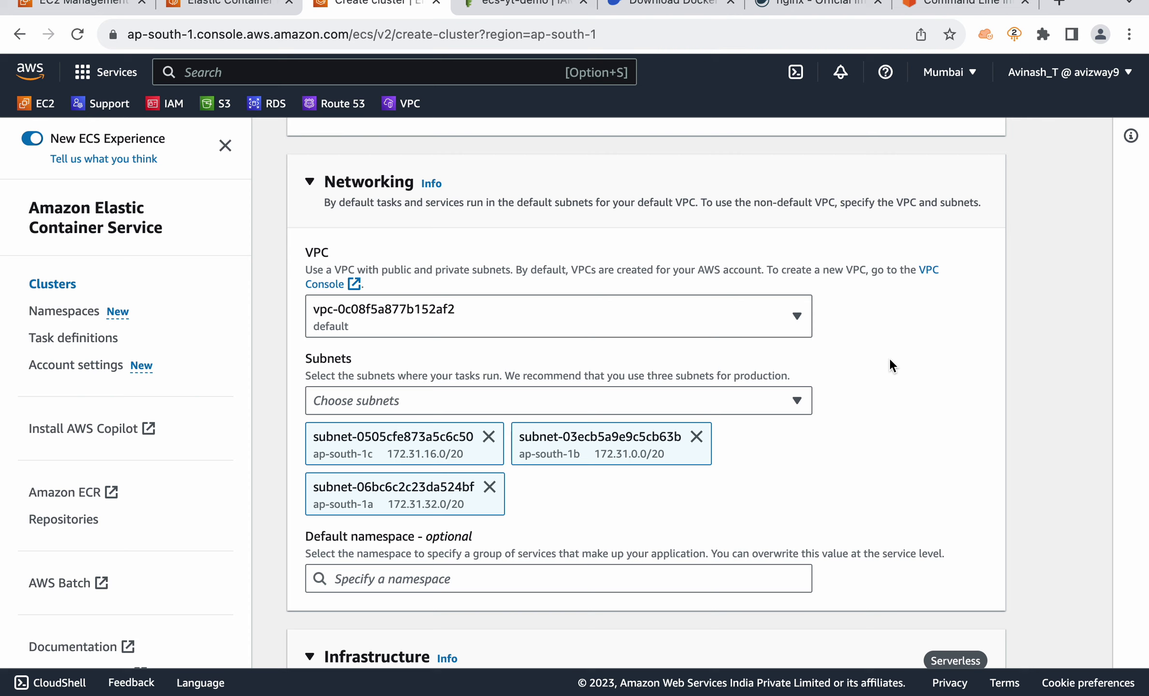
{"action": "left_click", "coordinate": [791, 315]}
{"action": "left_click", "coordinate": [791, 314]}
{"action": "scroll", "coordinate": [825, 460], "scroll_direction": "down", "scroll_amount": 3}
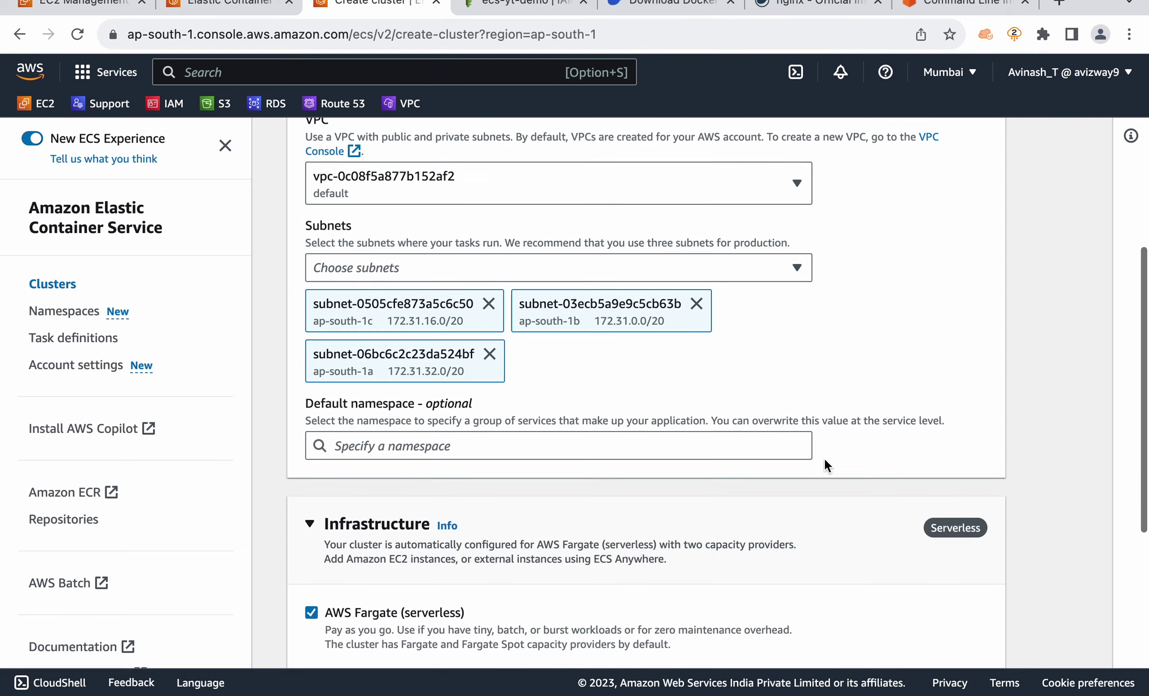
{"action": "scroll", "coordinate": [825, 465], "scroll_direction": "down", "scroll_amount": 7}
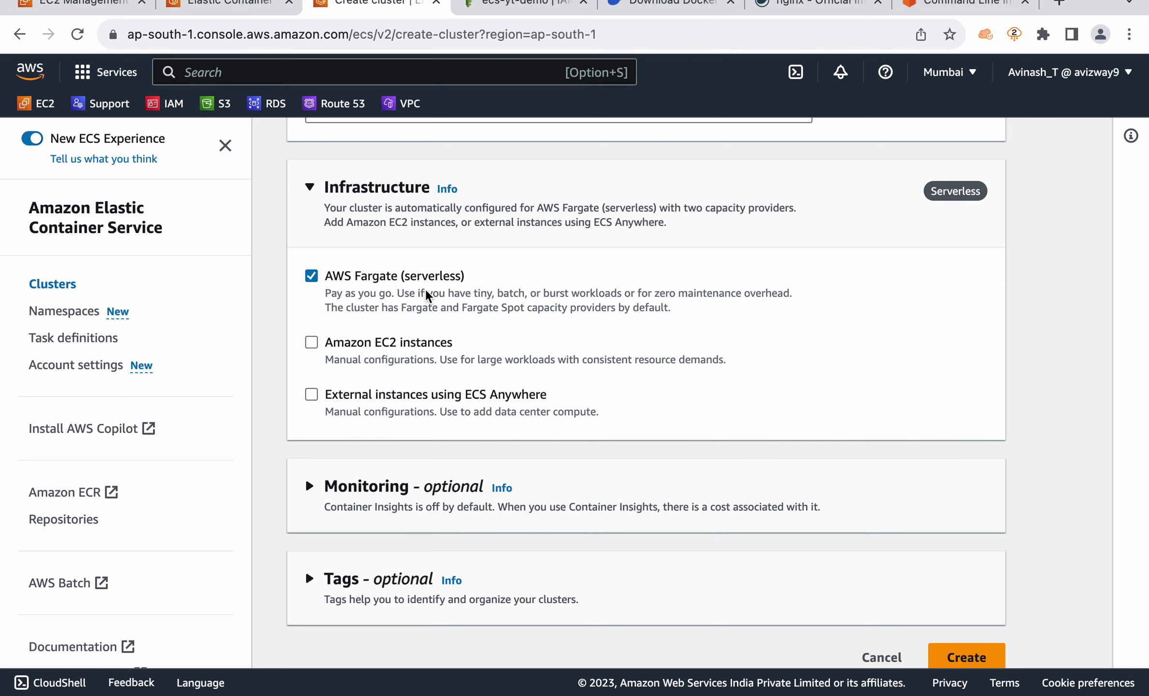
{"action": "scroll", "coordinate": [902, 331], "scroll_direction": "down", "scroll_amount": 1}
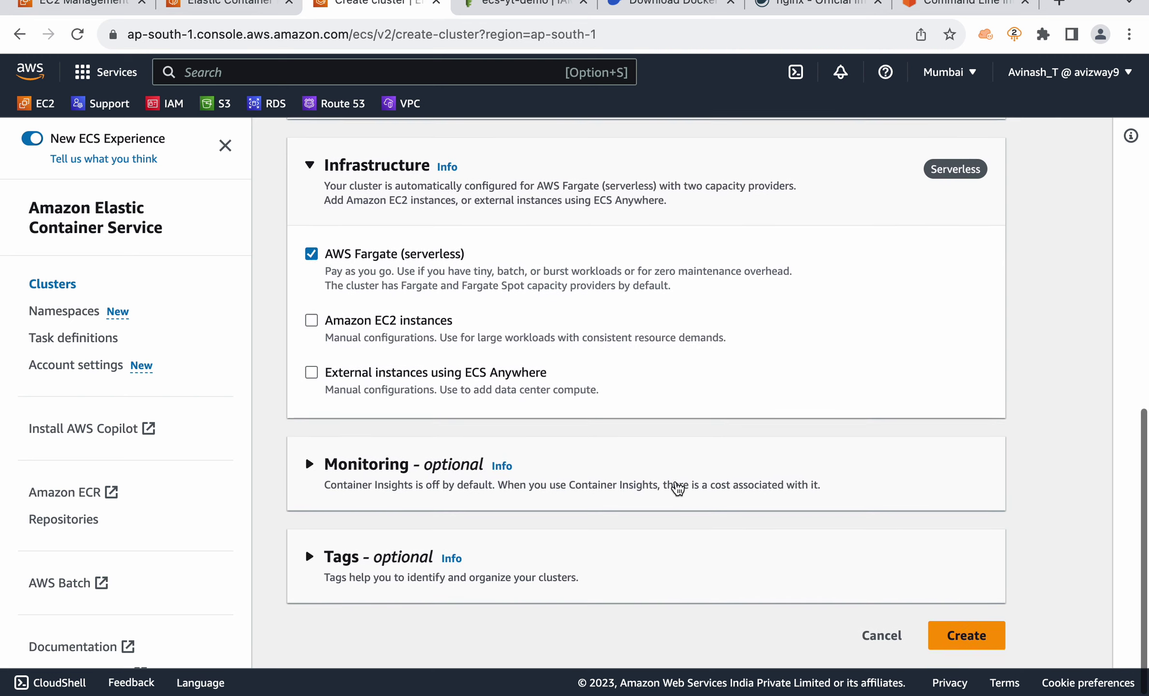
- Expand the cluster's monitoring options and try toggling Container Insights on and back off
{"action": "left_click", "coordinate": [677, 485]}
{"action": "scroll", "coordinate": [677, 485], "scroll_direction": "down", "scroll_amount": 5}
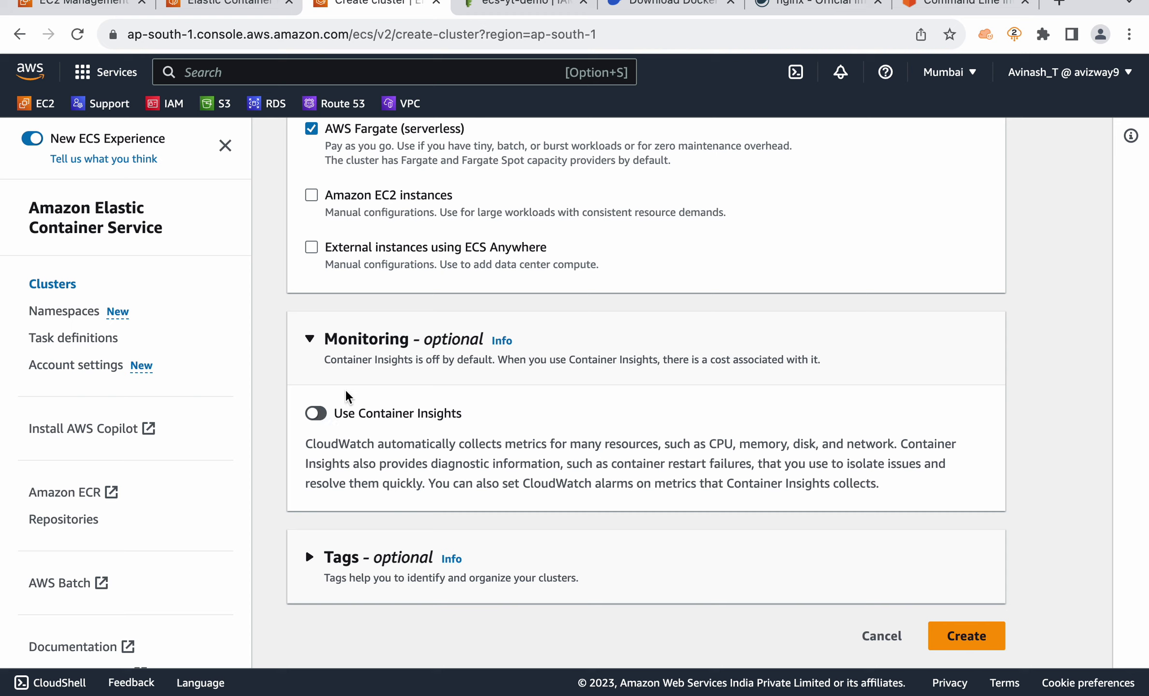
{"action": "left_click", "coordinate": [316, 415]}
{"action": "left_click", "coordinate": [317, 415]}
- Name the new cluster my-demo-cluster and create it with AWS Fargate infrastructure and Container Insights turned off
{"action": "left_click", "coordinate": [969, 636]}
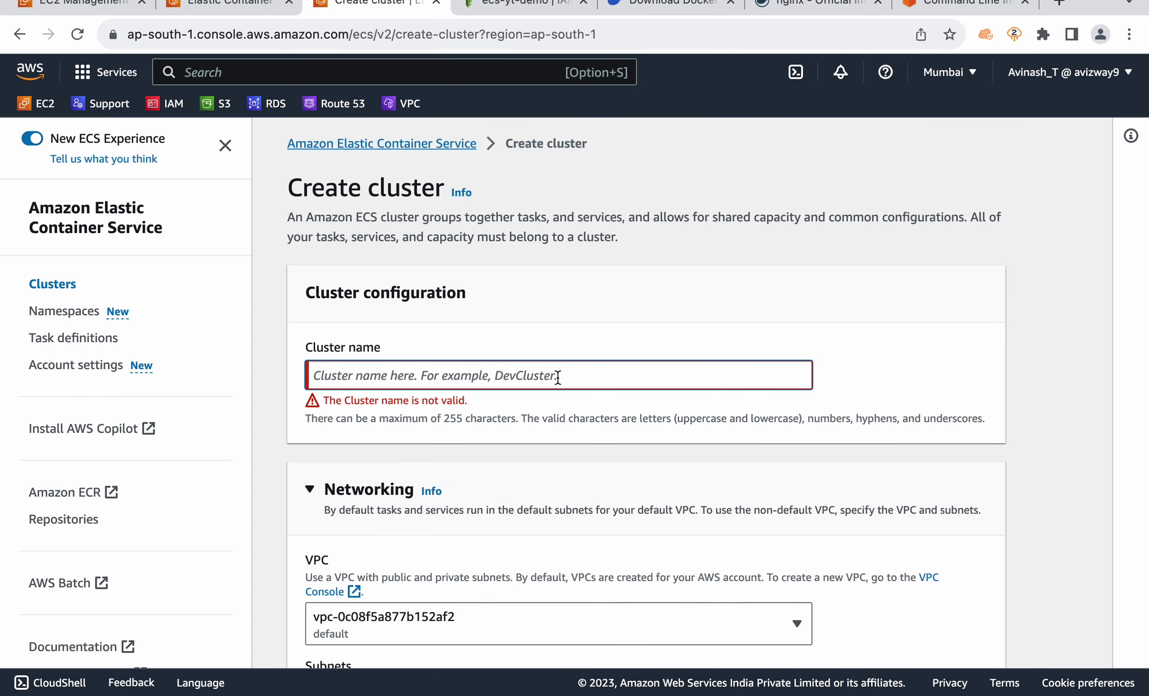
{"action": "type", "text": "my-demo"}
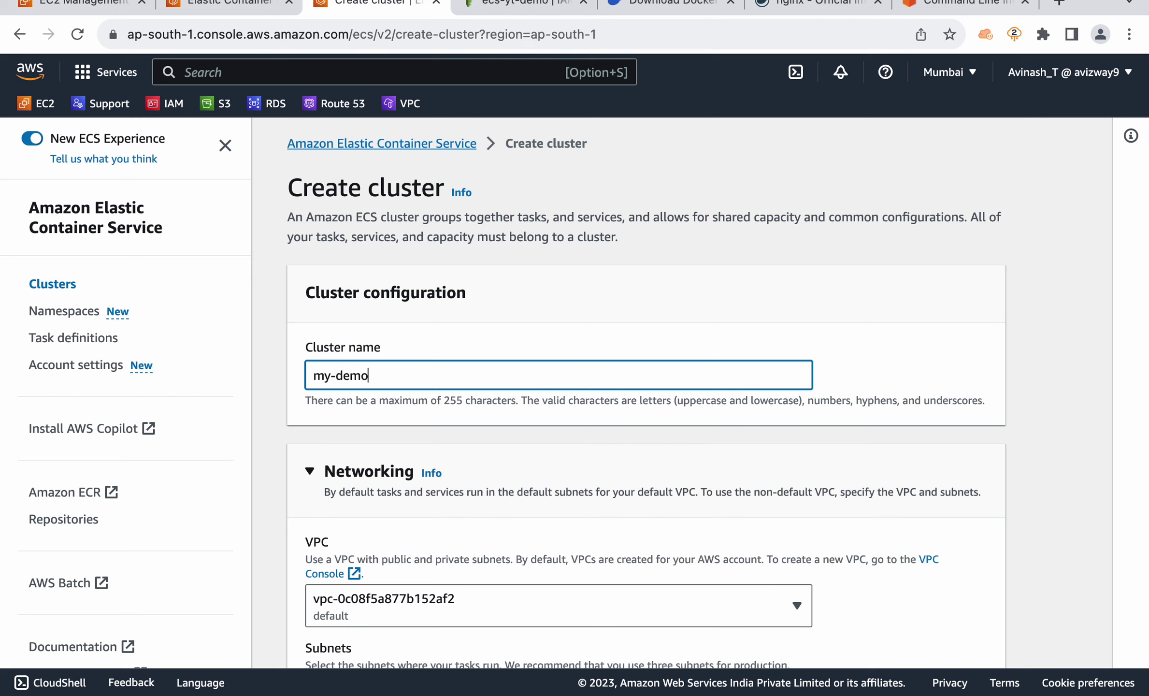
{"action": "type", "text": "-cluster"}
{"action": "scroll", "coordinate": [904, 465], "scroll_direction": "down", "scroll_amount": 10}
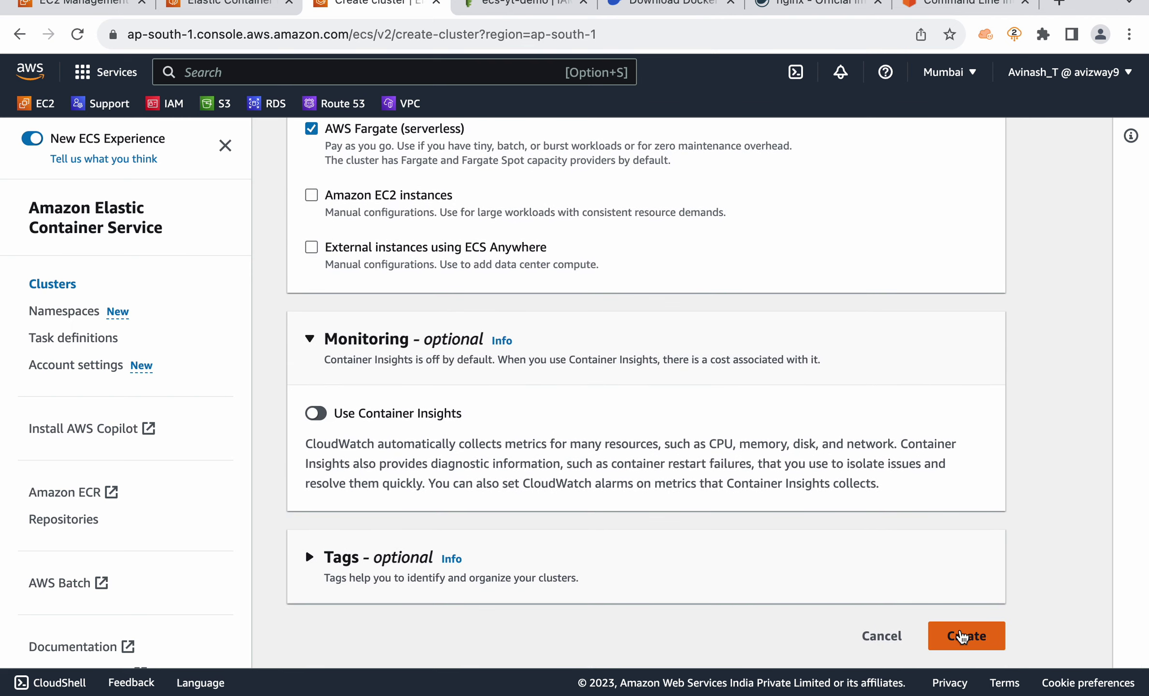
{"action": "left_click", "coordinate": [962, 636]}
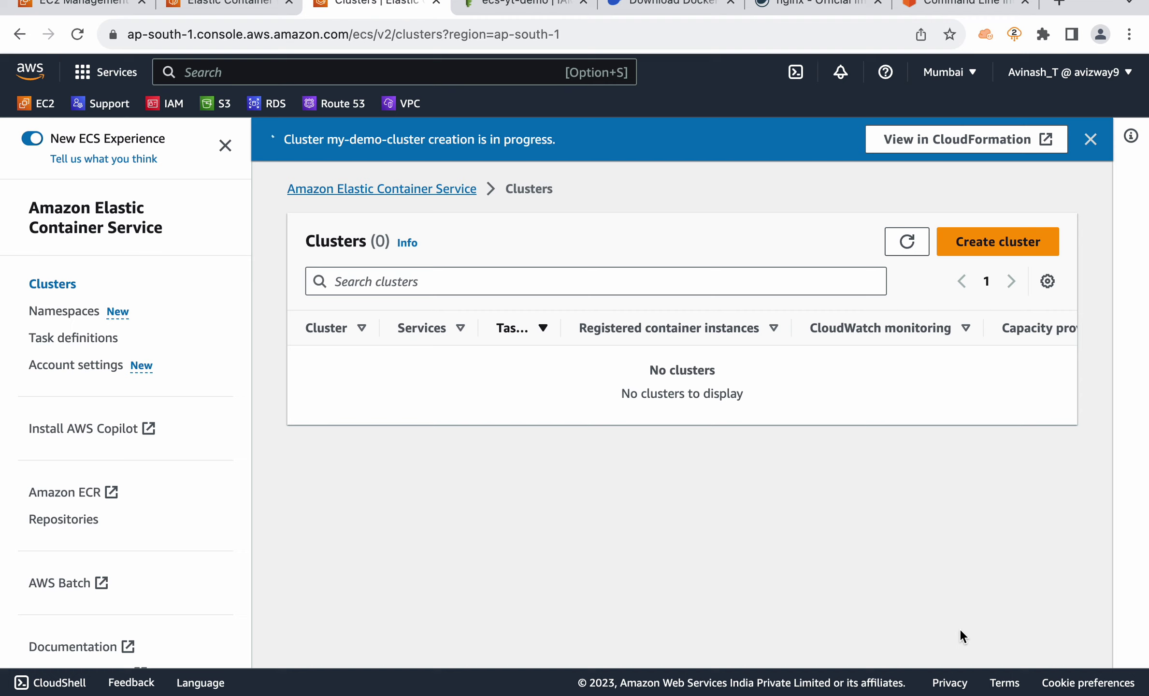
- Refresh the clusters list, open my-demo-cluster, and reload its overview to check the provisioning status
{"action": "left_click", "coordinate": [907, 241]}
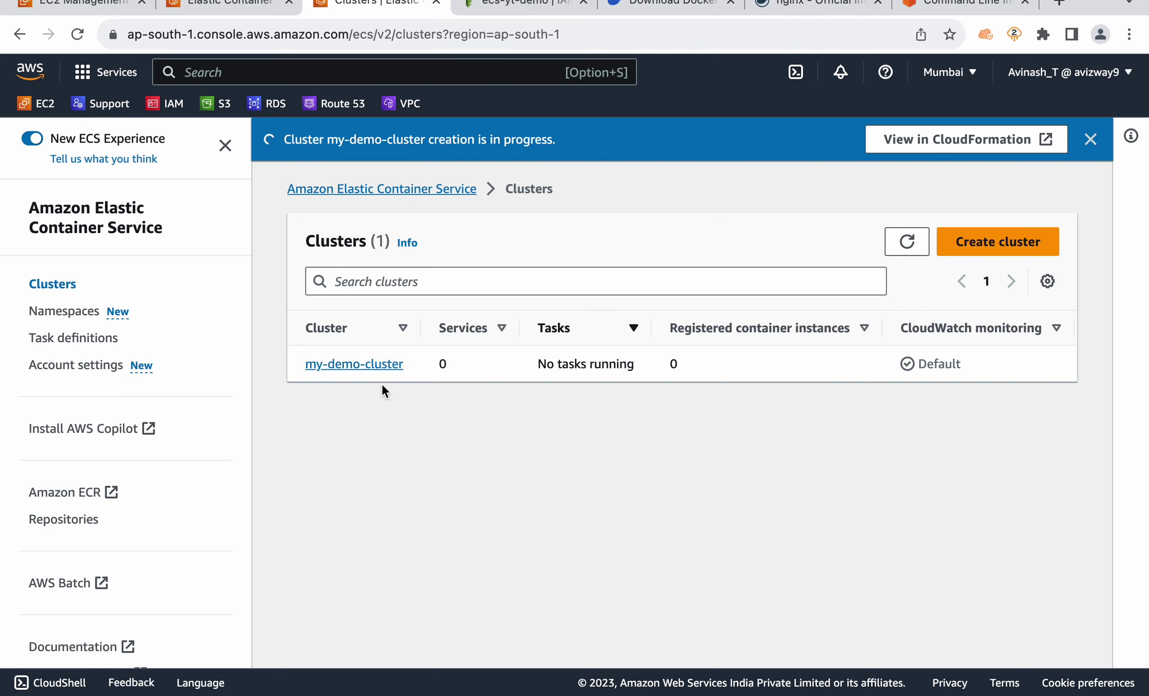
{"action": "left_click", "coordinate": [367, 371]}
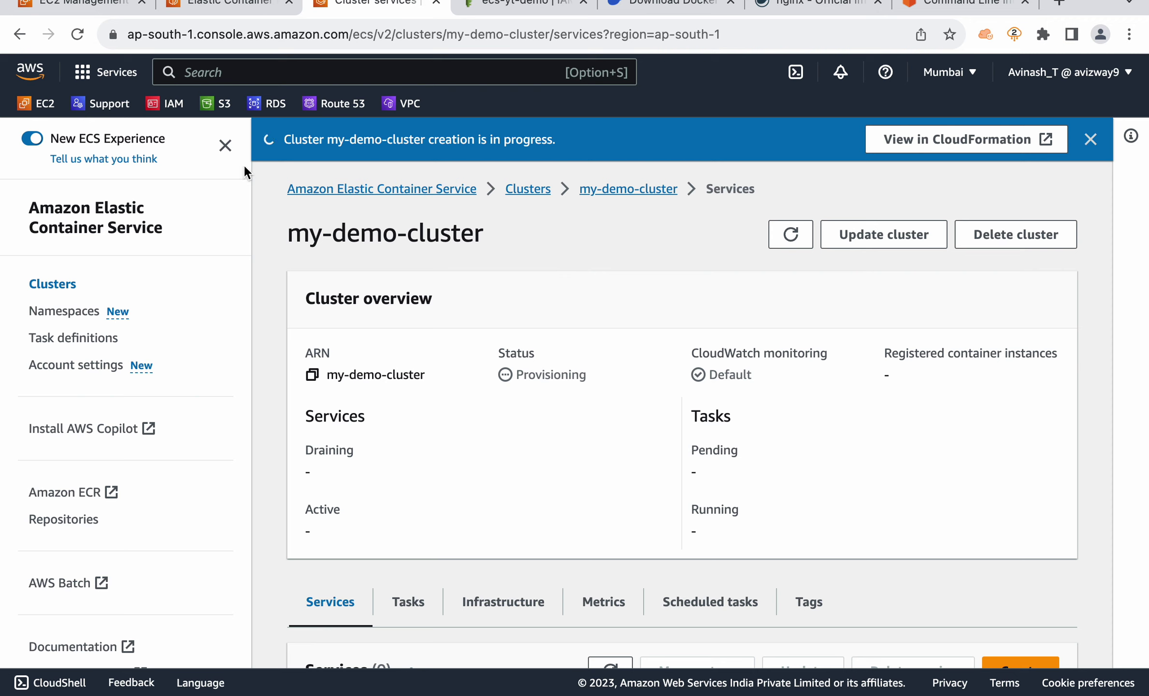
{"action": "left_click", "coordinate": [225, 145]}
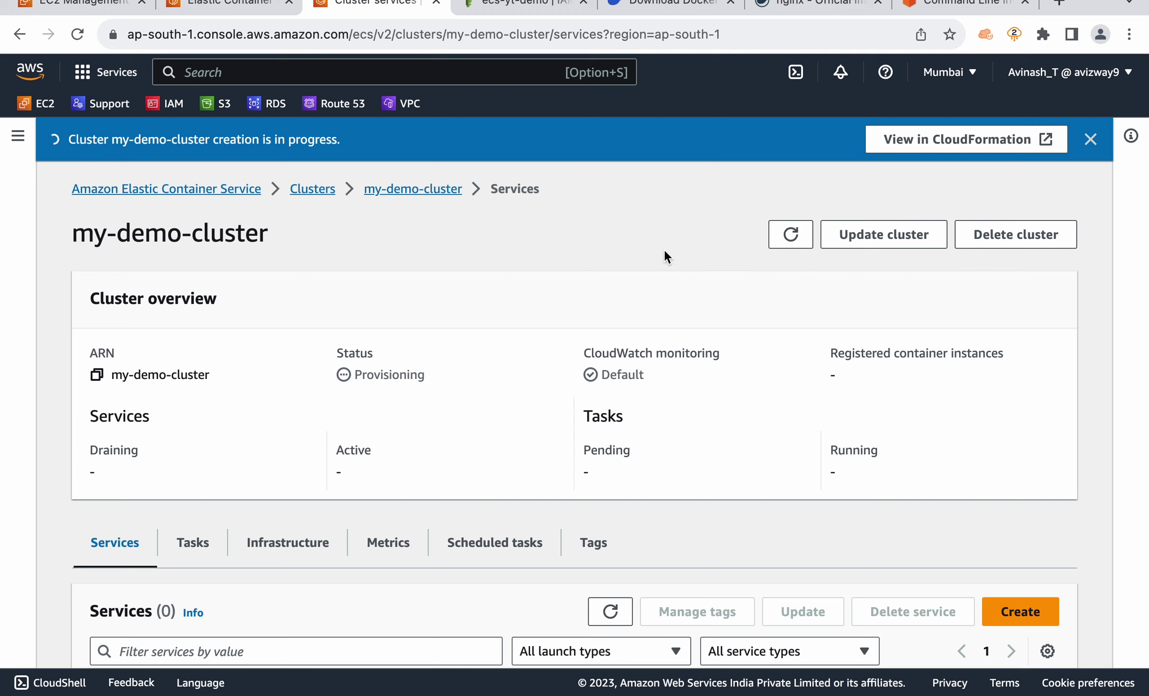
{"action": "scroll", "coordinate": [664, 248], "scroll_direction": "down", "scroll_amount": 4}
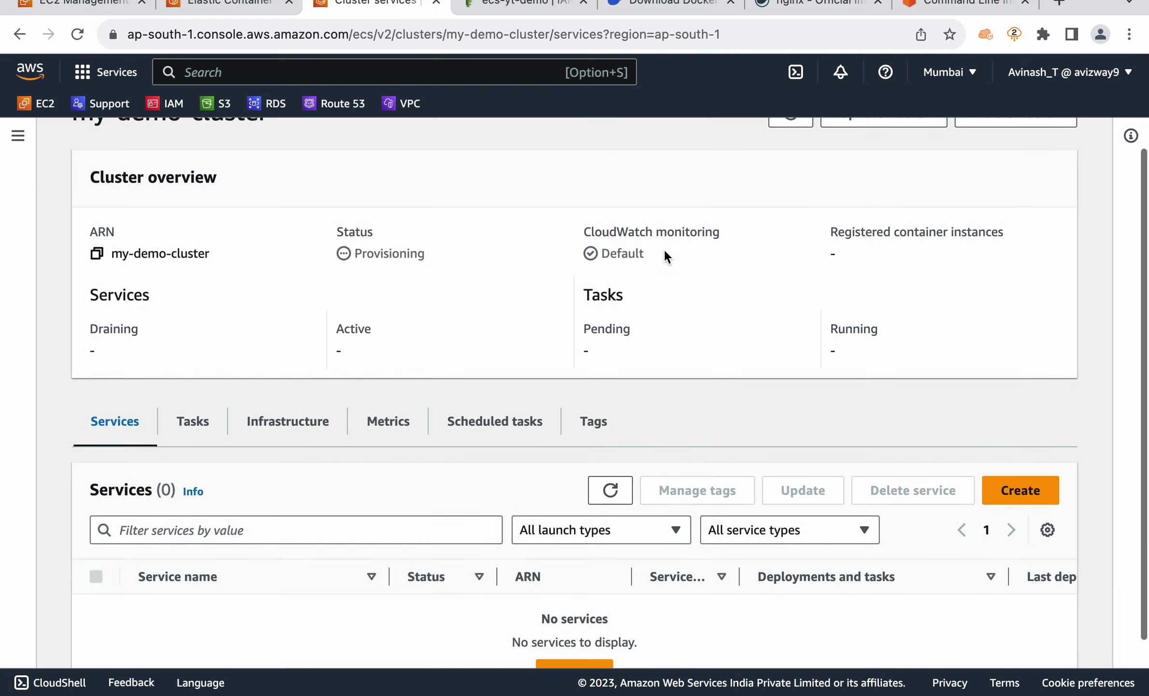
{"action": "scroll", "coordinate": [664, 248], "scroll_direction": "up", "scroll_amount": 4}
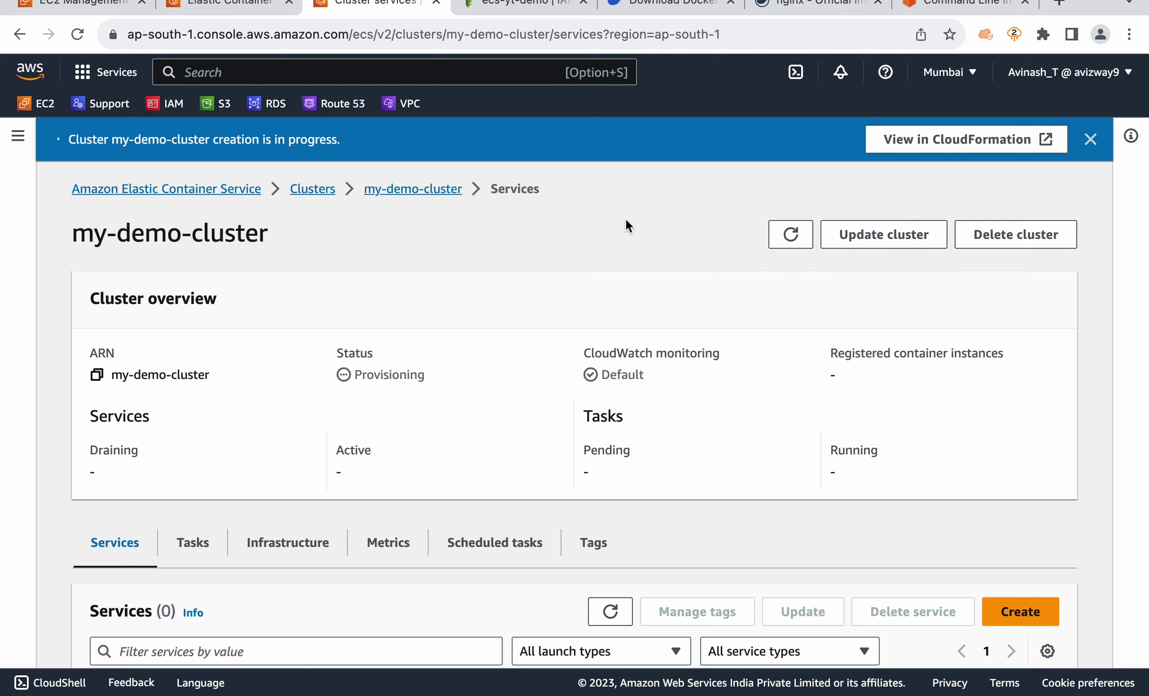
{"action": "left_click", "coordinate": [82, 32]}
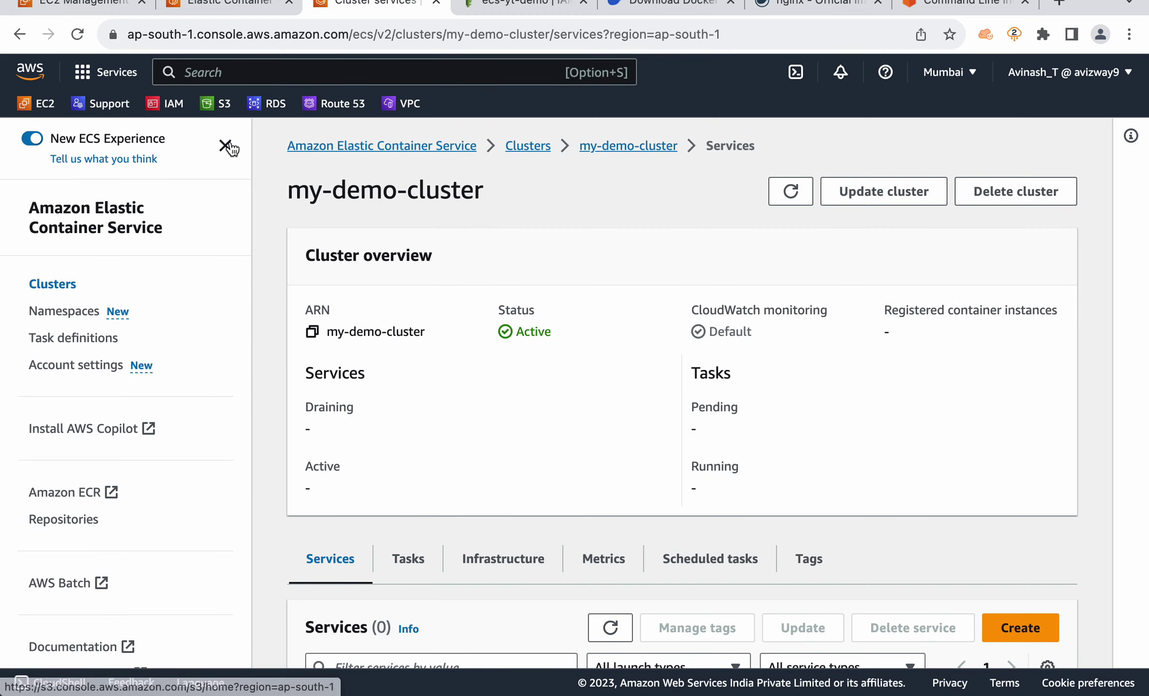
{"action": "left_click", "coordinate": [226, 145]}
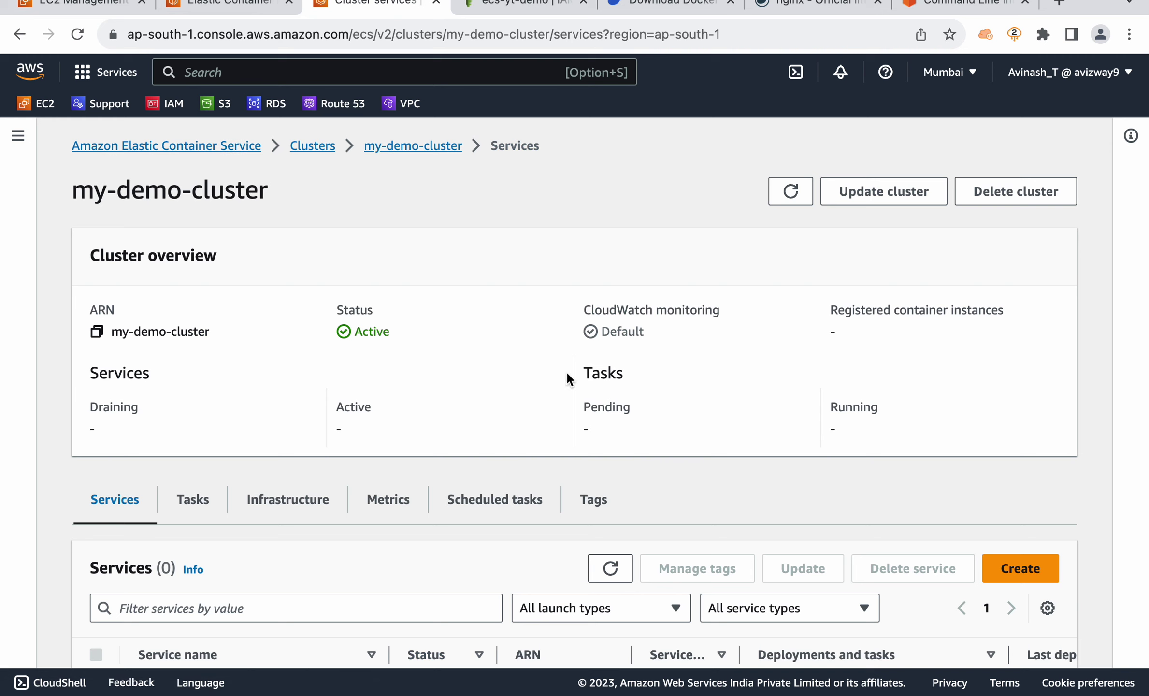
{"action": "double_click", "coordinate": [367, 332]}
{"action": "left_click", "coordinate": [459, 341]}
{"action": "scroll", "coordinate": [459, 342], "scroll_direction": "down", "scroll_amount": 3}
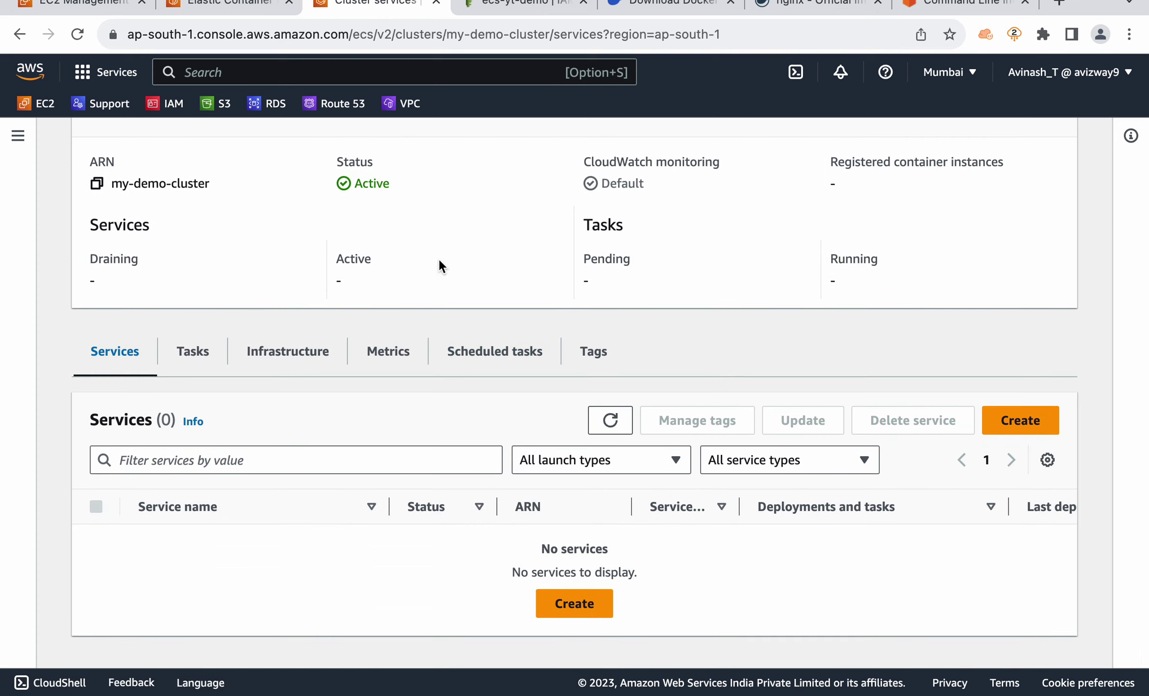
- Look through the Tasks and Services lists of my-demo-cluster
{"action": "scroll", "coordinate": [439, 265], "scroll_direction": "up", "scroll_amount": 1}
{"action": "left_click", "coordinate": [200, 401]}
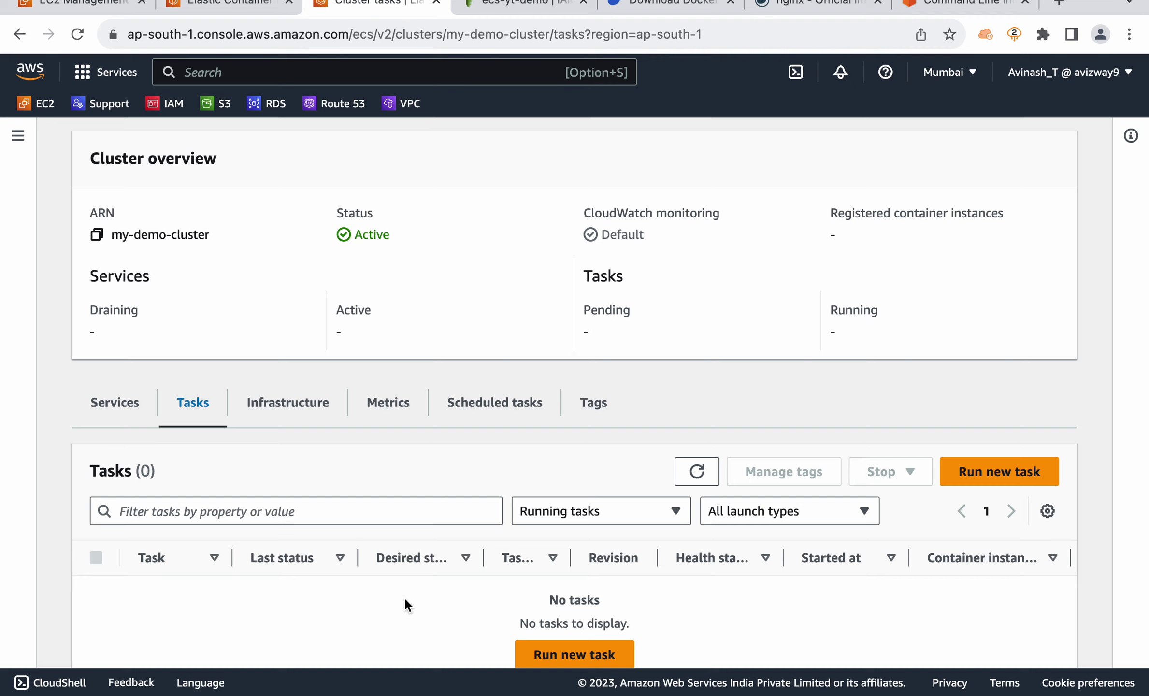
{"action": "left_click", "coordinate": [181, 408]}
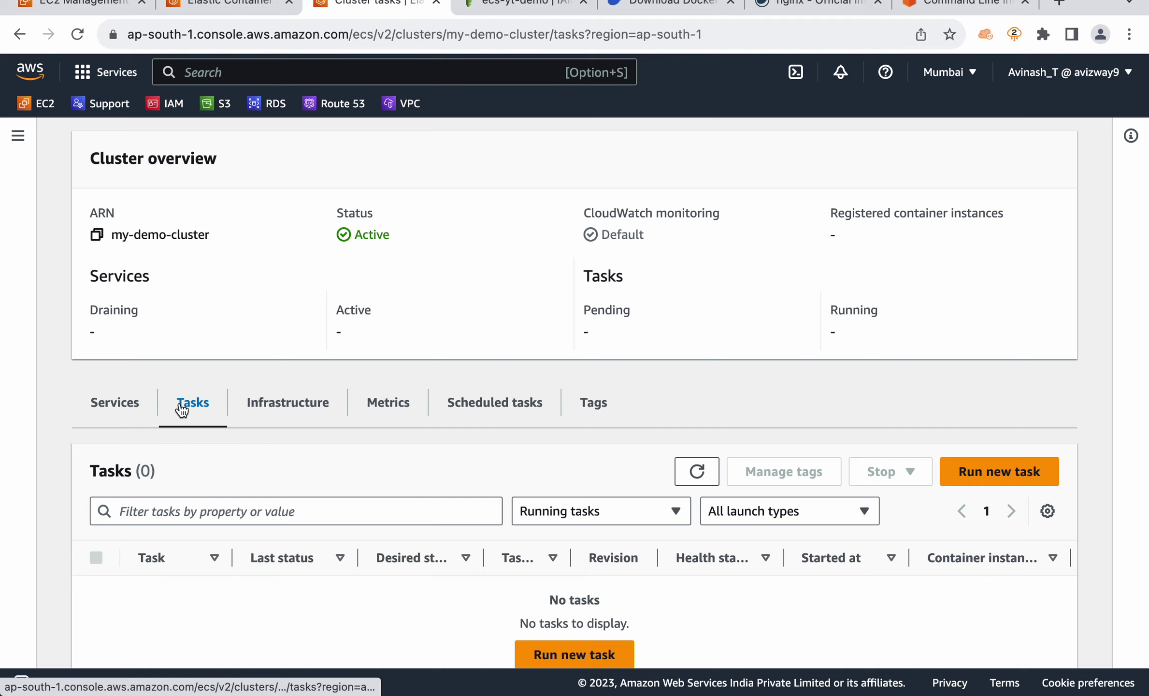
{"action": "left_click", "coordinate": [114, 396]}
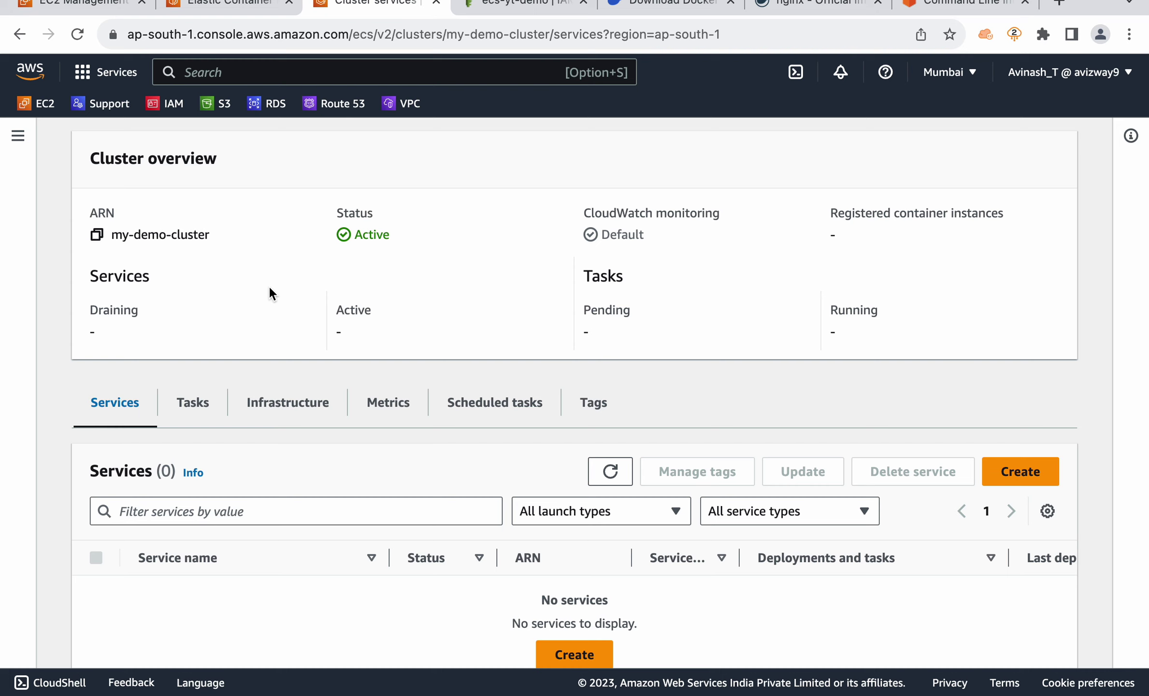
{"action": "scroll", "coordinate": [270, 293], "scroll_direction": "up", "scroll_amount": 2}
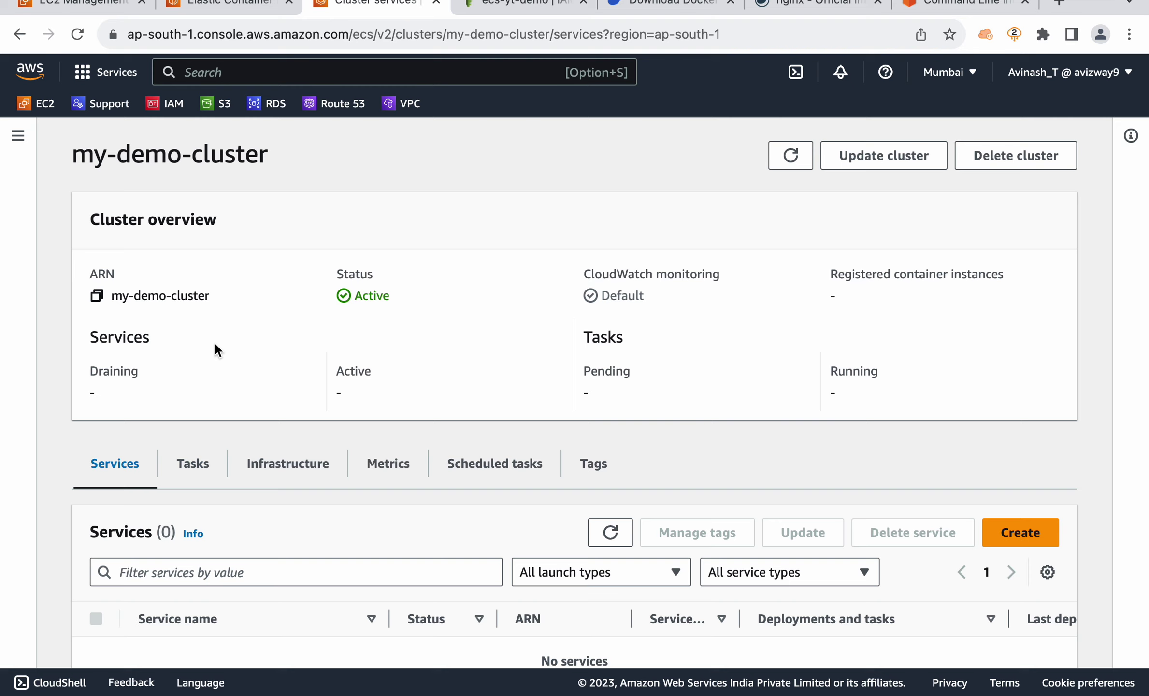
- Review the compute, task definition and networking options for running a new task, cancel it, and return to the cluster's services
{"action": "left_click", "coordinate": [202, 462]}
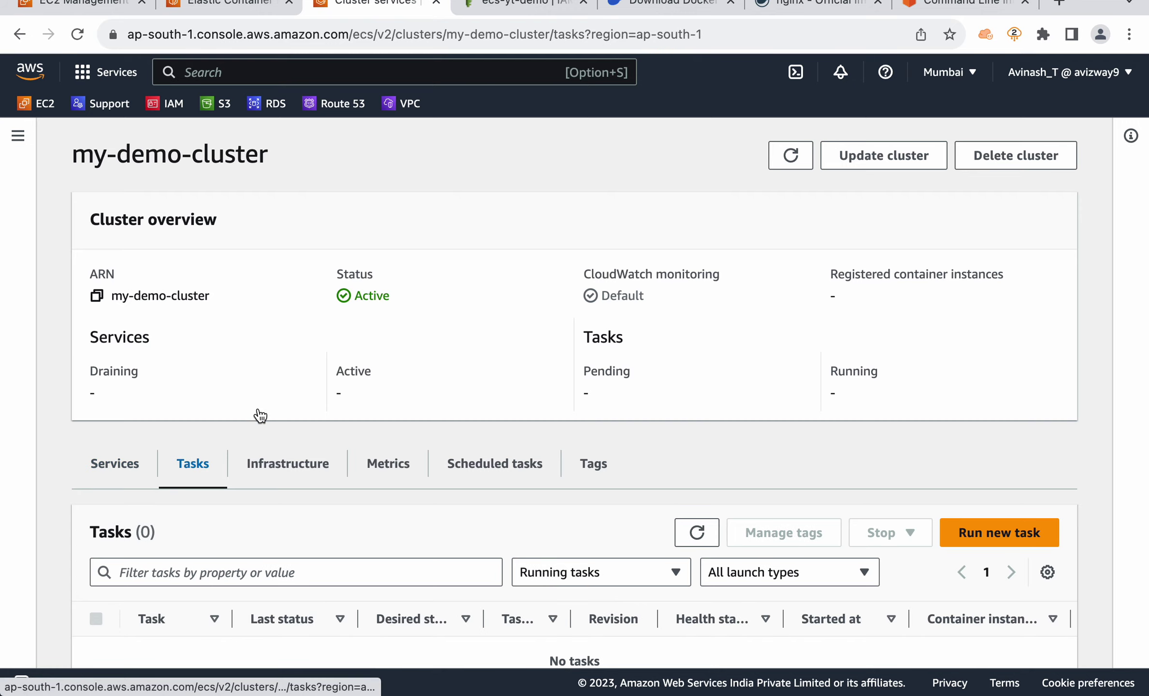
{"action": "left_click", "coordinate": [999, 532]}
{"action": "scroll", "coordinate": [473, 386], "scroll_direction": "down", "scroll_amount": 10}
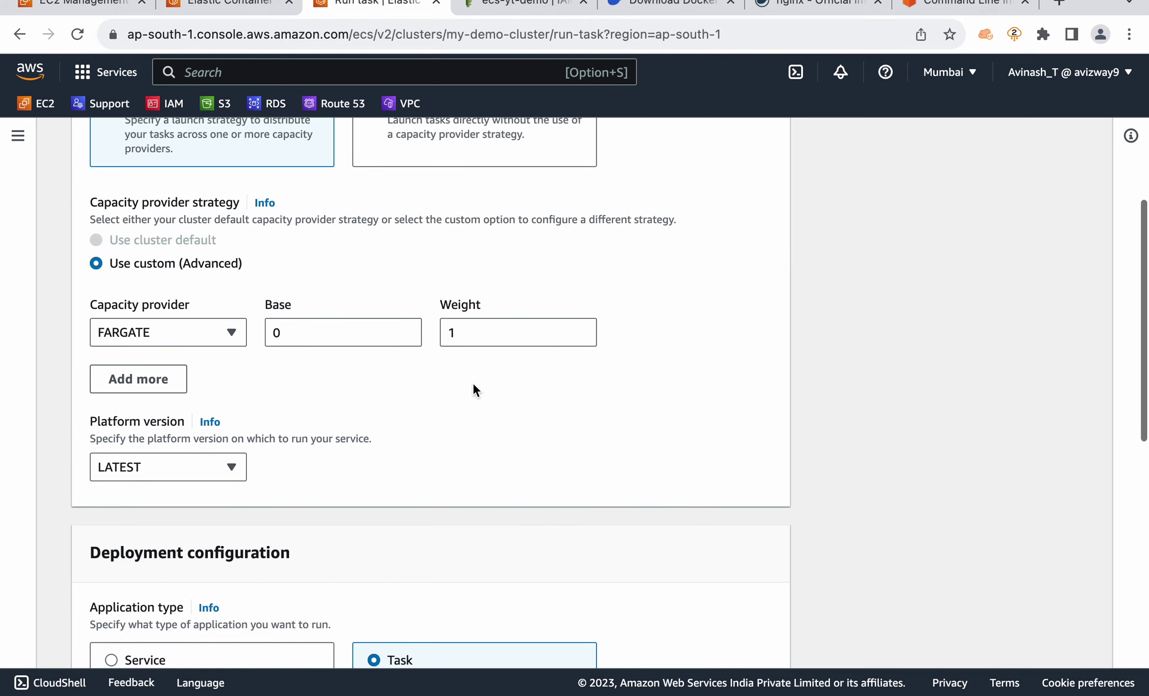
{"action": "scroll", "coordinate": [472, 381], "scroll_direction": "down", "scroll_amount": 10}
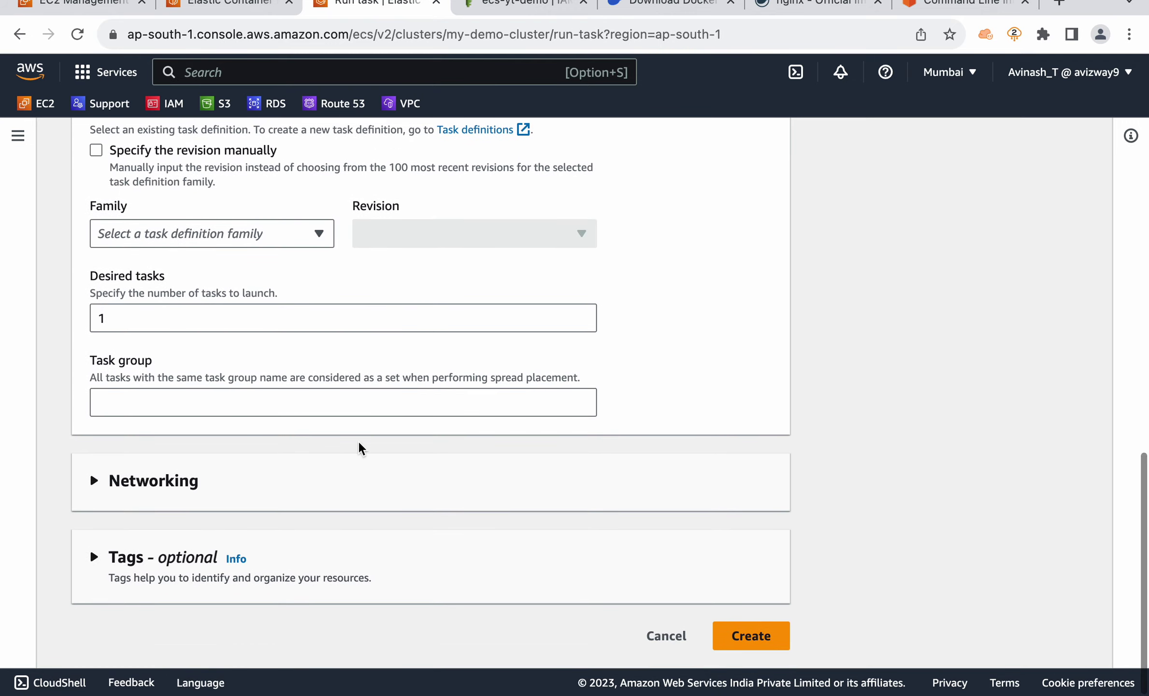
{"action": "left_click", "coordinate": [302, 500]}
{"action": "scroll", "coordinate": [300, 495], "scroll_direction": "down", "scroll_amount": 8}
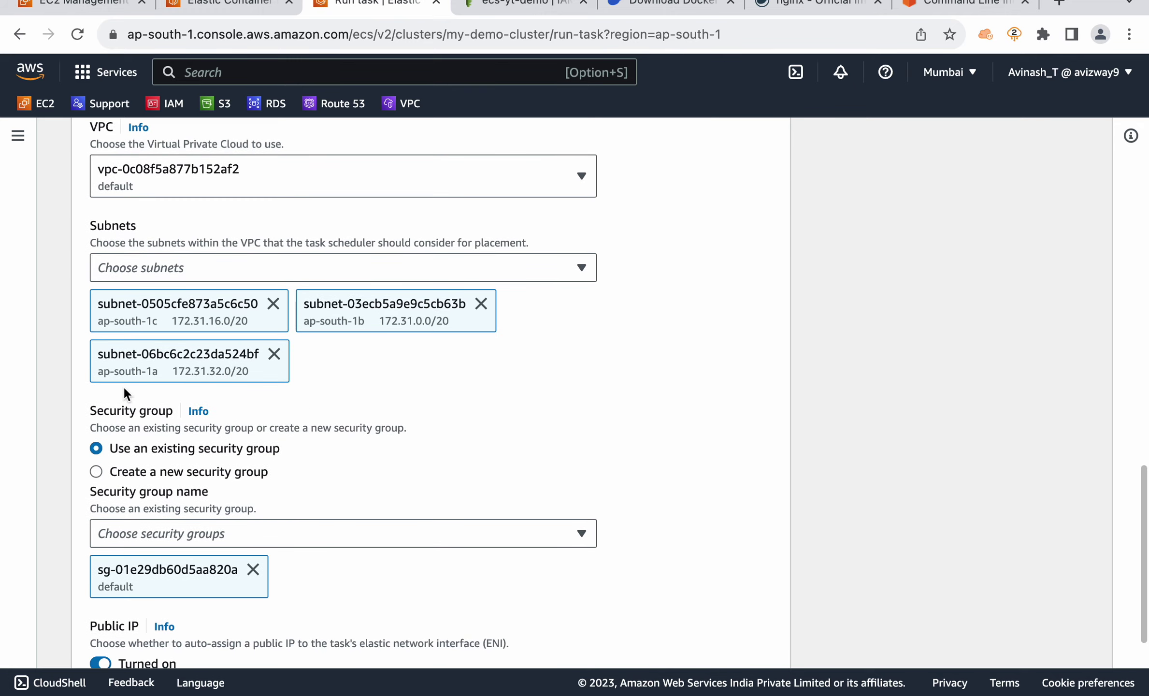
{"action": "scroll", "coordinate": [211, 515], "scroll_direction": "down", "scroll_amount": 4}
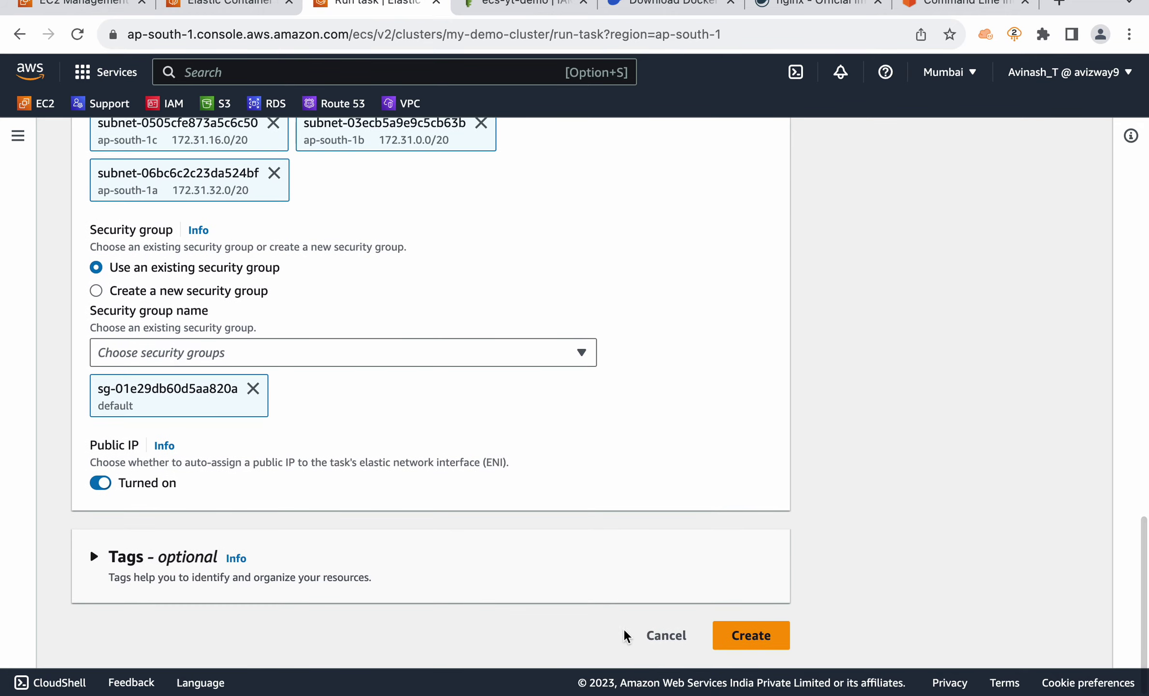
{"action": "left_click", "coordinate": [679, 636]}
{"action": "scroll", "coordinate": [249, 364], "scroll_direction": "down", "scroll_amount": 2}
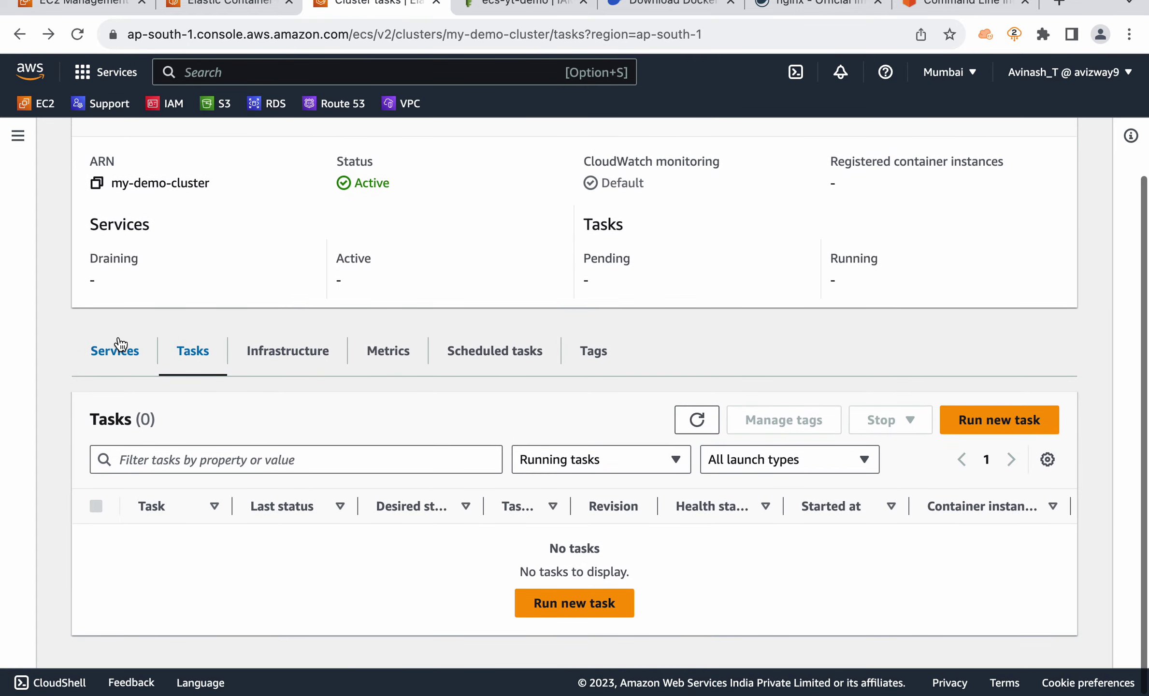
{"action": "left_click", "coordinate": [119, 344]}
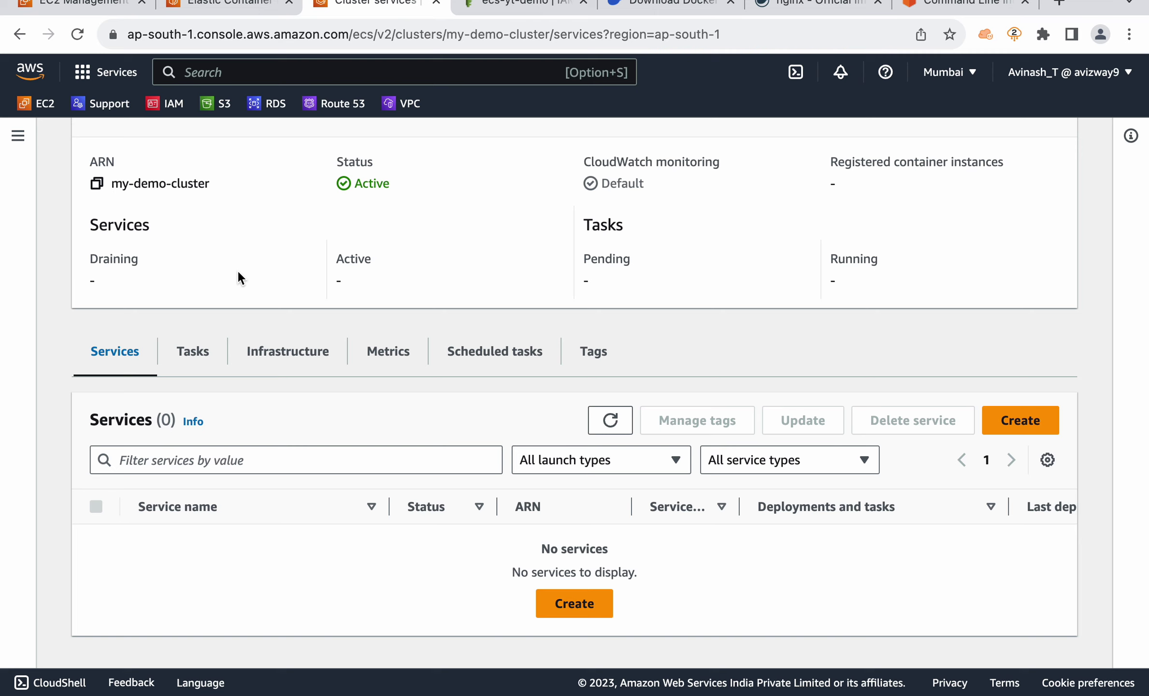
- Switch to the EC2 console, open the security groups list and deselect Linux-Sg
{"action": "left_click", "coordinate": [89, 9]}
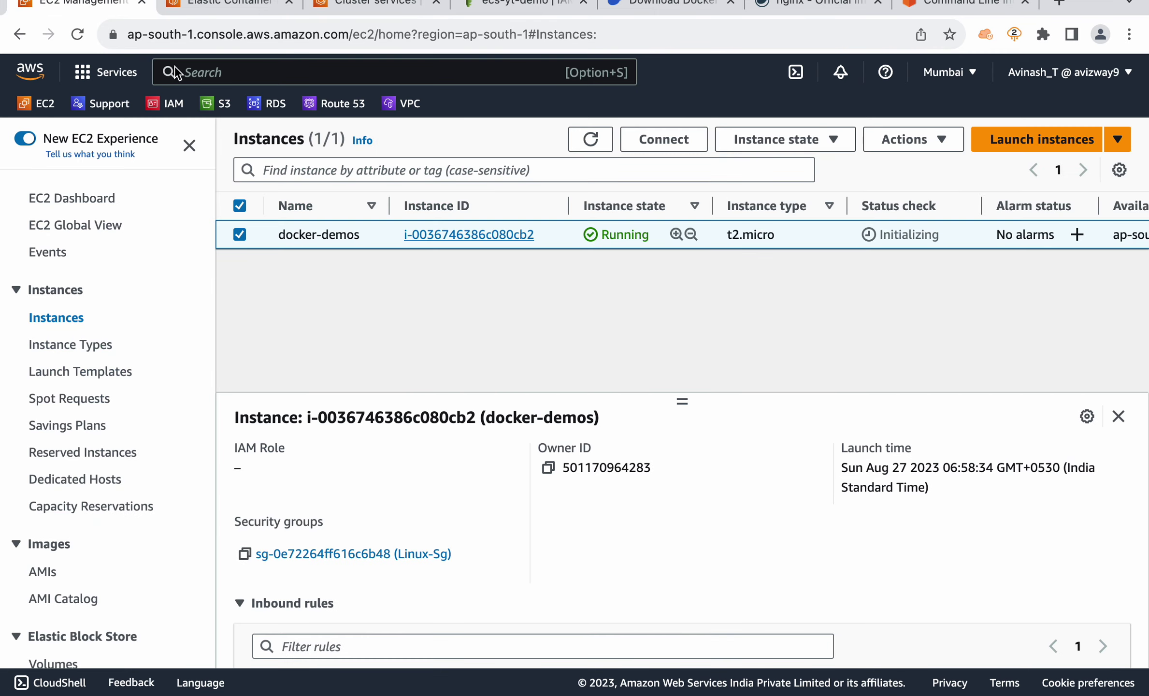
{"action": "left_click", "coordinate": [53, 198]}
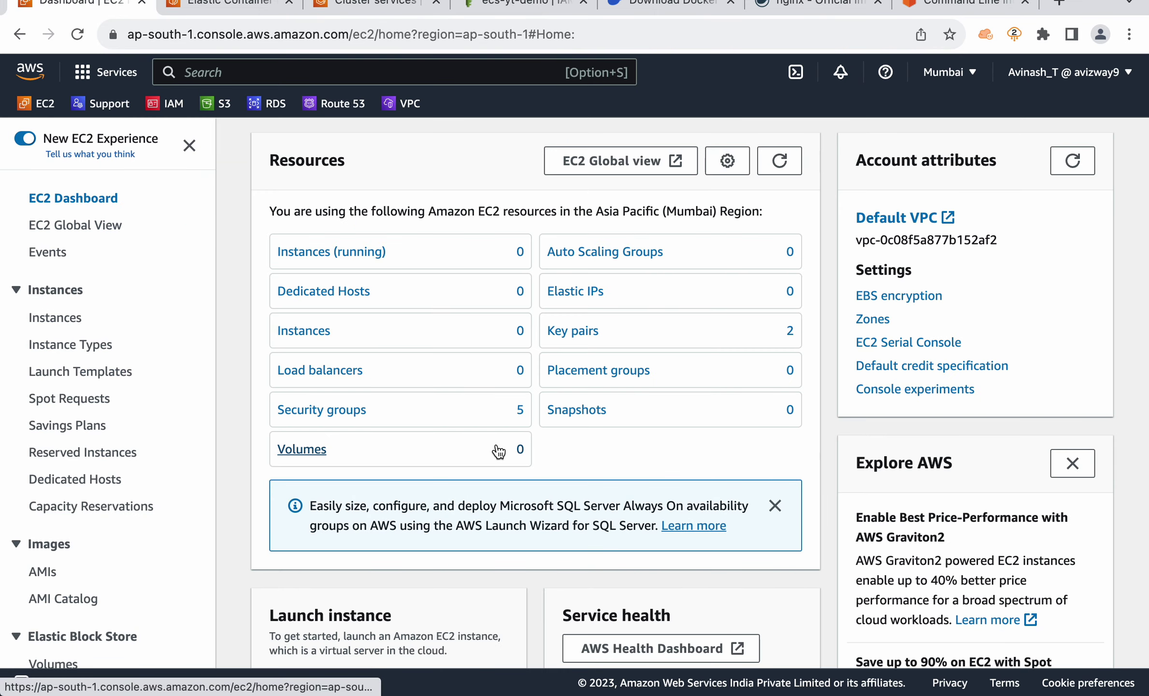
{"action": "left_click", "coordinate": [344, 410]}
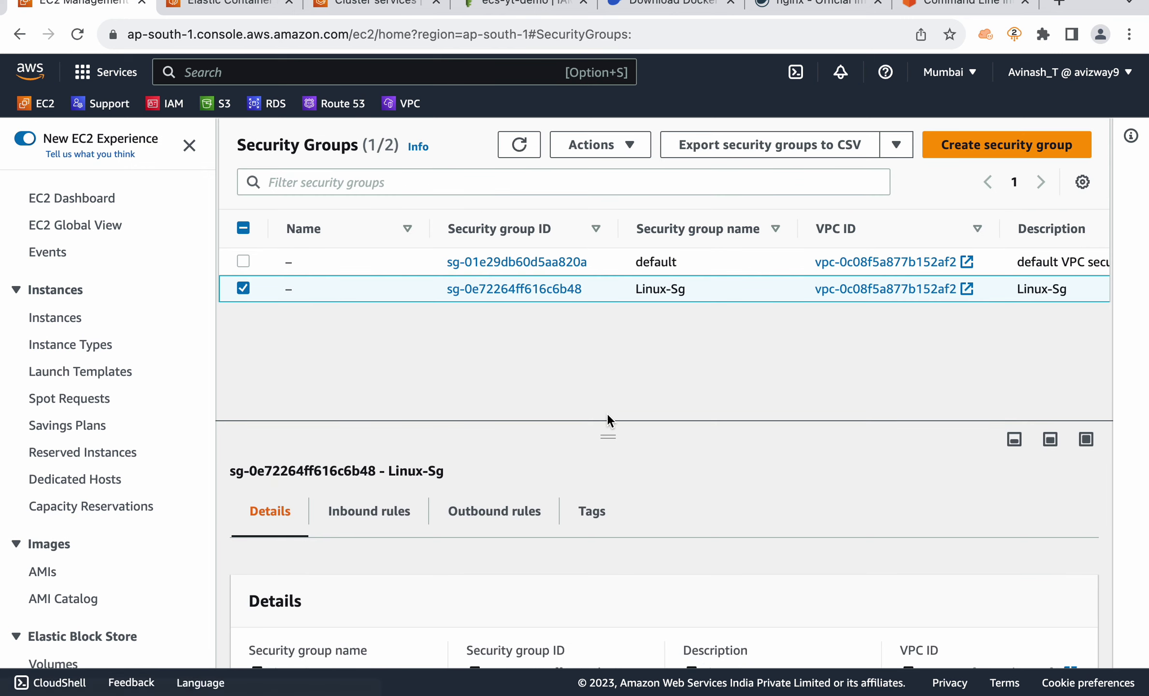
{"action": "left_click", "coordinate": [243, 289]}
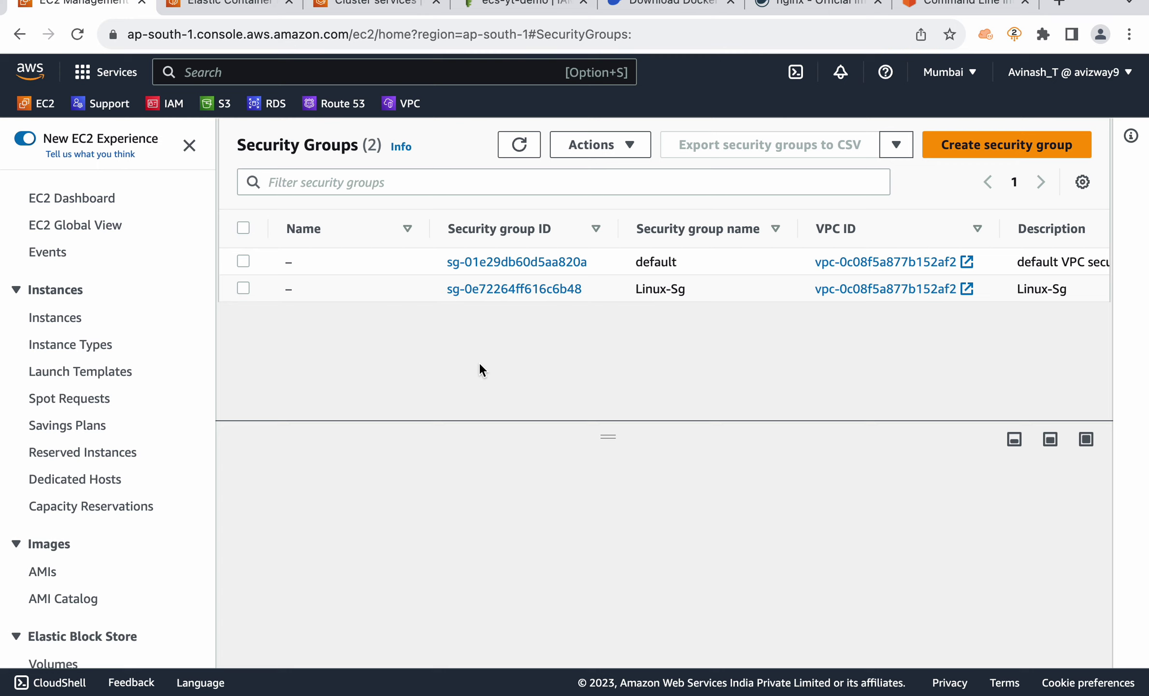
- Start a new security group named ELB-SG with the description "SG for ECS cluster"
{"action": "left_click", "coordinate": [970, 147]}
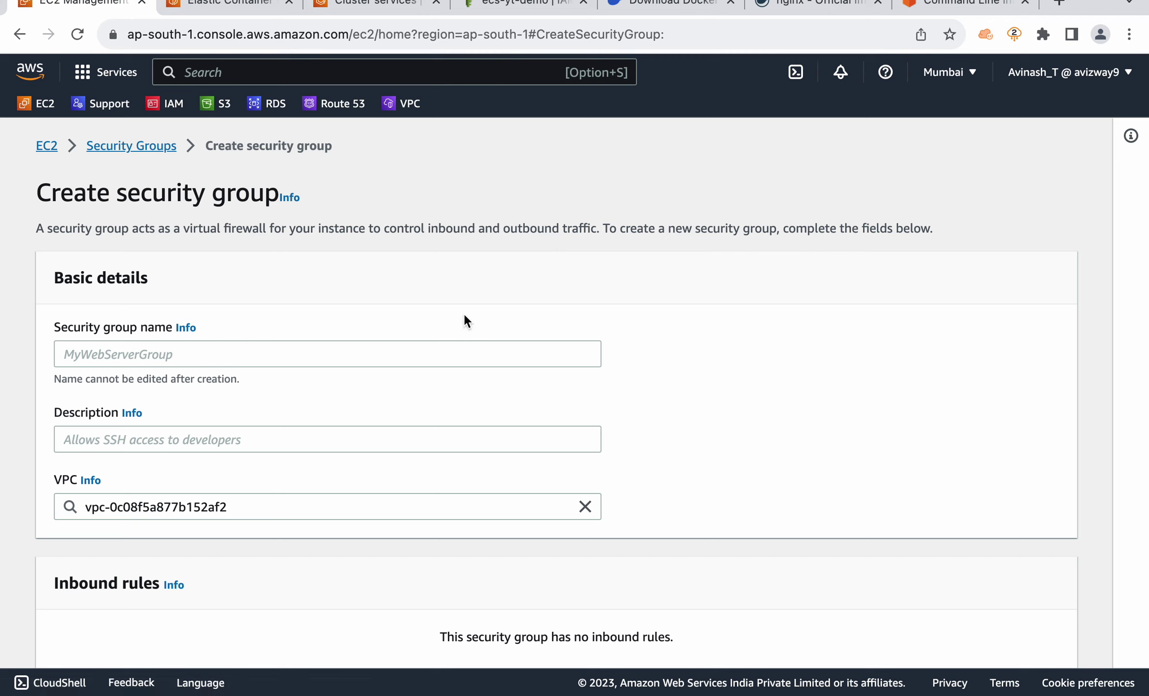
{"action": "left_click", "coordinate": [388, 361]}
{"action": "type", "text": "ELB"}
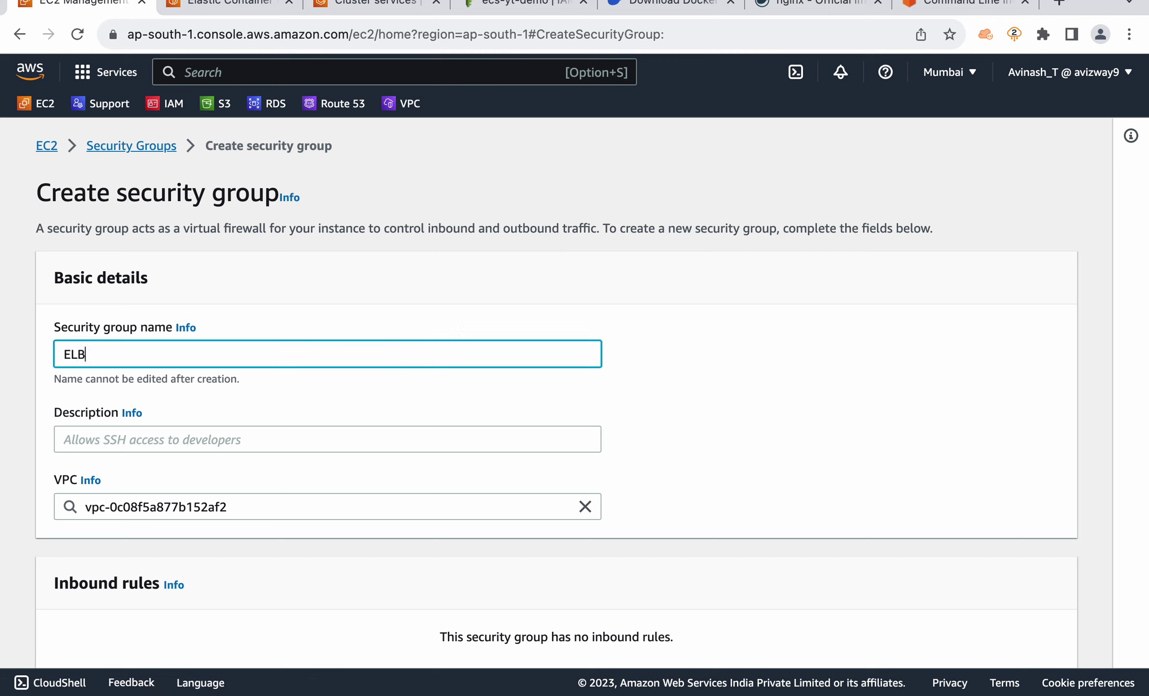
{"action": "type", "text": "-SG"}
{"action": "left_click", "coordinate": [140, 441]}
{"action": "type", "text": "SG for E"}
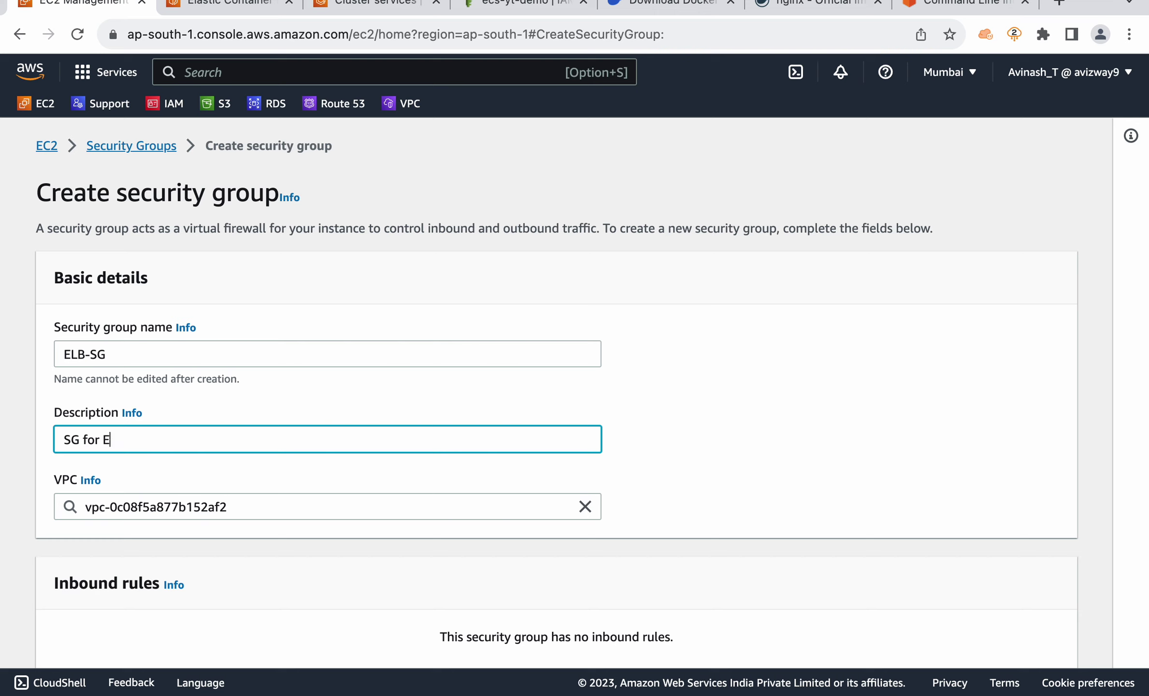
{"action": "type", "text": "CS cluster"}
- Add an inbound rule to ELB-SG allowing HTTP traffic from Anywhere-IPv4
{"action": "scroll", "coordinate": [672, 474], "scroll_direction": "down", "scroll_amount": 6}
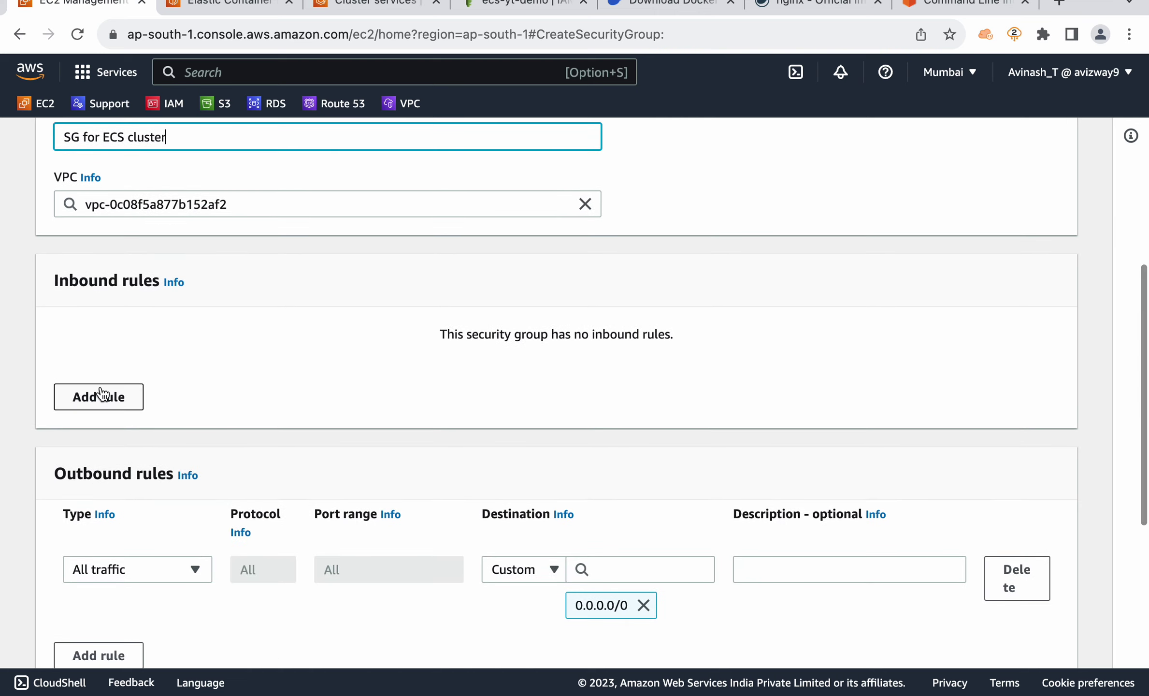
{"action": "left_click", "coordinate": [99, 389]}
{"action": "scroll", "coordinate": [290, 429], "scroll_direction": "up", "scroll_amount": 3}
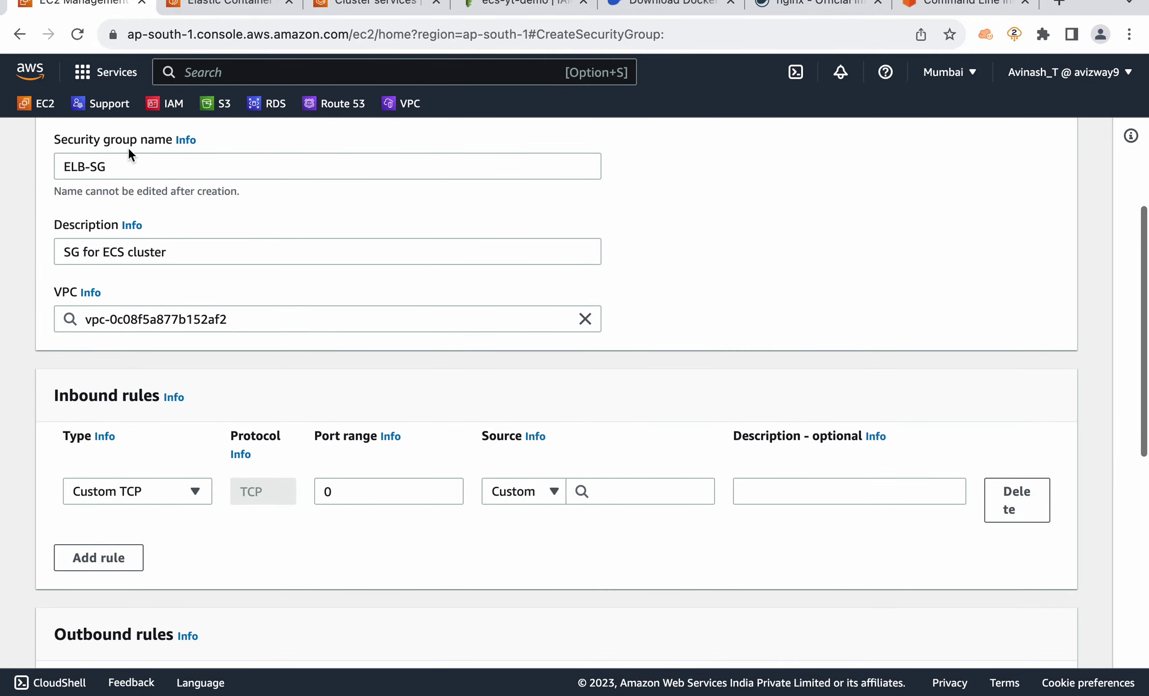
{"action": "left_click", "coordinate": [193, 490]}
{"action": "type", "text": "http"}
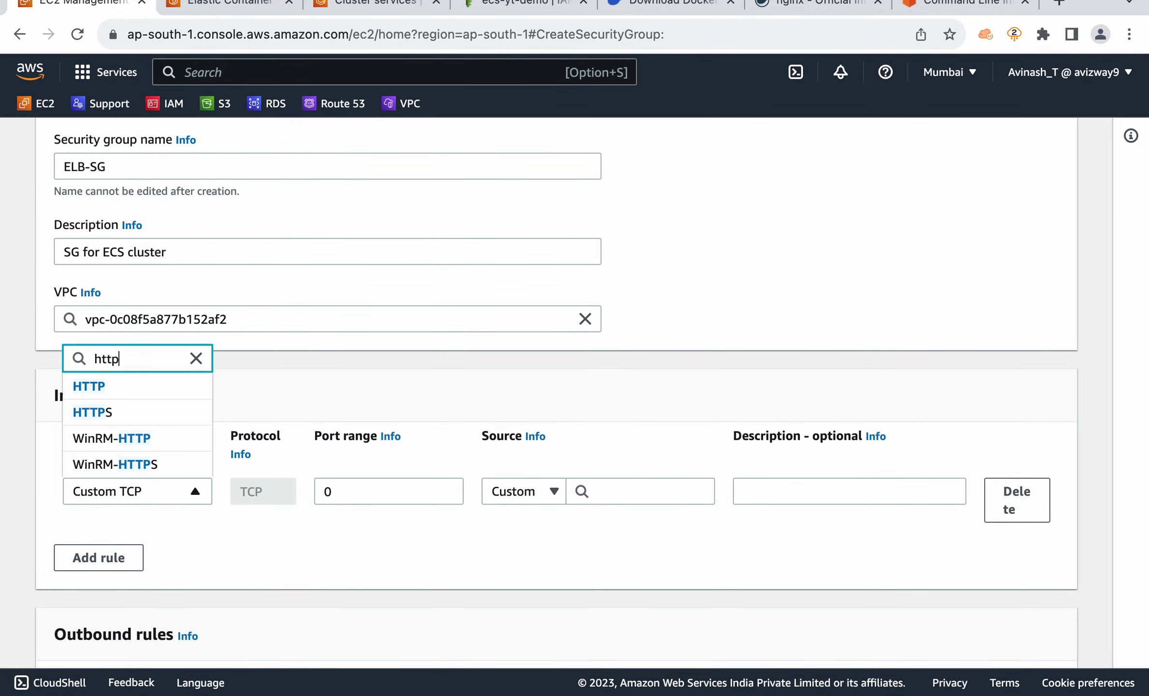
{"action": "left_click", "coordinate": [155, 394]}
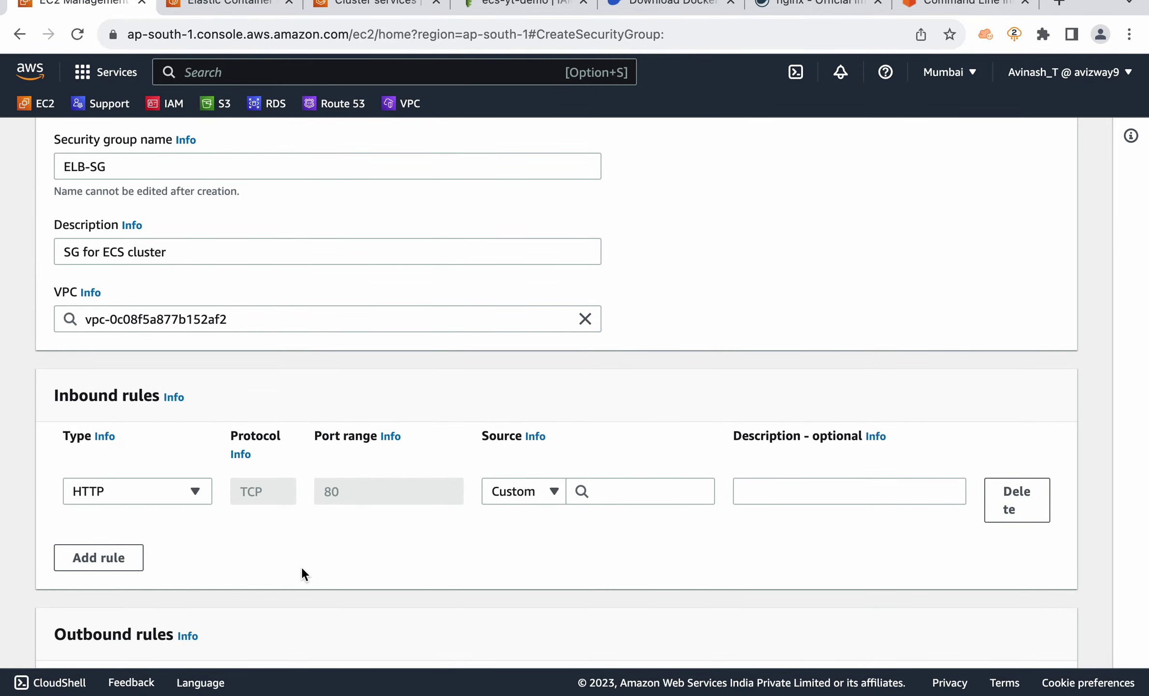
{"action": "left_click", "coordinate": [547, 490]}
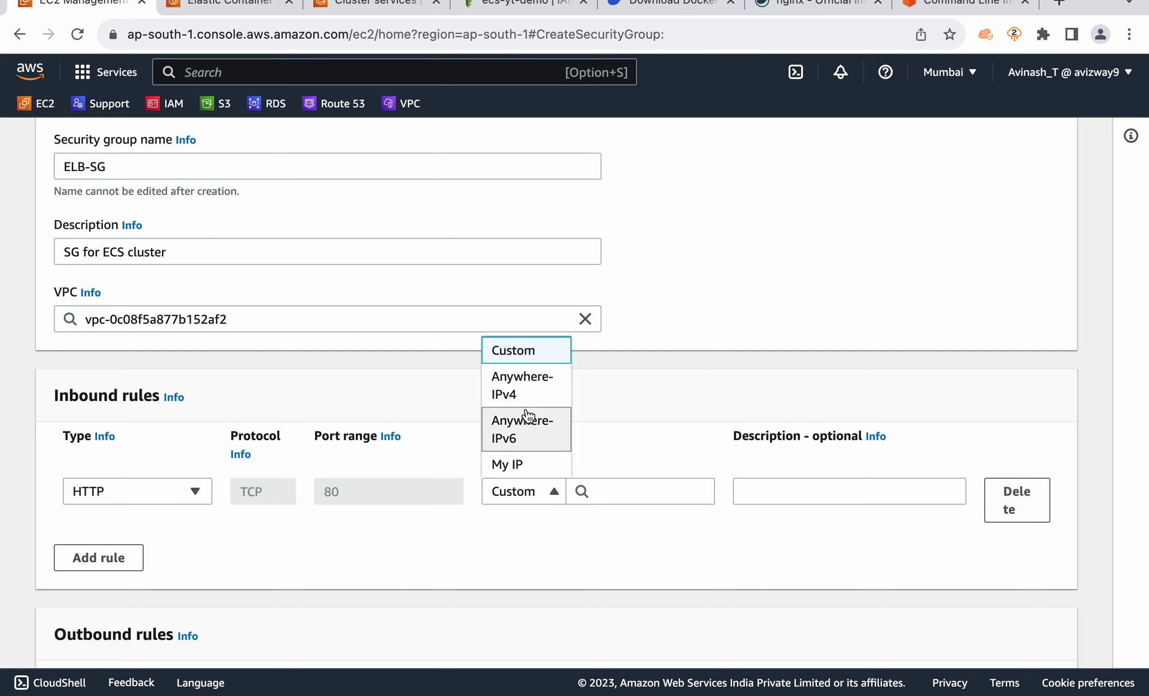
{"action": "left_click", "coordinate": [525, 387]}
- Add a second inbound rule allowing HTTP traffic from Anywhere-IPv6
{"action": "left_click", "coordinate": [83, 585]}
{"action": "left_click", "coordinate": [146, 564]}
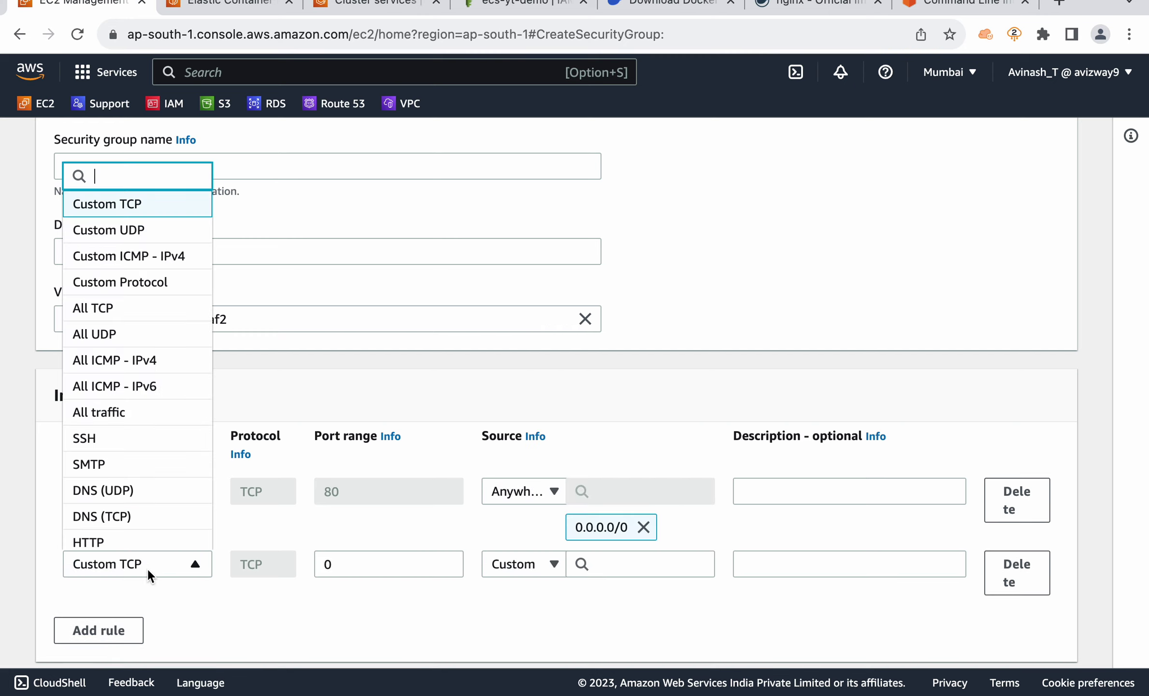
{"action": "type", "text": "http"}
{"action": "left_click", "coordinate": [139, 459]}
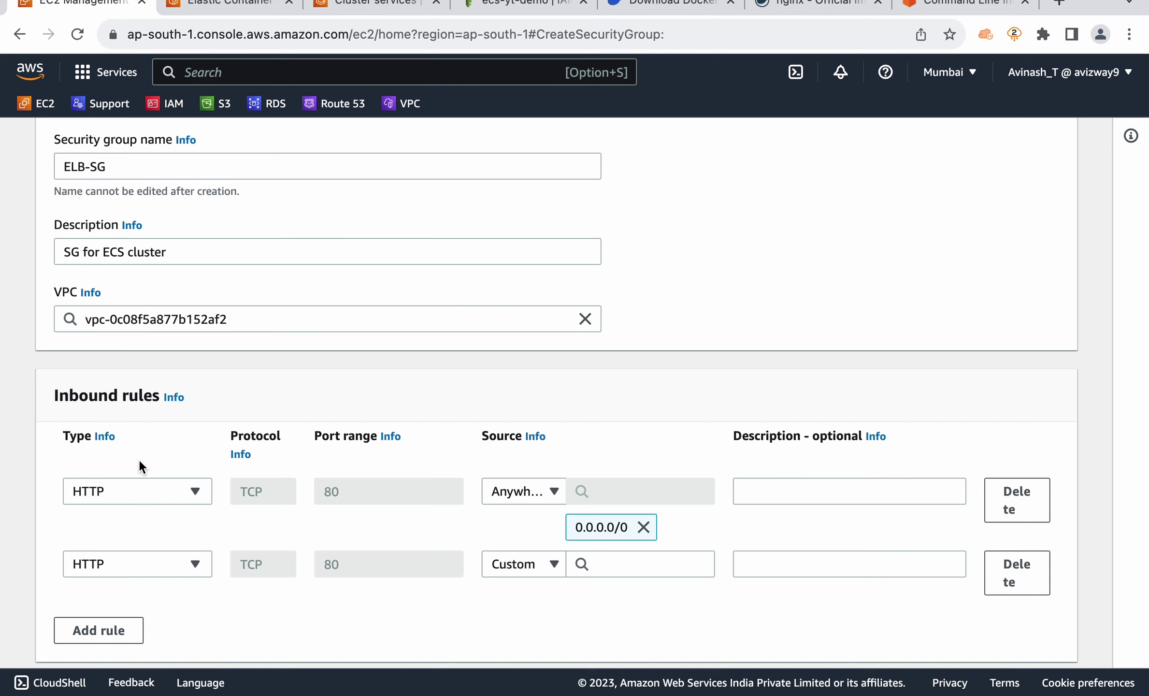
{"action": "scroll", "coordinate": [332, 583], "scroll_direction": "down", "scroll_amount": 2}
{"action": "scroll", "coordinate": [332, 583], "scroll_direction": "down", "scroll_amount": 1}
{"action": "left_click", "coordinate": [532, 409]}
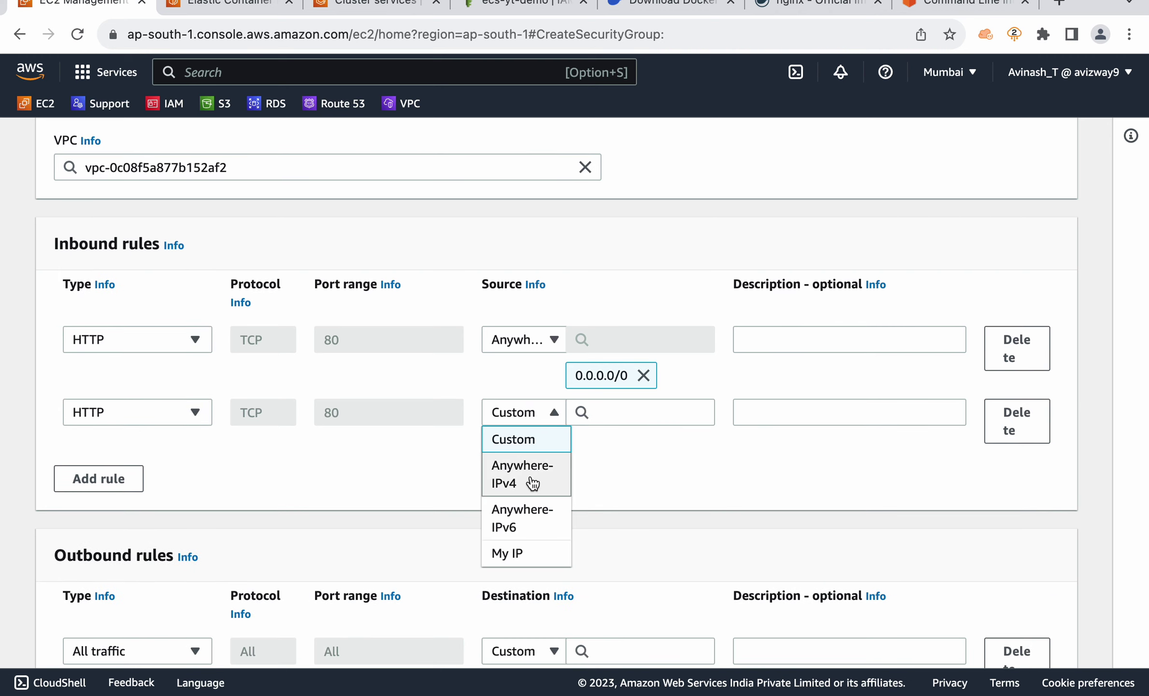
{"action": "left_click", "coordinate": [529, 505]}
- Add two more inbound rules of type Custom TCP, each with port range 8080
{"action": "left_click", "coordinate": [95, 506]}
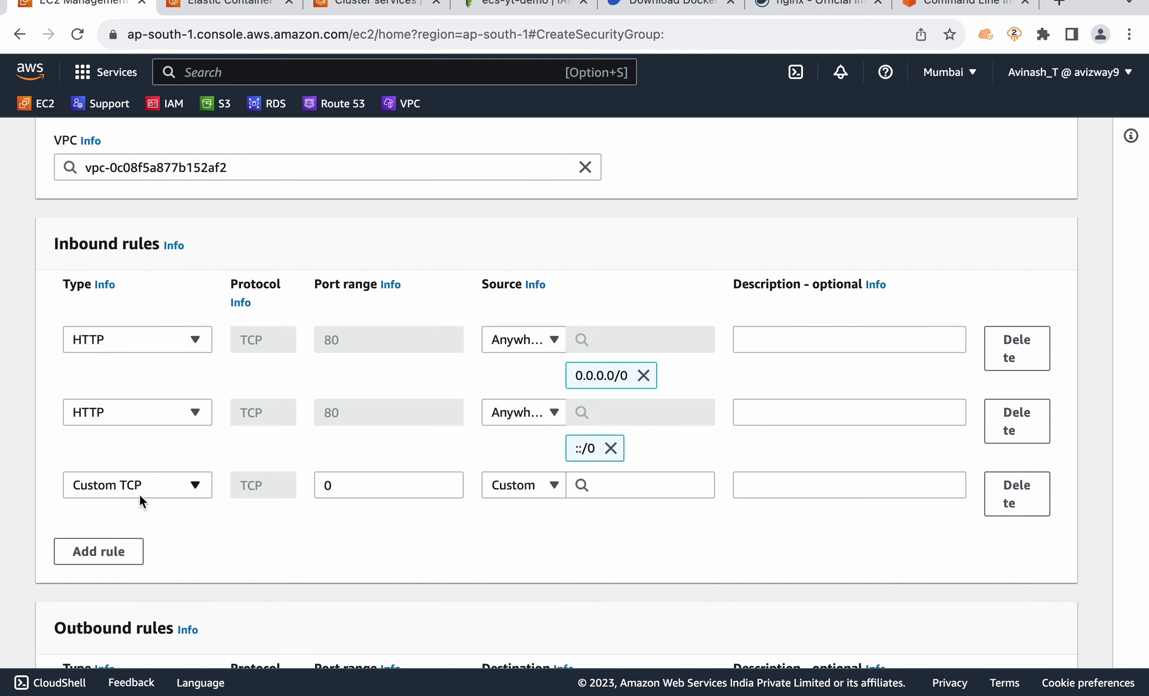
{"action": "double_click", "coordinate": [341, 485]}
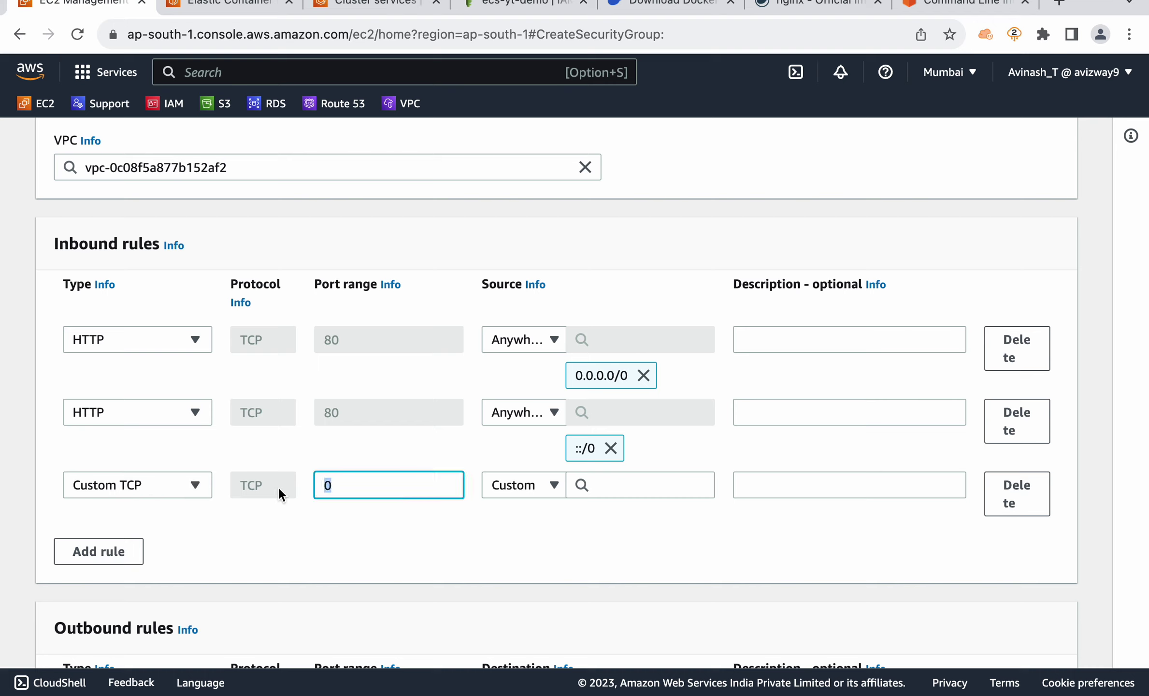
{"action": "type", "text": "8080"}
{"action": "left_click", "coordinate": [99, 552]}
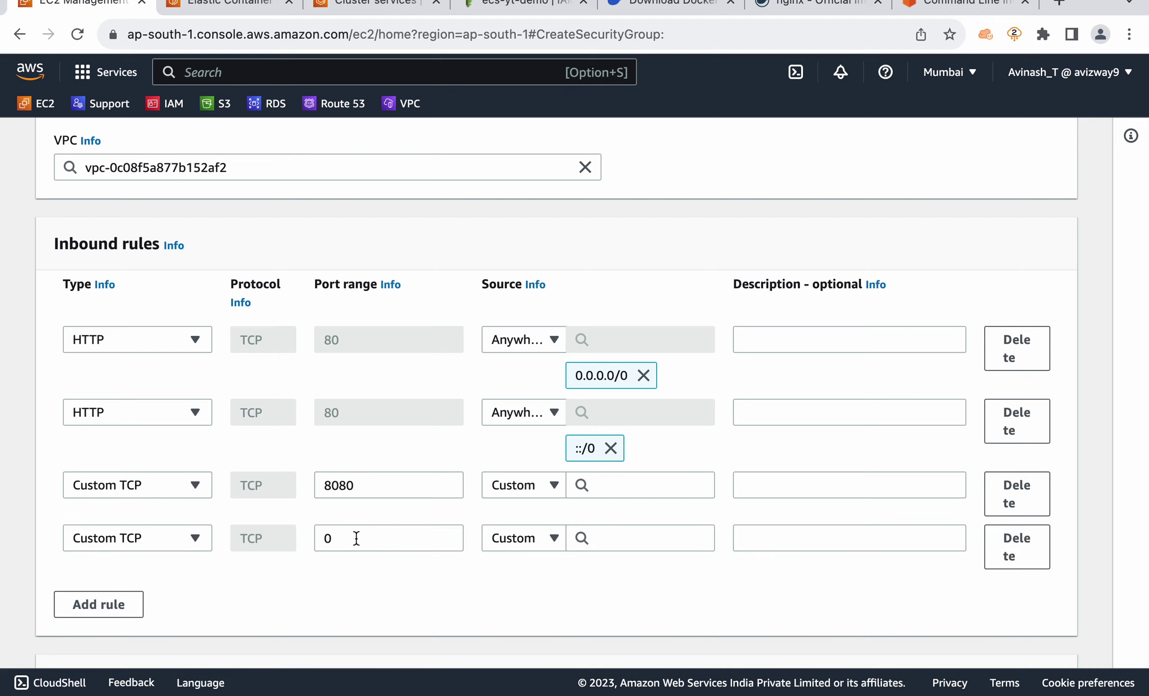
{"action": "double_click", "coordinate": [343, 538]}
{"action": "type", "text": "8080"}
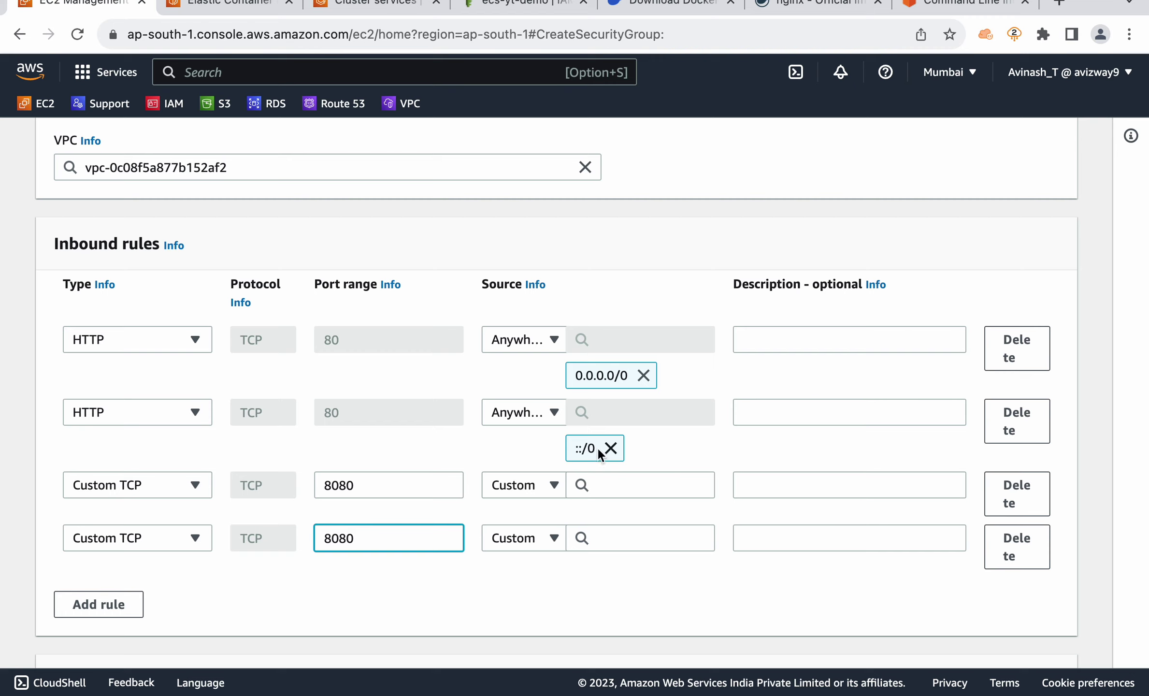
- Set the sources of the two port 8080 rules to Anywhere-IPv4 and Anywhere-IPv6 respectively
{"action": "left_click", "coordinate": [526, 485]}
{"action": "left_click", "coordinate": [503, 399]}
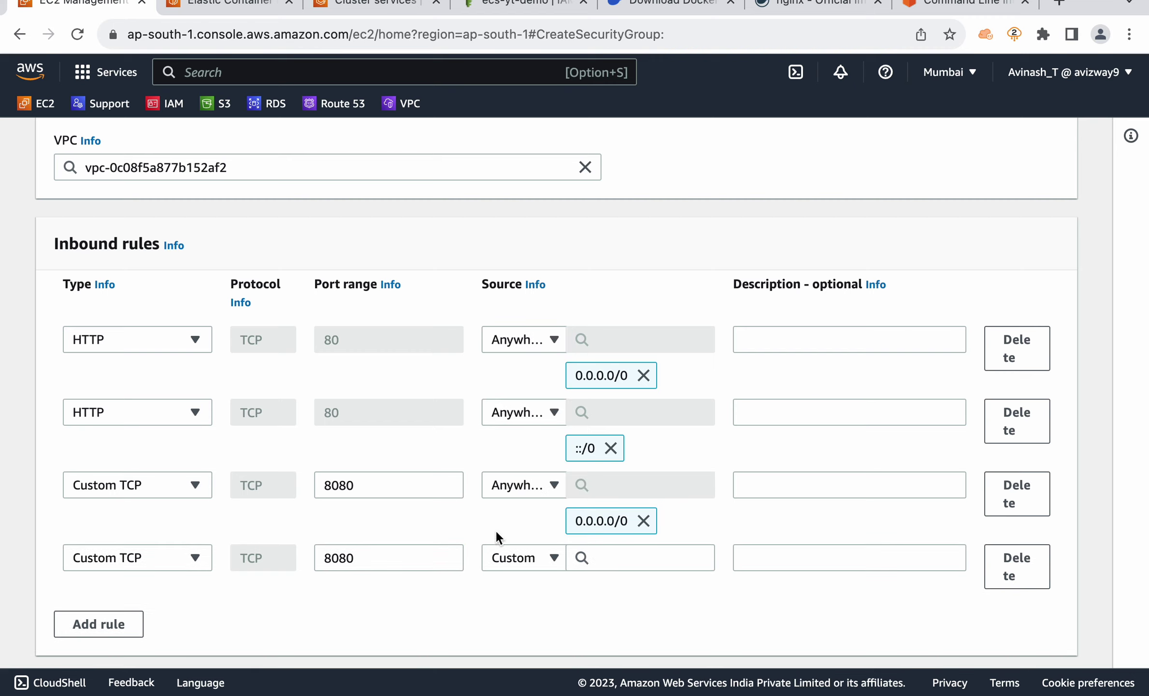
{"action": "left_click", "coordinate": [513, 558]}
{"action": "left_click", "coordinate": [522, 495]}
- Create the ELB-SG security group, leaving the outbound rule and tags at their defaults
{"action": "scroll", "coordinate": [419, 593], "scroll_direction": "down", "scroll_amount": 3}
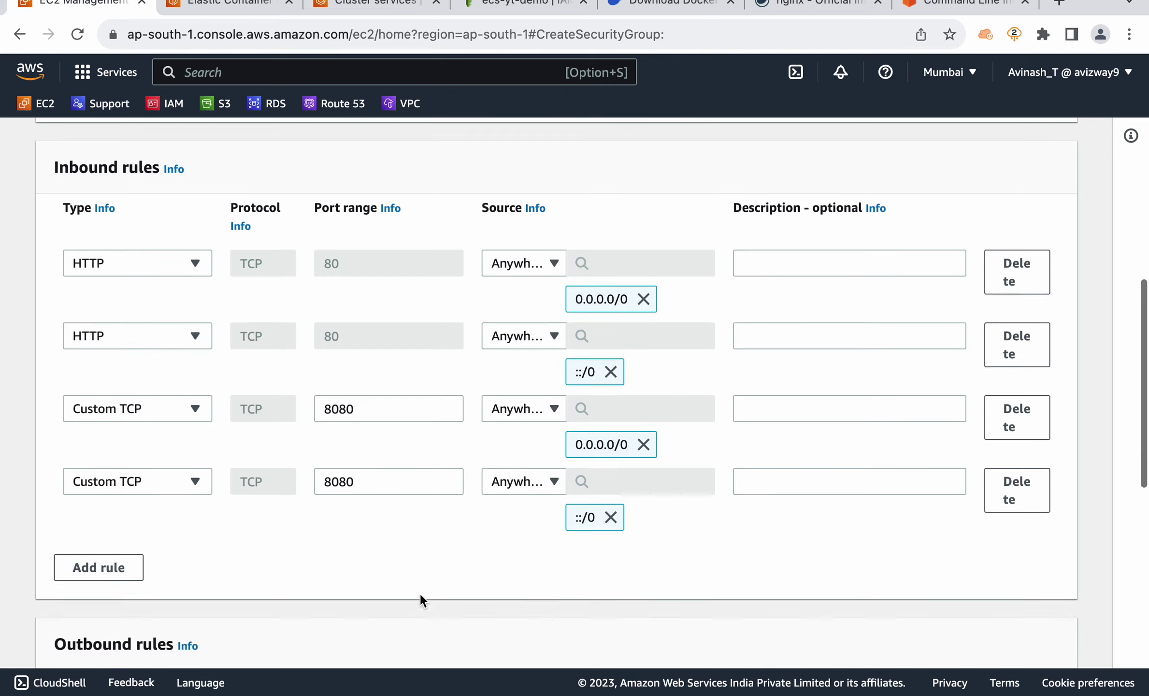
{"action": "scroll", "coordinate": [408, 541], "scroll_direction": "down", "scroll_amount": 8}
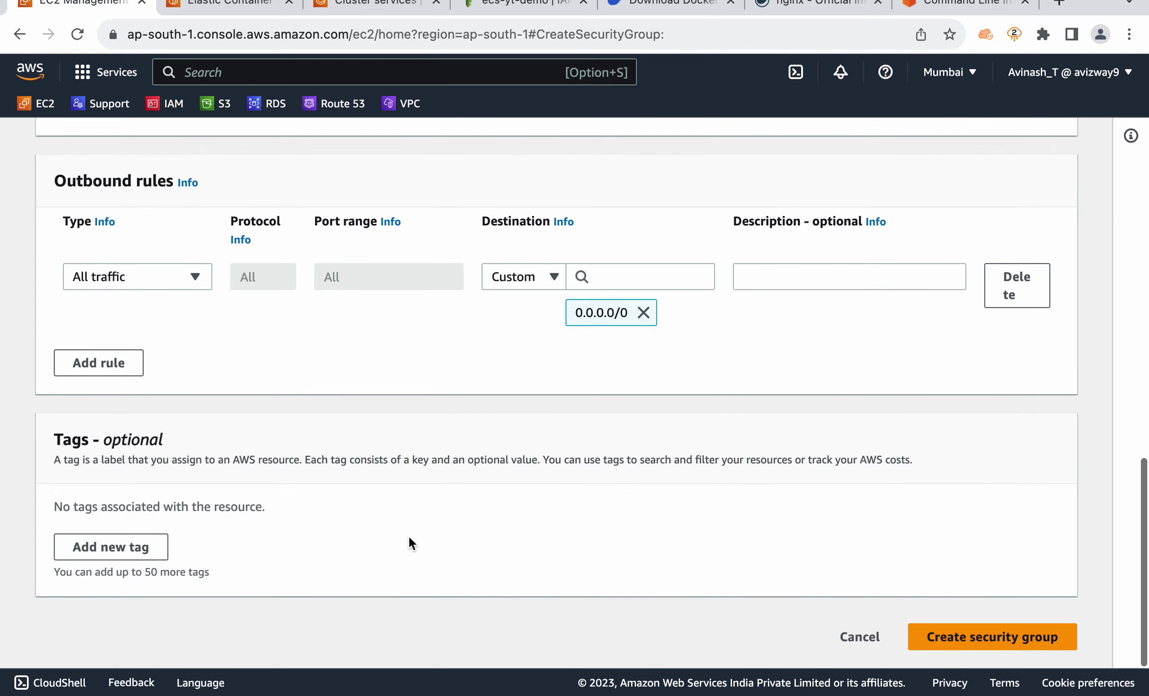
{"action": "left_click", "coordinate": [995, 640]}
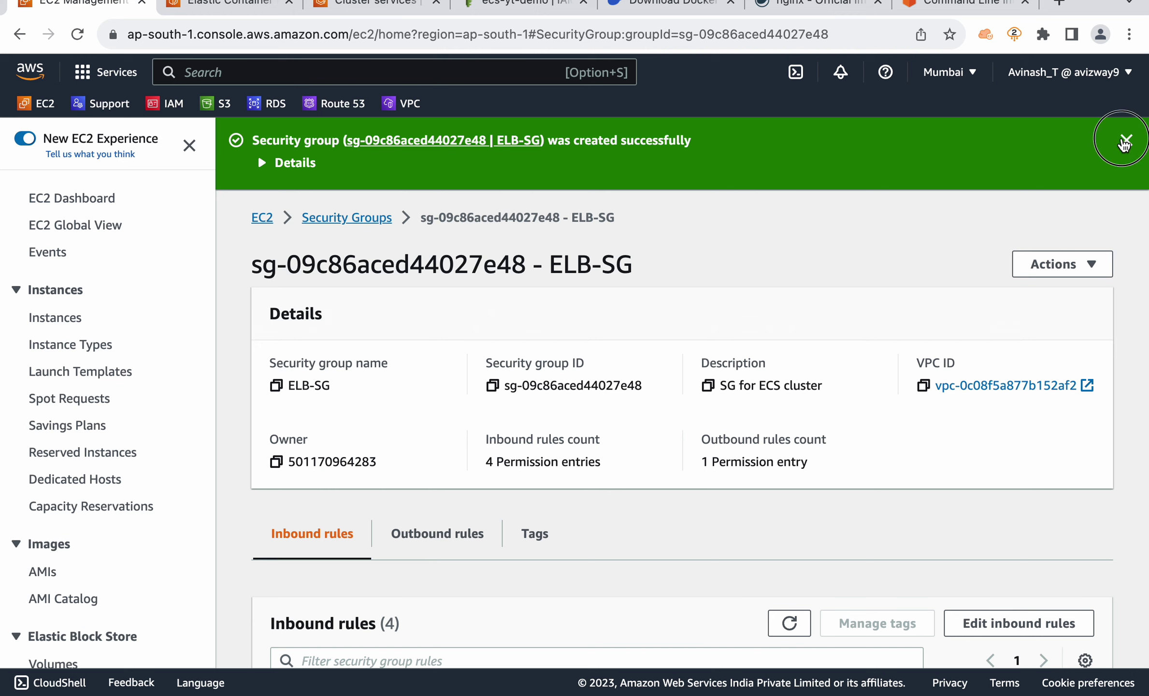
- Dismiss the notification, collapse the side navigation and copy the ELB-SG security group's ID from its heading
{"action": "left_click", "coordinate": [1127, 140]}
{"action": "left_click", "coordinate": [189, 145]}
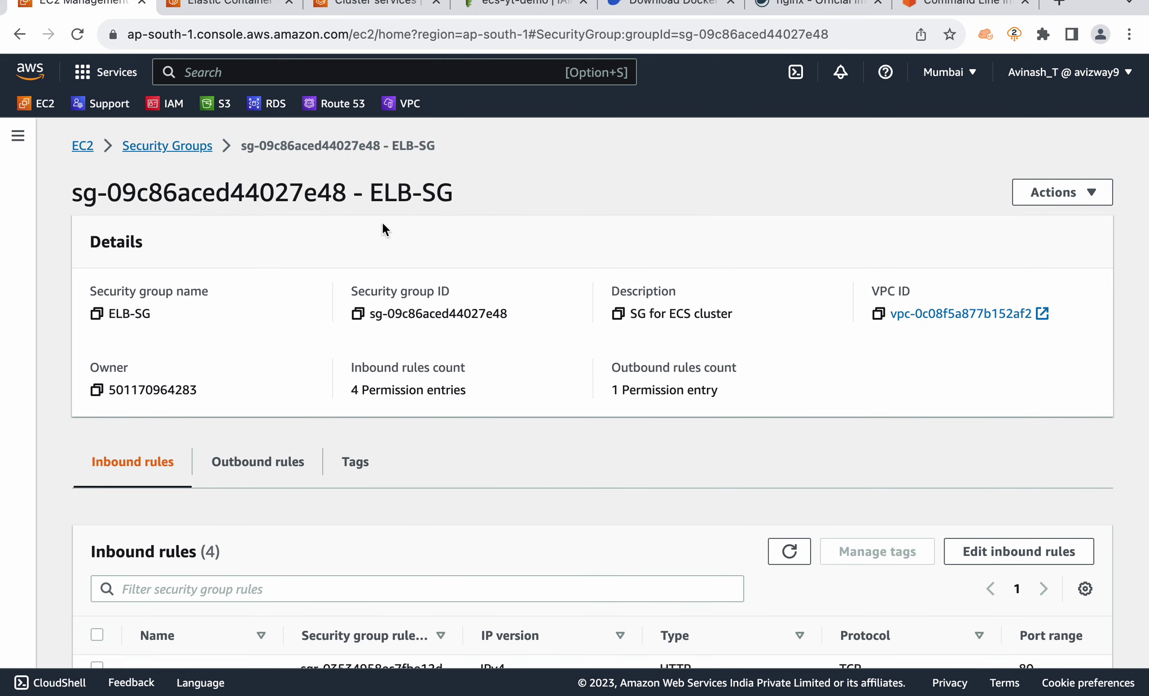
{"action": "left_click_drag", "start_coordinate": [347, 193], "coordinate": [62, 198]}
{"action": "key", "text": "super+c"}
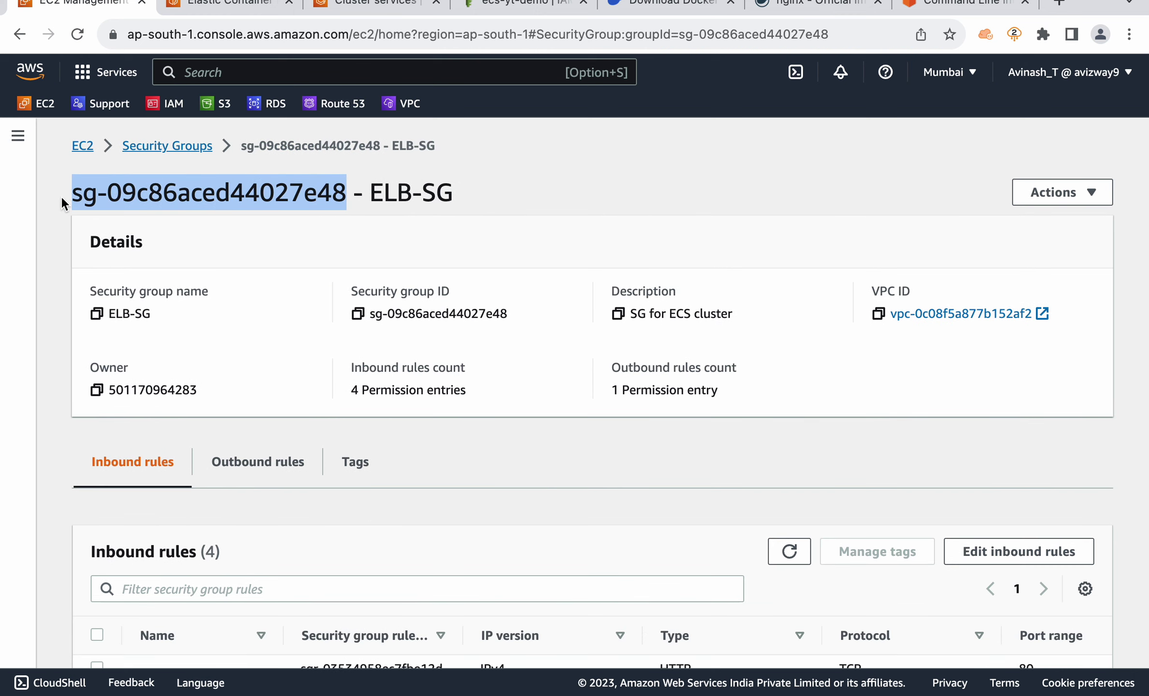
- Start another security group named ECS-SG with the description "SG for ECS Network (tasks/services)"
{"action": "left_click", "coordinate": [160, 146]}
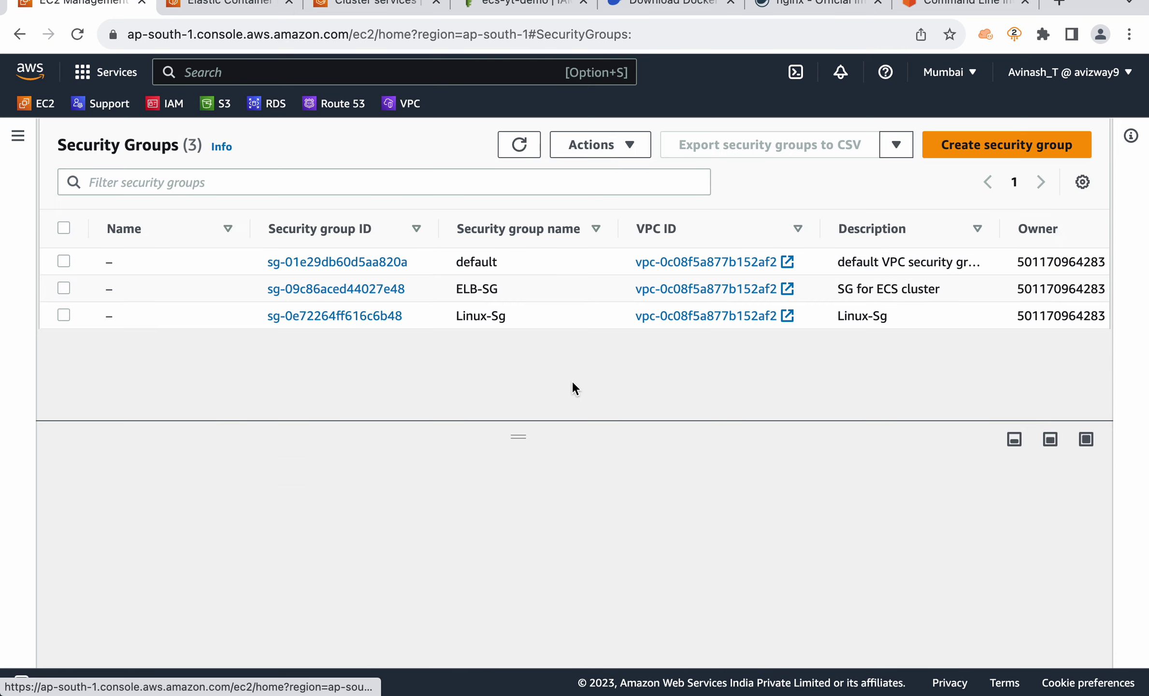
{"action": "left_click", "coordinate": [986, 155]}
{"action": "left_click", "coordinate": [295, 355]}
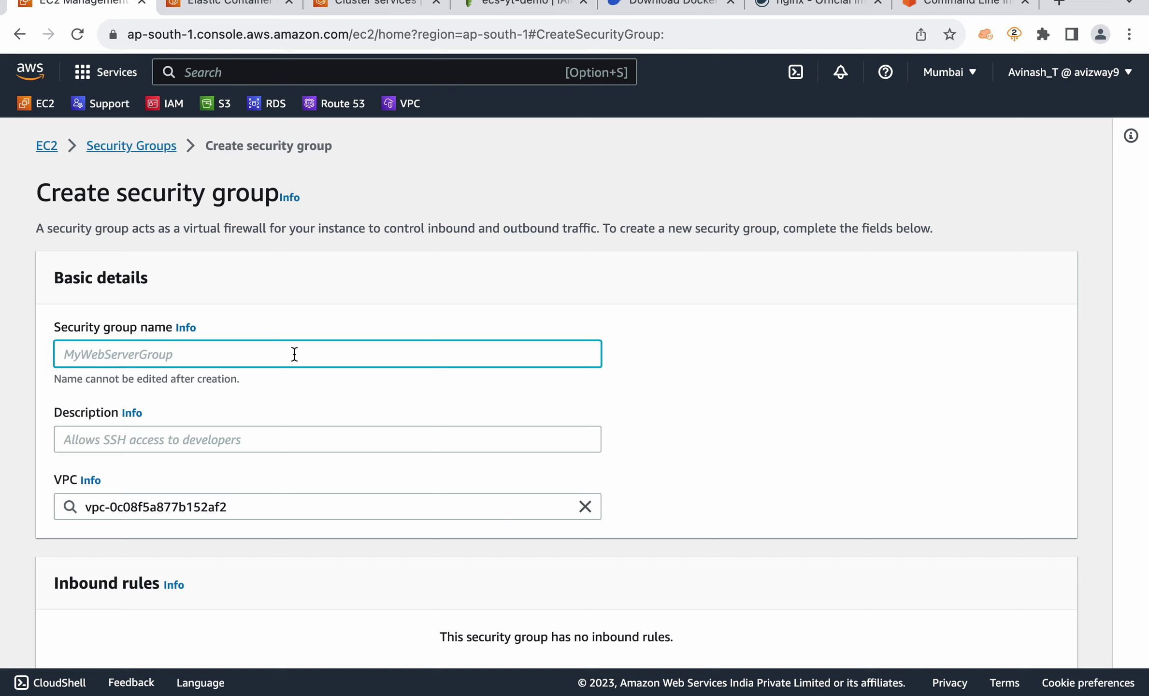
{"action": "type", "text": "ECS"}
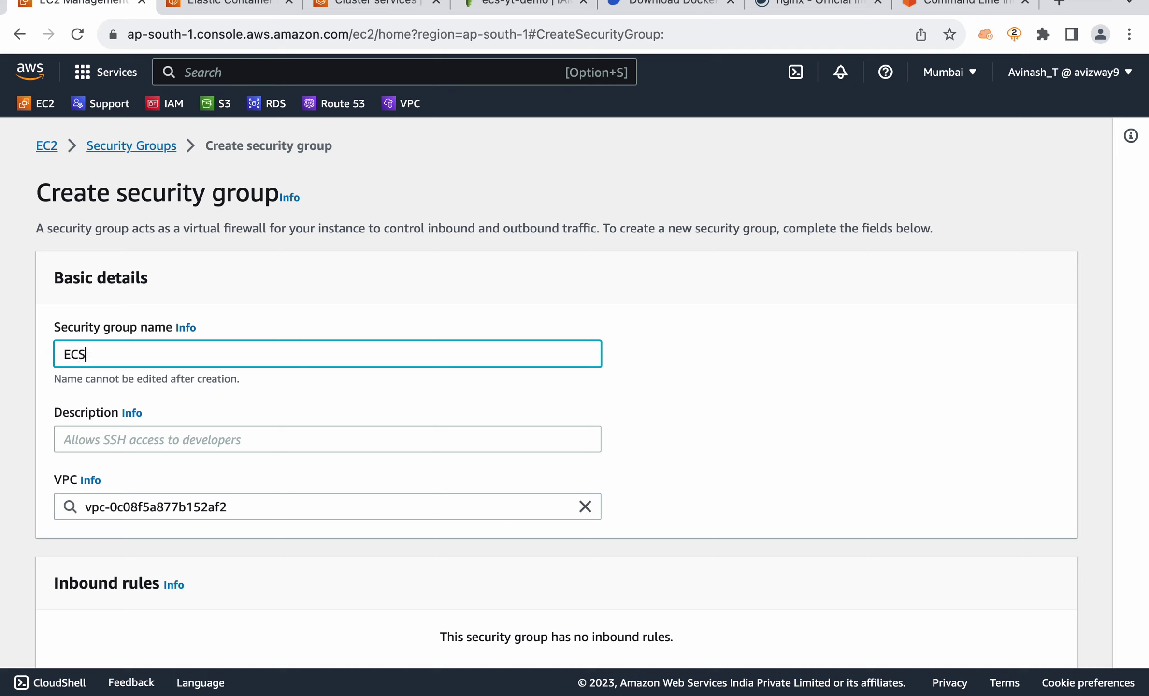
{"action": "type", "text": "-SG"}
{"action": "left_click", "coordinate": [342, 462]}
{"action": "left_click", "coordinate": [334, 442]}
{"action": "type", "text": "SG"}
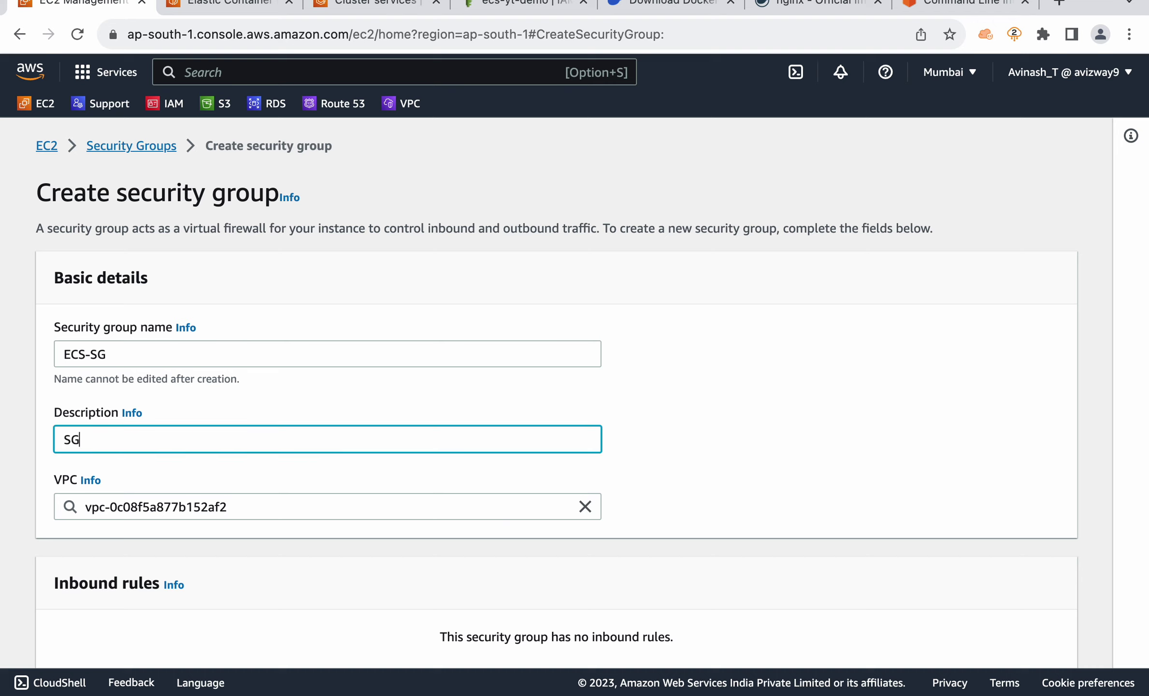
{"action": "type", "text": " for ECS Network "}
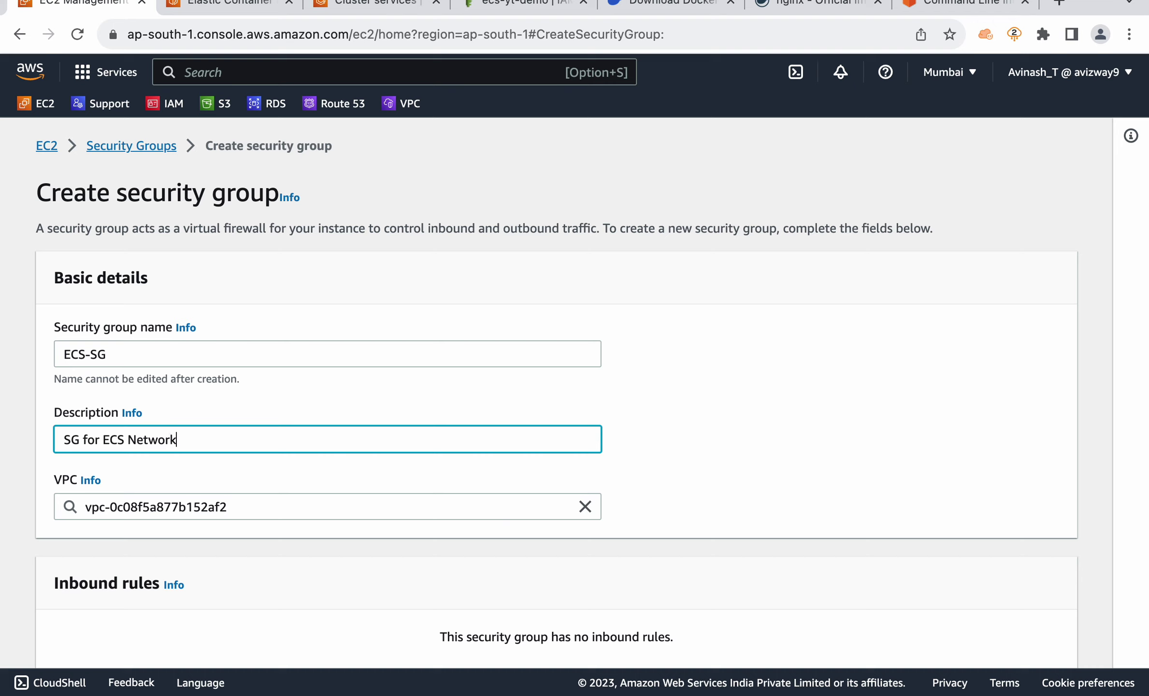
{"action": "type", "text": "(tasks/services)"}
{"action": "left_click", "coordinate": [781, 472]}
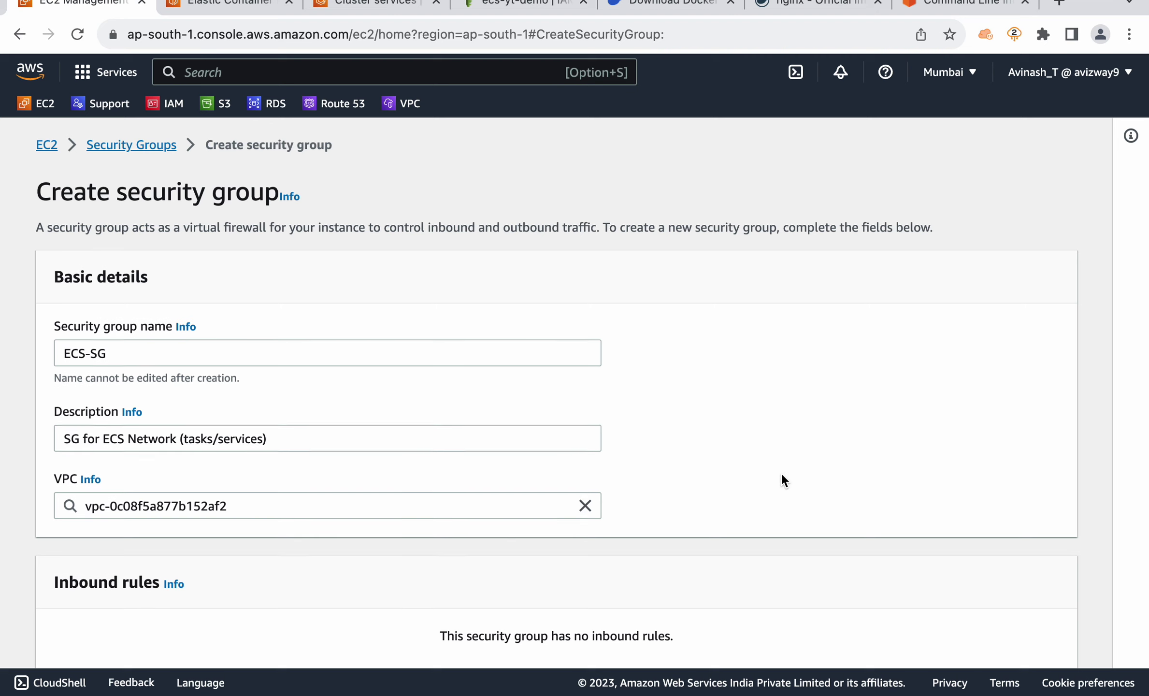
- Add an inbound rule allowing all traffic from a custom source, using the copied ID to pick the ELB-SG security group
{"action": "scroll", "coordinate": [773, 469], "scroll_direction": "down", "scroll_amount": 5}
{"action": "left_click", "coordinate": [107, 474]}
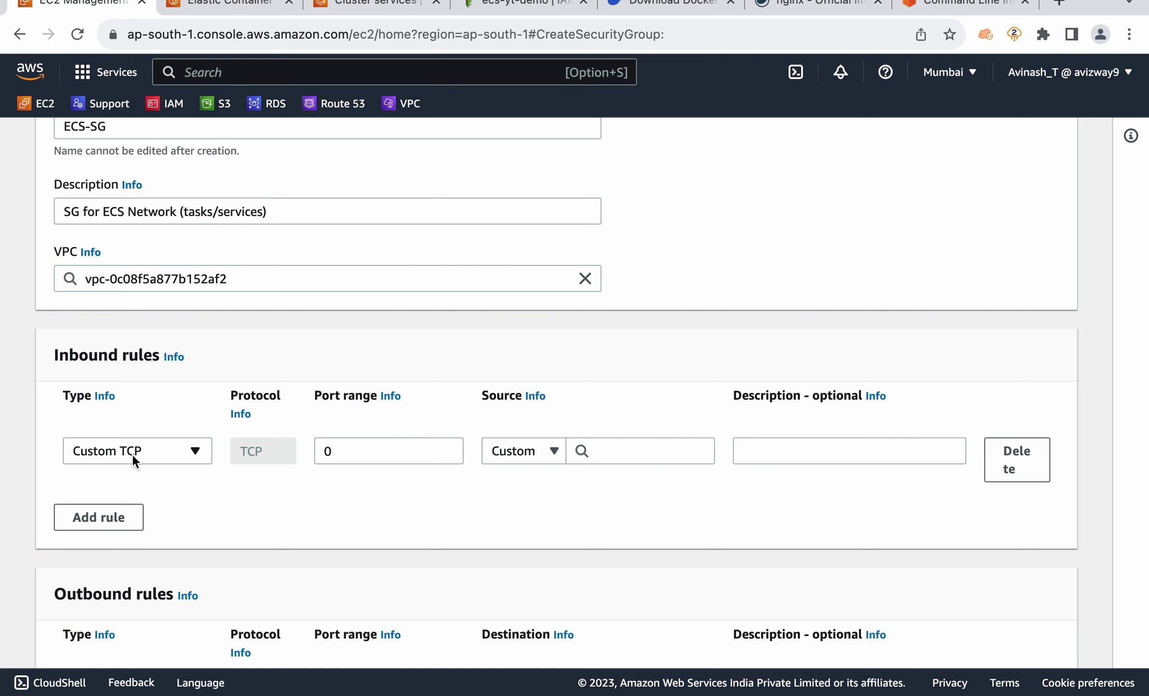
{"action": "left_click", "coordinate": [132, 454]}
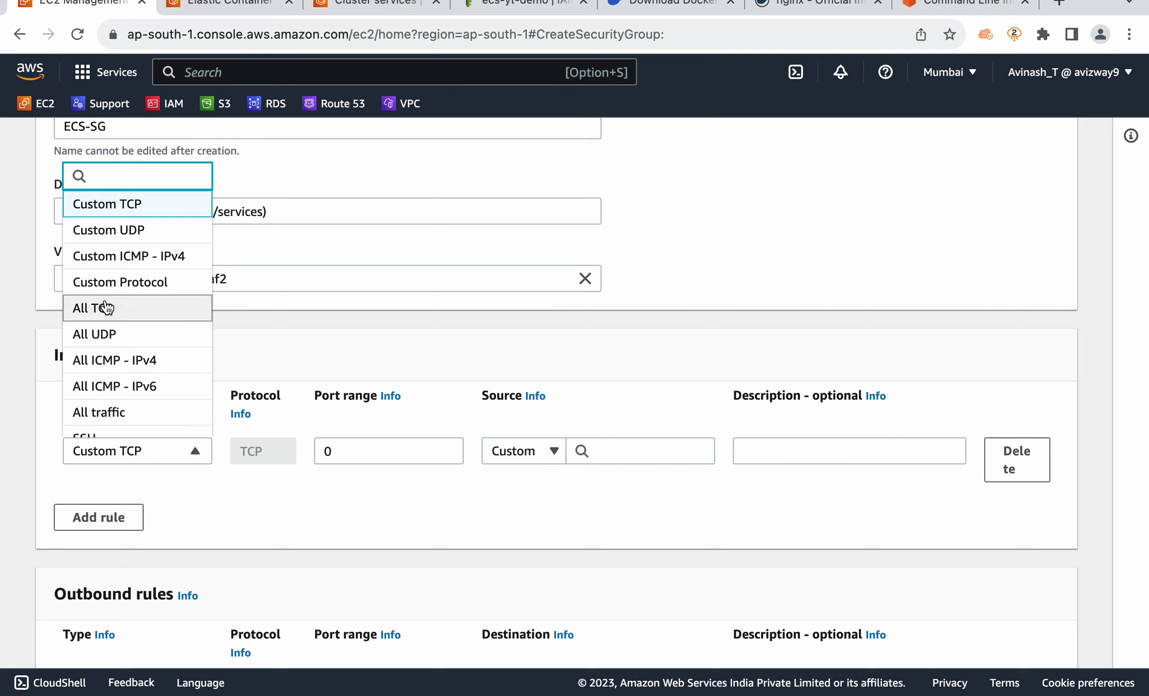
{"action": "left_click", "coordinate": [104, 412]}
{"action": "left_click", "coordinate": [540, 456]}
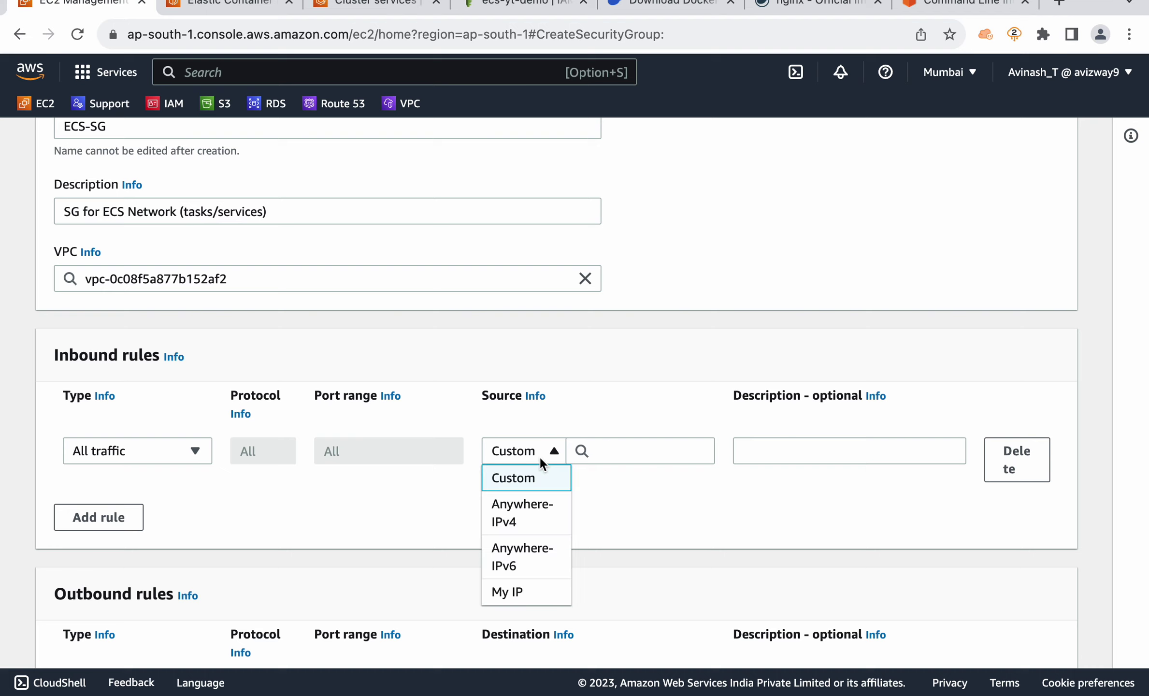
{"action": "left_click", "coordinate": [674, 508]}
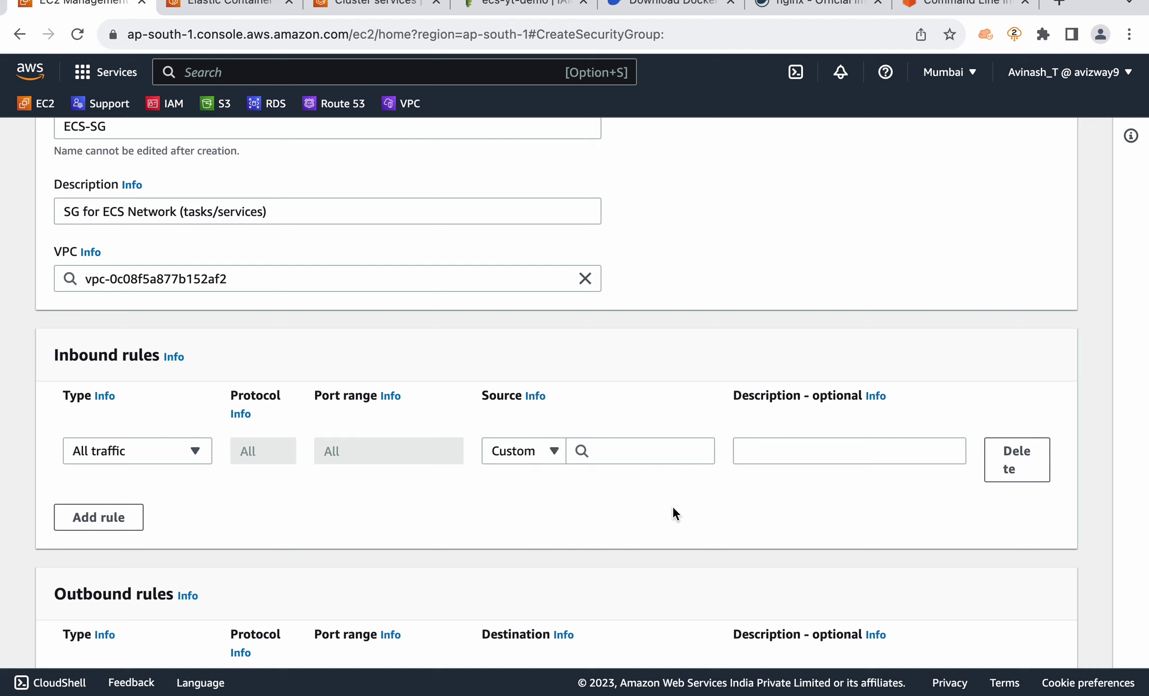
{"action": "left_click", "coordinate": [631, 452]}
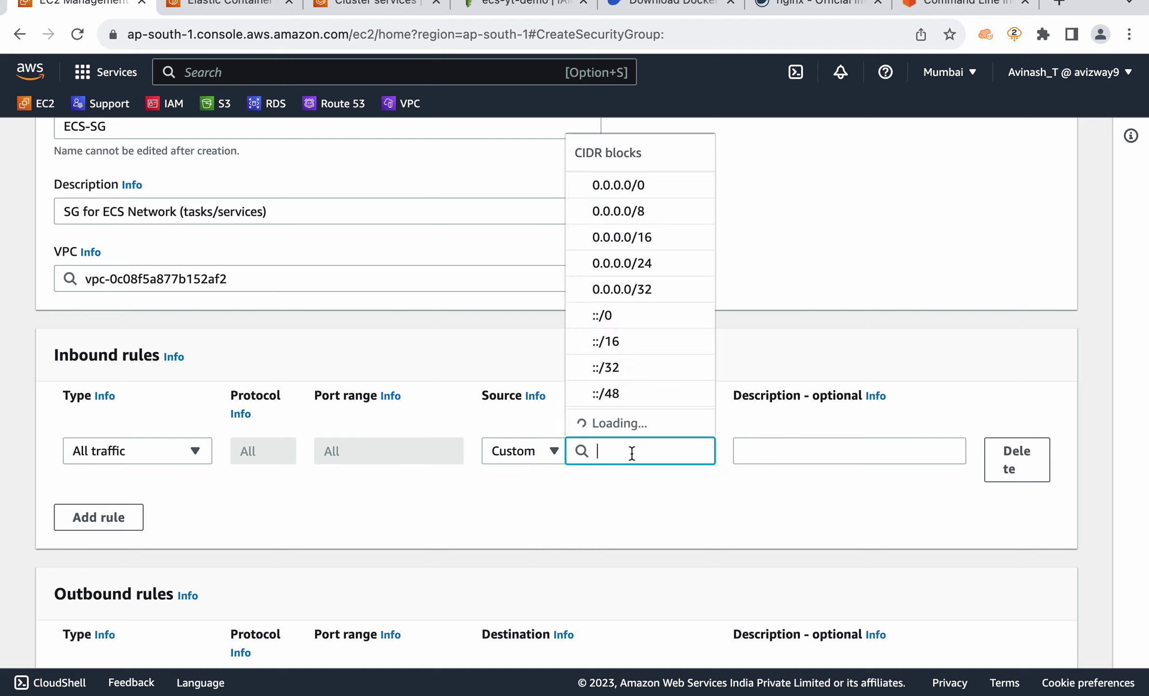
{"action": "key", "text": "super+v"}
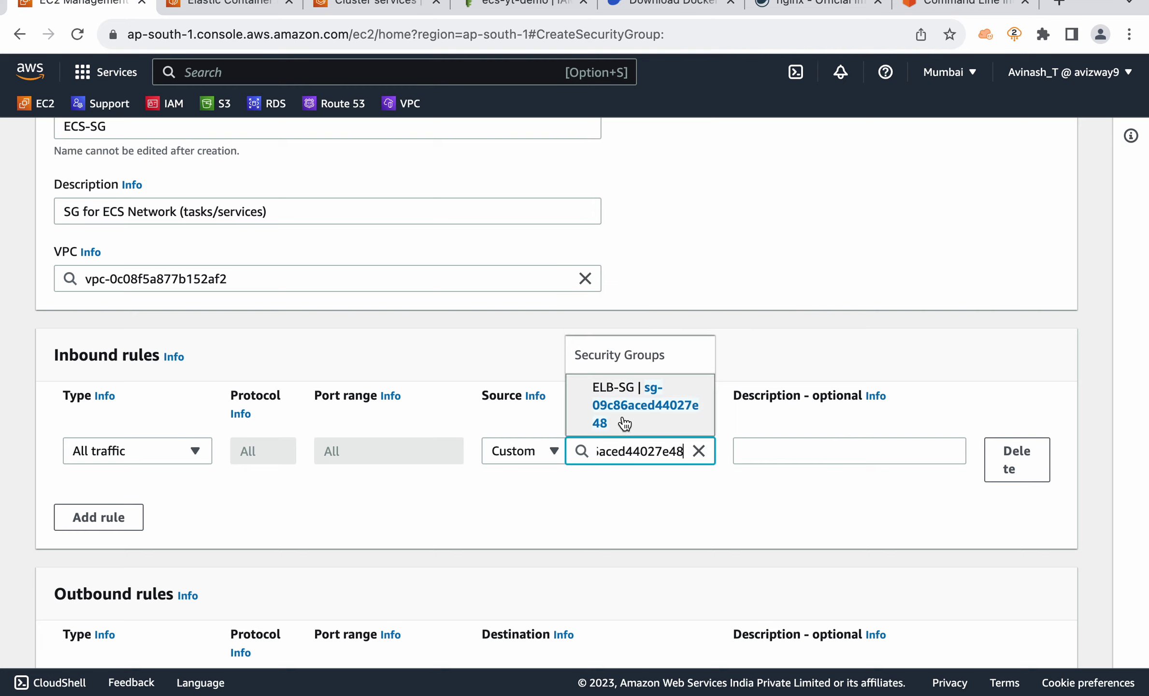
{"action": "left_click", "coordinate": [638, 421]}
- Describe the inbound rule as "Piping all trafic to ELB SG" and create the ECS-SG security group
{"action": "left_click", "coordinate": [733, 442]}
{"action": "type", "text": "P"}
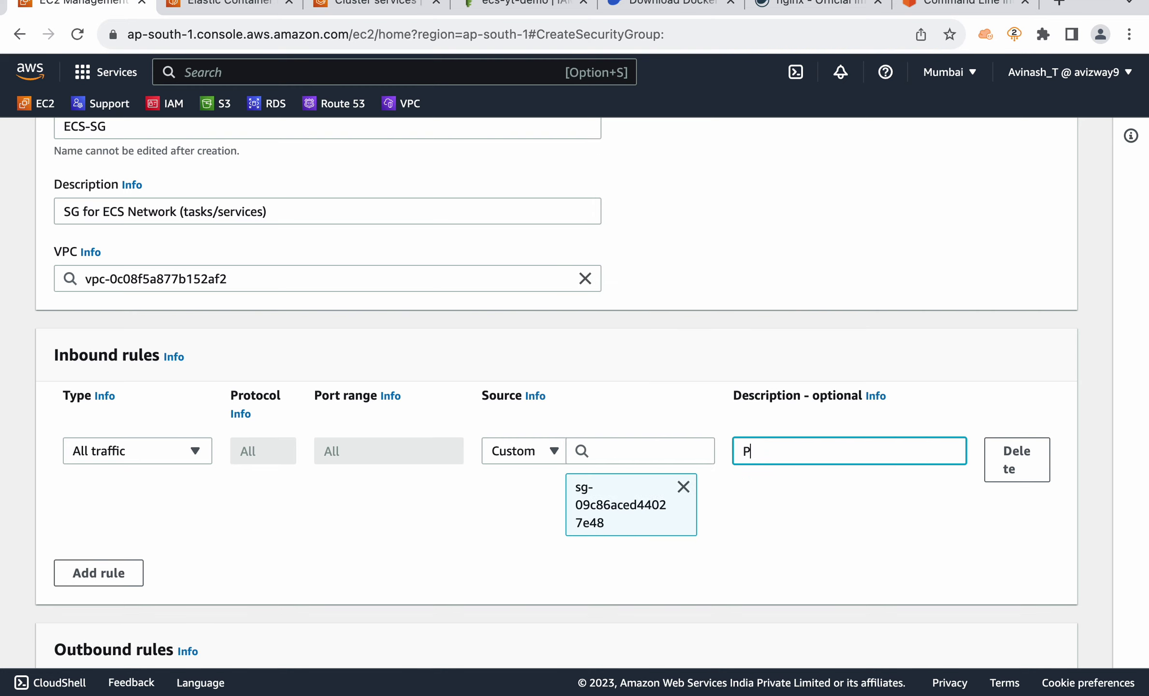
{"action": "type", "text": "iping all trafic to ELB SG"}
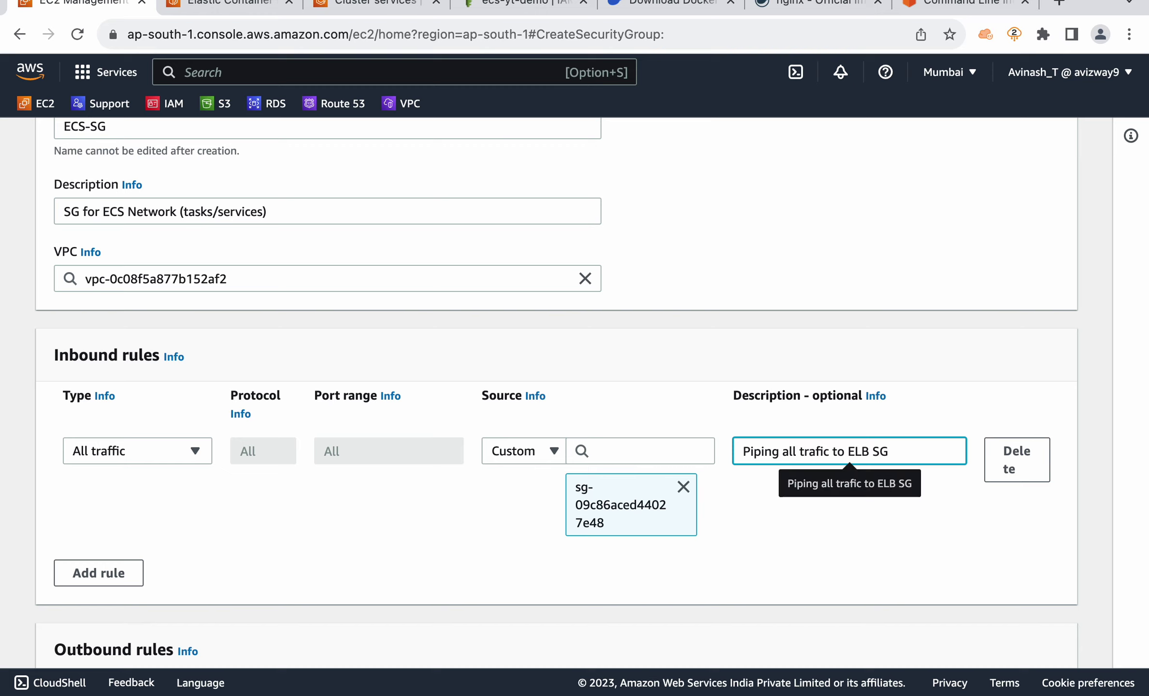
{"action": "left_click", "coordinate": [864, 521]}
{"action": "scroll", "coordinate": [864, 522], "scroll_direction": "down", "scroll_amount": 2}
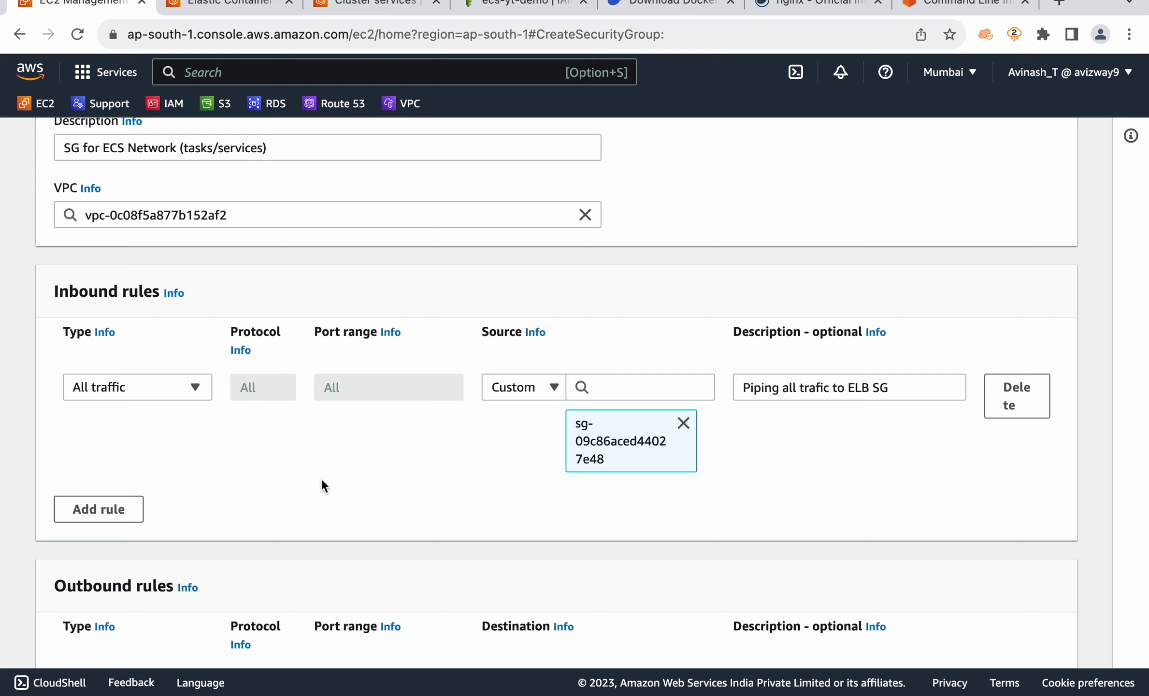
{"action": "scroll", "coordinate": [320, 476], "scroll_direction": "down", "scroll_amount": 8}
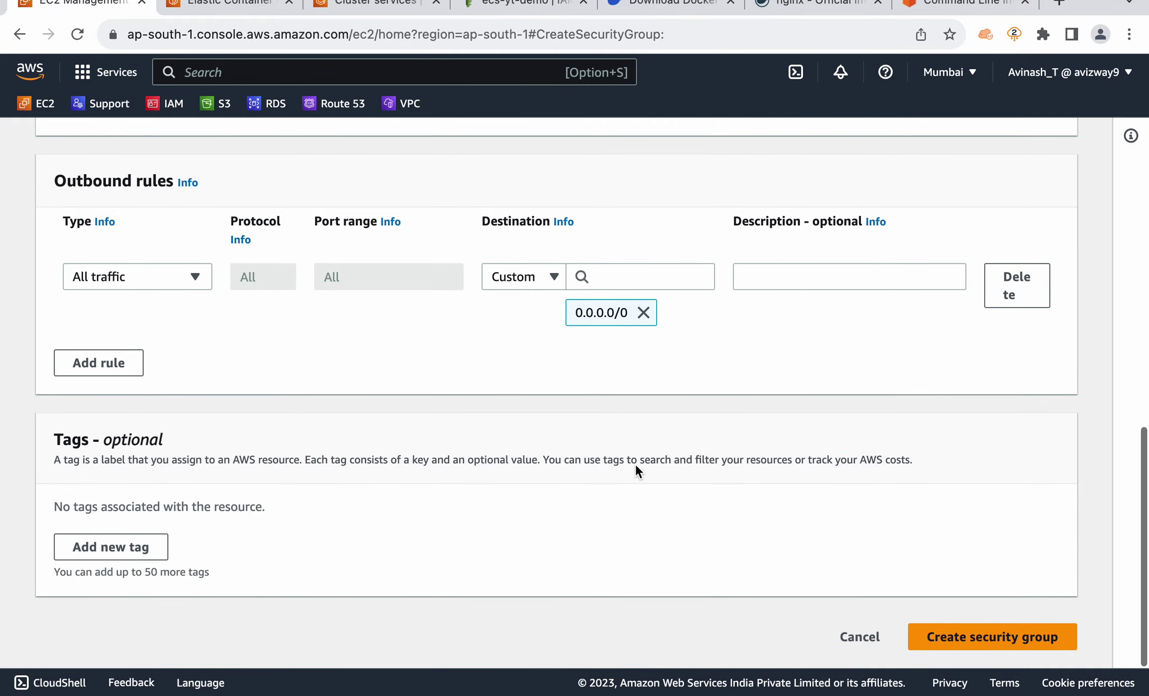
{"action": "left_click", "coordinate": [1018, 637]}
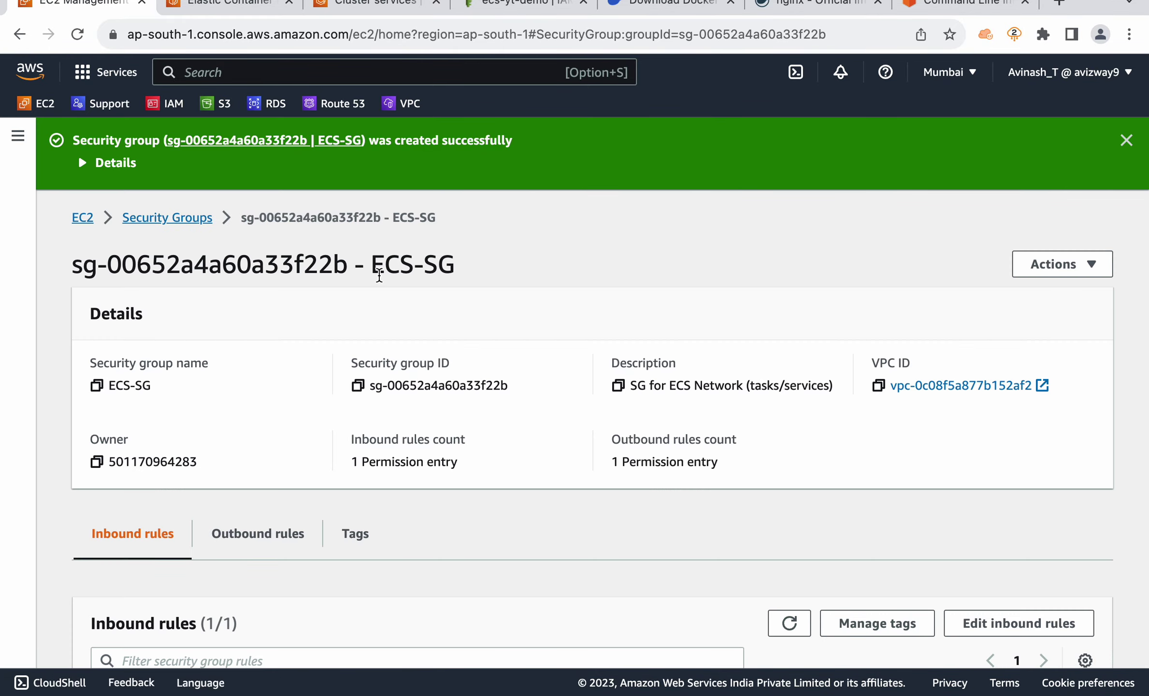
- Dismiss the creation notification and clear the selection of the inbound rule on the ECS-SG details page
{"action": "left_click_drag", "start_coordinate": [372, 265], "coordinate": [542, 276]}
{"action": "left_click", "coordinate": [541, 276]}
{"action": "left_click", "coordinate": [1126, 140]}
{"action": "left_click_drag", "start_coordinate": [467, 195], "coordinate": [363, 193]}
{"action": "left_click", "coordinate": [495, 200]}
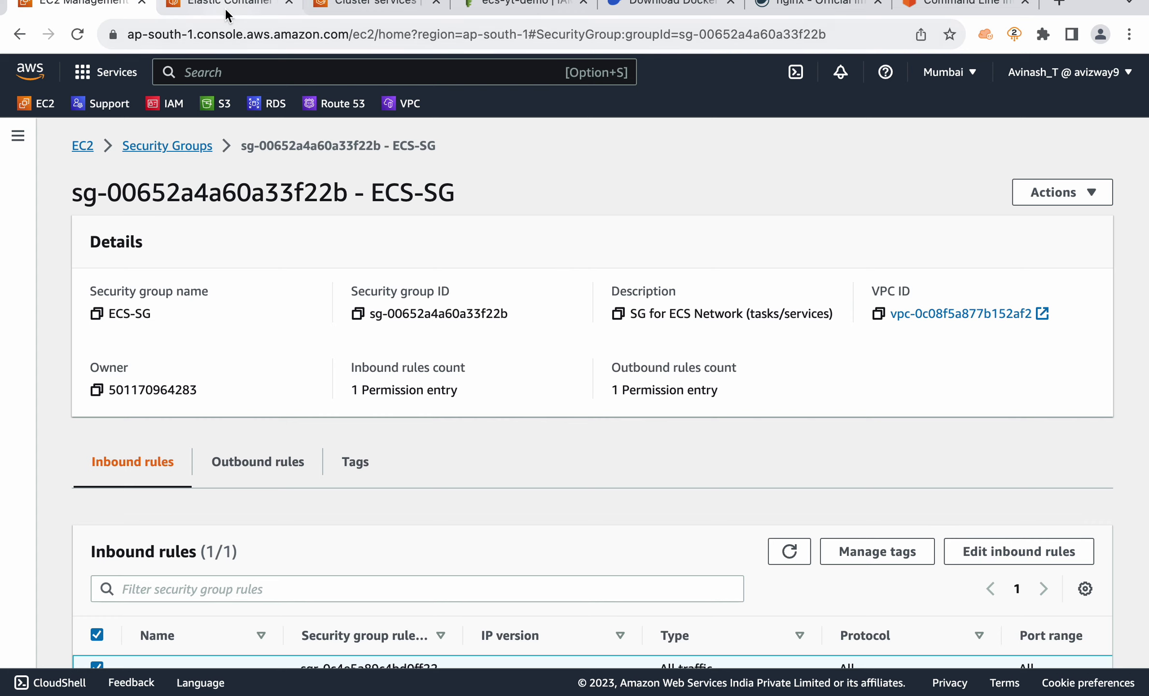
{"action": "scroll", "coordinate": [422, 303], "scroll_direction": "down", "scroll_amount": 2}
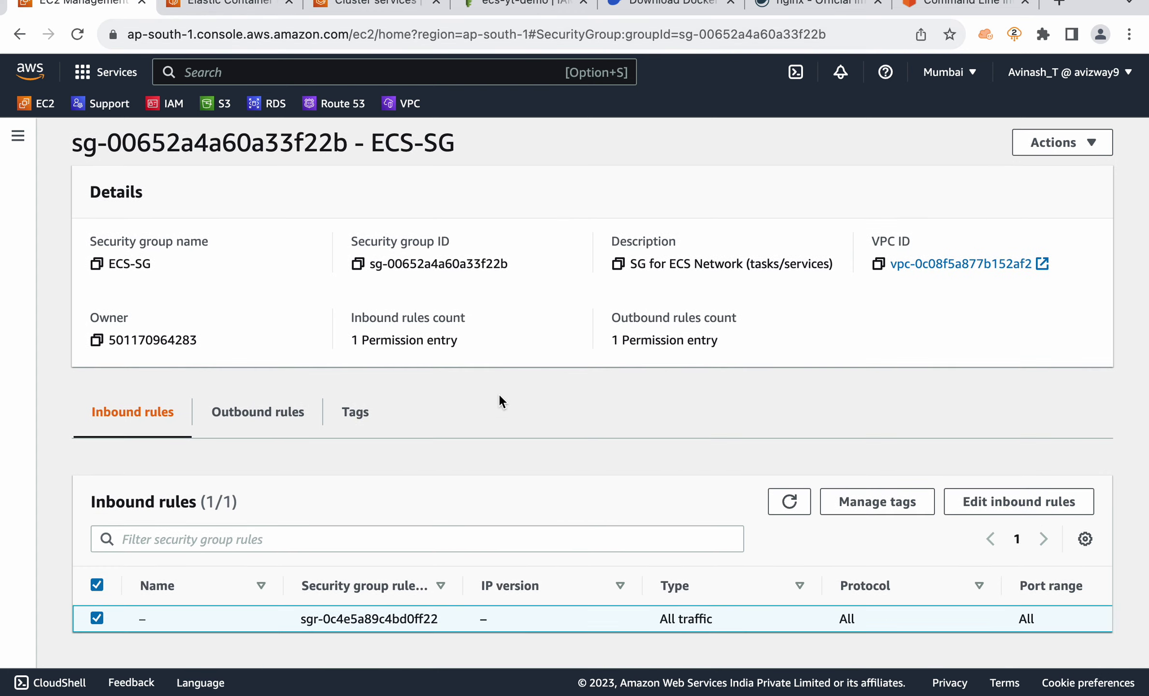
{"action": "left_click", "coordinate": [97, 618]}
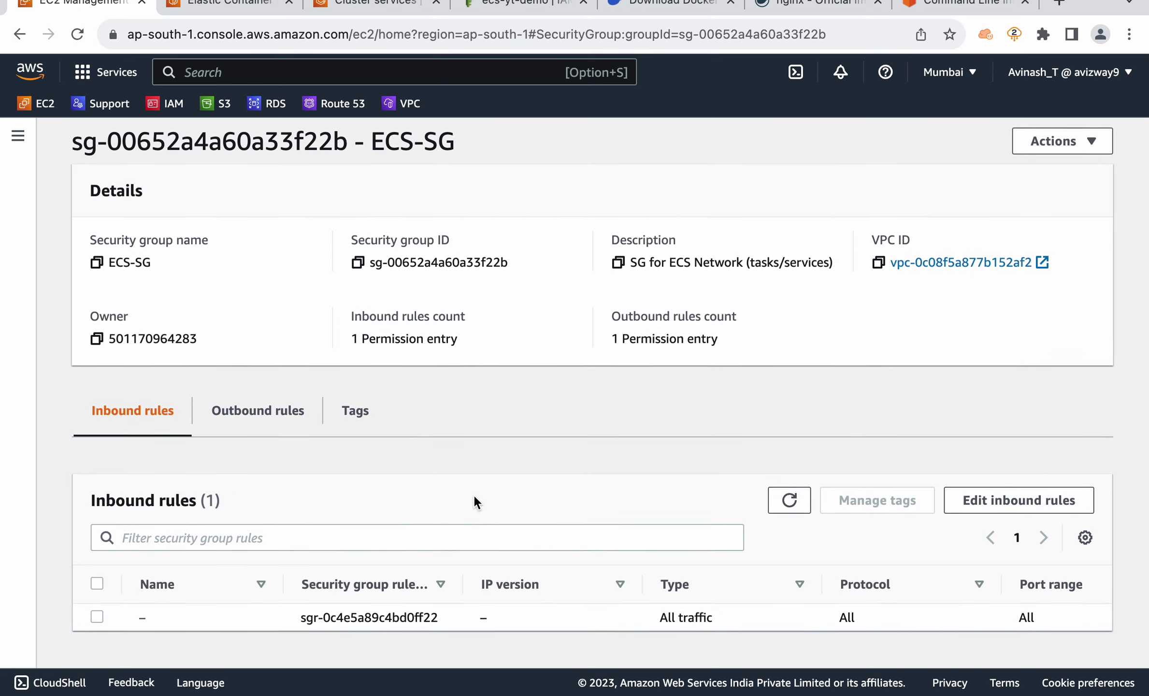
- Add a second inbound rule to ECS-SG allowing HTTP traffic from My IP and save the rules
{"action": "left_click", "coordinate": [1001, 512]}
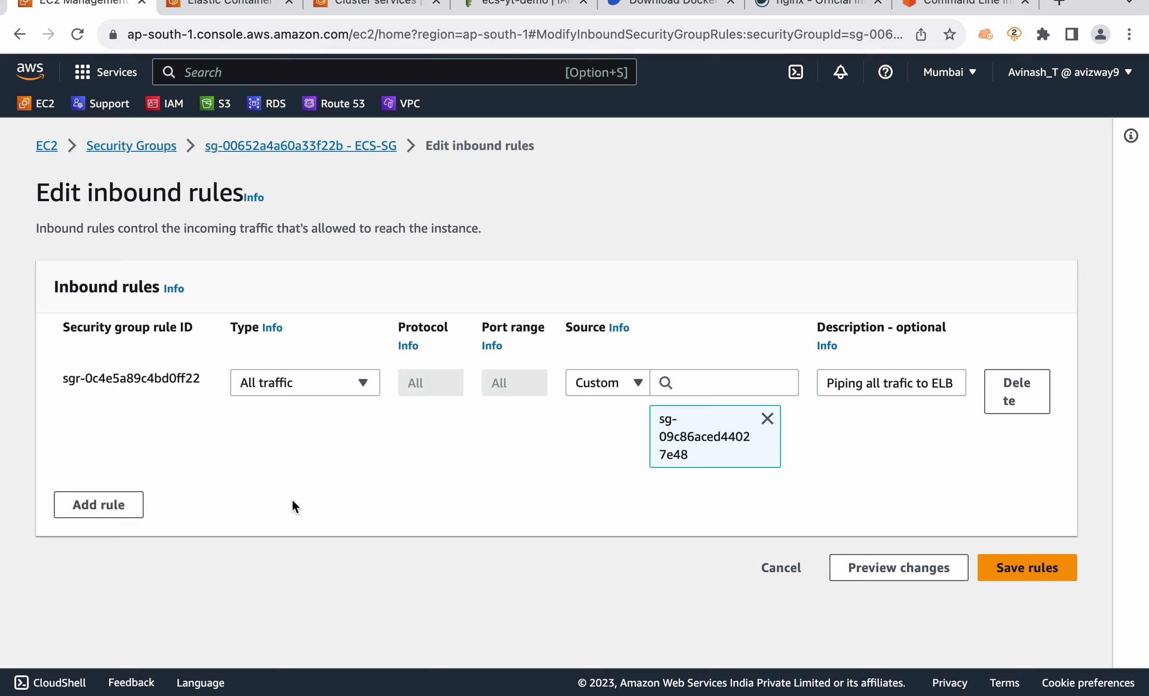
{"action": "left_click", "coordinate": [99, 504]}
{"action": "left_click", "coordinate": [338, 498]}
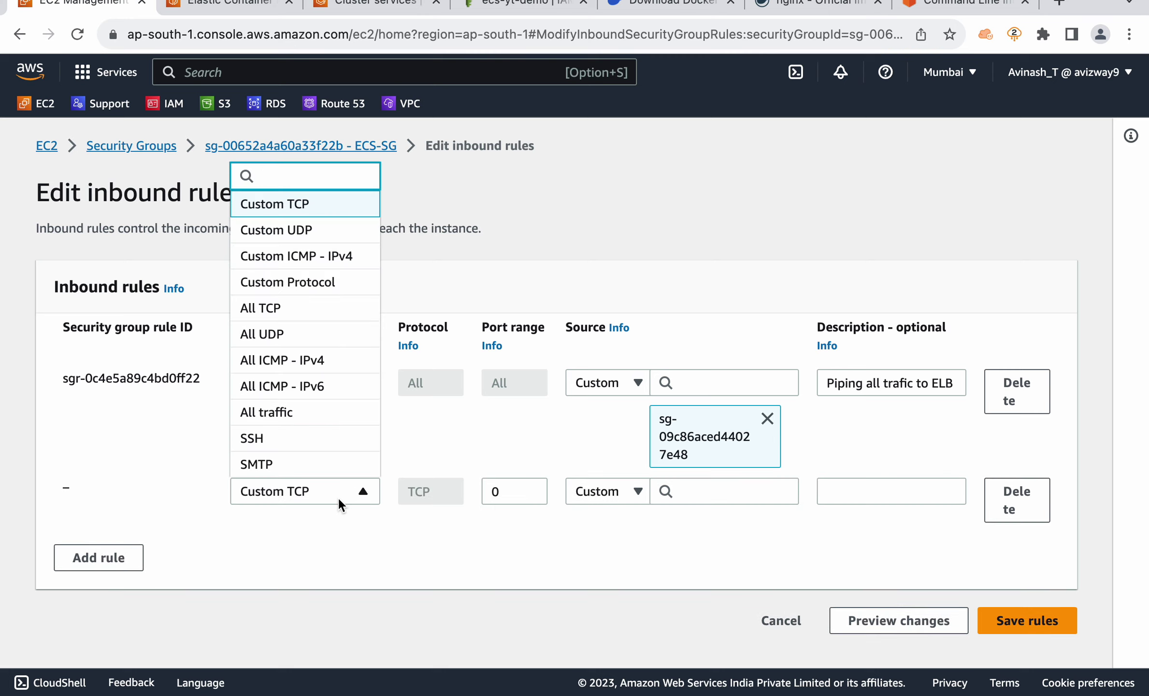
{"action": "type", "text": "http"}
{"action": "left_click", "coordinate": [302, 385]}
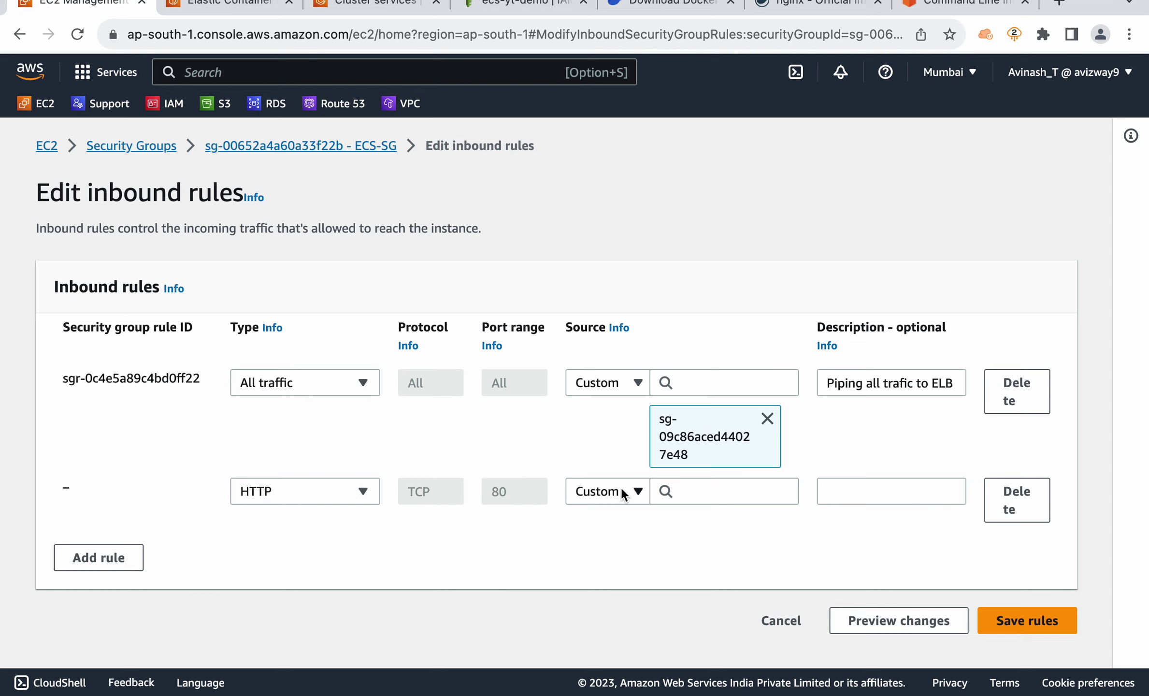
{"action": "left_click", "coordinate": [623, 493]}
{"action": "left_click", "coordinate": [598, 470]}
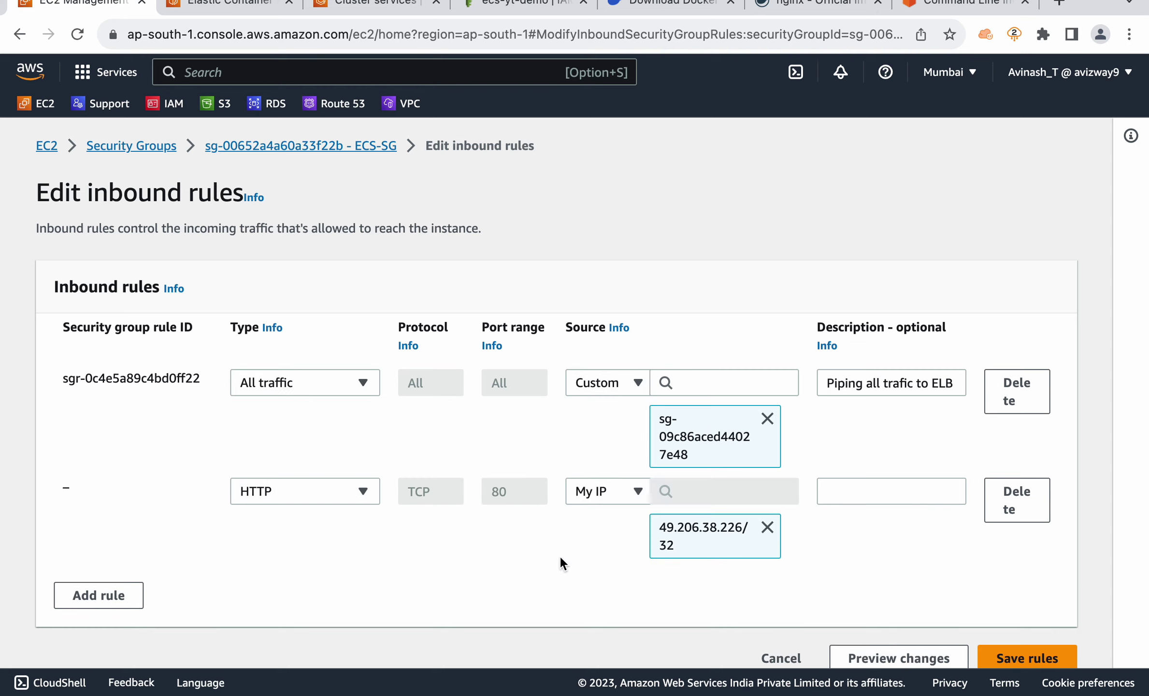
{"action": "scroll", "coordinate": [559, 554], "scroll_direction": "down", "scroll_amount": 1}
{"action": "left_click", "coordinate": [1026, 640]}
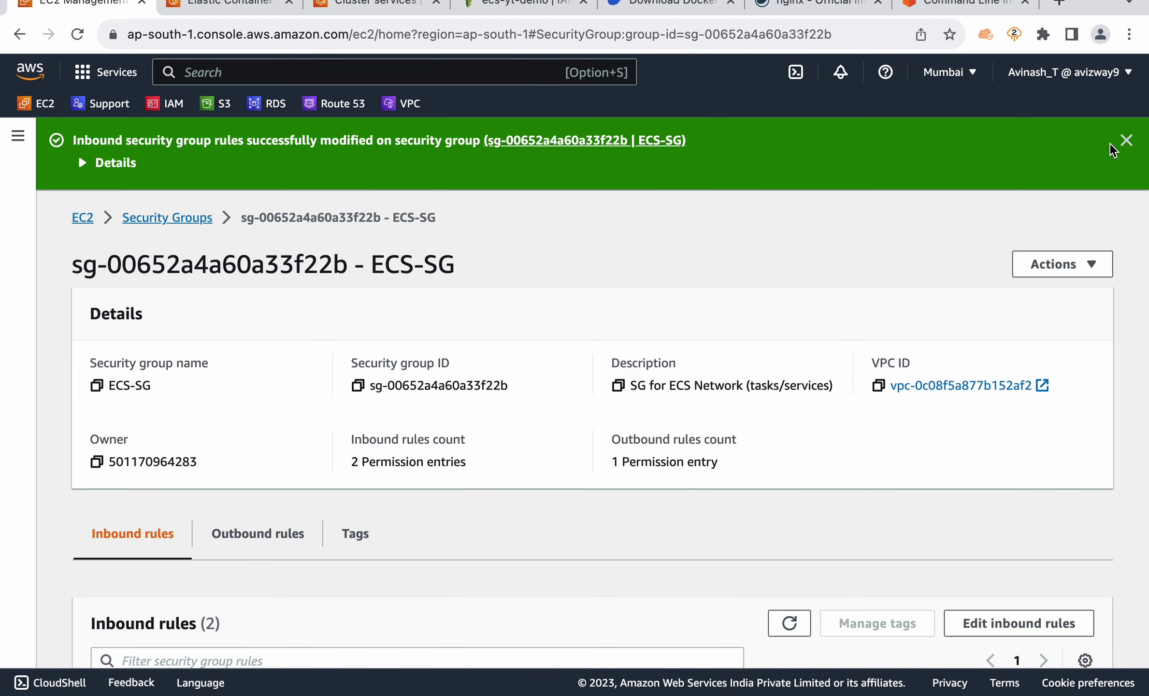
- Dismiss the notification and check the new HTTP rule's protocol, port range and source
{"action": "left_click", "coordinate": [1127, 140]}
{"action": "scroll", "coordinate": [592, 461], "scroll_direction": "down", "scroll_amount": 2}
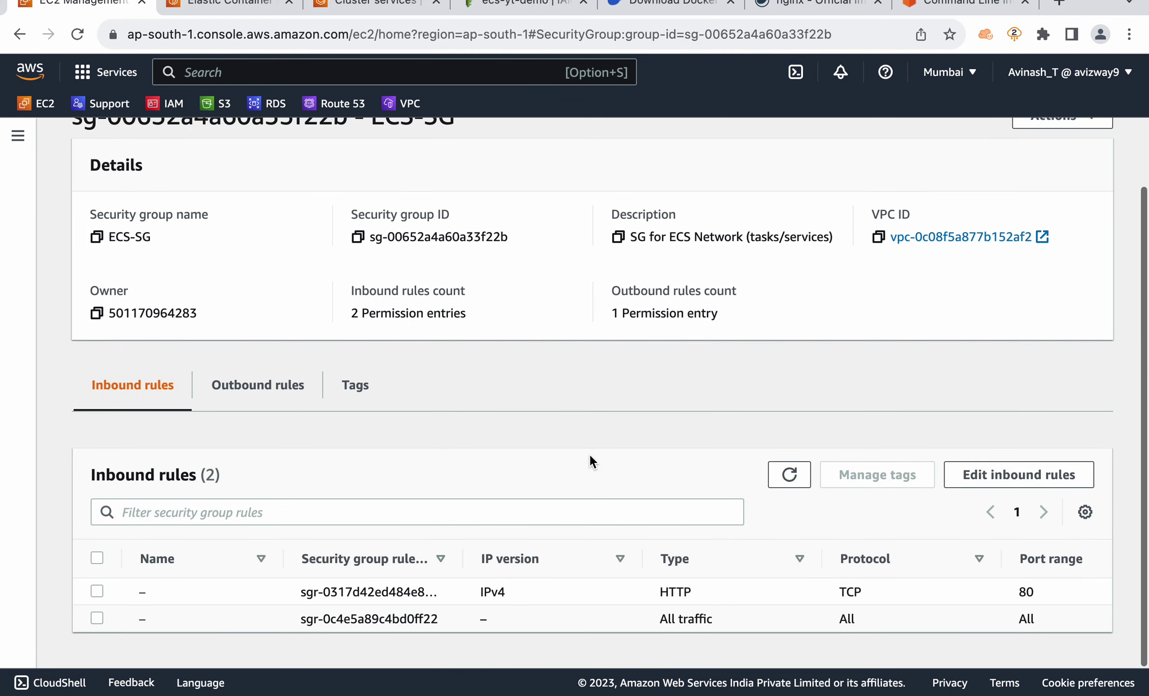
{"action": "left_click_drag", "start_coordinate": [652, 593], "coordinate": [889, 585]}
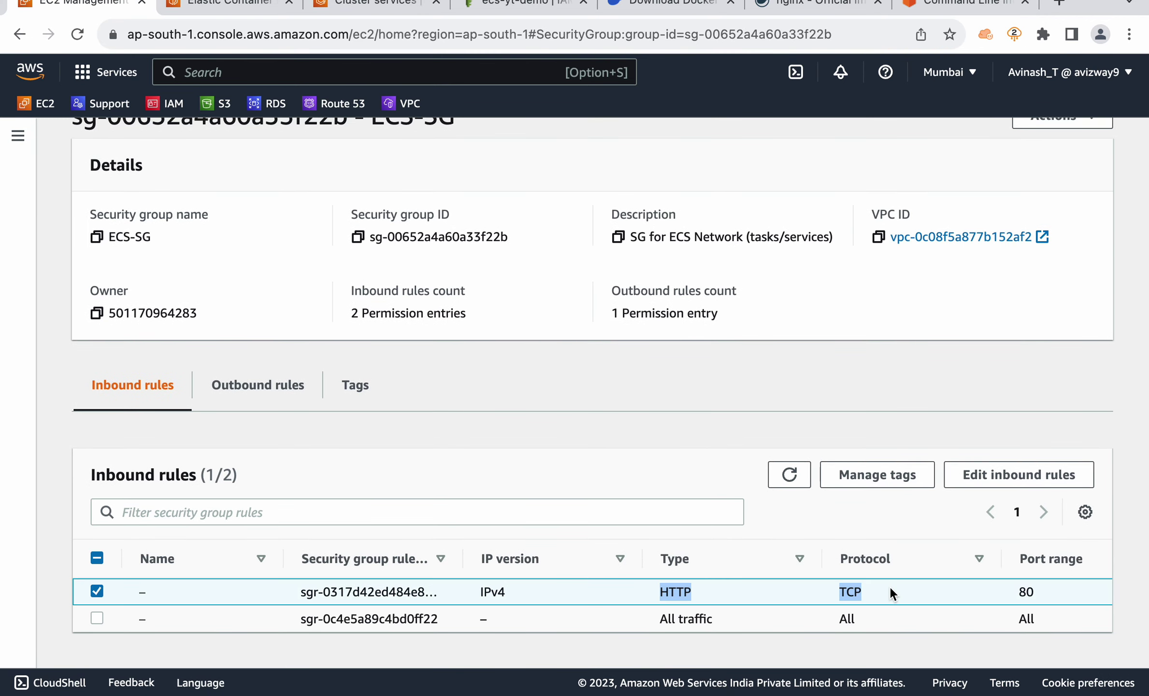
{"action": "scroll", "coordinate": [888, 585], "scroll_direction": "right", "scroll_amount": 5}
{"action": "left_click", "coordinate": [887, 585]}
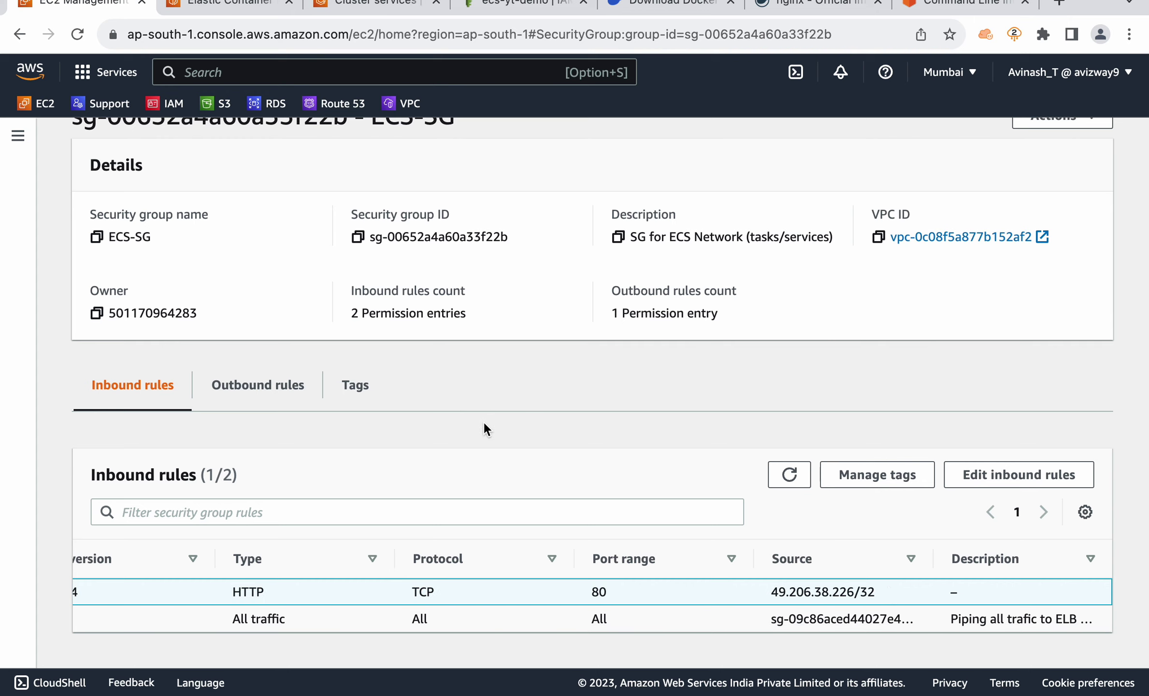
- Return to my-demo-cluster and start running a new task from its tasks list
{"action": "left_click", "coordinate": [227, 12]}
{"action": "left_click", "coordinate": [380, 11]}
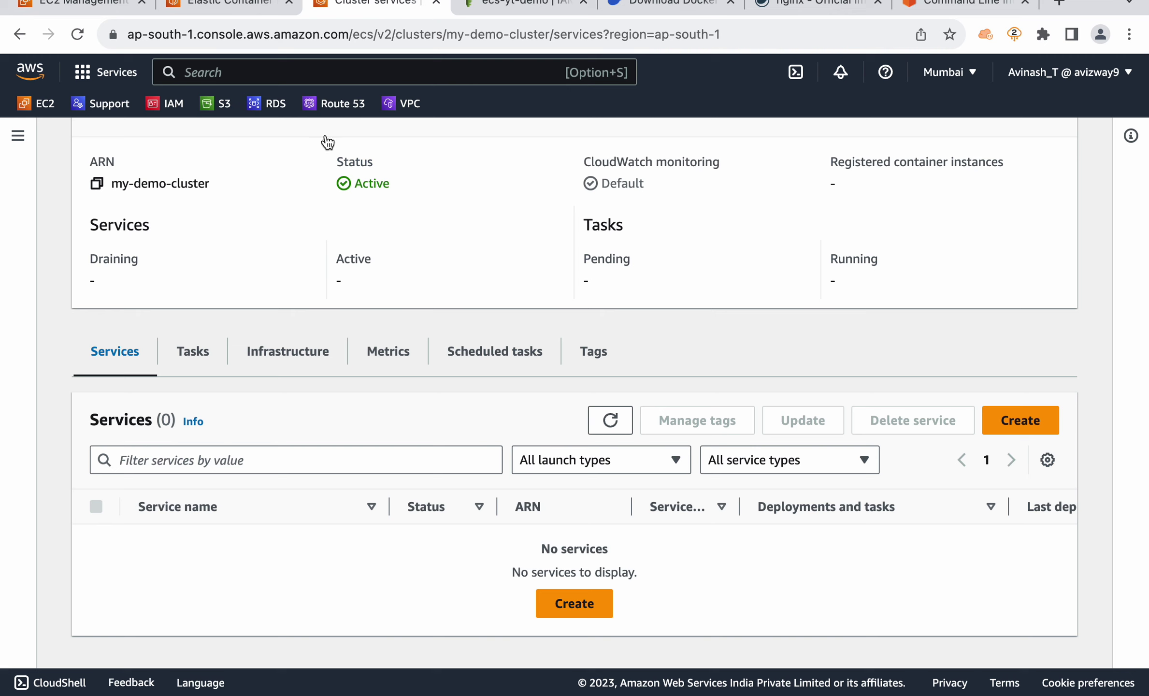
{"action": "left_click", "coordinate": [193, 352]}
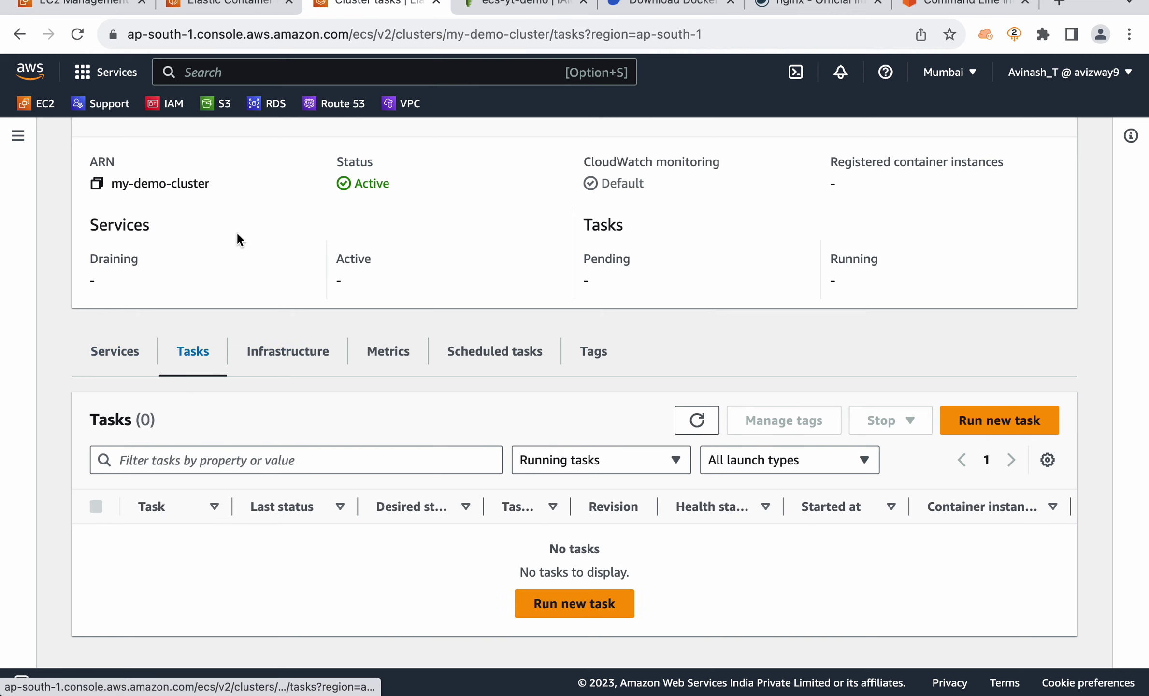
{"action": "left_click", "coordinate": [1015, 425]}
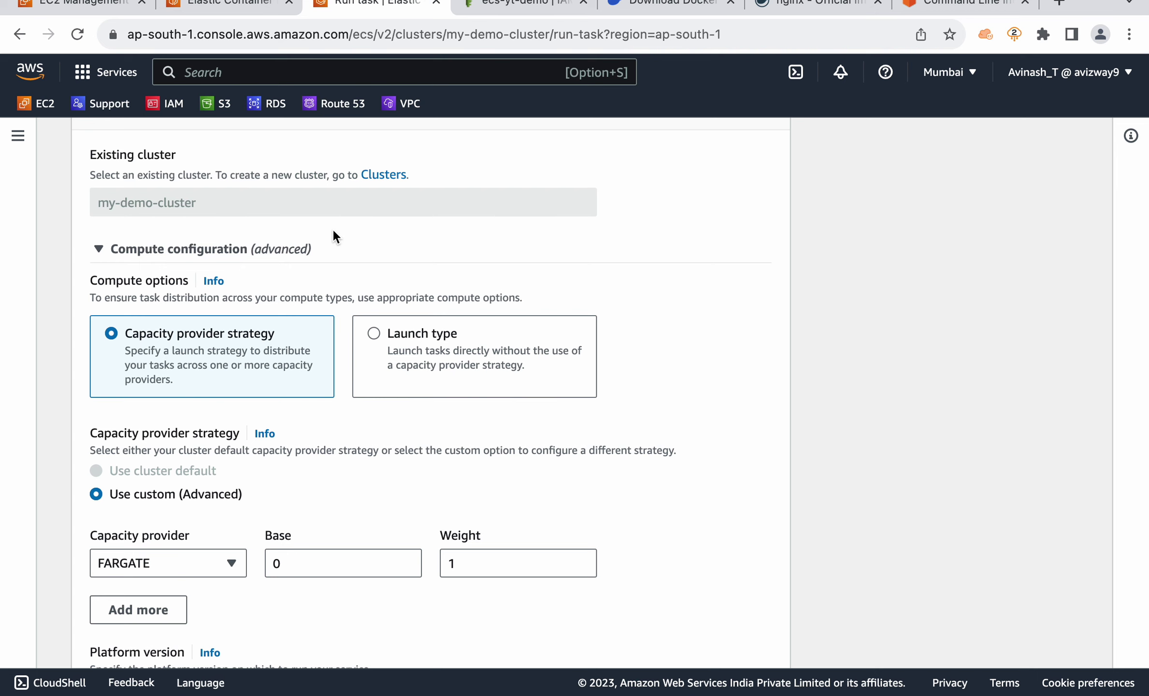
- Compare the capacity provider strategy with the launch type in the compute options and choose Launch type
{"action": "left_click", "coordinate": [296, 249]}
{"action": "left_click", "coordinate": [303, 249]}
{"action": "left_click", "coordinate": [426, 338]}
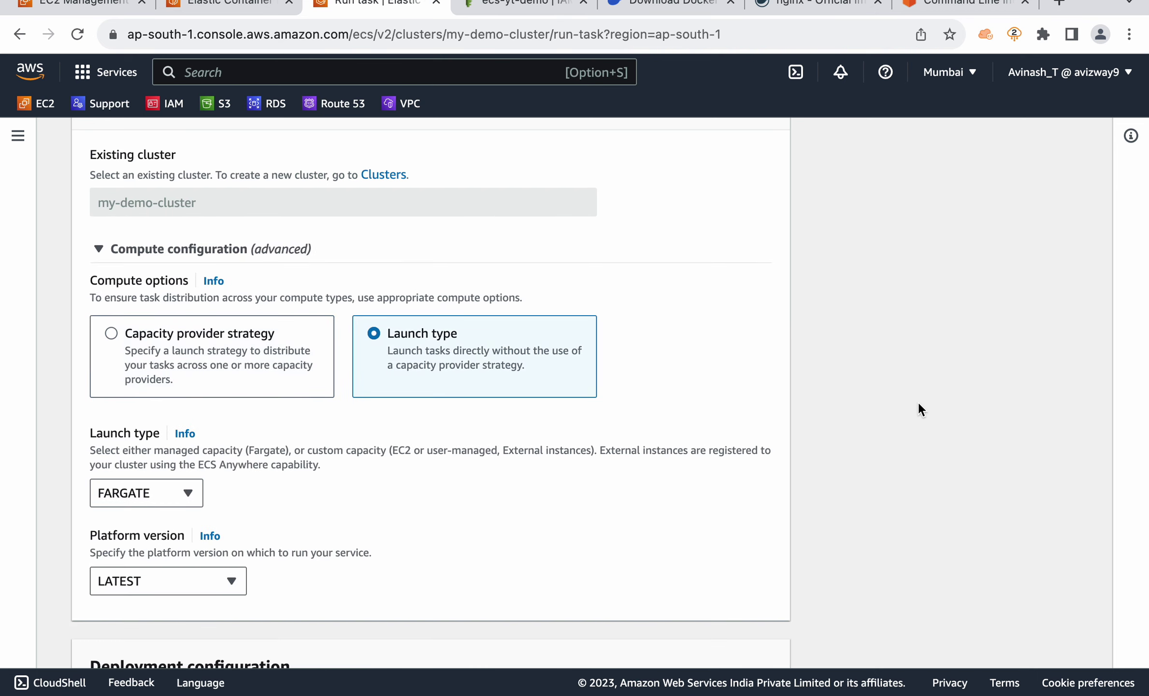
{"action": "scroll", "coordinate": [918, 401], "scroll_direction": "down", "scroll_amount": 2}
{"action": "left_click_drag", "start_coordinate": [386, 252], "coordinate": [544, 305]}
{"action": "left_click", "coordinate": [200, 253]}
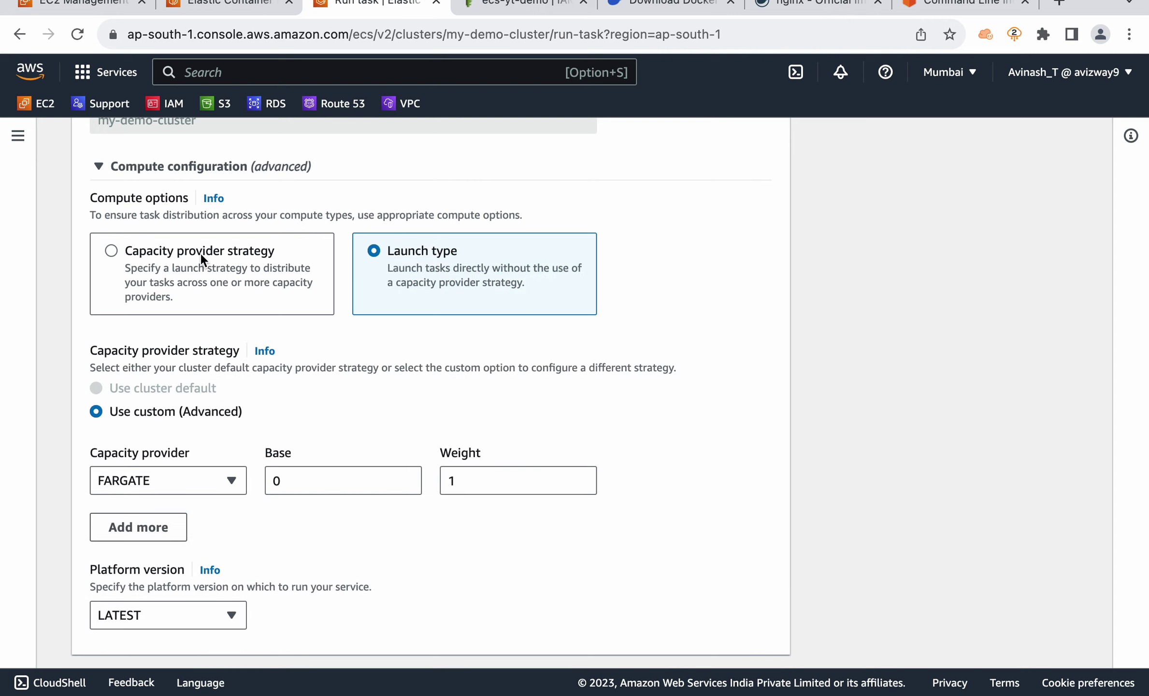
{"action": "left_click", "coordinate": [332, 476]}
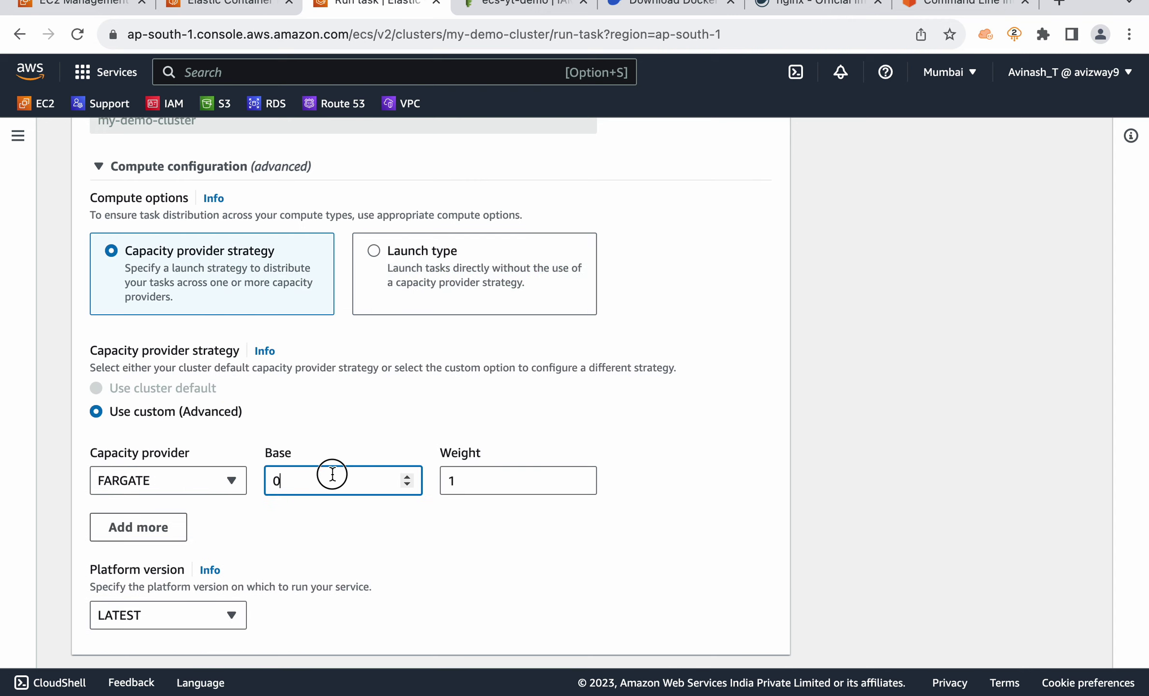
{"action": "left_click", "coordinate": [503, 484]}
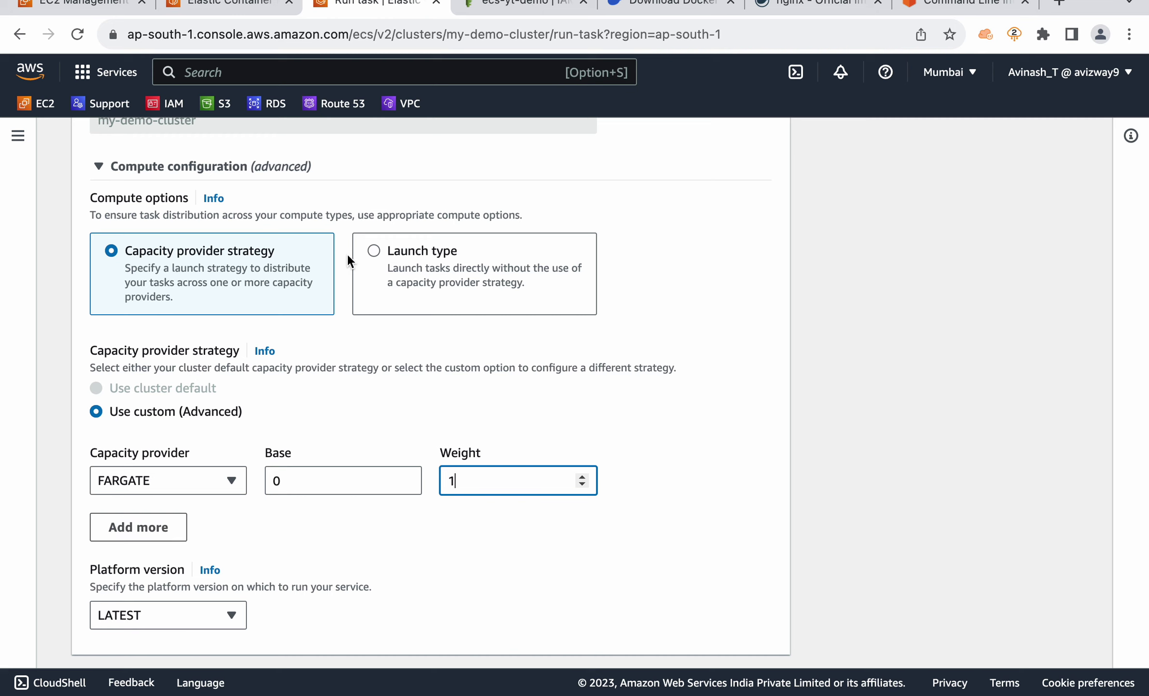
{"action": "left_click", "coordinate": [408, 252]}
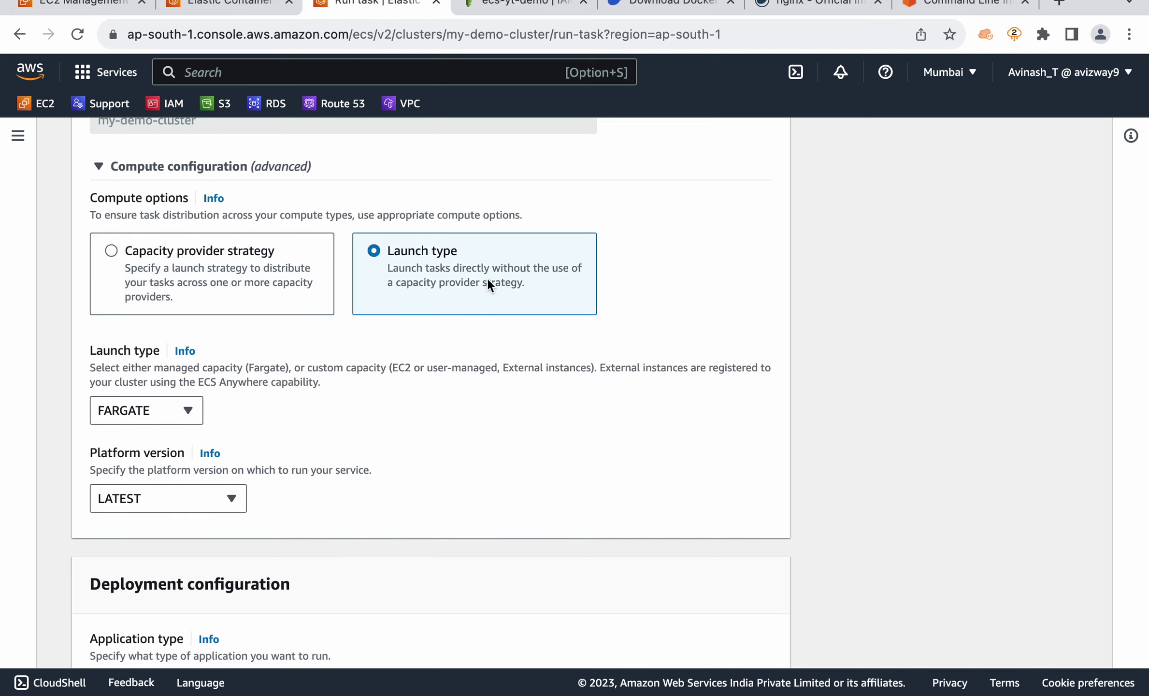
- Keep the FARGATE launch type and LATEST platform version, and collapse the compute configuration
{"action": "left_click_drag", "start_coordinate": [394, 250], "coordinate": [435, 288]}
{"action": "left_click", "coordinate": [159, 407]}
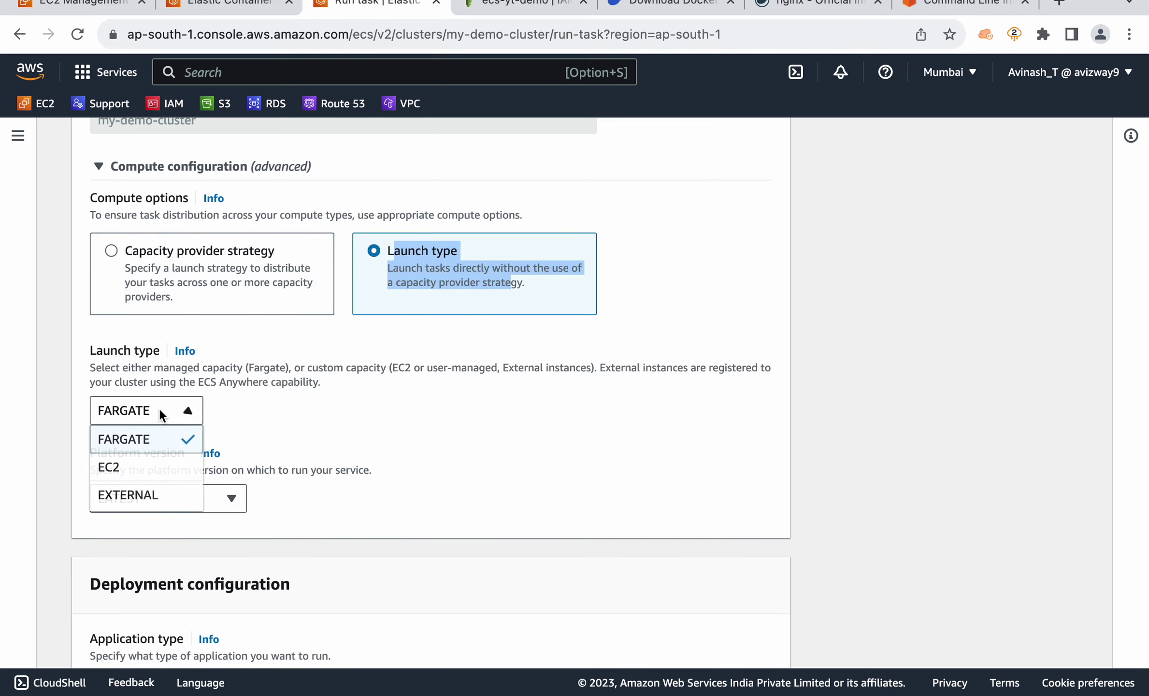
{"action": "left_click", "coordinate": [159, 407]}
{"action": "left_click", "coordinate": [147, 501]}
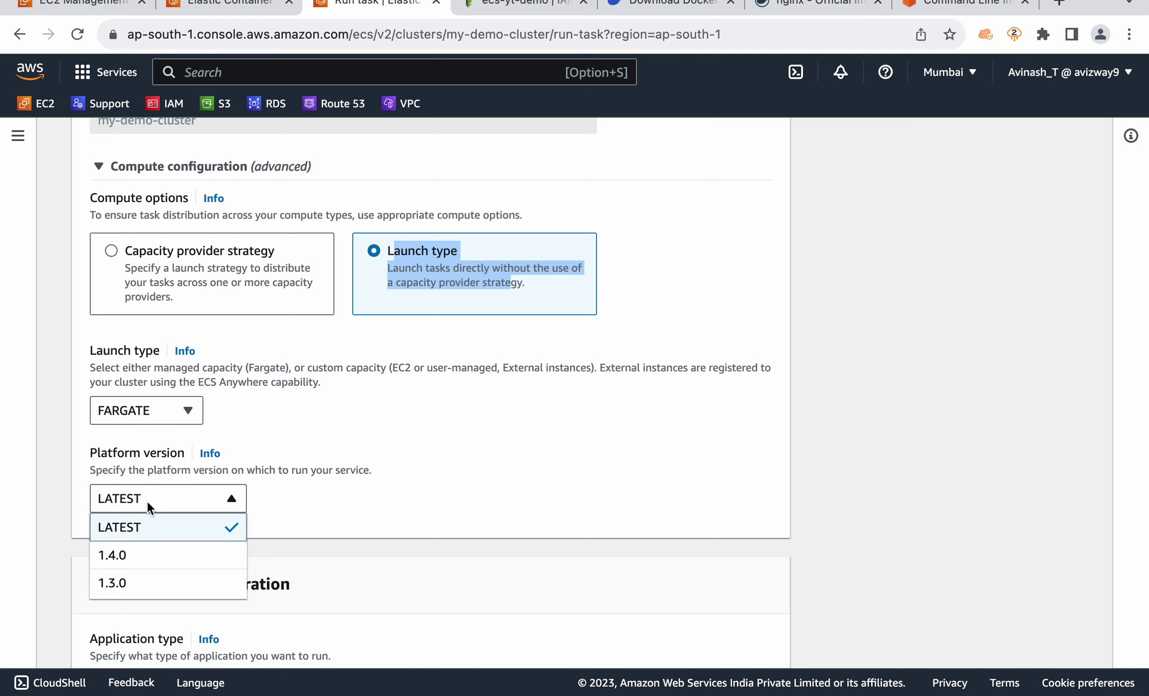
{"action": "left_click", "coordinate": [146, 501]}
{"action": "left_click", "coordinate": [243, 165]}
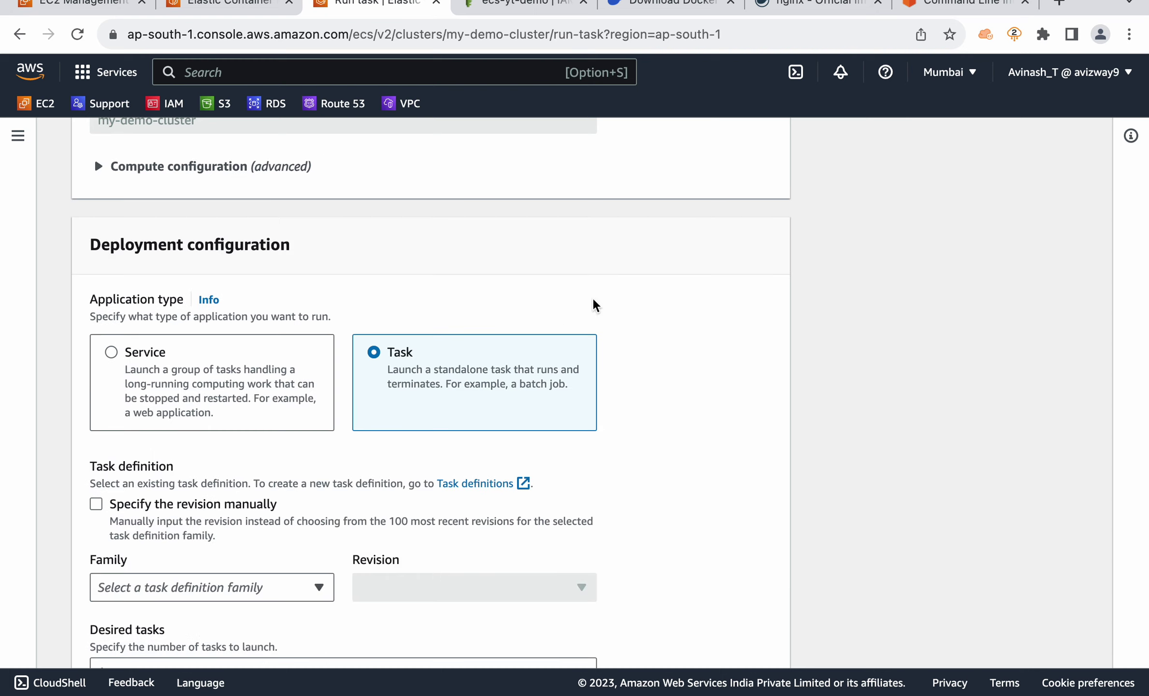
- Choose the mynginx task definition family with revision 1 (LATEST), keeping one desired task
{"action": "scroll", "coordinate": [691, 367], "scroll_direction": "down", "scroll_amount": 3}
{"action": "scroll", "coordinate": [794, 438], "scroll_direction": "down", "scroll_amount": 2}
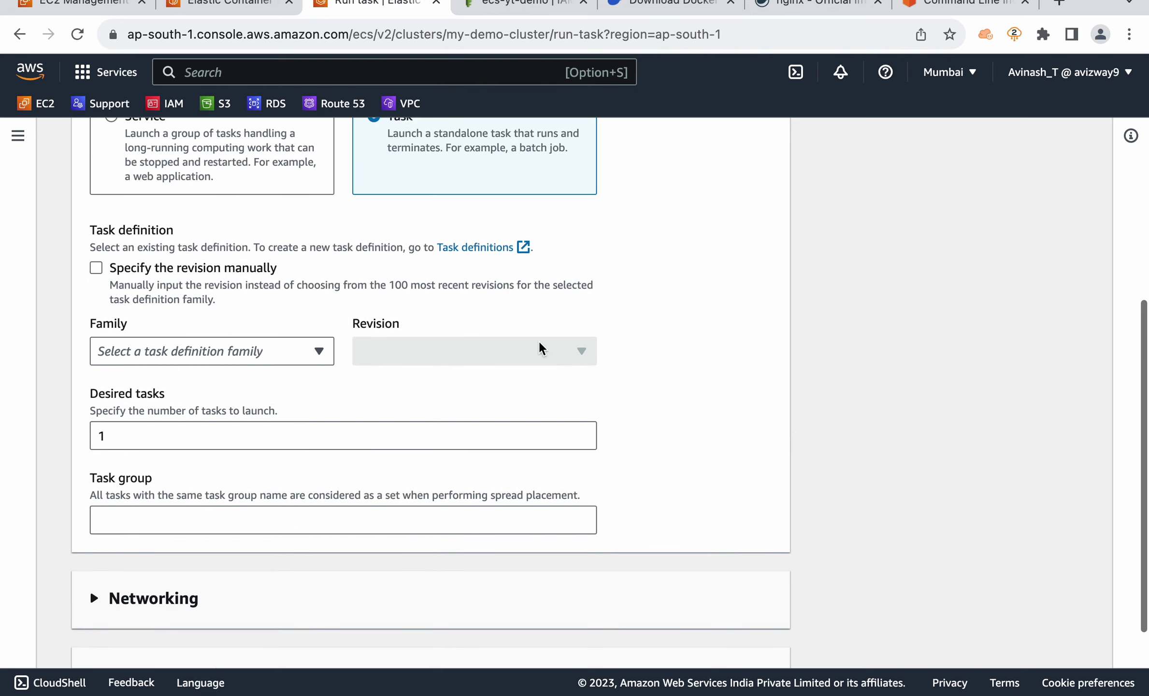
{"action": "left_click", "coordinate": [298, 351]}
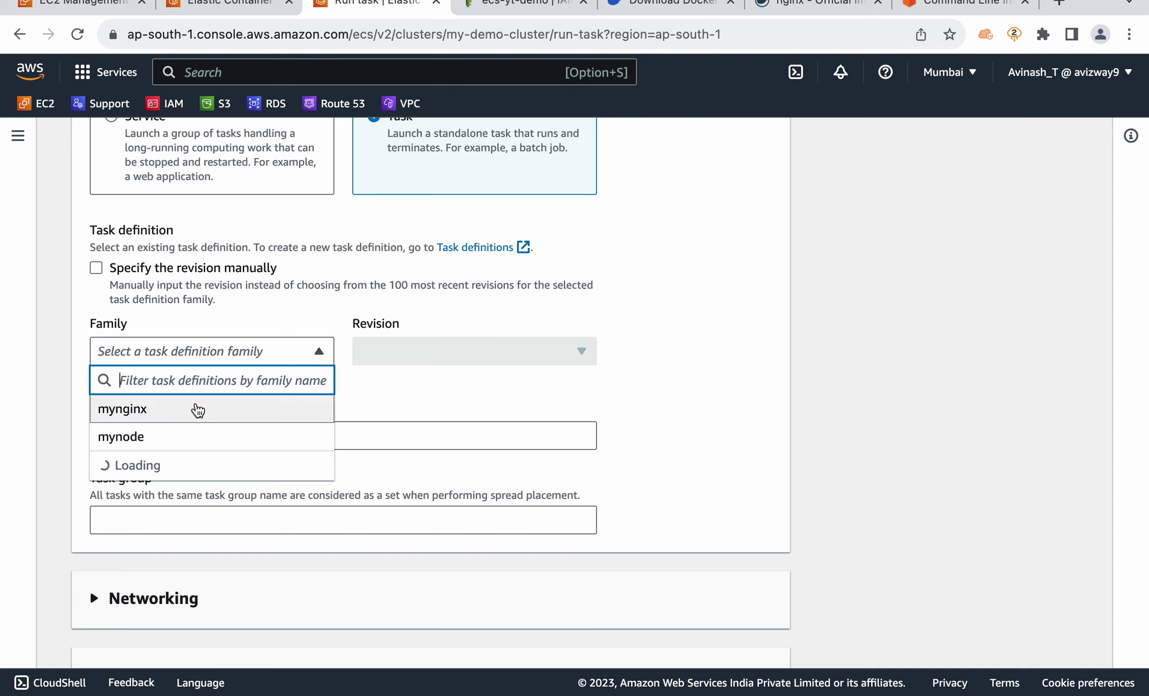
{"action": "left_click", "coordinate": [195, 408]}
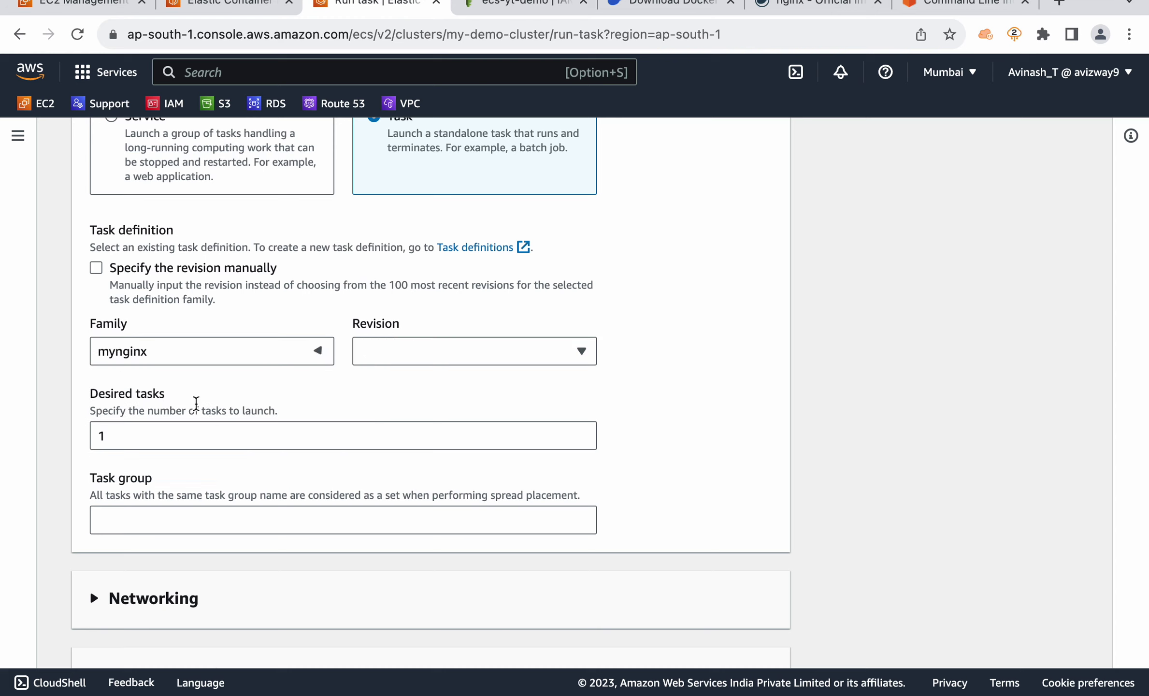
{"action": "left_click", "coordinate": [584, 361]}
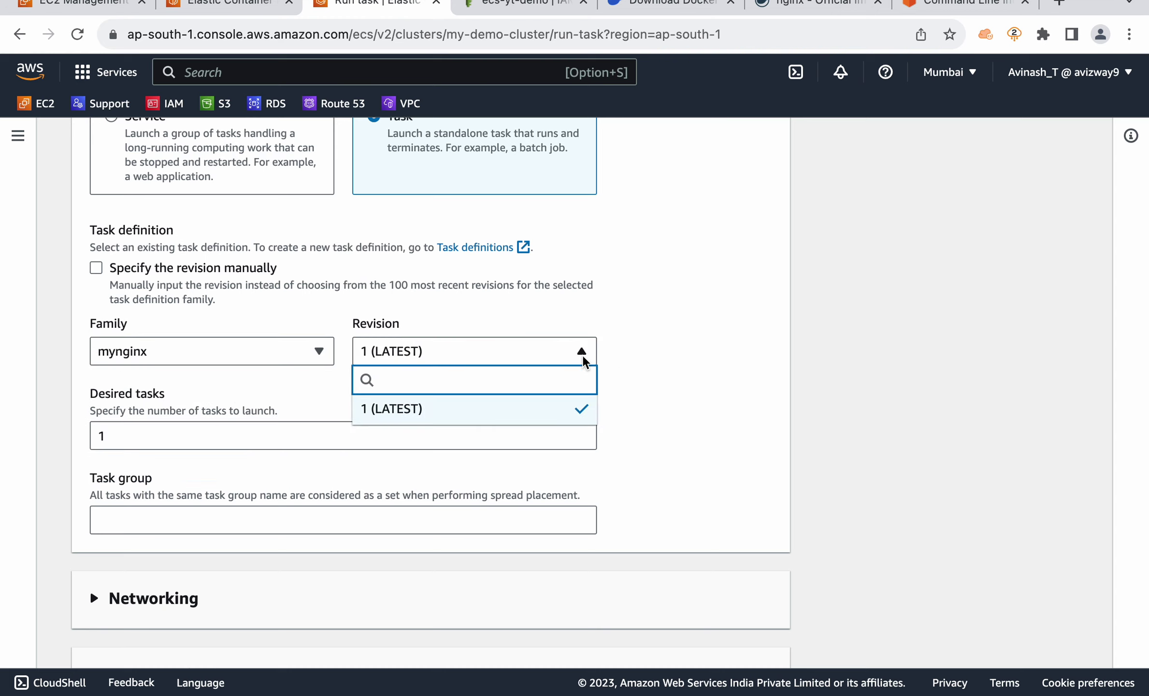
{"action": "left_click", "coordinate": [584, 361]}
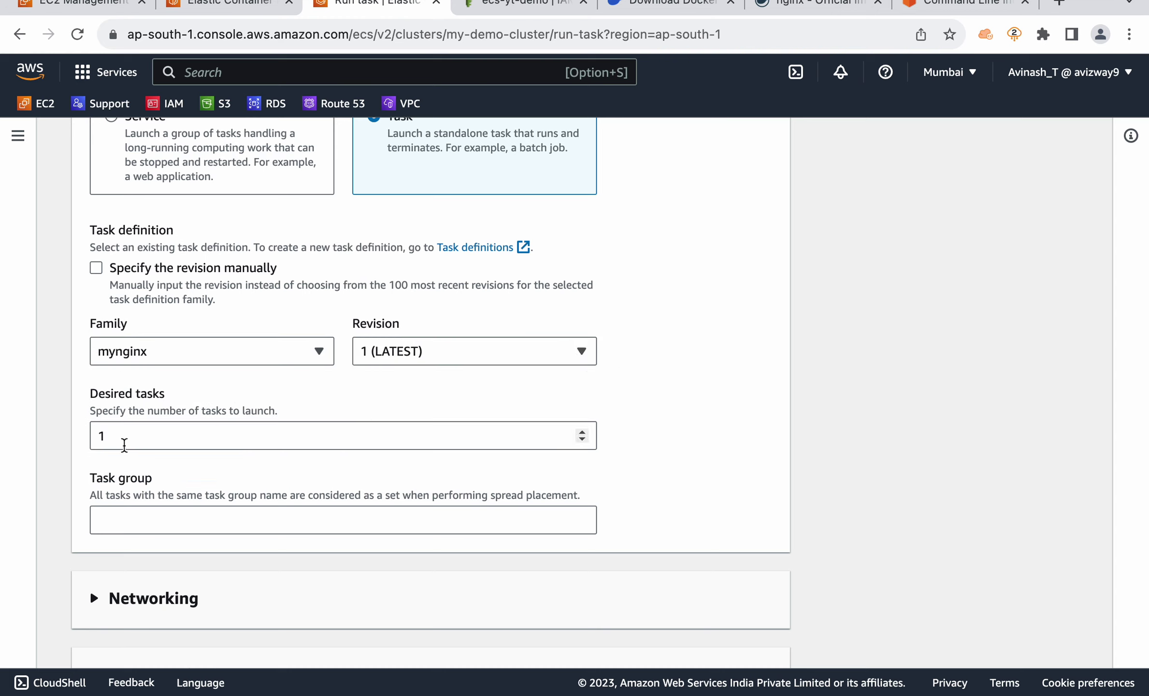
{"action": "double_click", "coordinate": [102, 436]}
{"action": "left_click", "coordinate": [864, 422]}
- Expand the task's networking settings and review the default VPC, its subnets and the security group options
{"action": "scroll", "coordinate": [865, 424], "scroll_direction": "down", "scroll_amount": 5}
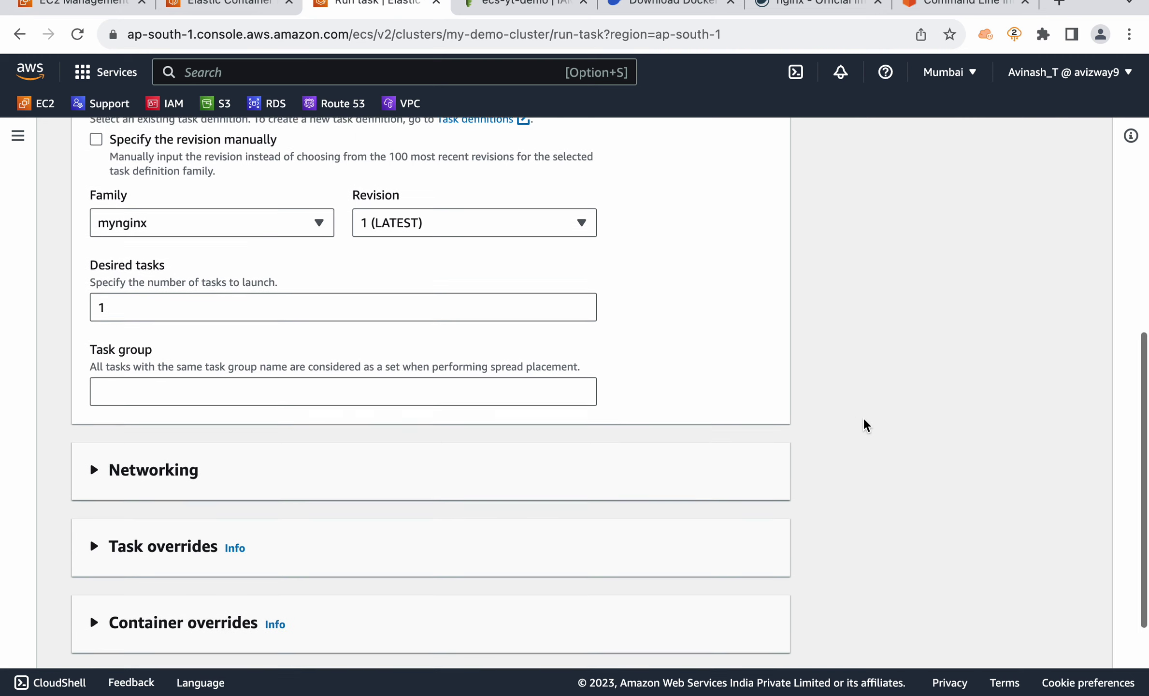
{"action": "left_click", "coordinate": [271, 326]}
{"action": "scroll", "coordinate": [270, 323], "scroll_direction": "down", "scroll_amount": 2}
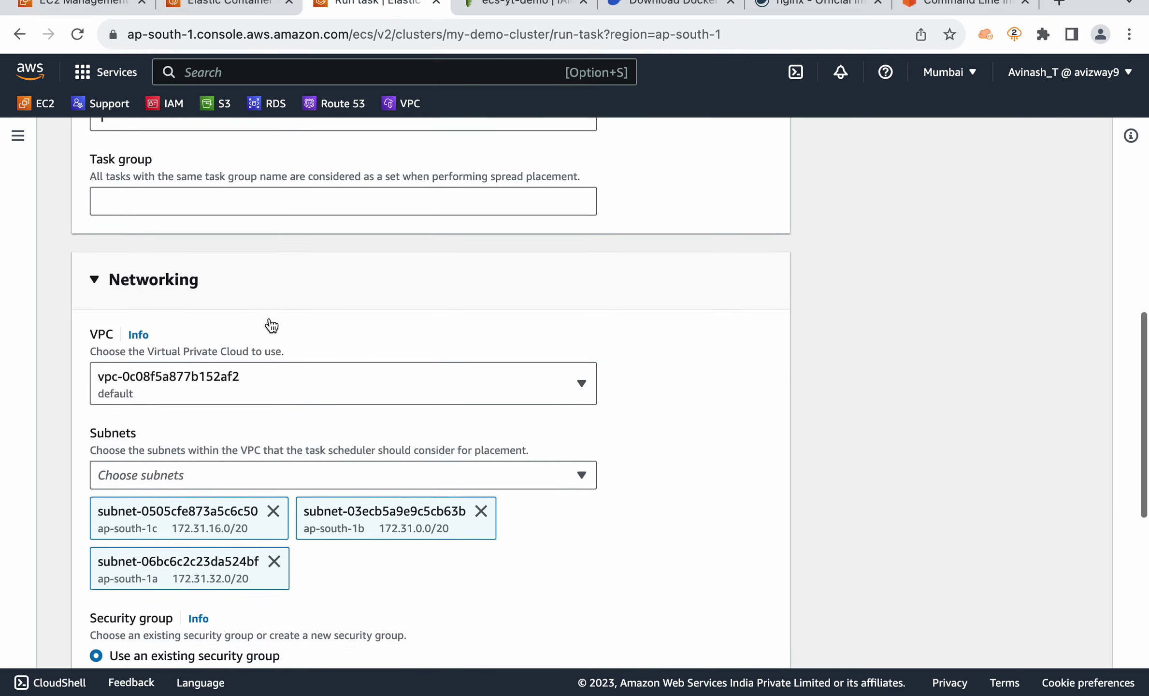
{"action": "left_click", "coordinate": [328, 333]}
{"action": "left_click", "coordinate": [329, 330]}
{"action": "scroll", "coordinate": [620, 375], "scroll_direction": "down", "scroll_amount": 2}
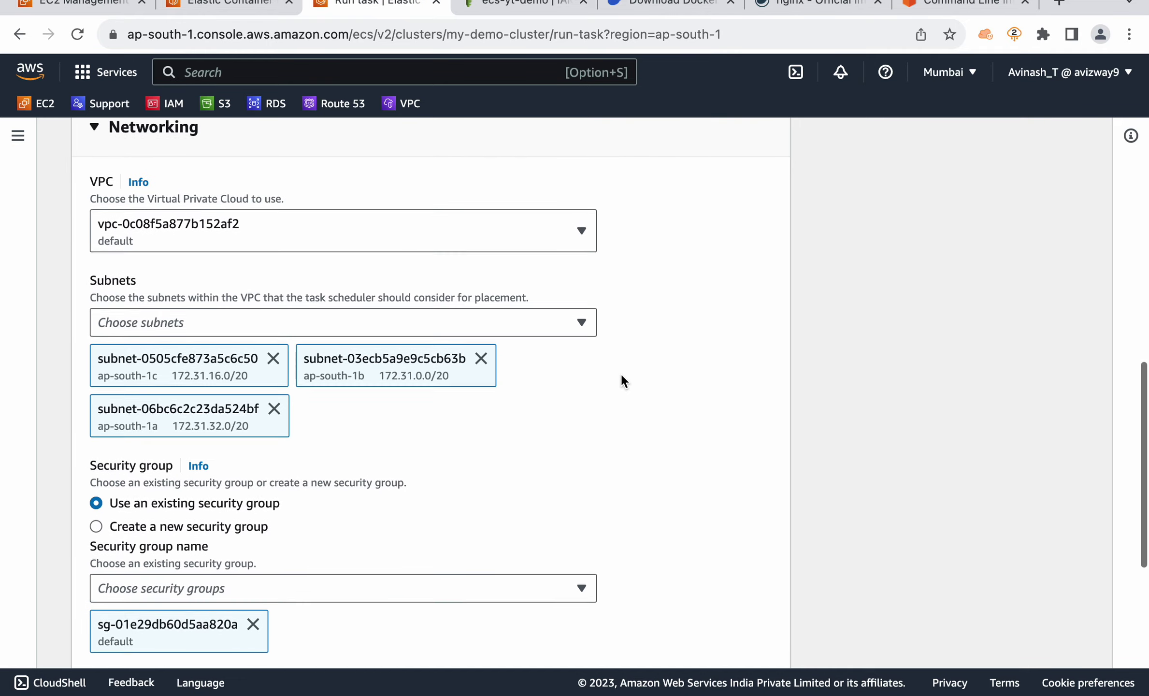
{"action": "scroll", "coordinate": [852, 385], "scroll_direction": "down", "scroll_amount": 2}
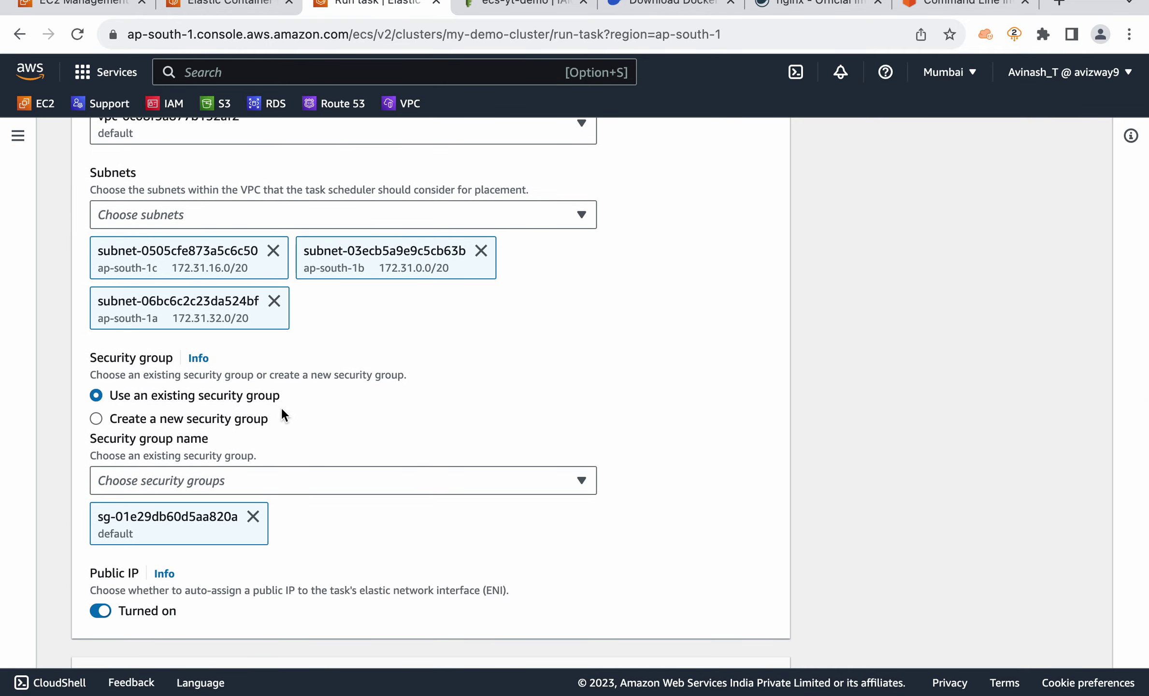
- Replace the task's default security group with the existing ECS-SG security group
{"action": "left_click_drag", "start_coordinate": [125, 396], "coordinate": [323, 395]}
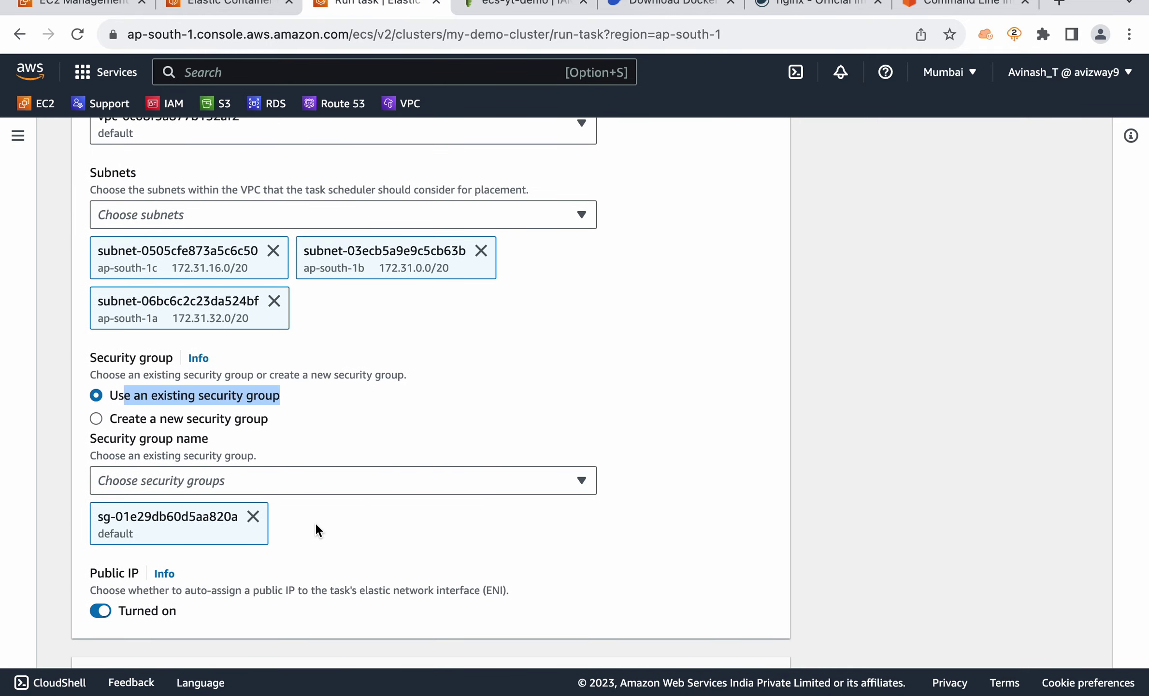
{"action": "left_click", "coordinate": [251, 518]}
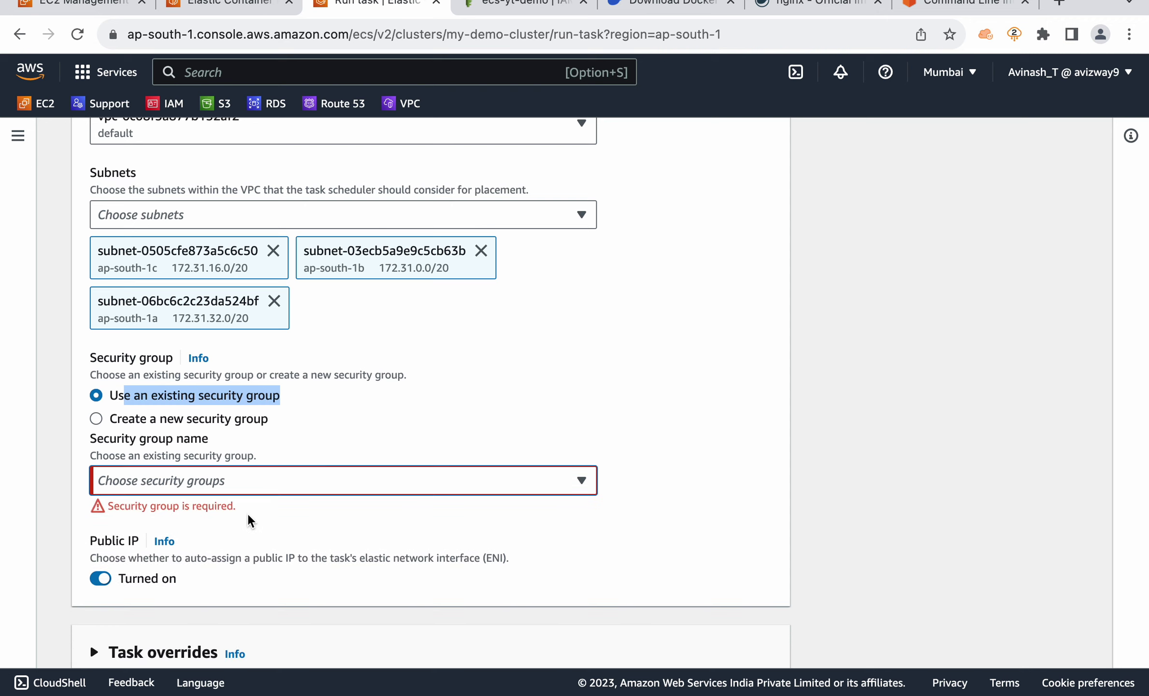
{"action": "left_click", "coordinate": [251, 483]}
{"action": "type", "text": "ecs"}
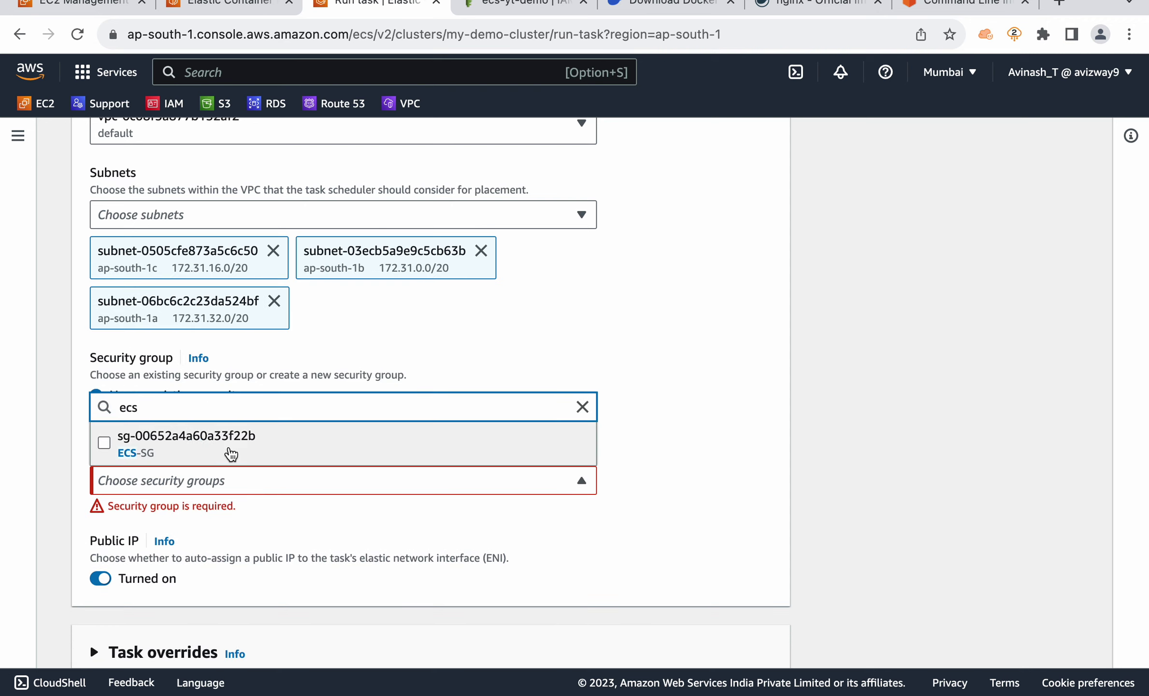
{"action": "left_click", "coordinate": [244, 441]}
{"action": "left_click", "coordinate": [840, 469]}
{"action": "scroll", "coordinate": [834, 469], "scroll_direction": "down", "scroll_amount": 3}
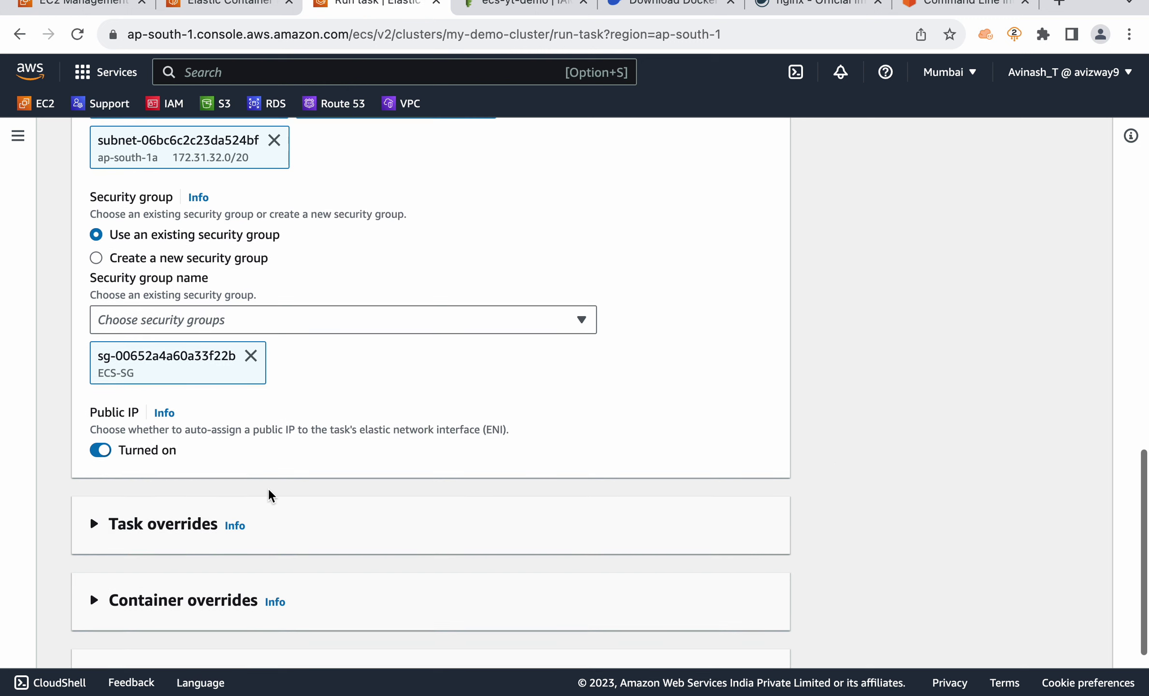
- Keep the task's public IP turned on with the ECS-SG security group and create the mynginx task
{"action": "left_click_drag", "start_coordinate": [203, 449], "coordinate": [95, 411]}
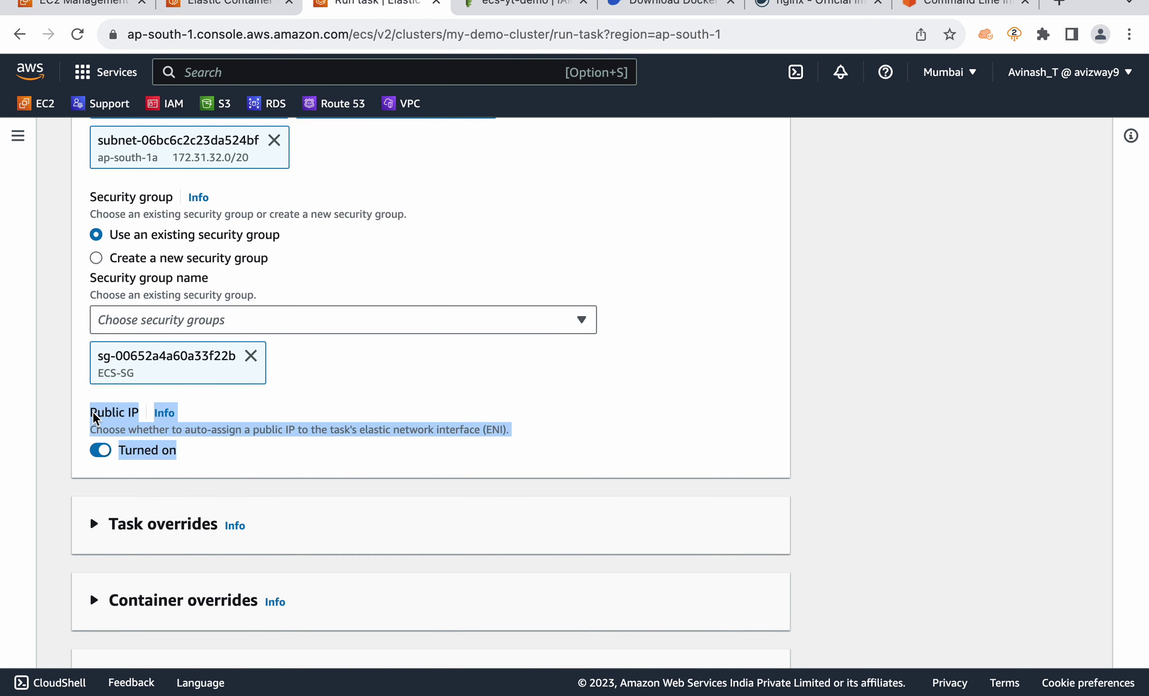
{"action": "left_click", "coordinate": [865, 441]}
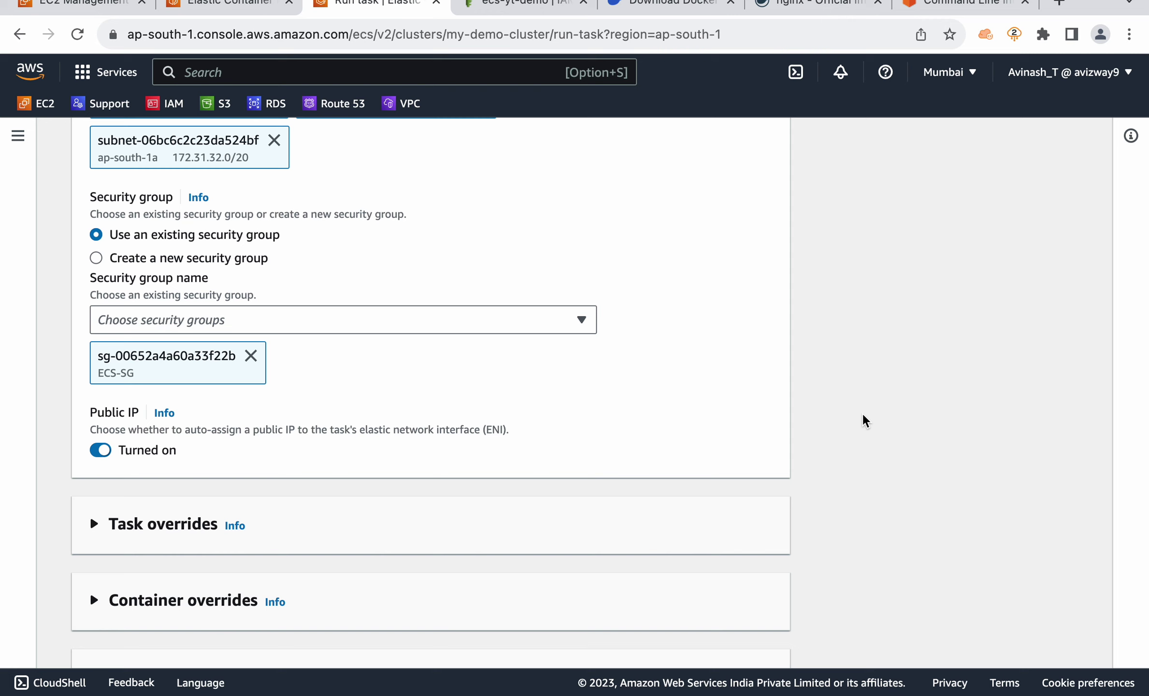
{"action": "scroll", "coordinate": [865, 420], "scroll_direction": "down", "scroll_amount": 3}
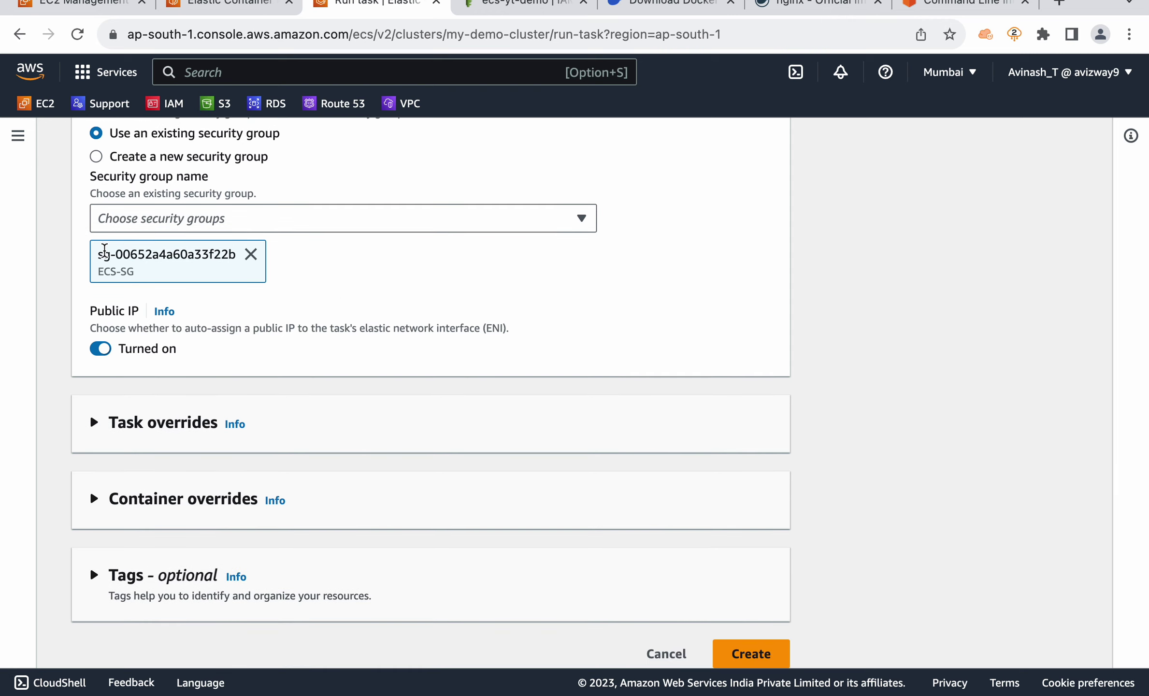
{"action": "mouse_move", "coordinate": [91, 254]}
{"action": "left_mouse_down"}
{"action": "mouse_move", "coordinate": [144, 272]}
{"action": "mouse_move", "coordinate": [109, 256]}
{"action": "left_mouse_up"}
{"action": "left_click", "coordinate": [142, 268]}
{"action": "left_click", "coordinate": [835, 357]}
{"action": "left_click_drag", "start_coordinate": [213, 356], "coordinate": [95, 310]}
{"action": "left_click", "coordinate": [850, 404]}
{"action": "scroll", "coordinate": [841, 410], "scroll_direction": "down", "scroll_amount": 1}
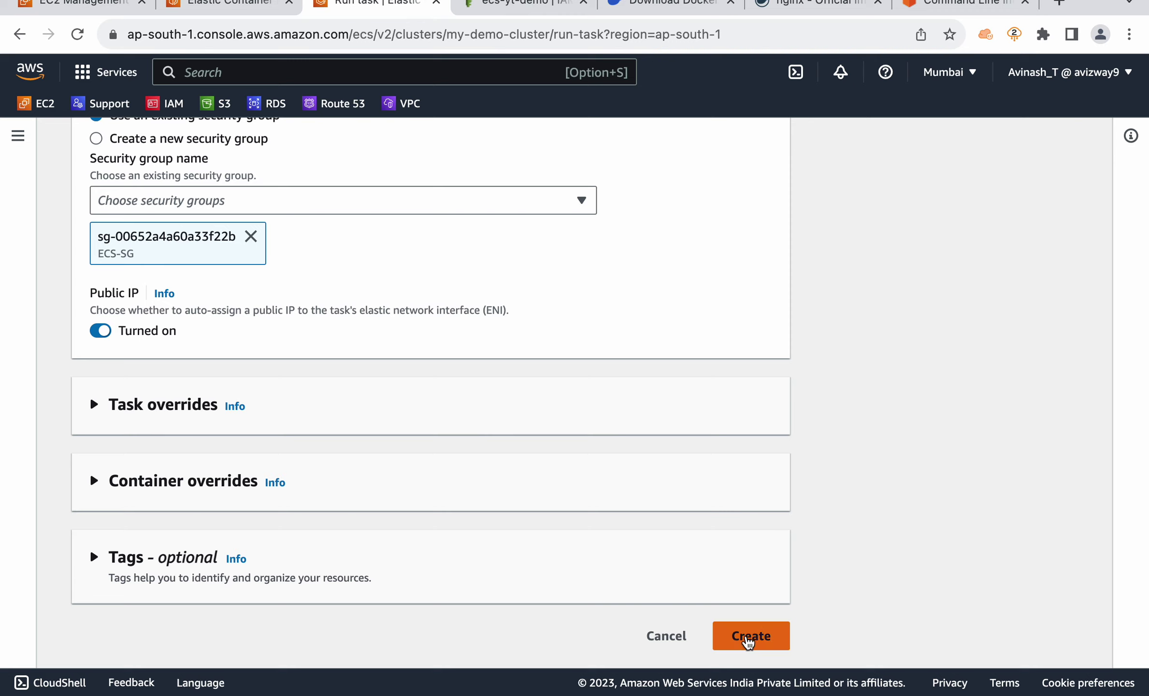
{"action": "left_click", "coordinate": [748, 634]}
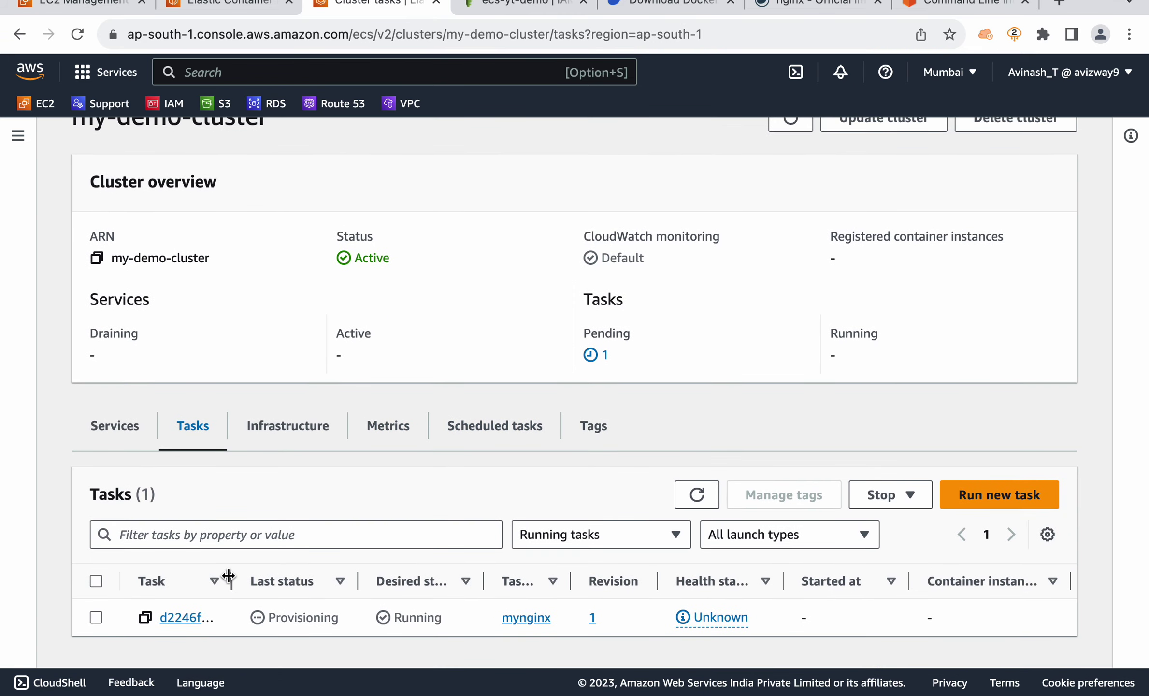
- Widen the task list's Task column, open the launched mynginx task, collapse its container details and check its last status
{"action": "left_click_drag", "start_coordinate": [232, 581], "coordinate": [355, 580]}
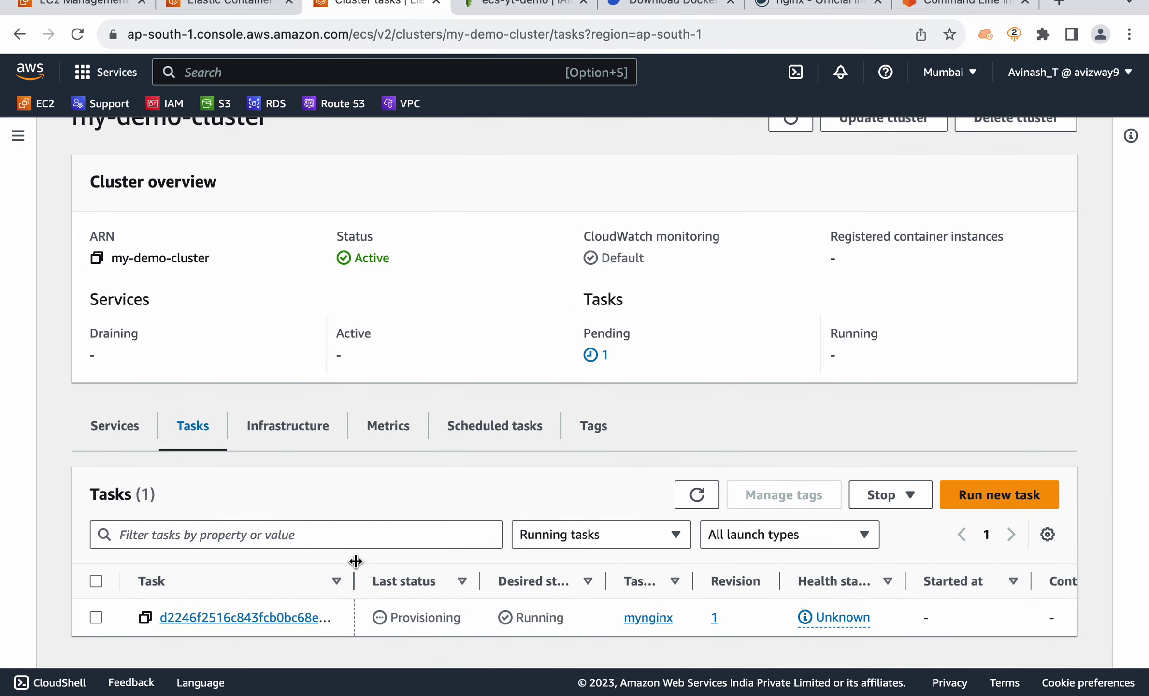
{"action": "left_click", "coordinate": [247, 620]}
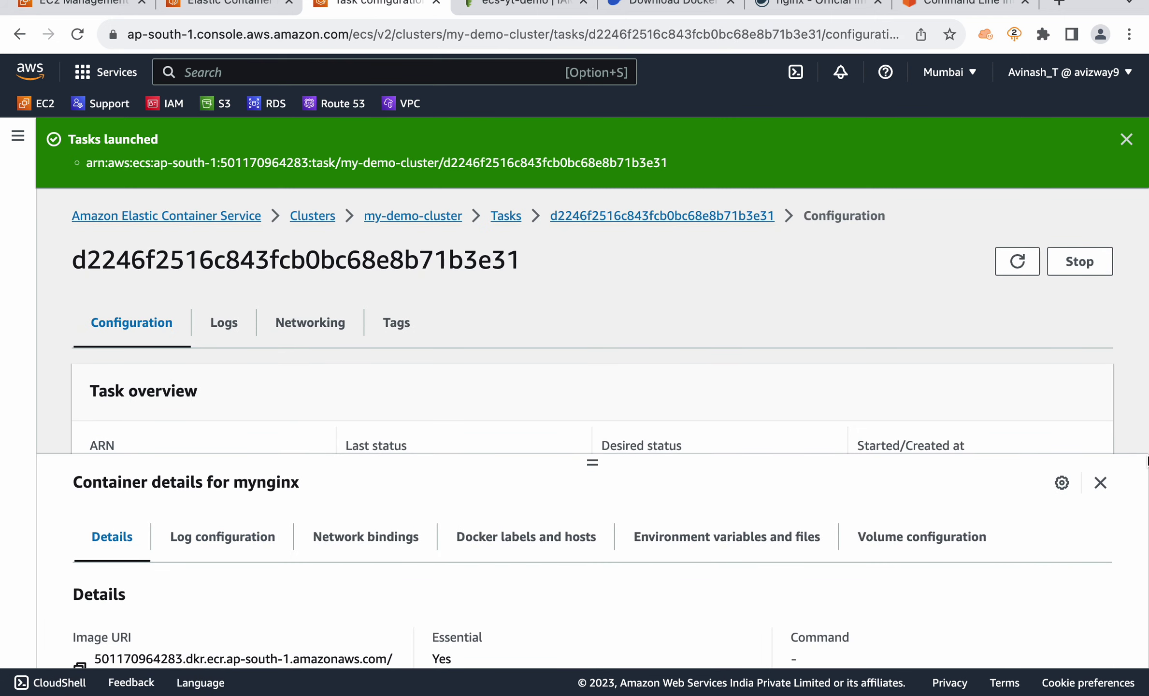
{"action": "left_click", "coordinate": [1101, 482]}
{"action": "scroll", "coordinate": [569, 390], "scroll_direction": "down", "scroll_amount": 4}
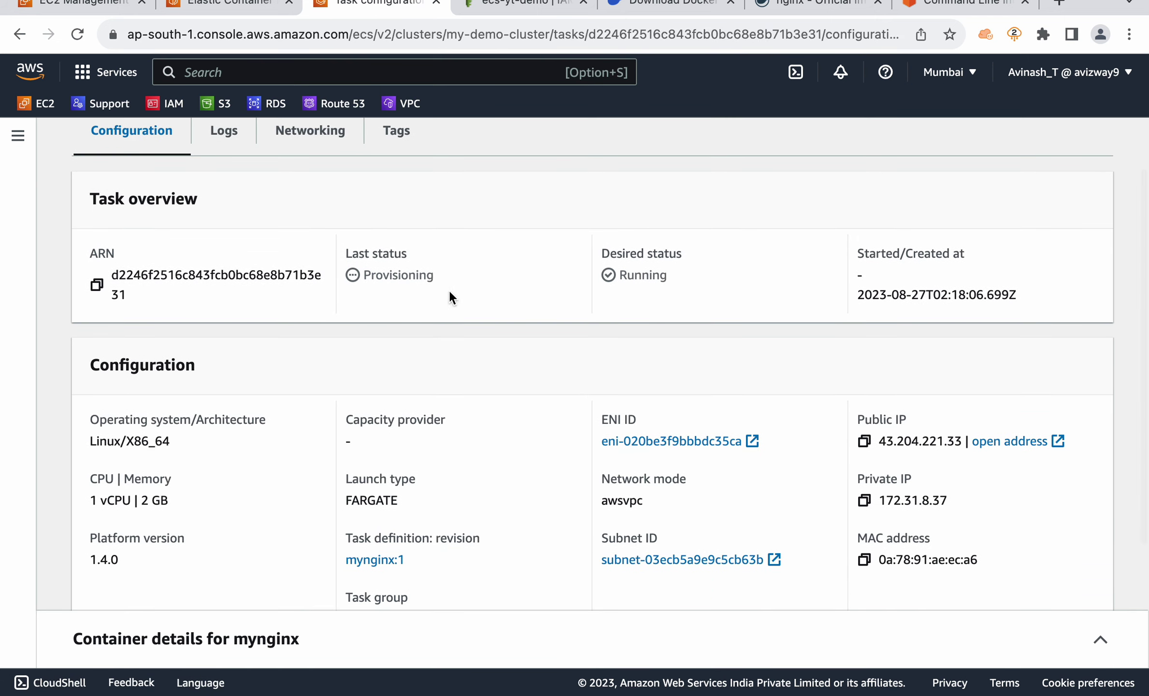
{"action": "triple_click", "coordinate": [482, 277]}
{"action": "left_click", "coordinate": [482, 277]}
{"action": "scroll", "coordinate": [657, 227], "scroll_direction": "up", "scroll_amount": 3}
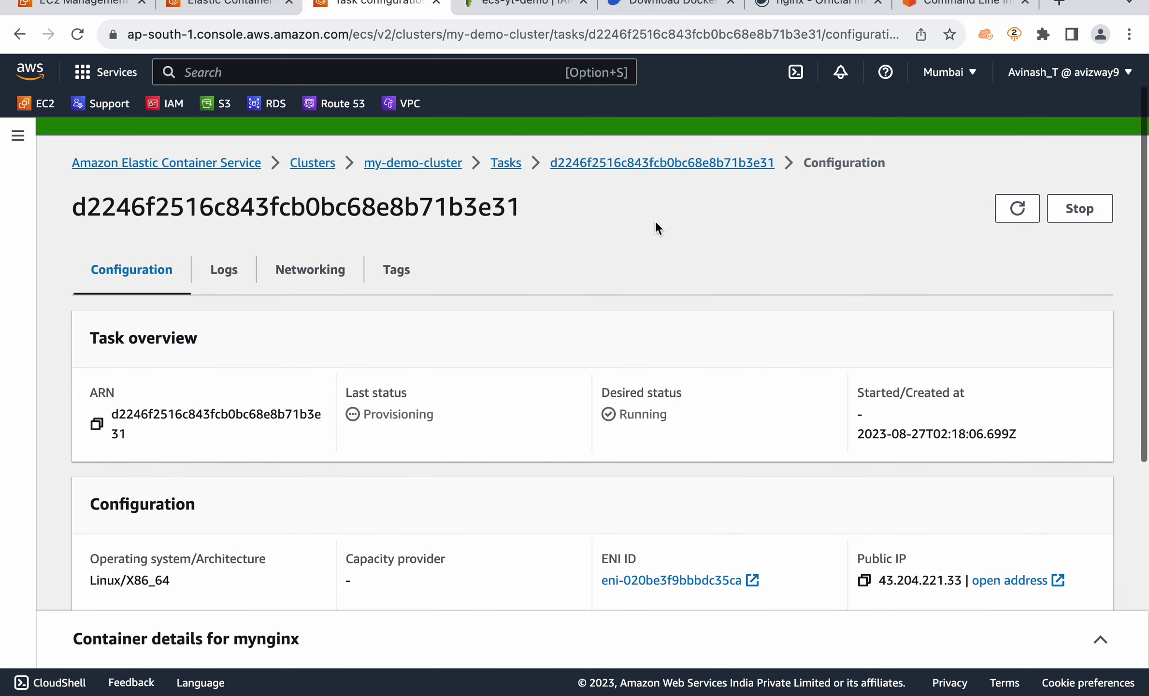
- Refresh the mynginx task's details repeatedly to check its last status, and dismiss the launch notification
{"action": "left_click", "coordinate": [1013, 212]}
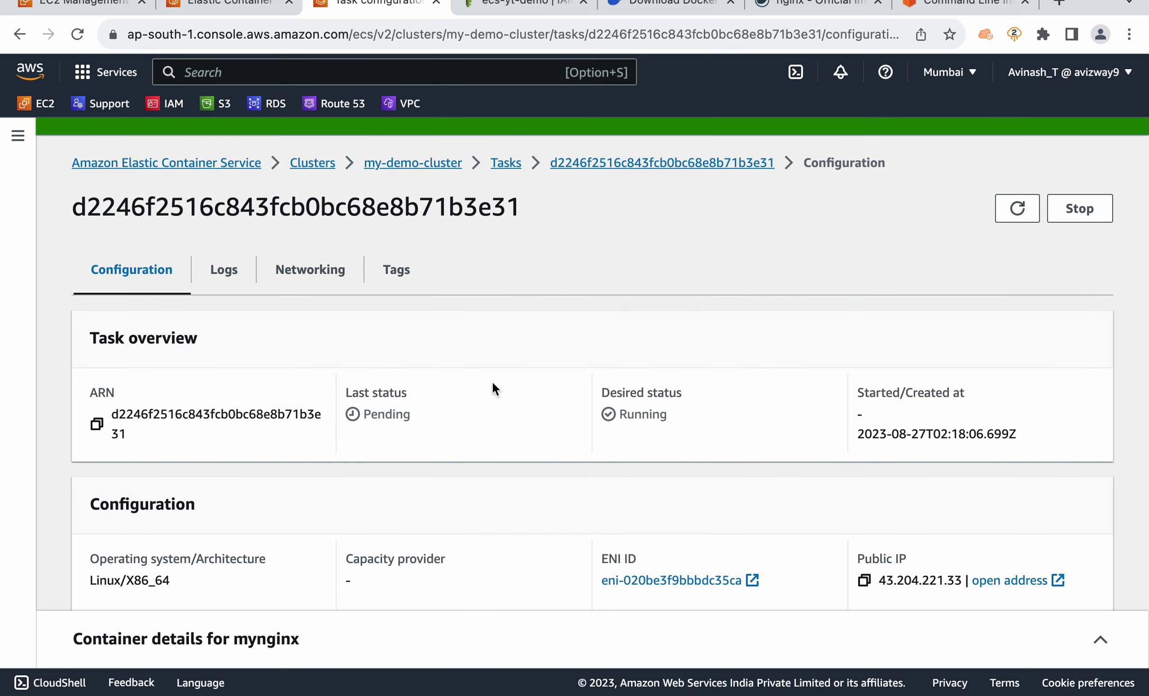
{"action": "left_click_drag", "start_coordinate": [424, 428], "coordinate": [341, 398]}
{"action": "left_click", "coordinate": [1017, 208]}
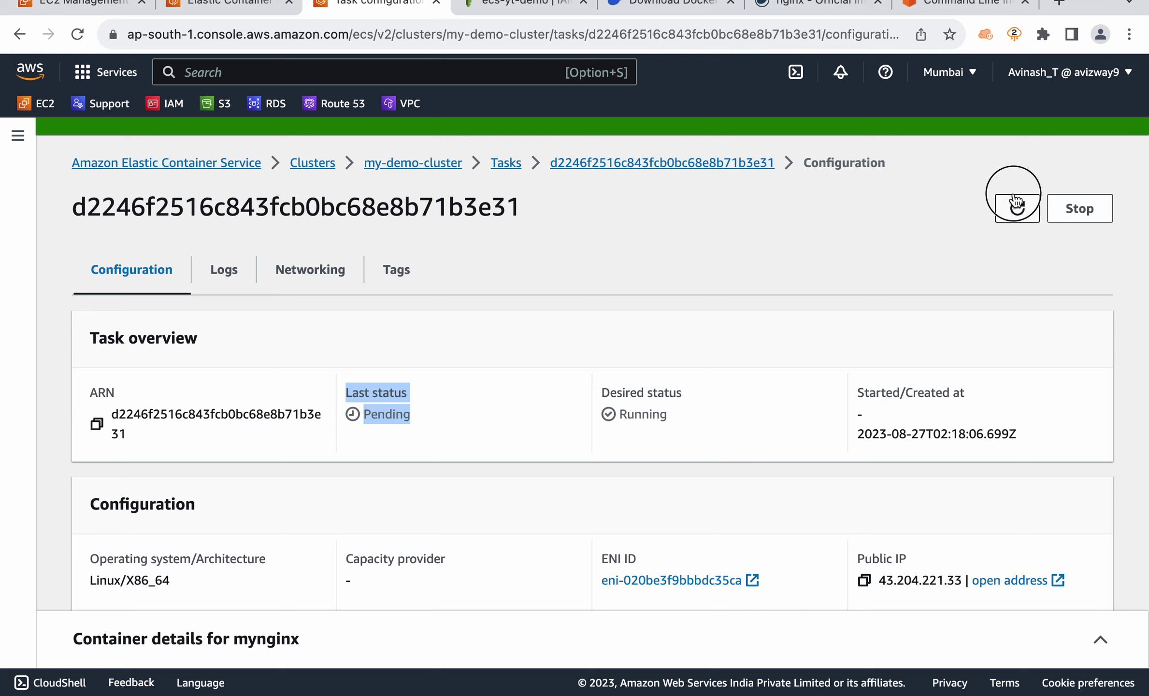
{"action": "left_click", "coordinate": [496, 404]}
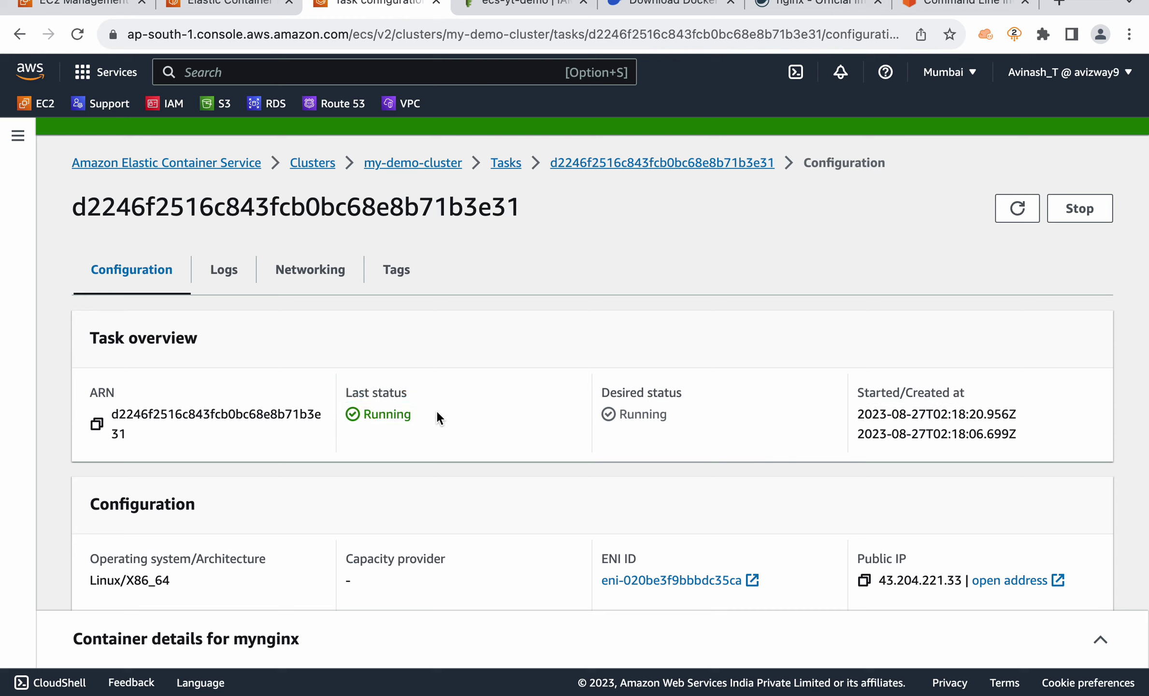
{"action": "left_click", "coordinate": [1017, 212]}
{"action": "double_click", "coordinate": [432, 414]}
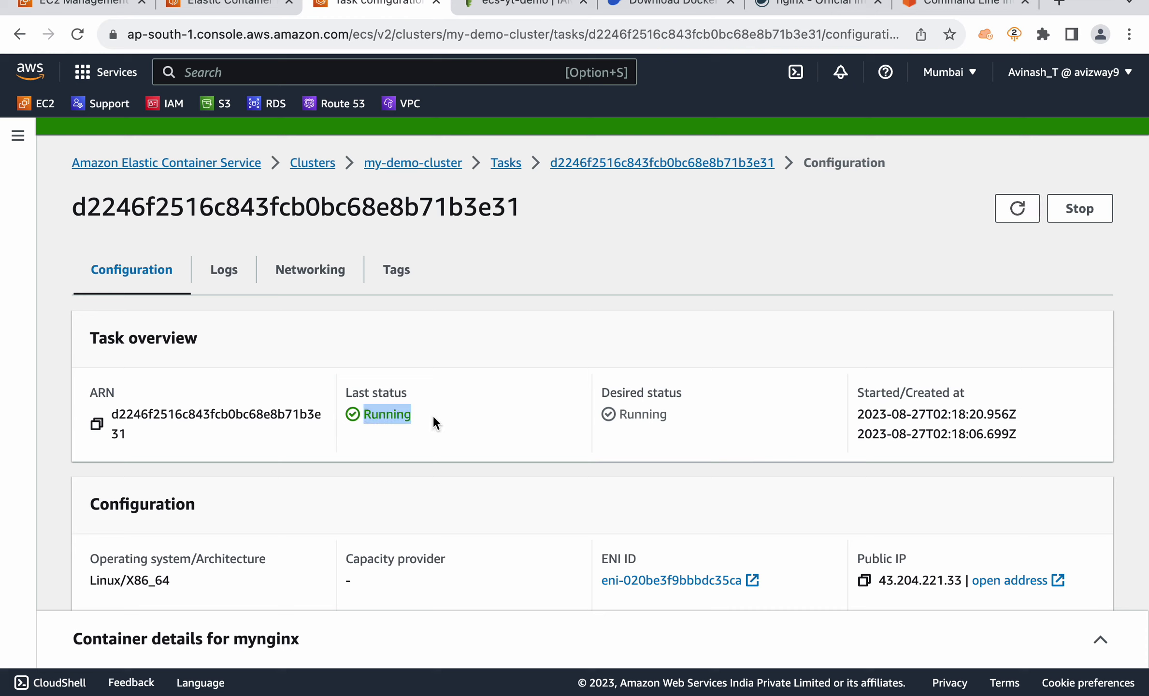
{"action": "left_click", "coordinate": [1022, 212]}
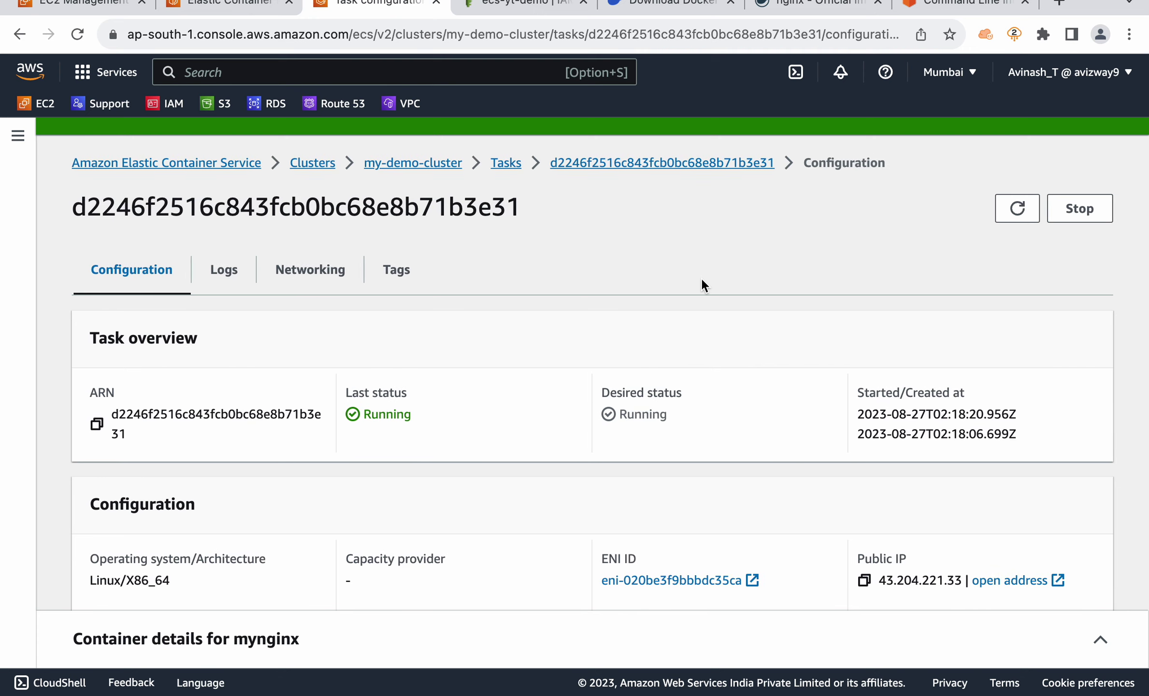
{"action": "key", "text": "ctrl+Left"}
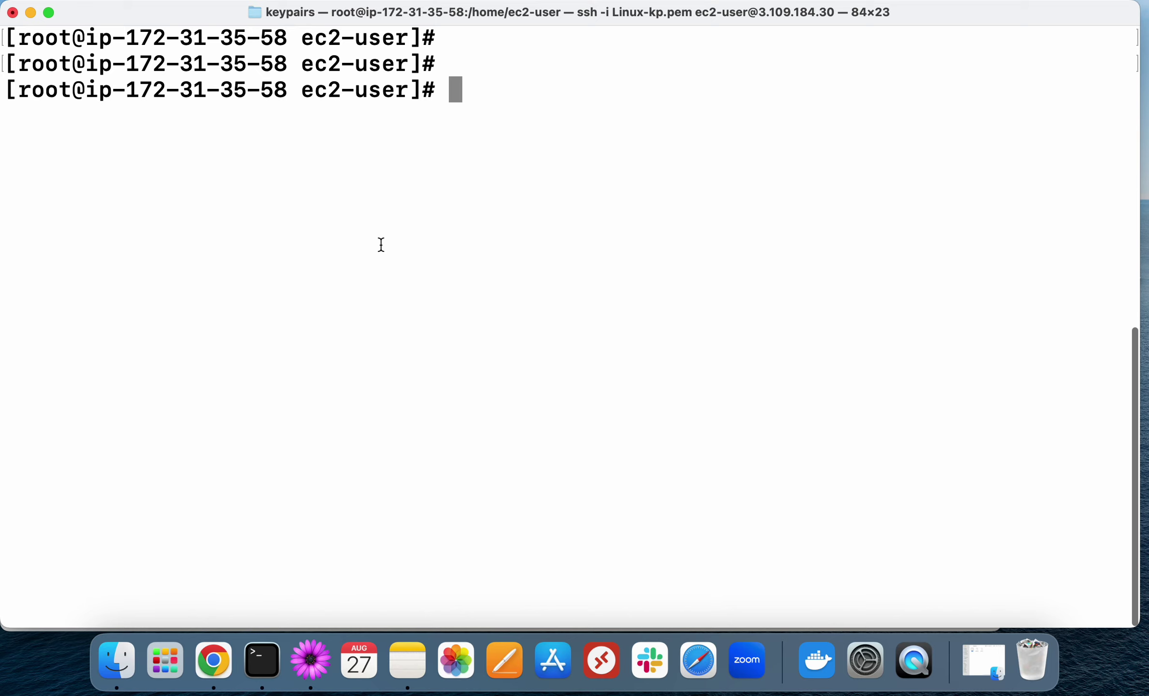
{"action": "key", "text": "ctrl+Right"}
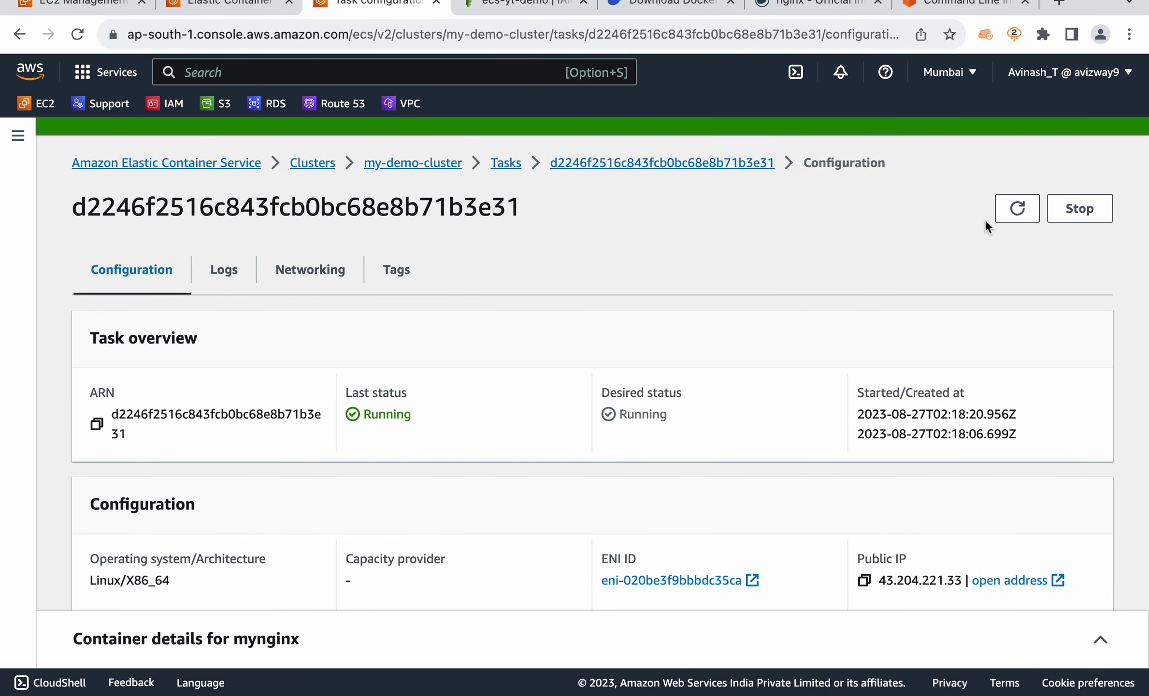
{"action": "left_click", "coordinate": [1008, 212]}
{"action": "left_click", "coordinate": [1122, 153]}
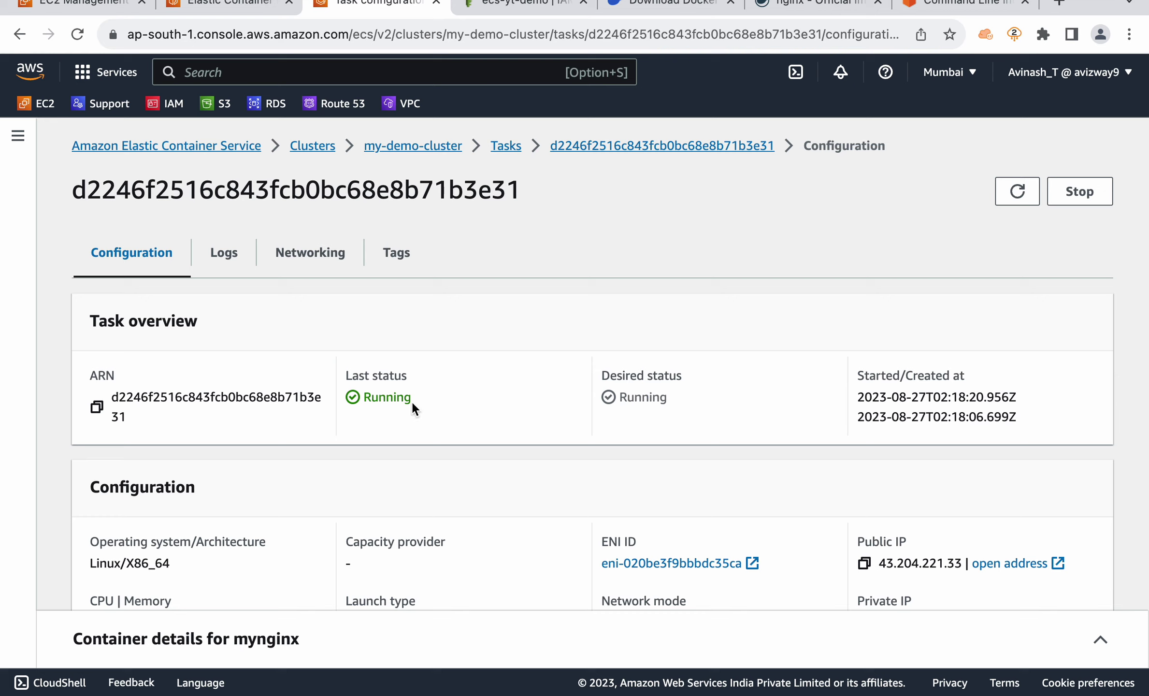
- Copy the mynginx task's public IP and load it in a new browser tab to check the served webpage
{"action": "double_click", "coordinate": [388, 400]}
{"action": "scroll", "coordinate": [388, 397], "scroll_direction": "down", "scroll_amount": 3}
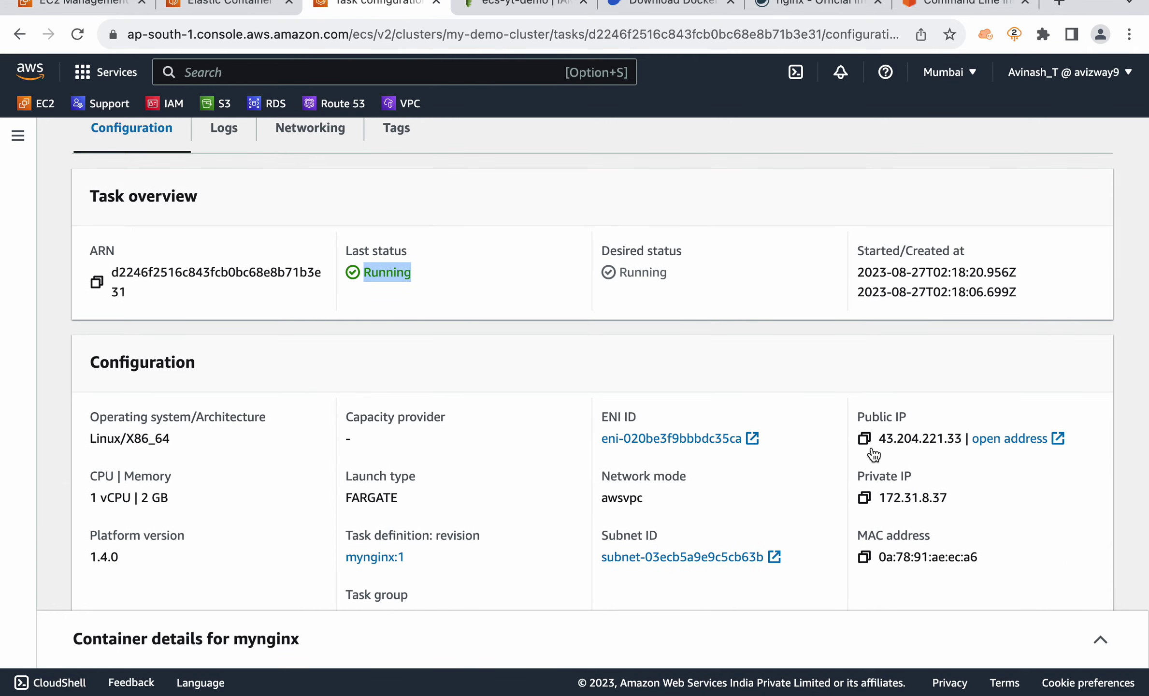
{"action": "left_click", "coordinate": [865, 439]}
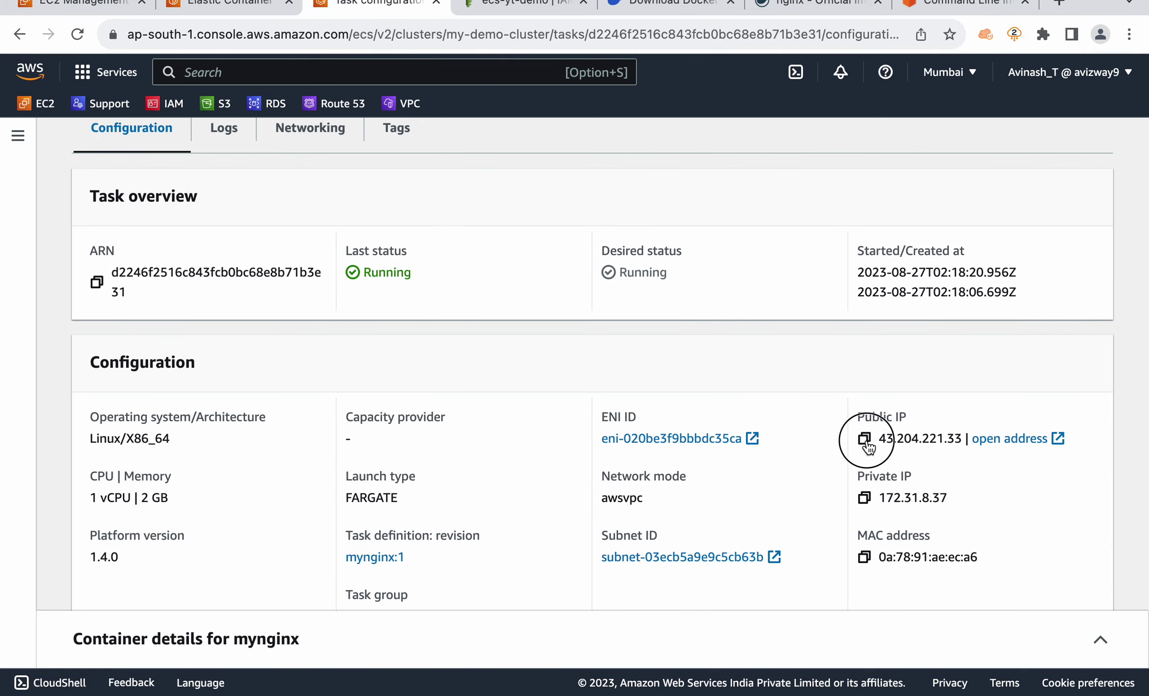
{"action": "left_click", "coordinate": [1057, 3]}
{"action": "key", "text": "super+v"}
{"action": "key", "text": "Return"}
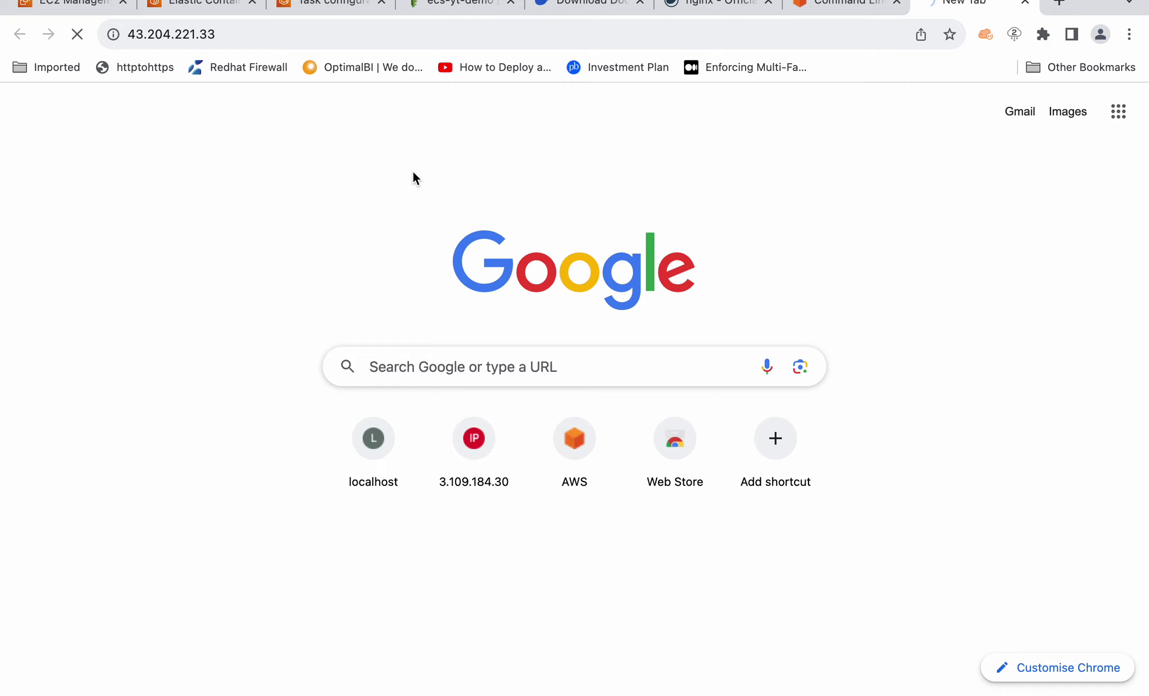
{"action": "triple_click", "coordinate": [184, 84]}
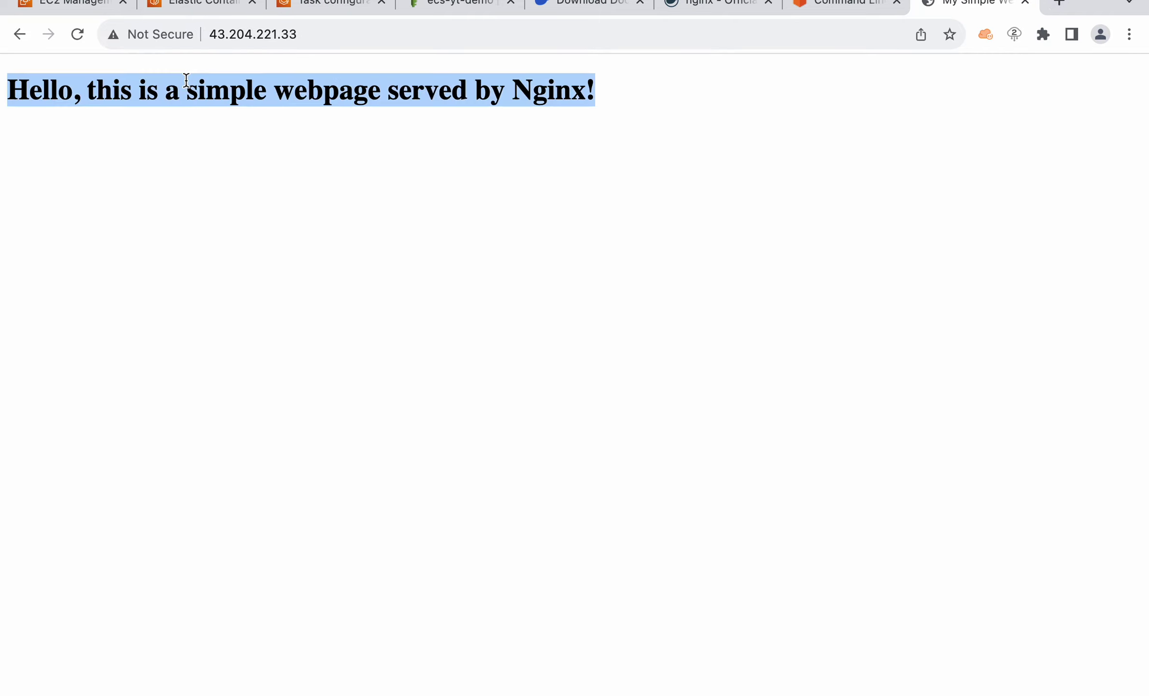
{"action": "left_click", "coordinate": [269, 165]}
{"action": "triple_click", "coordinate": [237, 99]}
{"action": "left_click", "coordinate": [261, 154]}
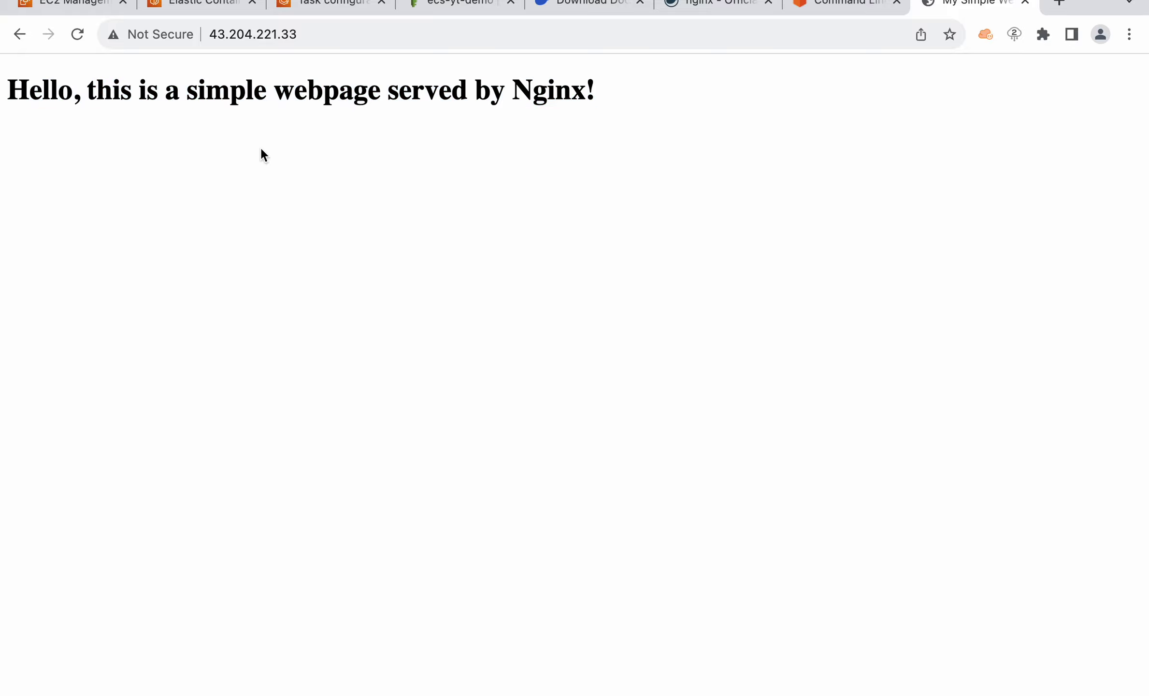
- Close the webpage, return to the tasks of my-demo-cluster, and stop the selected mynginx task
{"action": "left_click", "coordinate": [1025, 3]}
{"action": "scroll", "coordinate": [420, 251], "scroll_direction": "up", "scroll_amount": 3}
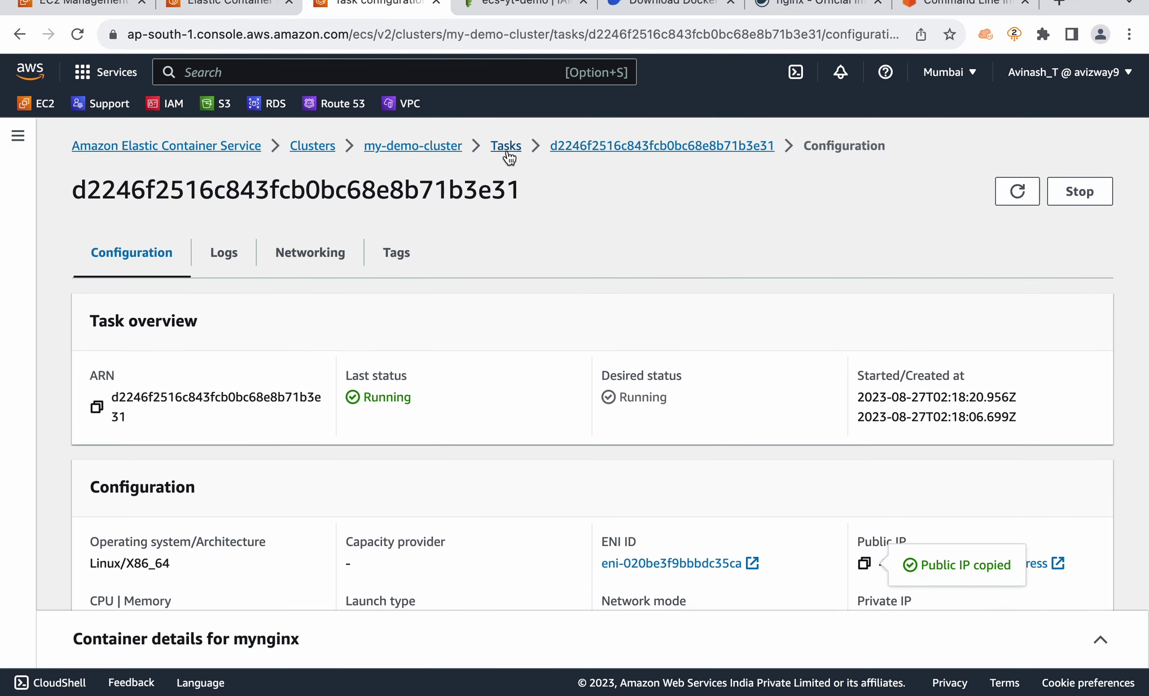
{"action": "left_click", "coordinate": [507, 150]}
{"action": "scroll", "coordinate": [365, 349], "scroll_direction": "down", "scroll_amount": 3}
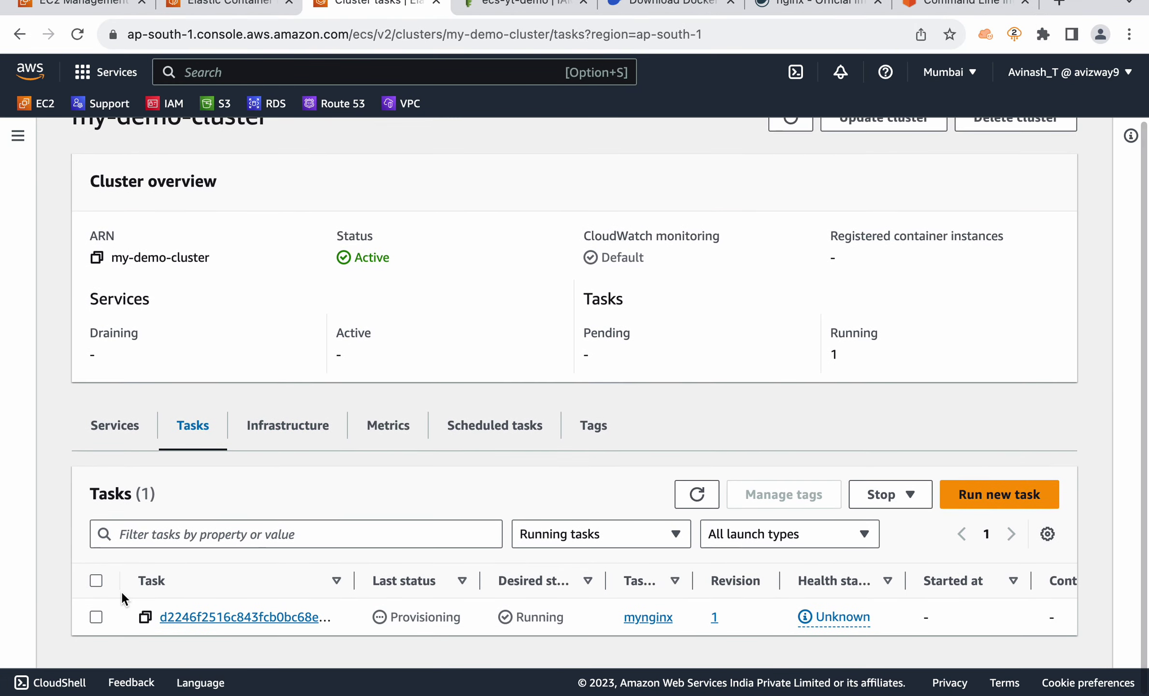
{"action": "left_click", "coordinate": [96, 617]}
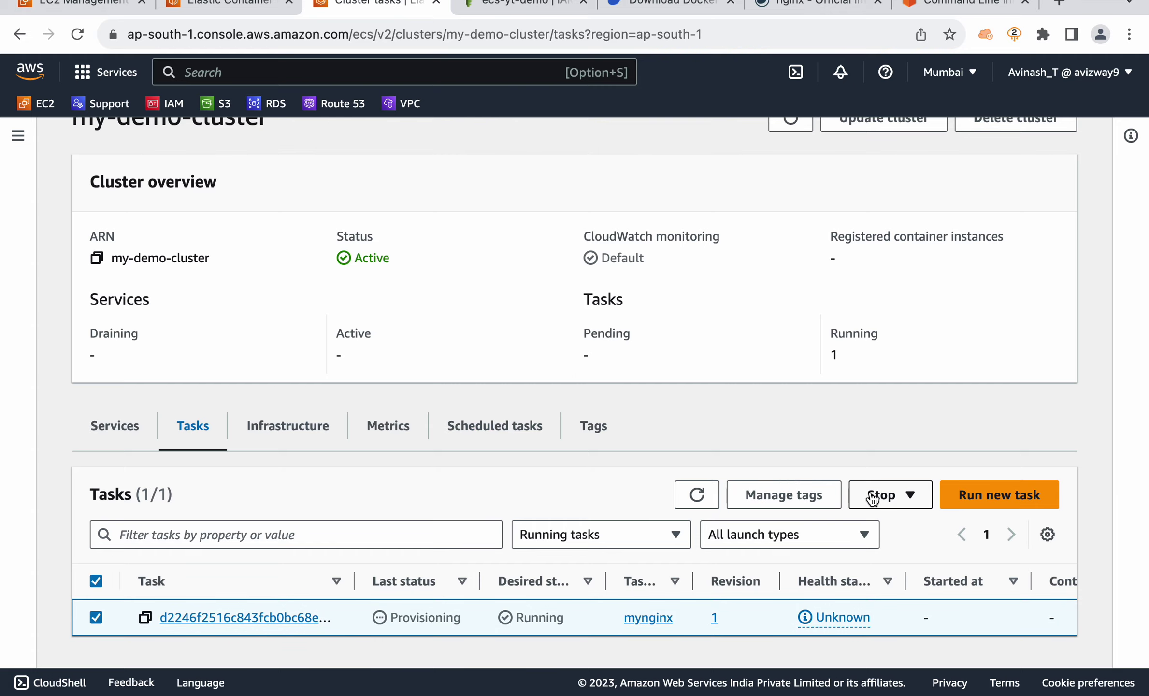
{"action": "left_click", "coordinate": [887, 500]}
{"action": "left_click", "coordinate": [887, 523]}
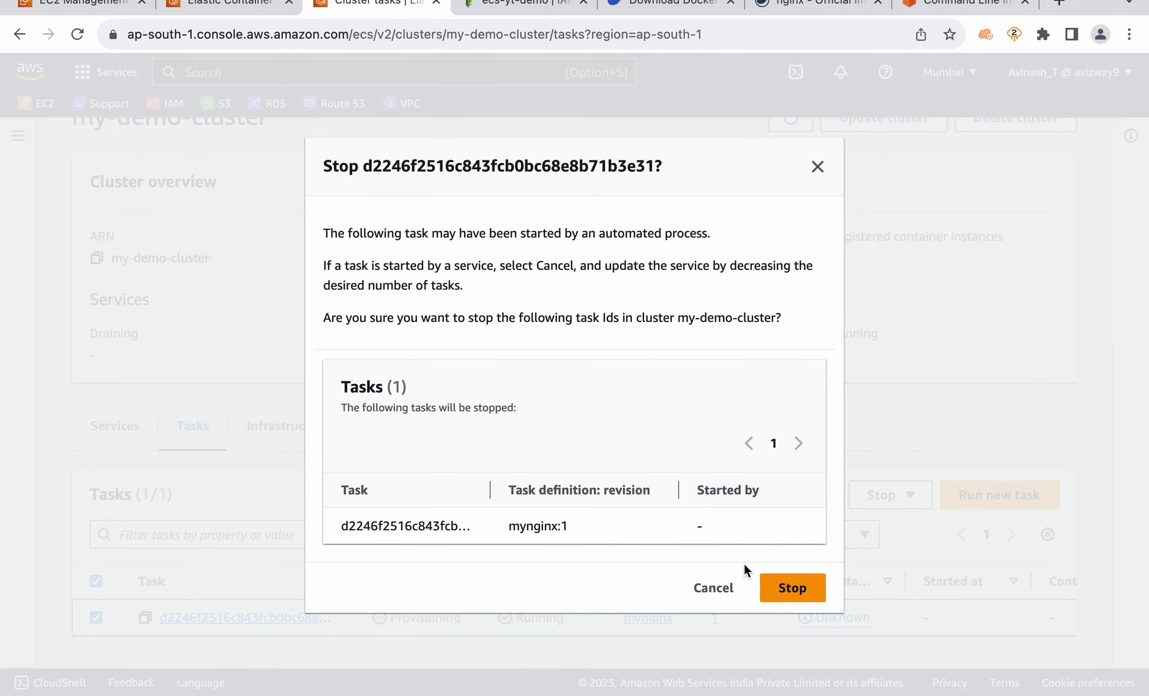
{"action": "left_click", "coordinate": [787, 586]}
{"action": "left_click", "coordinate": [1098, 141]}
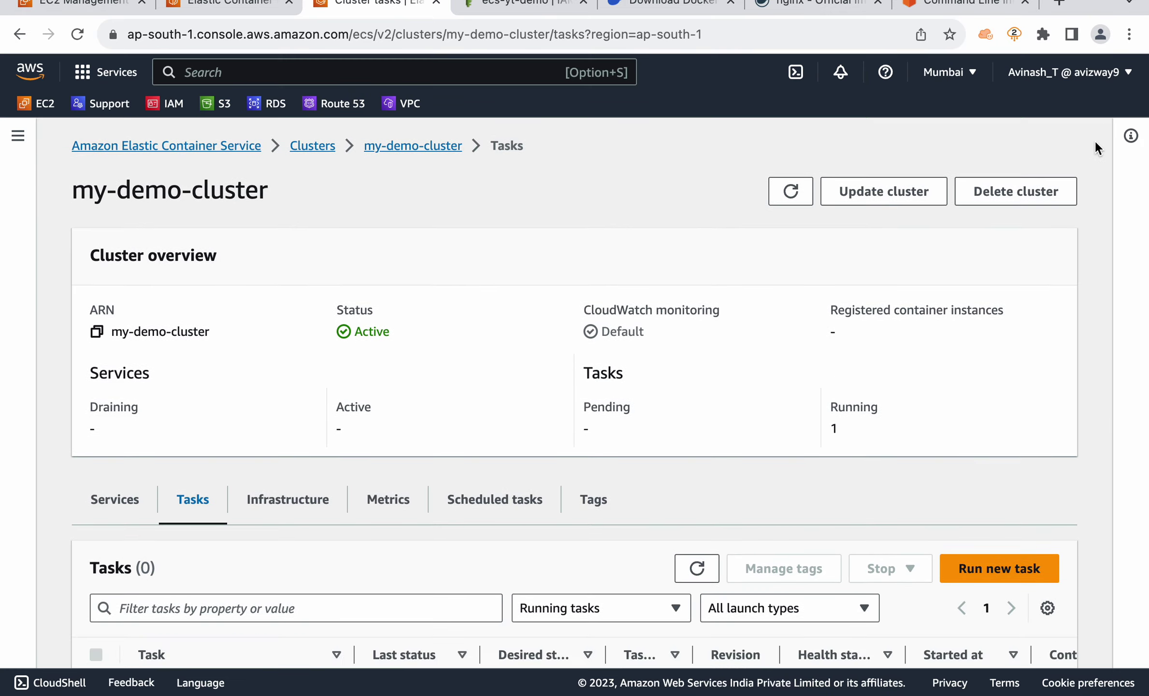
- Start running a new task on my-demo-cluster, keeping the FARGATE launch type, LATEST platform version and Task application type
{"action": "scroll", "coordinate": [715, 369], "scroll_direction": "down", "scroll_amount": 3}
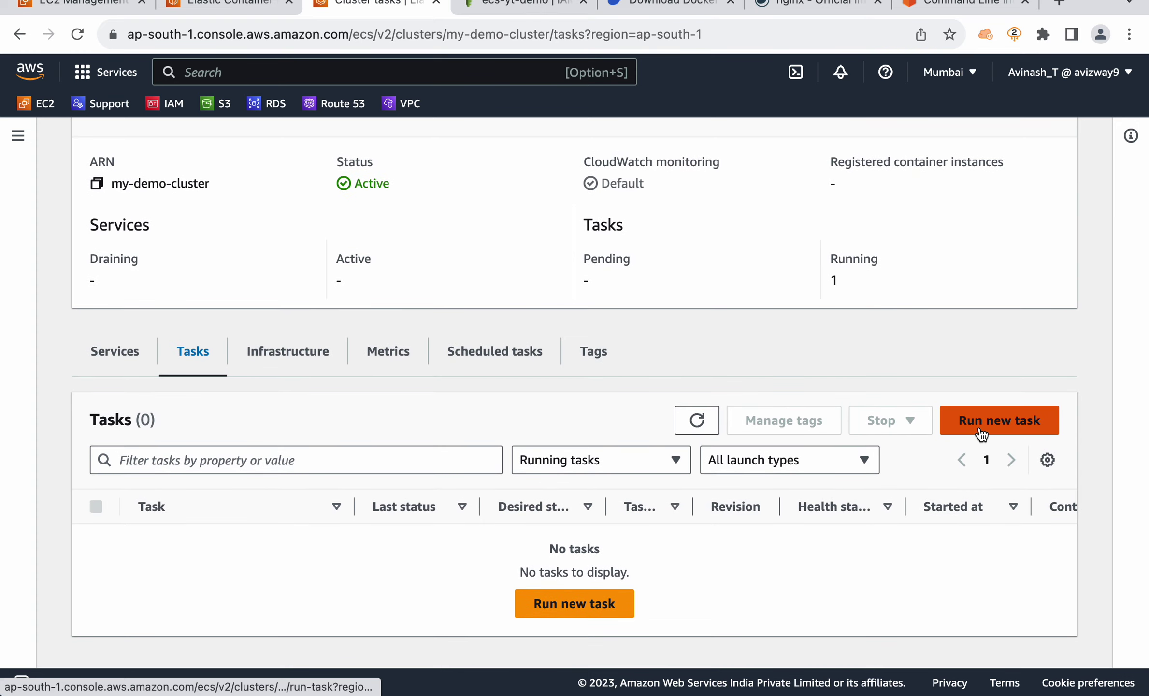
{"action": "left_click", "coordinate": [969, 411]}
{"action": "left_click", "coordinate": [431, 339]}
{"action": "scroll", "coordinate": [430, 338], "scroll_direction": "down", "scroll_amount": 5}
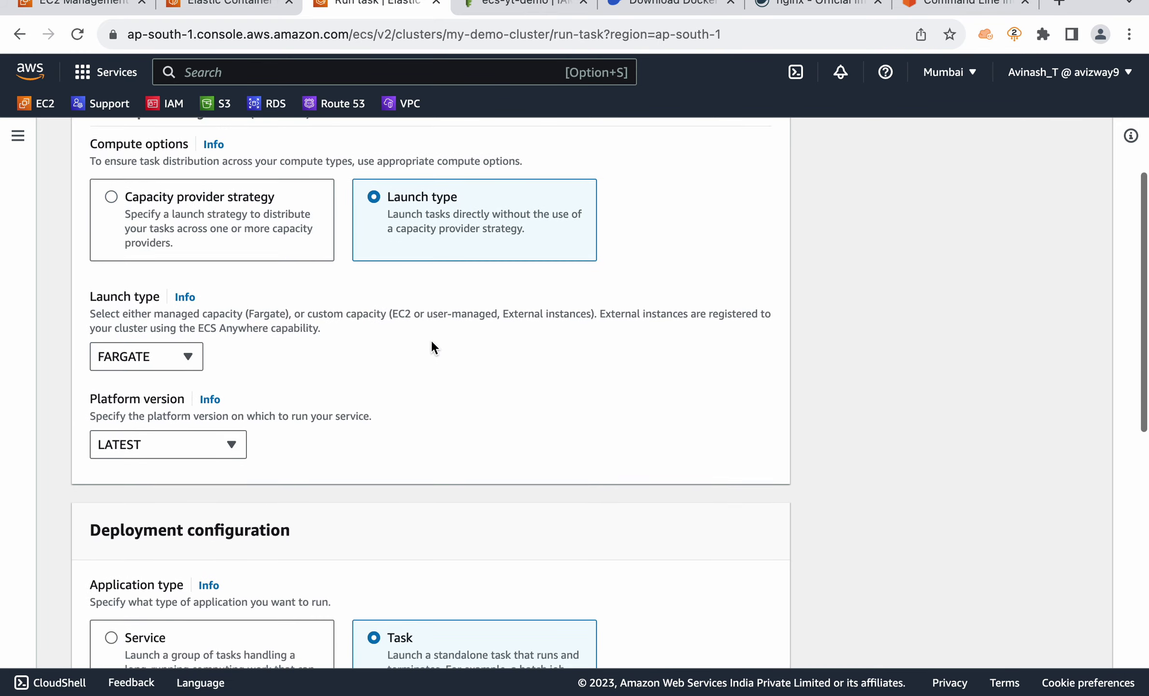
{"action": "scroll", "coordinate": [430, 338], "scroll_direction": "down", "scroll_amount": 5}
{"action": "left_click_drag", "start_coordinate": [411, 246], "coordinate": [537, 285]}
- Choose the mynode task definition family with revision 1 (LATEST), keeping one desired task
{"action": "scroll", "coordinate": [539, 285], "scroll_direction": "down", "scroll_amount": 3}
{"action": "left_click", "coordinate": [275, 301]}
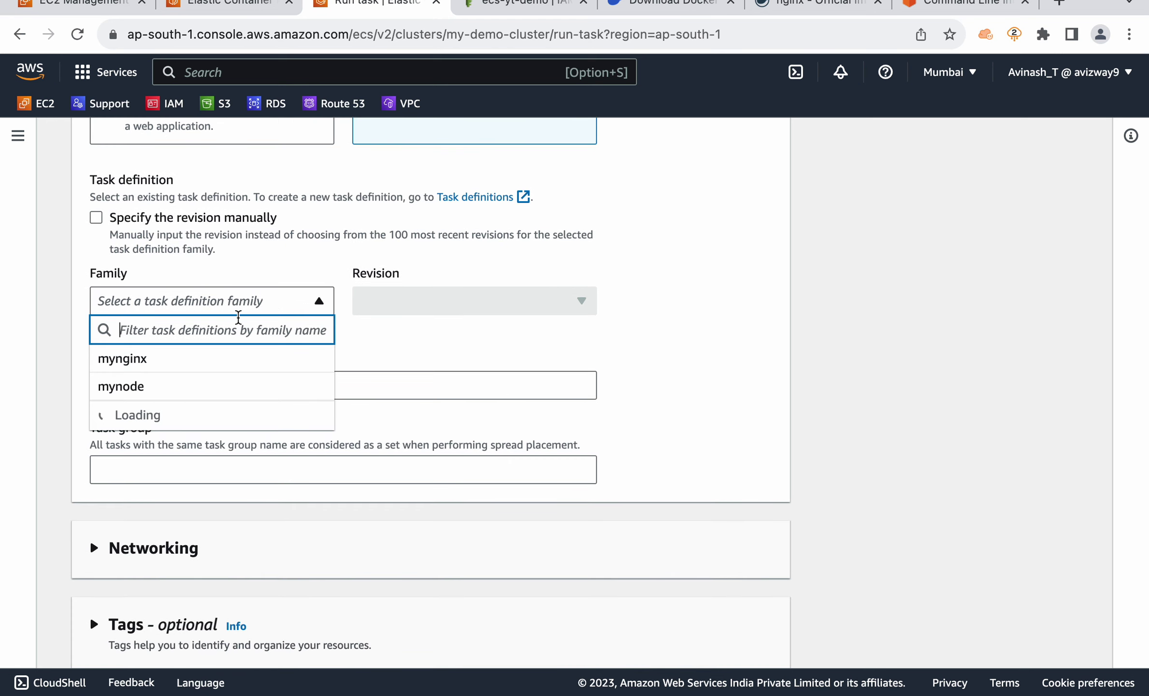
{"action": "left_click", "coordinate": [187, 382]}
{"action": "scroll", "coordinate": [610, 391], "scroll_direction": "down", "scroll_amount": 2}
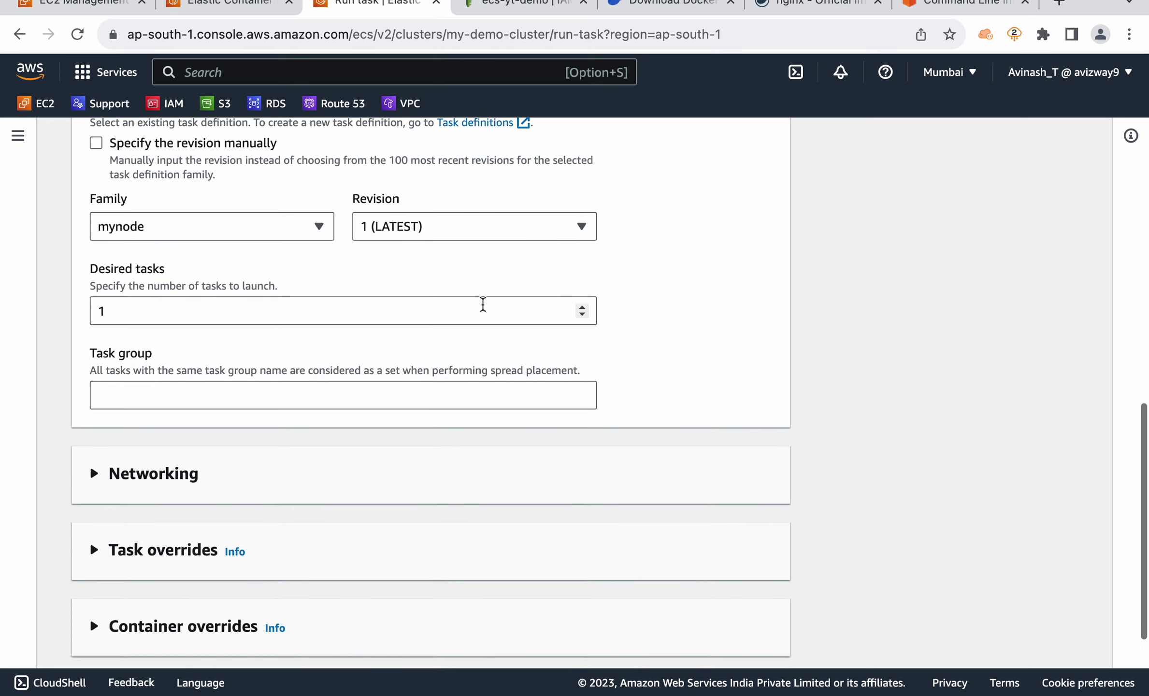
{"action": "left_click", "coordinate": [348, 309]}
- Expand the mynode task's networking settings and assign the existing ECS-SG security group in place of the default one
{"action": "scroll", "coordinate": [526, 339], "scroll_direction": "down", "scroll_amount": 3}
{"action": "left_click", "coordinate": [449, 362]}
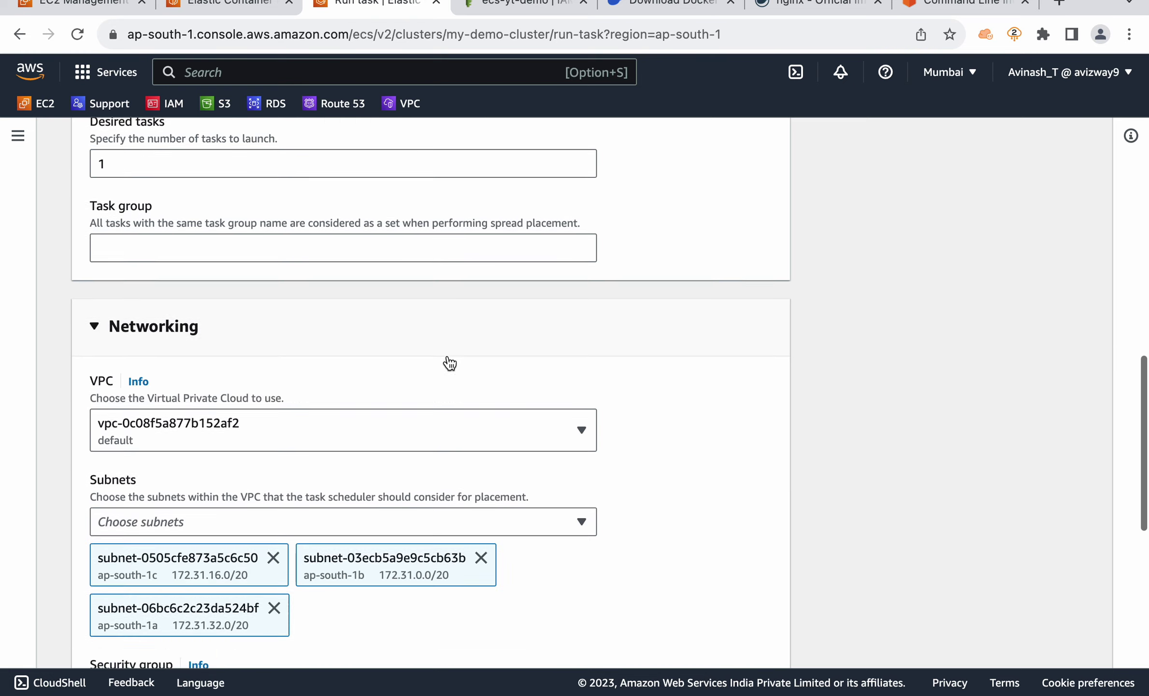
{"action": "scroll", "coordinate": [449, 362], "scroll_direction": "down", "scroll_amount": 8}
{"action": "left_click", "coordinate": [201, 331]}
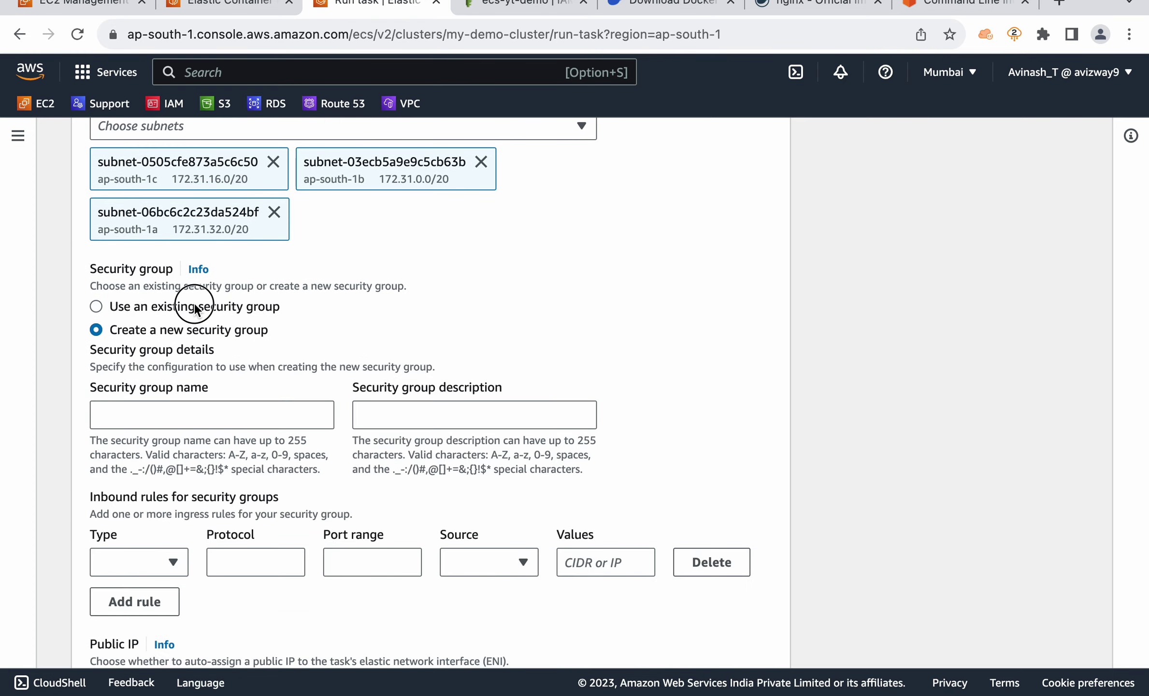
{"action": "left_click", "coordinate": [194, 304]}
{"action": "left_click", "coordinate": [194, 392]}
{"action": "type", "text": "ecs"}
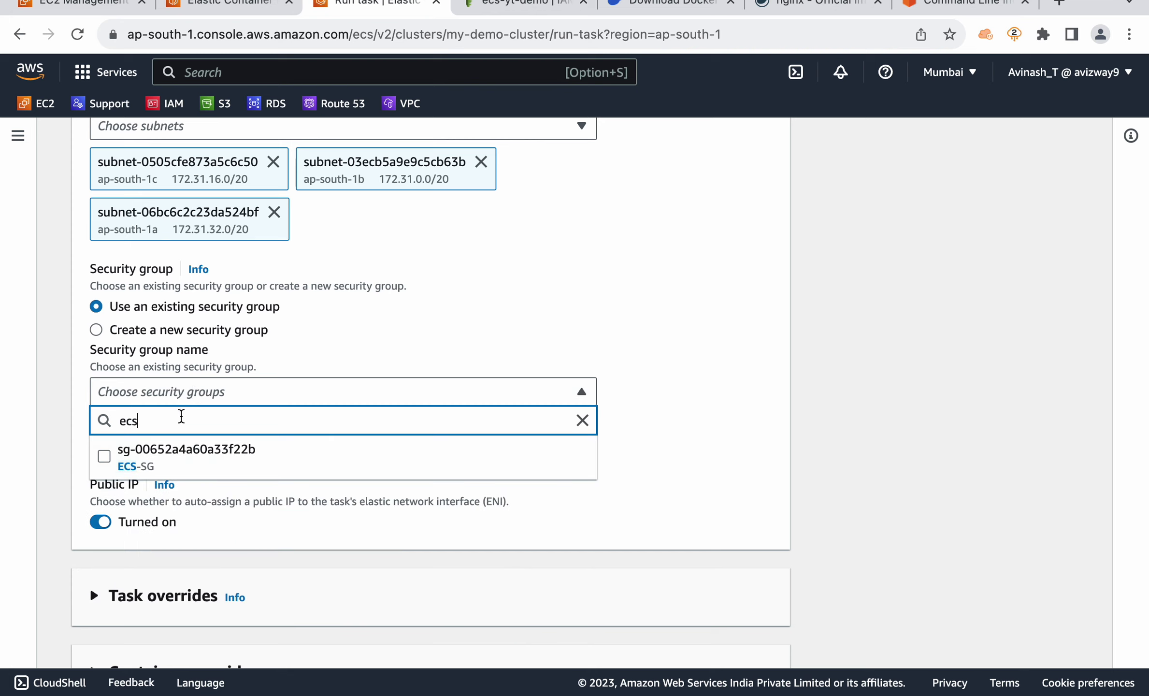
{"action": "left_click", "coordinate": [186, 455]}
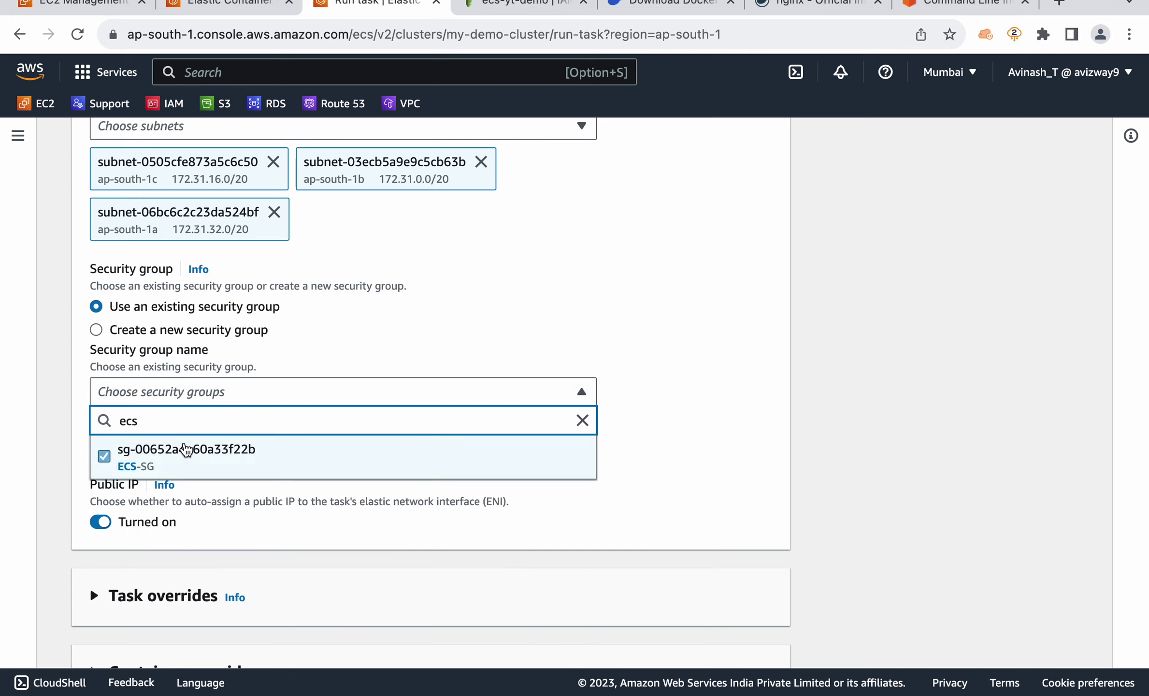
- Create the mynode task with the ECS-SG security group and public IP turned on, and dismiss the launch notification
{"action": "left_click", "coordinate": [752, 495]}
{"action": "left_click", "coordinate": [253, 427]}
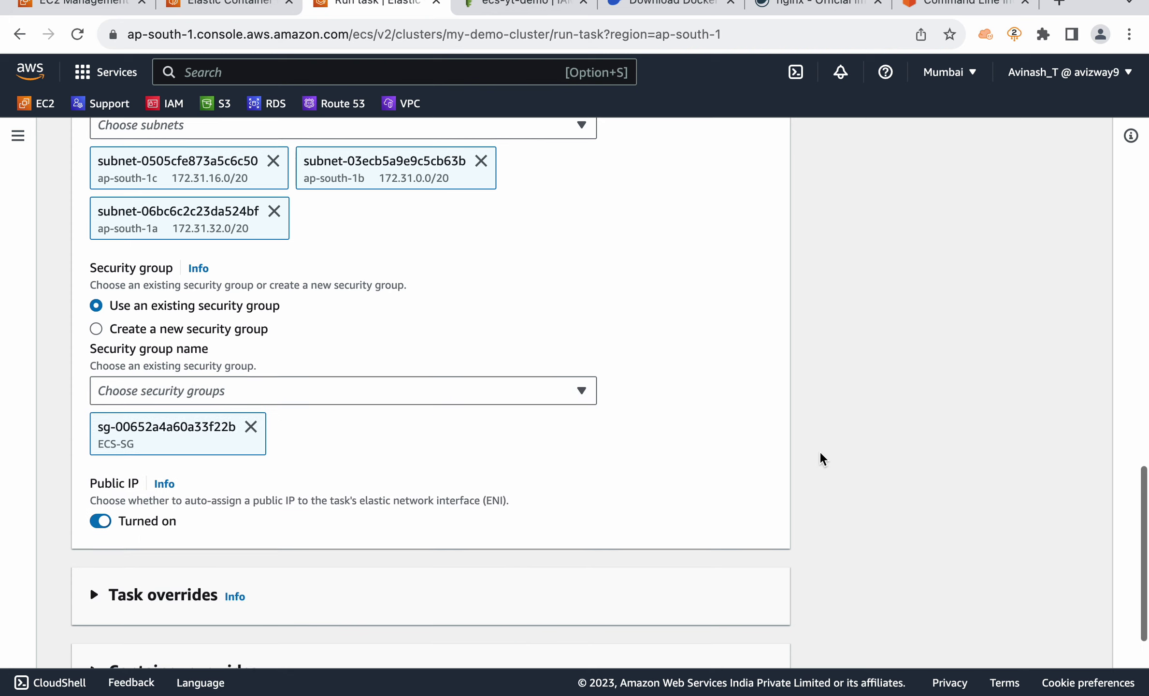
{"action": "scroll", "coordinate": [823, 458], "scroll_direction": "down", "scroll_amount": 5}
{"action": "left_click", "coordinate": [749, 645]}
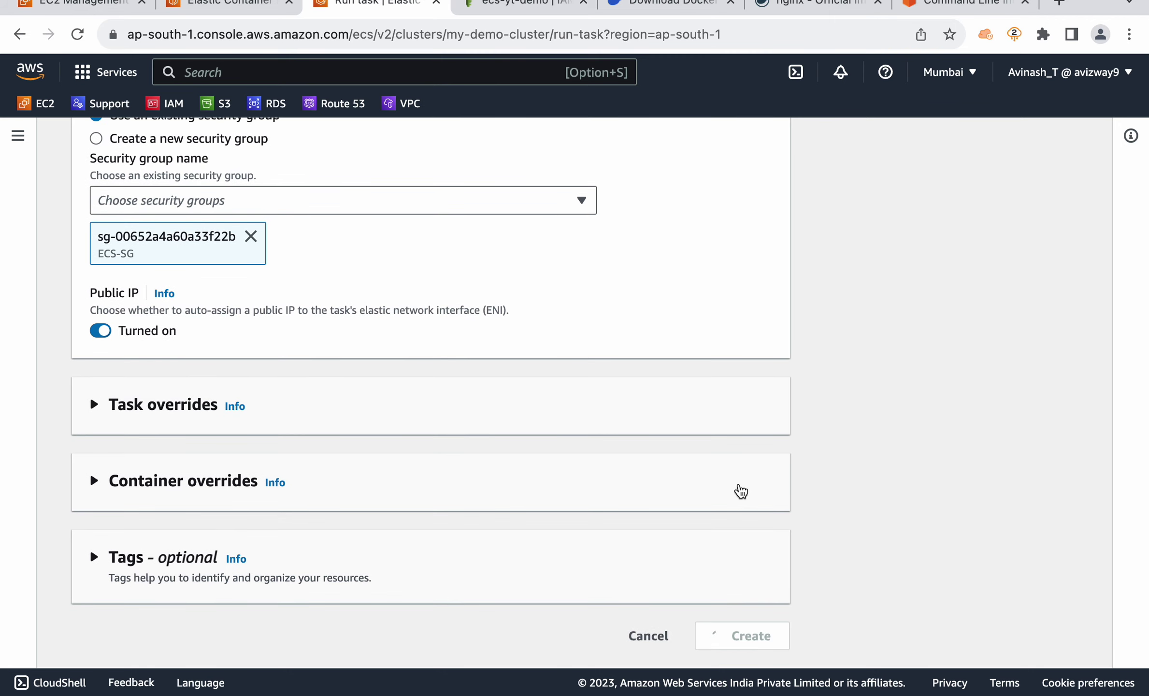
{"action": "scroll", "coordinate": [782, 381], "scroll_direction": "down", "scroll_amount": 3}
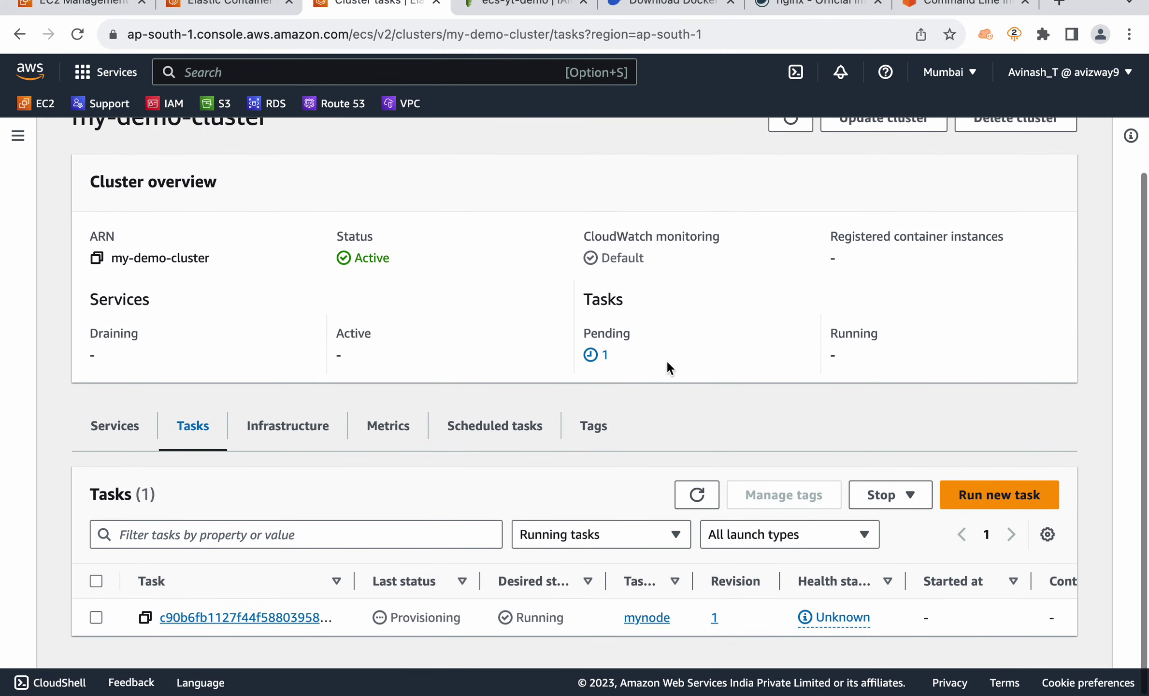
{"action": "scroll", "coordinate": [768, 347], "scroll_direction": "up", "scroll_amount": 5}
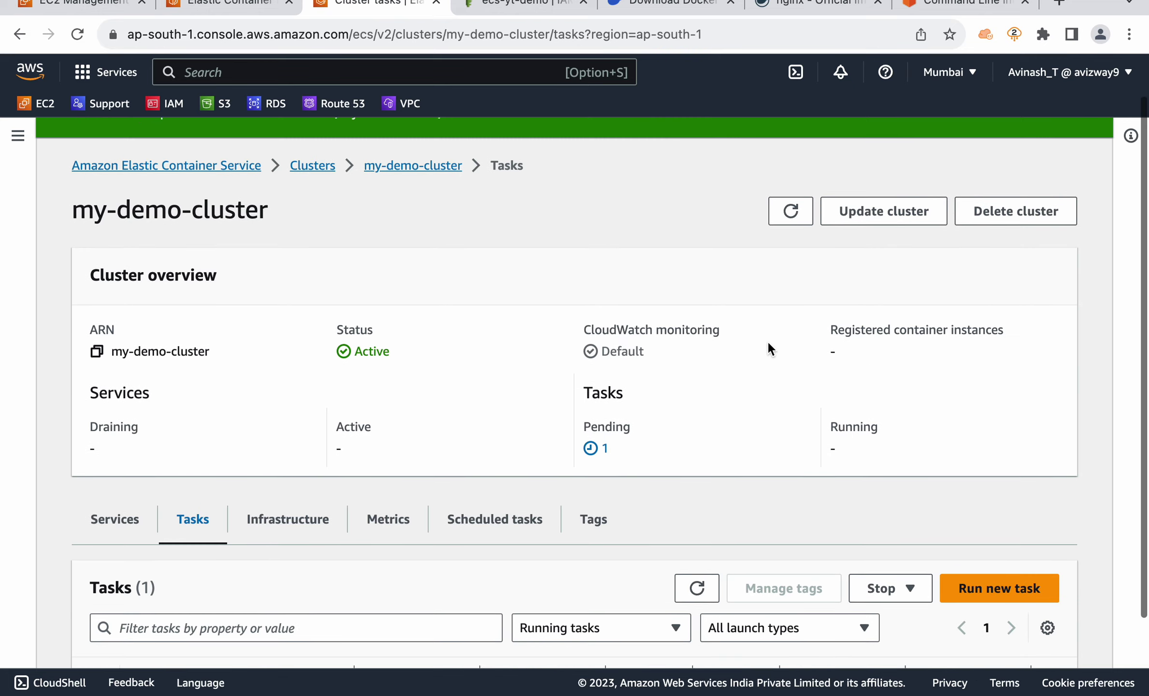
{"action": "left_click", "coordinate": [1090, 133]}
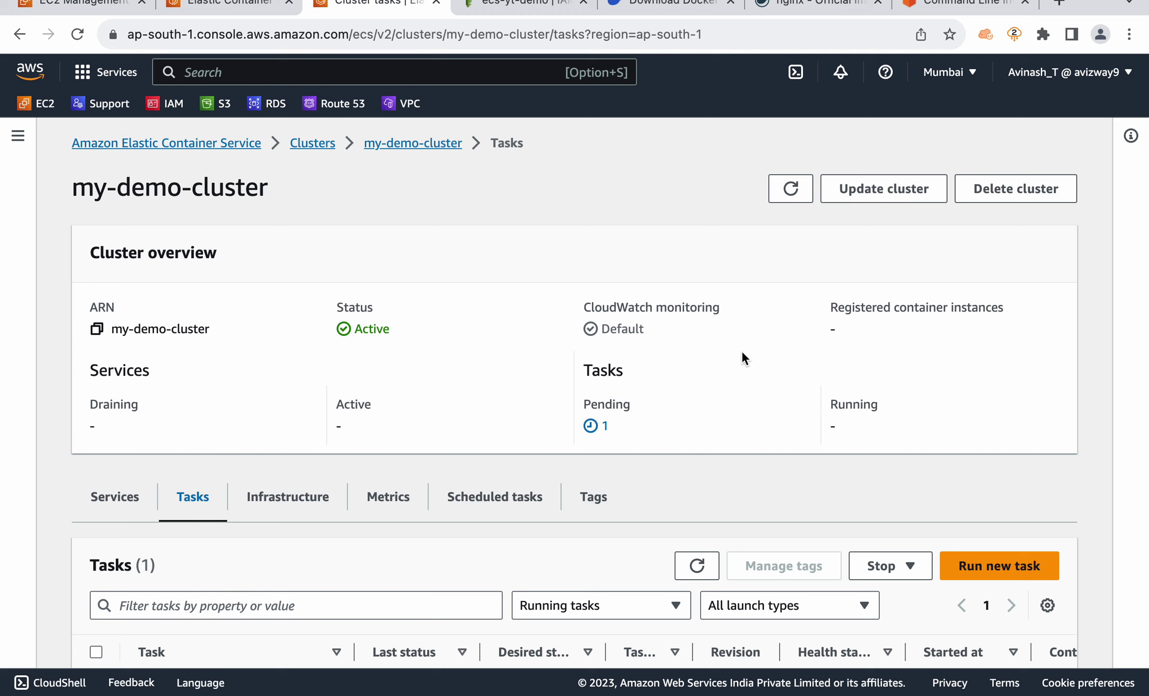
- Refresh my-demo-cluster, open the mynode task's configuration details, and refresh the task's status
{"action": "left_click", "coordinate": [791, 189]}
{"action": "scroll", "coordinate": [580, 203], "scroll_direction": "down", "scroll_amount": 2}
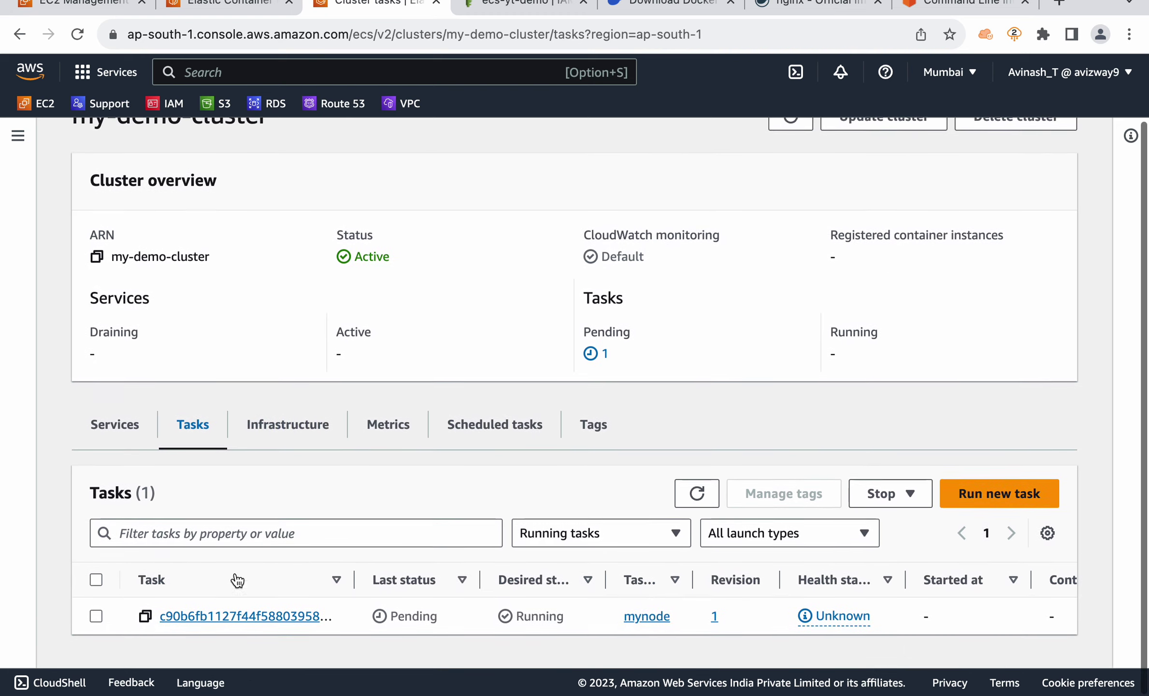
{"action": "left_click", "coordinate": [232, 615]}
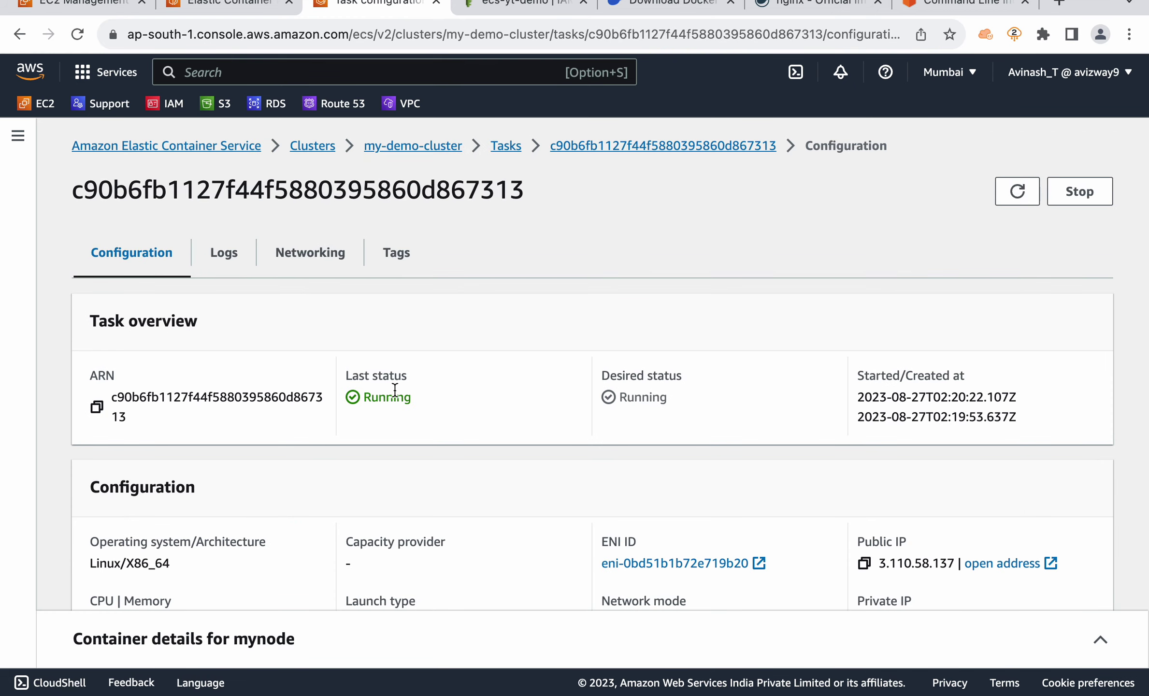
{"action": "left_click", "coordinate": [1018, 191]}
- Copy the mynode task's public IP and load that address in a new browser tab
{"action": "scroll", "coordinate": [774, 361], "scroll_direction": "down", "scroll_amount": 3}
{"action": "left_click", "coordinate": [864, 443]}
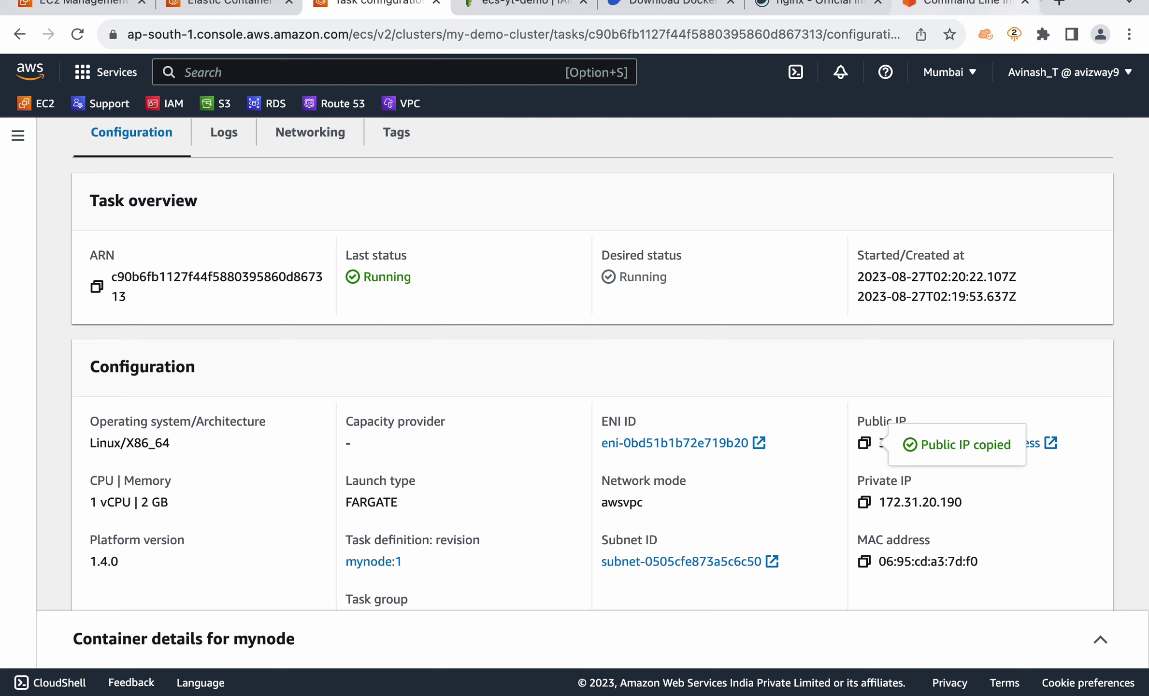
{"action": "left_click", "coordinate": [1061, 3]}
{"action": "key", "text": "super+v"}
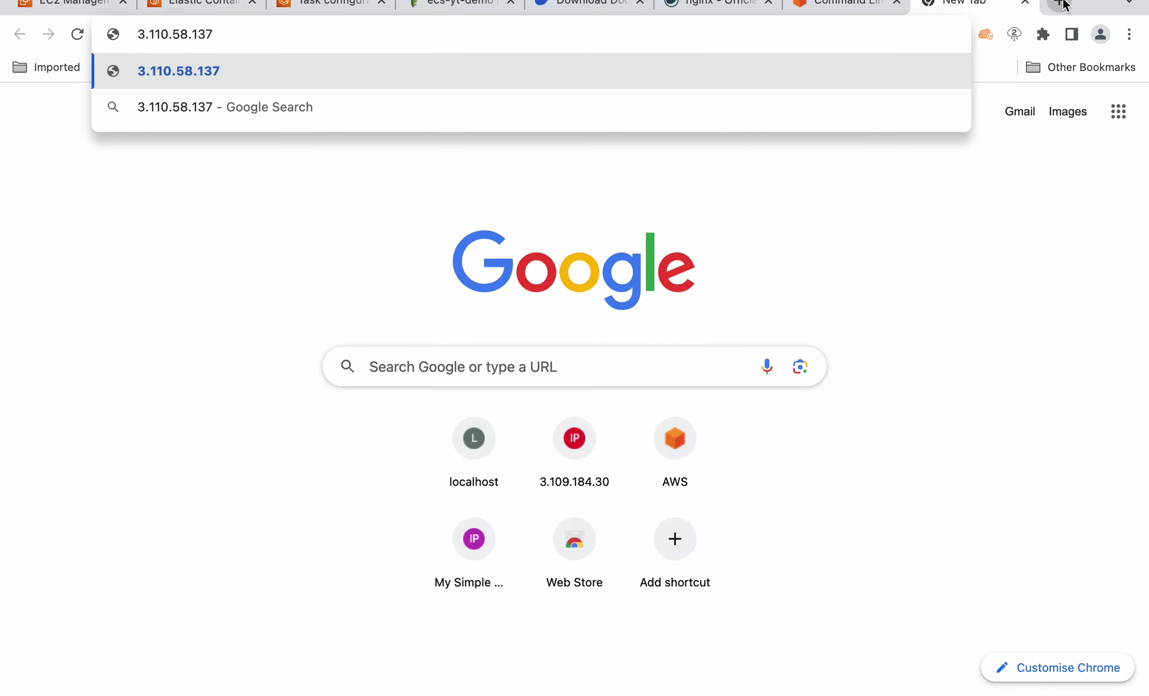
{"action": "key", "text": "Return"}
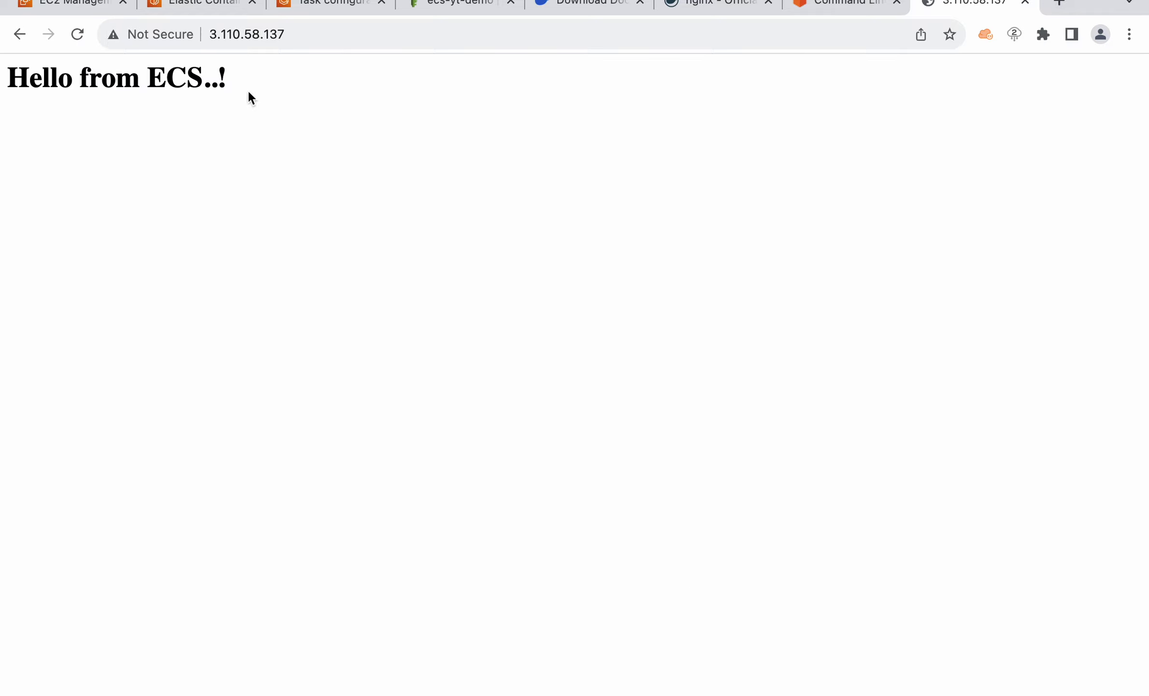
- Reload the page at 3.110.58.137 and close it along with the documentation, download and IAM user pages
{"action": "left_click", "coordinate": [310, 33]}
{"action": "key", "text": "Return"}
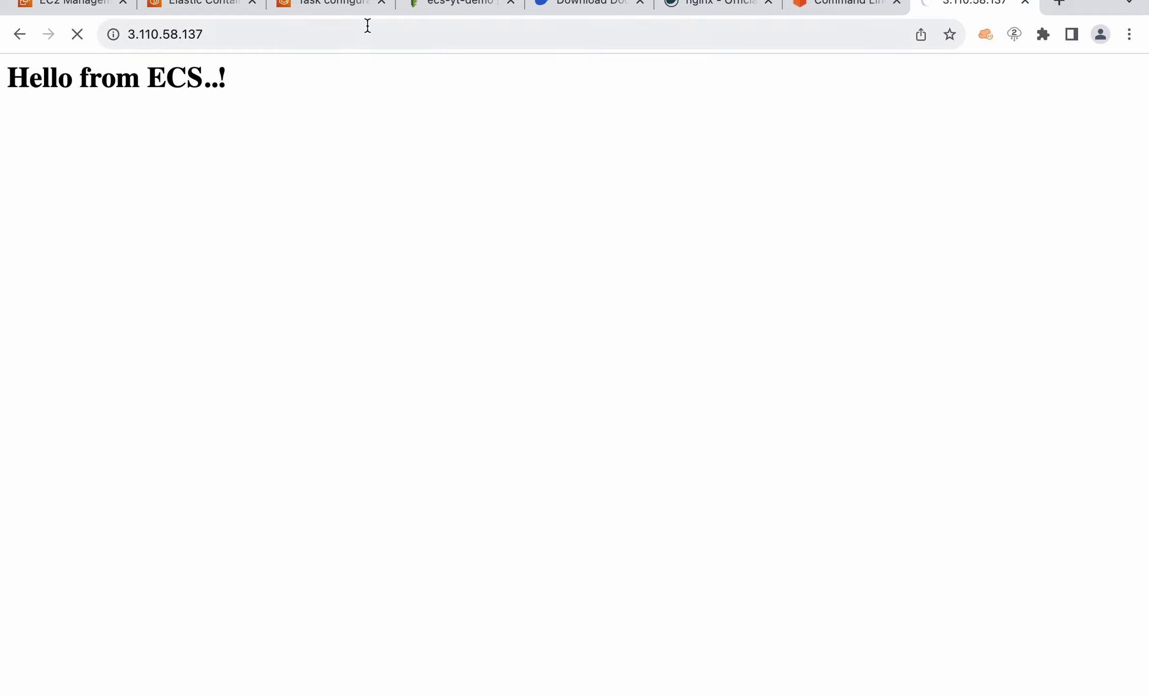
{"action": "left_click", "coordinate": [640, 3]}
{"action": "left_click", "coordinate": [641, 3]}
{"action": "left_click", "coordinate": [640, 3]}
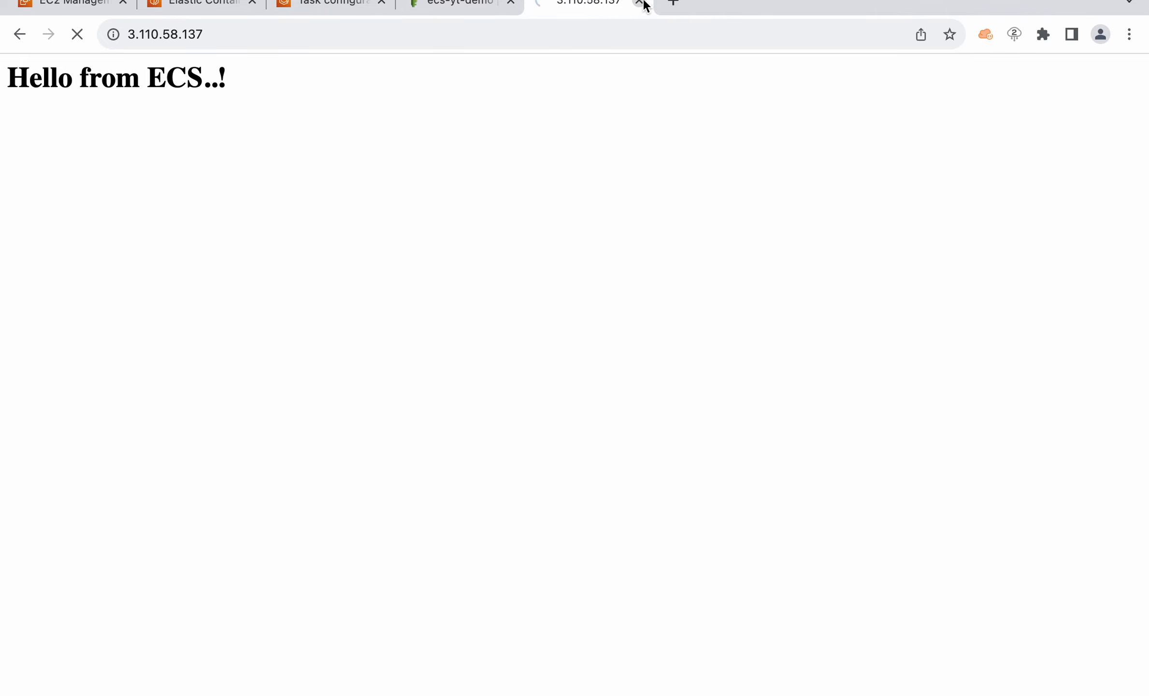
{"action": "left_click", "coordinate": [640, 2]}
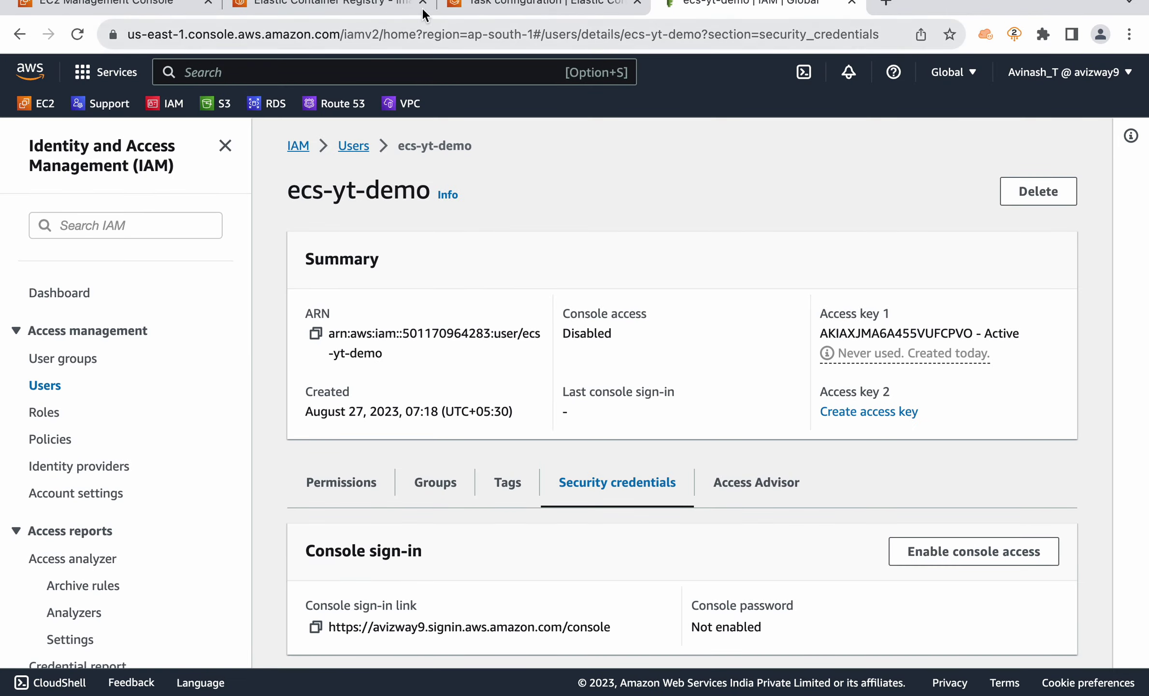
{"action": "left_click", "coordinate": [853, 3]}
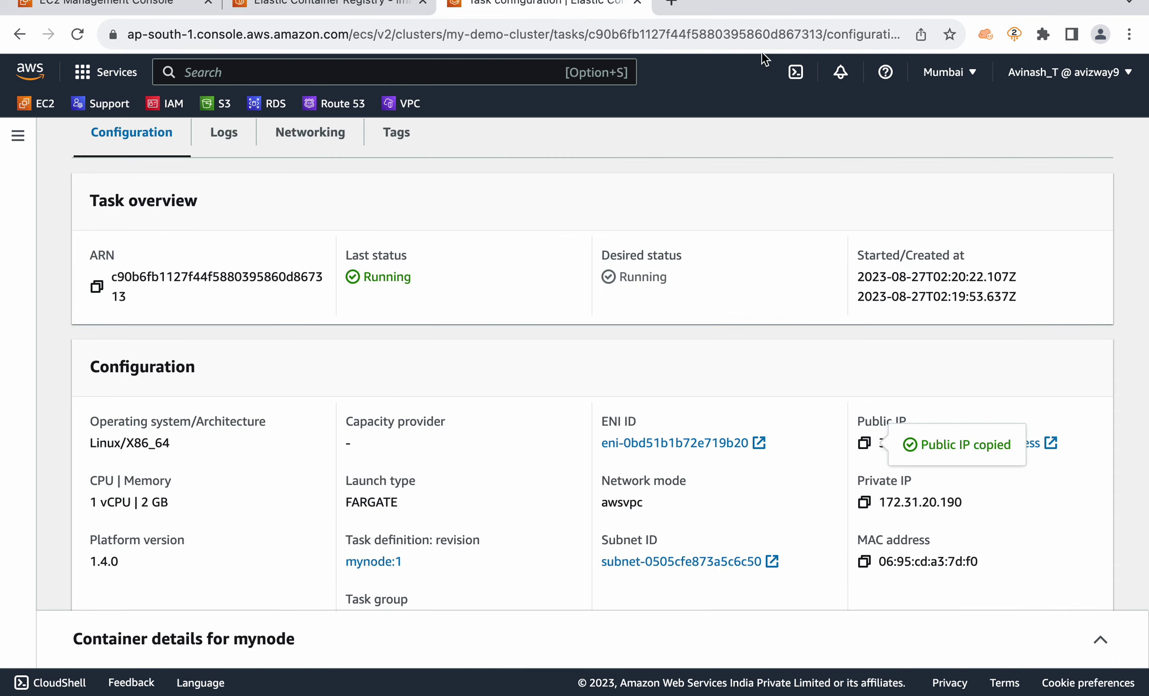
- Stop the mynode task running in my-demo-cluster and dismiss the notification
{"action": "left_click", "coordinate": [502, 148]}
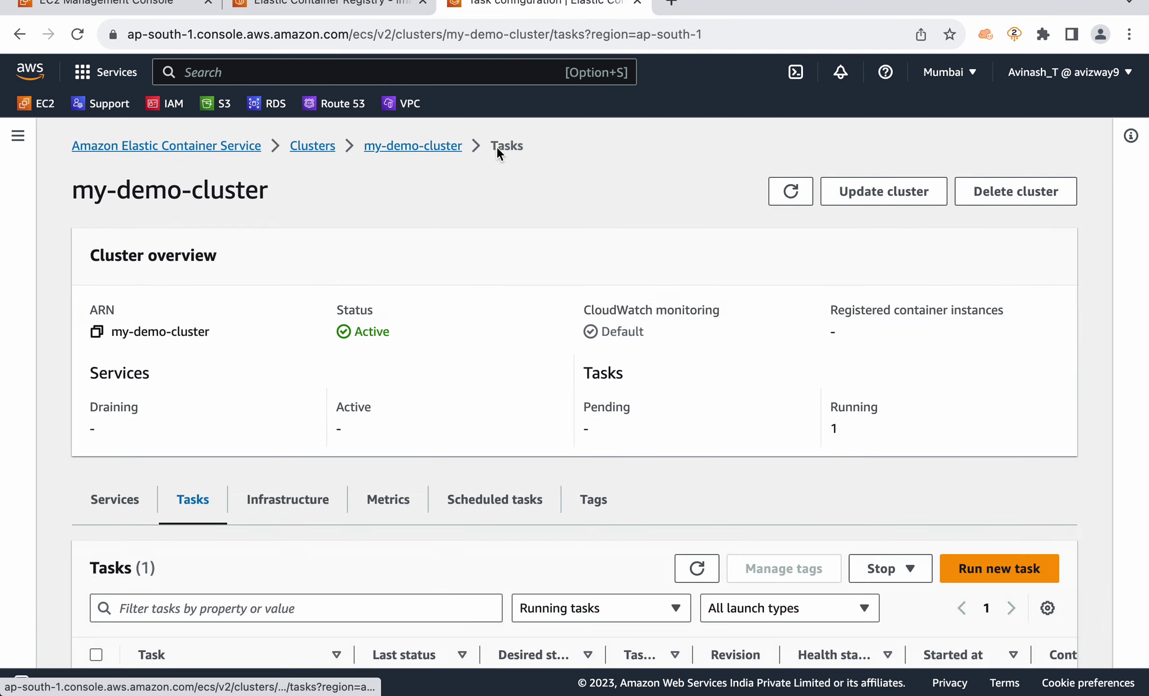
{"action": "scroll", "coordinate": [111, 611], "scroll_direction": "down", "scroll_amount": 3}
{"action": "left_click", "coordinate": [96, 616]}
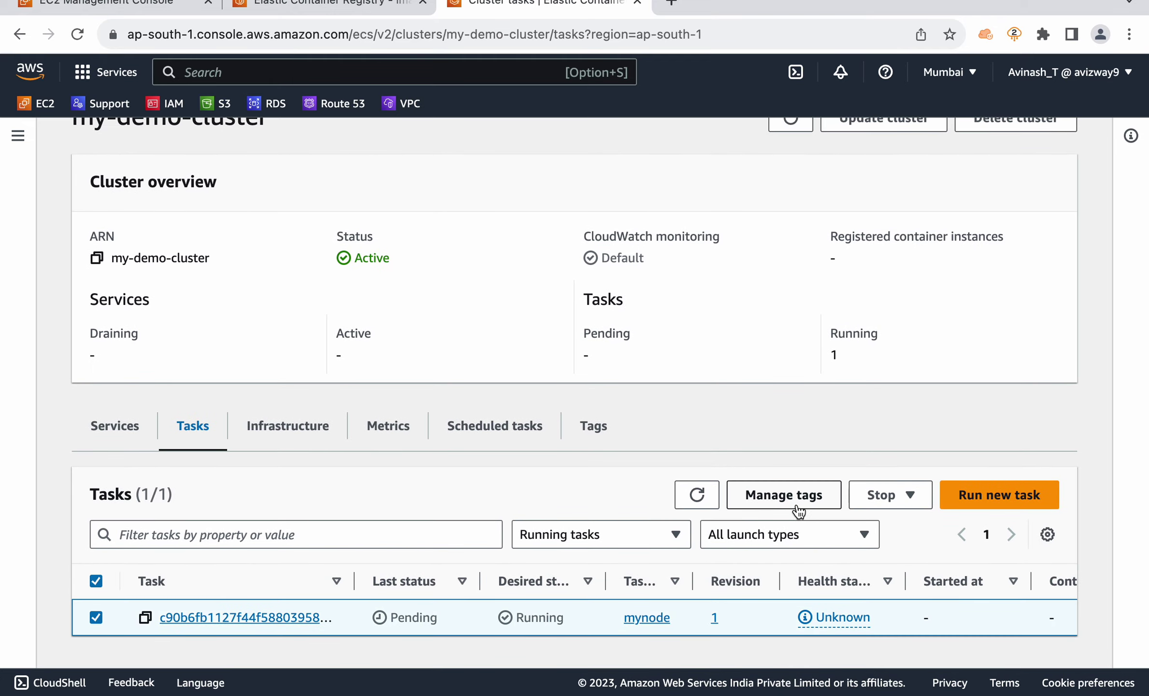
{"action": "left_click", "coordinate": [881, 494]}
{"action": "left_click", "coordinate": [885, 523]}
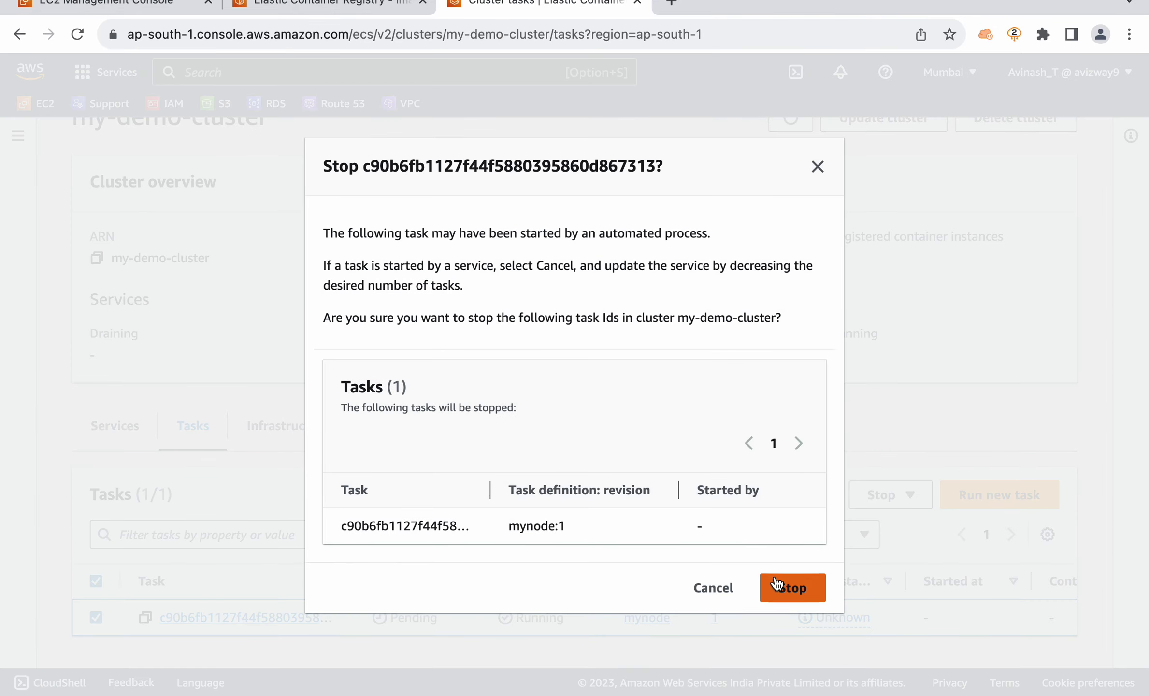
{"action": "left_click", "coordinate": [783, 587]}
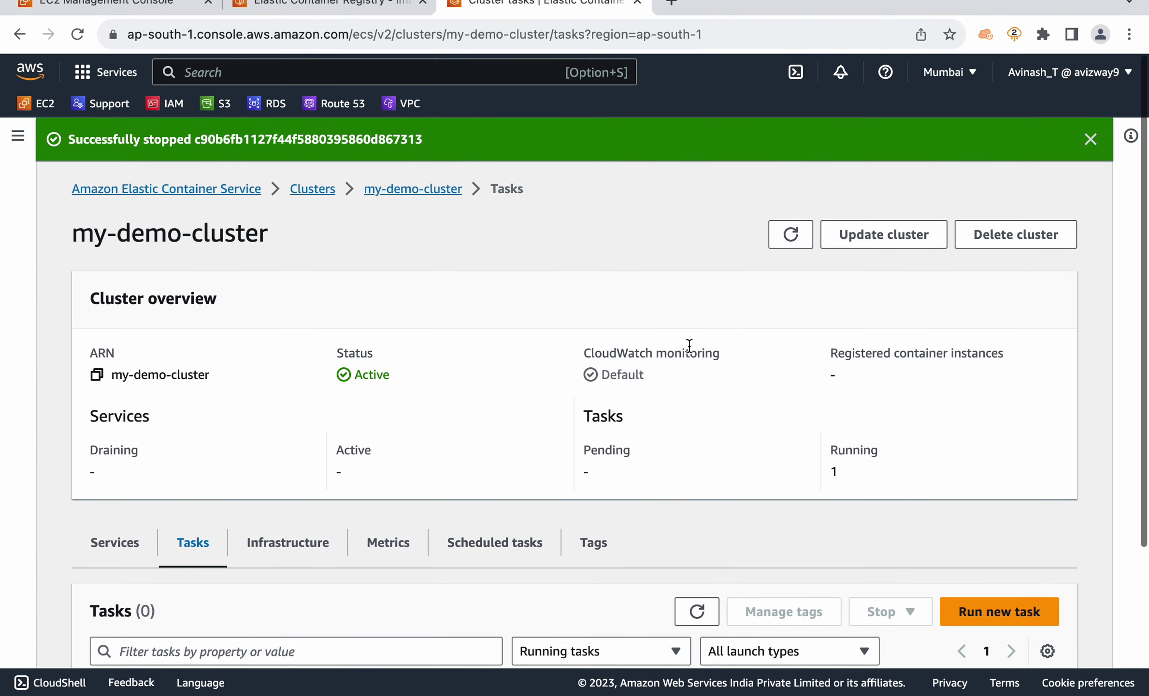
{"action": "left_click", "coordinate": [1090, 139]}
- Show the services list of my-demo-cluster
{"action": "scroll", "coordinate": [476, 311], "scroll_direction": "down", "scroll_amount": 5}
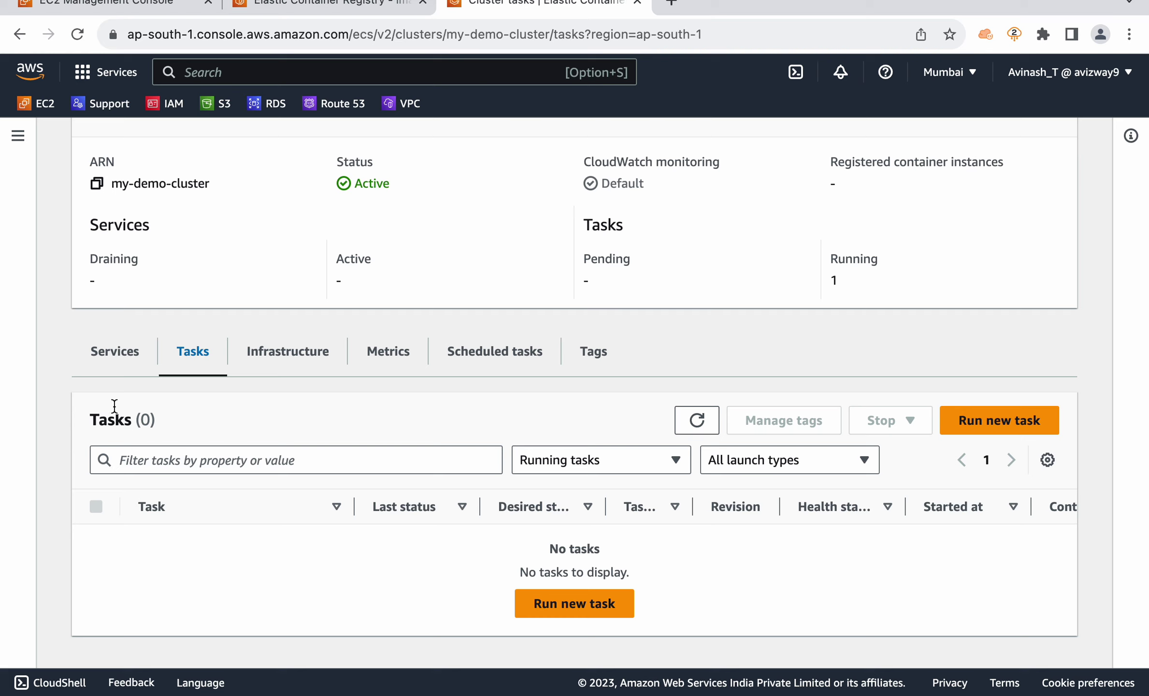
{"action": "left_click", "coordinate": [114, 371]}
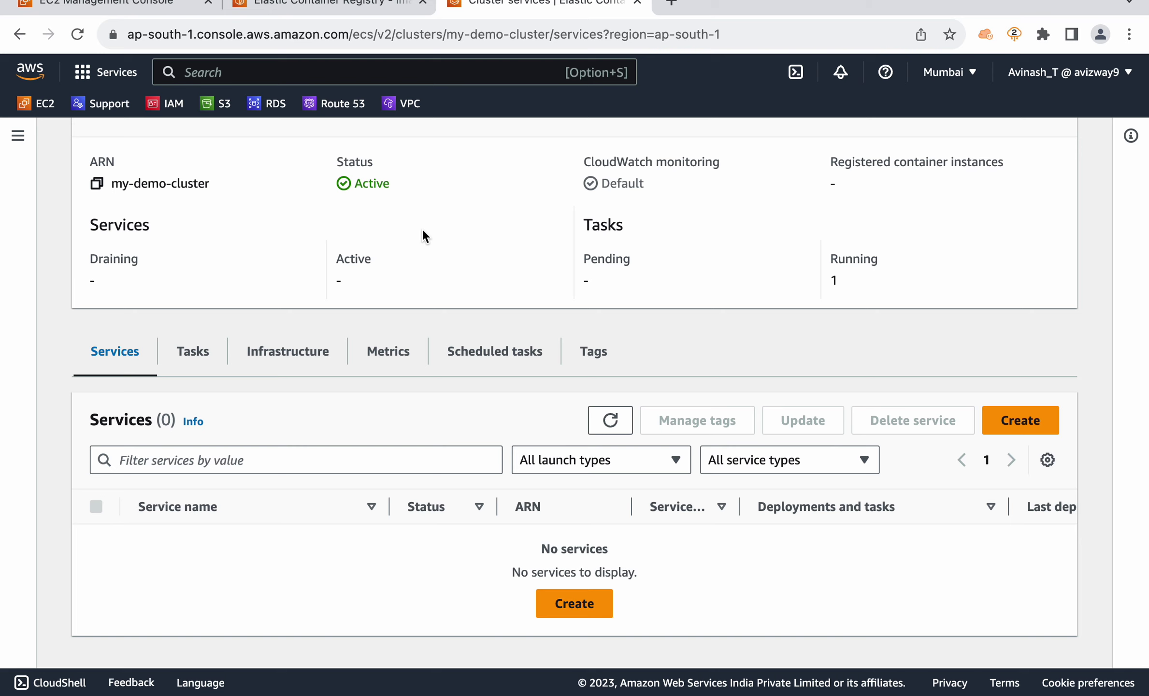
{"action": "scroll", "coordinate": [422, 234], "scroll_direction": "up", "scroll_amount": 3}
{"action": "scroll", "coordinate": [479, 351], "scroll_direction": "down", "scroll_amount": 3}
- Search the AWS services for "ec2", open the EC2 console in a new tab and switch to it
{"action": "left_click", "coordinate": [402, 71]}
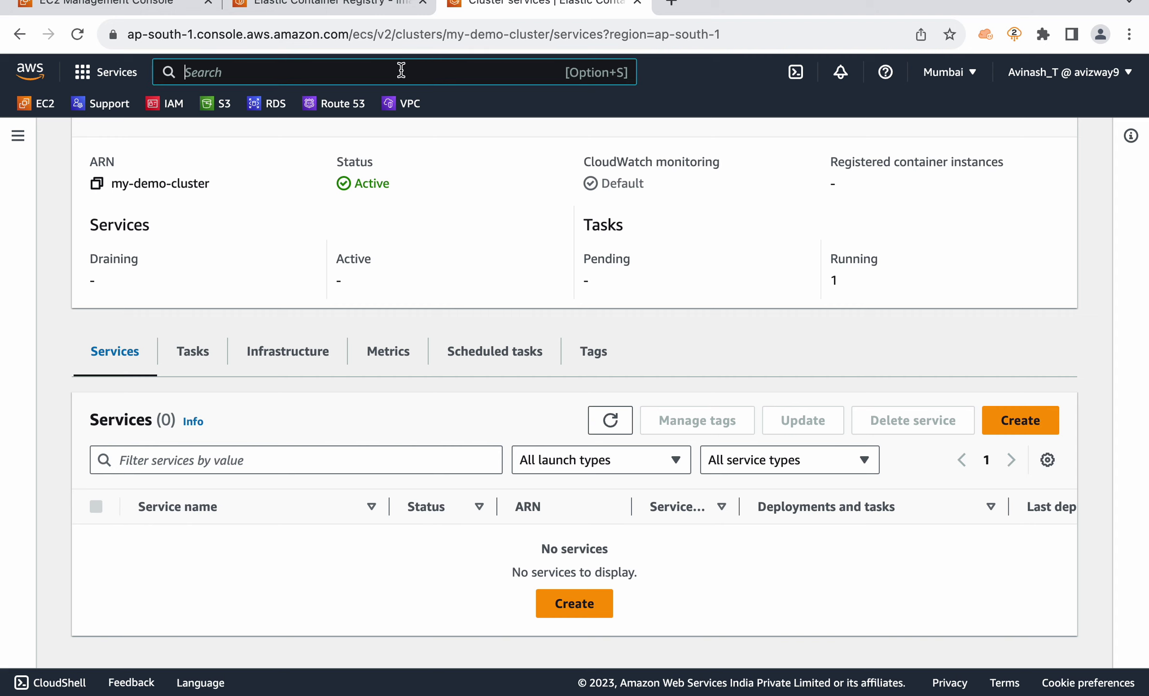
{"action": "type", "text": "ec2"}
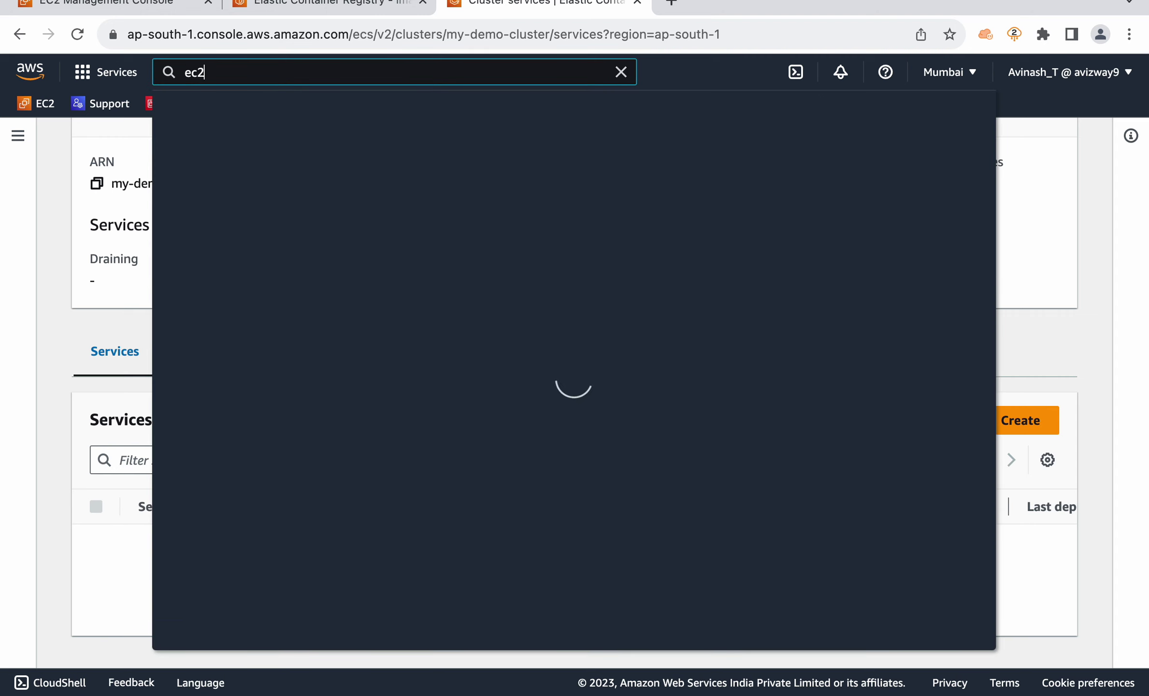
{"action": "right_click", "coordinate": [449, 253]}
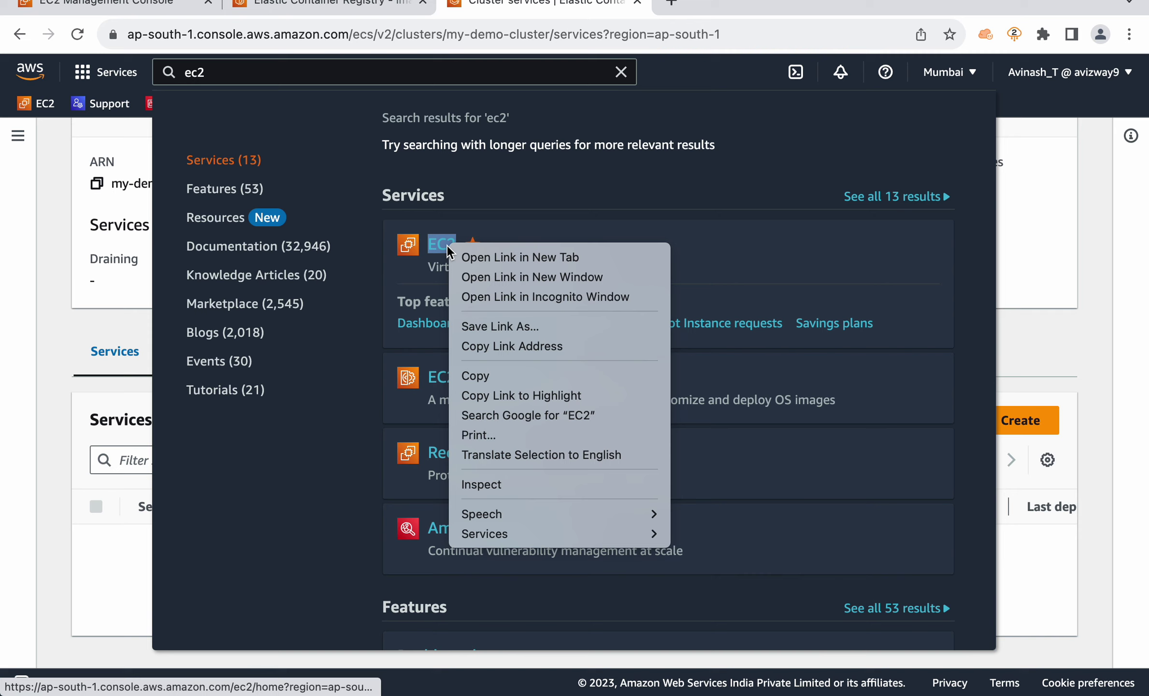
{"action": "left_click", "coordinate": [525, 255]}
{"action": "left_click", "coordinate": [621, 73]}
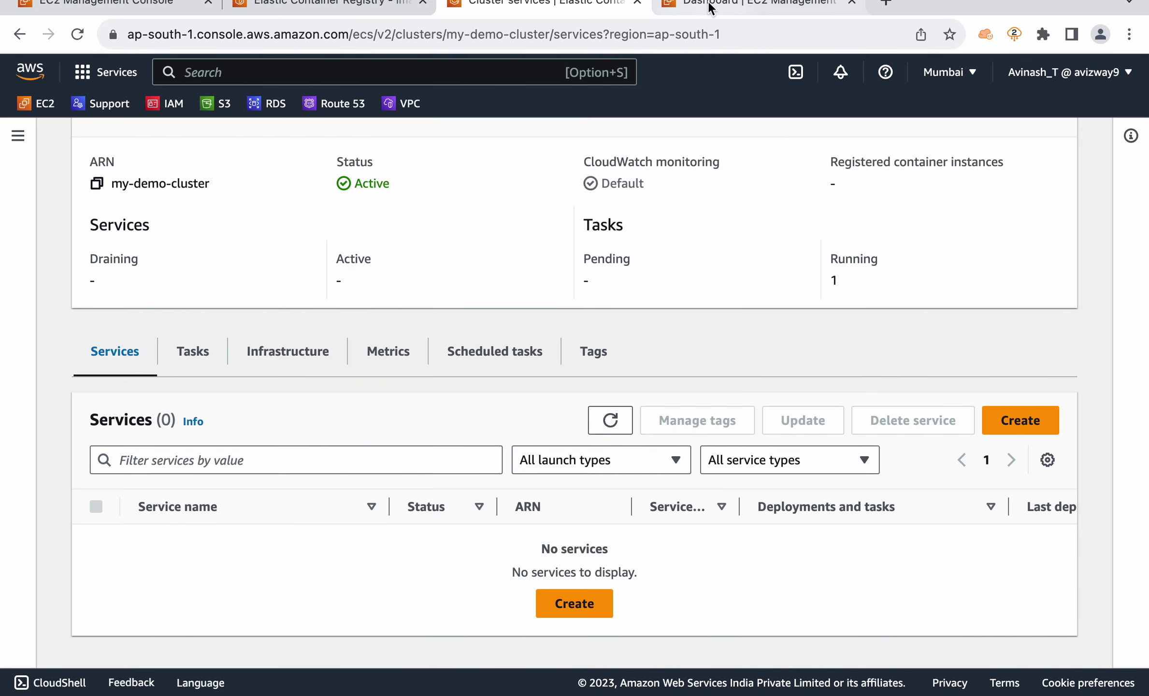
{"action": "left_click", "coordinate": [754, 4]}
- Start creating an EC2 target group with IP addresses as the target type
{"action": "scroll", "coordinate": [160, 493], "scroll_direction": "down", "scroll_amount": 9}
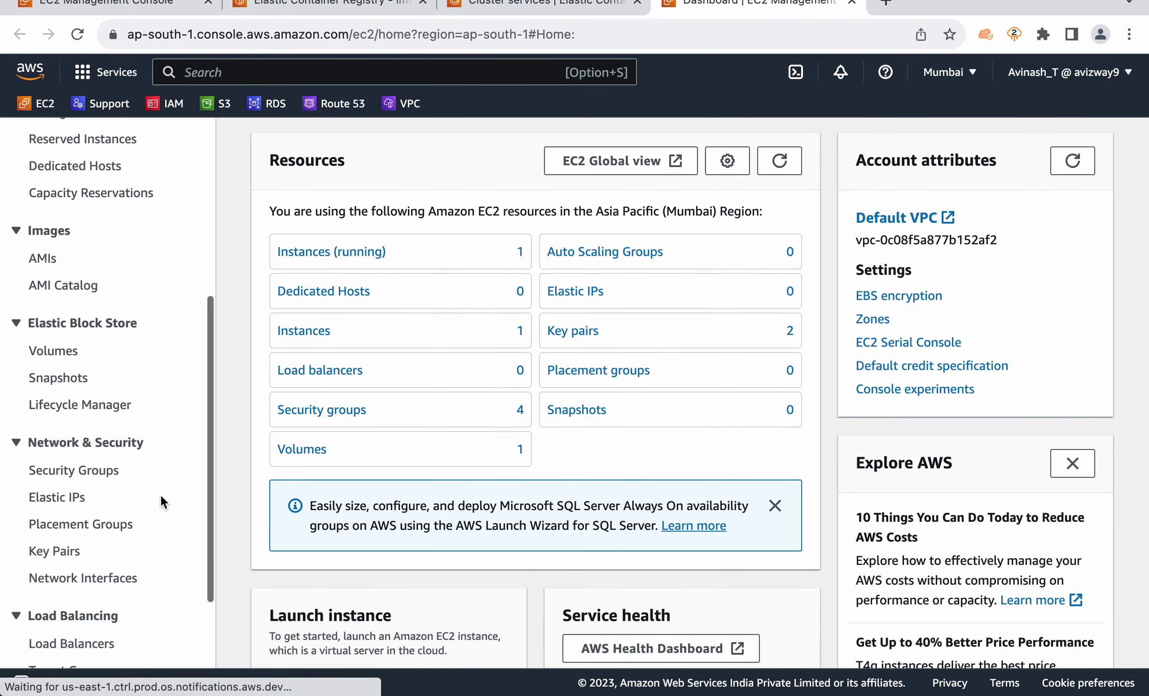
{"action": "left_click", "coordinate": [86, 534]}
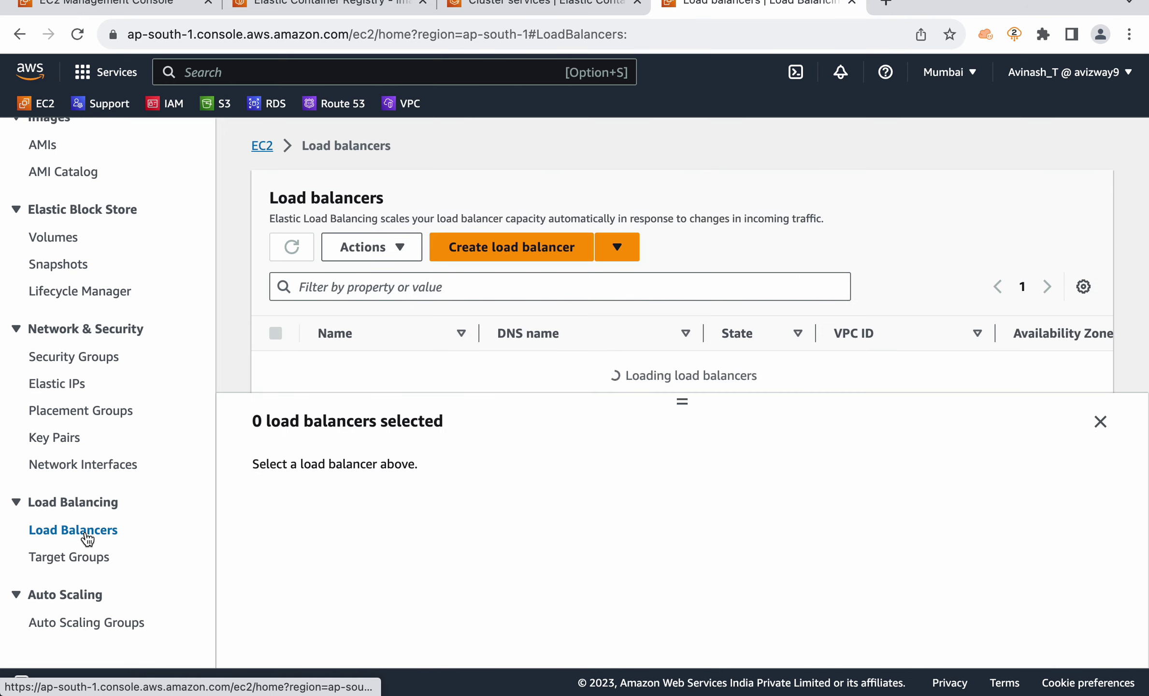
{"action": "left_click", "coordinate": [84, 558]}
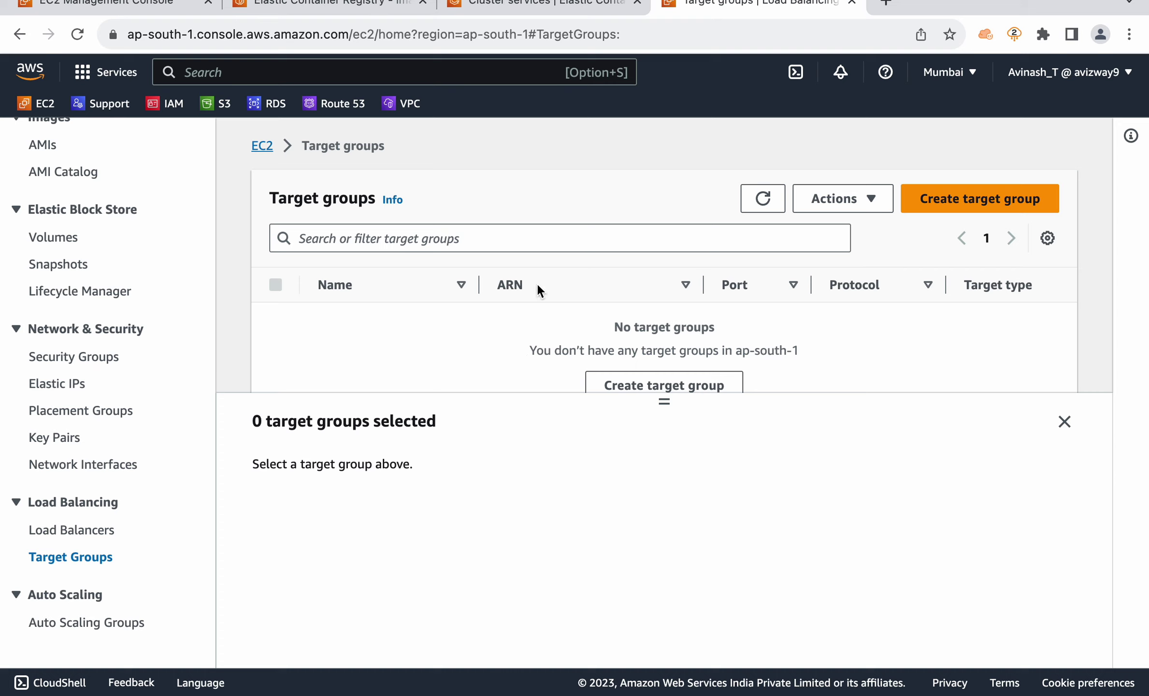
{"action": "left_click", "coordinate": [981, 195]}
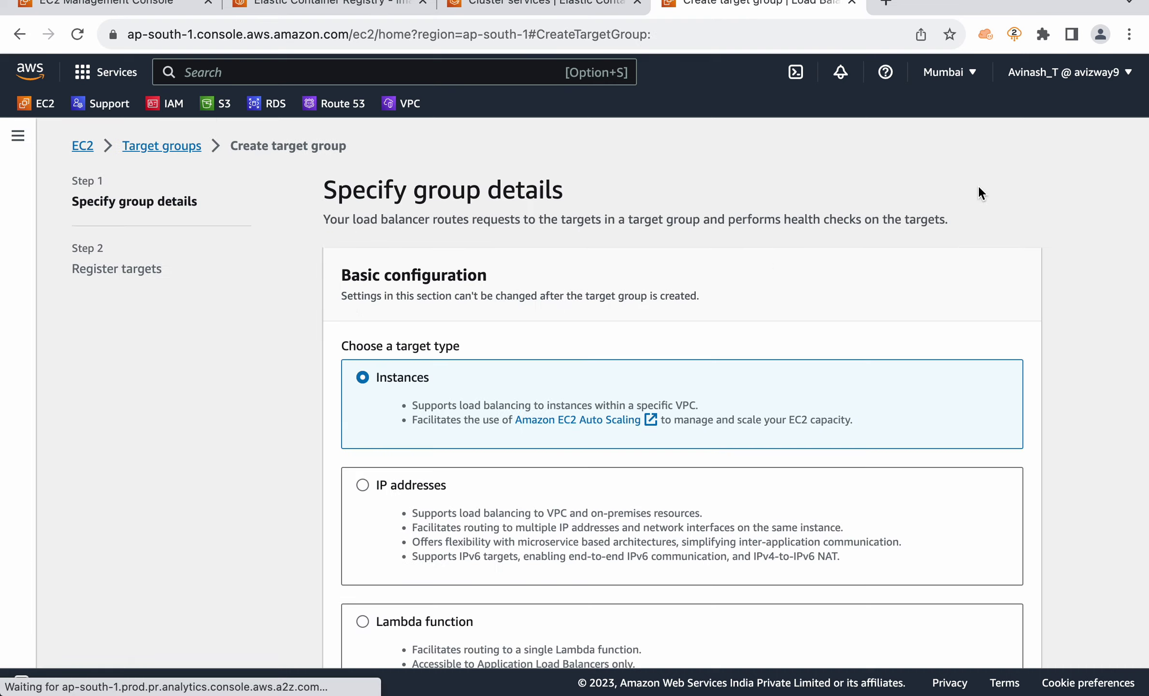
{"action": "scroll", "coordinate": [588, 375], "scroll_direction": "down", "scroll_amount": 4}
{"action": "left_click", "coordinate": [393, 339]}
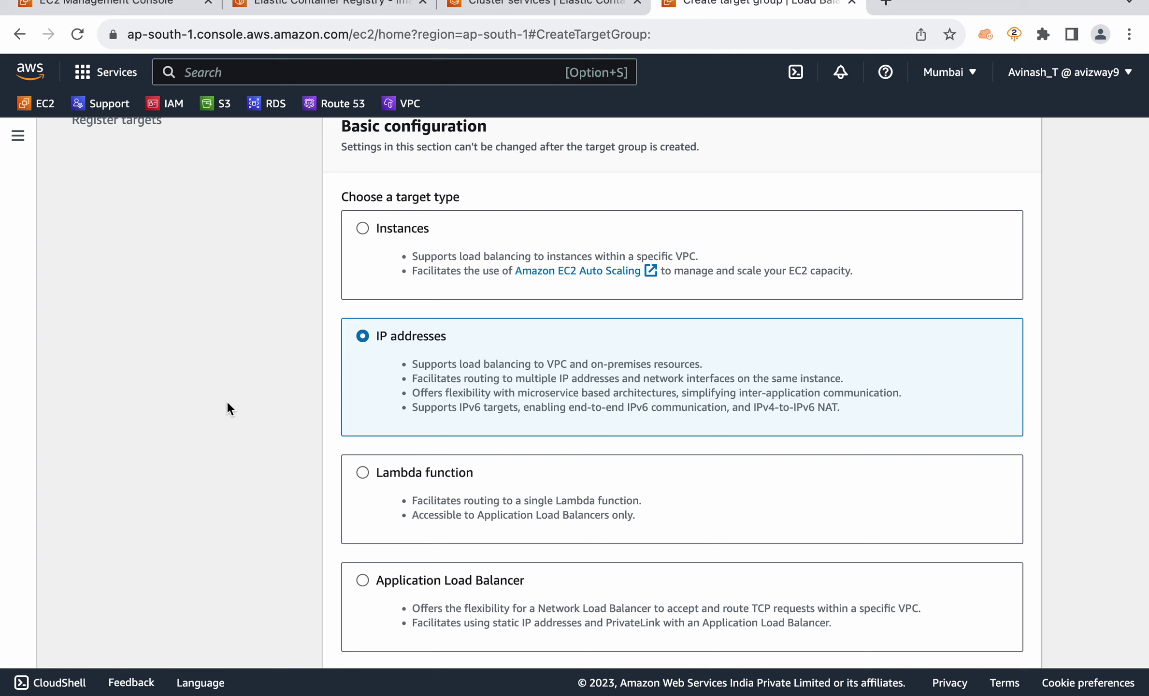
{"action": "left_click_drag", "start_coordinate": [381, 340], "coordinate": [554, 393]}
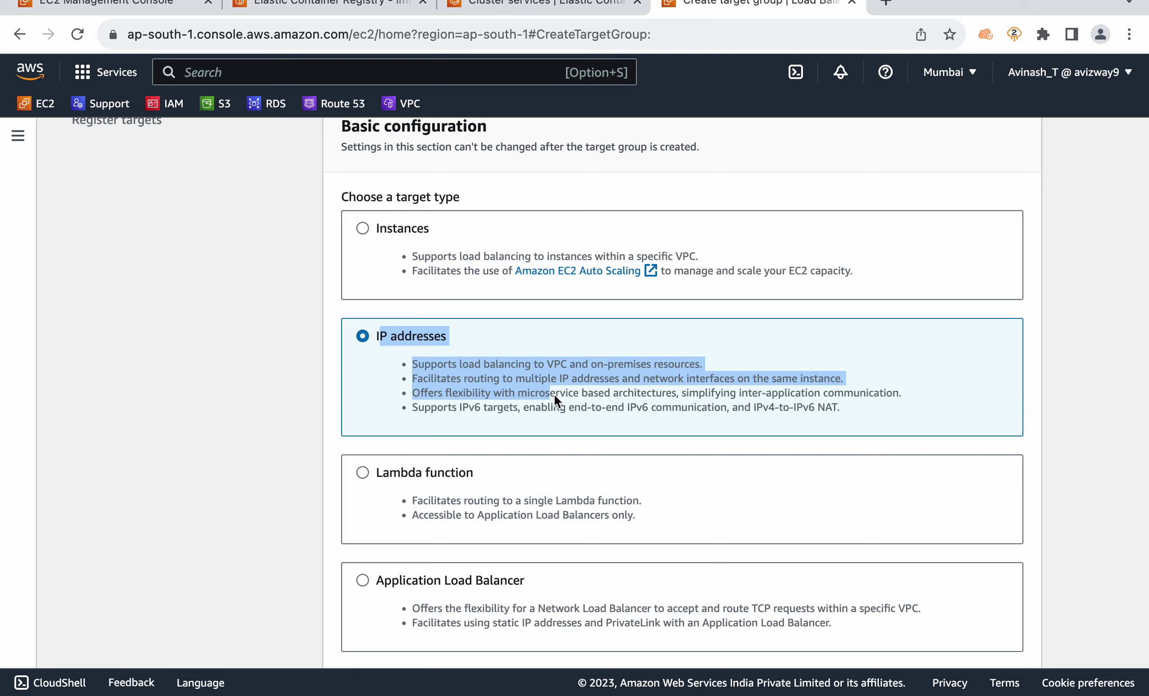
{"action": "left_click", "coordinate": [228, 451]}
- Name the target group node-ecs-tg
{"action": "scroll", "coordinate": [228, 451], "scroll_direction": "down", "scroll_amount": 6}
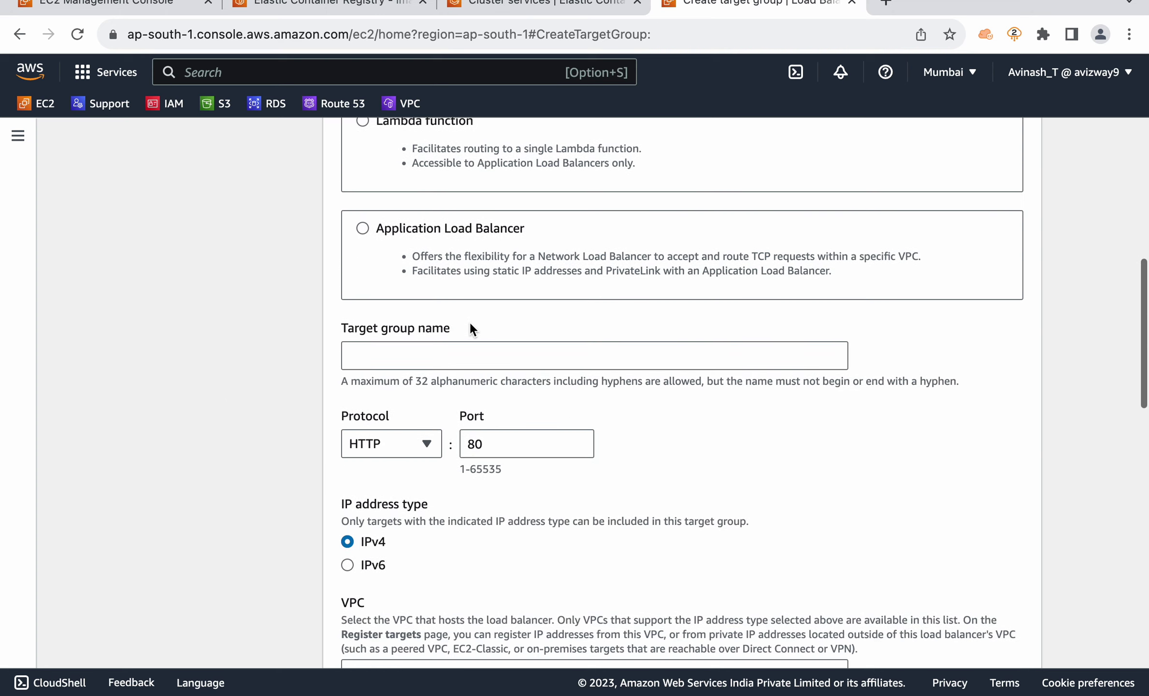
{"action": "left_click", "coordinate": [465, 355]}
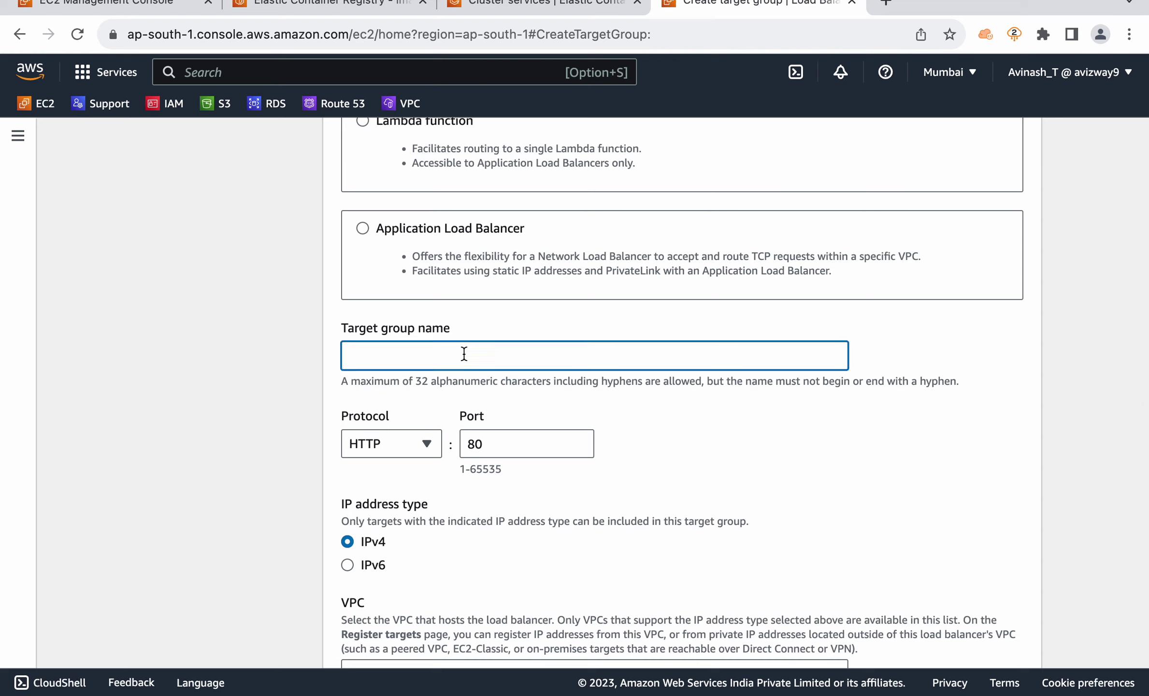
{"action": "type", "text": "ecs-tg-node"}
{"action": "left_click", "coordinate": [349, 357]}
{"action": "type", "text": "node-"}
{"action": "key", "text": "Right"}
{"action": "key", "text": "Right"}
{"action": "key", "text": "Right"}
{"action": "key", "text": "Right"}
{"action": "key", "text": "Right"}
{"action": "key", "text": "Right"}
{"action": "key", "text": "shift+Right"}
{"action": "key", "text": "shift+Right"}
{"action": "key", "text": "shift+Right"}
{"action": "key", "text": "shift+Right"}
{"action": "key", "text": "shift+Right"}
{"action": "key", "text": "BackSpace"}
- Keep the preselected VPC, HTTP1 and the HTTP health check path "/", and proceed to target registration
{"action": "scroll", "coordinate": [1083, 472], "scroll_direction": "down", "scroll_amount": 9}
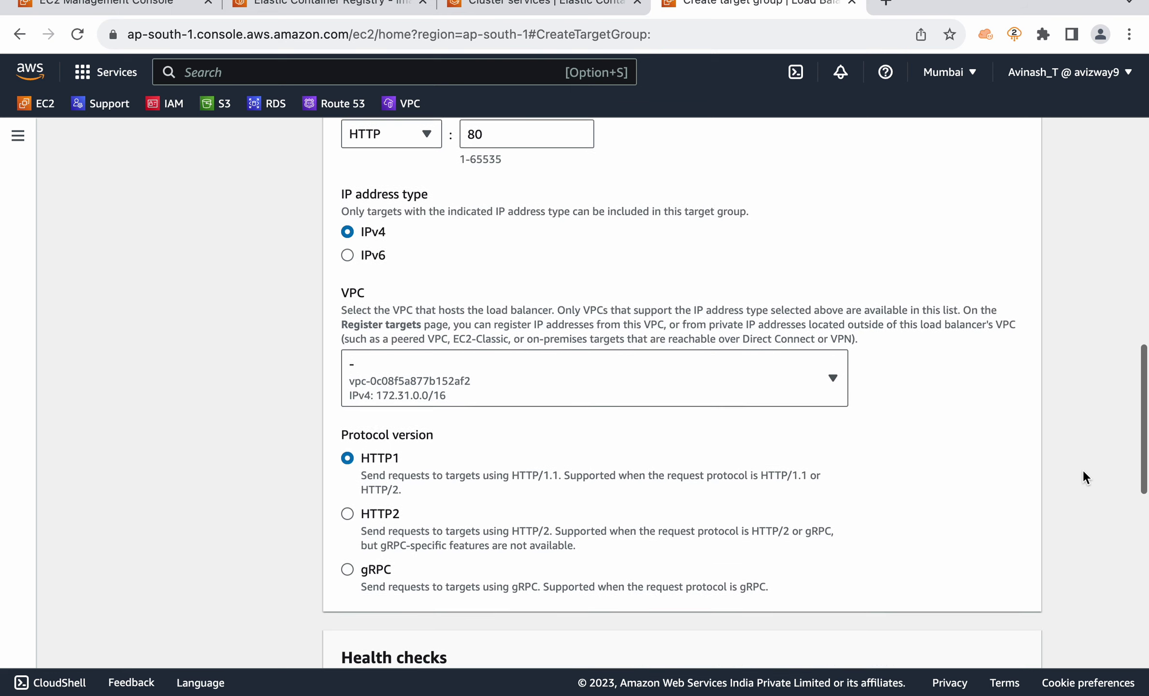
{"action": "left_click", "coordinate": [830, 293]}
{"action": "left_click", "coordinate": [826, 277]}
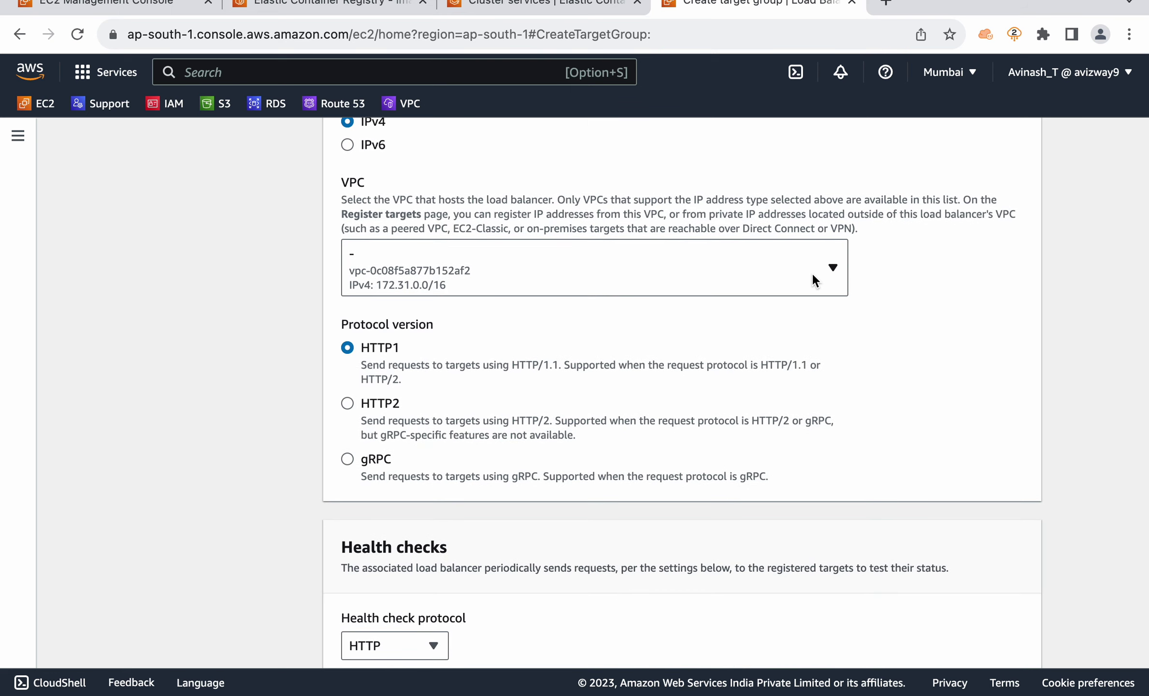
{"action": "scroll", "coordinate": [1088, 449], "scroll_direction": "down", "scroll_amount": 3}
{"action": "scroll", "coordinate": [1080, 457], "scroll_direction": "down", "scroll_amount": 4}
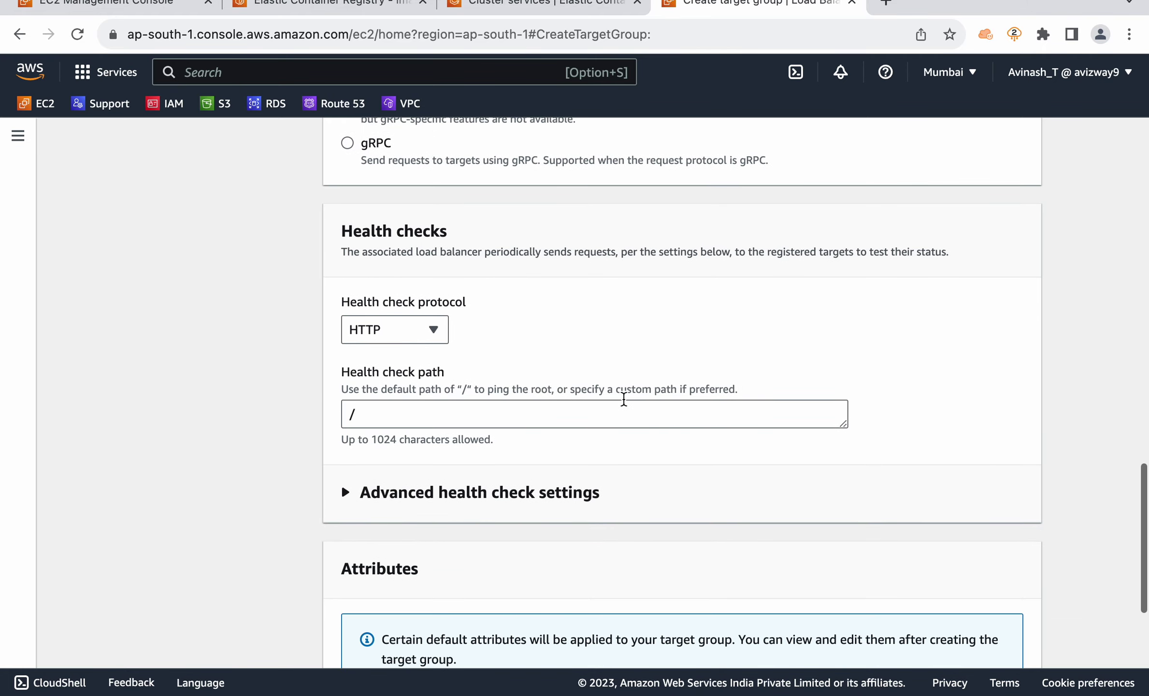
{"action": "left_click", "coordinate": [612, 408]}
{"action": "scroll", "coordinate": [1060, 462], "scroll_direction": "down", "scroll_amount": 5}
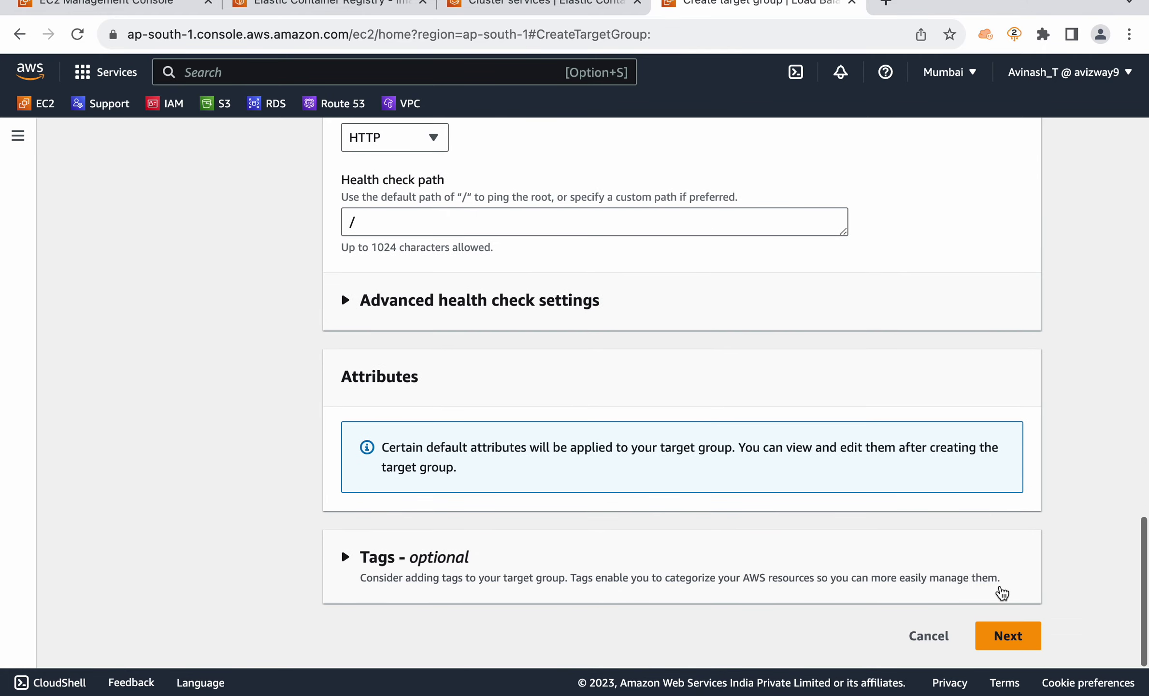
{"action": "left_click", "coordinate": [1013, 637]}
- Create the target group without registering any IP targets and select node-ecs-tg in the target groups list
{"action": "scroll", "coordinate": [567, 475], "scroll_direction": "down", "scroll_amount": 8}
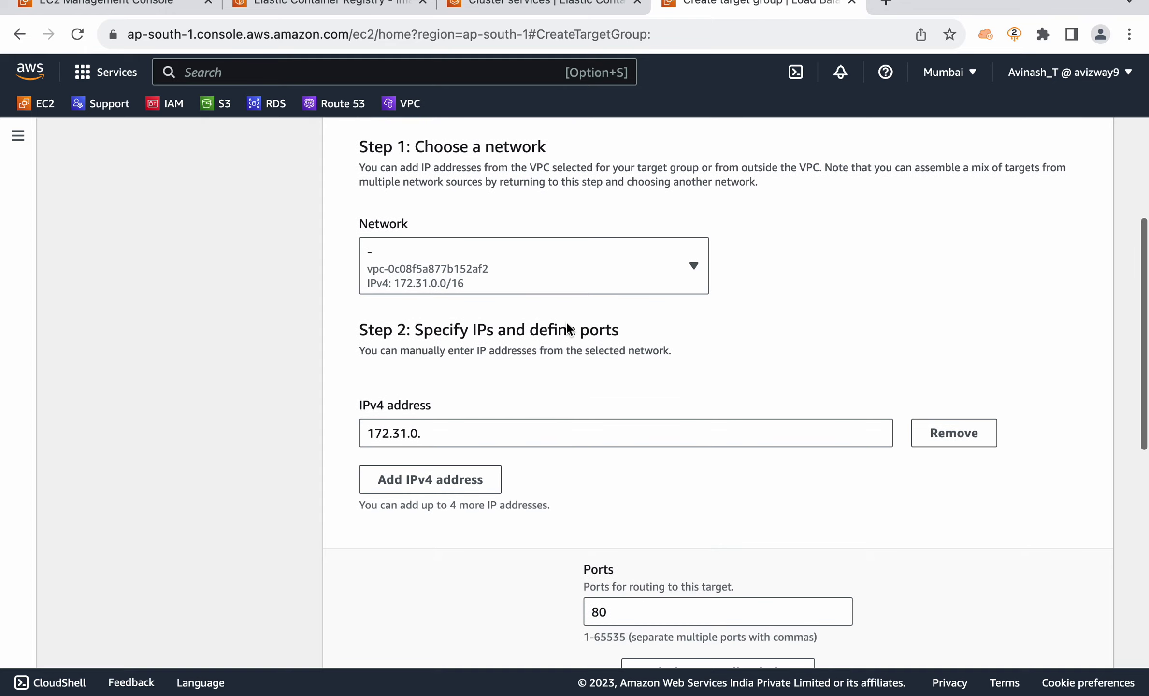
{"action": "scroll", "coordinate": [609, 561], "scroll_direction": "down", "scroll_amount": 3}
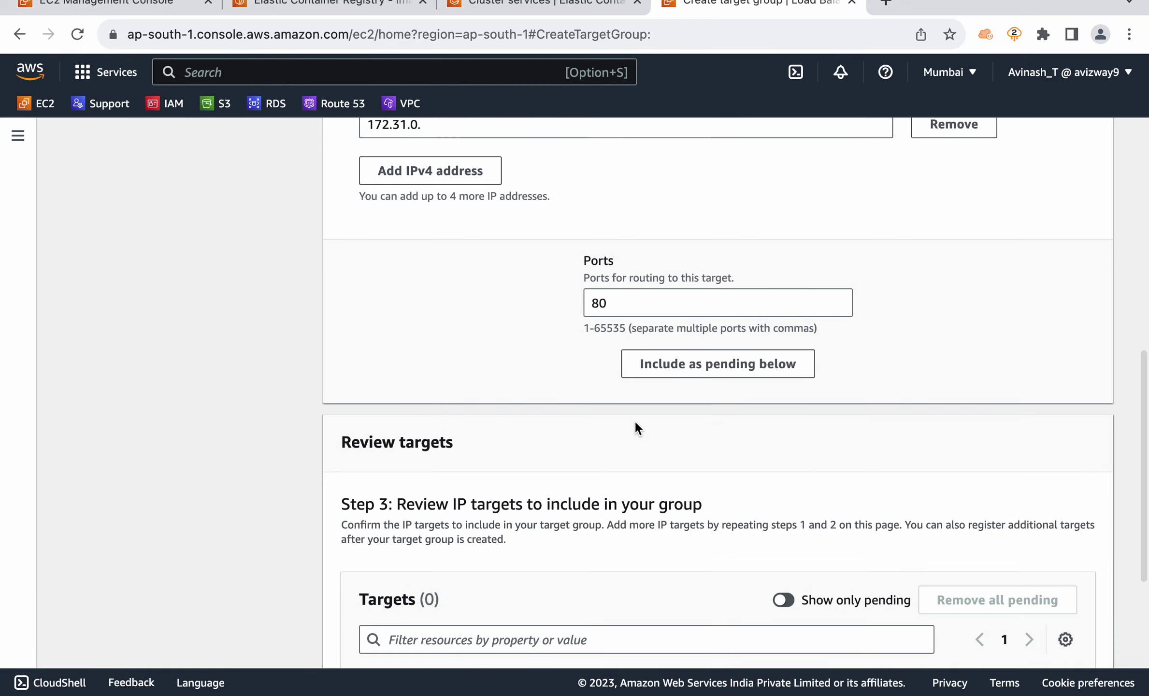
{"action": "scroll", "coordinate": [635, 420], "scroll_direction": "down", "scroll_amount": 4}
{"action": "left_click", "coordinate": [1015, 633]}
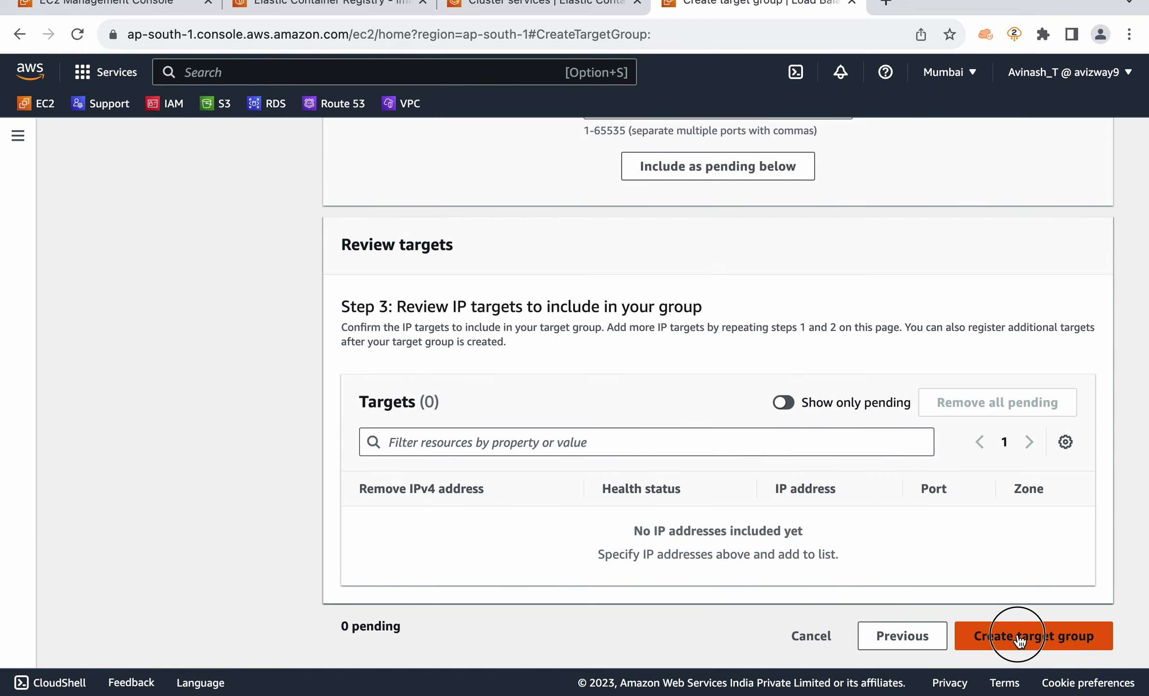
{"action": "left_click", "coordinate": [1091, 139]}
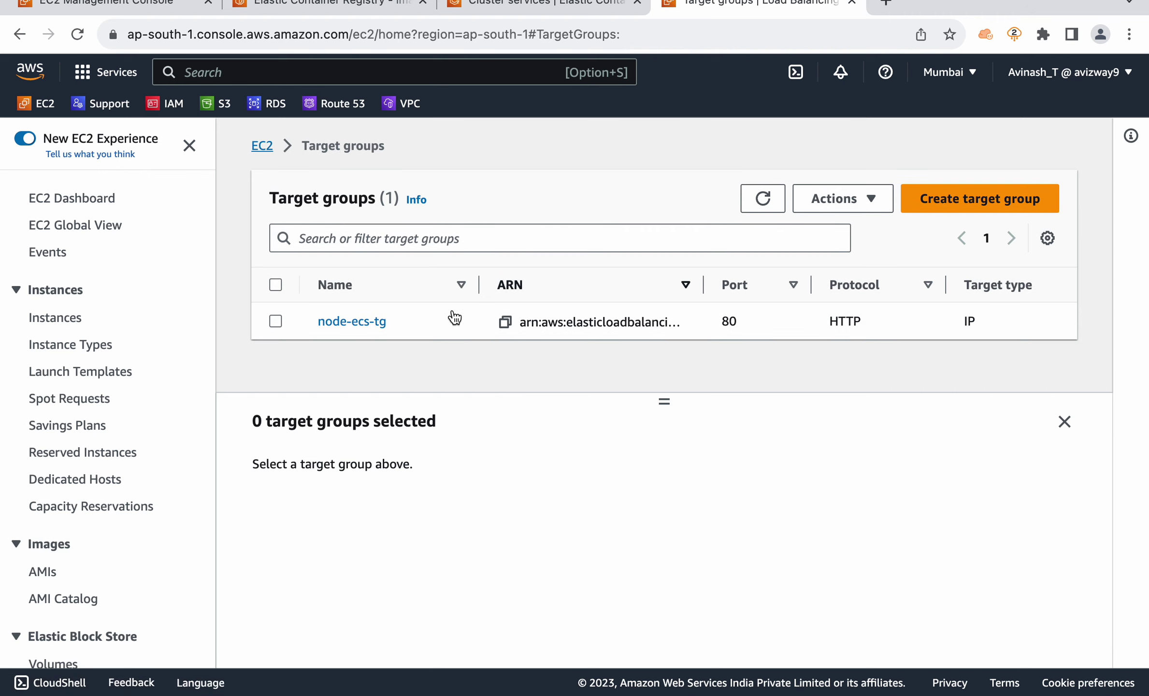
{"action": "left_click_drag", "start_coordinate": [410, 320], "coordinate": [309, 323]}
{"action": "left_click", "coordinate": [309, 323]}
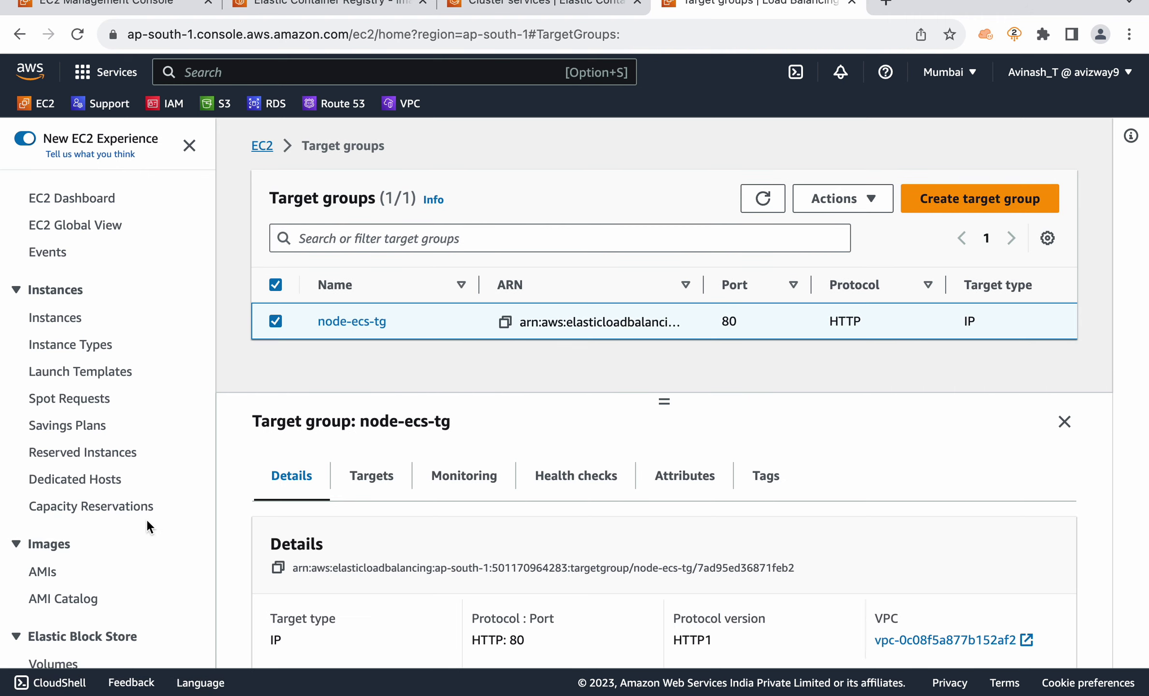
- Start creating an Application Load Balancer and go to its basic configuration
{"action": "scroll", "coordinate": [146, 518], "scroll_direction": "down", "scroll_amount": 8}
{"action": "left_click", "coordinate": [77, 531]}
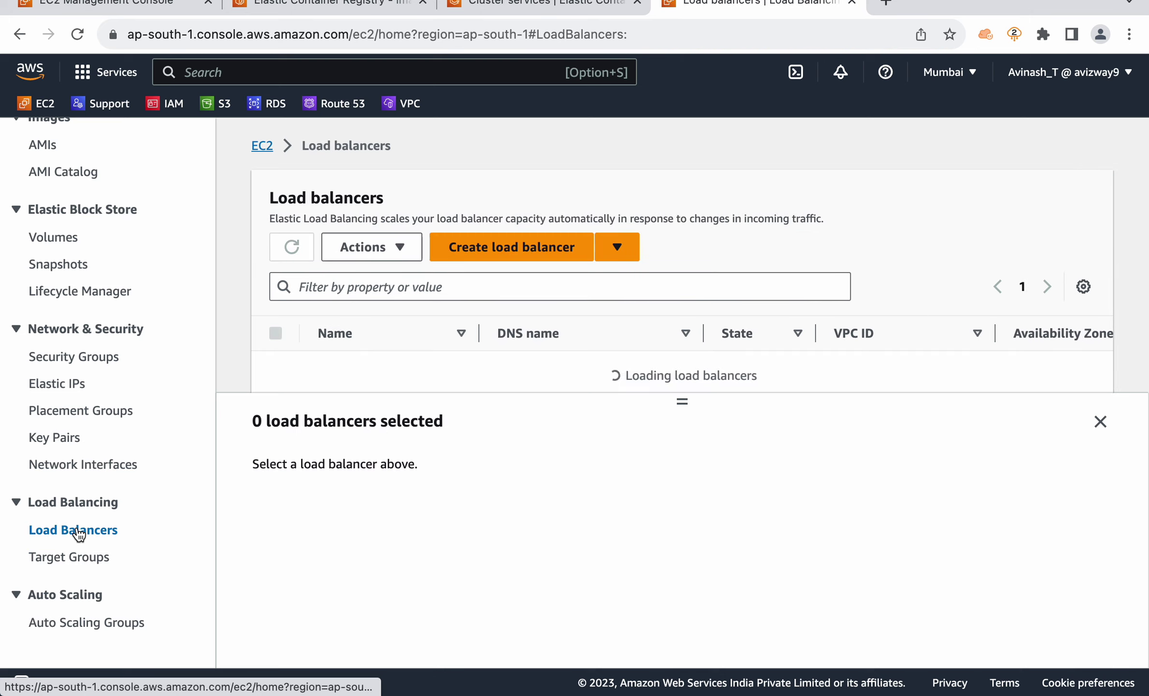
{"action": "left_click", "coordinate": [509, 256]}
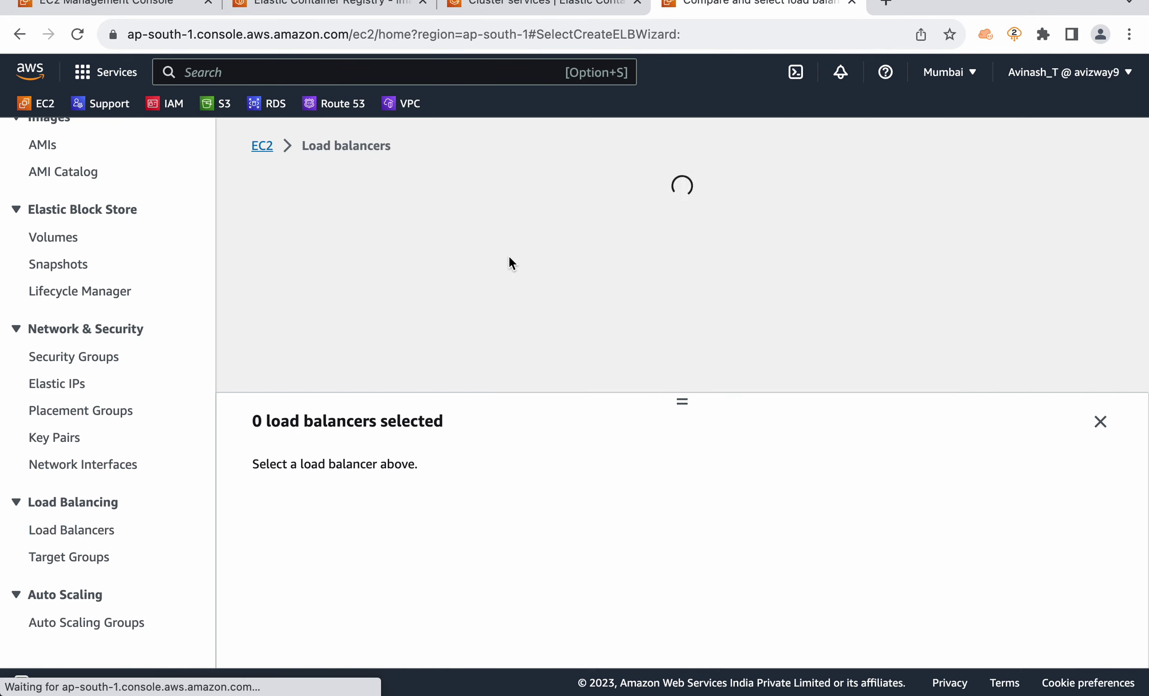
{"action": "scroll", "coordinate": [261, 432], "scroll_direction": "down", "scroll_amount": 10}
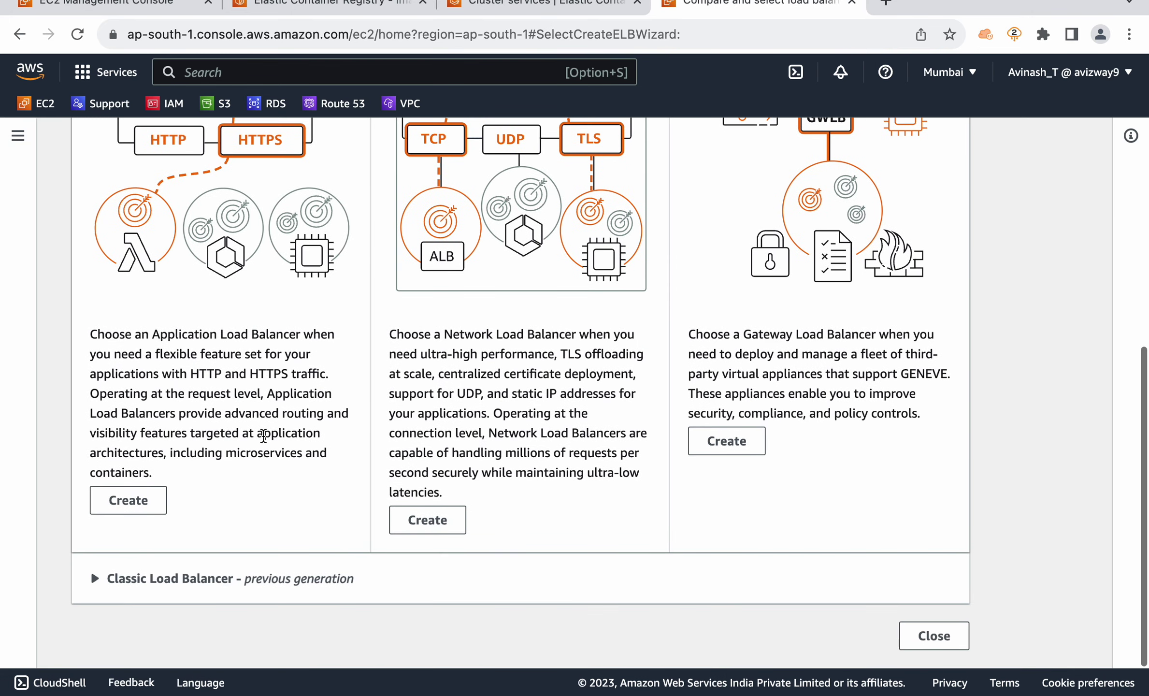
{"action": "left_click", "coordinate": [116, 500]}
{"action": "scroll", "coordinate": [380, 419], "scroll_direction": "down", "scroll_amount": 2}
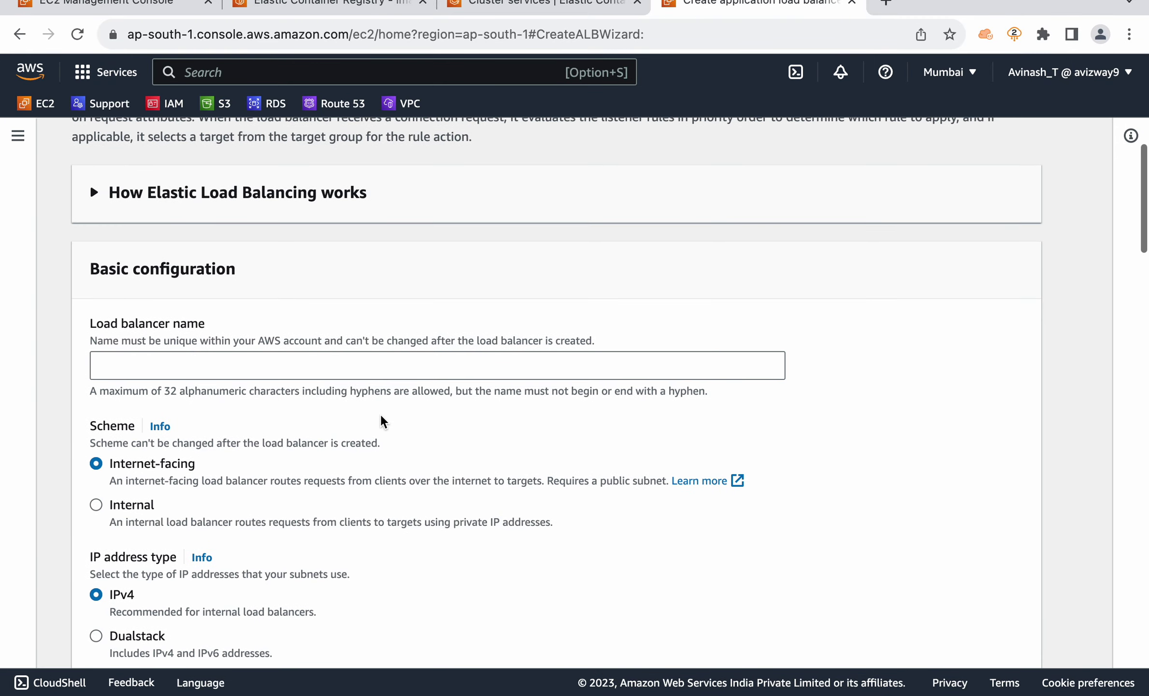
- Name the load balancer ecs-demo, keeping the Internet-facing scheme and the IPv4 address type
{"action": "left_click", "coordinate": [265, 361]}
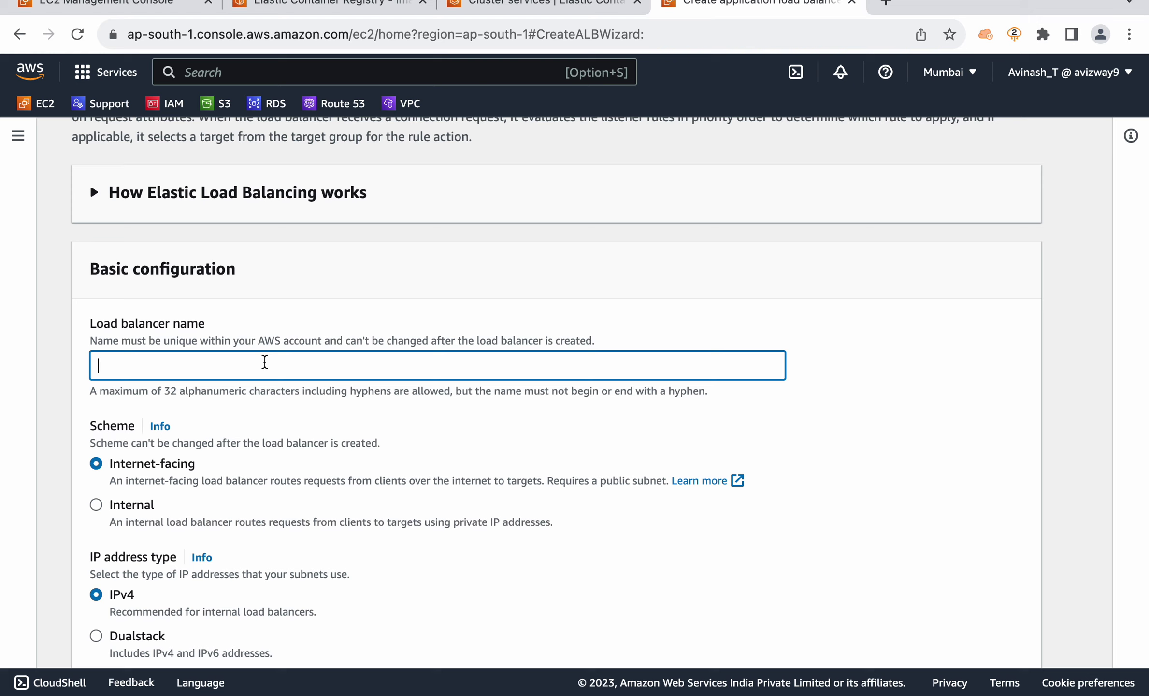
{"action": "type", "text": "ecs-demo"}
{"action": "scroll", "coordinate": [373, 406], "scroll_direction": "down", "scroll_amount": 3}
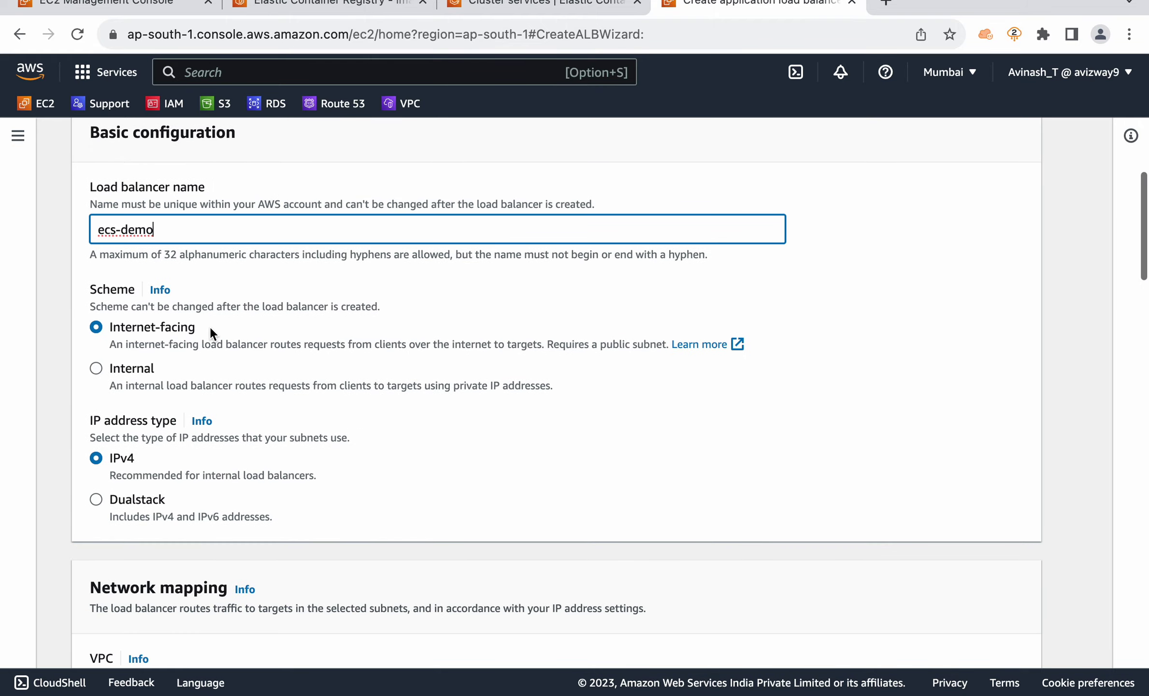
{"action": "left_click_drag", "start_coordinate": [209, 327], "coordinate": [118, 330]}
{"action": "scroll", "coordinate": [280, 372], "scroll_direction": "down", "scroll_amount": 3}
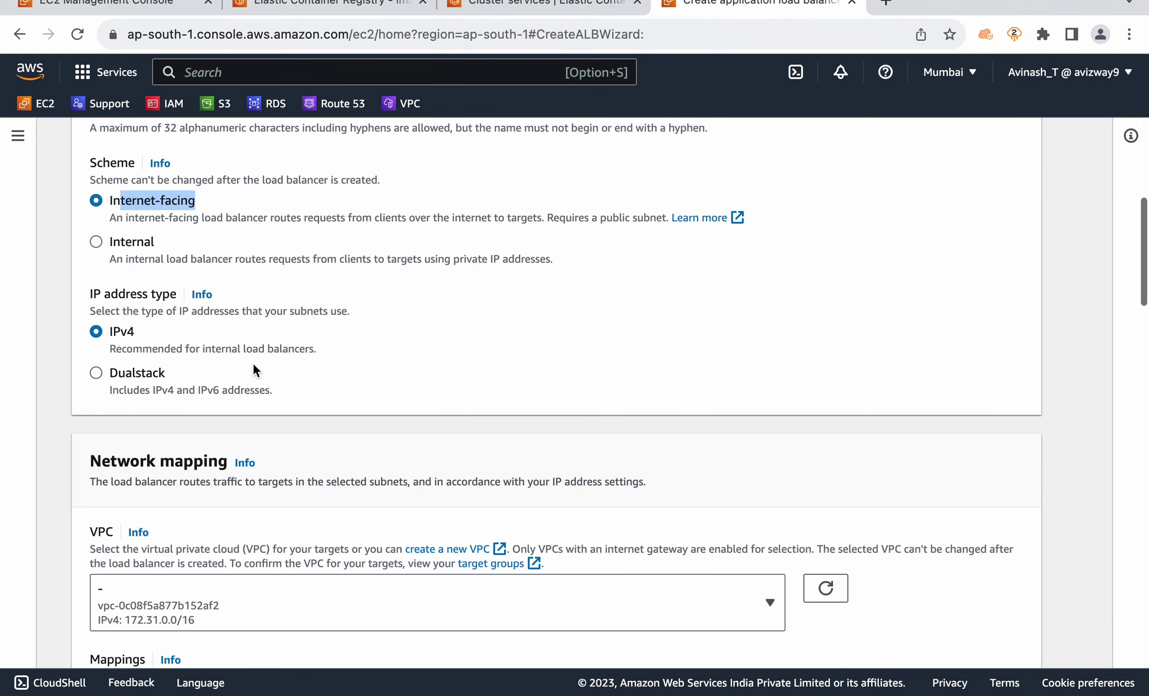
{"action": "double_click", "coordinate": [143, 336]}
- Map the load balancer to the availability zones ap-south-1a, ap-south-1b and ap-south-1c
{"action": "scroll", "coordinate": [313, 338], "scroll_direction": "down", "scroll_amount": 10}
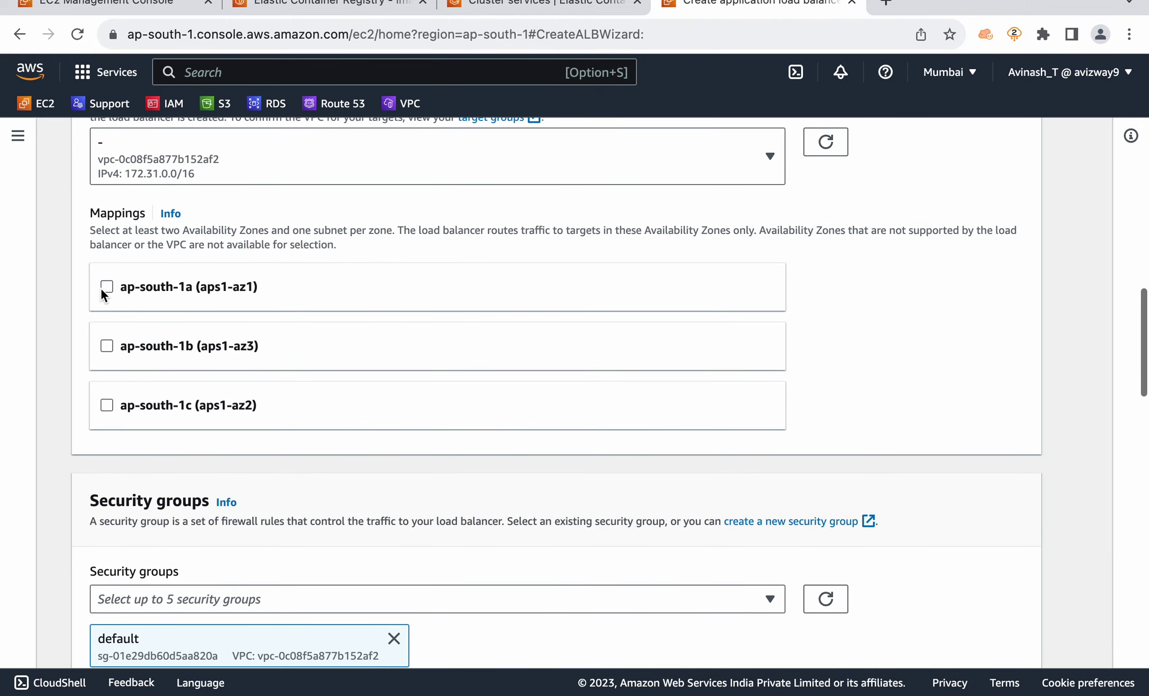
{"action": "left_click", "coordinate": [104, 288]}
{"action": "scroll", "coordinate": [110, 393], "scroll_direction": "down", "scroll_amount": 2}
{"action": "left_click", "coordinate": [106, 411]}
{"action": "scroll", "coordinate": [112, 416], "scroll_direction": "down", "scroll_amount": 3}
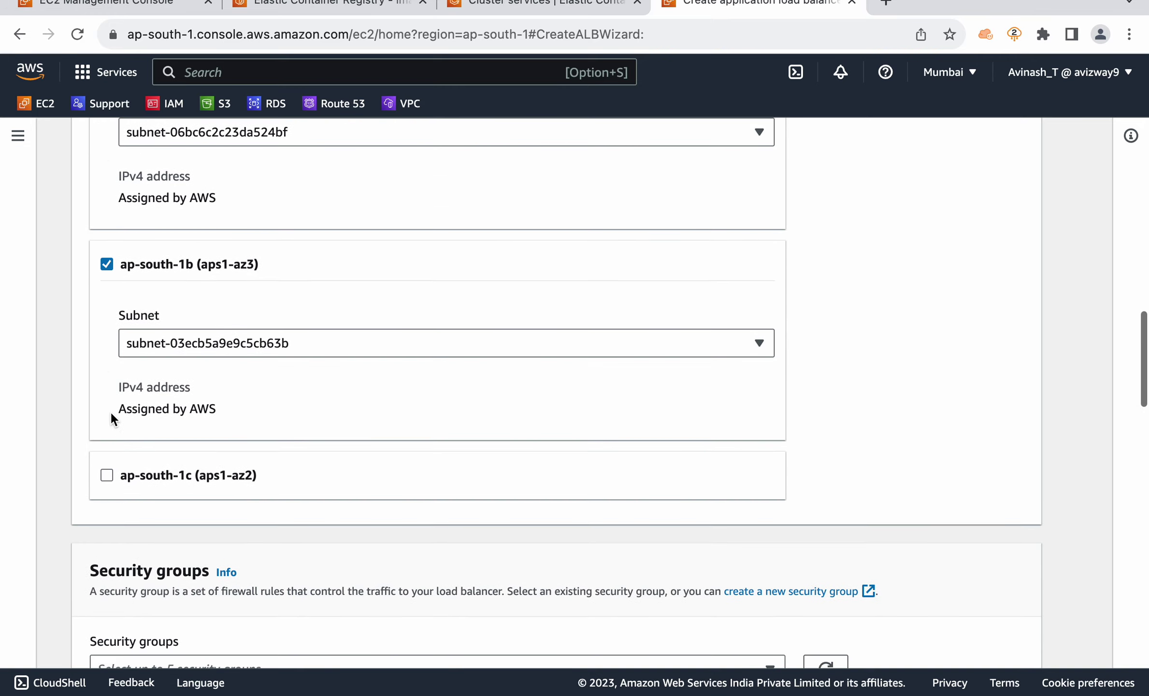
{"action": "left_click", "coordinate": [107, 475]}
- Replace the load balancer's default security group with ELB-SG
{"action": "scroll", "coordinate": [108, 471], "scroll_direction": "down", "scroll_amount": 10}
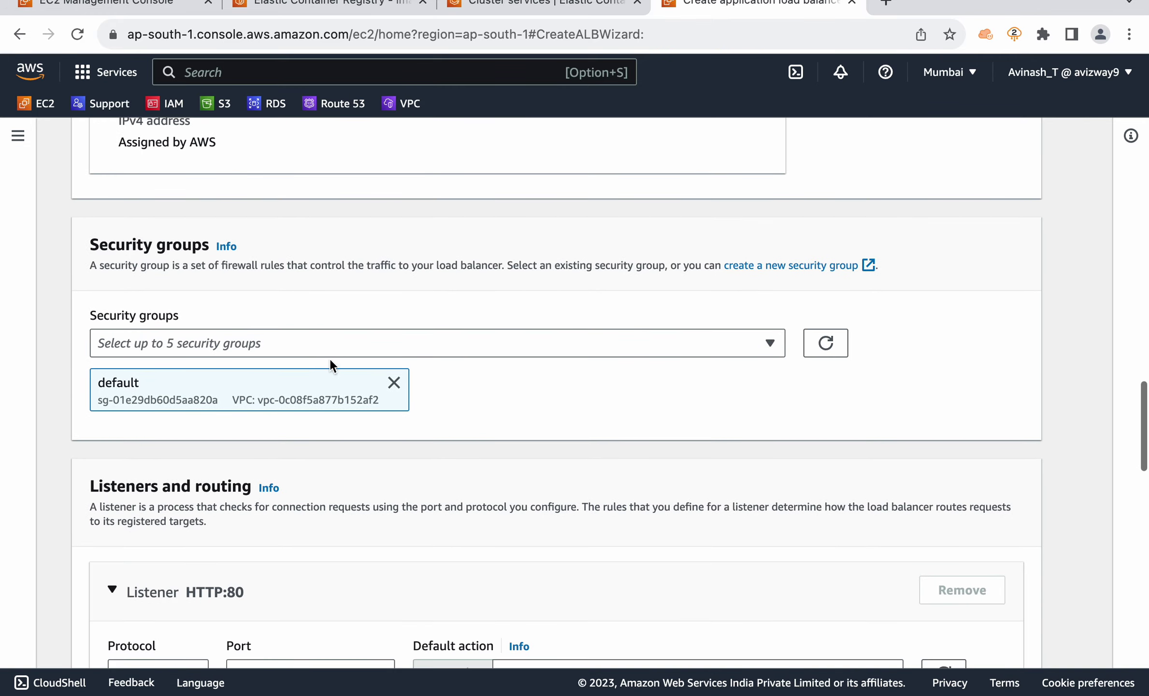
{"action": "left_click", "coordinate": [394, 383]}
{"action": "left_click", "coordinate": [393, 344]}
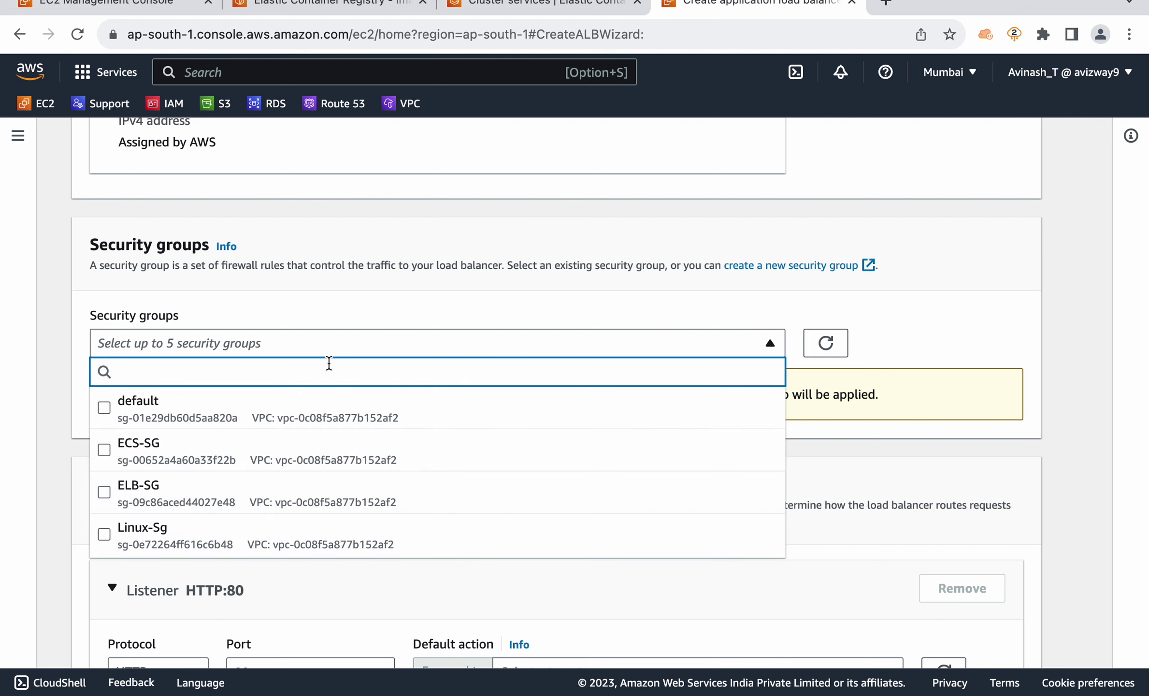
{"action": "left_click", "coordinate": [200, 502]}
{"action": "left_click", "coordinate": [1075, 400]}
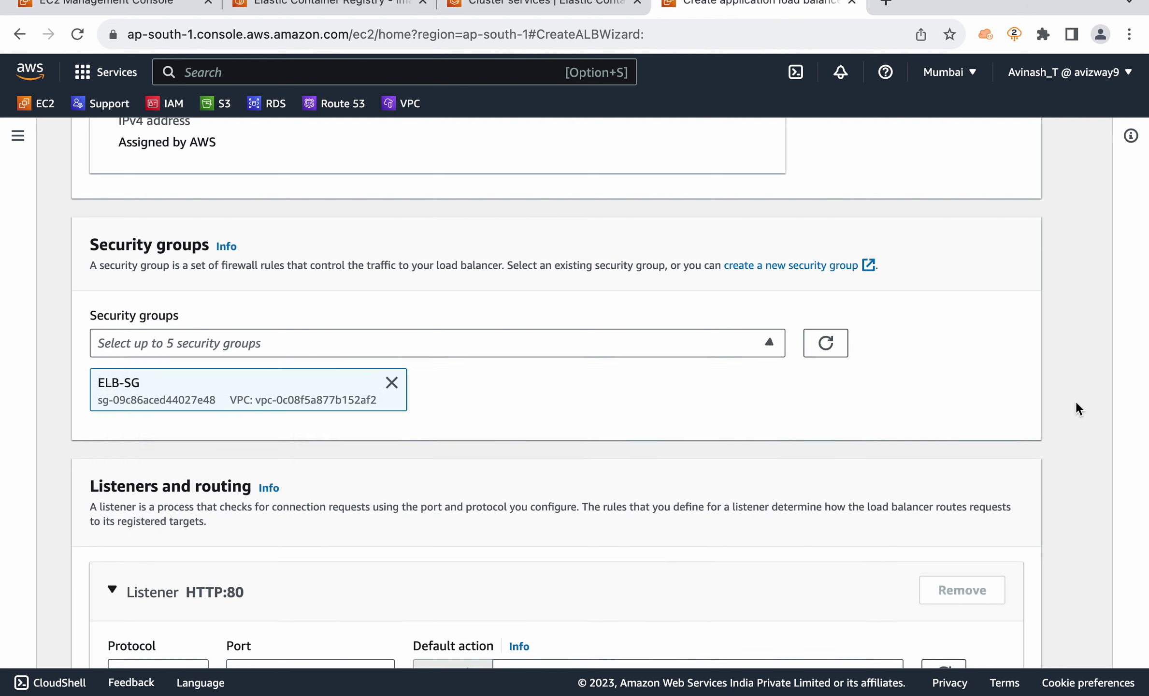
- Set the HTTP:80 listener's default action to forward to the target group node-ecs-tg
{"action": "scroll", "coordinate": [1076, 401], "scroll_direction": "down", "scroll_amount": 4}
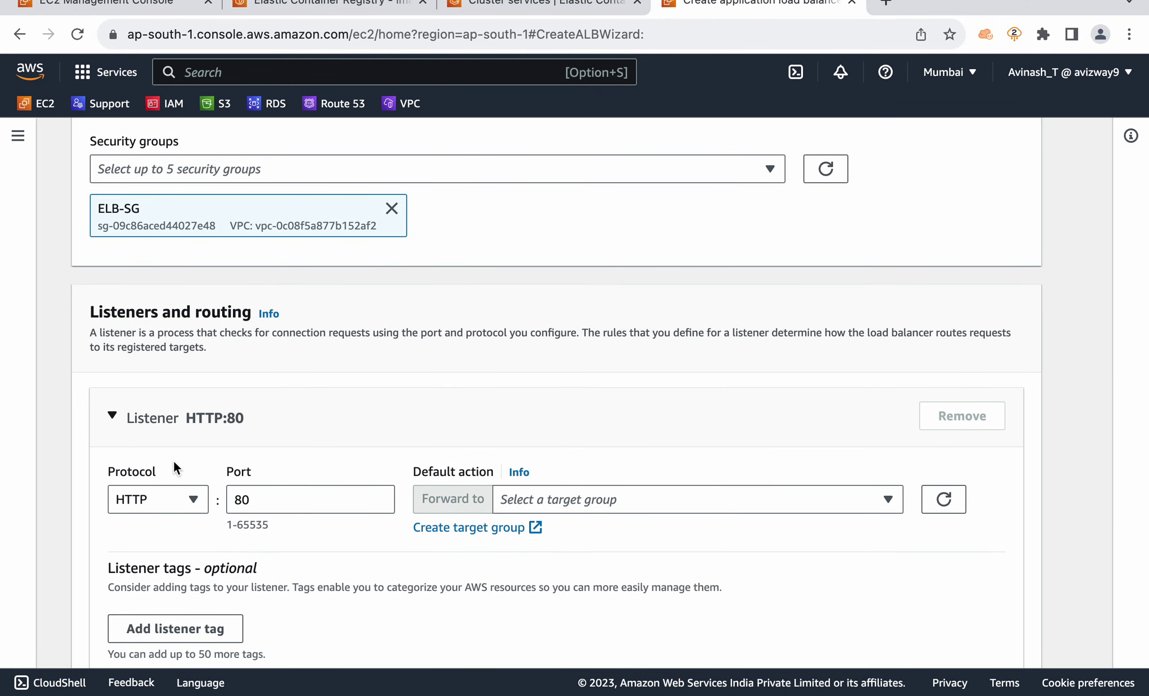
{"action": "scroll", "coordinate": [680, 495], "scroll_direction": "down", "scroll_amount": 1}
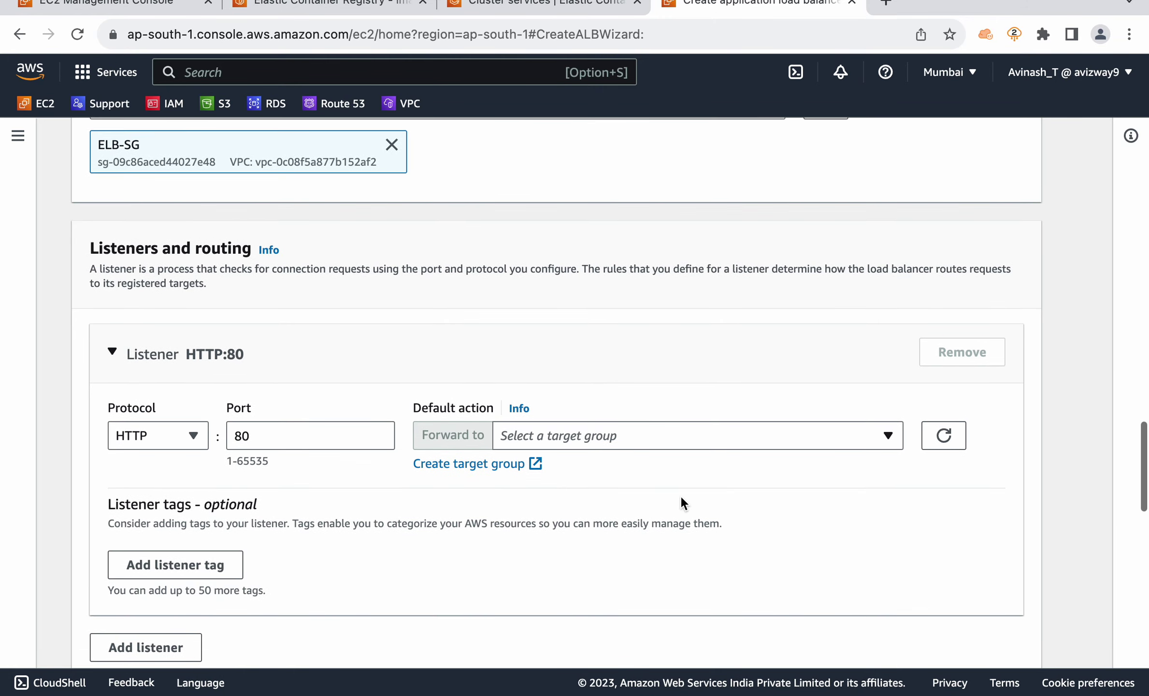
{"action": "left_click", "coordinate": [609, 437]}
{"action": "left_click", "coordinate": [601, 503]}
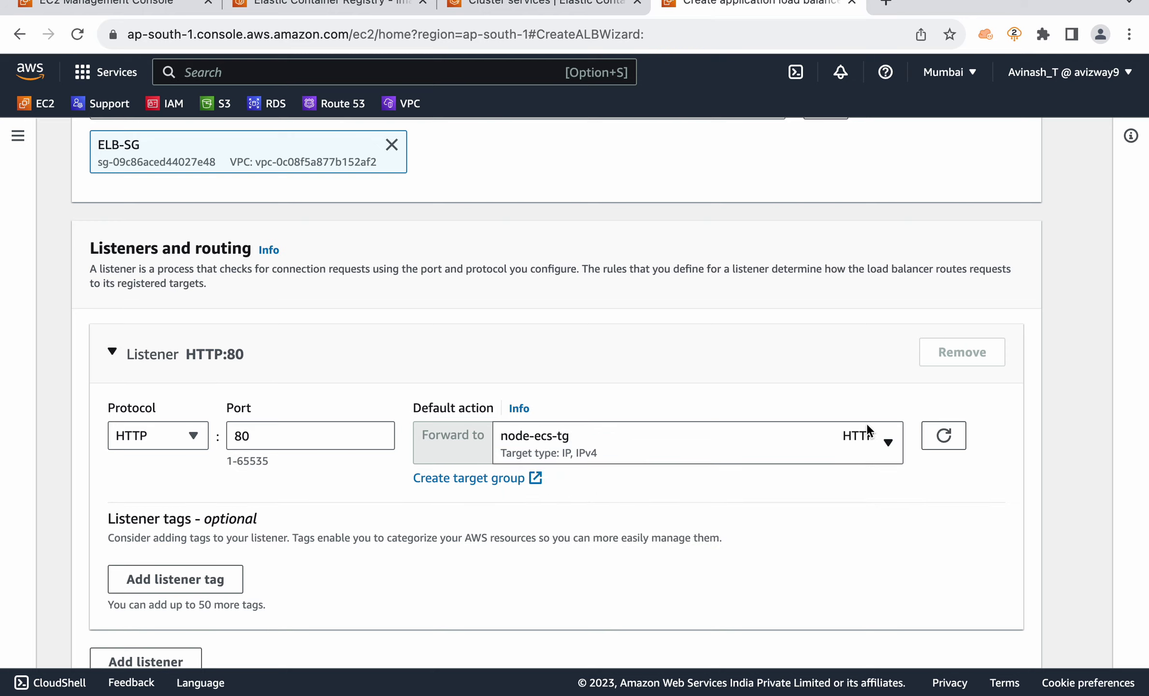
- Review the configuration summary and create the load balancer
{"action": "scroll", "coordinate": [1054, 463], "scroll_direction": "down", "scroll_amount": 2}
{"action": "scroll", "coordinate": [1053, 460], "scroll_direction": "down", "scroll_amount": 10}
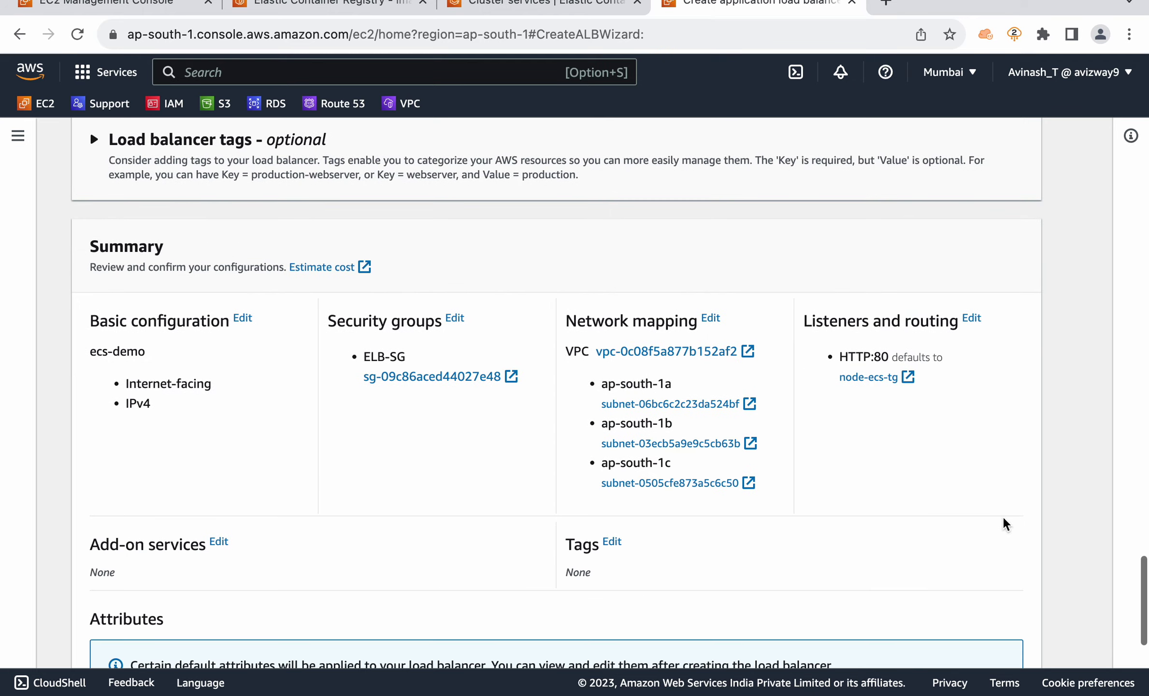
{"action": "scroll", "coordinate": [1065, 503], "scroll_direction": "down", "scroll_amount": 3}
{"action": "left_click", "coordinate": [958, 638]}
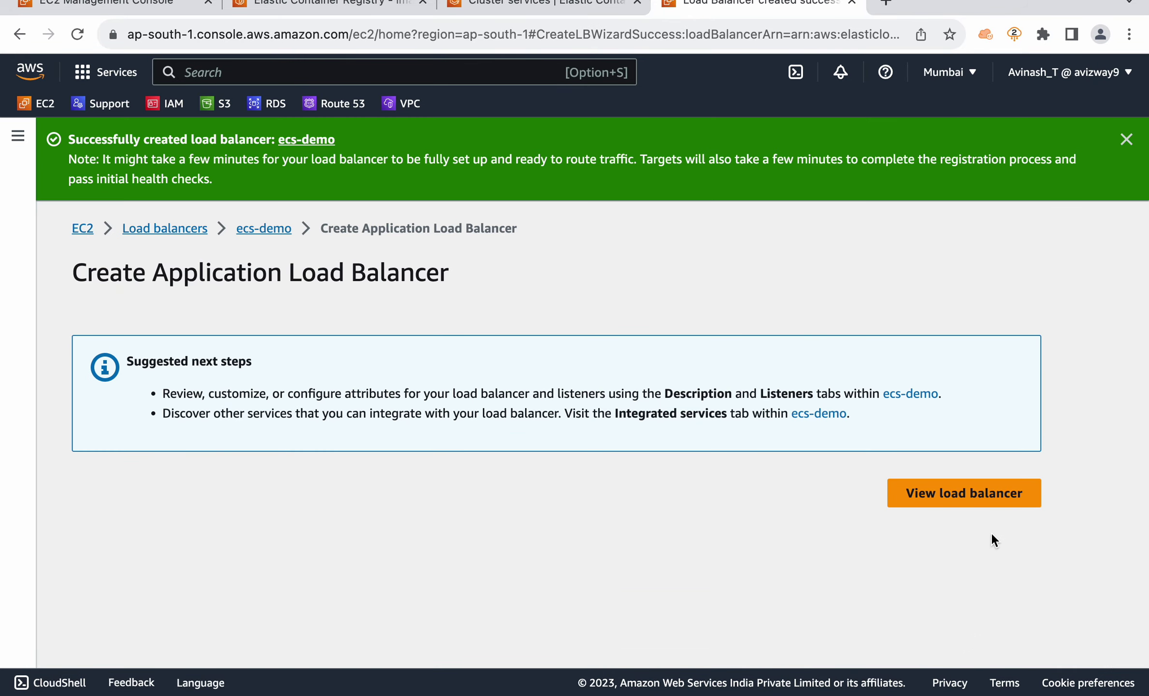
- View the load balancers list and open the details of ecs-demo
{"action": "left_click", "coordinate": [973, 501]}
{"action": "left_click_drag", "start_coordinate": [683, 400], "coordinate": [683, 529]}
{"action": "left_click", "coordinate": [354, 323]}
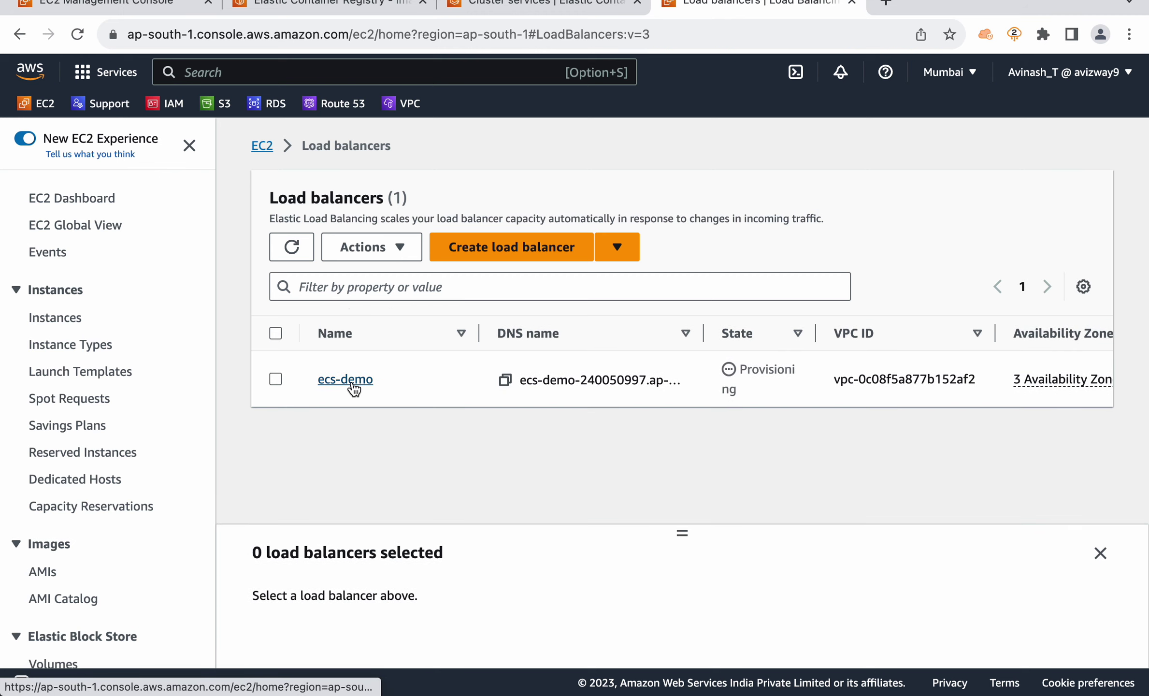
{"action": "left_click", "coordinate": [350, 382]}
- Open the target group node-ecs-tg and examine its load balancer association and registered targets
{"action": "scroll", "coordinate": [154, 439], "scroll_direction": "down", "scroll_amount": 10}
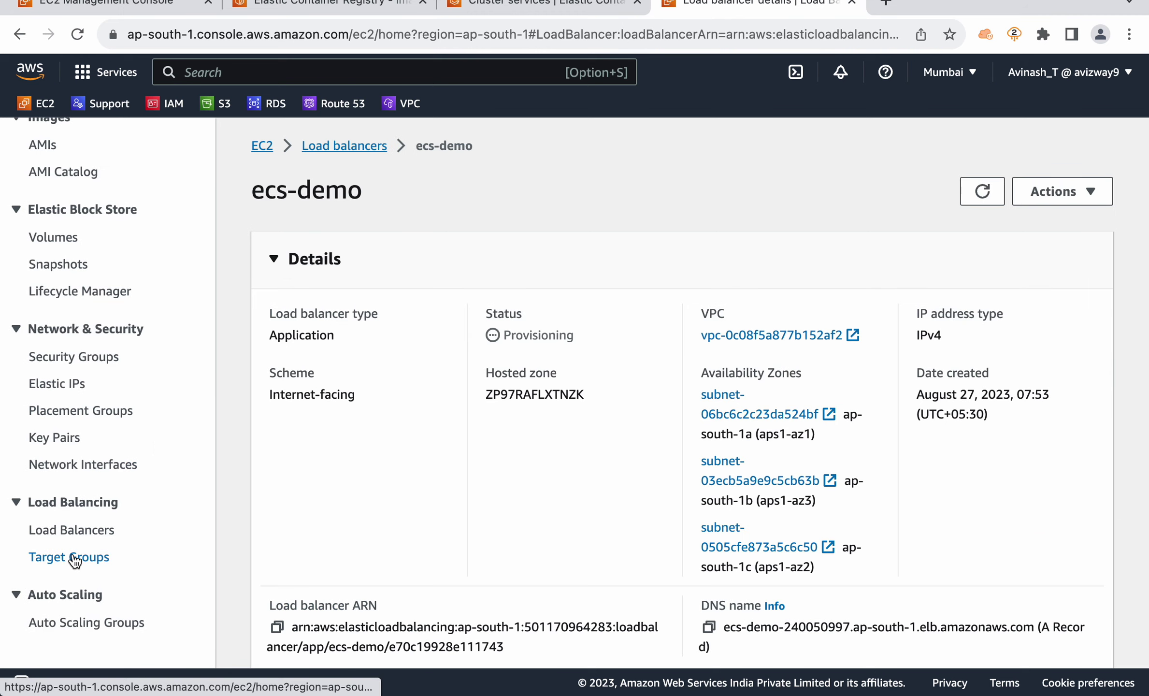
{"action": "left_click", "coordinate": [73, 557]}
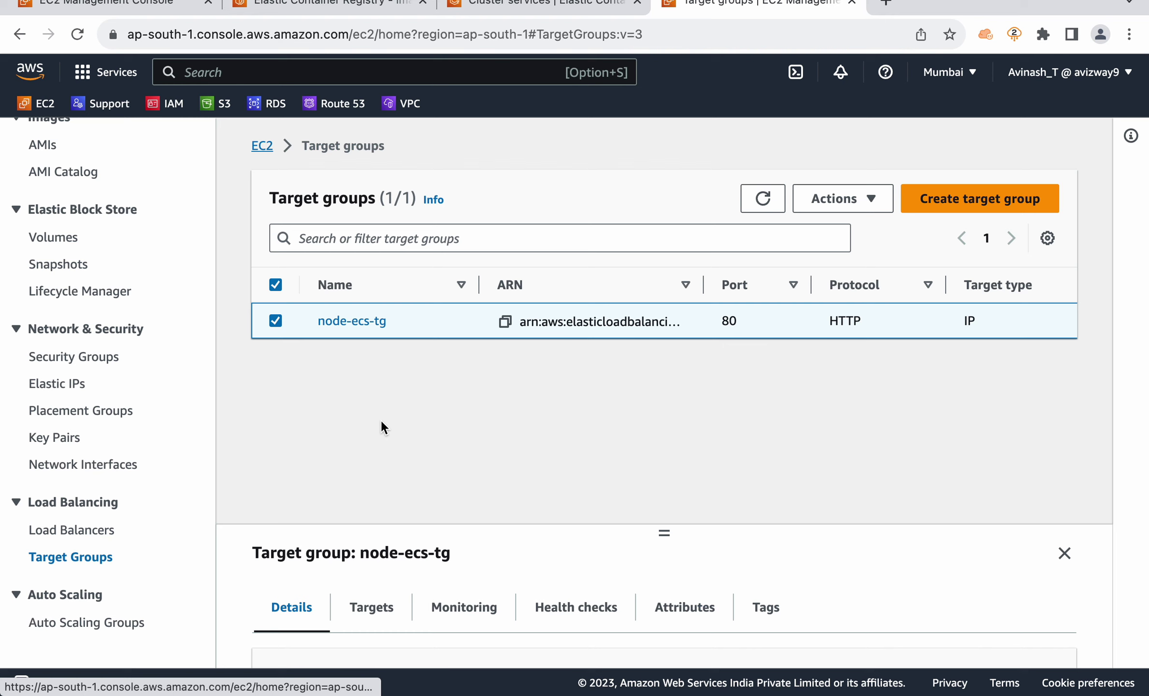
{"action": "left_click", "coordinate": [359, 322]}
{"action": "scroll", "coordinate": [426, 377], "scroll_direction": "down", "scroll_amount": 5}
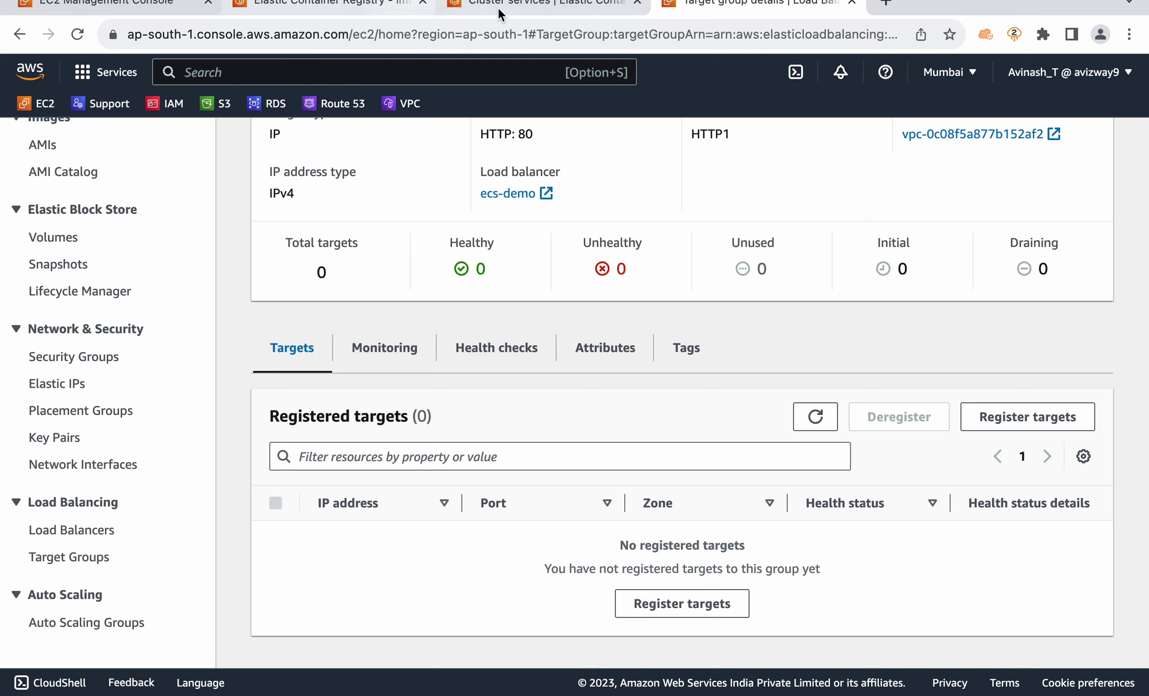
- Return to the services of my-demo-cluster and start creating a service with the Launch type compute option on FARGATE
{"action": "left_click", "coordinate": [537, 4]}
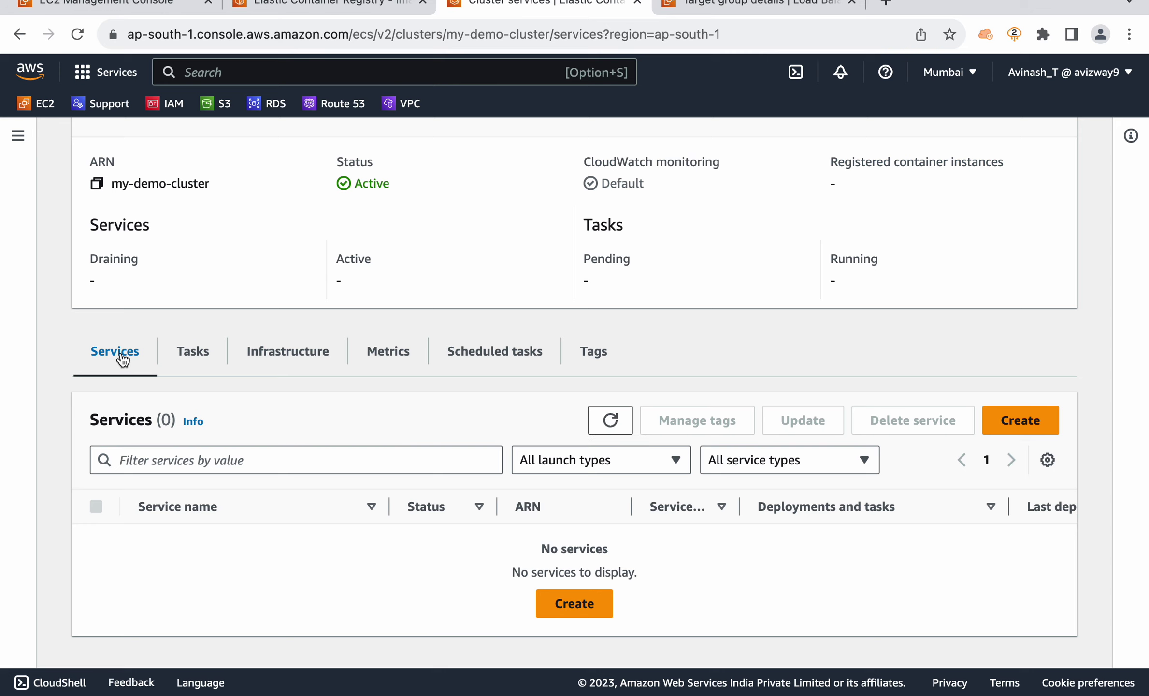
{"action": "left_click", "coordinate": [1020, 420]}
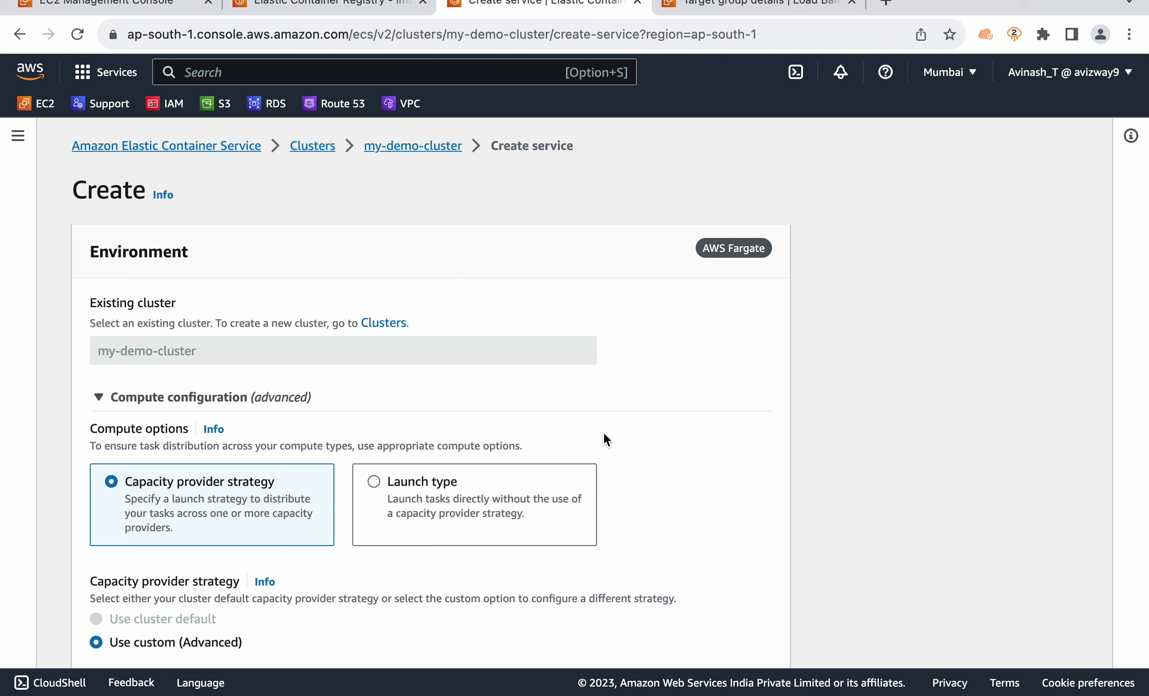
{"action": "scroll", "coordinate": [602, 431], "scroll_direction": "down", "scroll_amount": 2}
{"action": "left_click", "coordinate": [416, 375]}
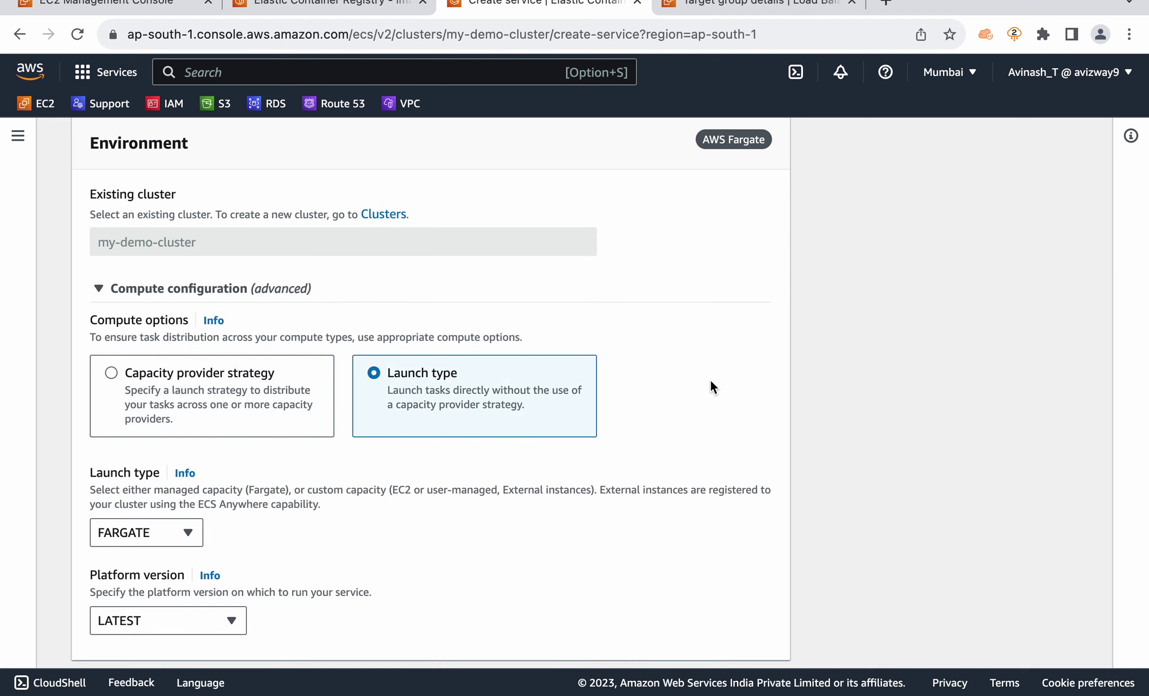
- Keep the Service application type and choose the task definition family mynode with revision 1 (LATEST)
{"action": "scroll", "coordinate": [710, 378], "scroll_direction": "down", "scroll_amount": 10}
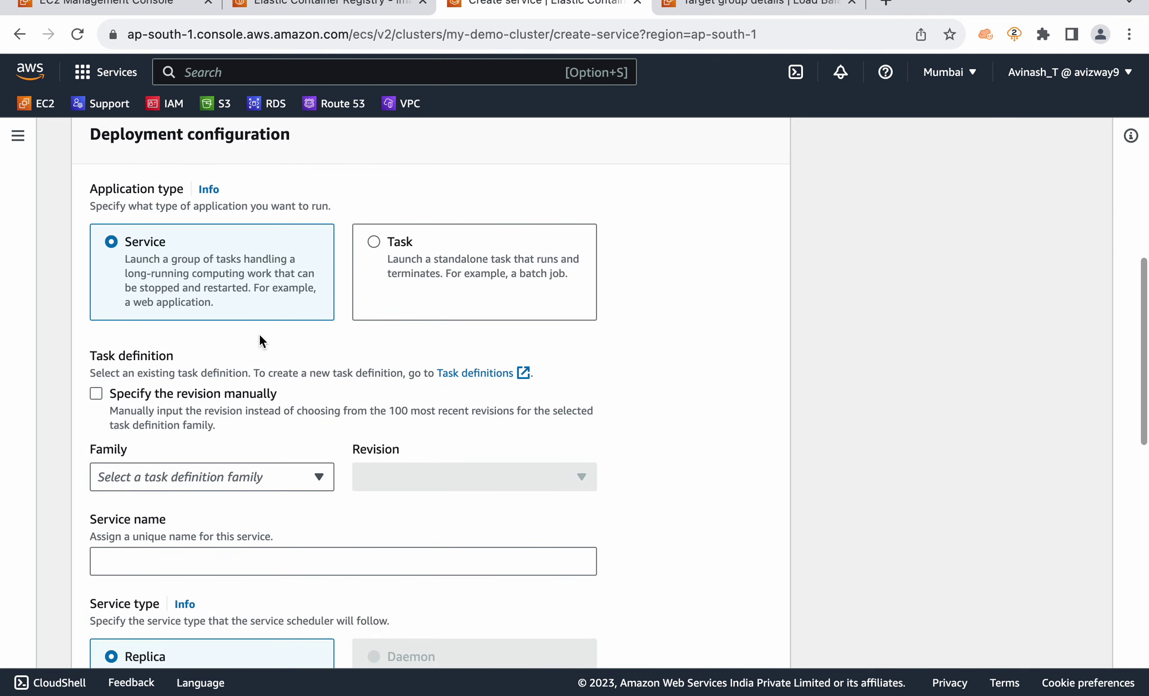
{"action": "left_click_drag", "start_coordinate": [219, 303], "coordinate": [136, 248]}
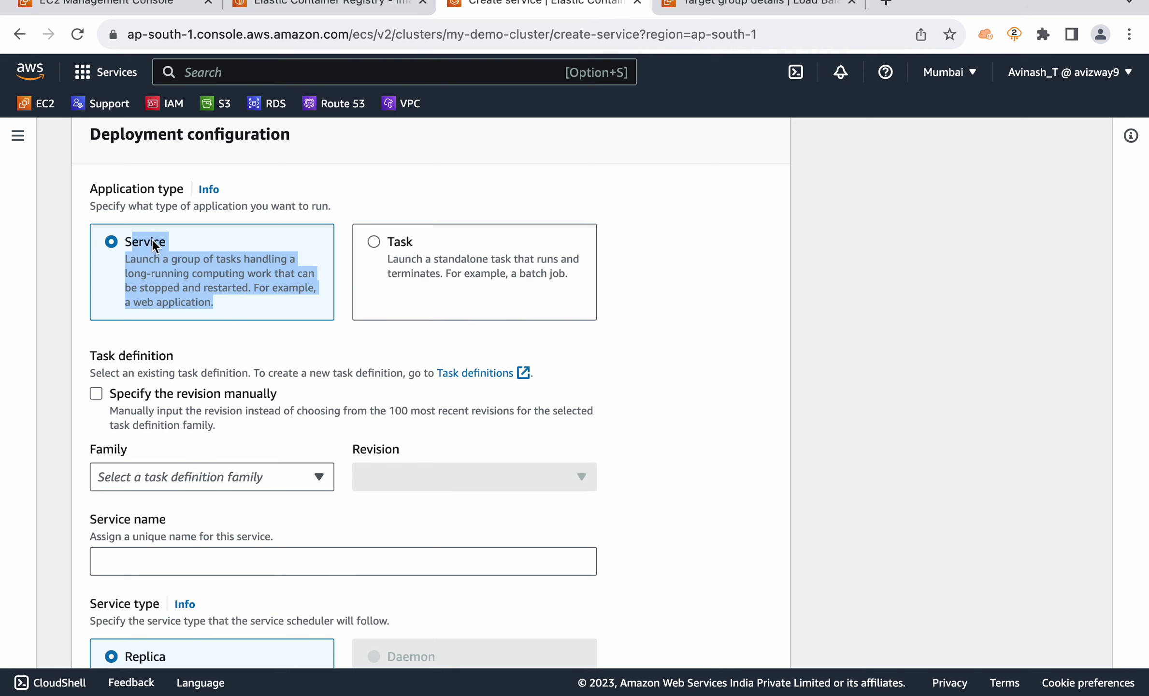
{"action": "left_click", "coordinate": [856, 385]}
{"action": "scroll", "coordinate": [856, 386], "scroll_direction": "down", "scroll_amount": 3}
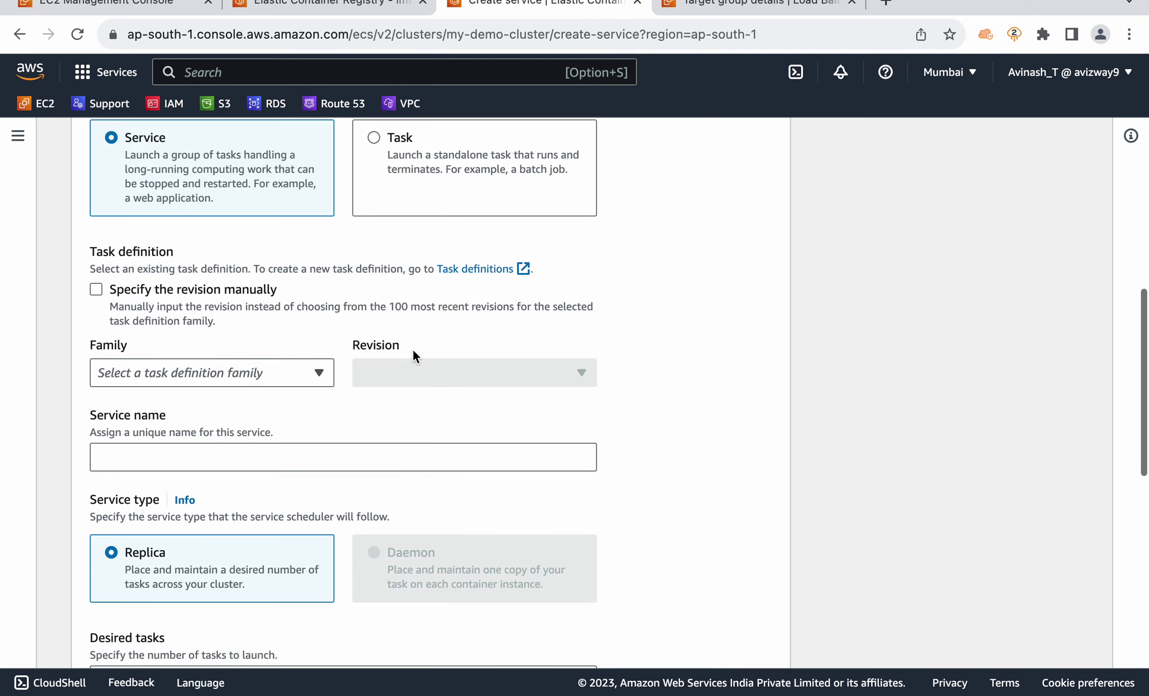
{"action": "left_click", "coordinate": [288, 378]}
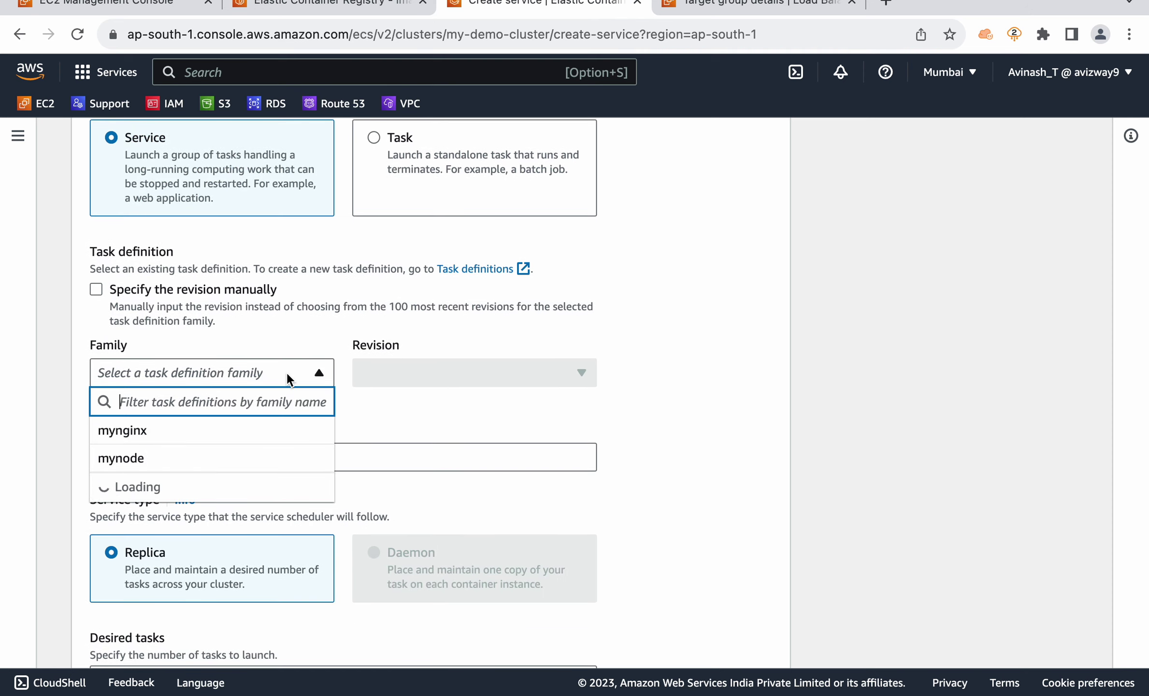
{"action": "left_click", "coordinate": [217, 457]}
{"action": "left_click", "coordinate": [540, 377]}
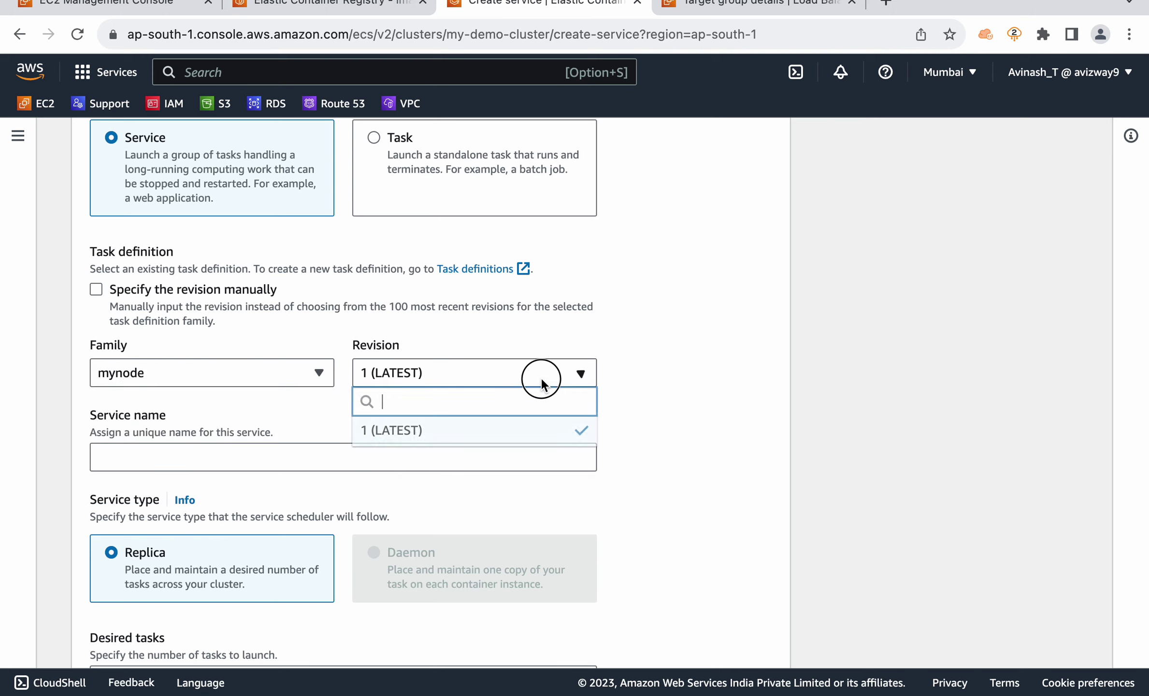
{"action": "left_click", "coordinate": [540, 377]}
- Name the service node-app-service
{"action": "scroll", "coordinate": [827, 388], "scroll_direction": "down", "scroll_amount": 1}
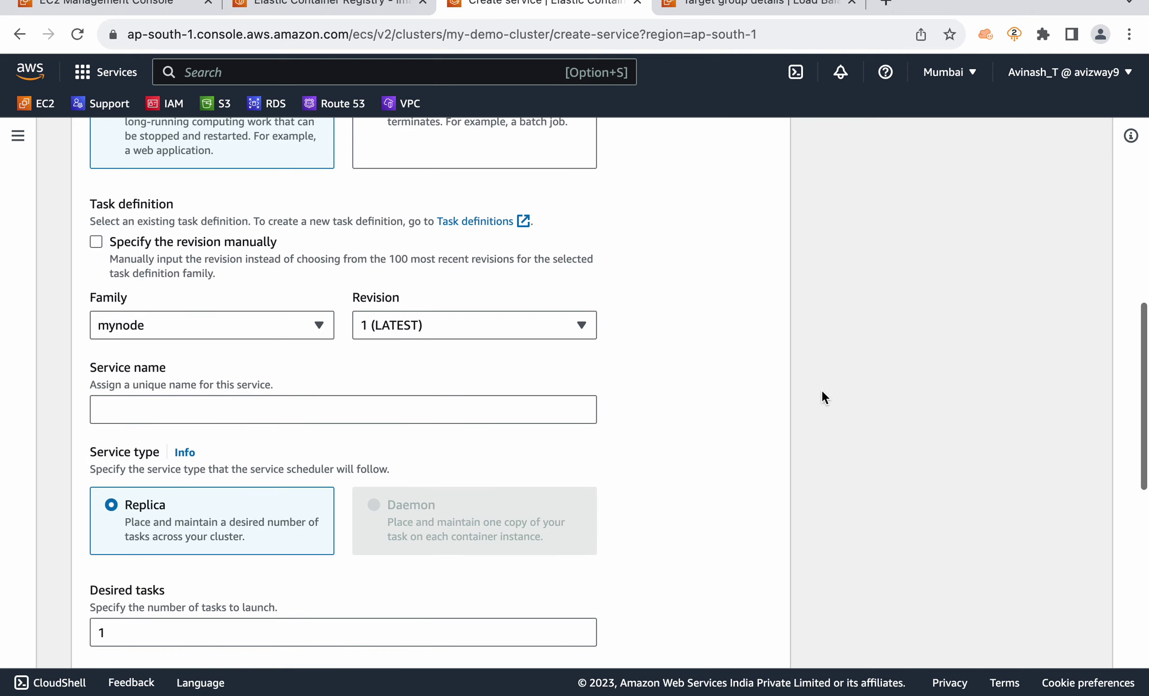
{"action": "left_click", "coordinate": [425, 411]}
{"action": "type", "text": "node"}
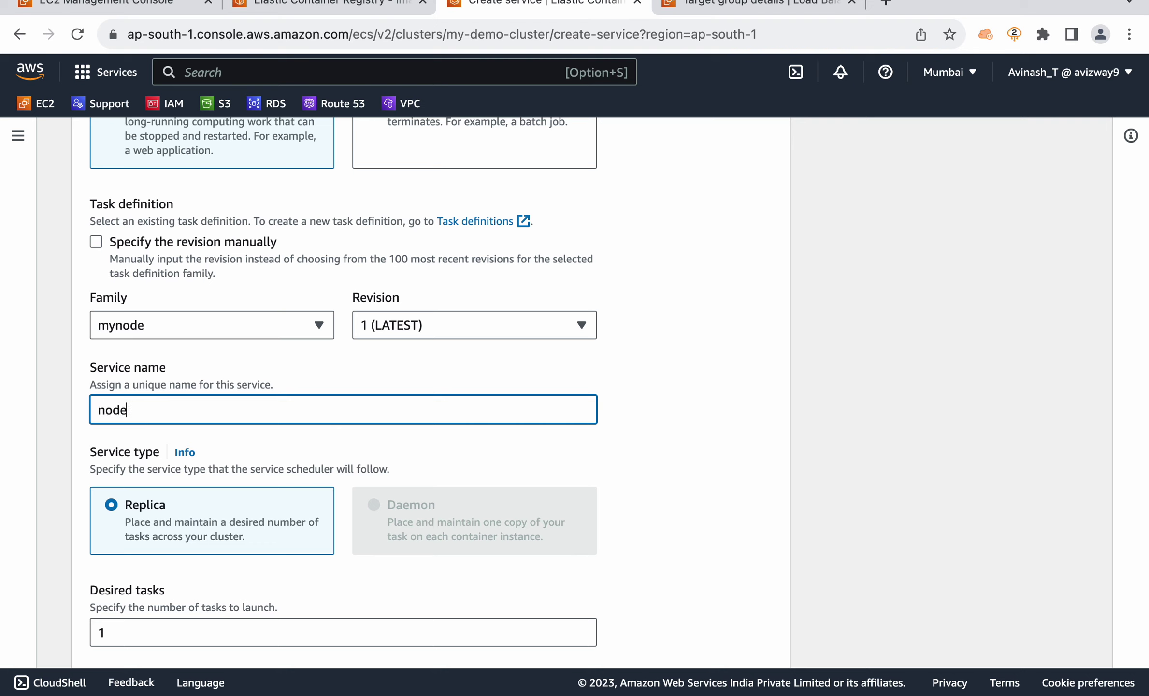
{"action": "type", "text": "-app-service"}
- Keep the Replica service type and set the number of desired tasks to 2
{"action": "scroll", "coordinate": [870, 450], "scroll_direction": "down", "scroll_amount": 5}
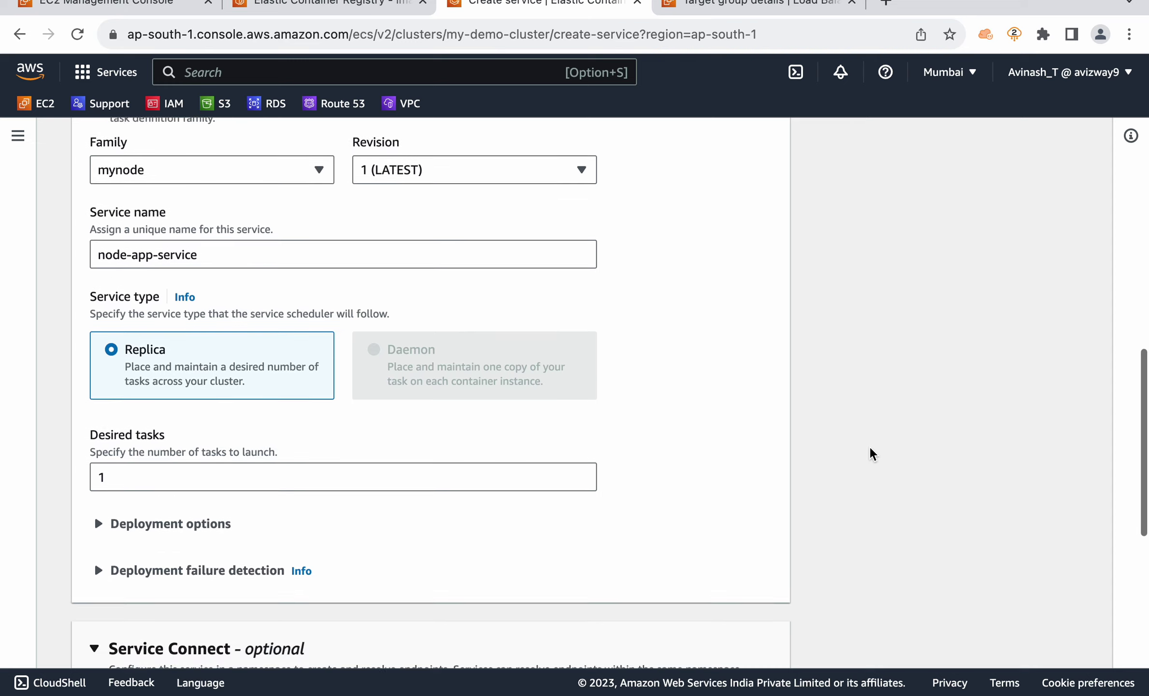
{"action": "left_click_drag", "start_coordinate": [115, 440], "coordinate": [62, 441]}
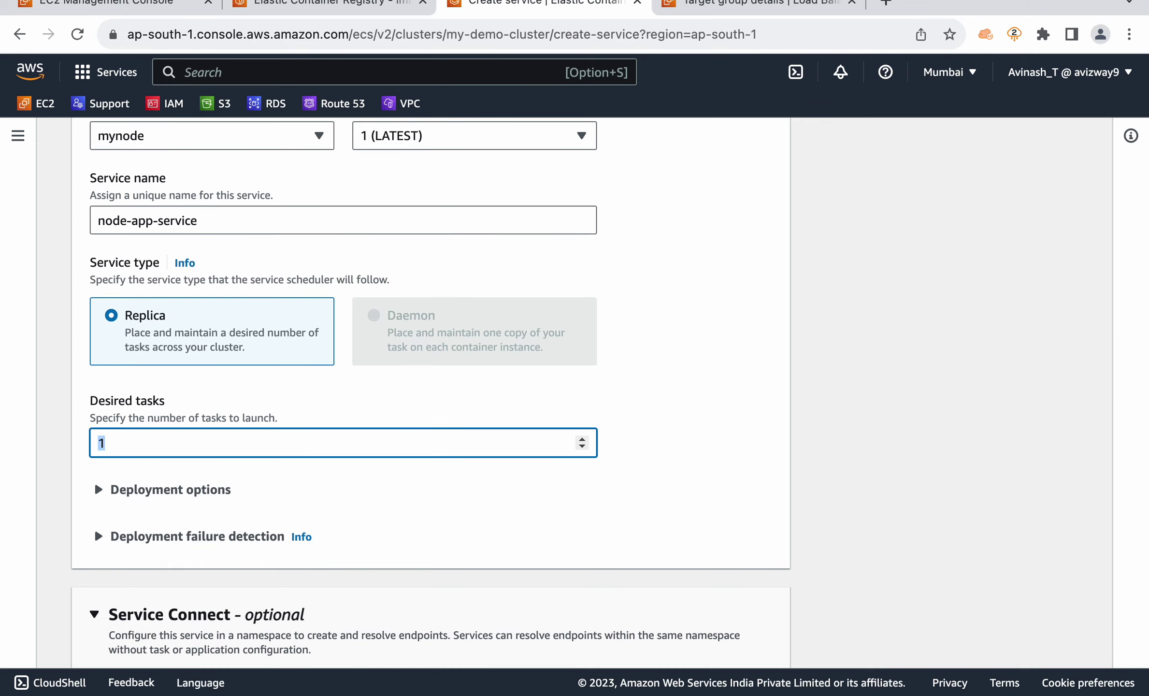
{"action": "type", "text": "2"}
{"action": "left_click", "coordinate": [843, 349]}
- Preview the Service Connect client-side and client-and-server modes, leave Service Connect turned off and collapse its section
{"action": "scroll", "coordinate": [844, 349], "scroll_direction": "down", "scroll_amount": 8}
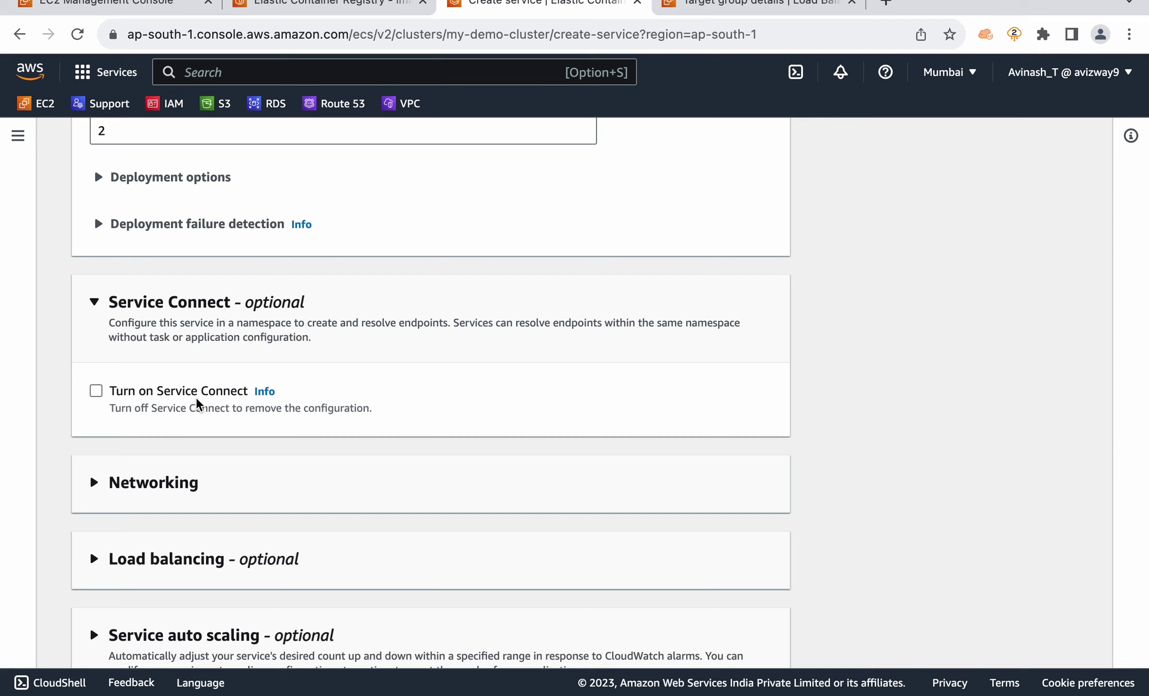
{"action": "left_click", "coordinate": [155, 393]}
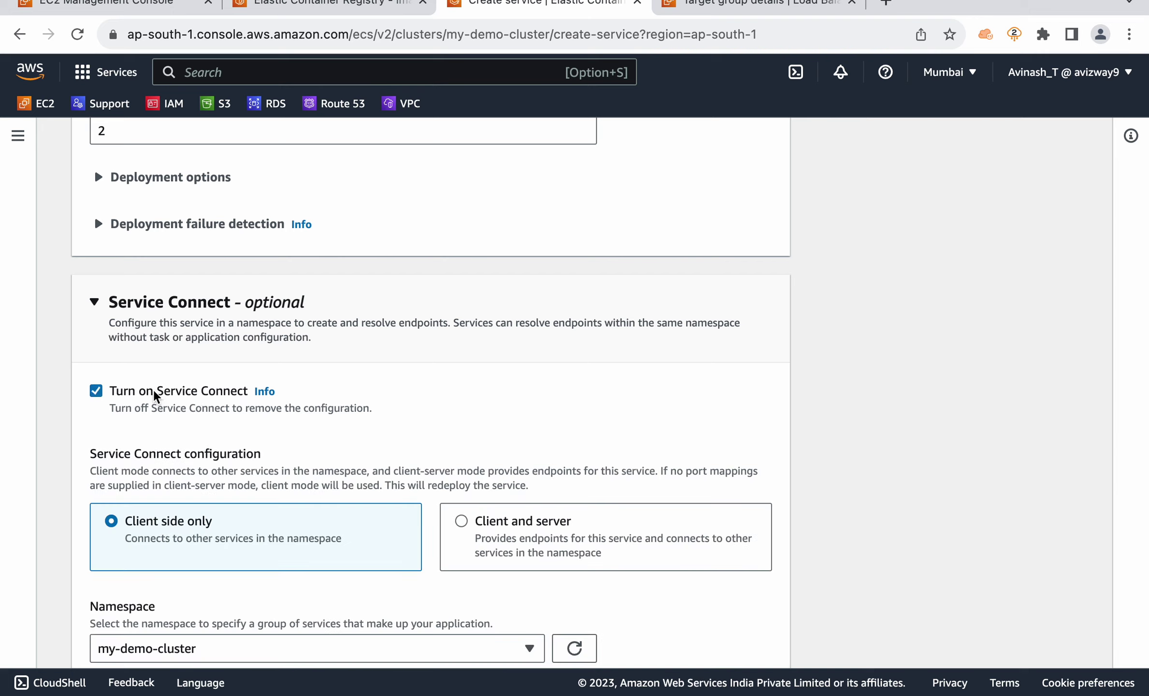
{"action": "scroll", "coordinate": [309, 508], "scroll_direction": "down", "scroll_amount": 2}
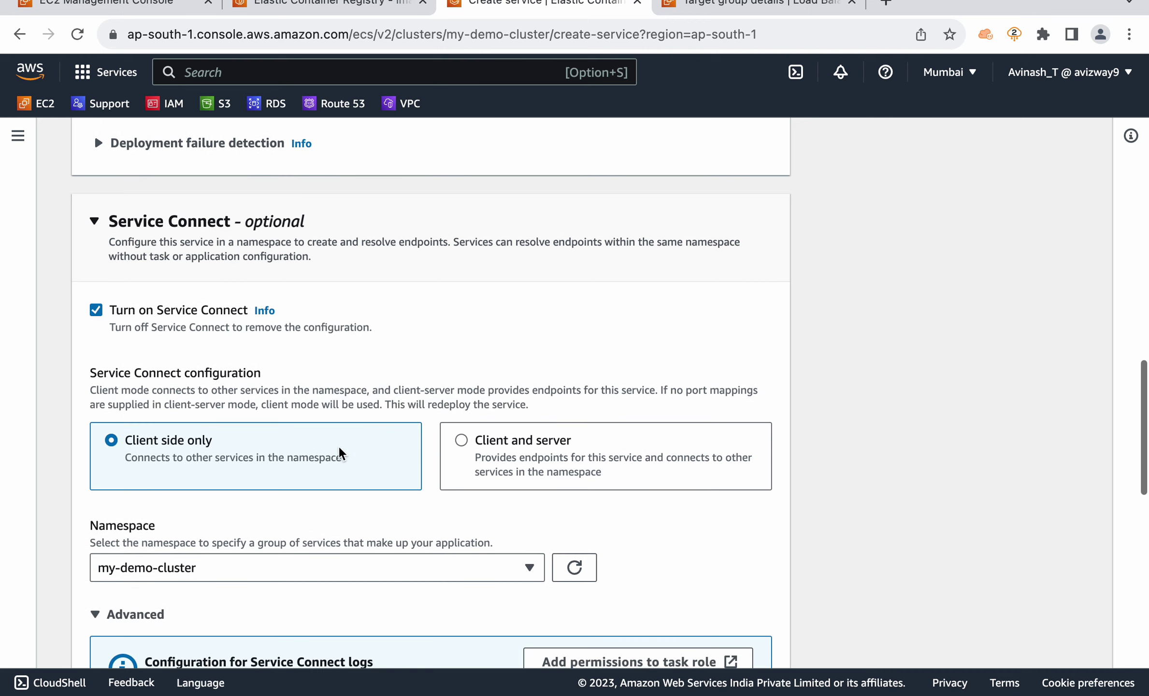
{"action": "left_click", "coordinate": [514, 456]}
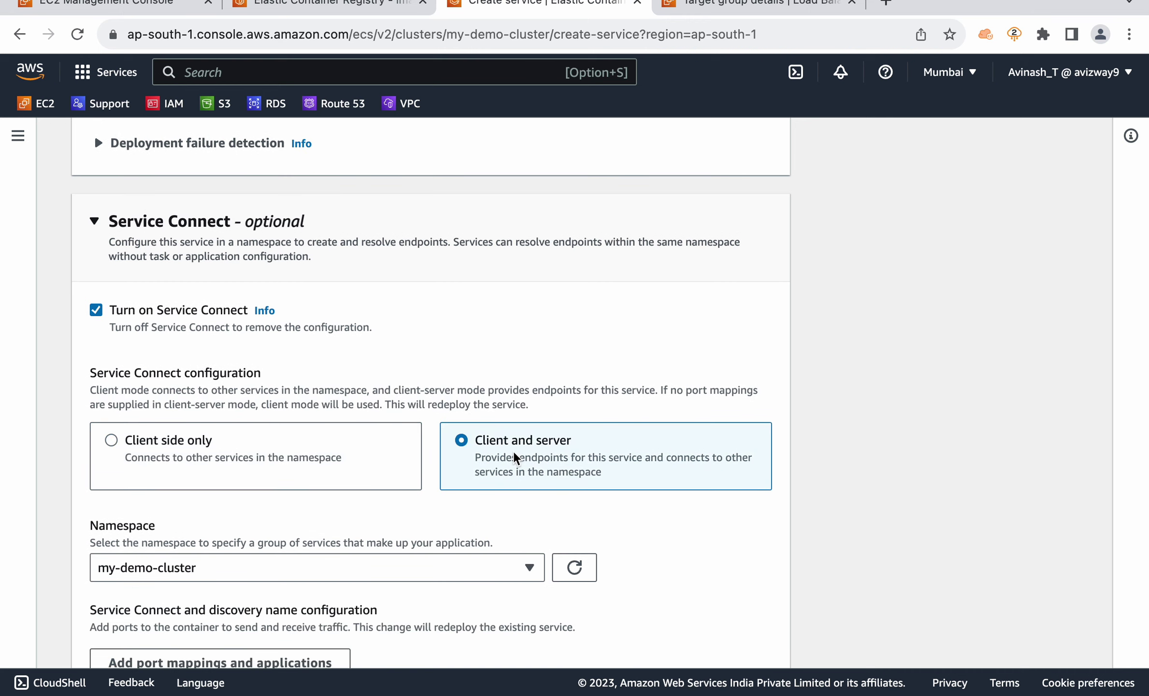
{"action": "left_click", "coordinate": [247, 435]}
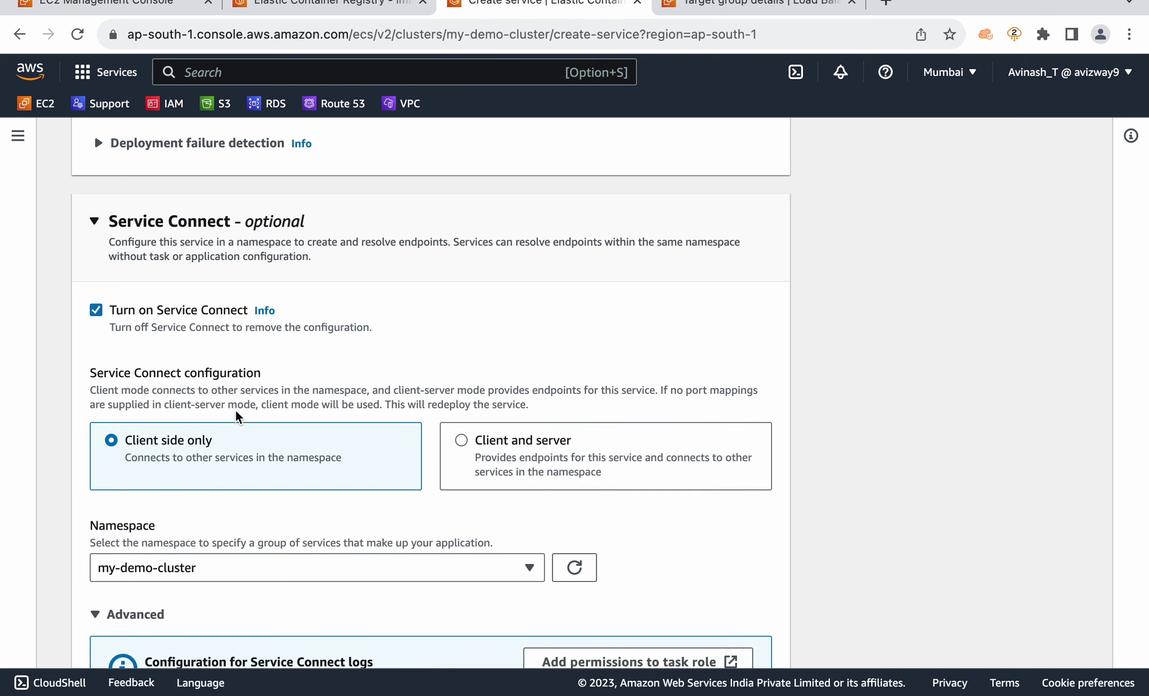
{"action": "left_click", "coordinate": [112, 311]}
{"action": "left_click", "coordinate": [231, 237]}
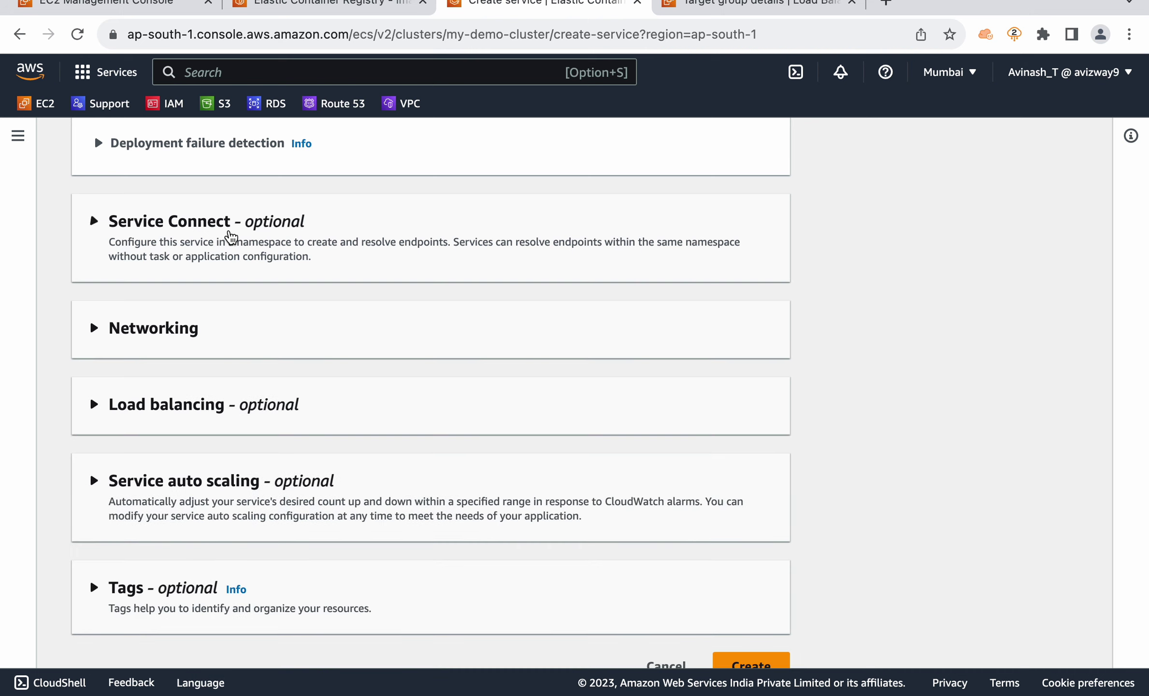
- In the Networking settings, replace the default security group with the existing ECS-SG group
{"action": "left_click", "coordinate": [210, 340]}
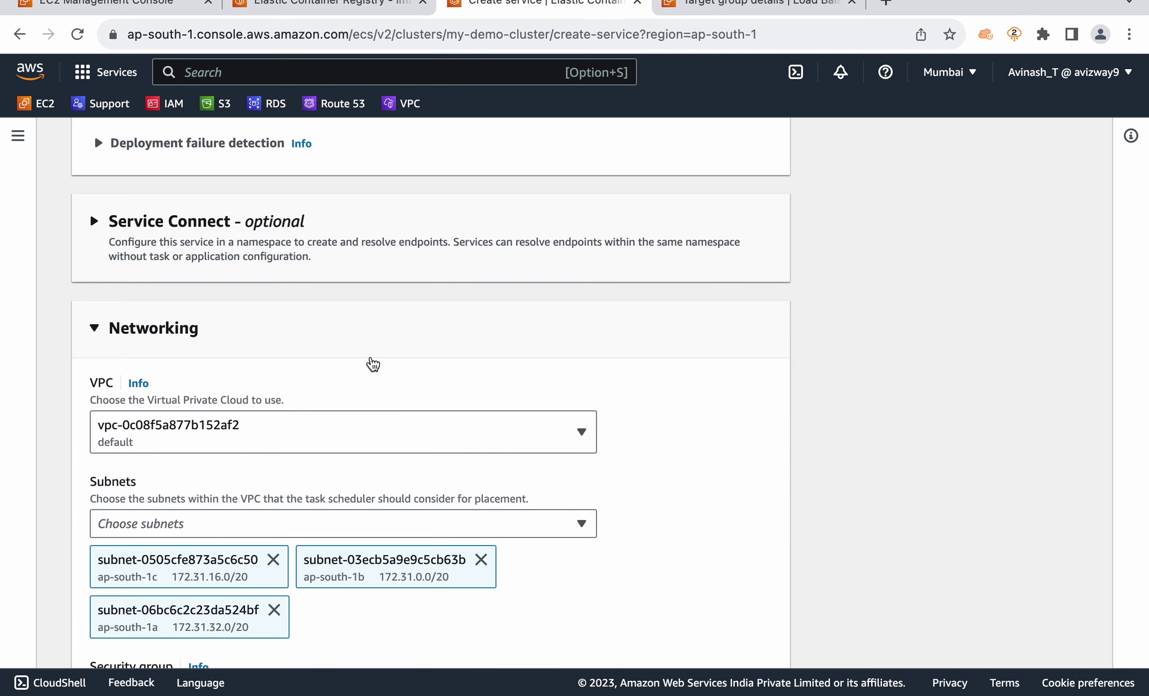
{"action": "scroll", "coordinate": [371, 358], "scroll_direction": "down", "scroll_amount": 4}
{"action": "scroll", "coordinate": [371, 357], "scroll_direction": "down", "scroll_amount": 1}
{"action": "left_click", "coordinate": [252, 549]}
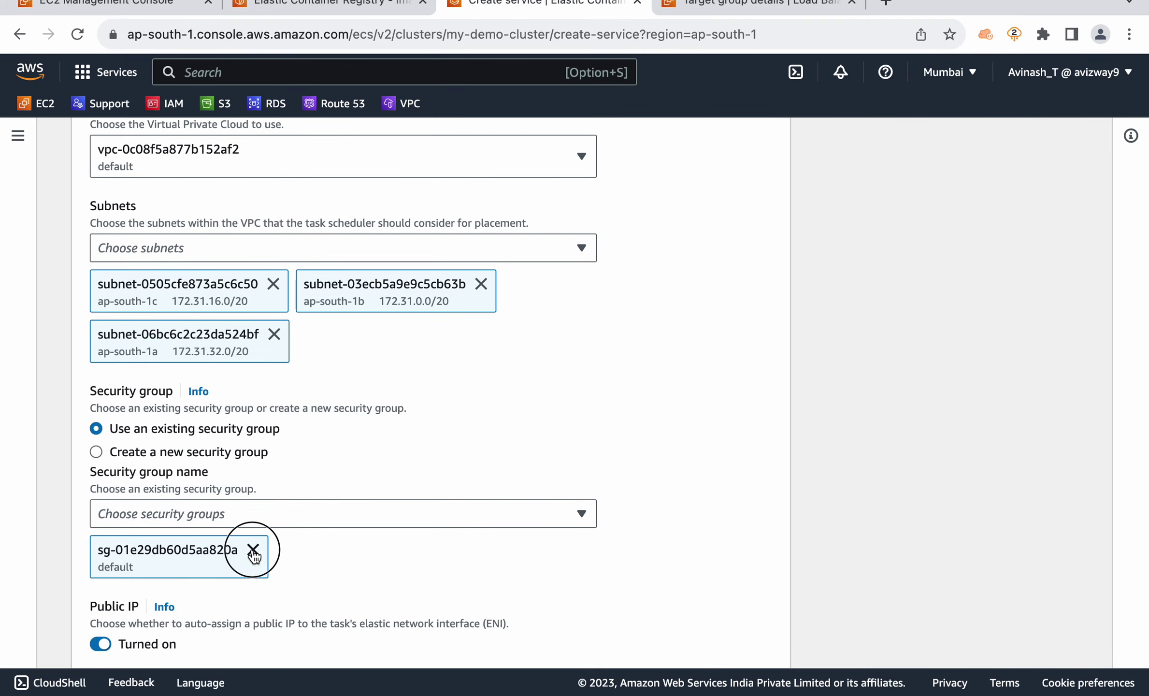
{"action": "left_click", "coordinate": [266, 516]}
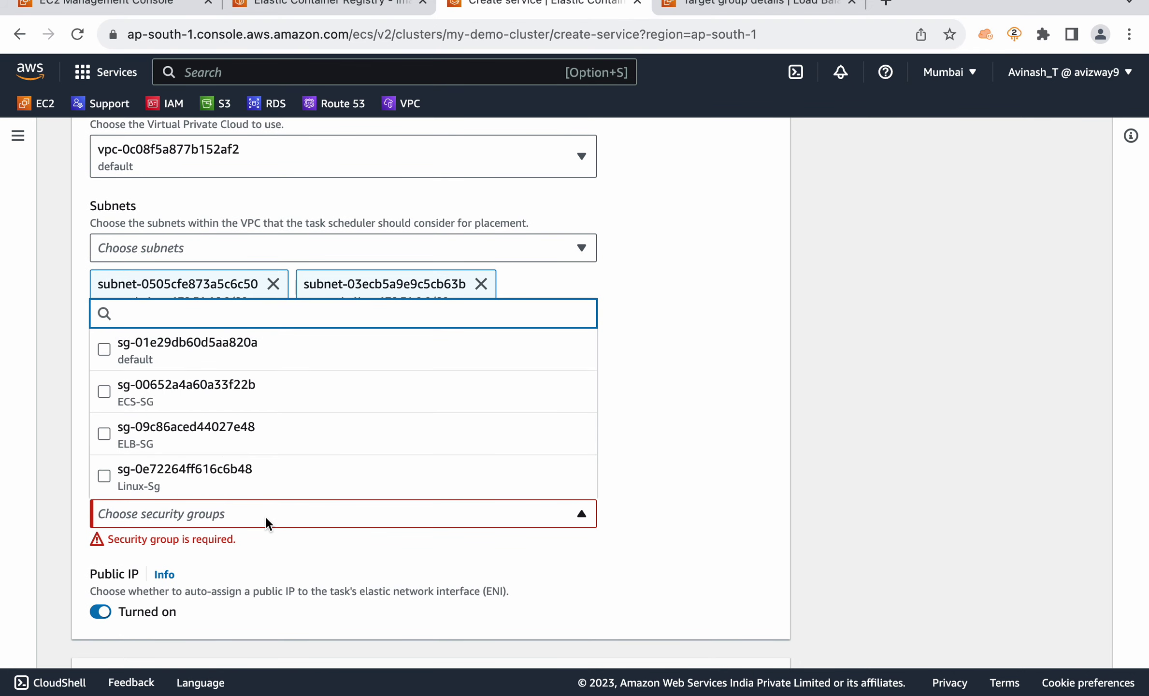
{"action": "type", "text": "ecs"}
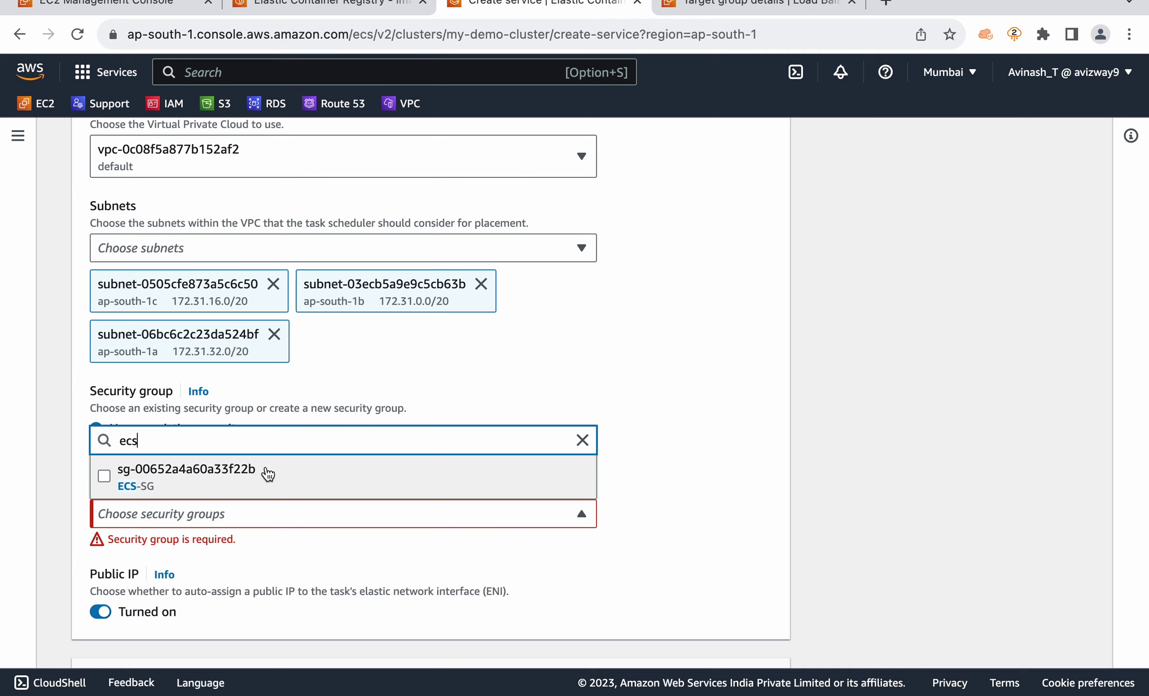
{"action": "left_click", "coordinate": [267, 473]}
{"action": "left_click", "coordinate": [916, 475]}
{"action": "scroll", "coordinate": [917, 476], "scroll_direction": "down", "scroll_amount": 5}
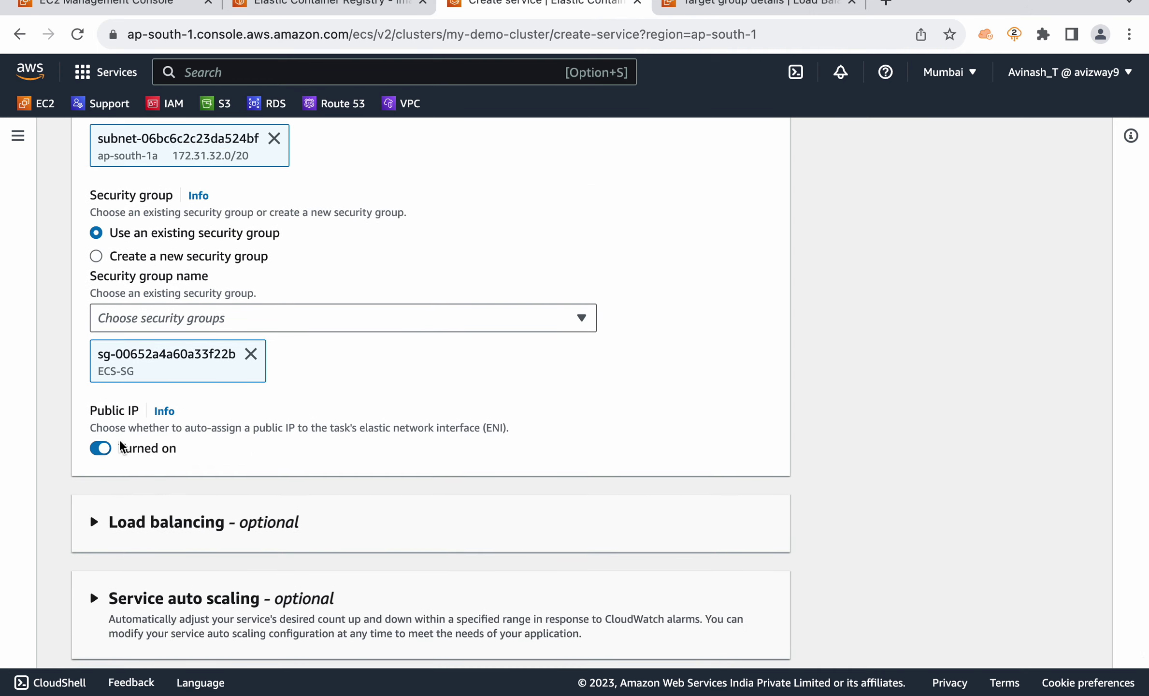
{"action": "left_click", "coordinate": [104, 448]}
{"action": "left_click", "coordinate": [102, 449]}
{"action": "left_click", "coordinate": [96, 455]}
{"action": "left_click", "coordinate": [99, 453]}
- In the optional Load balancing settings, set the load balancer type to Application Load Balancer
{"action": "scroll", "coordinate": [878, 429], "scroll_direction": "down", "scroll_amount": 3}
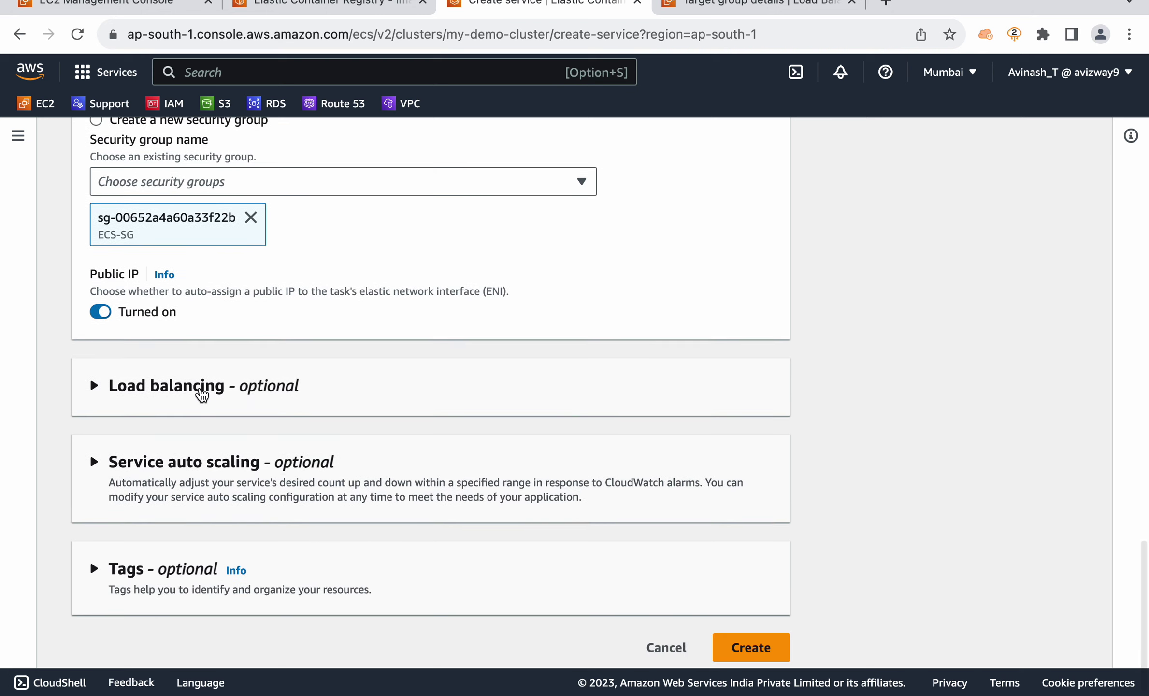
{"action": "left_click", "coordinate": [163, 399]}
{"action": "scroll", "coordinate": [479, 410], "scroll_direction": "down", "scroll_amount": 2}
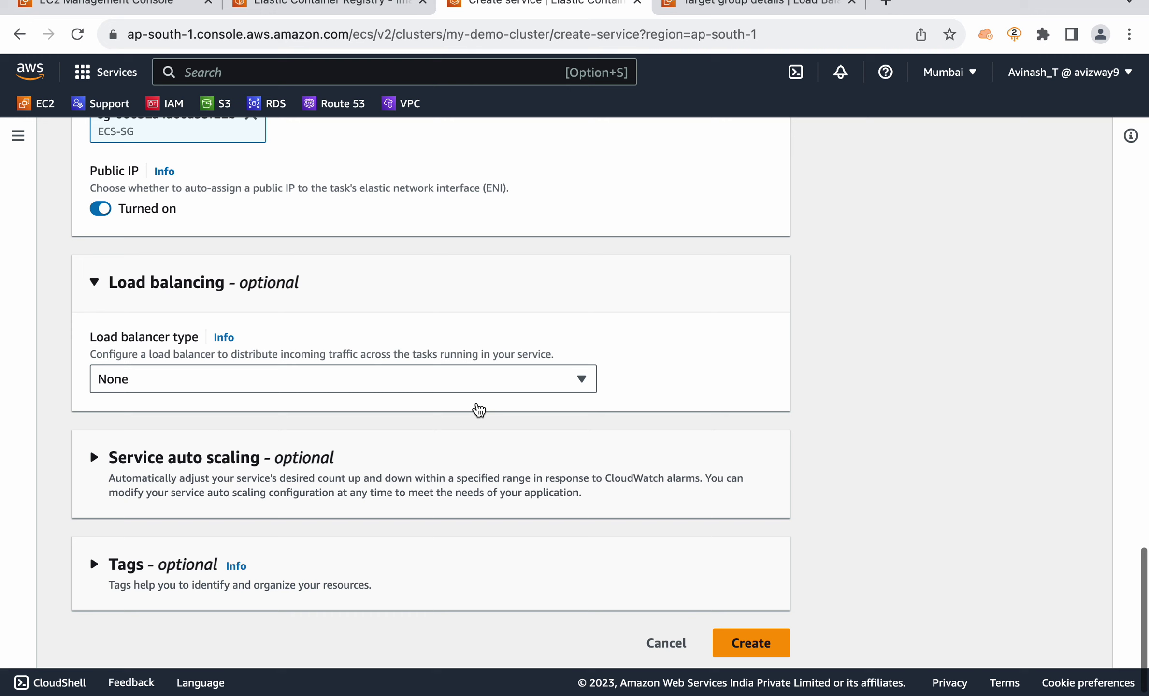
{"action": "left_click", "coordinate": [223, 377]}
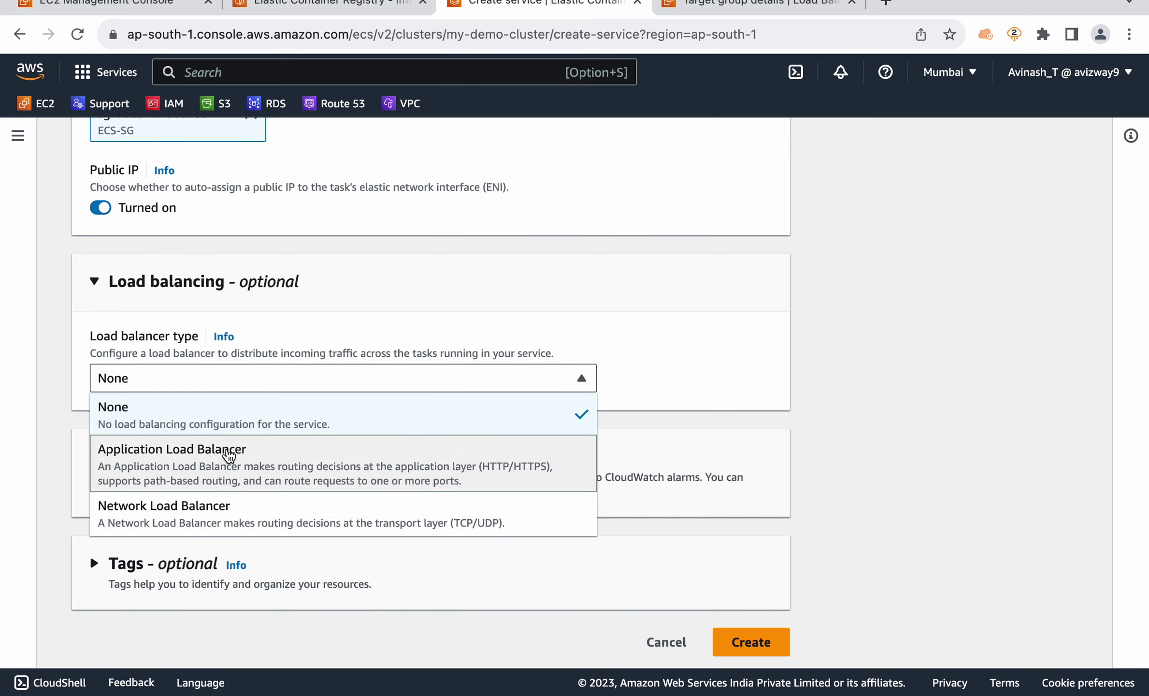
{"action": "left_click", "coordinate": [229, 456]}
{"action": "scroll", "coordinate": [898, 361], "scroll_direction": "down", "scroll_amount": 2}
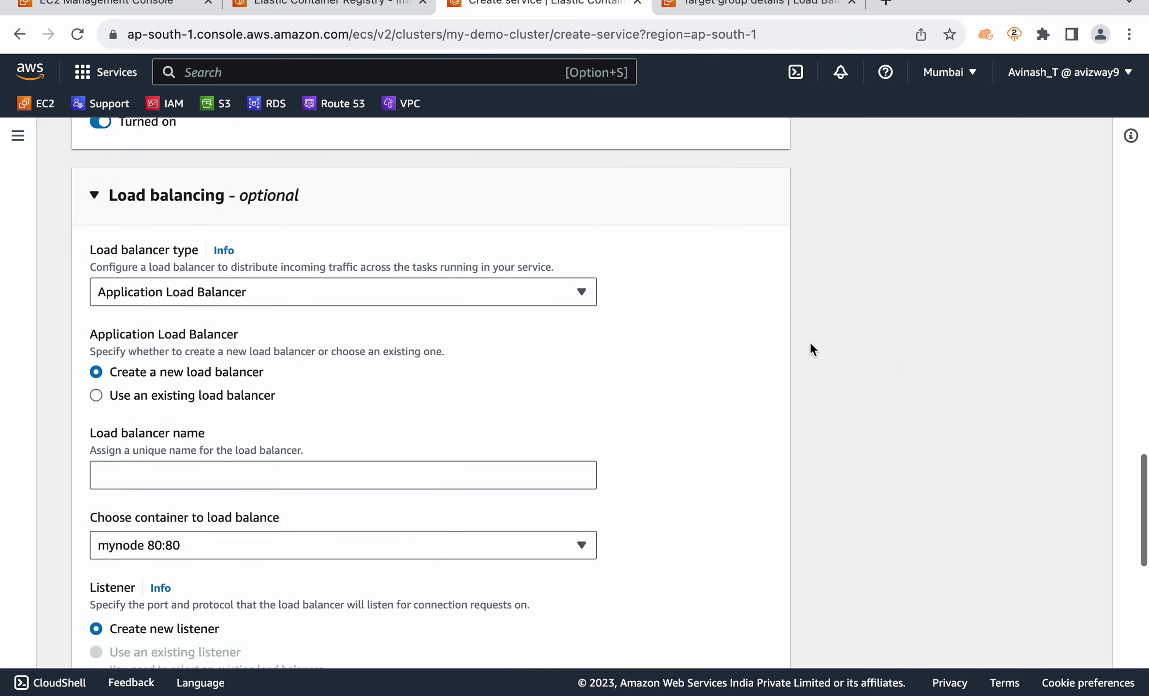
- Use the existing load balancer ecs-demo and keep mynode 80:80 as the container to load balance
{"action": "scroll", "coordinate": [351, 367], "scroll_direction": "down", "scroll_amount": 2}
{"action": "left_click", "coordinate": [218, 405]}
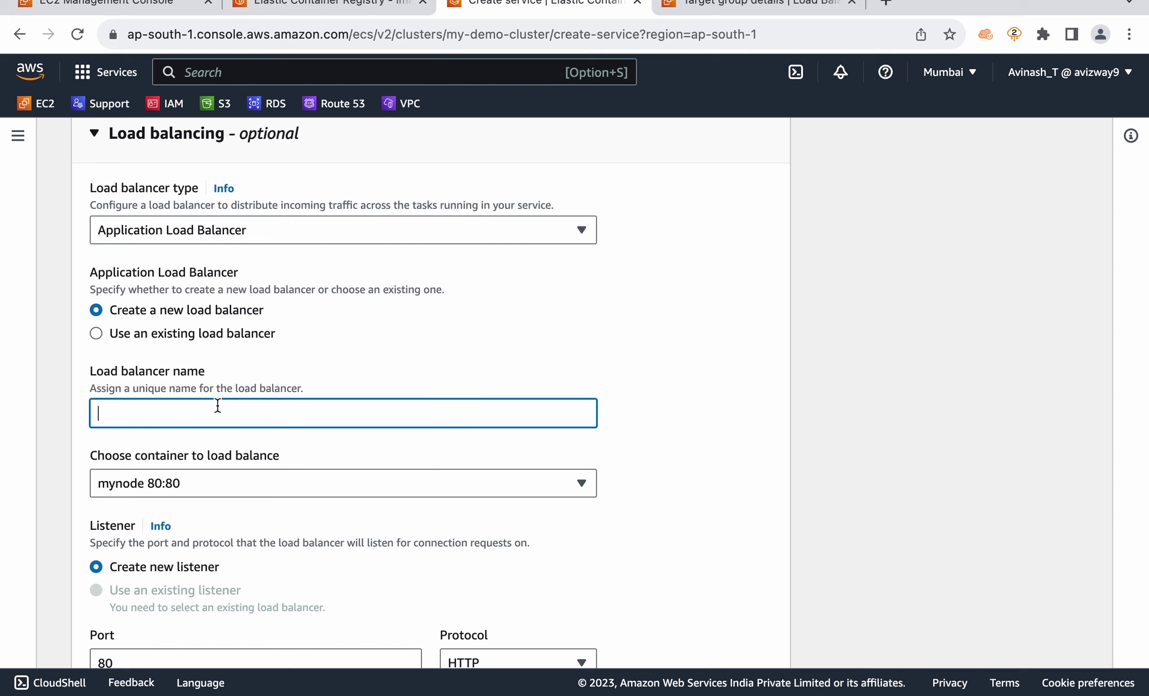
{"action": "left_click", "coordinate": [837, 416]}
{"action": "left_click", "coordinate": [250, 333]}
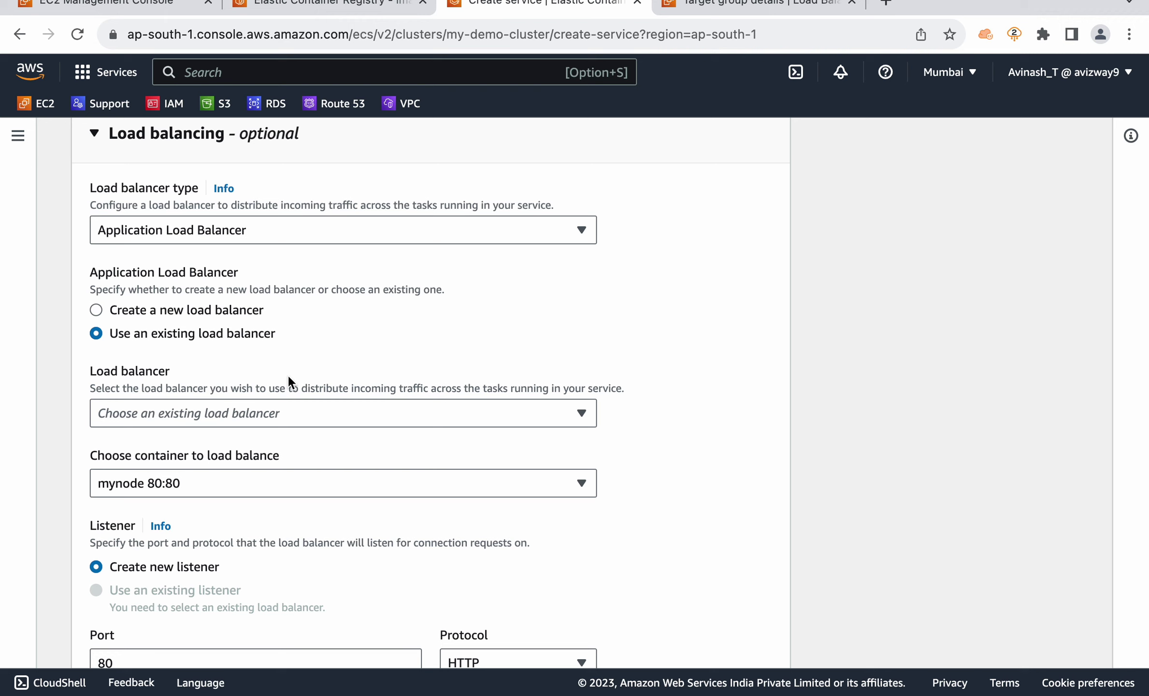
{"action": "left_click_drag", "start_coordinate": [143, 324], "coordinate": [329, 332]}
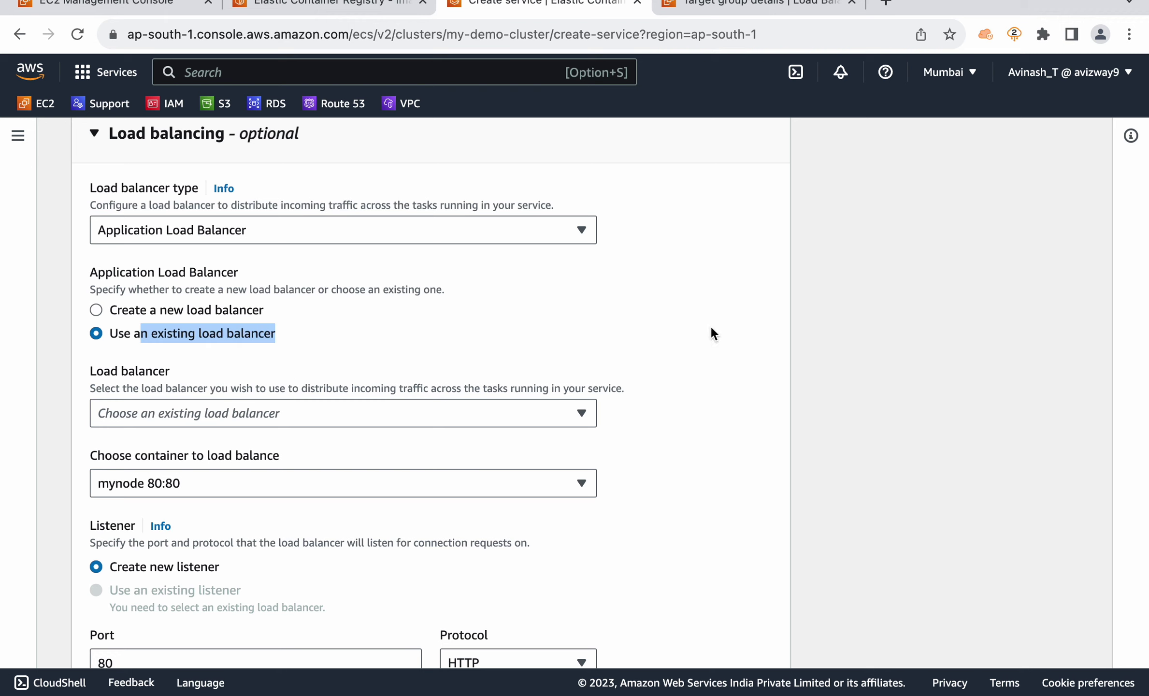
{"action": "left_click", "coordinate": [812, 353]}
{"action": "scroll", "coordinate": [813, 357], "scroll_direction": "down", "scroll_amount": 2}
{"action": "left_click", "coordinate": [433, 358]}
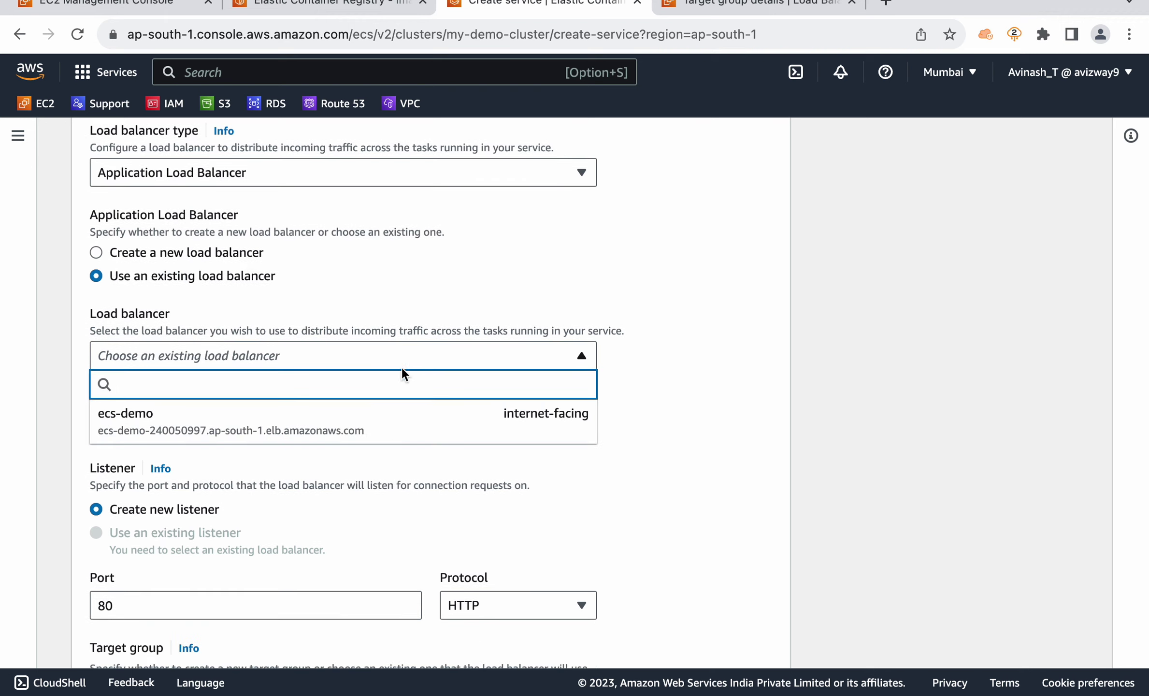
{"action": "left_click", "coordinate": [356, 425]}
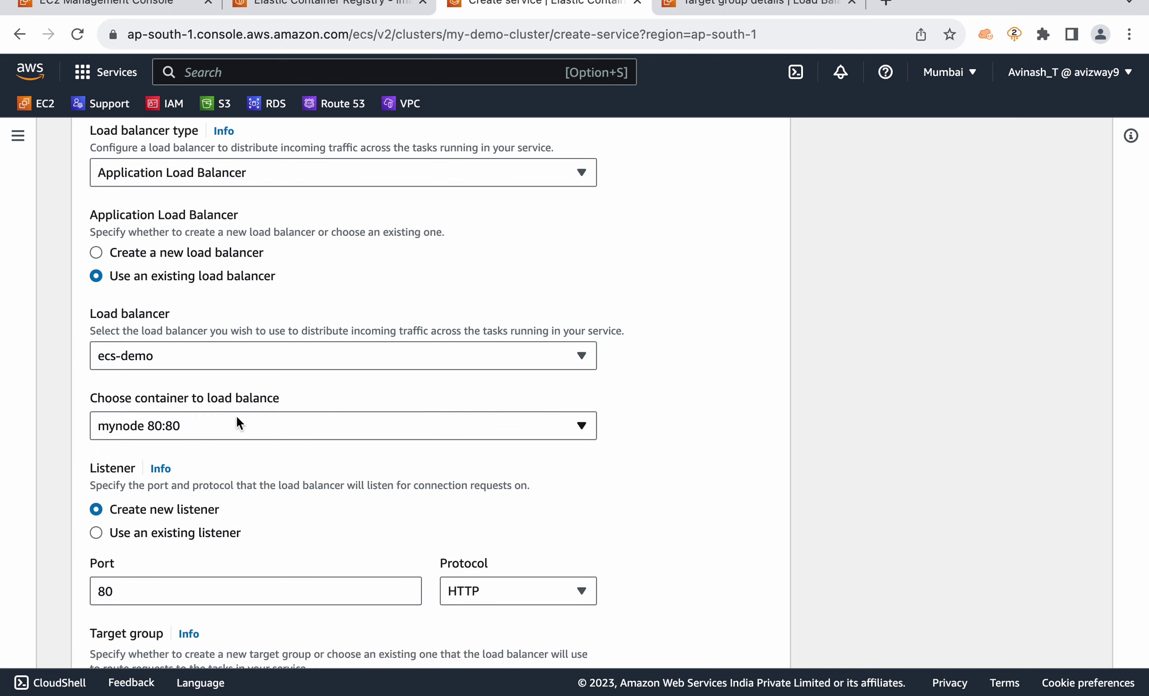
{"action": "left_click", "coordinate": [222, 422]}
{"action": "left_click", "coordinate": [223, 422]}
- Open the ecs-demo load balancer's details in the EC2 console and examine its listeners and rules
{"action": "scroll", "coordinate": [904, 405], "scroll_direction": "down", "scroll_amount": 3}
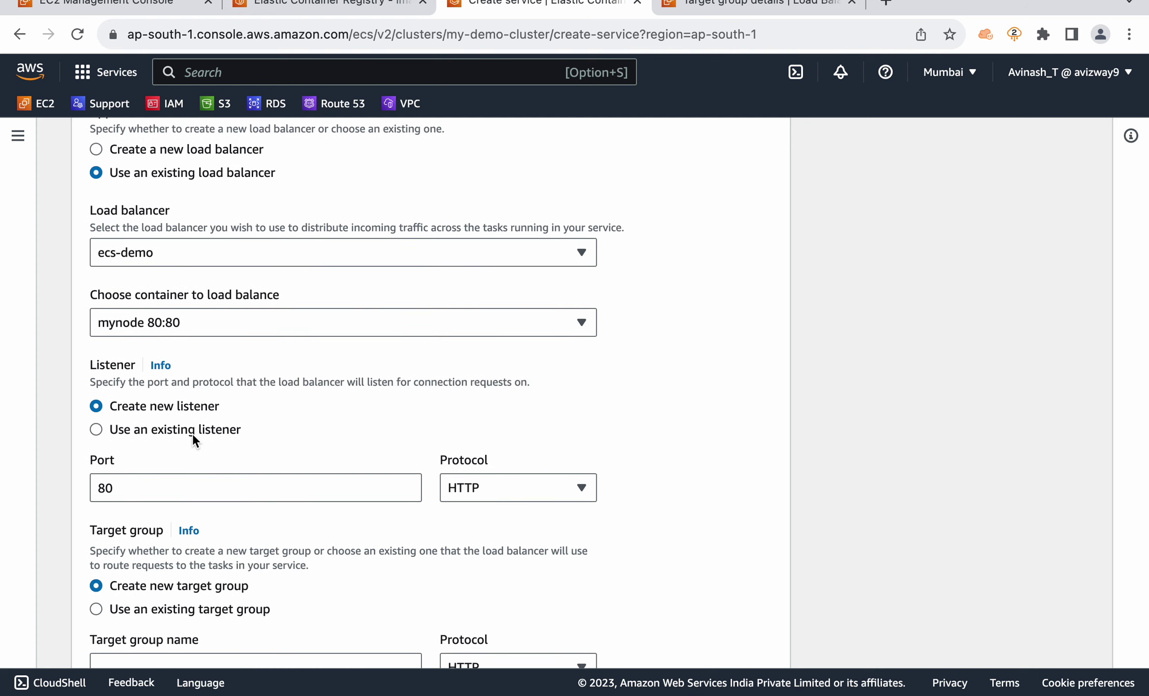
{"action": "left_click", "coordinate": [744, 10]}
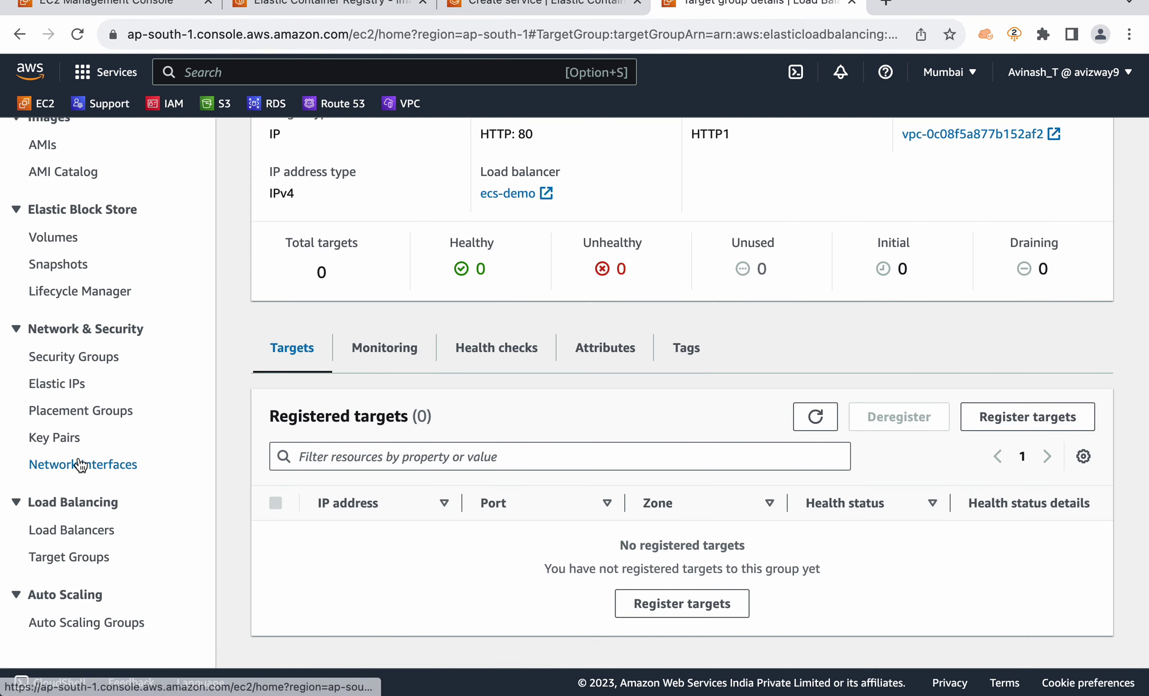
{"action": "left_click", "coordinate": [62, 531]}
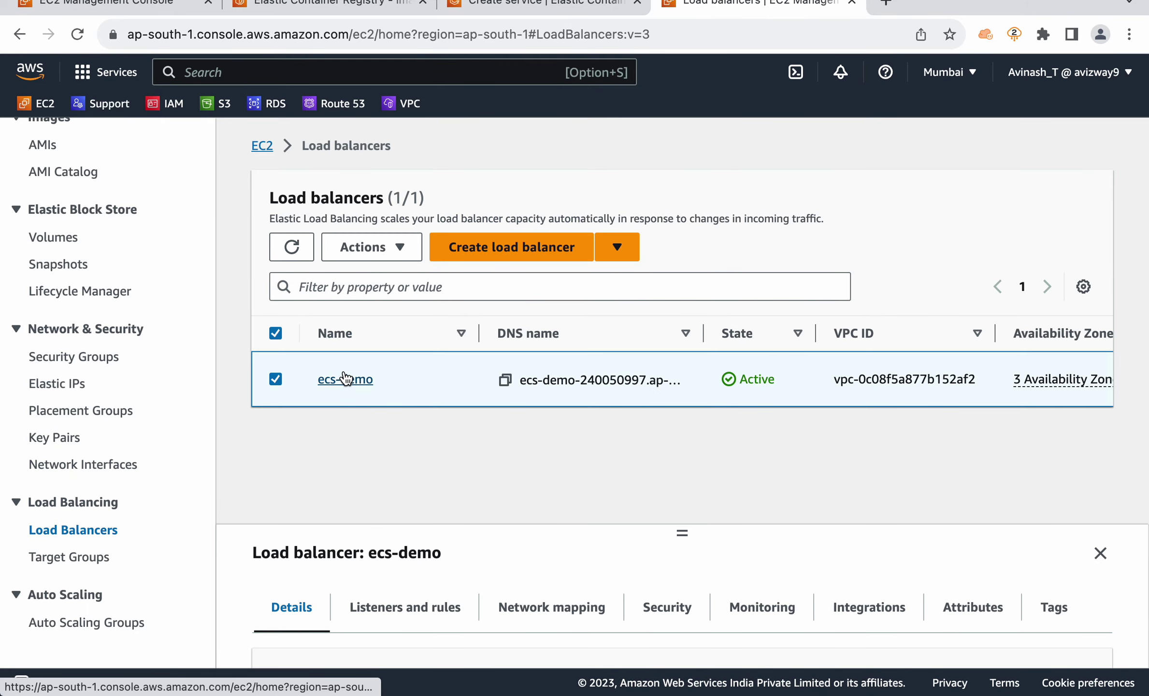
{"action": "left_click", "coordinate": [344, 377]}
{"action": "scroll", "coordinate": [343, 373], "scroll_direction": "down", "scroll_amount": 10}
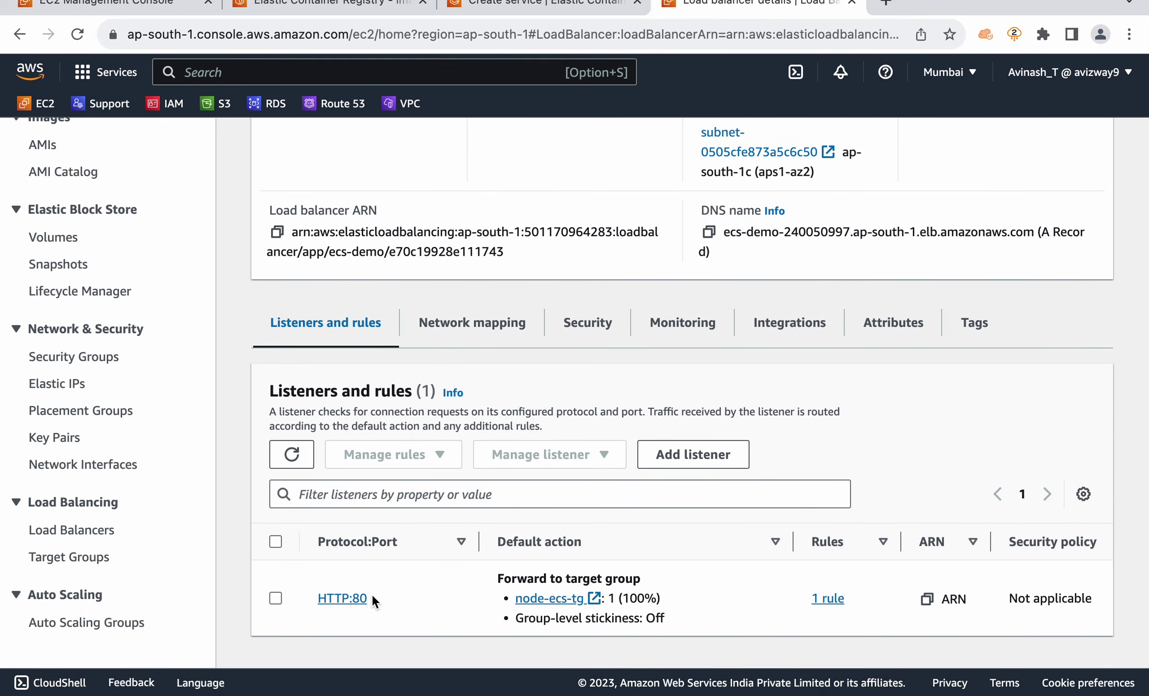
{"action": "left_click_drag", "start_coordinate": [373, 599], "coordinate": [303, 598]}
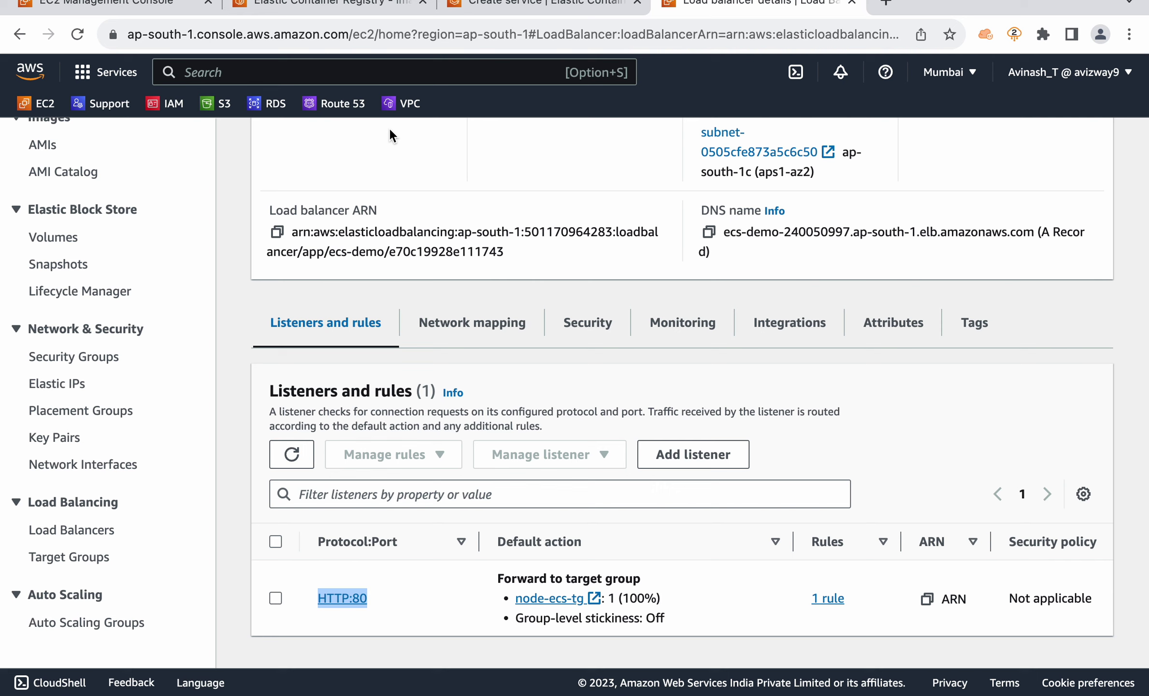
- Return to the service creation form and use the existing listener 80:HTTP
{"action": "left_click", "coordinate": [495, 5]}
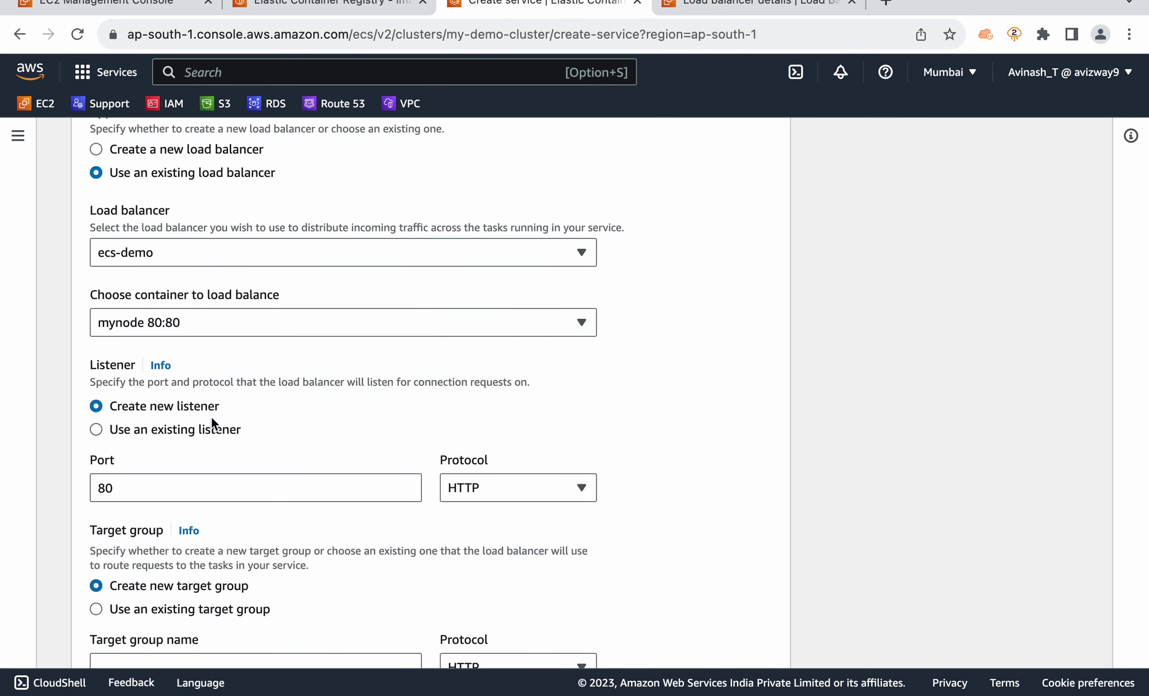
{"action": "left_click", "coordinate": [201, 426]}
{"action": "left_click", "coordinate": [228, 488]}
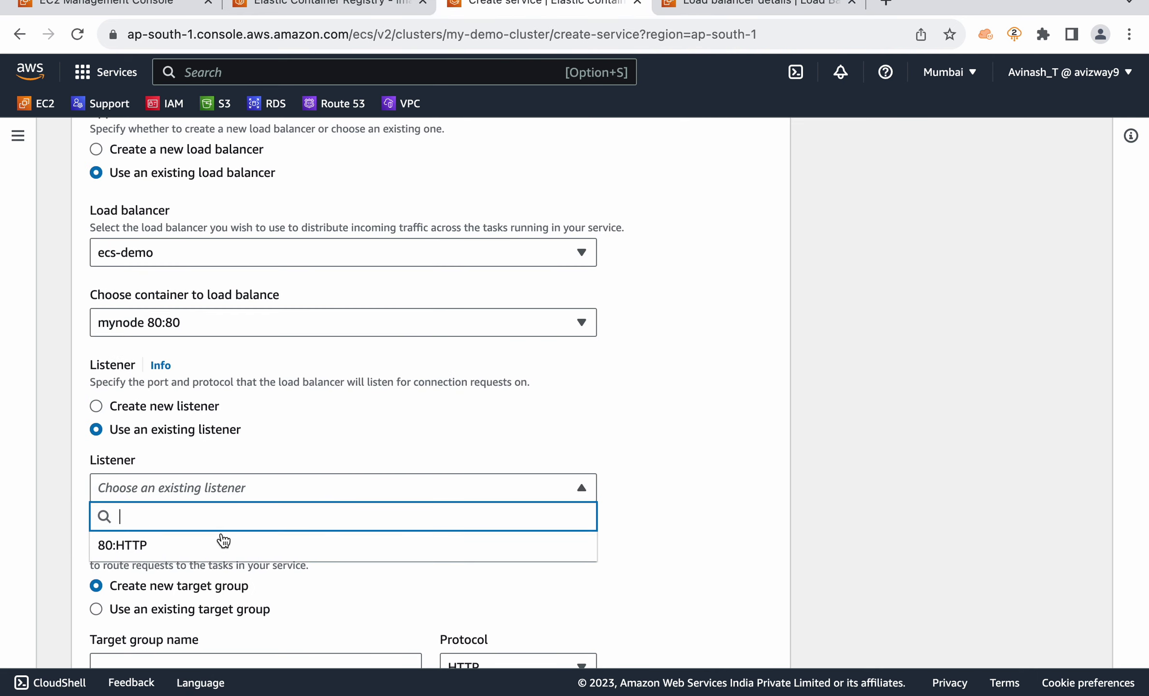
{"action": "left_click", "coordinate": [224, 542]}
- Check the target group's name in the EC2 console and choose the existing target group node-ecs-tg for the service
{"action": "scroll", "coordinate": [945, 483], "scroll_direction": "down", "scroll_amount": 3}
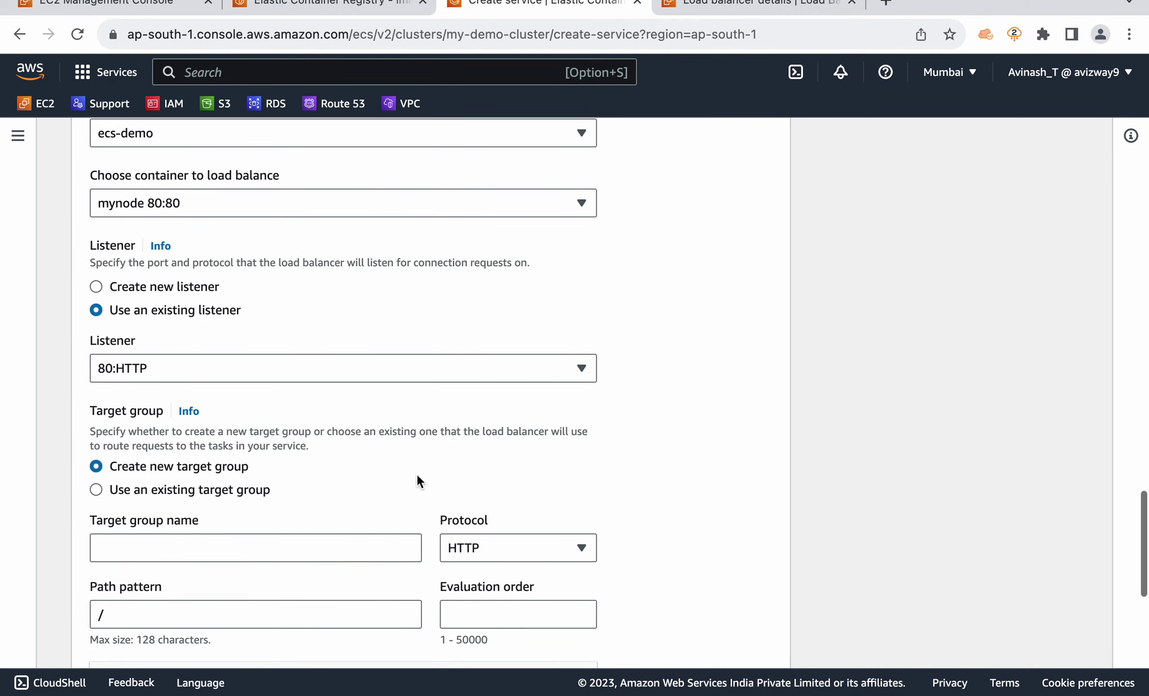
{"action": "left_click", "coordinate": [744, 10]}
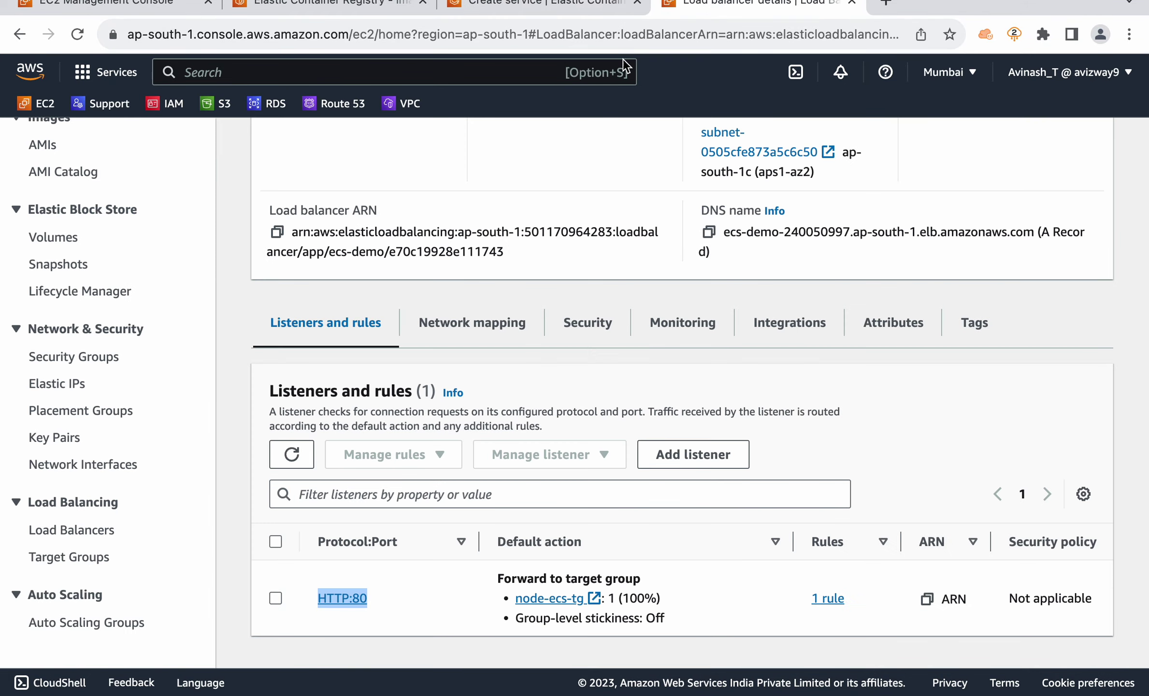
{"action": "left_click", "coordinate": [85, 560]}
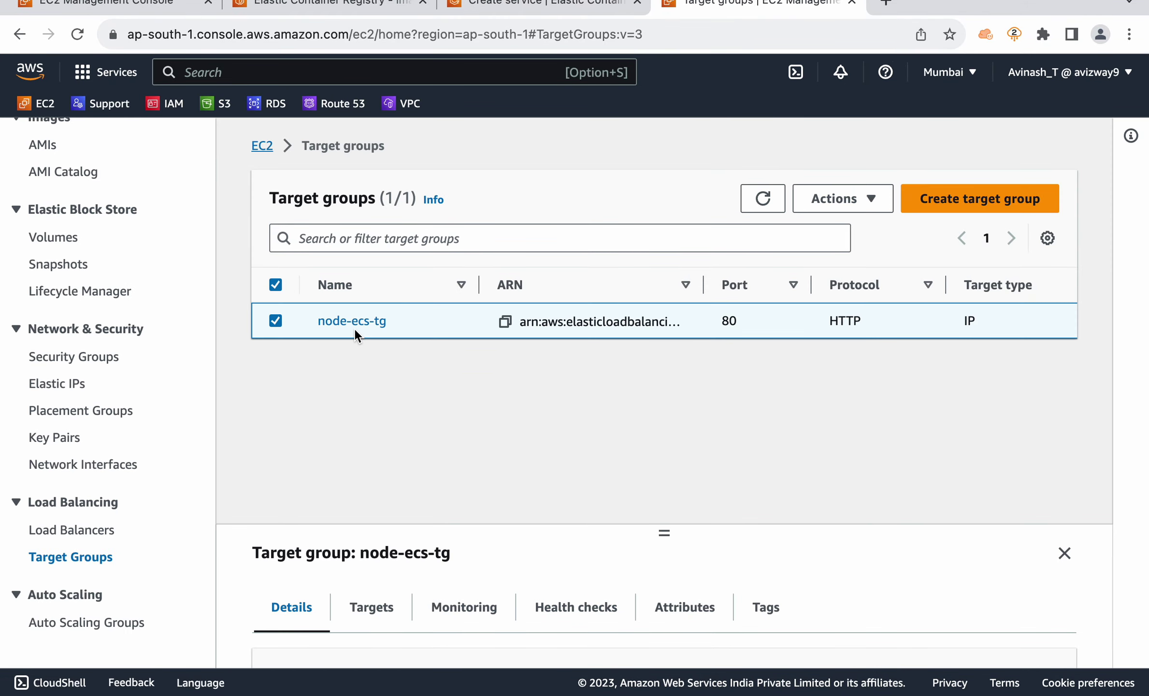
{"action": "left_click", "coordinate": [542, 6]}
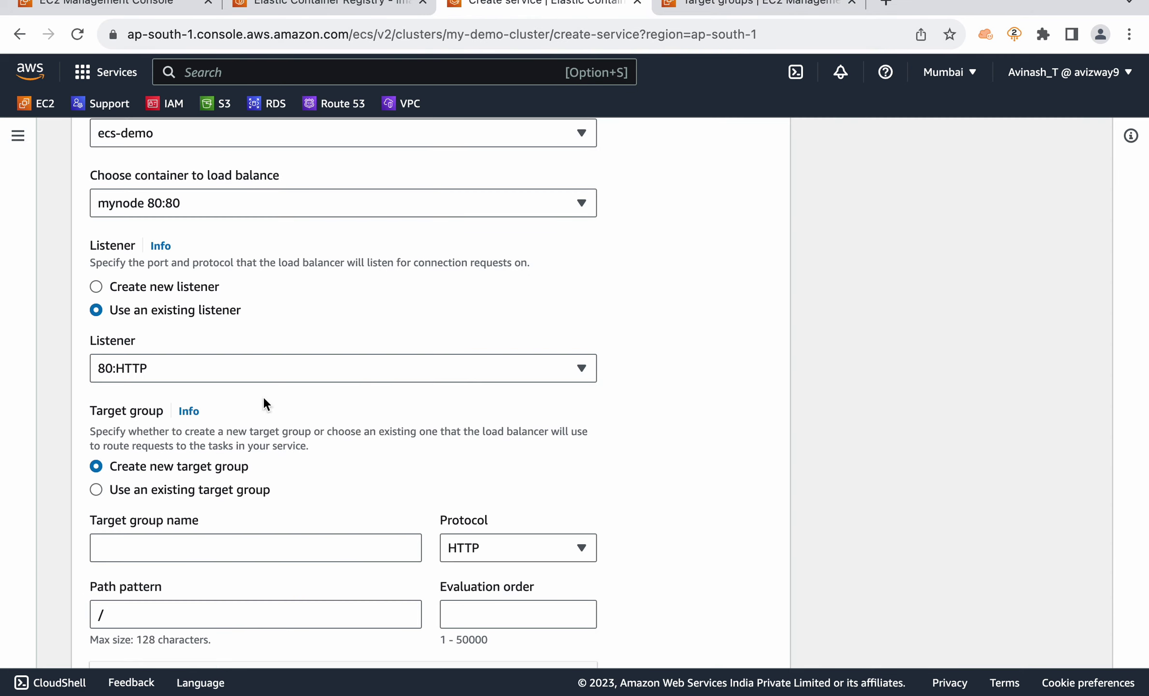
{"action": "left_click", "coordinate": [205, 490]}
{"action": "scroll", "coordinate": [784, 389], "scroll_direction": "down", "scroll_amount": 4}
{"action": "left_click", "coordinate": [395, 364]}
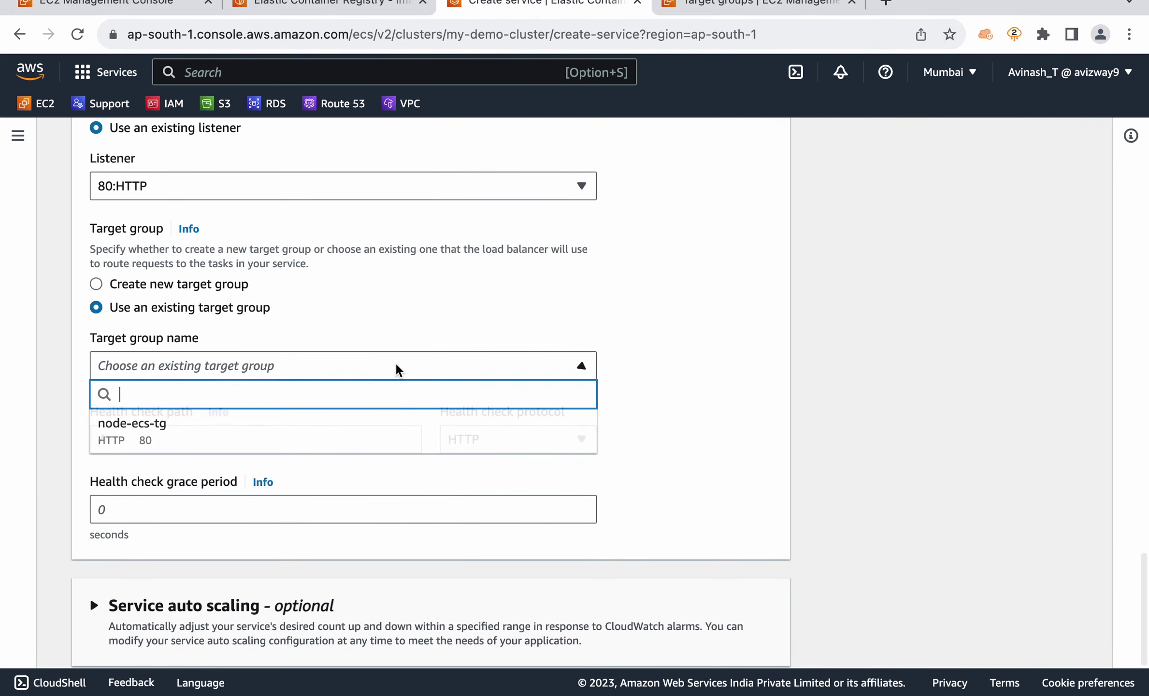
{"action": "left_click", "coordinate": [296, 430]}
{"action": "scroll", "coordinate": [868, 402], "scroll_direction": "down", "scroll_amount": 1}
- Review the service form's networking, desired tasks, compute configuration and task definition family settings
{"action": "scroll", "coordinate": [867, 402], "scroll_direction": "up", "scroll_amount": 15}
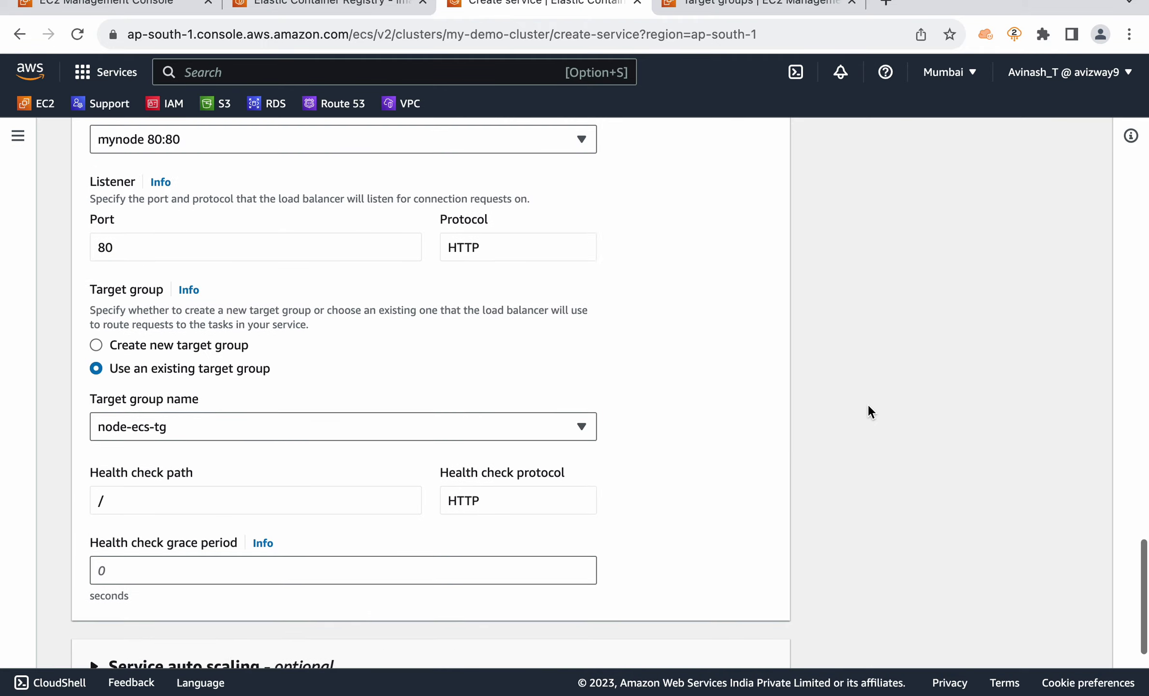
{"action": "scroll", "coordinate": [868, 406], "scroll_direction": "up", "scroll_amount": 15}
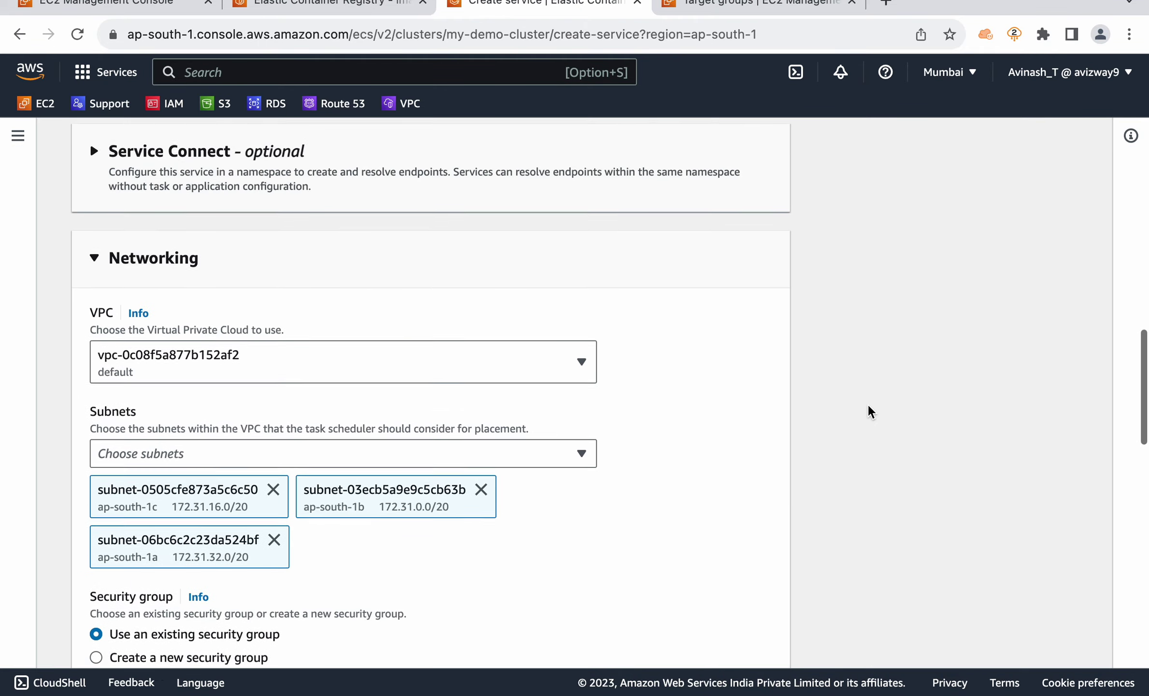
{"action": "double_click", "coordinate": [99, 462]}
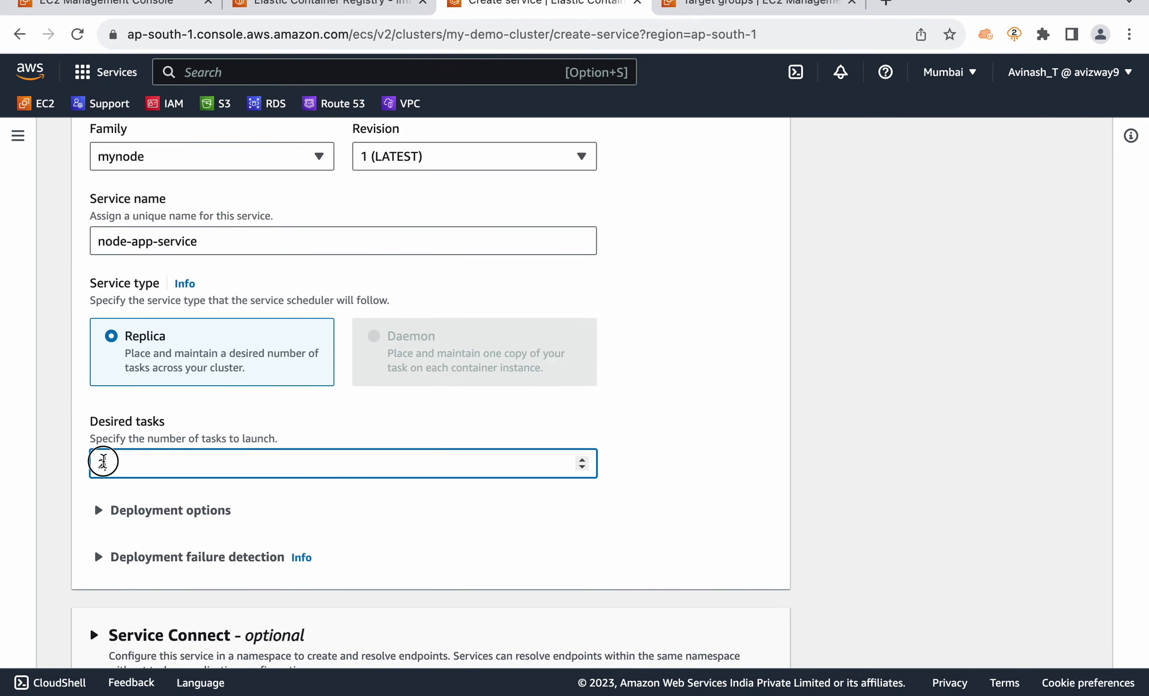
{"action": "scroll", "coordinate": [772, 399], "scroll_direction": "up", "scroll_amount": 5}
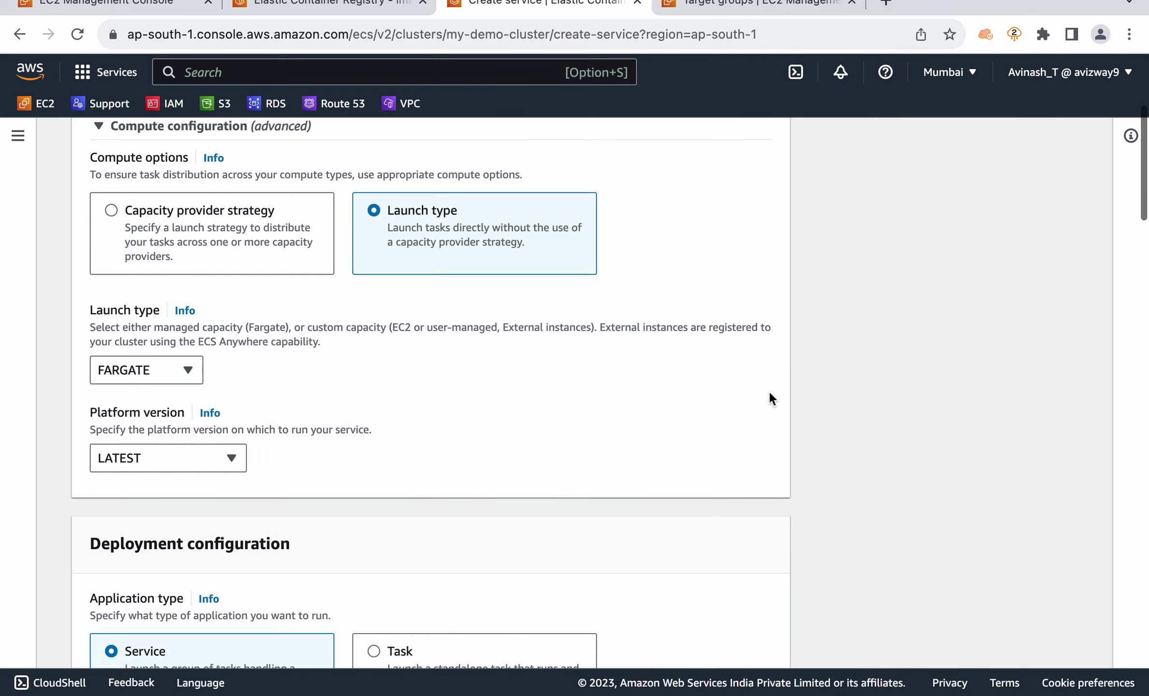
{"action": "scroll", "coordinate": [658, 385], "scroll_direction": "down", "scroll_amount": 8}
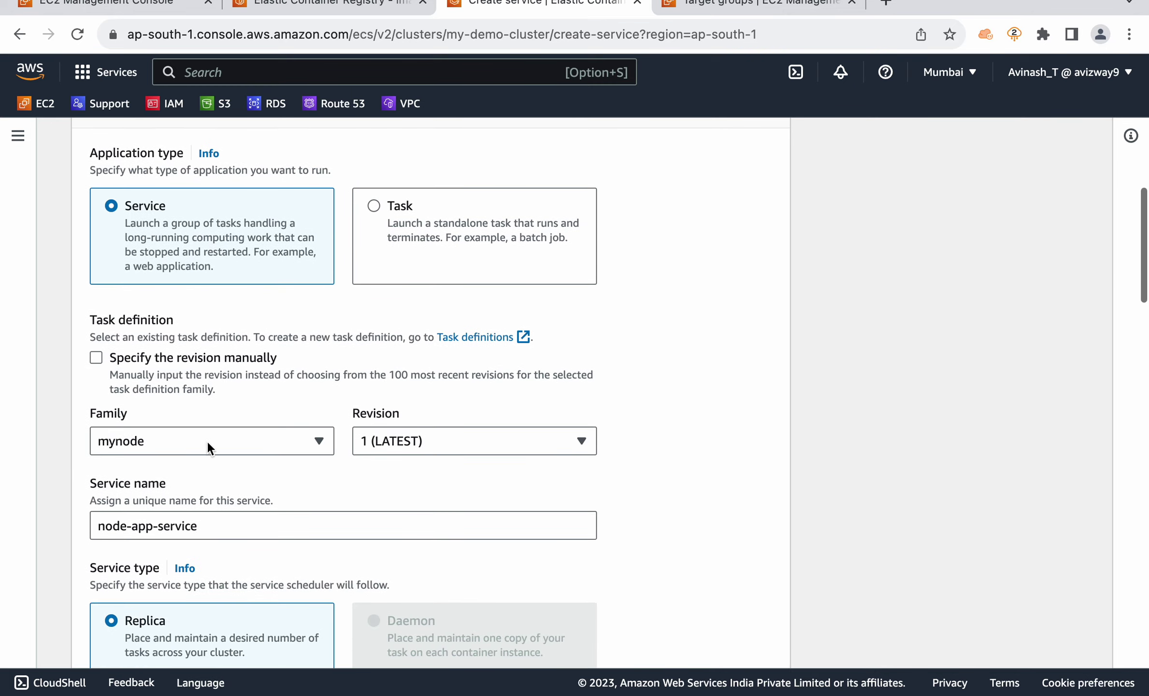
{"action": "left_click_drag", "start_coordinate": [90, 411], "coordinate": [140, 412]}
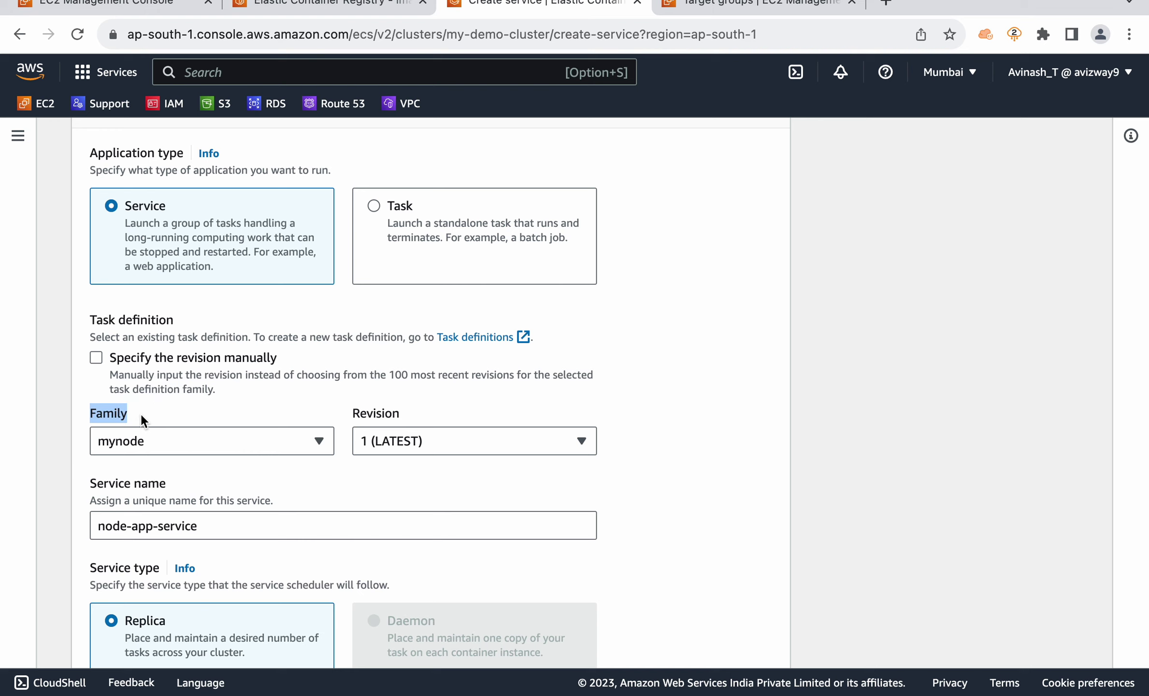
{"action": "left_click", "coordinate": [879, 341]}
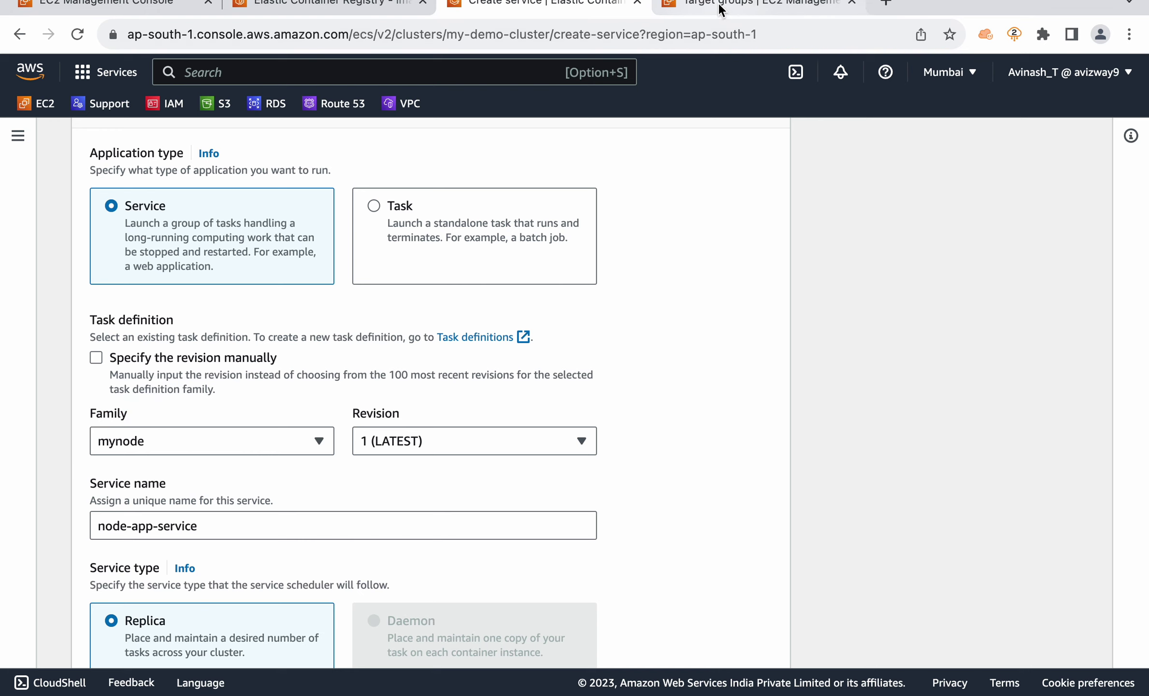
- Open the node-ecs-tg target group in the EC2 console and examine its registered targets
{"action": "left_click", "coordinate": [757, 5]}
{"action": "left_click", "coordinate": [354, 321]}
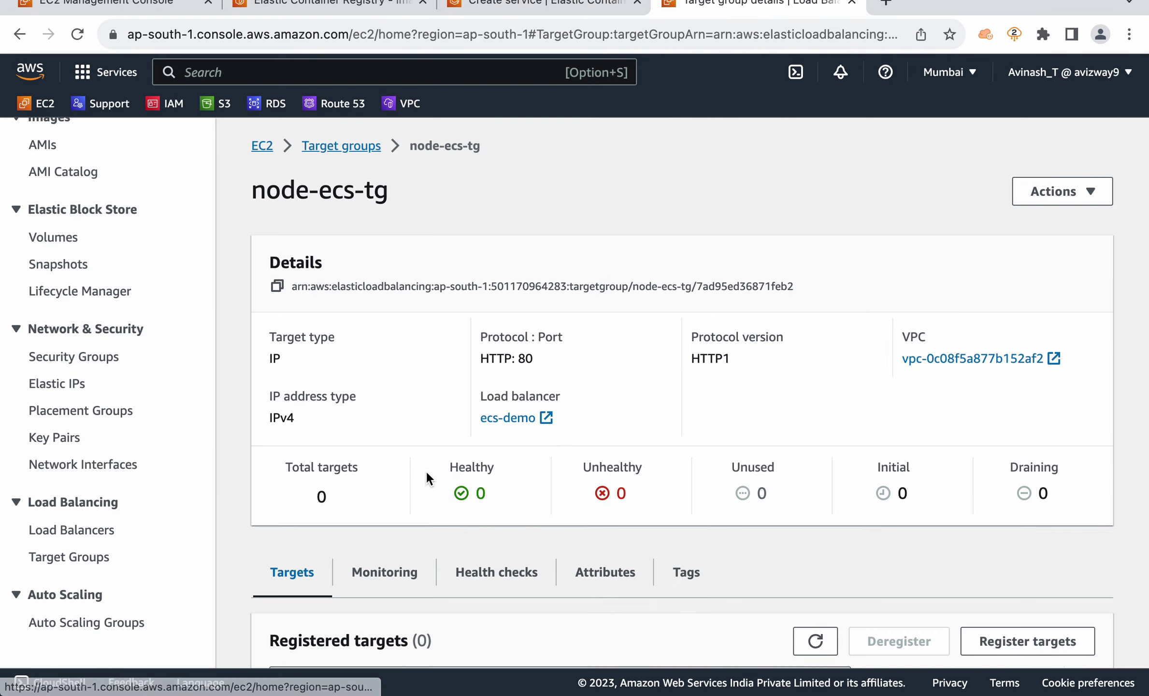
{"action": "scroll", "coordinate": [426, 470], "scroll_direction": "down", "scroll_amount": 5}
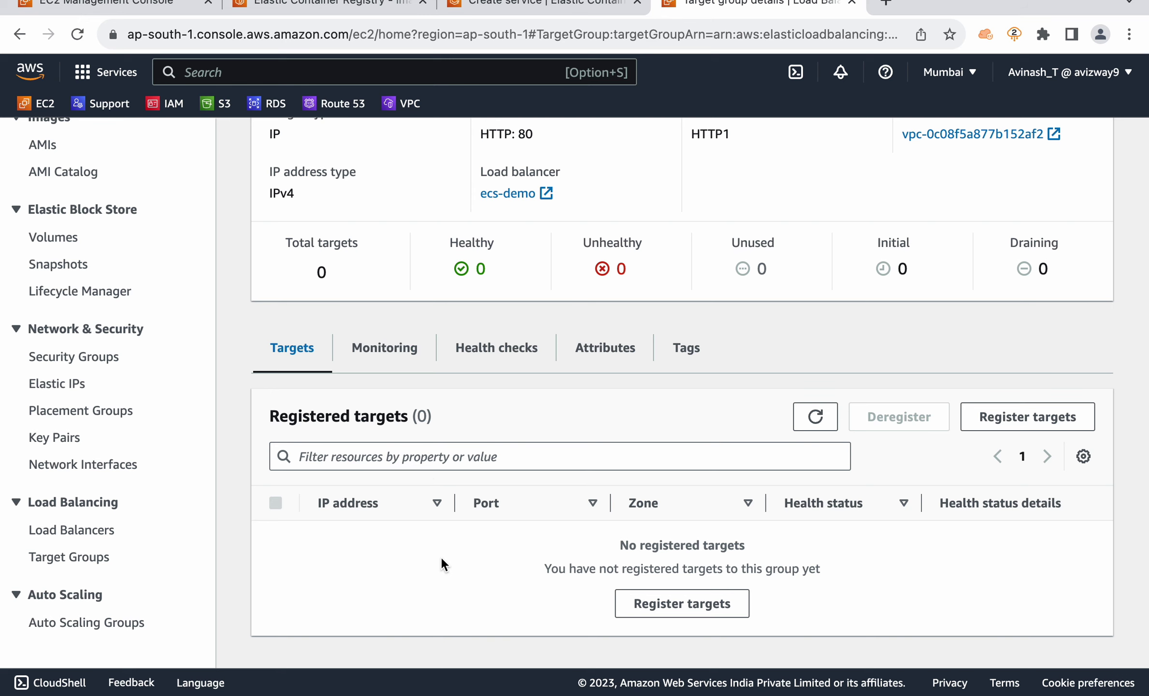
- Check the load balancer associated with node-ecs-tg, return to the service creation form and create the node-app-service service
{"action": "scroll", "coordinate": [441, 557], "scroll_direction": "up", "scroll_amount": 5}
{"action": "left_click_drag", "start_coordinate": [481, 392], "coordinate": [575, 400]}
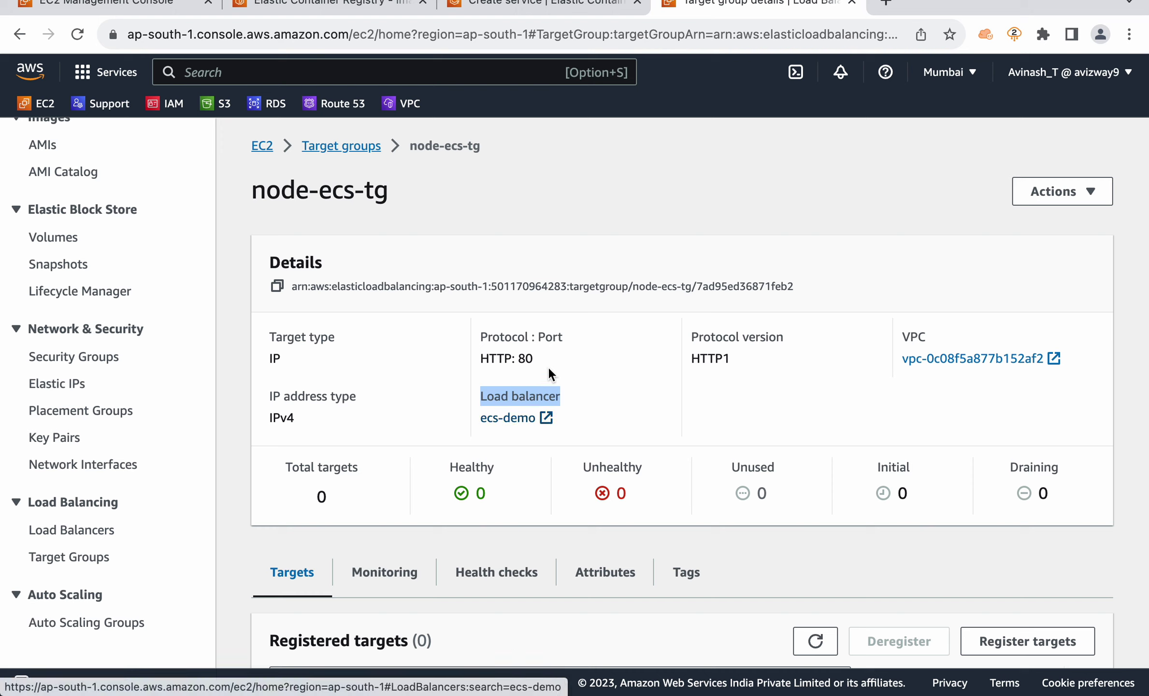
{"action": "left_click", "coordinate": [476, 7]}
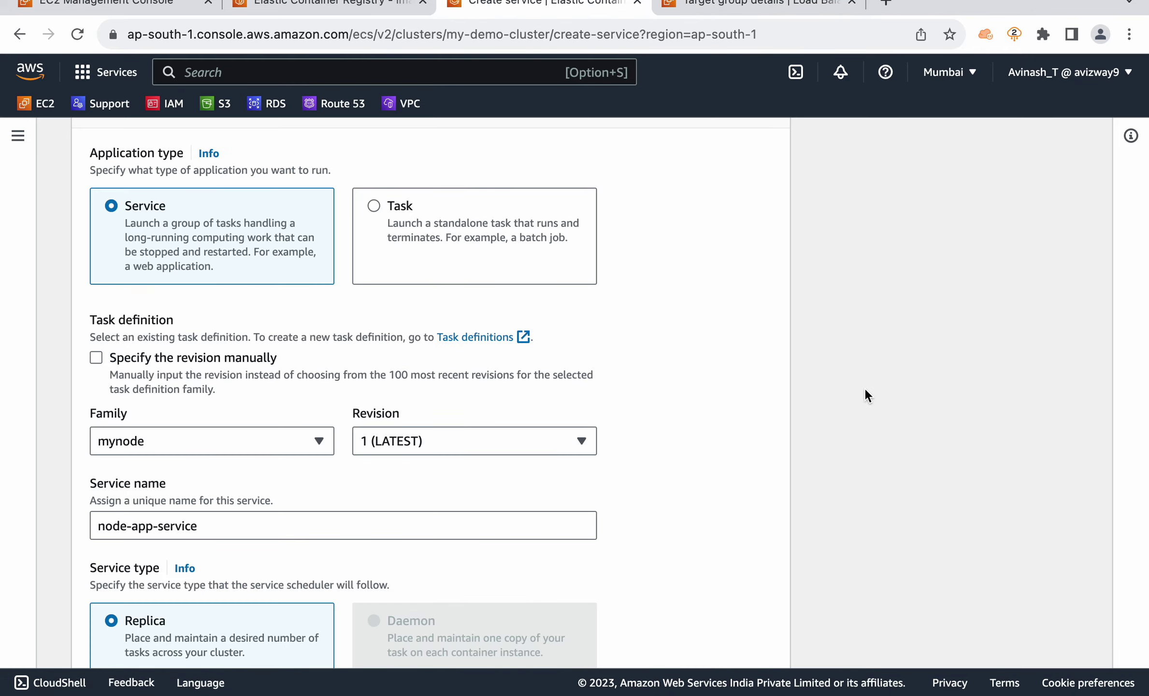
{"action": "scroll", "coordinate": [865, 389], "scroll_direction": "down", "scroll_amount": 20}
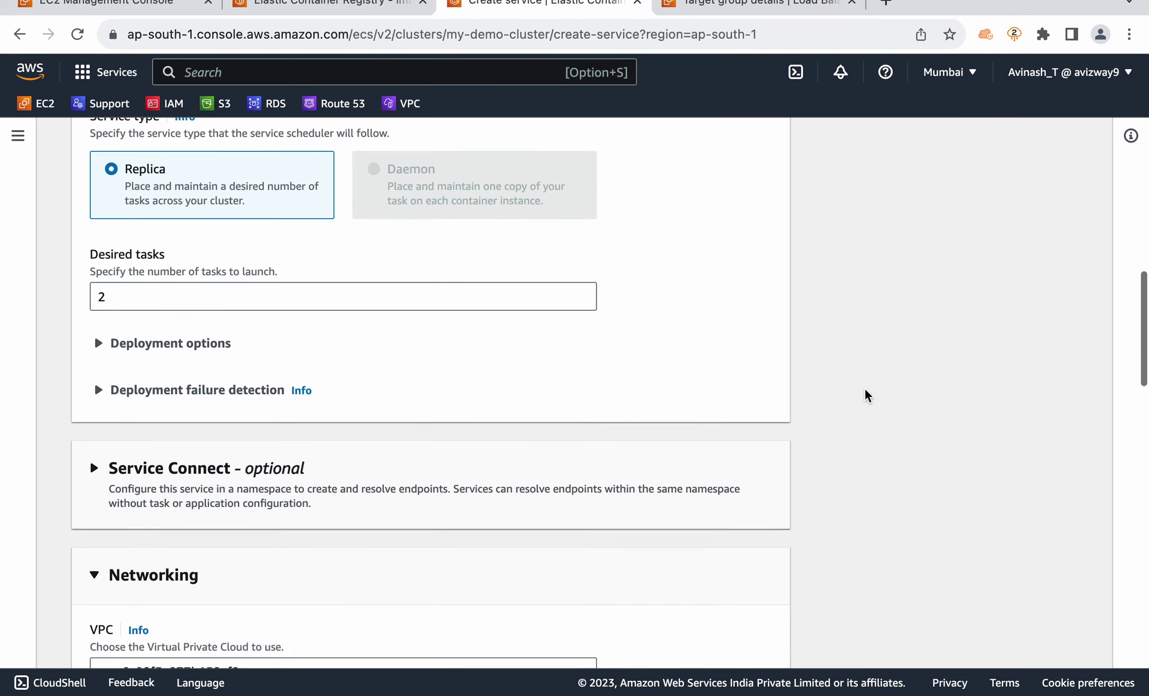
{"action": "scroll", "coordinate": [864, 392], "scroll_direction": "down", "scroll_amount": 10}
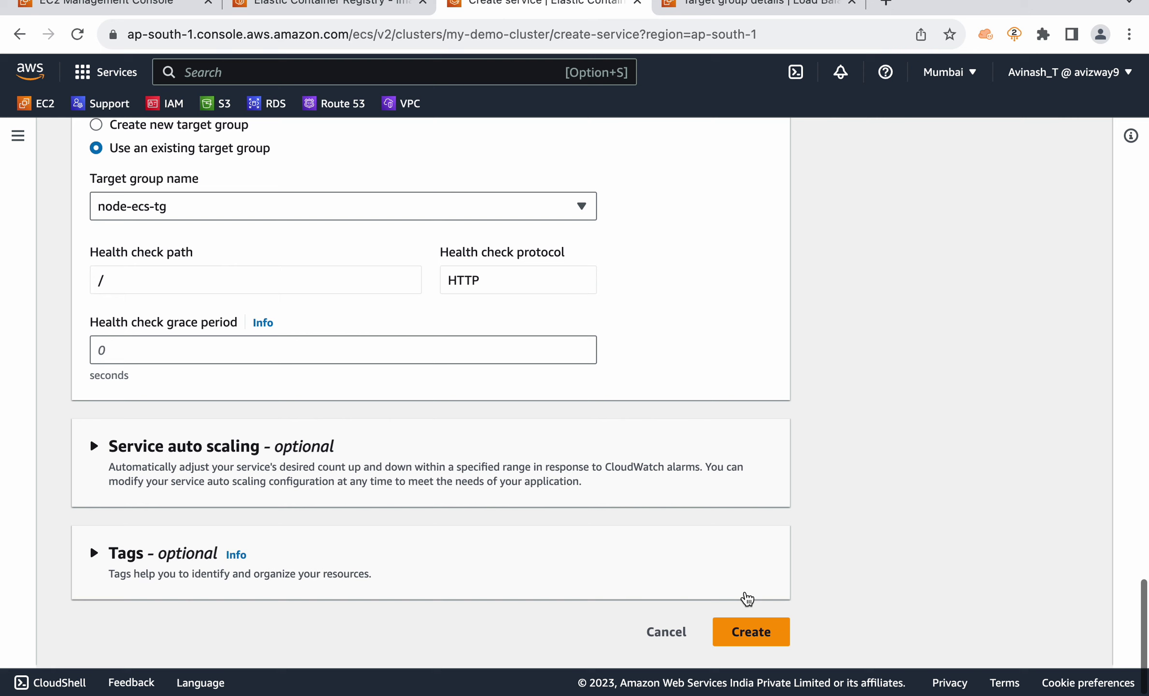
{"action": "left_click", "coordinate": [739, 635]}
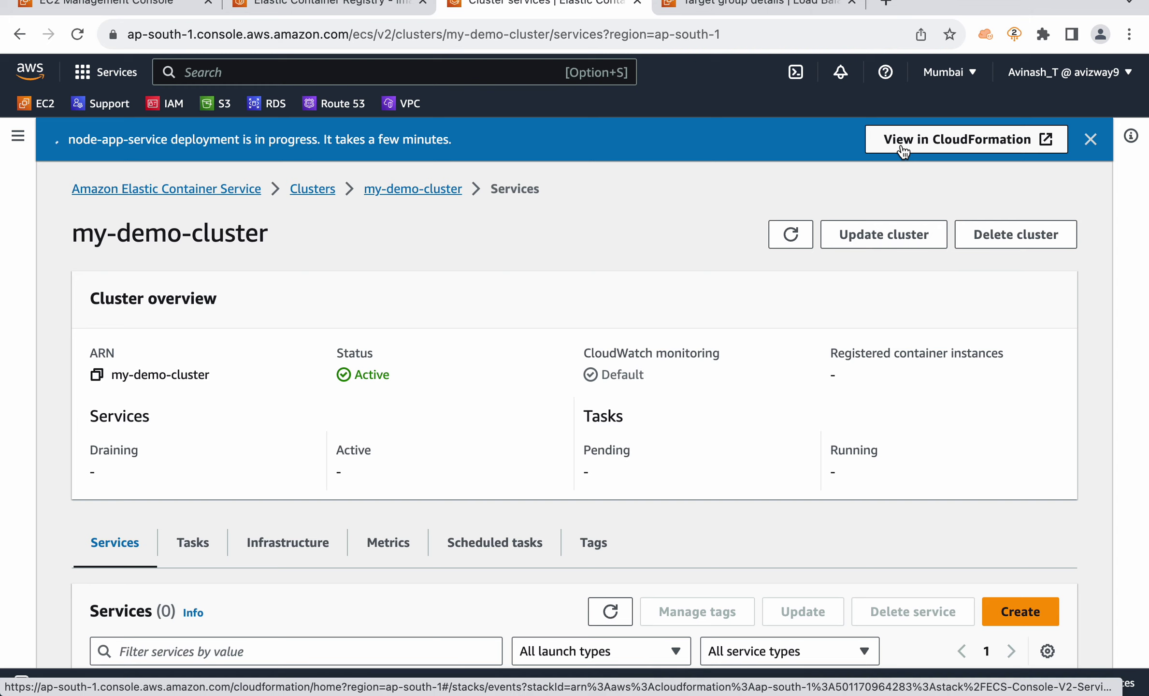
- View the node-app-service deployment in CloudFormation, enlarge the stack details area and examine the events' status reasons
{"action": "left_click", "coordinate": [901, 150]}
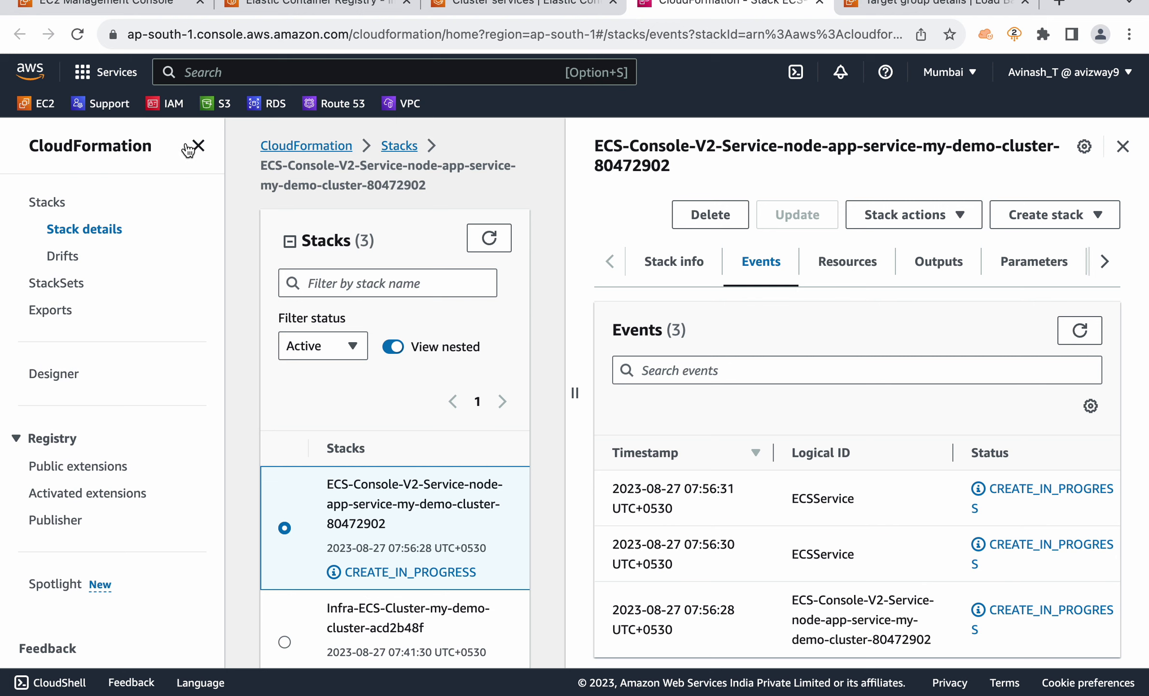
{"action": "left_click", "coordinate": [198, 146]}
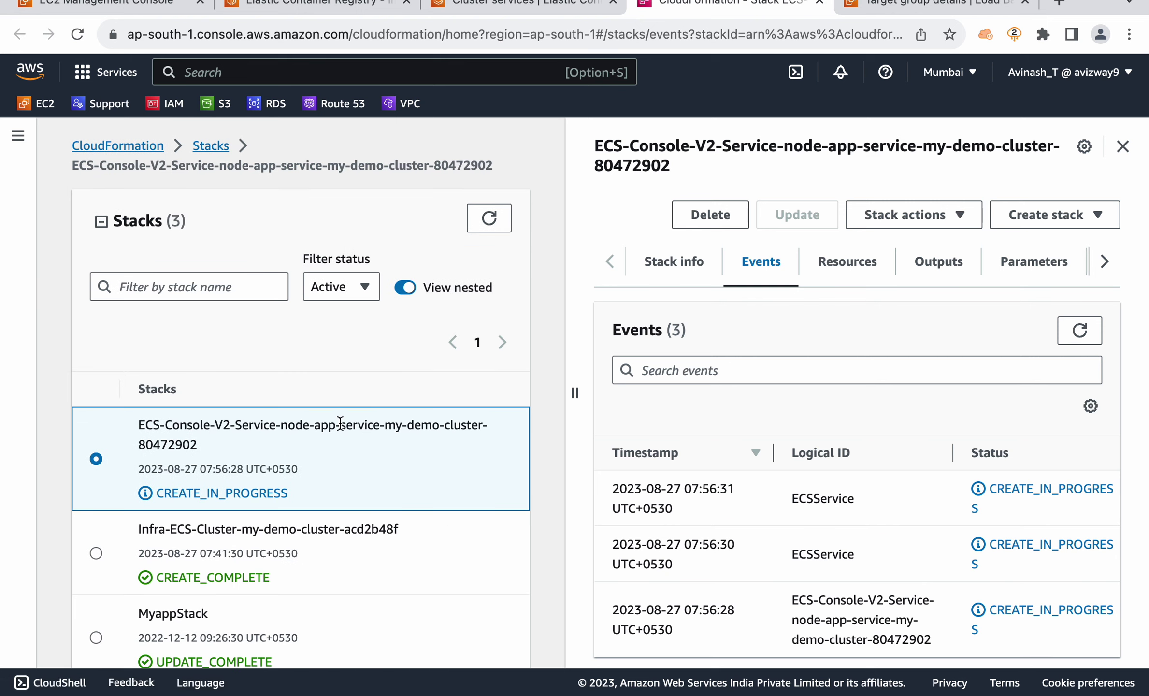
{"action": "left_click_drag", "start_coordinate": [576, 391], "coordinate": [461, 371]}
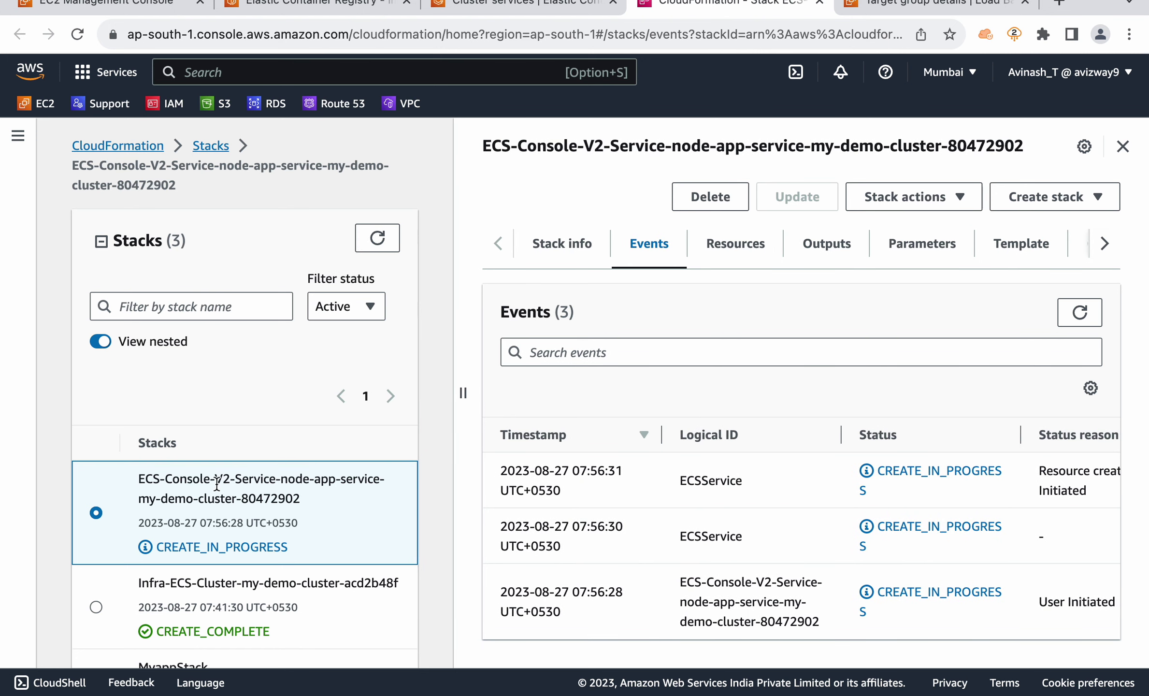
{"action": "triple_click", "coordinate": [173, 482]}
{"action": "left_click", "coordinate": [720, 448]}
{"action": "scroll", "coordinate": [773, 491], "scroll_direction": "right", "scroll_amount": 3}
{"action": "left_click_drag", "start_coordinate": [991, 469], "coordinate": [1020, 509]}
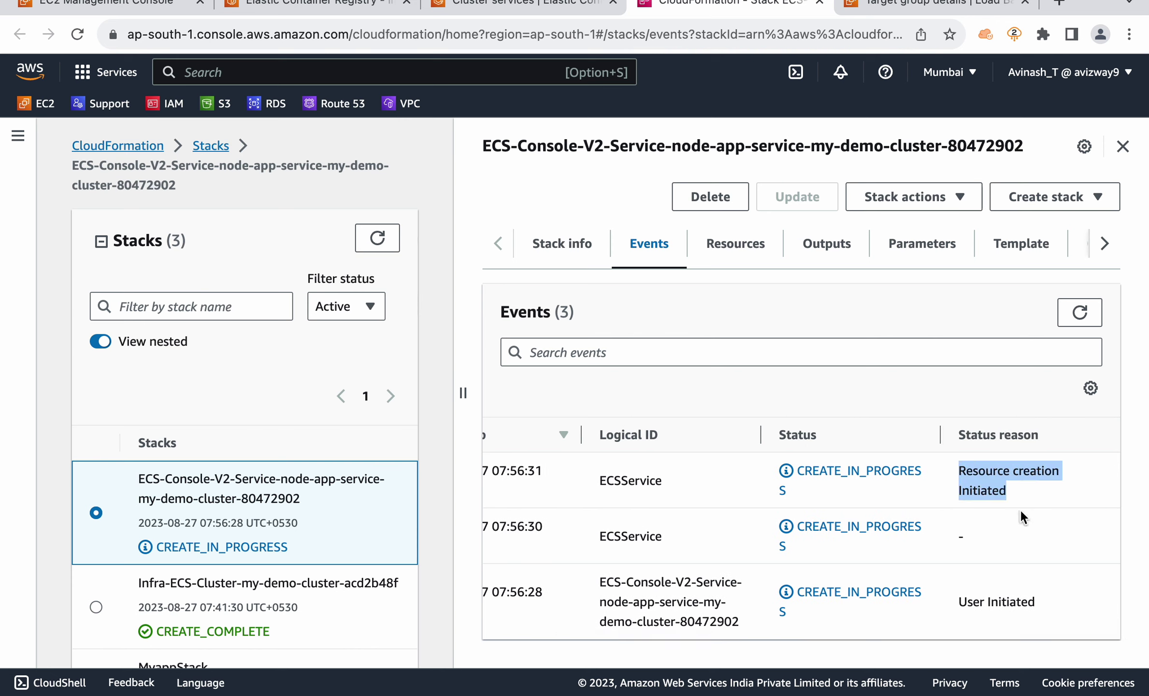
{"action": "left_click", "coordinate": [1020, 509]}
- Refresh the node-app-service stack's events and the stack list to check the creation progress
{"action": "left_click", "coordinate": [1081, 313]}
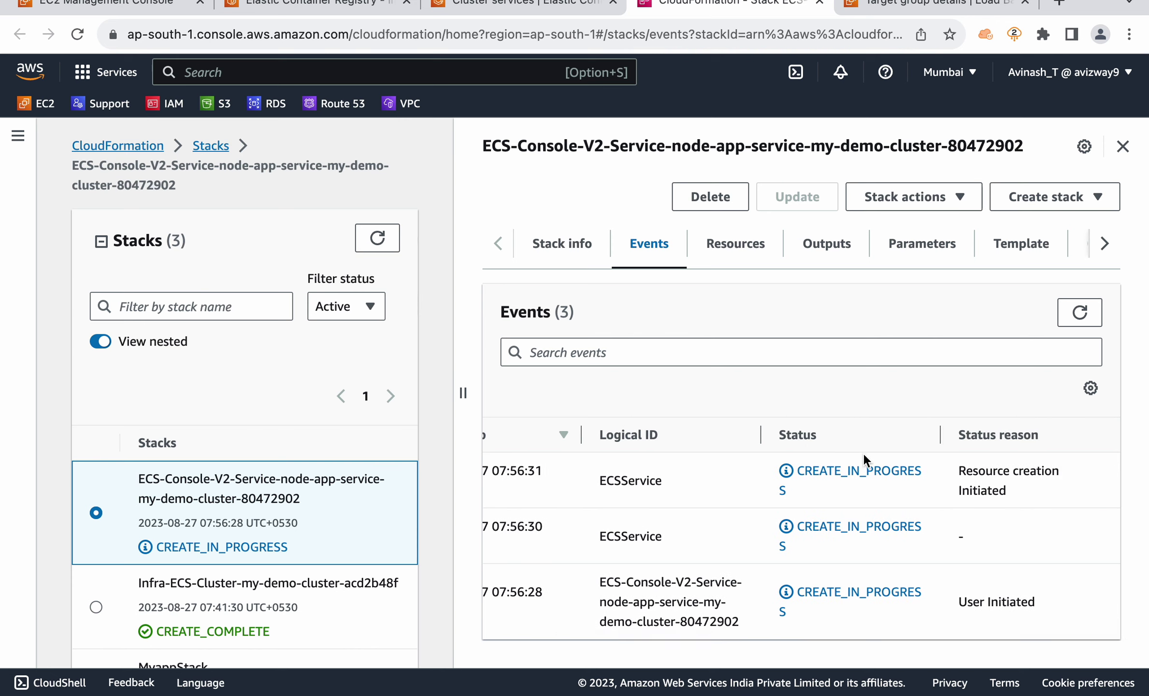
{"action": "scroll", "coordinate": [670, 488], "scroll_direction": "left", "scroll_amount": 3}
{"action": "scroll", "coordinate": [800, 489], "scroll_direction": "right", "scroll_amount": 3}
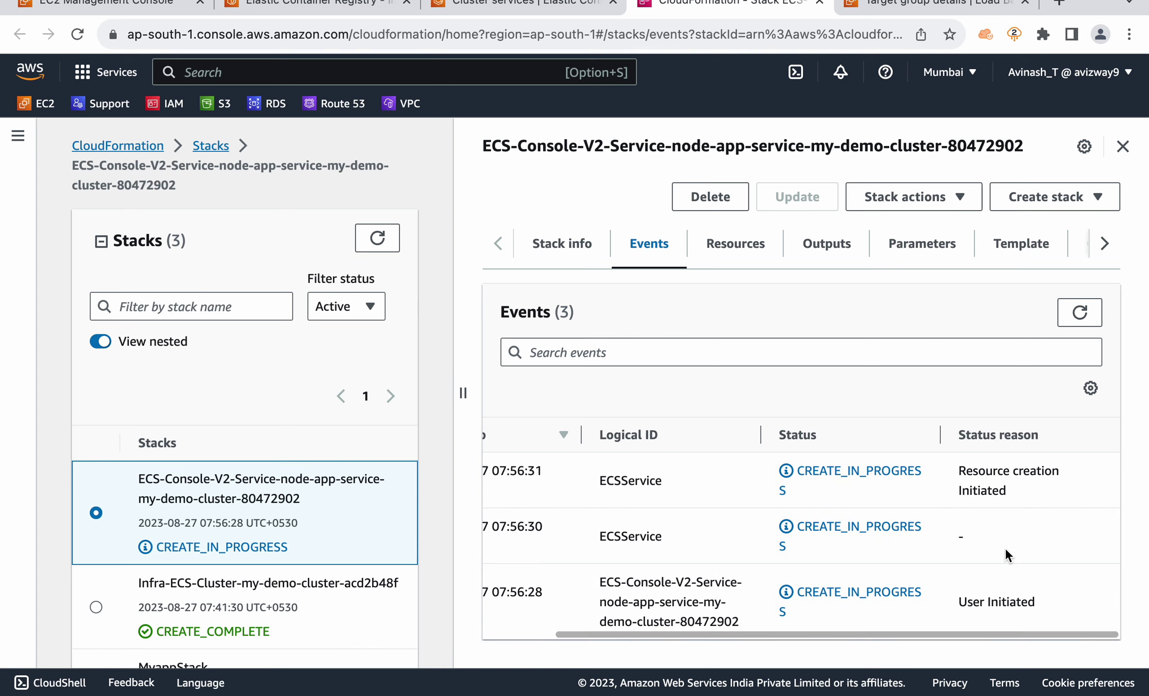
{"action": "left_click", "coordinate": [1079, 312]}
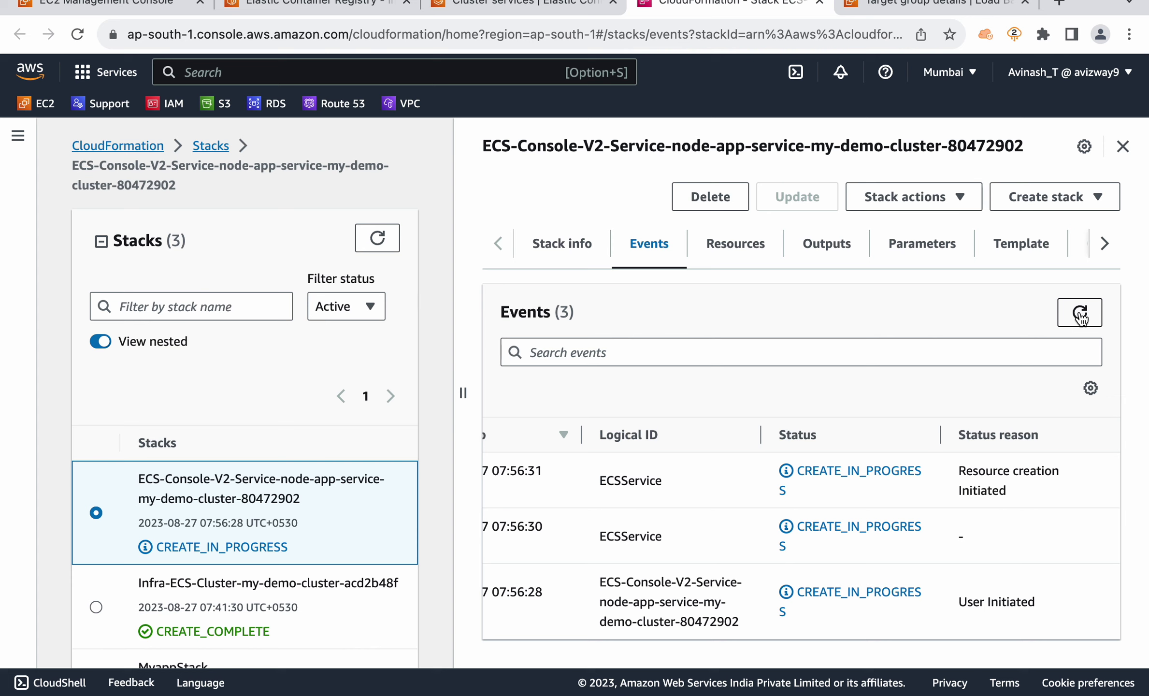
{"action": "left_click", "coordinate": [378, 241]}
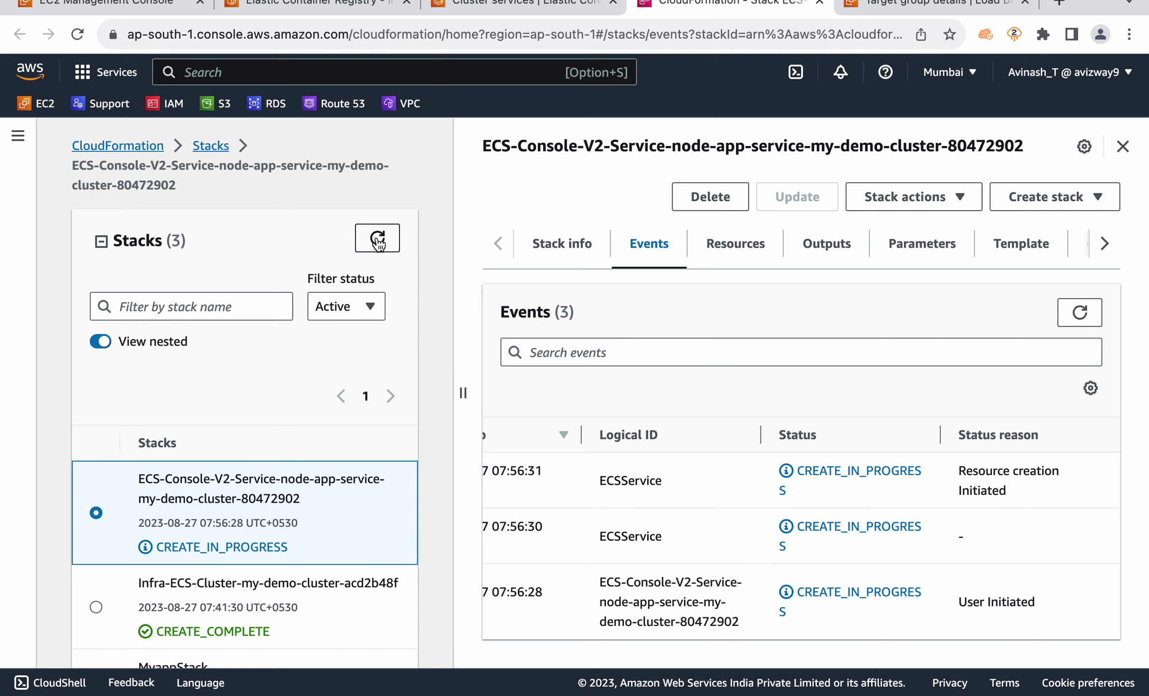
- Return to my-demo-cluster in ECS and refresh it to check its tasks and services
{"action": "left_click", "coordinate": [481, 6]}
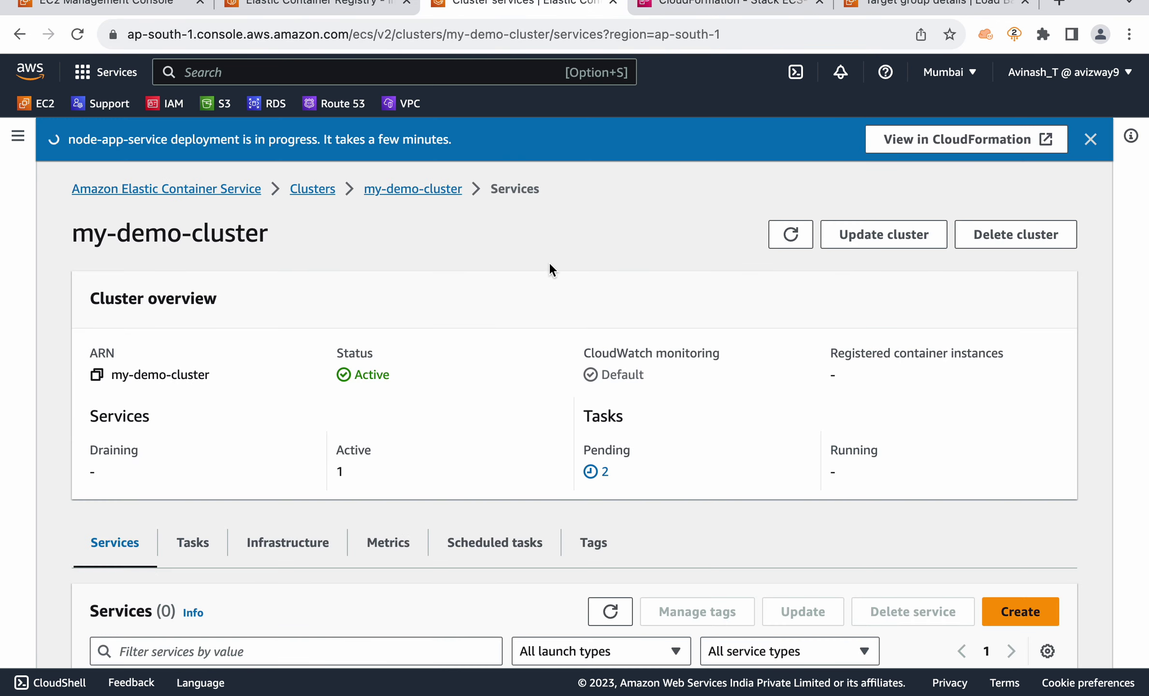
{"action": "left_click", "coordinate": [320, 5]}
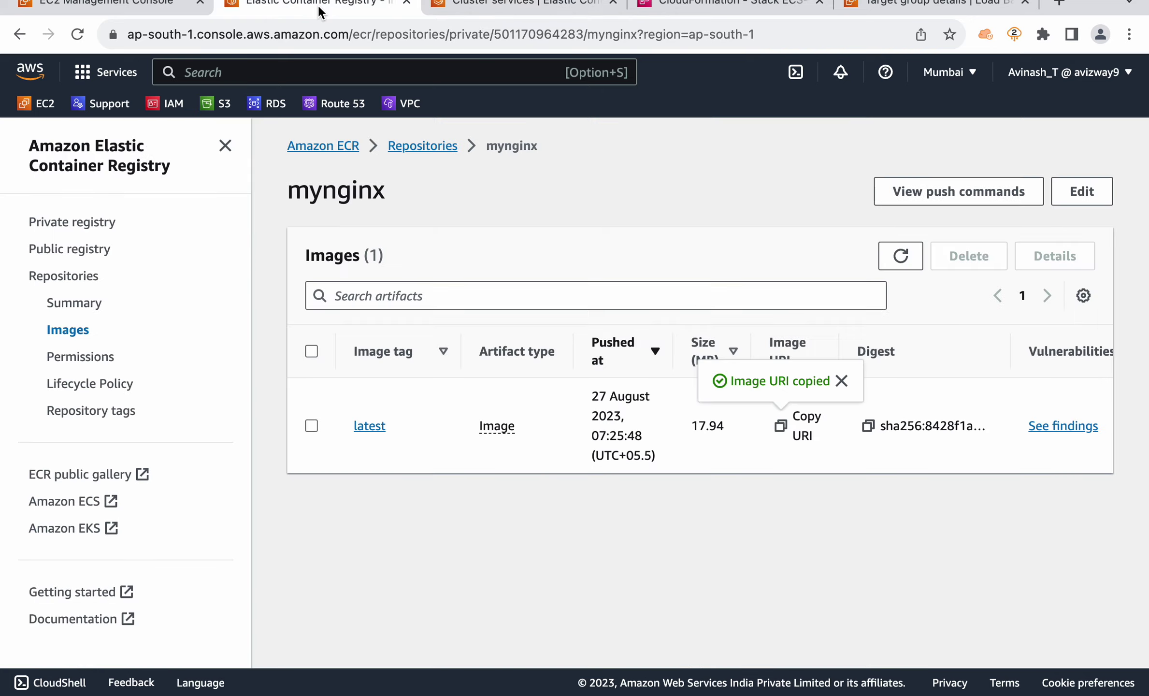
{"action": "left_click", "coordinate": [479, 14]}
{"action": "left_click", "coordinate": [791, 234]}
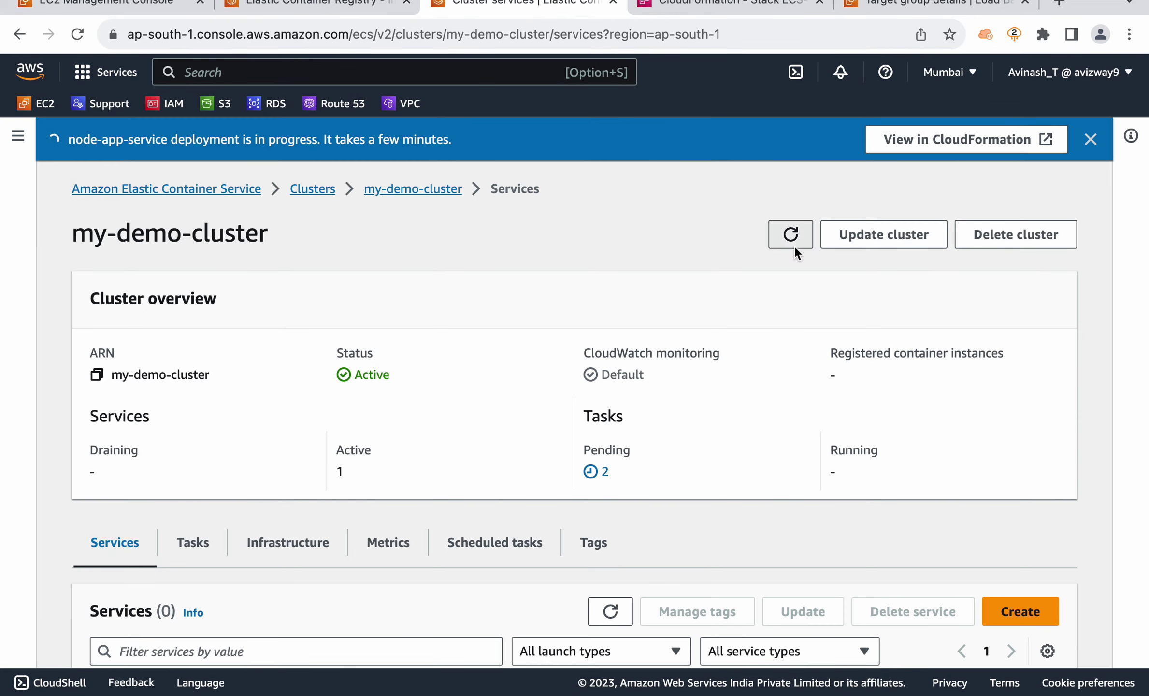
{"action": "scroll", "coordinate": [607, 243], "scroll_direction": "down", "scroll_amount": 3}
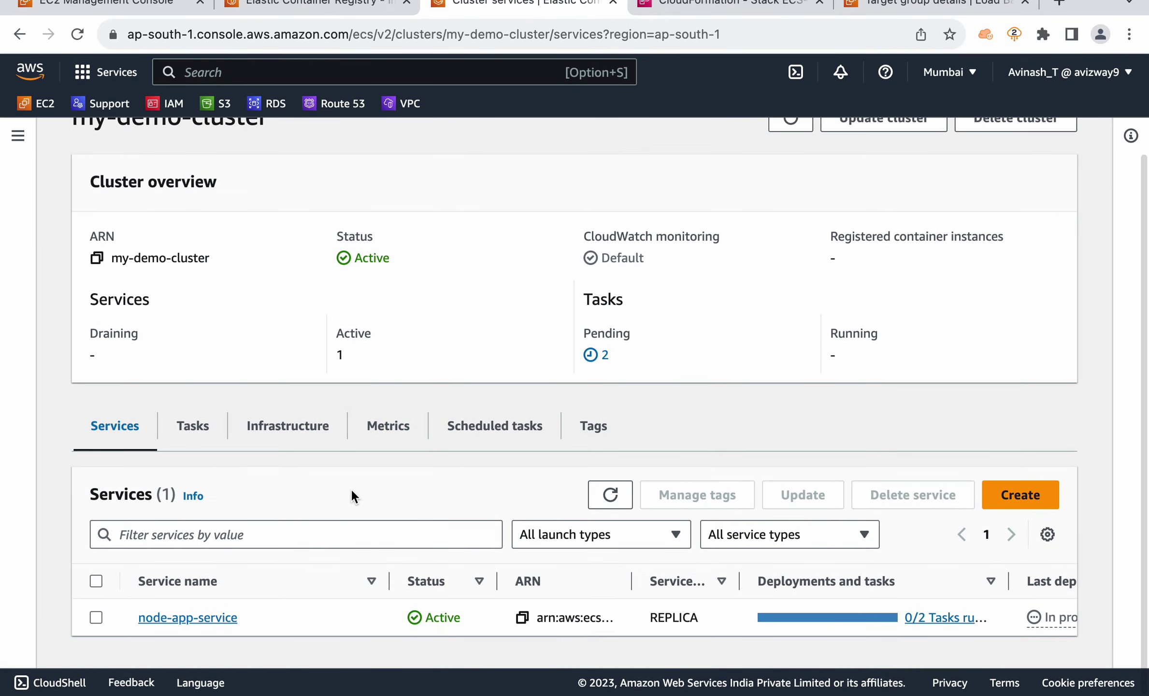
- Open node-app-service and check its task counts and current deployment state
{"action": "left_click", "coordinate": [177, 619]}
{"action": "scroll", "coordinate": [290, 348], "scroll_direction": "down", "scroll_amount": 2}
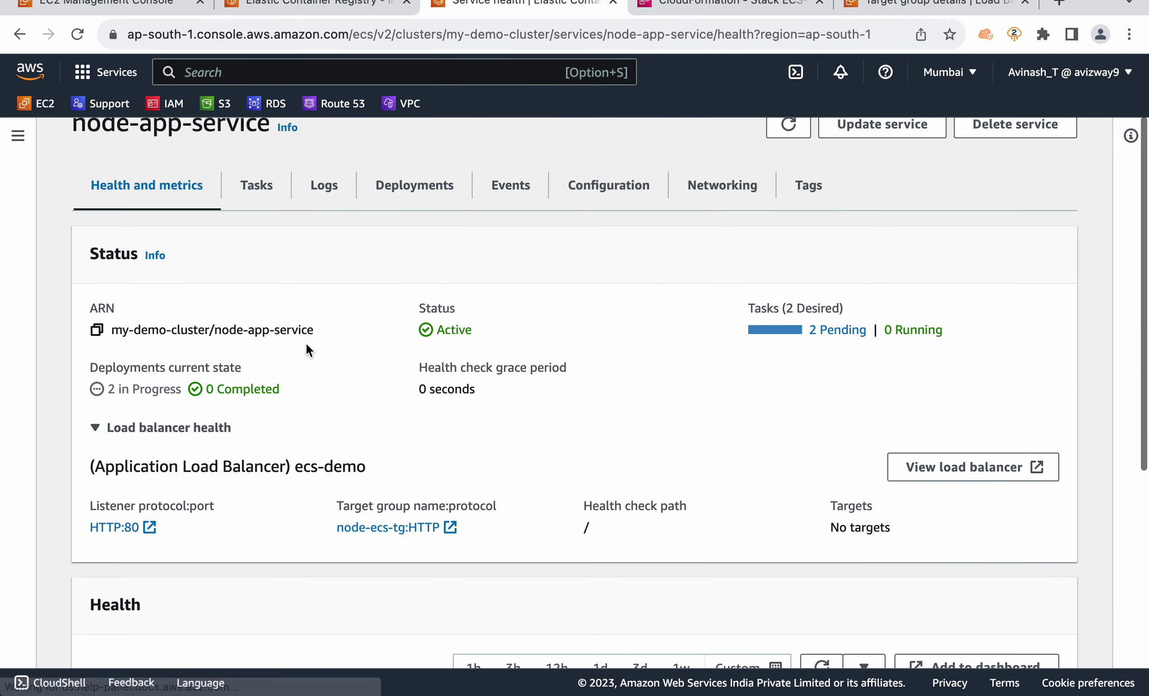
{"action": "triple_click", "coordinate": [835, 328]}
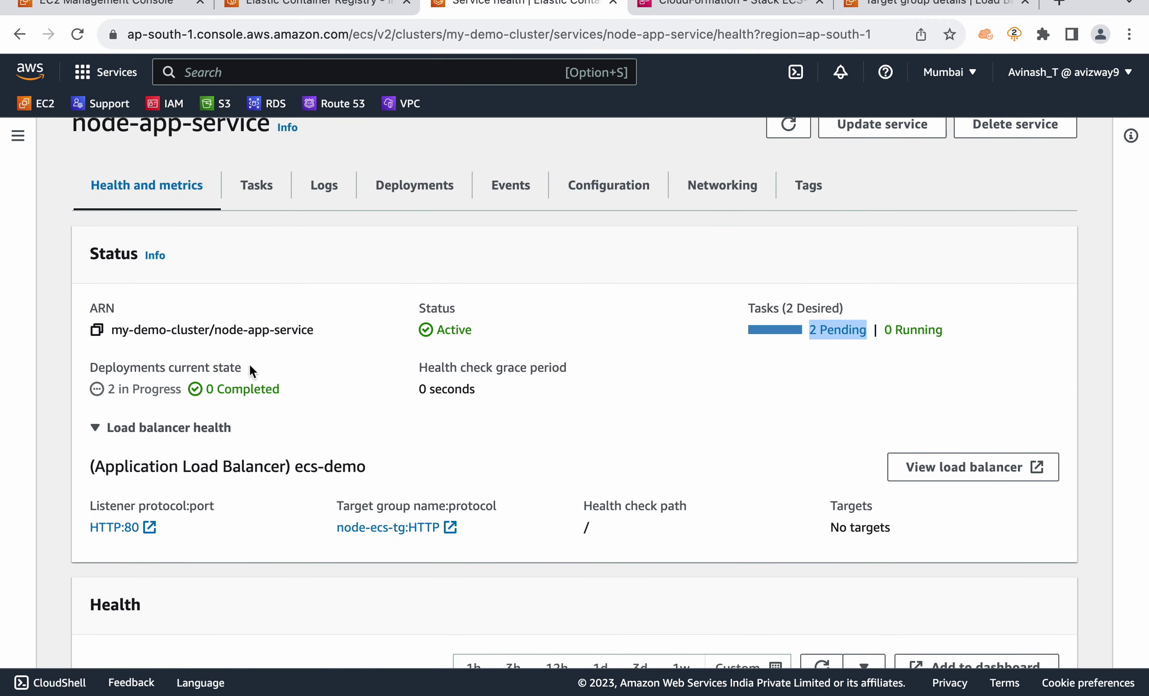
{"action": "triple_click", "coordinate": [119, 379]}
{"action": "left_click", "coordinate": [336, 362]}
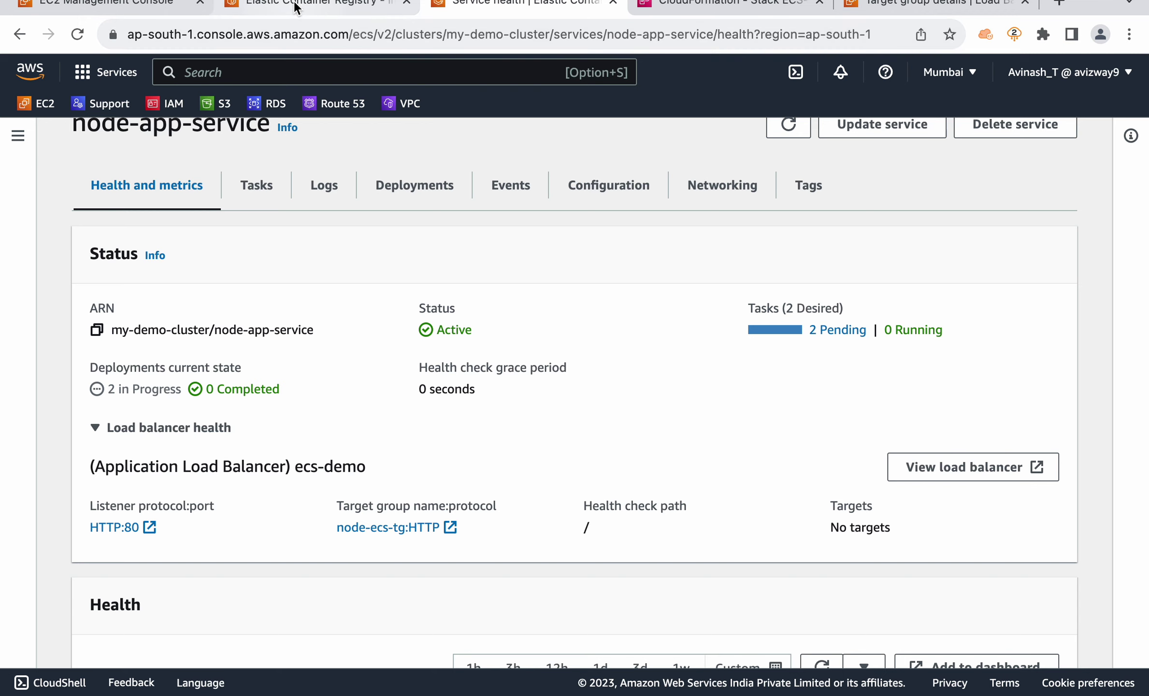
- Return to the node-ecs-tg target group, refresh its registered targets and check their total and health status
{"action": "left_click", "coordinate": [933, 6]}
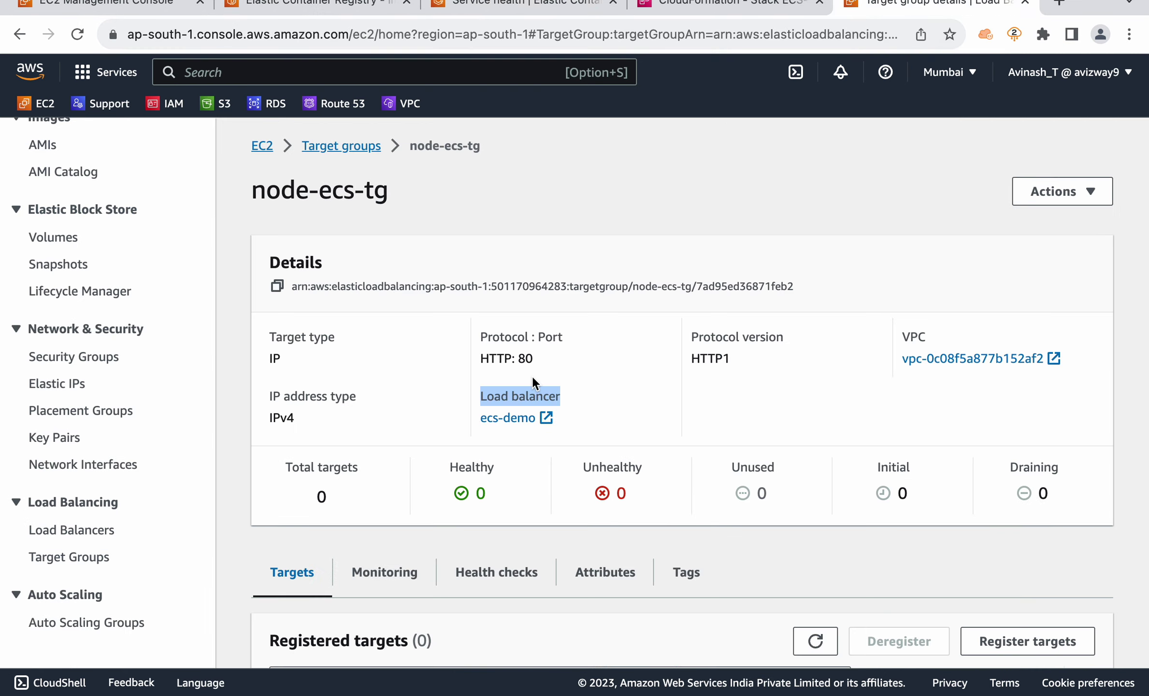
{"action": "scroll", "coordinate": [534, 380], "scroll_direction": "down", "scroll_amount": 5}
{"action": "left_click", "coordinate": [815, 416]}
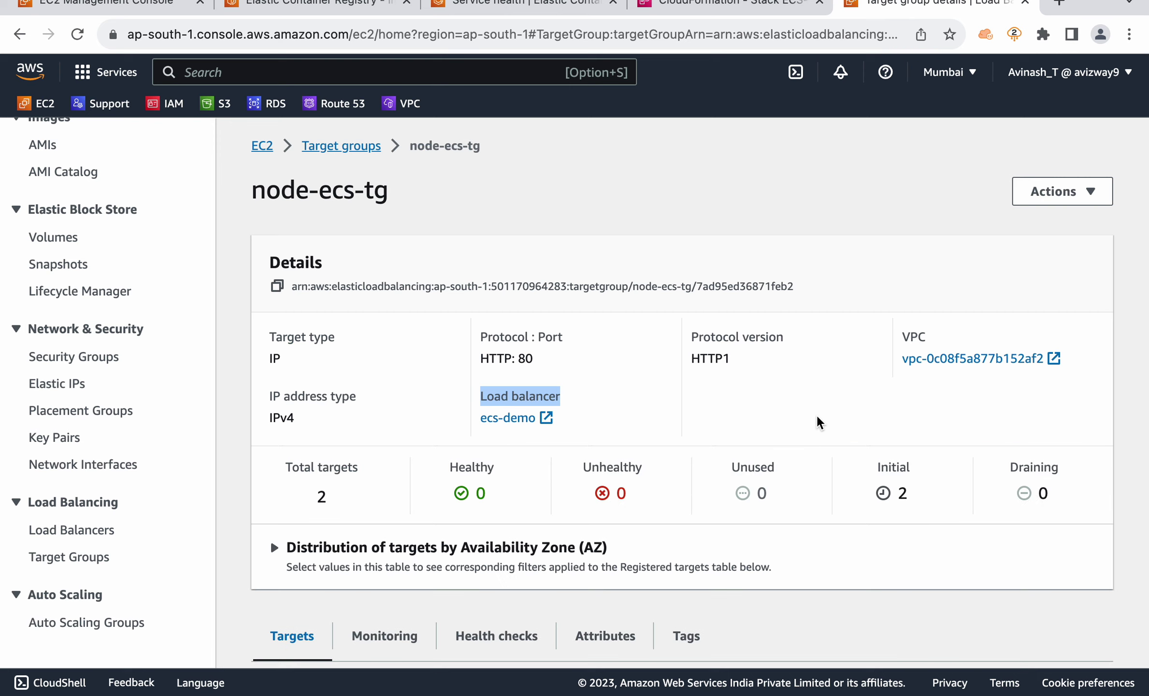
{"action": "left_click", "coordinate": [351, 505]}
{"action": "left_click_drag", "start_coordinate": [350, 508], "coordinate": [308, 419]}
{"action": "scroll", "coordinate": [390, 356], "scroll_direction": "down", "scroll_amount": 5}
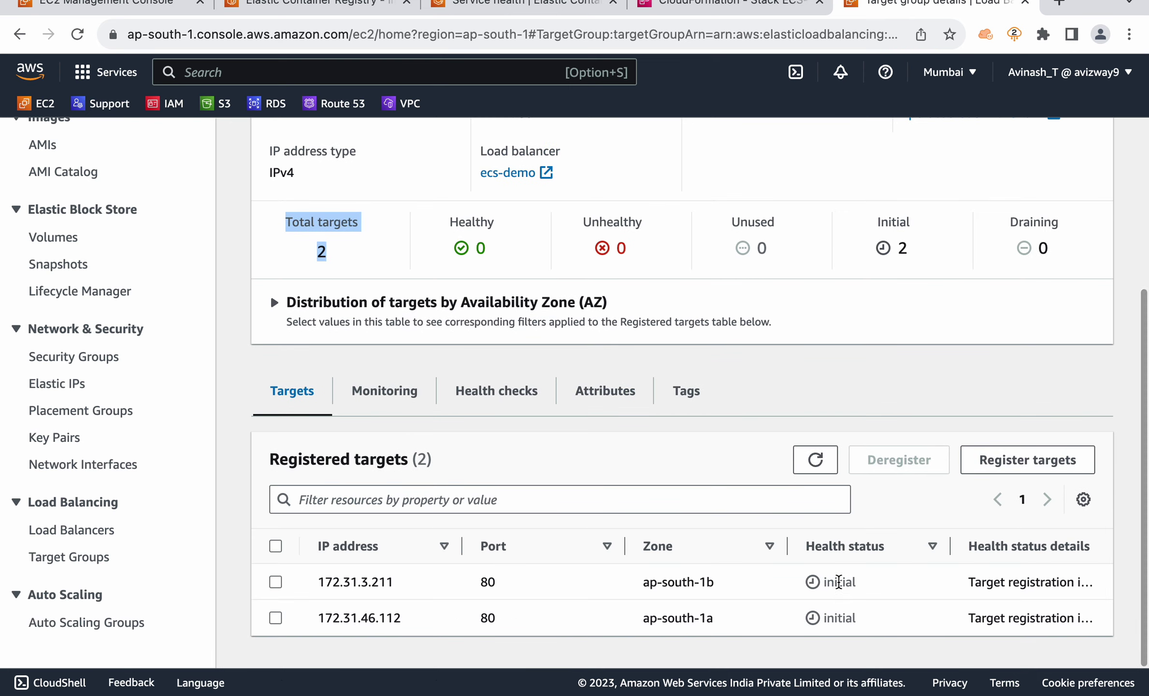
{"action": "double_click", "coordinate": [845, 584]}
{"action": "scroll", "coordinate": [155, 205], "scroll_direction": "up", "scroll_amount": 10}
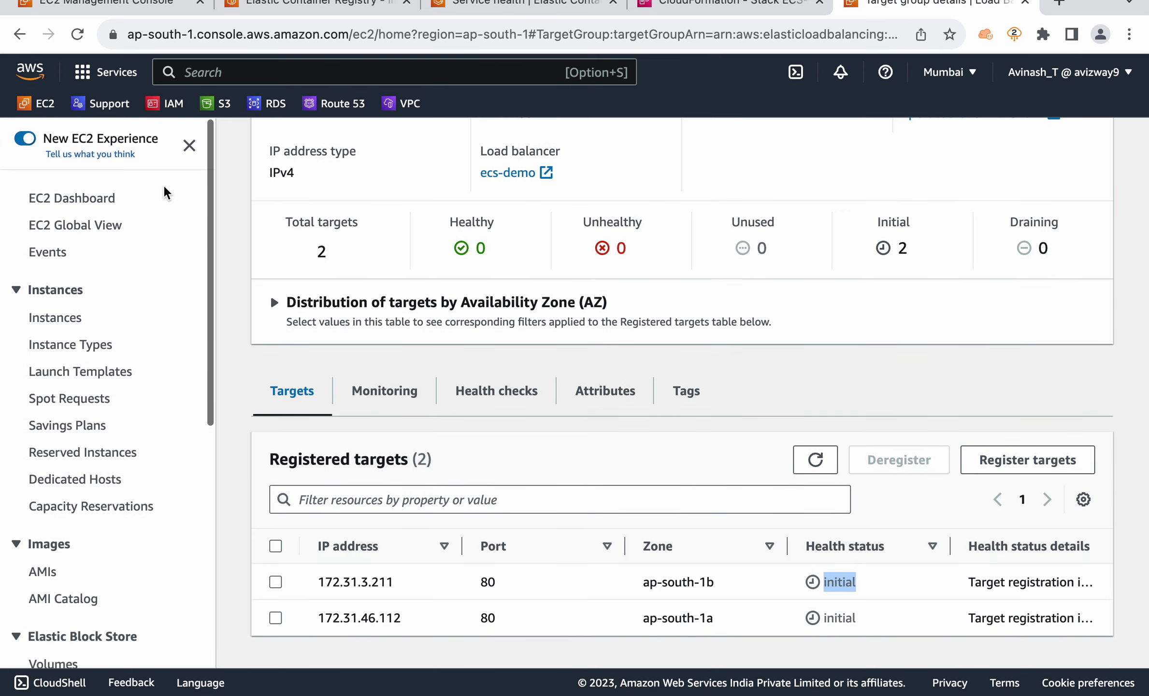
- Collapse the EC2 navigation, refresh the registered targets again and check each target's IP address and health status
{"action": "left_click", "coordinate": [189, 145]}
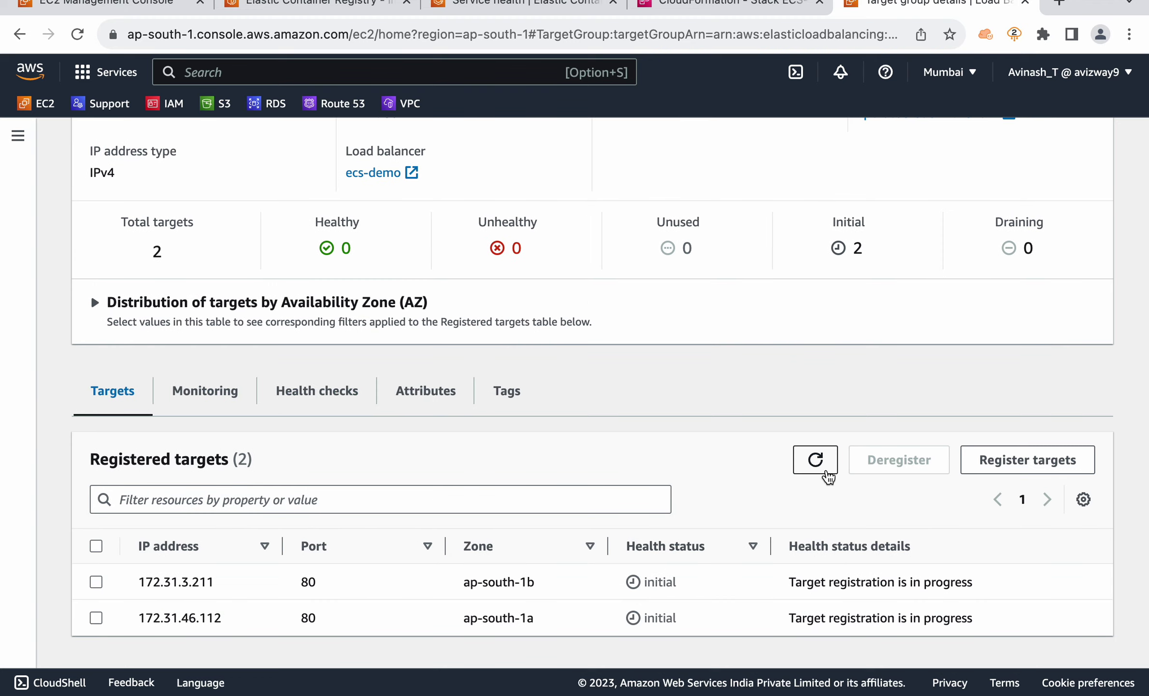
{"action": "left_click", "coordinate": [816, 460]}
{"action": "scroll", "coordinate": [718, 580], "scroll_direction": "down", "scroll_amount": 5}
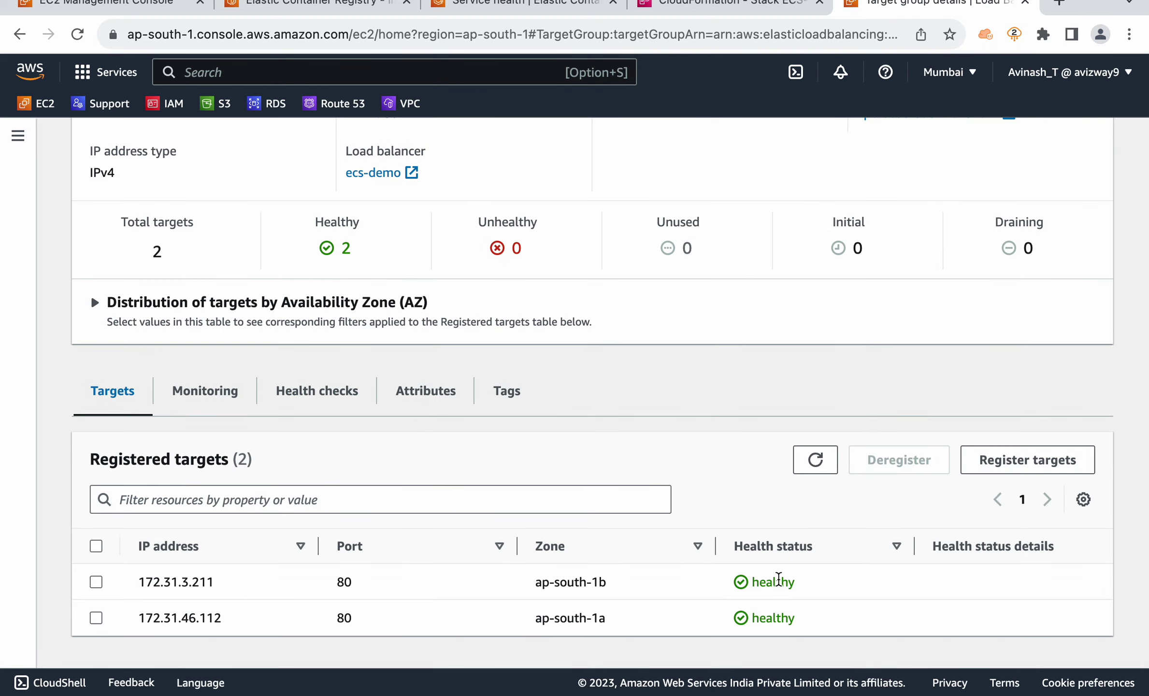
{"action": "double_click", "coordinate": [779, 580]}
{"action": "double_click", "coordinate": [776, 613]}
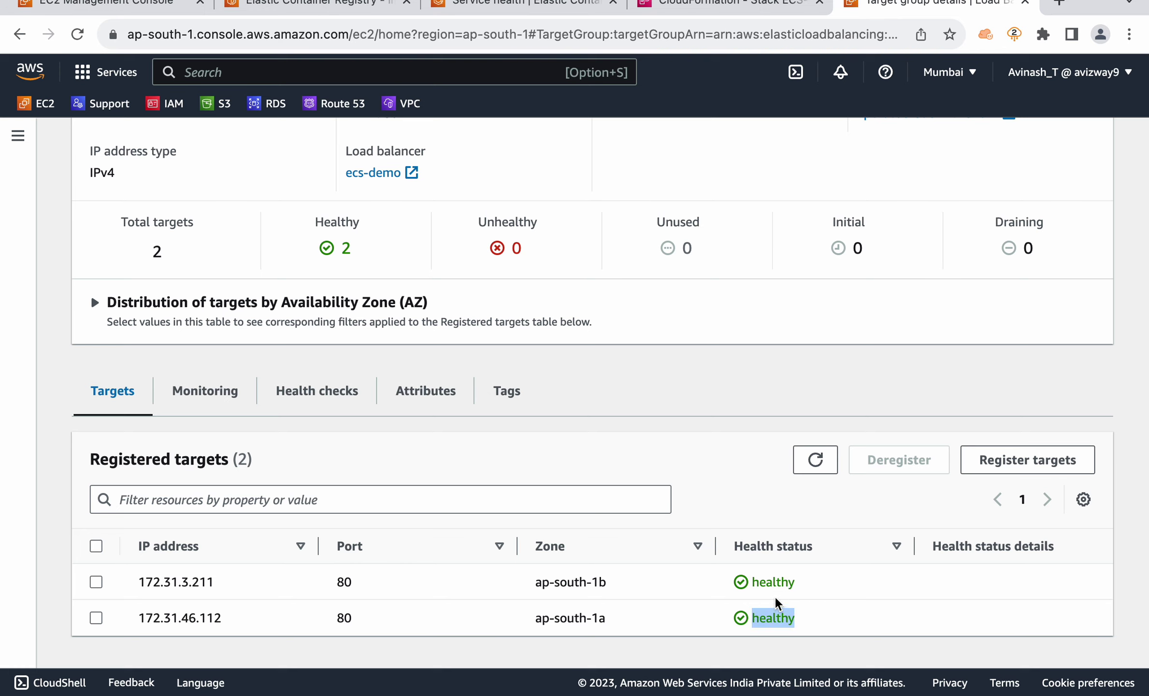
{"action": "double_click", "coordinate": [205, 582]}
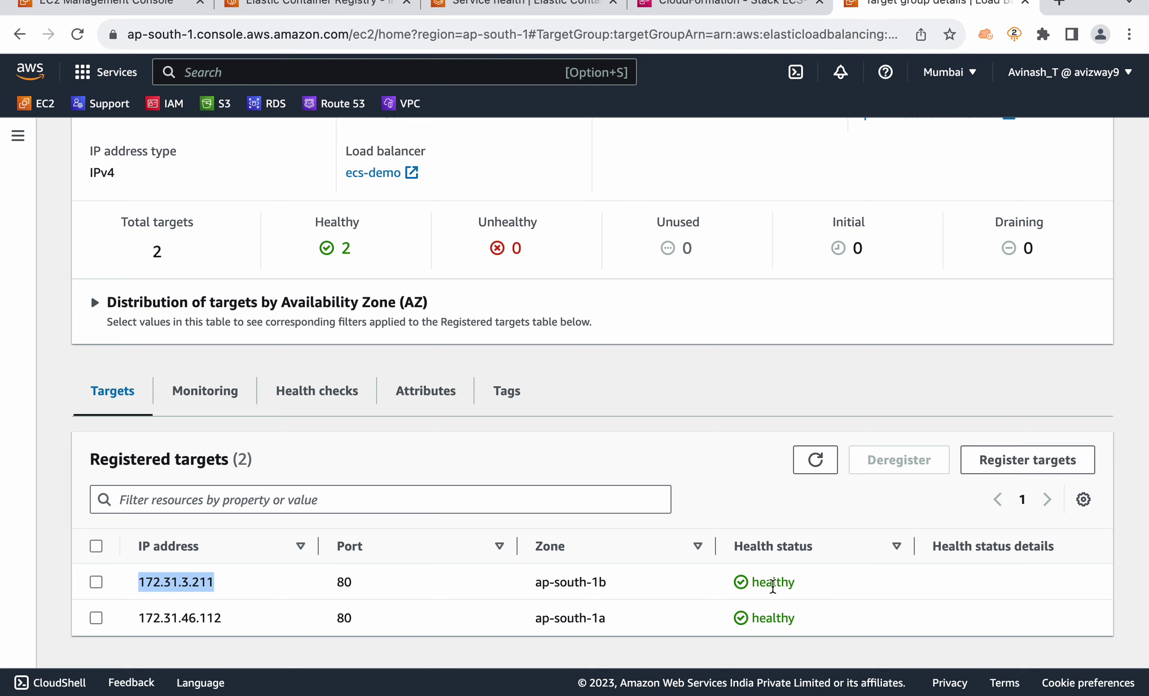
{"action": "double_click", "coordinate": [772, 582]}
{"action": "double_click", "coordinate": [772, 619]}
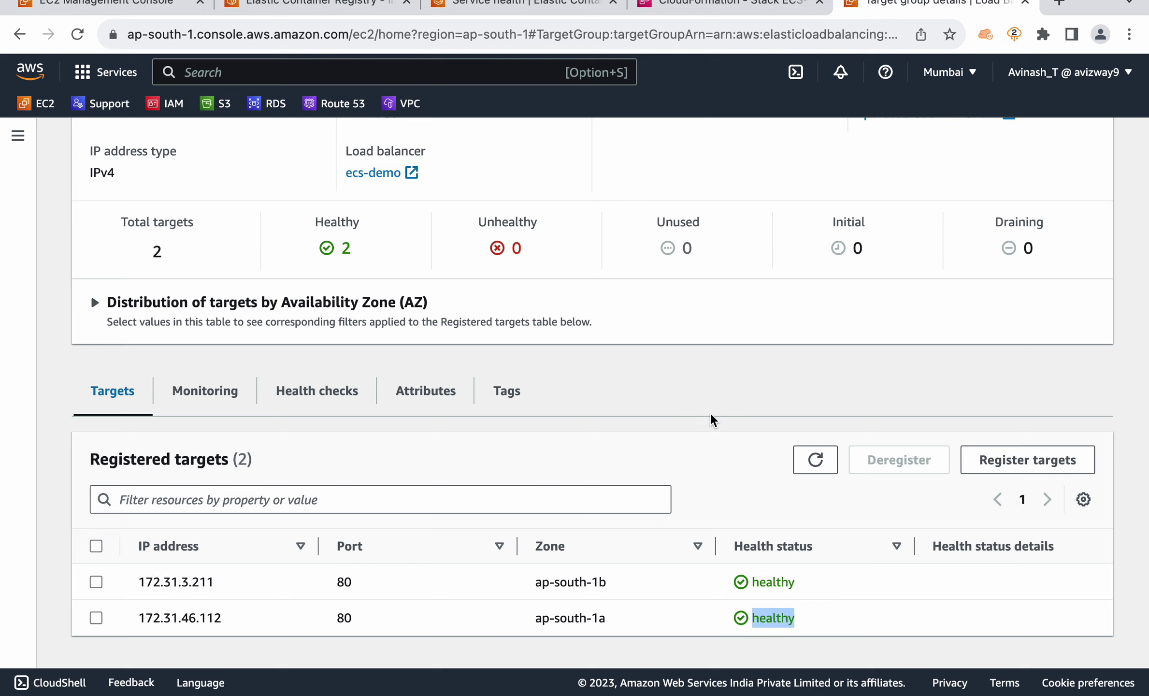
- Go to the EC2 load balancers list and copy the DNS name of the ecs-demo load balancer
{"action": "scroll", "coordinate": [711, 416], "scroll_direction": "up", "scroll_amount": 5}
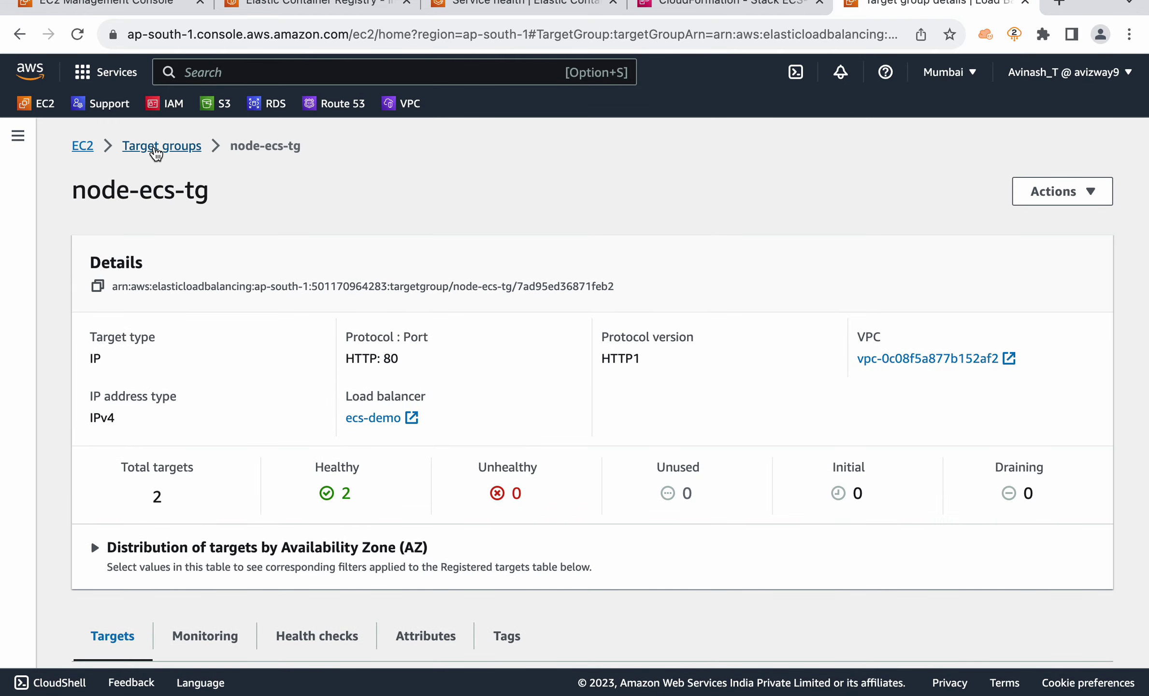
{"action": "left_click", "coordinate": [18, 135]}
{"action": "scroll", "coordinate": [138, 522], "scroll_direction": "down", "scroll_amount": 6}
{"action": "scroll", "coordinate": [139, 522], "scroll_direction": "down", "scroll_amount": 3}
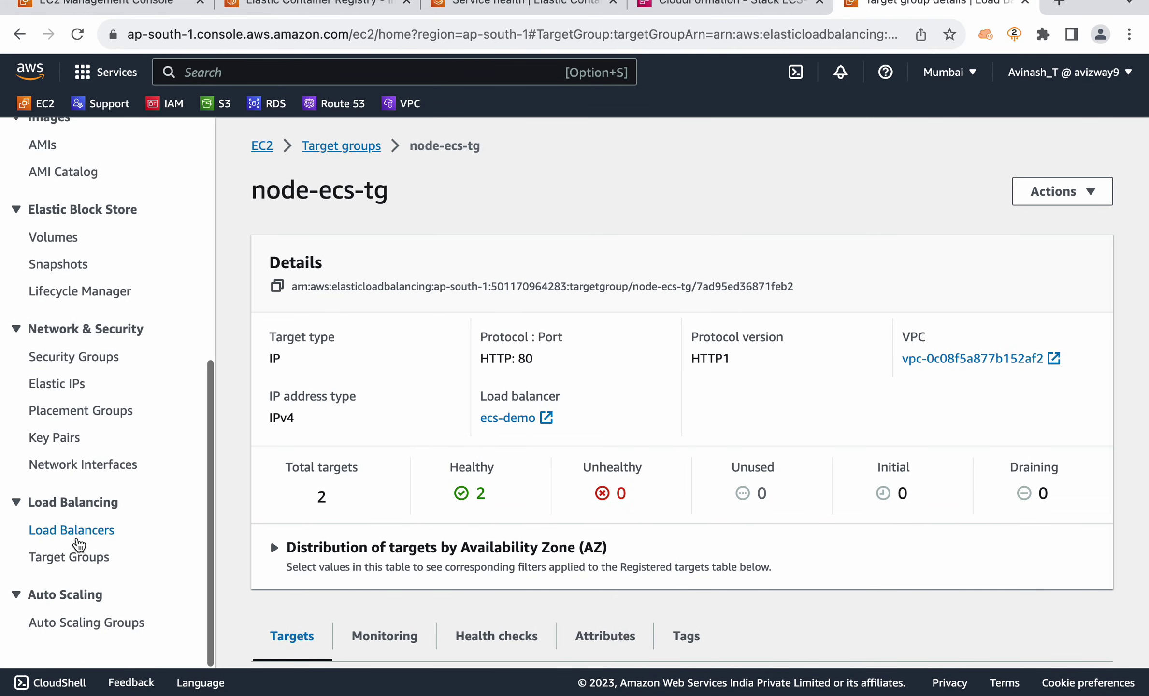
{"action": "left_click", "coordinate": [66, 531]}
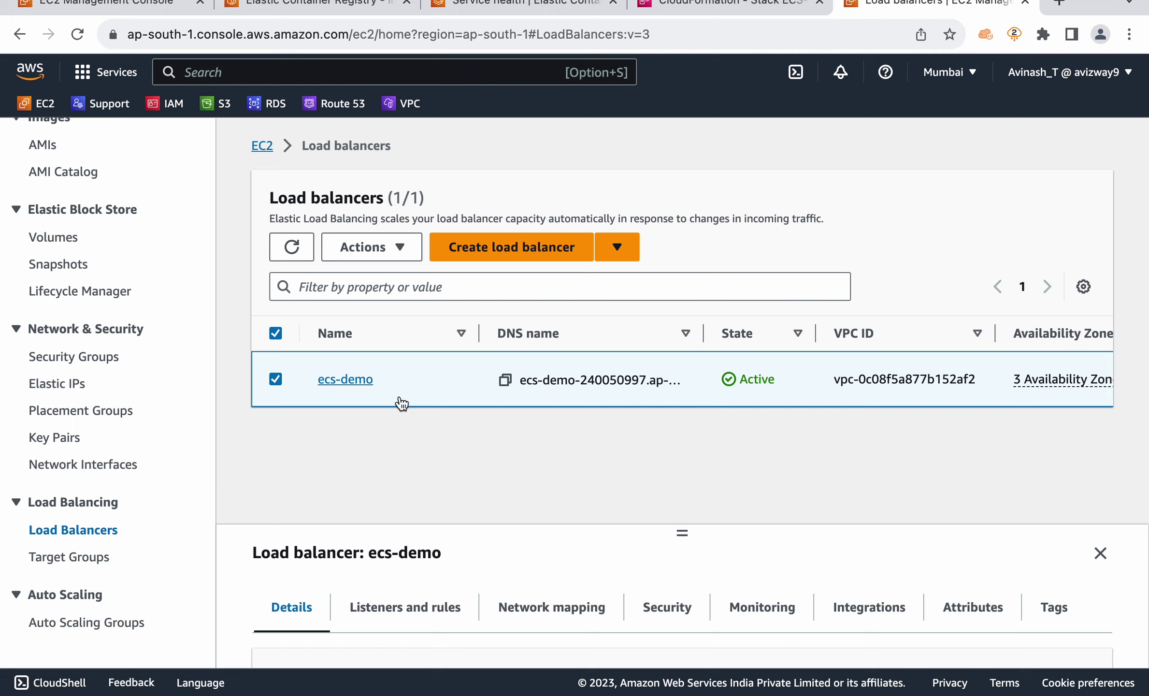
{"action": "left_click", "coordinate": [512, 382]}
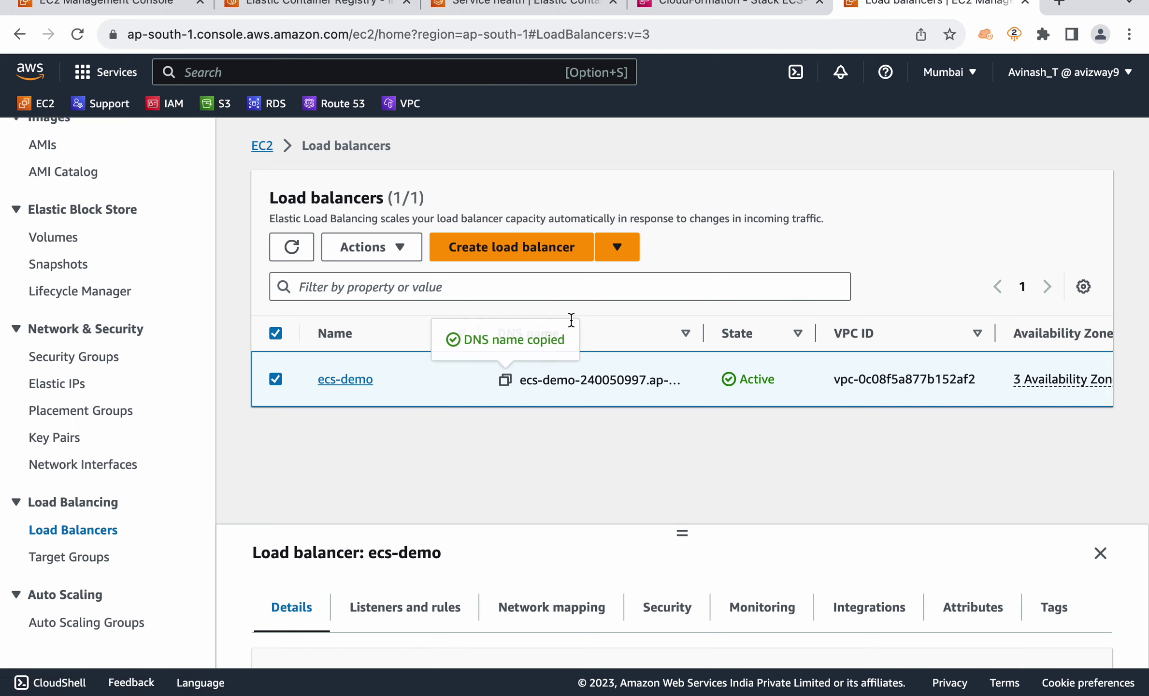
- Load the copied ecs-demo DNS name in a new browser tab to test the deployed application
{"action": "left_click", "coordinate": [1060, 4]}
{"action": "key", "text": "super+v"}
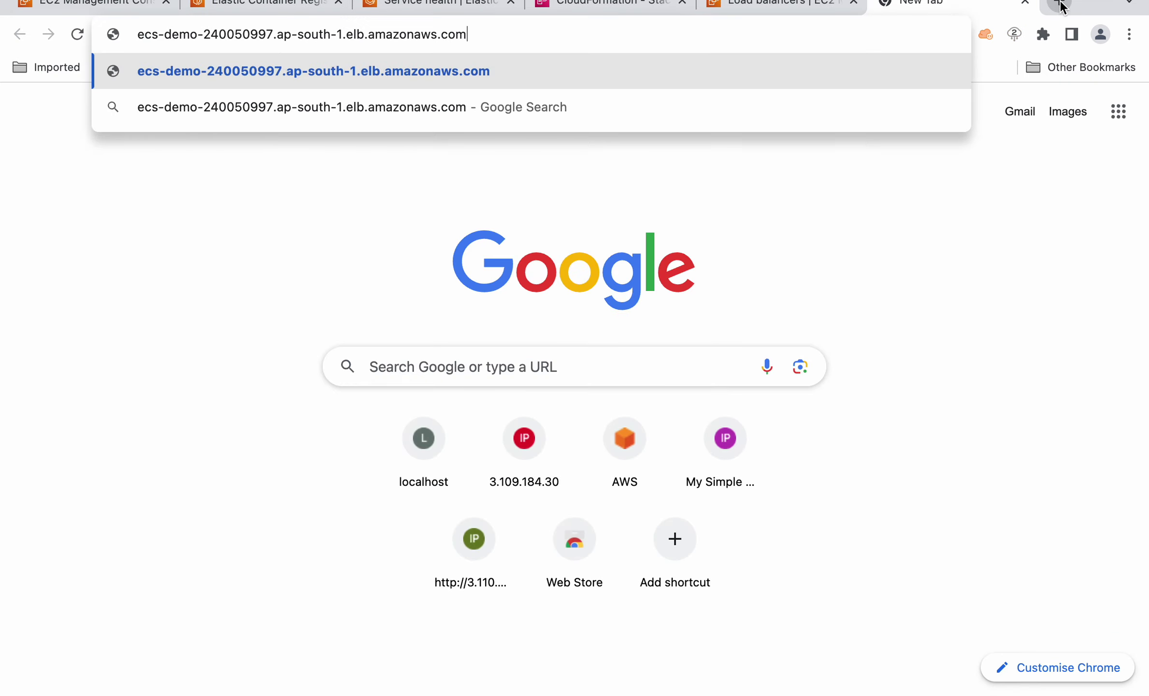
{"action": "key", "text": "Return"}
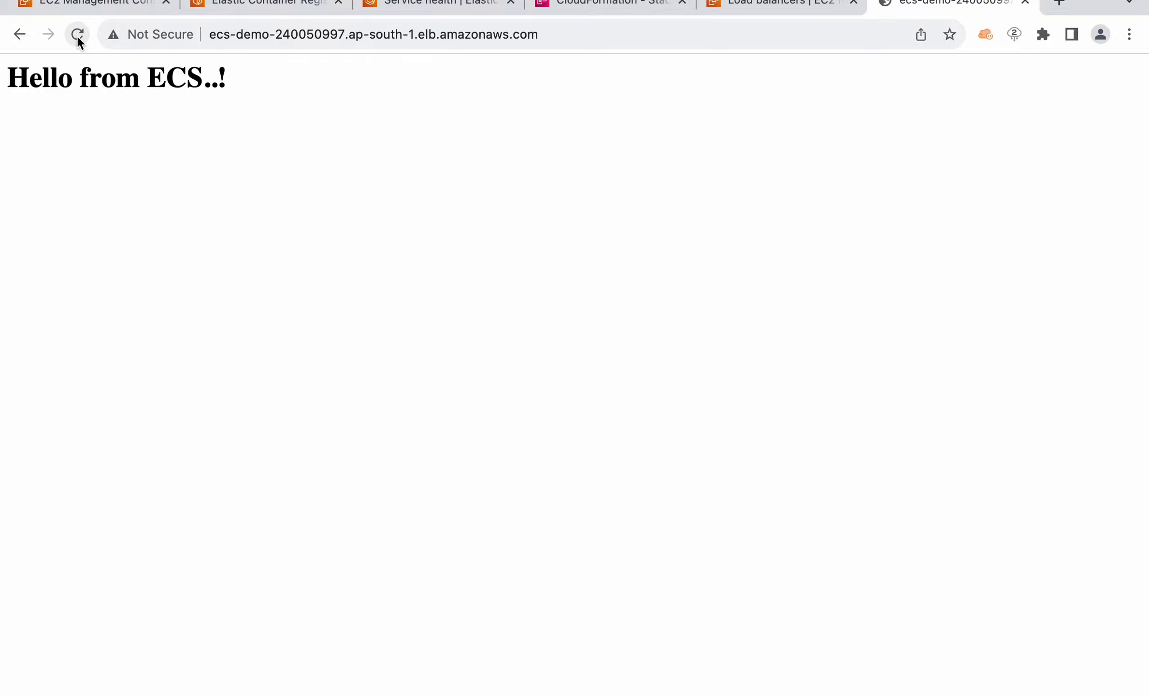
- Return to the node-app-service page, check its current deployment state and dismiss the deployment notification
{"action": "left_click", "coordinate": [424, 4]}
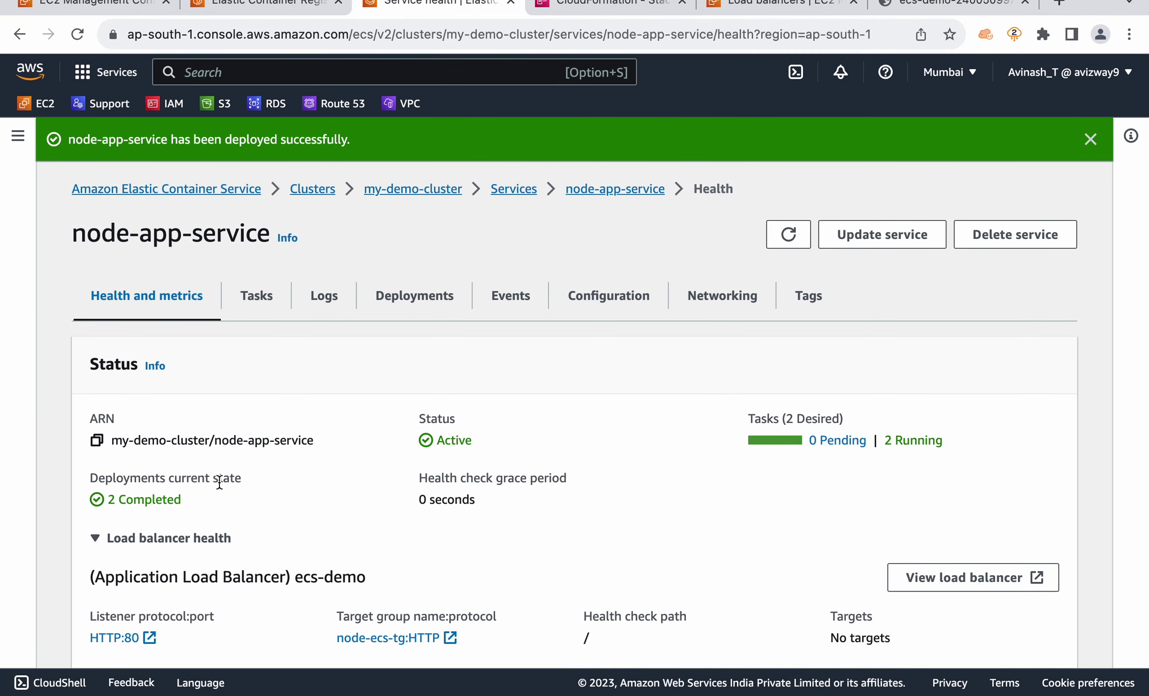
{"action": "left_click_drag", "start_coordinate": [200, 505], "coordinate": [93, 471]}
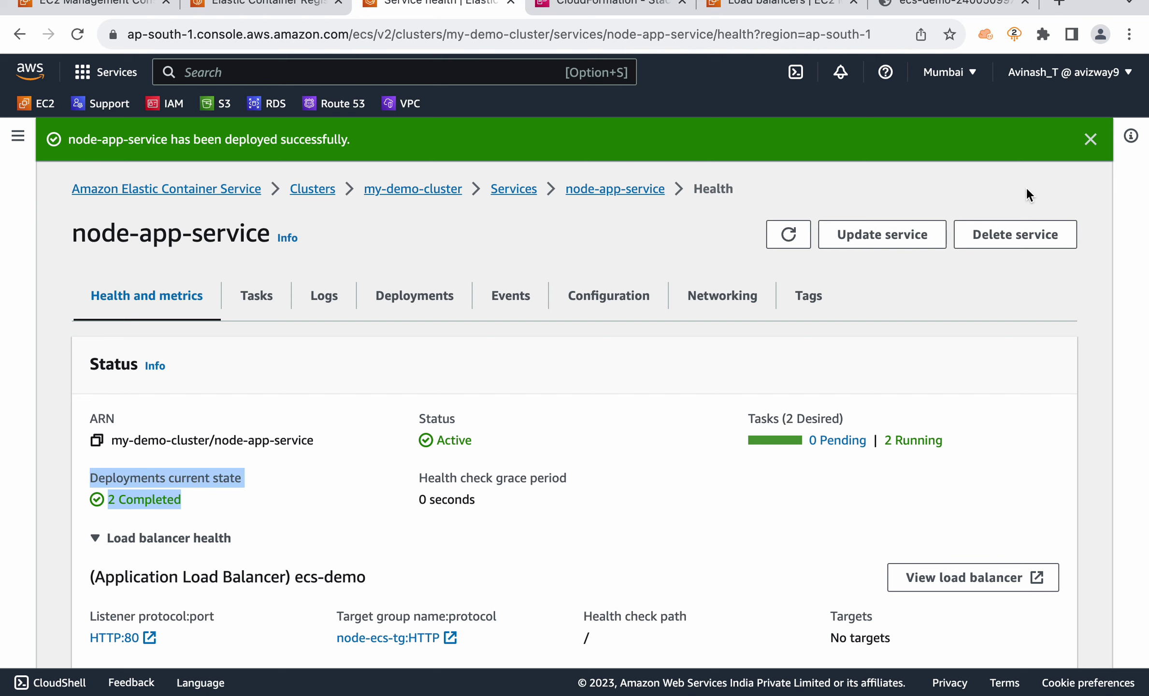
{"action": "left_click", "coordinate": [1090, 140]}
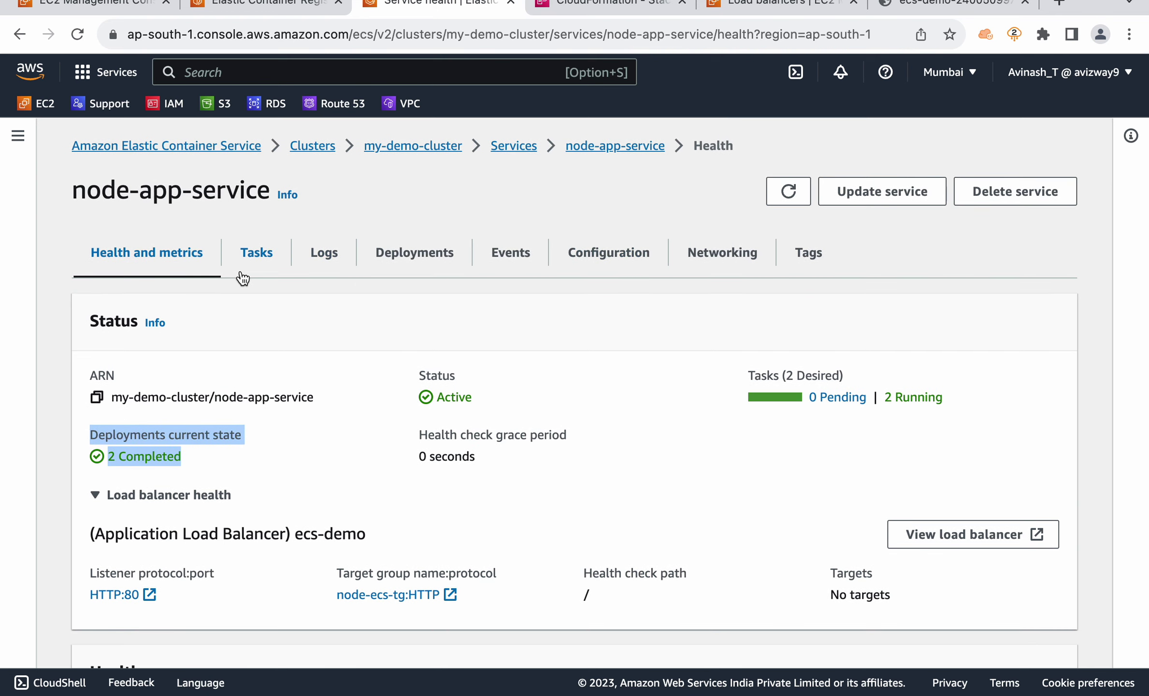
- Check the status and launch type of node-app-service's running tasks and the service's load balancer target health
{"action": "left_click", "coordinate": [258, 261]}
{"action": "scroll", "coordinate": [503, 463], "scroll_direction": "down", "scroll_amount": 2}
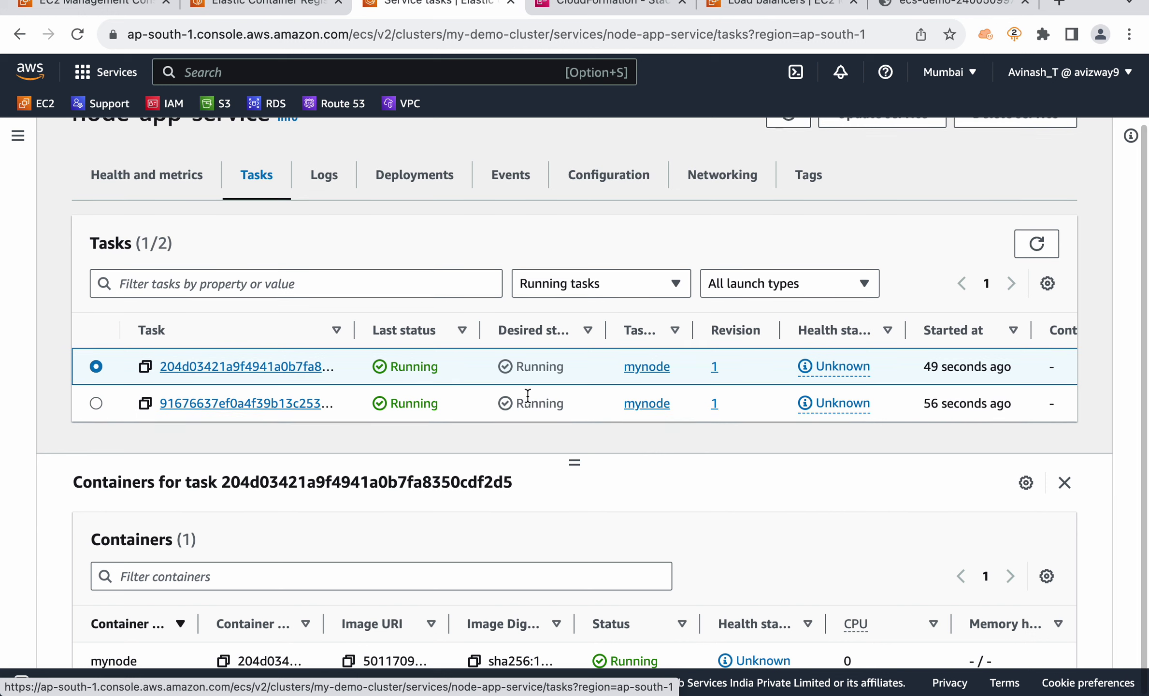
{"action": "scroll", "coordinate": [443, 365], "scroll_direction": "right", "scroll_amount": 8}
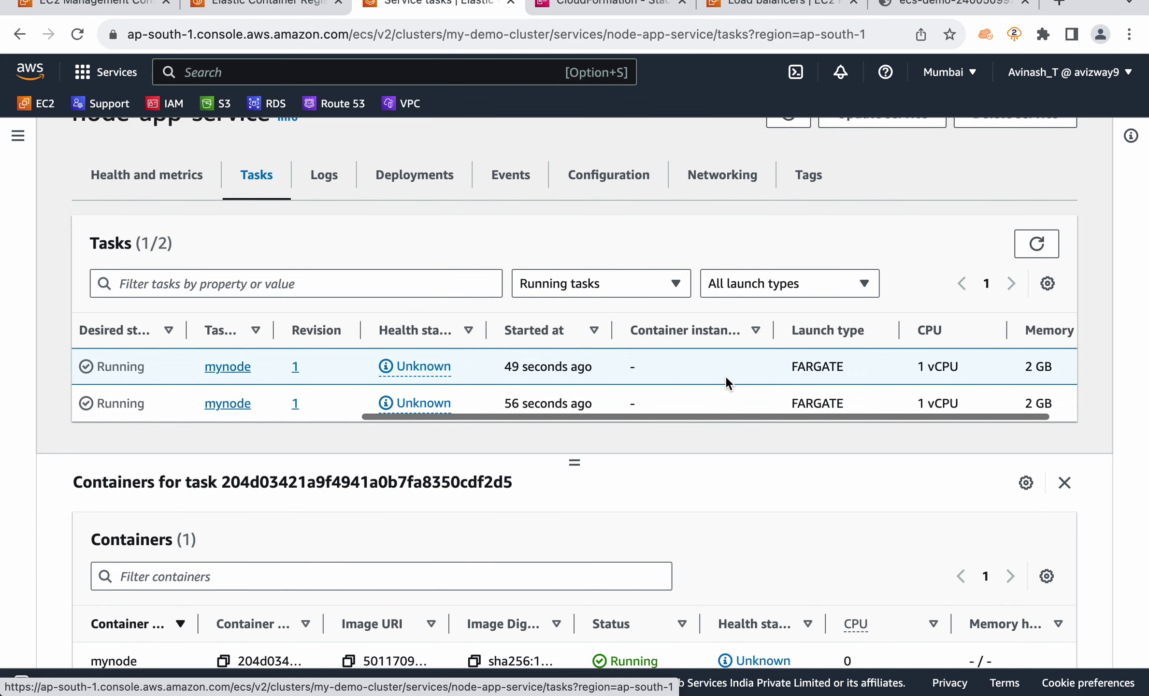
{"action": "scroll", "coordinate": [725, 375], "scroll_direction": "left", "scroll_amount": 8}
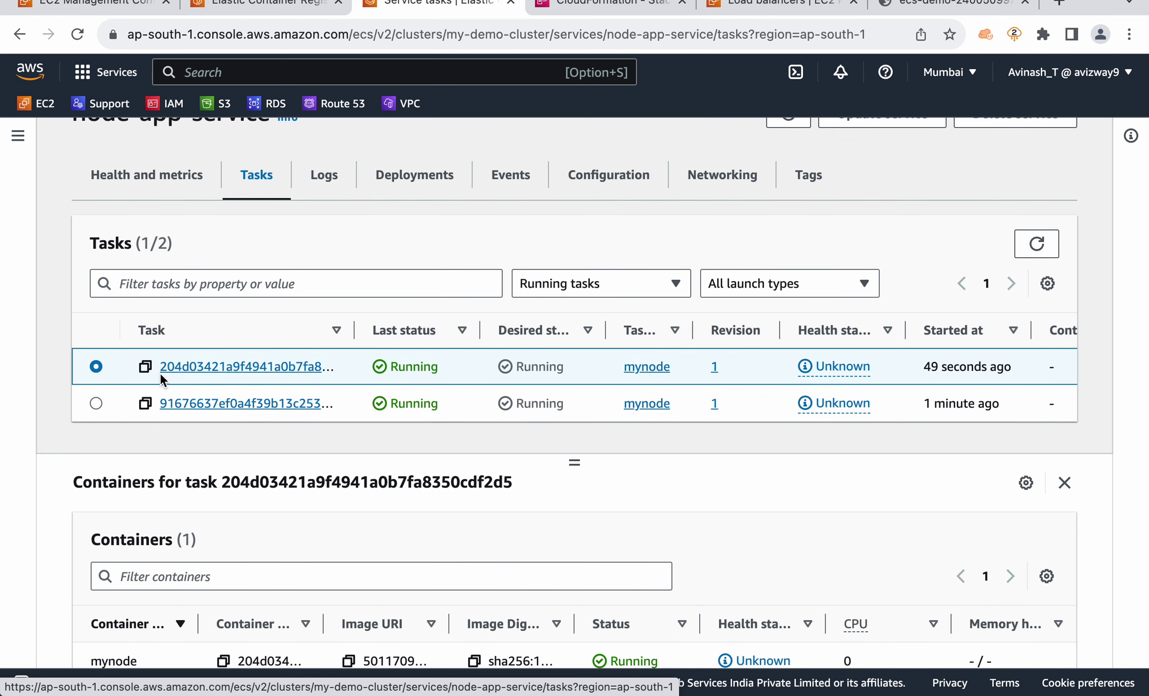
{"action": "left_click", "coordinate": [151, 182]}
{"action": "scroll", "coordinate": [406, 219], "scroll_direction": "up", "scroll_amount": 2}
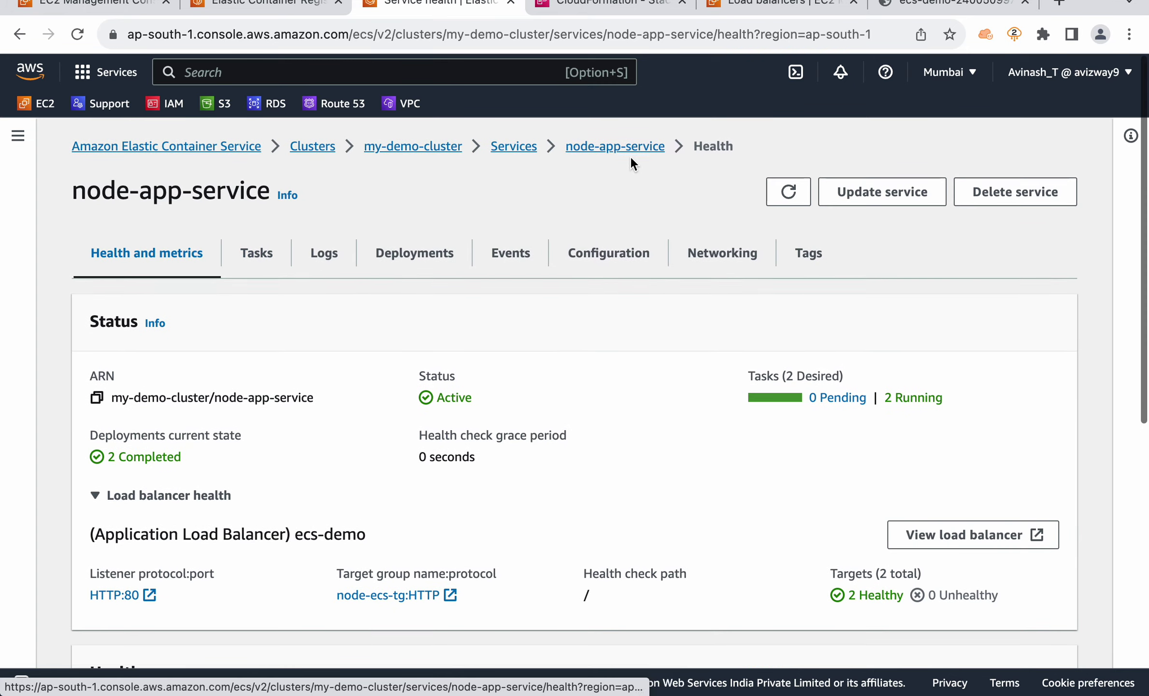
- Start creating another service in my-demo-cluster and proceed past its compute settings to the deployment configuration
{"action": "left_click", "coordinate": [502, 147]}
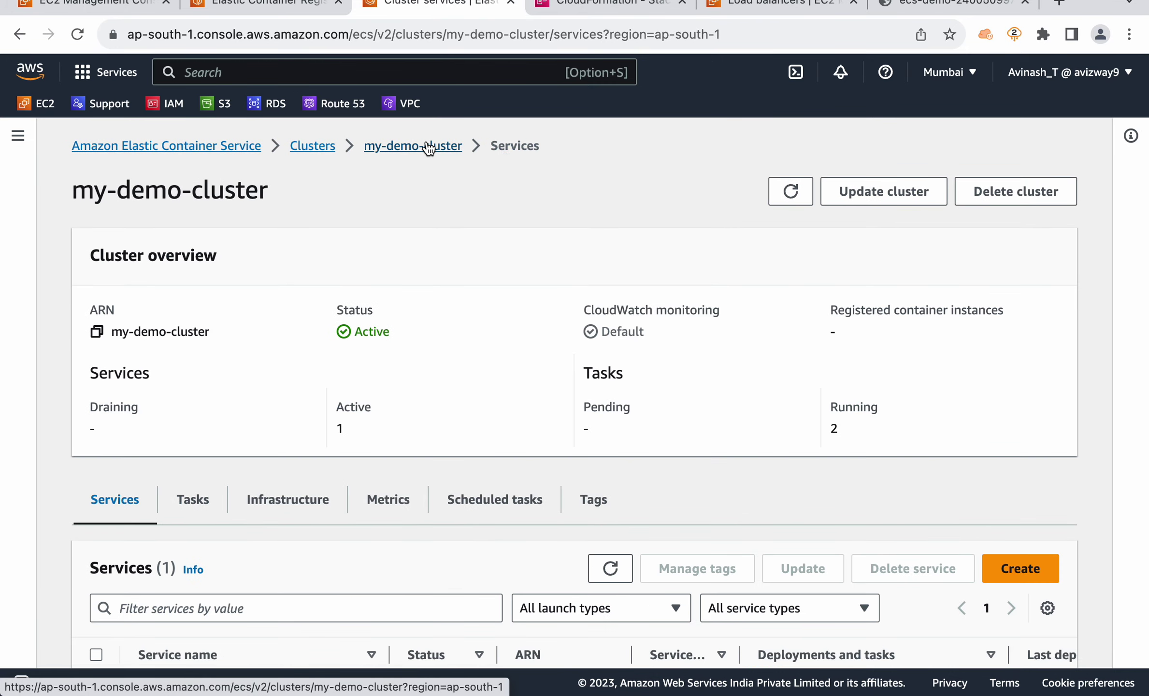
{"action": "scroll", "coordinate": [197, 449], "scroll_direction": "down", "scroll_amount": 3}
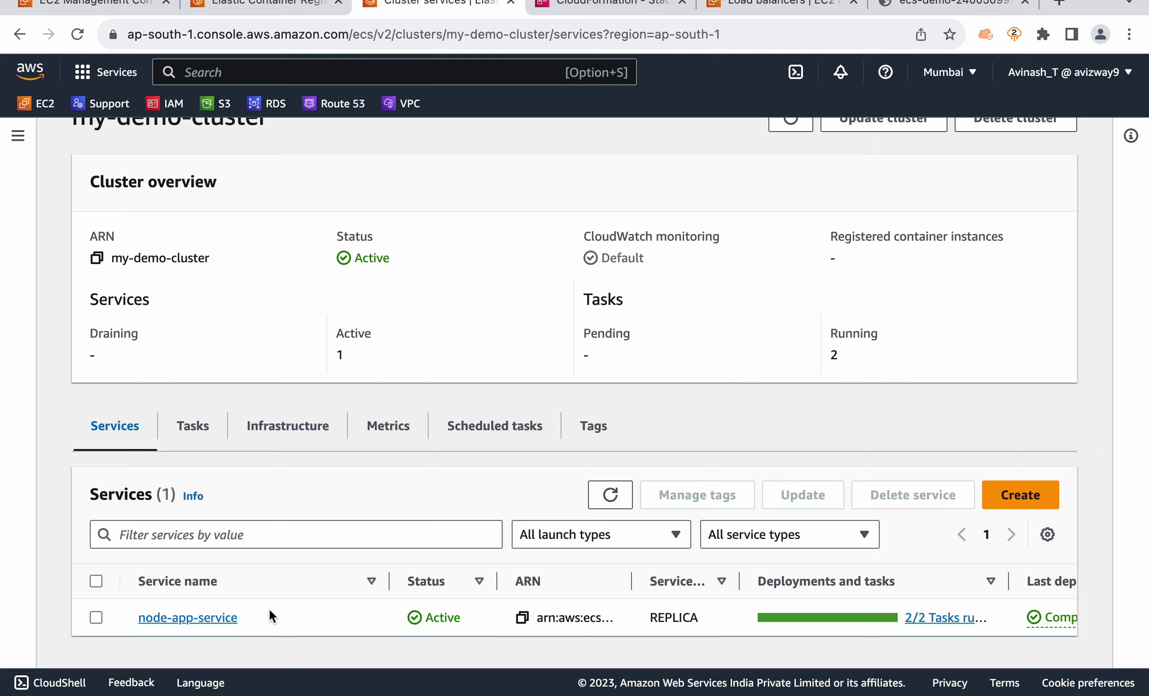
{"action": "left_click", "coordinate": [1020, 494]}
{"action": "scroll", "coordinate": [267, 424], "scroll_direction": "down", "scroll_amount": 2}
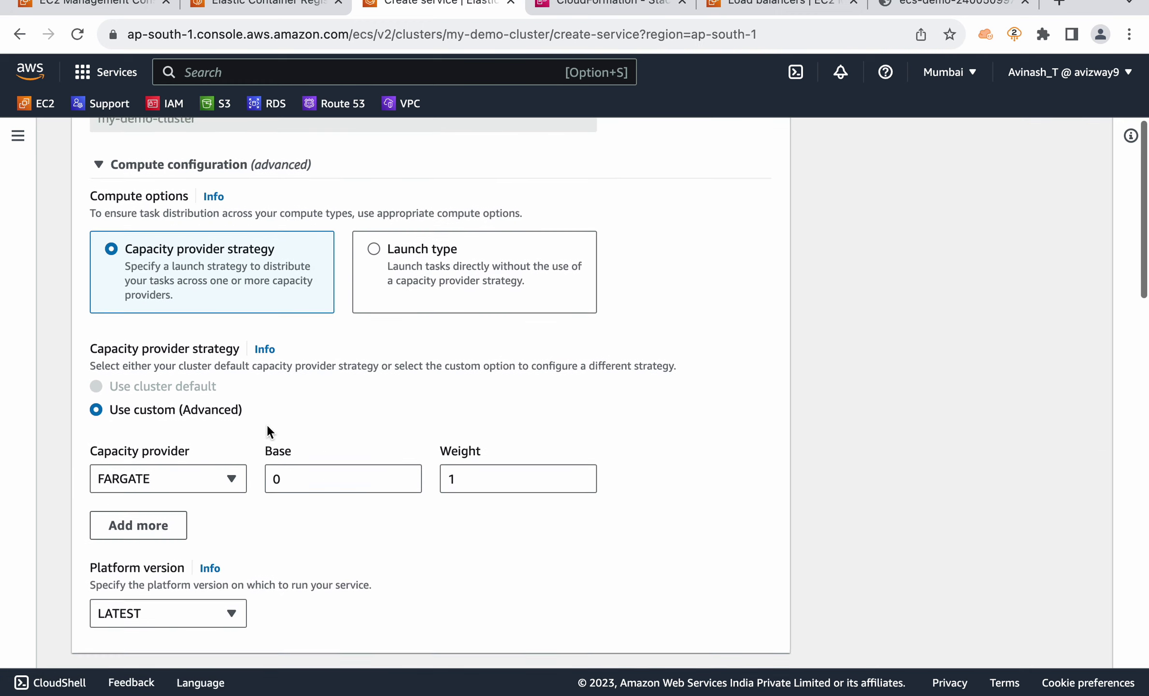
{"action": "left_click", "coordinate": [413, 281]}
{"action": "scroll", "coordinate": [702, 343], "scroll_direction": "down", "scroll_amount": 1}
{"action": "scroll", "coordinate": [702, 342], "scroll_direction": "down", "scroll_amount": 8}
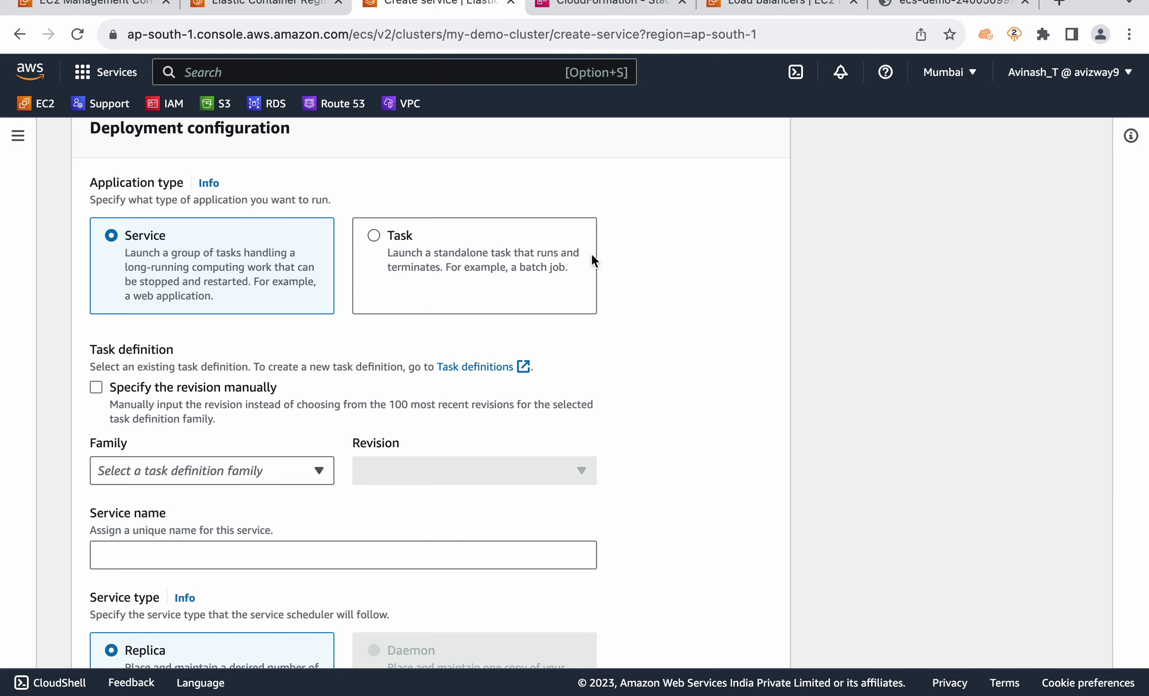
- Reload the deployed application's ecs-demo address with port :80 appended and check the page text it returns
{"action": "left_click", "coordinate": [947, 6]}
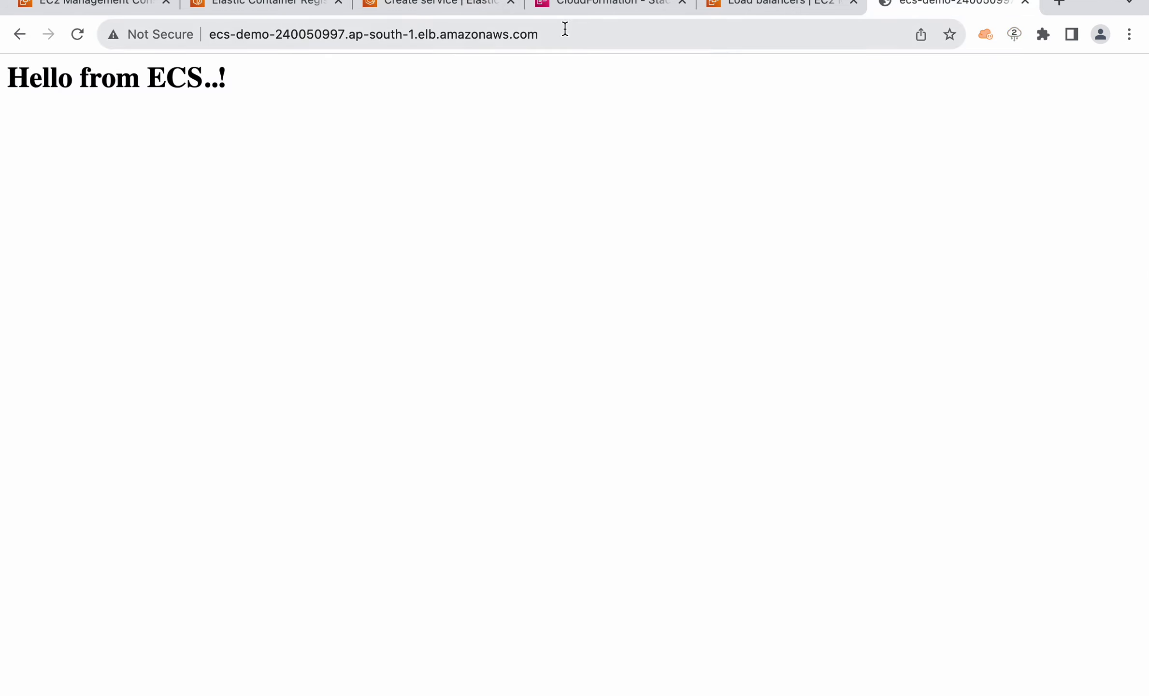
{"action": "left_click", "coordinate": [561, 30]}
{"action": "left_click", "coordinate": [561, 30]}
{"action": "type", "text": ":80"}
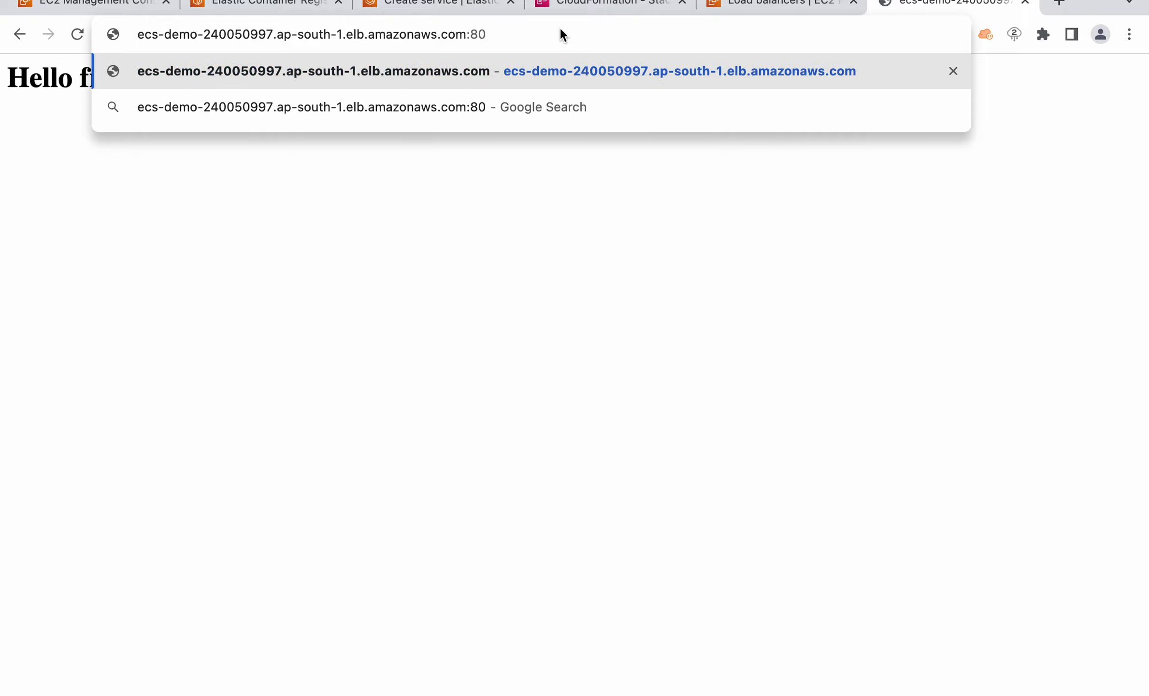
{"action": "key", "text": "Return"}
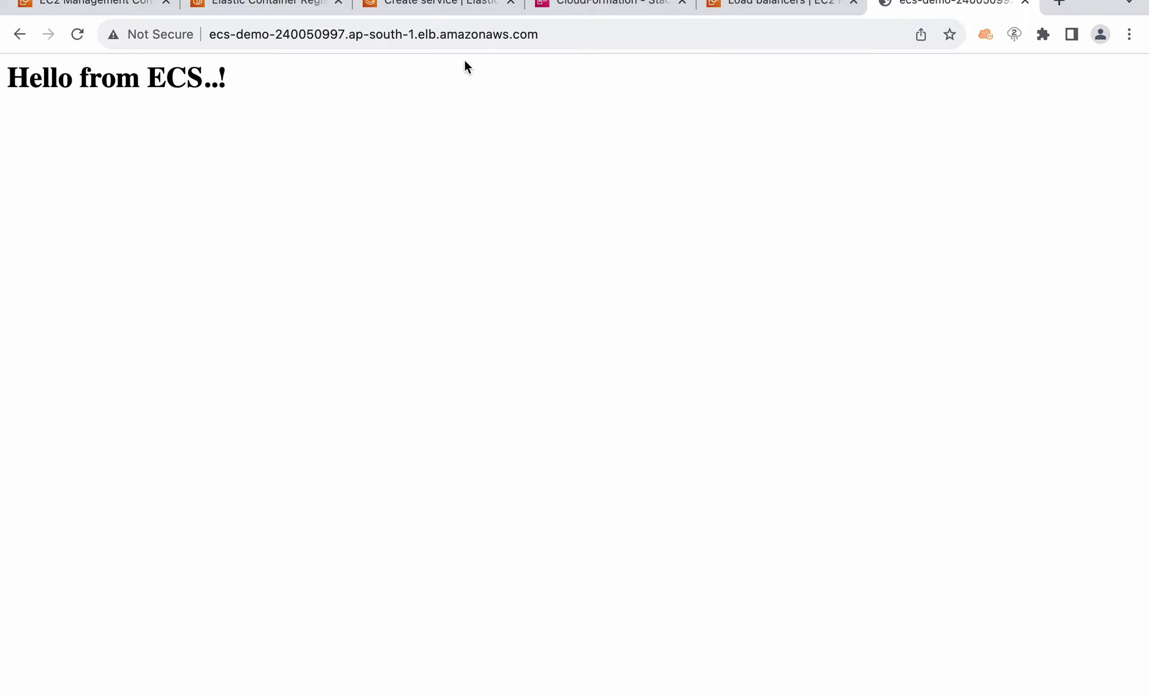
{"action": "triple_click", "coordinate": [185, 79]}
{"action": "left_click", "coordinate": [392, 187]}
- In the new service form, choose the mynginx task definition family and name the service nginx
{"action": "left_click", "coordinate": [414, 11]}
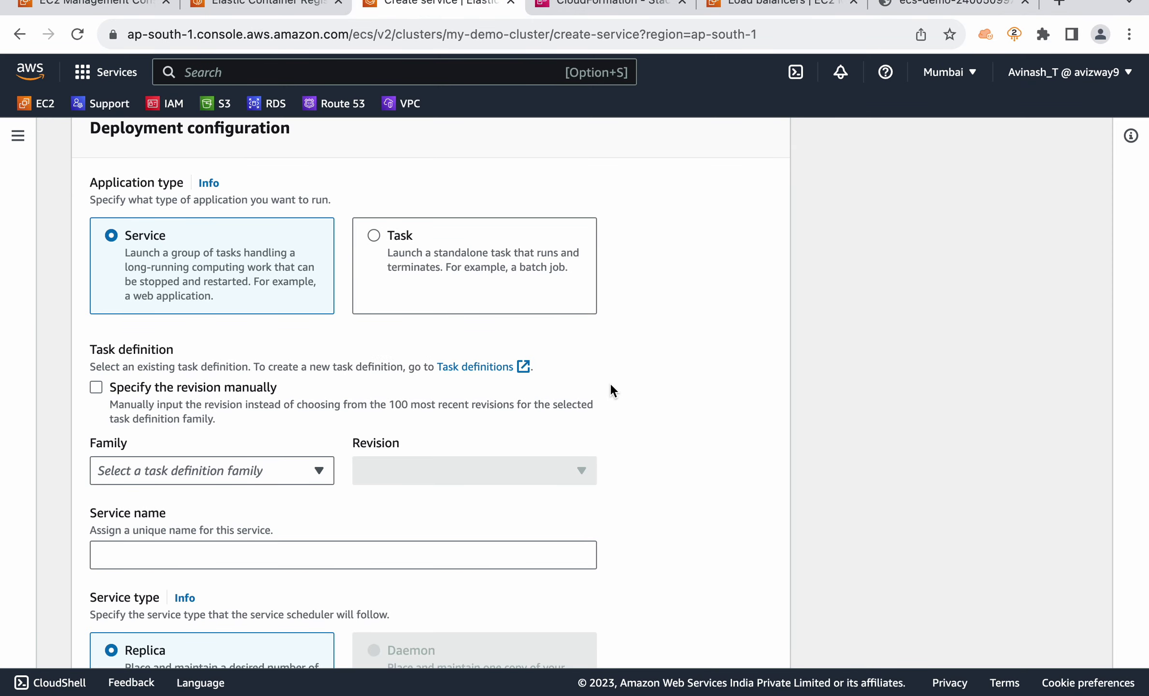
{"action": "scroll", "coordinate": [609, 382], "scroll_direction": "down", "scroll_amount": 3}
{"action": "left_click", "coordinate": [292, 340]}
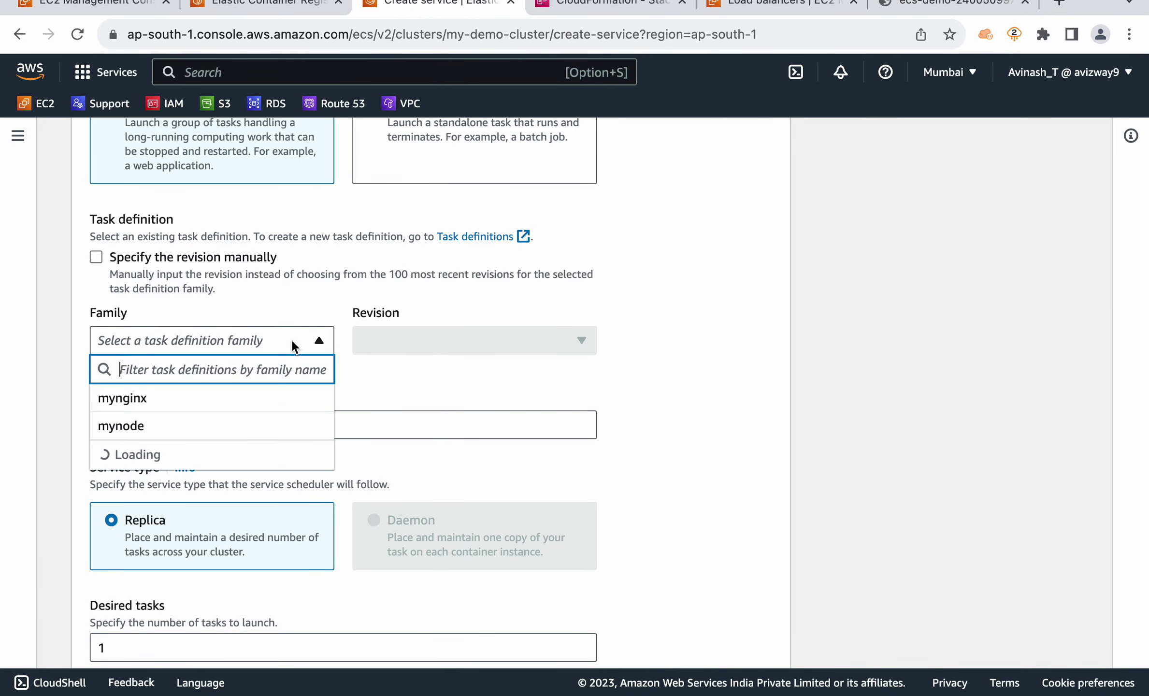
{"action": "left_click", "coordinate": [205, 405]}
{"action": "left_click", "coordinate": [312, 423]}
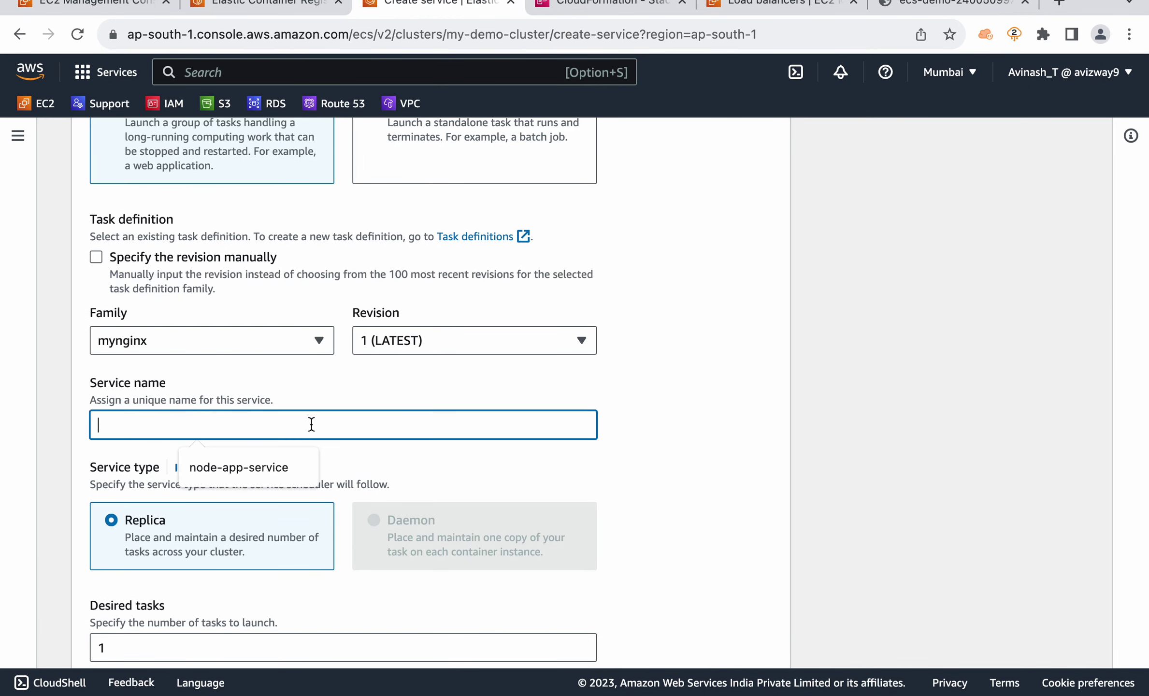
{"action": "type", "text": "nginx"}
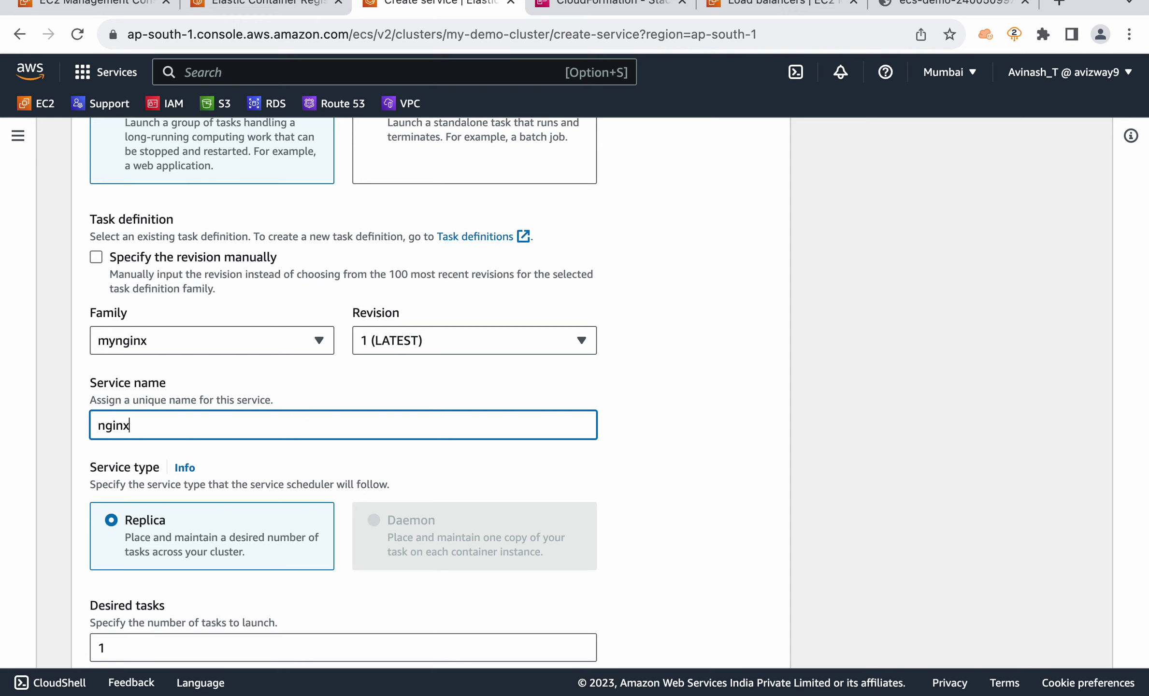
- Set the nginx service's number of desired tasks to 2
{"action": "scroll", "coordinate": [708, 436], "scroll_direction": "down", "scroll_amount": 6}
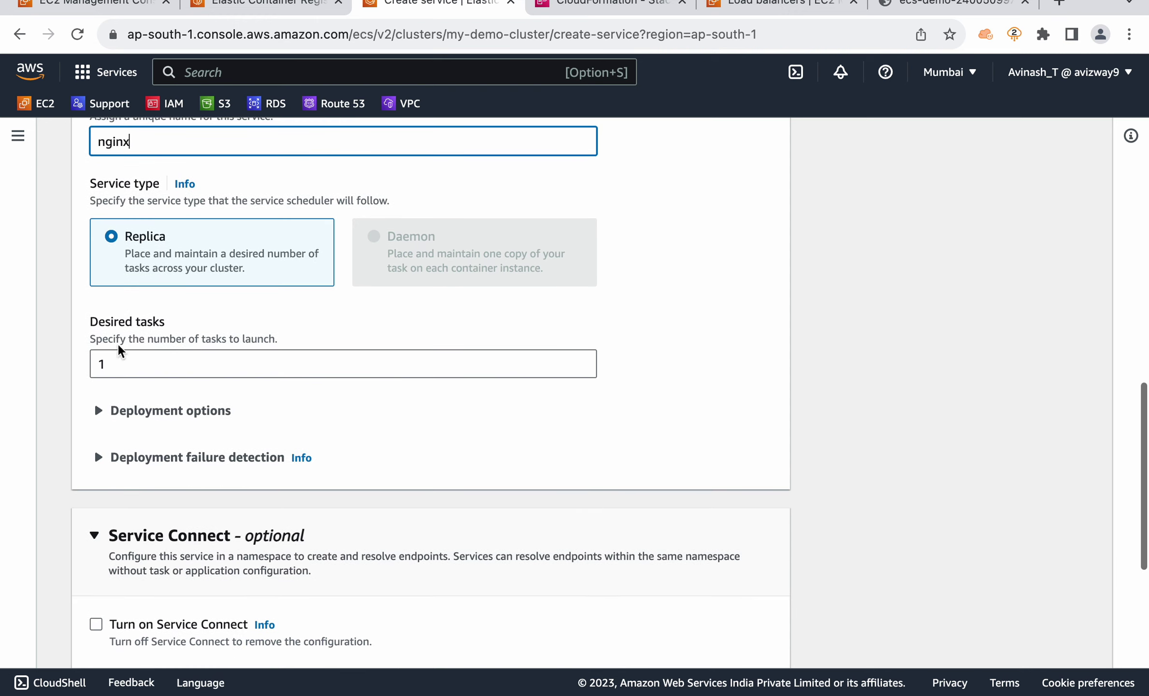
{"action": "left_click_drag", "start_coordinate": [116, 362], "coordinate": [69, 363]}
{"action": "type", "text": "2"}
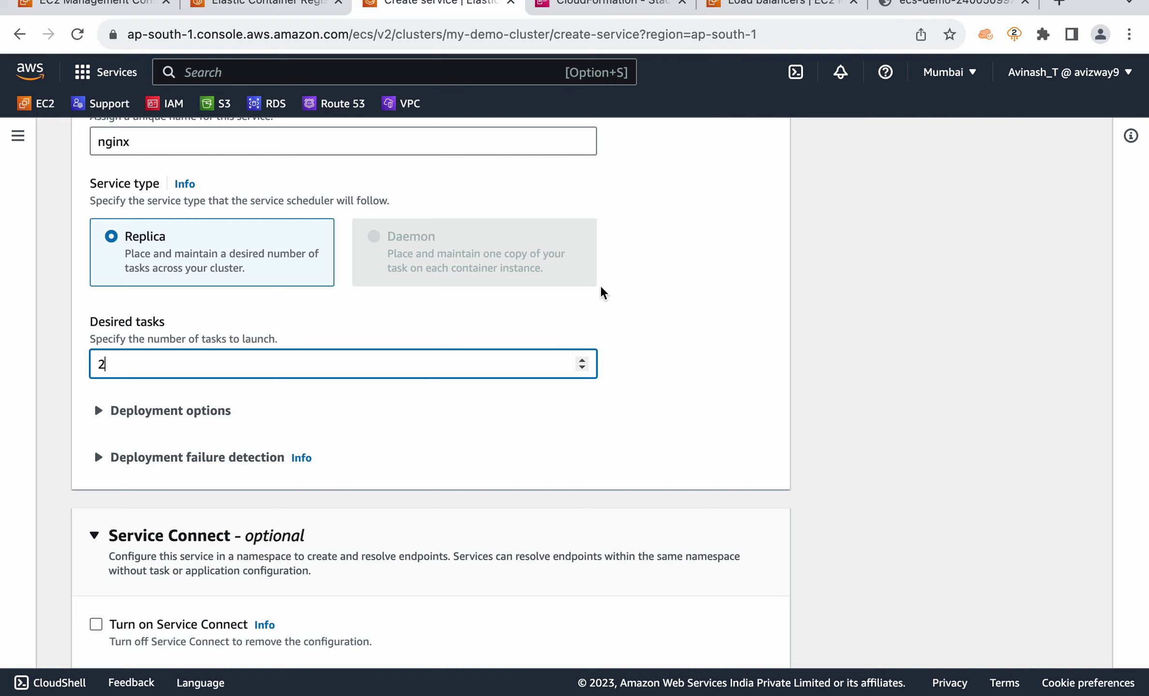
{"action": "left_click", "coordinate": [867, 388]}
- In the service's networking settings, replace the default security group with ECS-SG
{"action": "scroll", "coordinate": [867, 388], "scroll_direction": "down", "scroll_amount": 9}
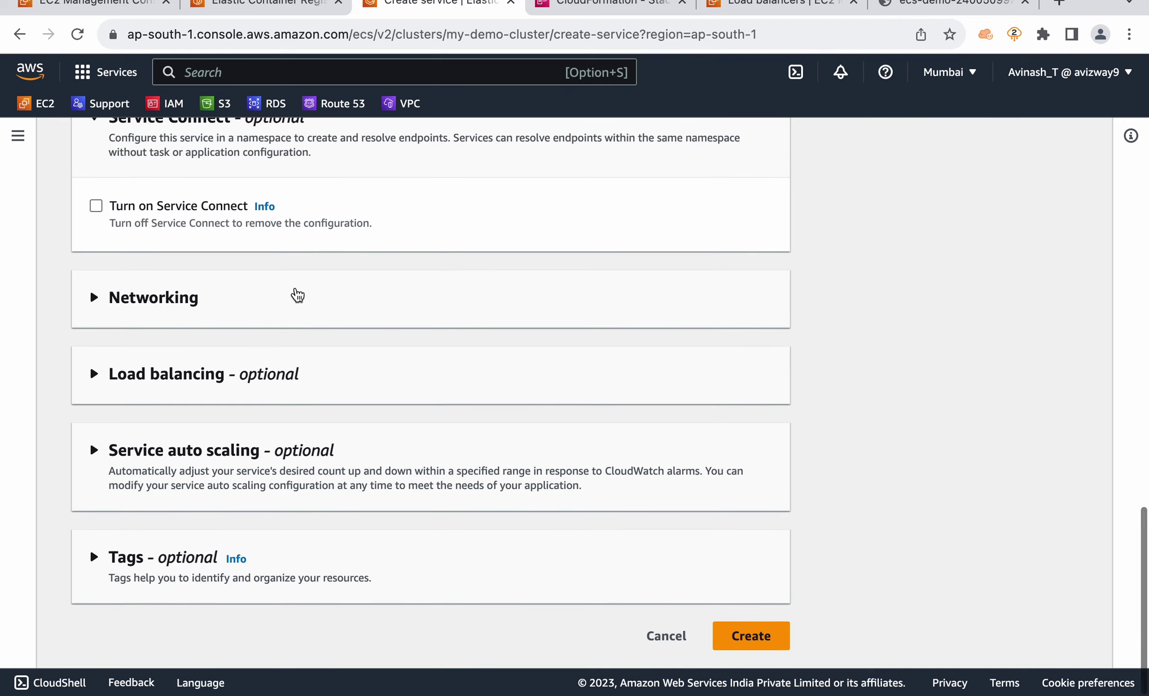
{"action": "left_click", "coordinate": [297, 295]}
{"action": "scroll", "coordinate": [761, 342], "scroll_direction": "down", "scroll_amount": 4}
{"action": "scroll", "coordinate": [658, 458], "scroll_direction": "down", "scroll_amount": 5}
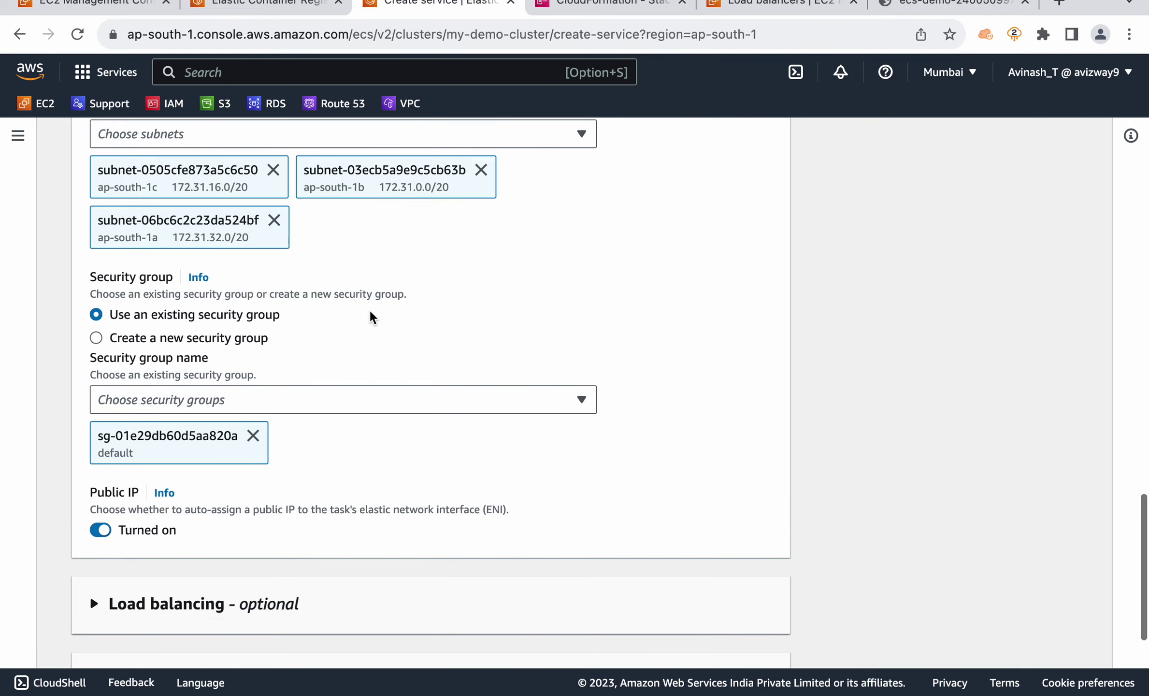
{"action": "left_click", "coordinate": [253, 435]}
{"action": "left_click", "coordinate": [270, 408]}
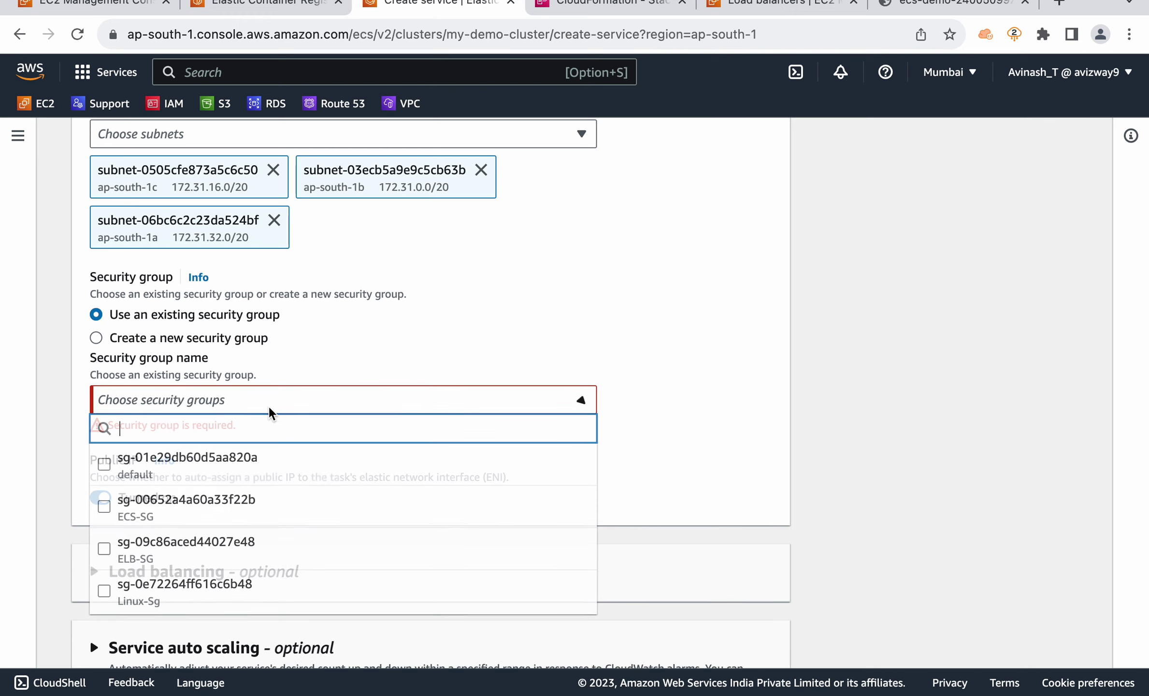
{"action": "type", "text": "ecs"}
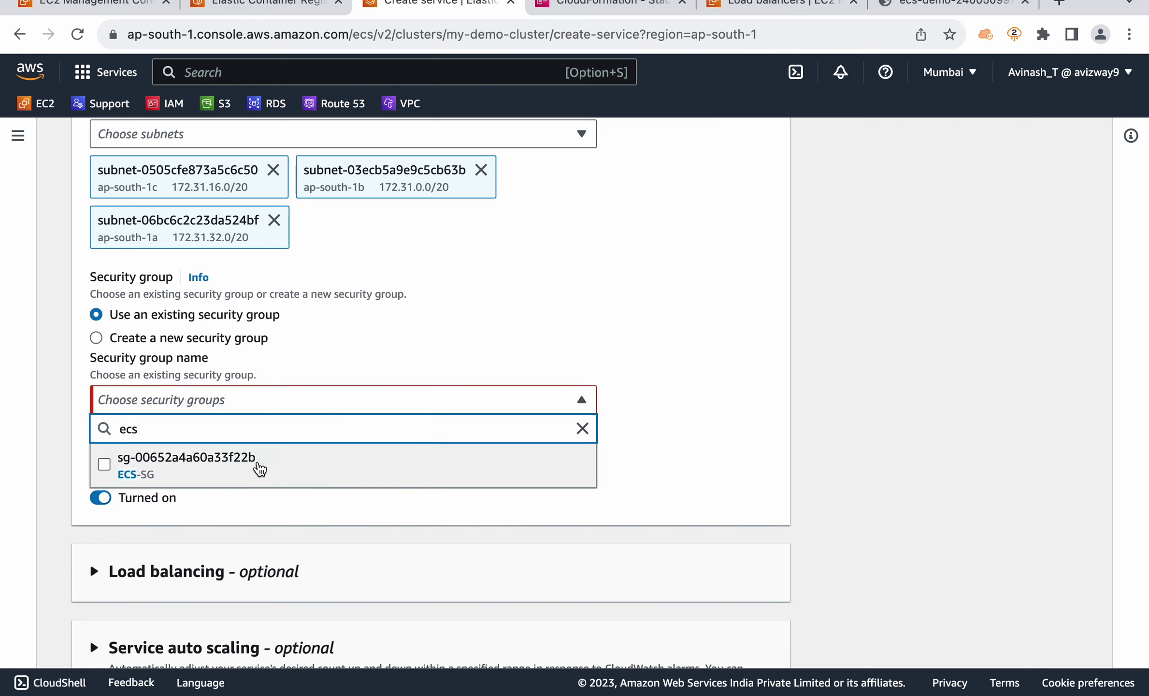
{"action": "left_click", "coordinate": [260, 469]}
{"action": "scroll", "coordinate": [868, 506], "scroll_direction": "down", "scroll_amount": 2}
{"action": "left_click", "coordinate": [867, 507]}
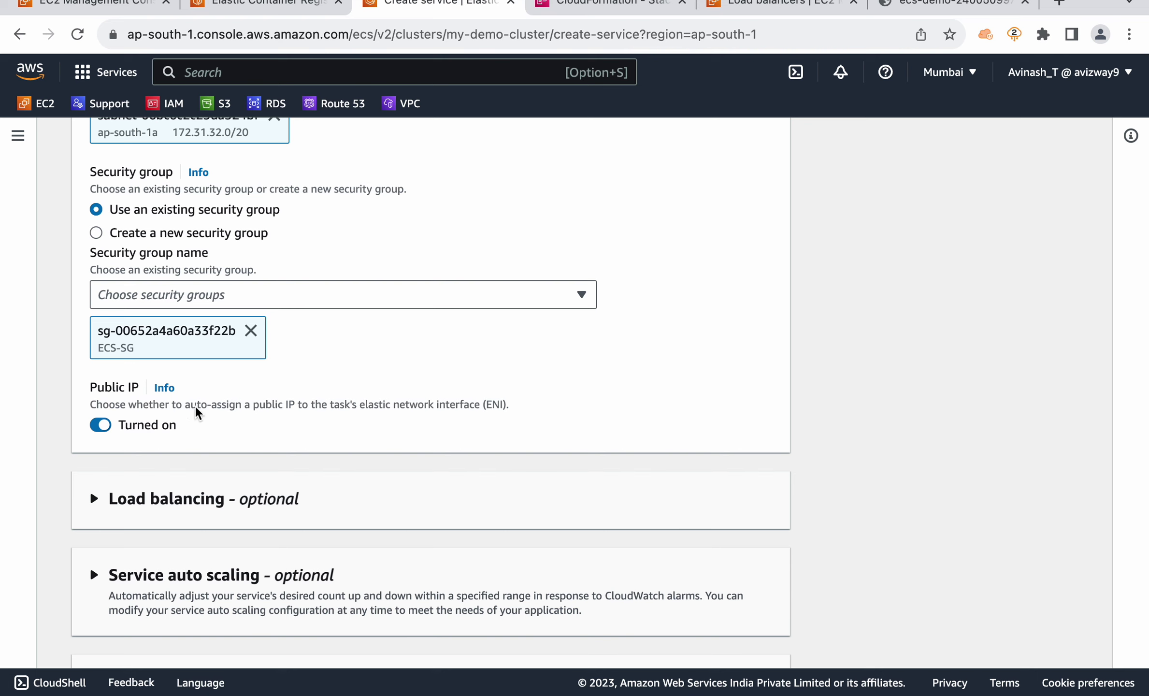
- Set the service's load balancer type to Application Load Balancer
{"action": "scroll", "coordinate": [688, 424], "scroll_direction": "down", "scroll_amount": 3}
{"action": "left_click", "coordinate": [408, 369]}
{"action": "scroll", "coordinate": [409, 366], "scroll_direction": "down", "scroll_amount": 2}
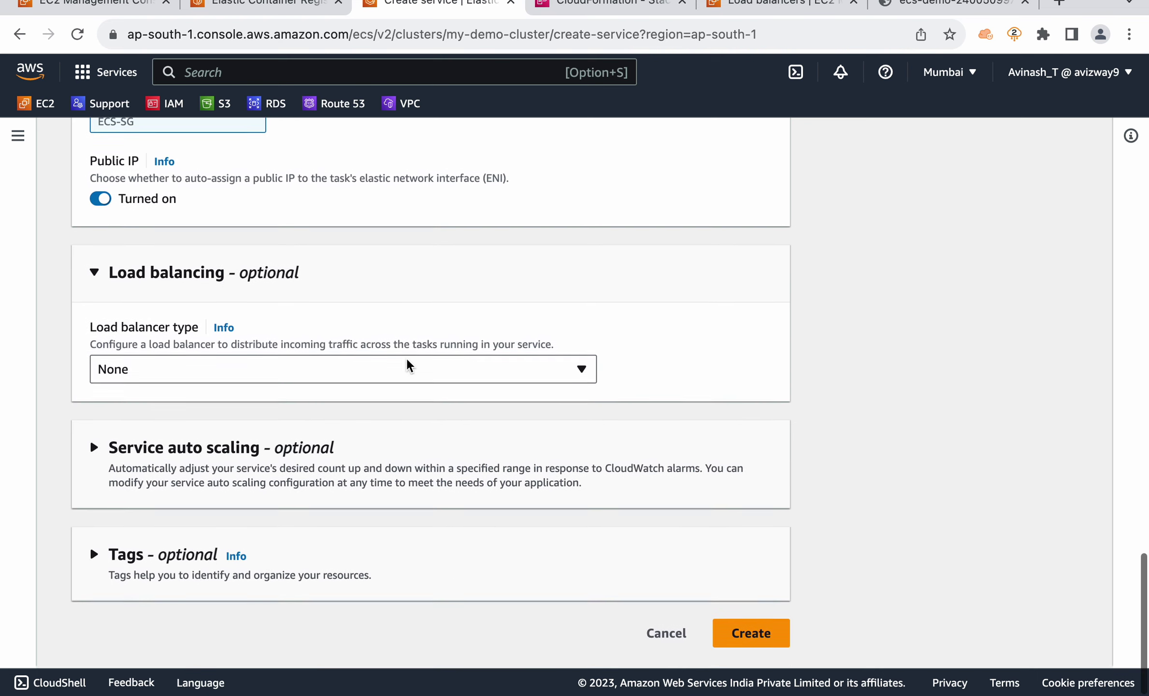
{"action": "left_click", "coordinate": [408, 366]}
{"action": "left_click", "coordinate": [249, 457]}
{"action": "scroll", "coordinate": [892, 391], "scroll_direction": "down", "scroll_amount": 1}
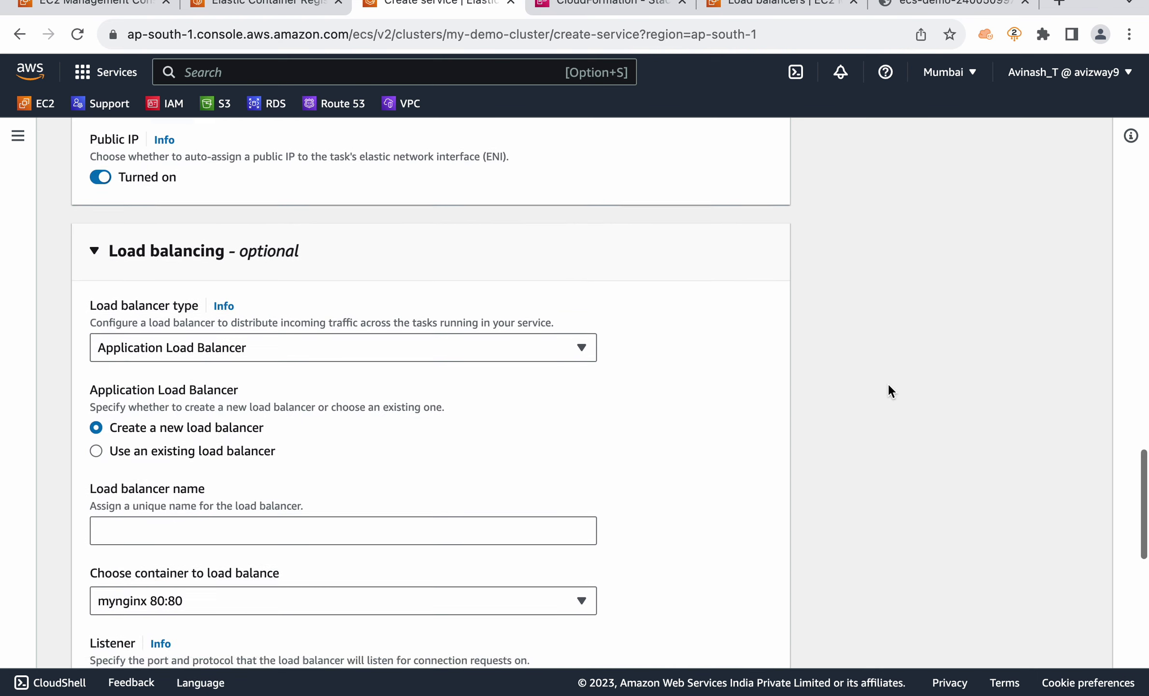
- Use the existing ecs-demo load balancer for the nginx service
{"action": "scroll", "coordinate": [891, 390], "scroll_direction": "down", "scroll_amount": 2}
{"action": "left_click", "coordinate": [225, 332]}
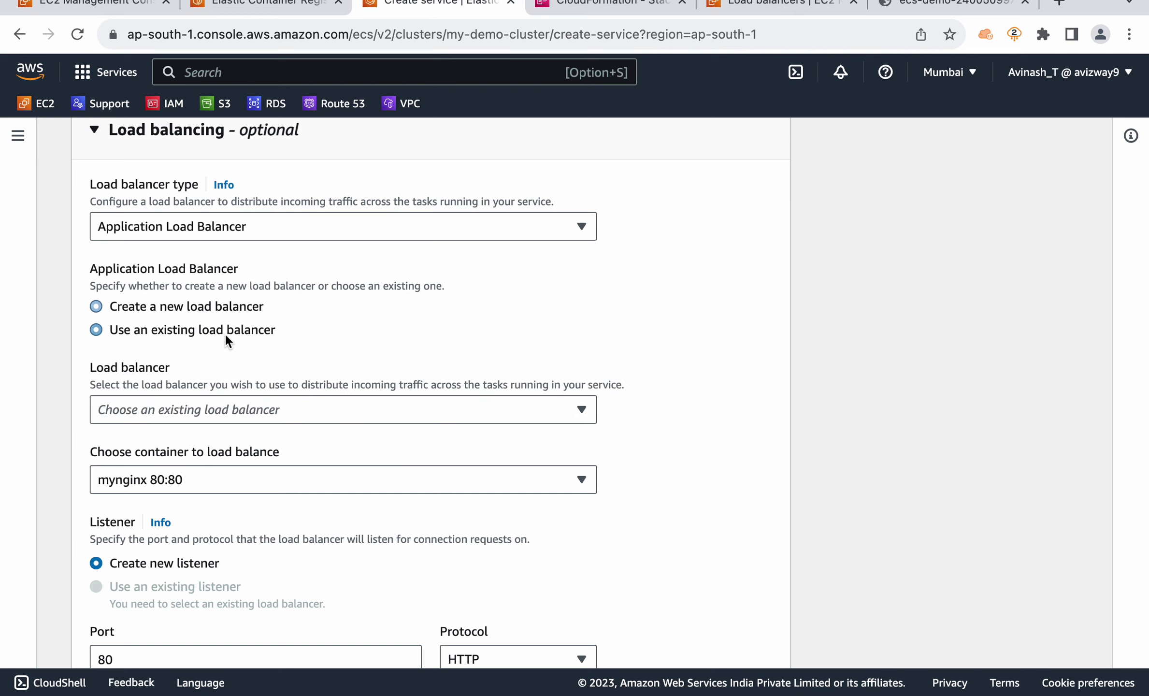
{"action": "left_click", "coordinate": [236, 406]}
{"action": "left_click", "coordinate": [231, 476]}
{"action": "scroll", "coordinate": [766, 462], "scroll_direction": "down", "scroll_amount": 5}
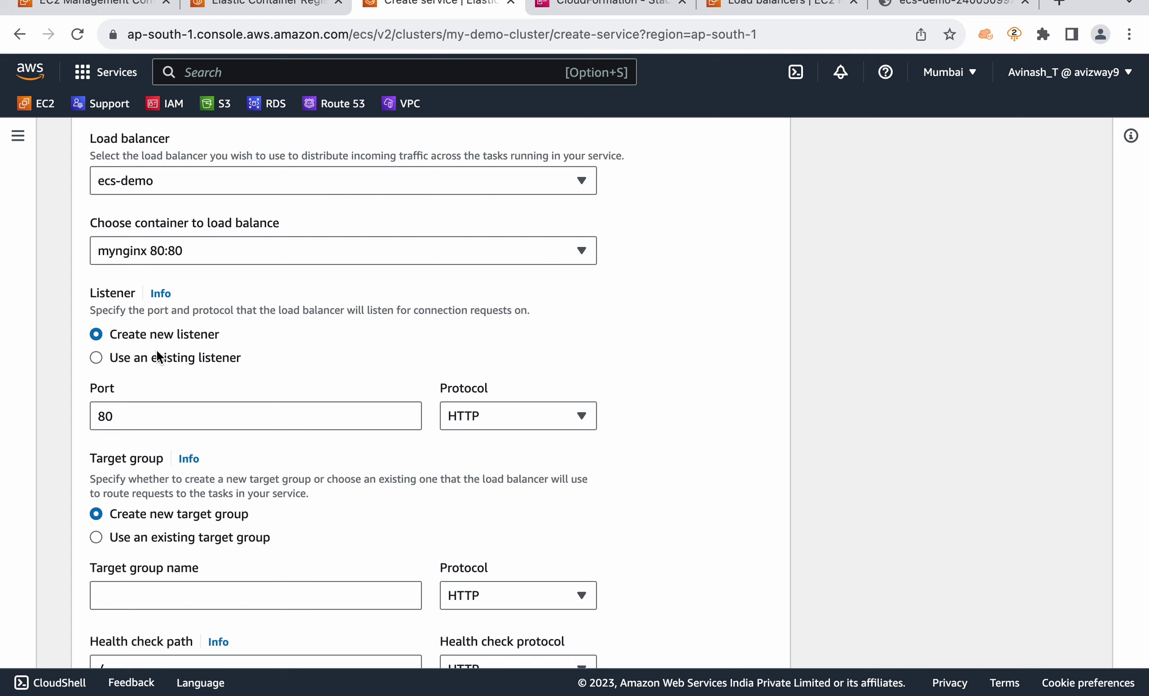
- Open the ecs-demo load balancer's details in EC2 and examine which listener port and target group it uses
{"action": "mouse_move", "coordinate": [911, 5]}
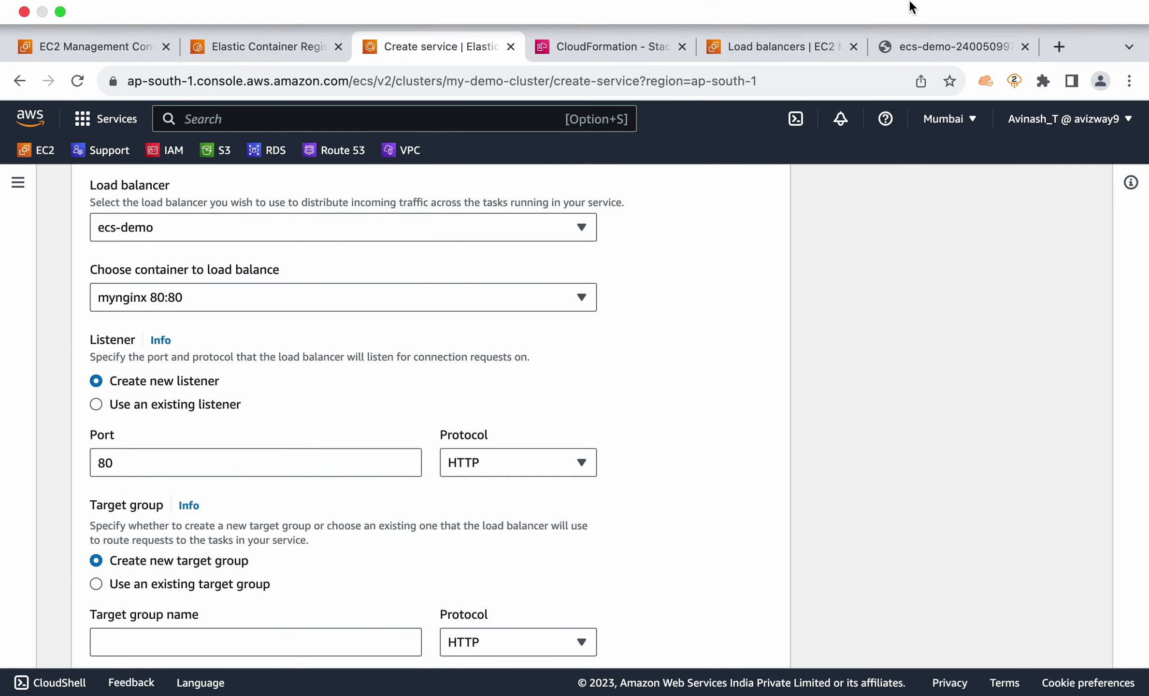
{"action": "left_click", "coordinate": [772, 47]}
{"action": "left_click", "coordinate": [80, 506]}
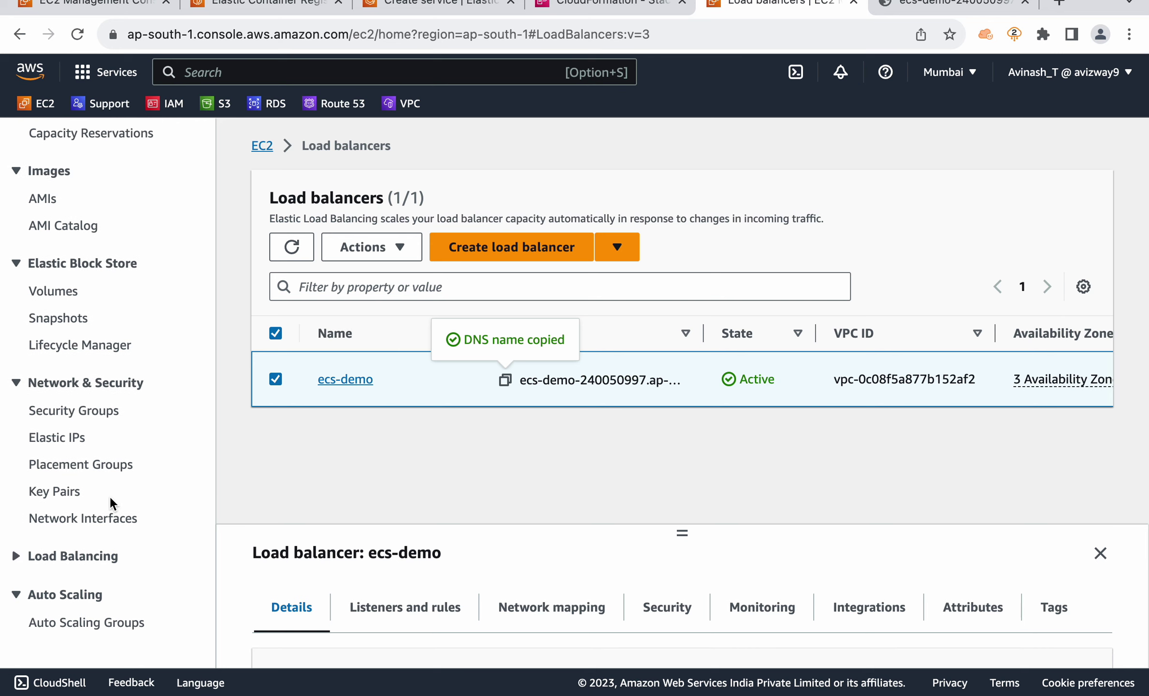
{"action": "left_click", "coordinate": [77, 556]}
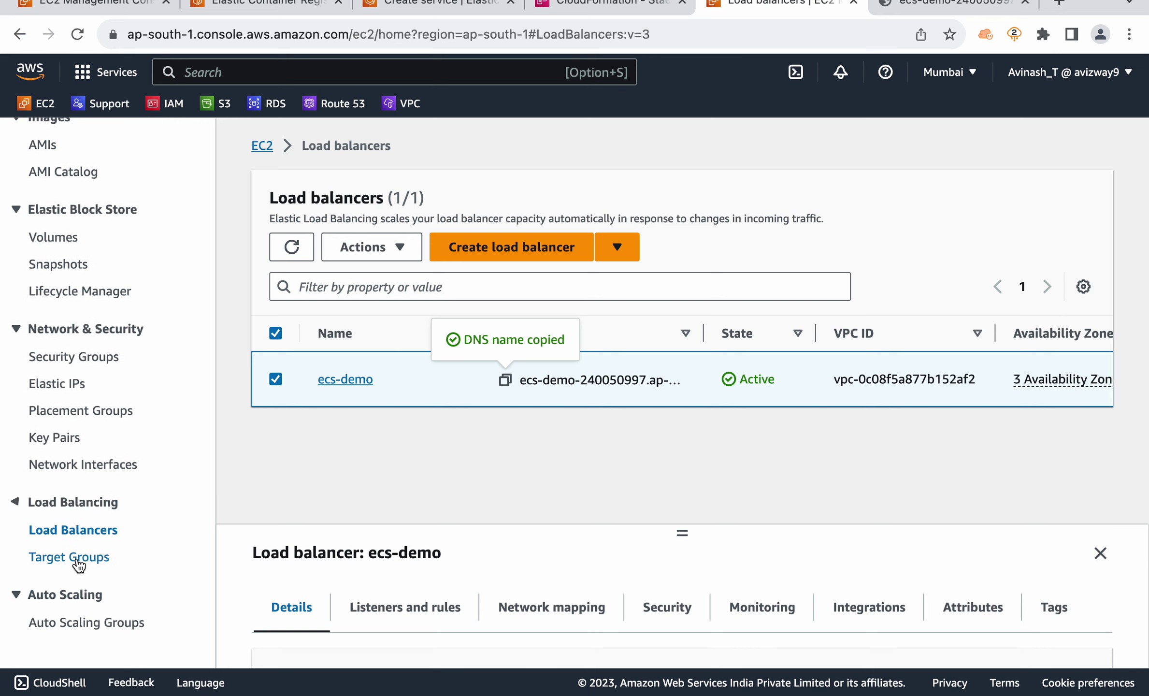
{"action": "left_click", "coordinate": [351, 384]}
{"action": "scroll", "coordinate": [507, 474], "scroll_direction": "down", "scroll_amount": 4}
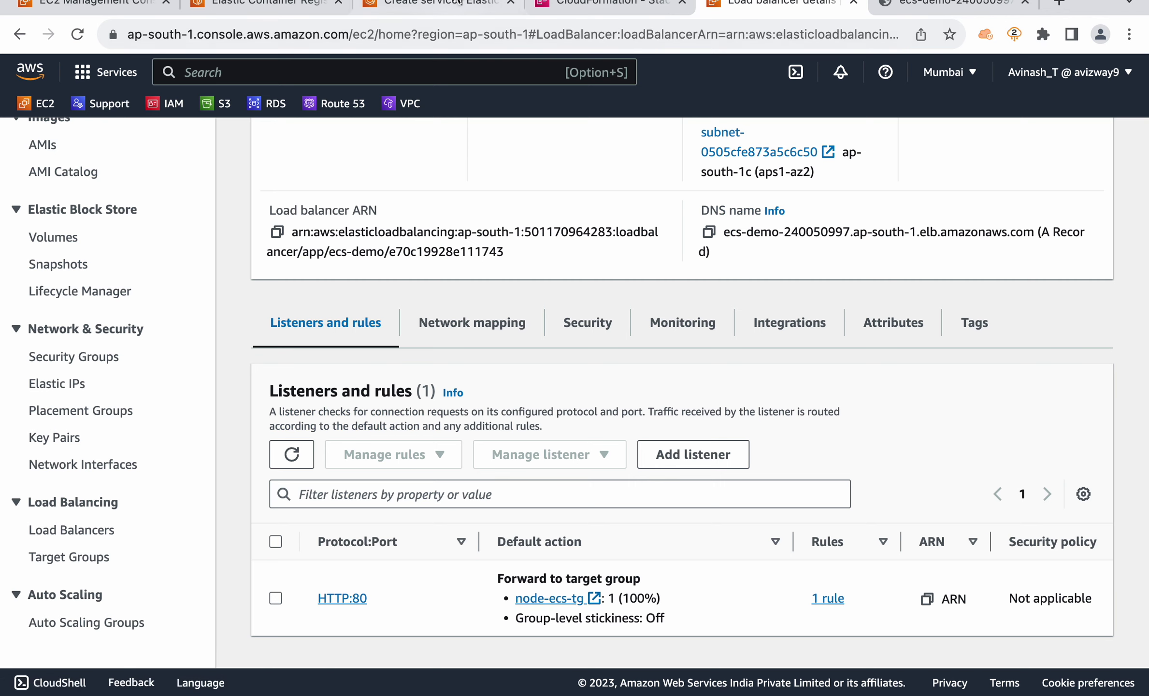
- Close the CloudFormation page and set the new listener's port to 8080 in the nginx service form
{"action": "left_click", "coordinate": [681, 2]}
{"action": "left_click", "coordinate": [416, 5]}
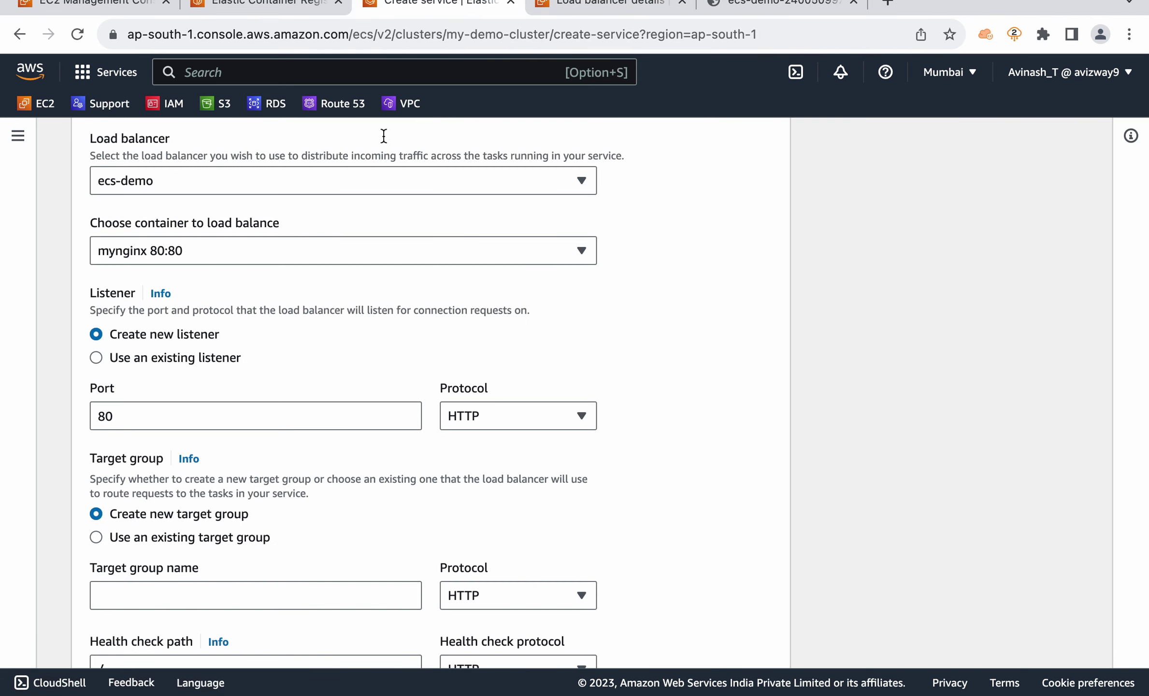
{"action": "left_click", "coordinate": [293, 405]}
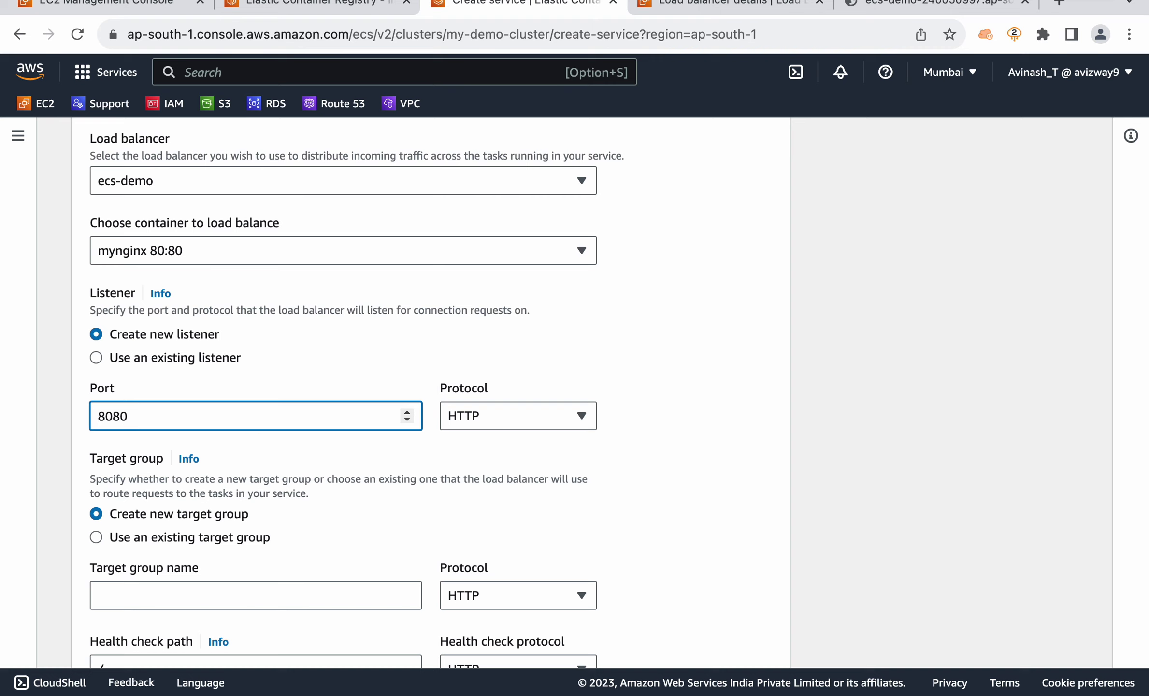
- Have the nginx service create a new target group named nginx-tg-8080, using HTTP and the health check path /
{"action": "left_click", "coordinate": [860, 467]}
{"action": "scroll", "coordinate": [860, 465], "scroll_direction": "down", "scroll_amount": 3}
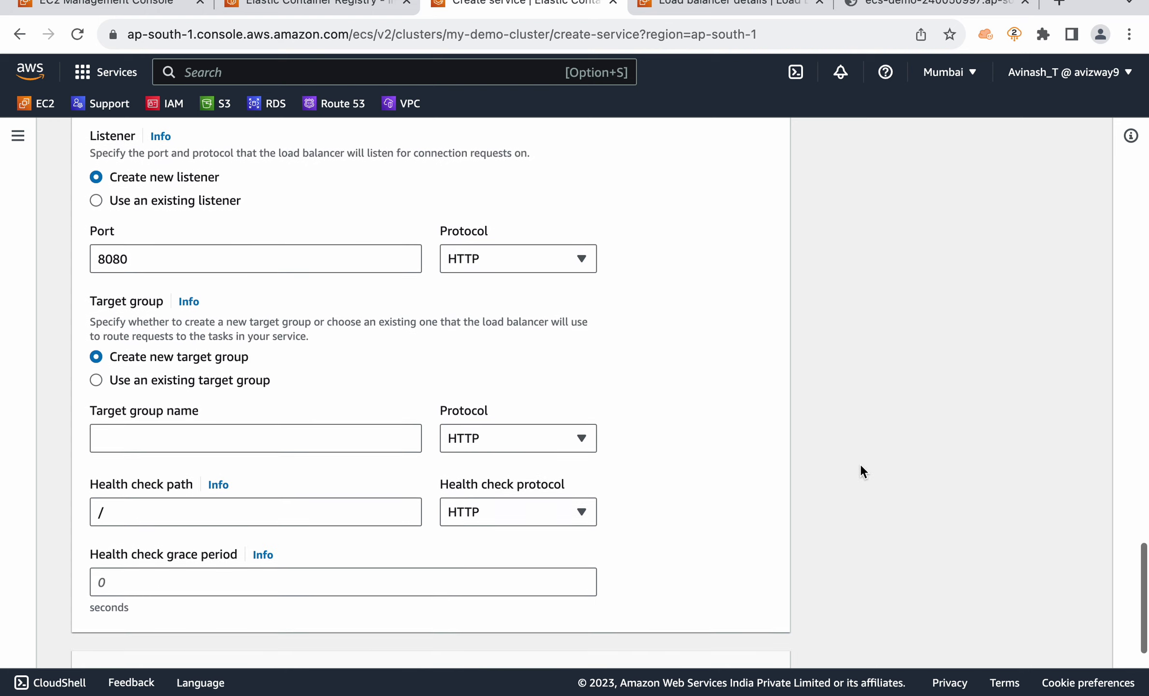
{"action": "left_click_drag", "start_coordinate": [128, 351], "coordinate": [233, 356]}
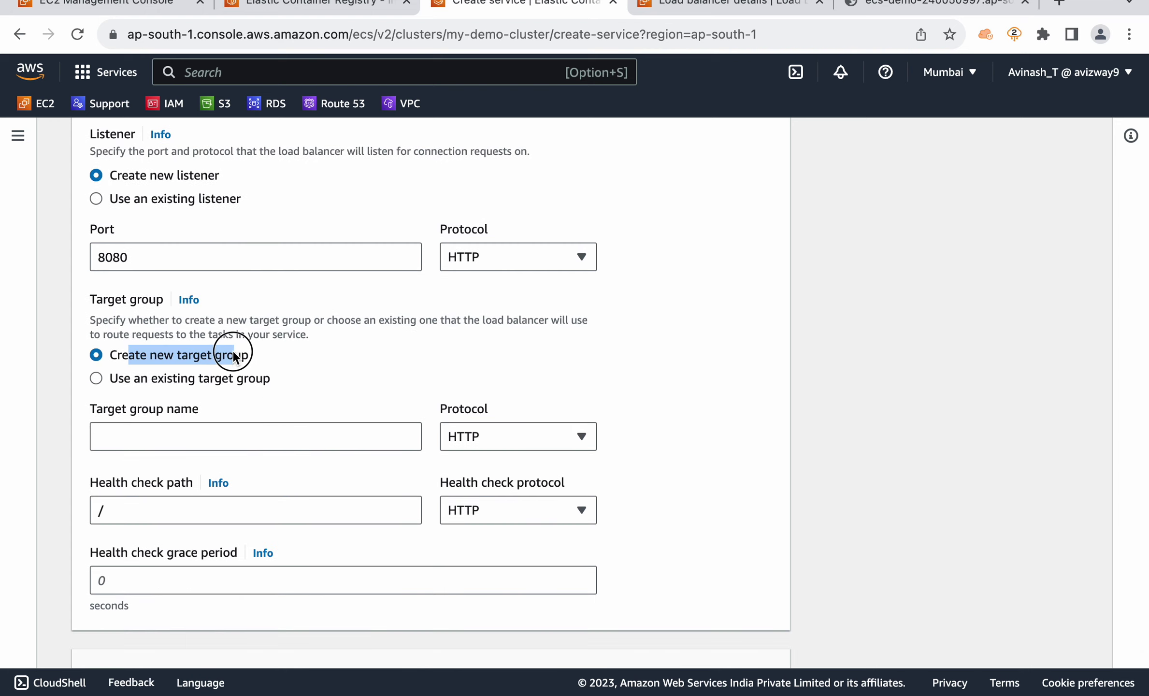
{"action": "left_click", "coordinate": [241, 436]}
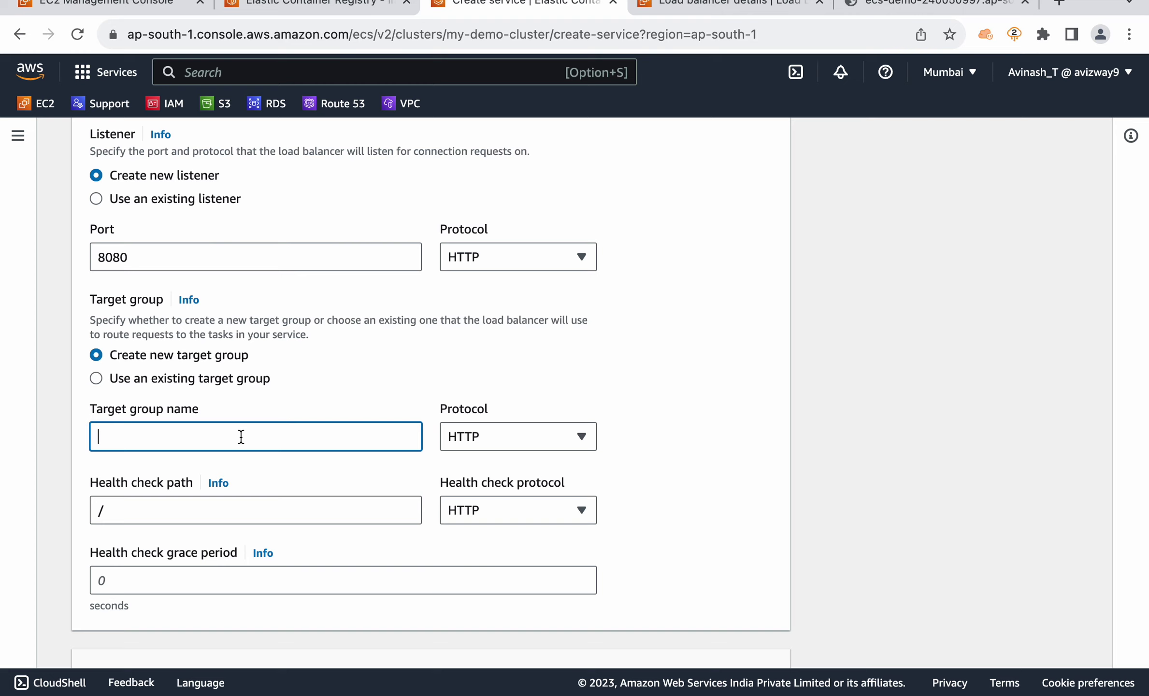
{"action": "type", "text": "nginx-tg-8080"}
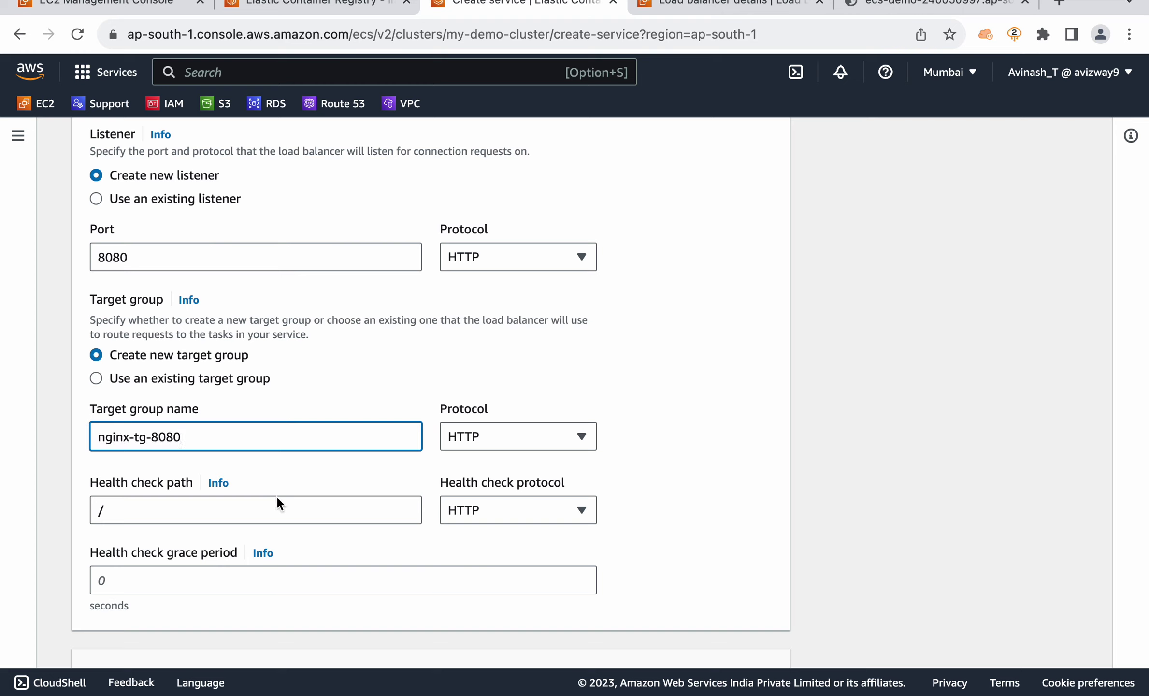
{"action": "left_click", "coordinate": [239, 513]}
{"action": "left_click", "coordinate": [933, 460]}
- Try enabling service auto scaling for the nginx service and look over the minimum and maximum task settings
{"action": "scroll", "coordinate": [934, 460], "scroll_direction": "down", "scroll_amount": 5}
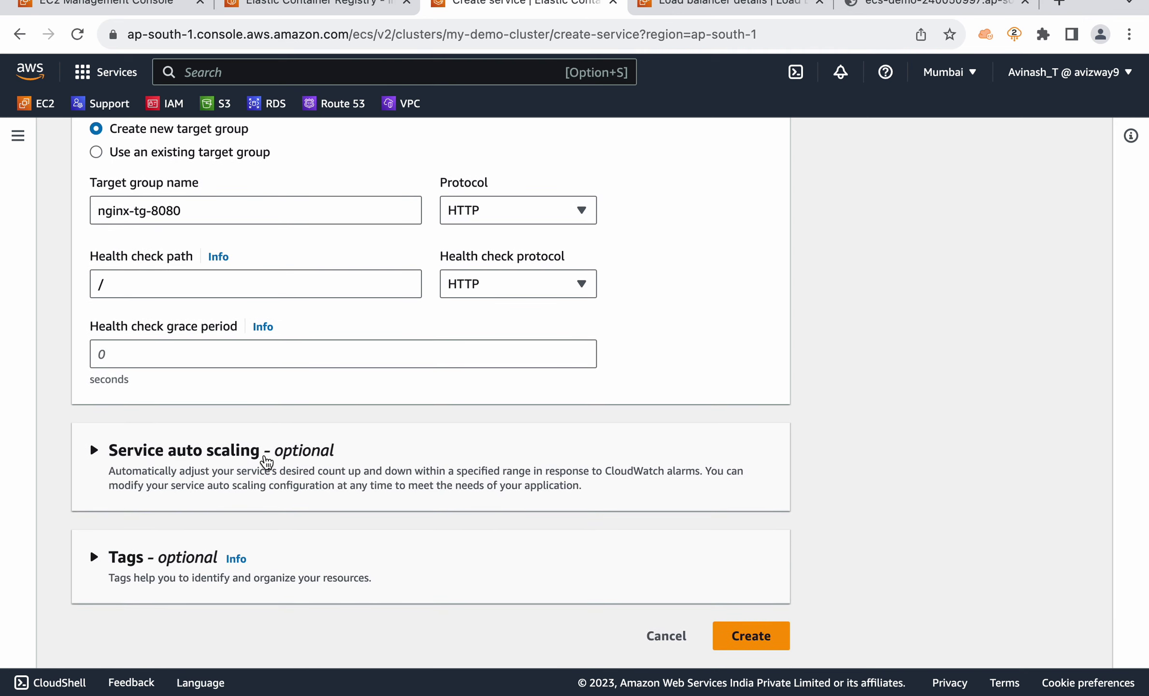
{"action": "left_click", "coordinate": [266, 463]}
{"action": "scroll", "coordinate": [865, 446], "scroll_direction": "down", "scroll_amount": 2}
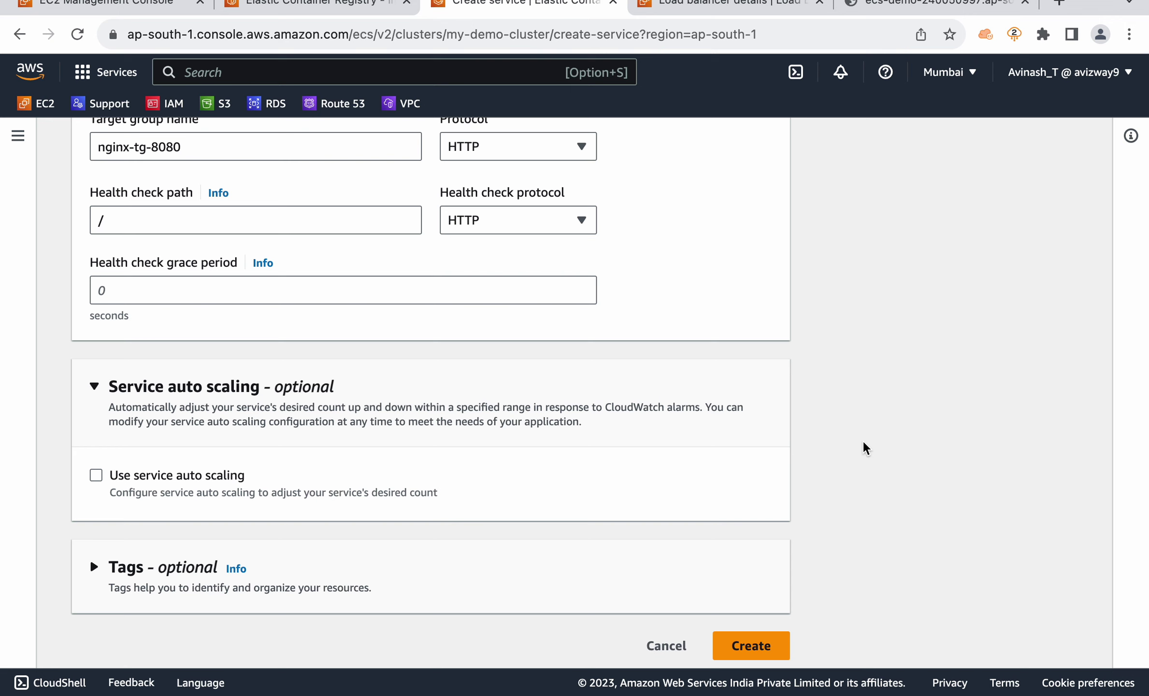
{"action": "left_click", "coordinate": [143, 476]}
{"action": "scroll", "coordinate": [644, 464], "scroll_direction": "down", "scroll_amount": 5}
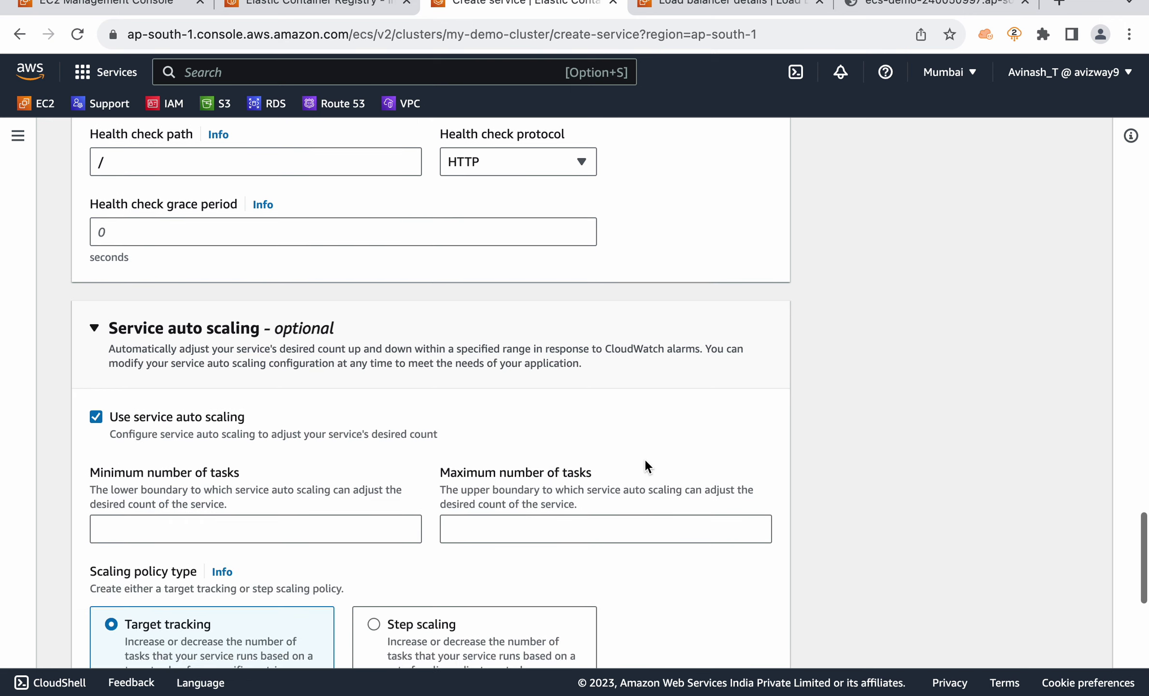
{"action": "left_click", "coordinate": [285, 349]}
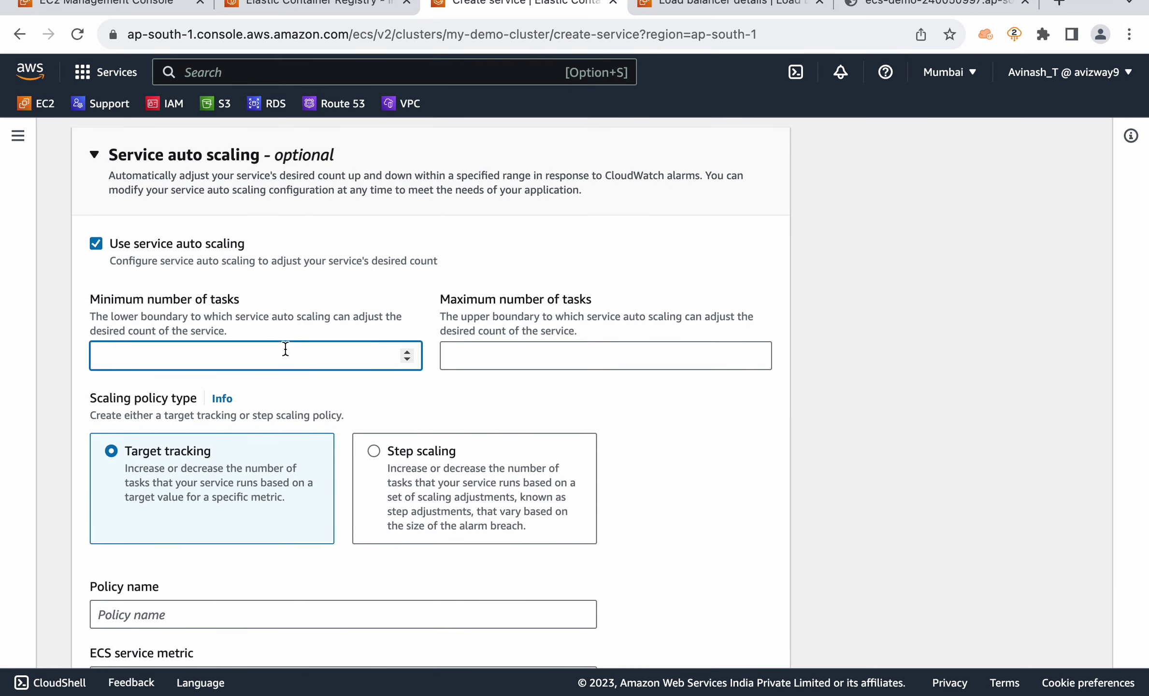
{"action": "left_click", "coordinate": [608, 357]}
{"action": "scroll", "coordinate": [865, 409], "scroll_direction": "down", "scroll_amount": 1}
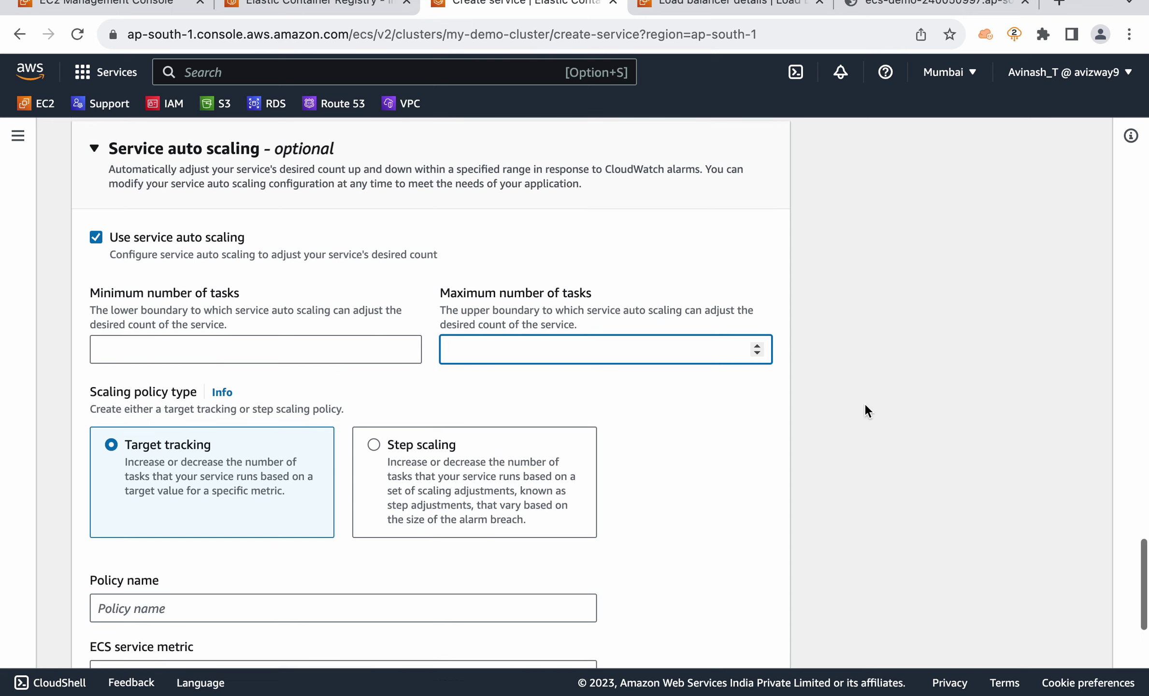
{"action": "scroll", "coordinate": [866, 406], "scroll_direction": "down", "scroll_amount": 2}
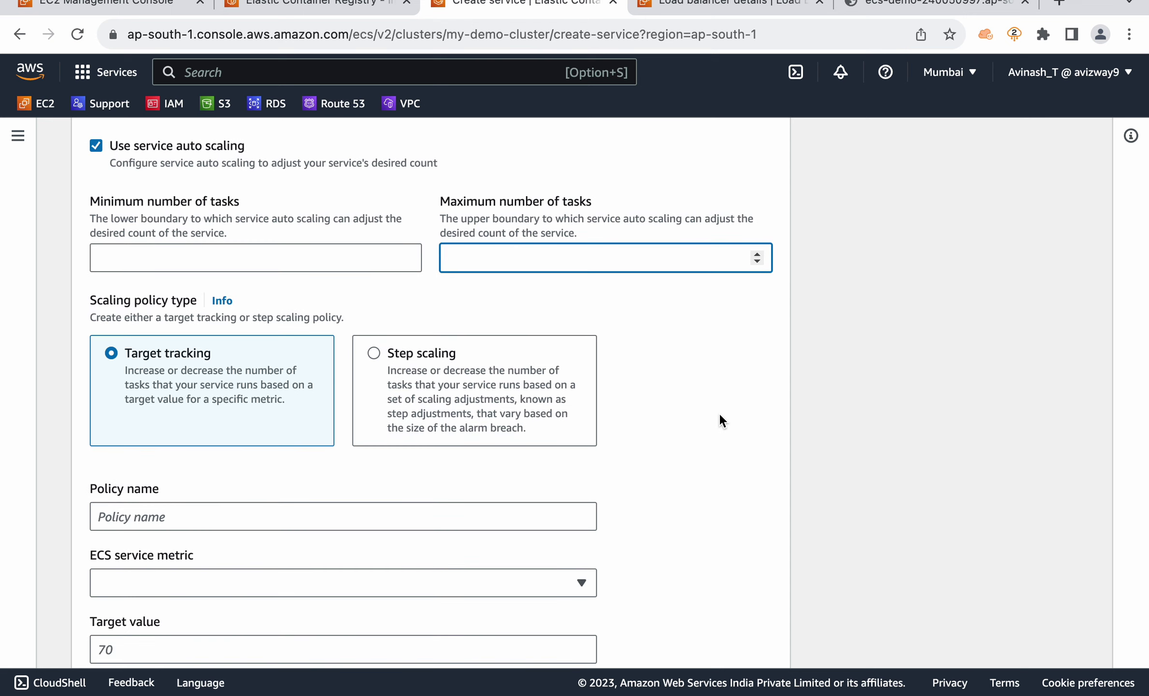
- Compare the target tracking and step scaling policy types, and turn service auto scaling back off
{"action": "left_click", "coordinate": [224, 357]}
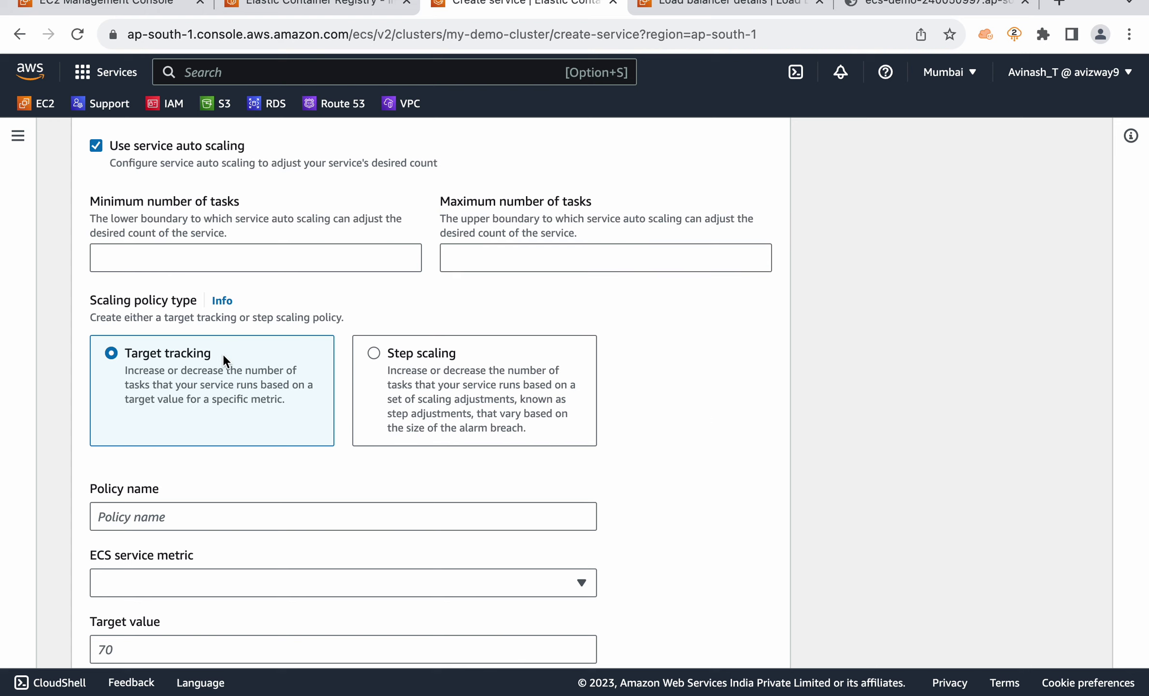
{"action": "left_click", "coordinate": [467, 358]}
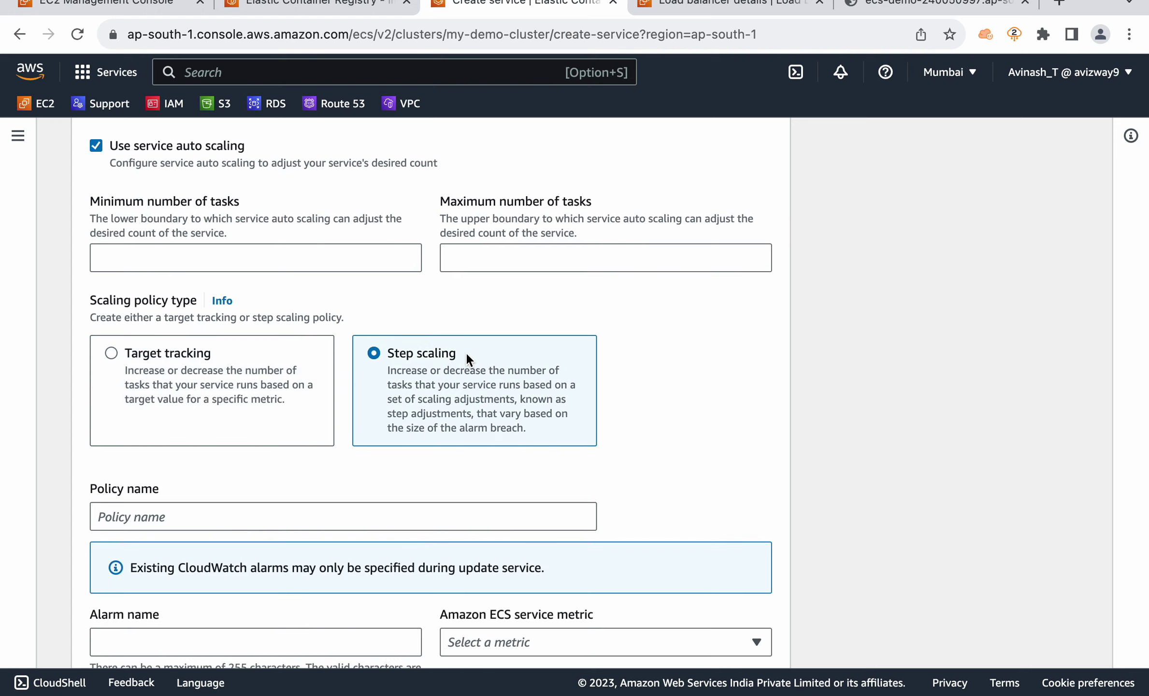
{"action": "left_click", "coordinate": [218, 370]}
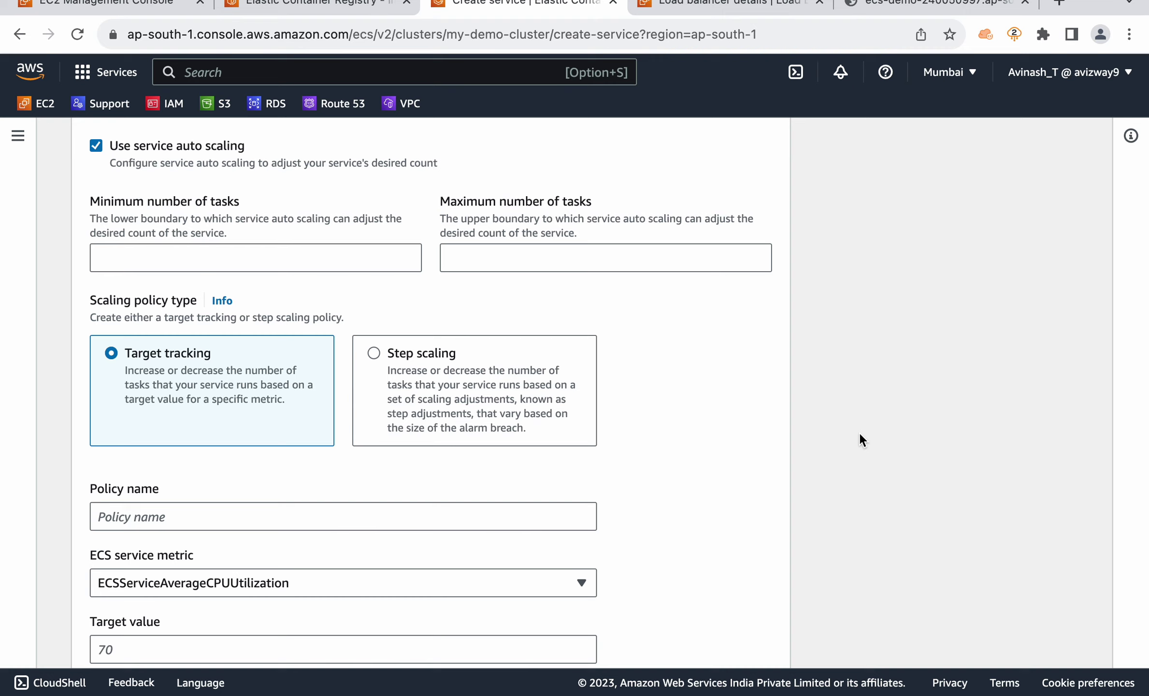
{"action": "scroll", "coordinate": [341, 322], "scroll_direction": "up", "scroll_amount": 3}
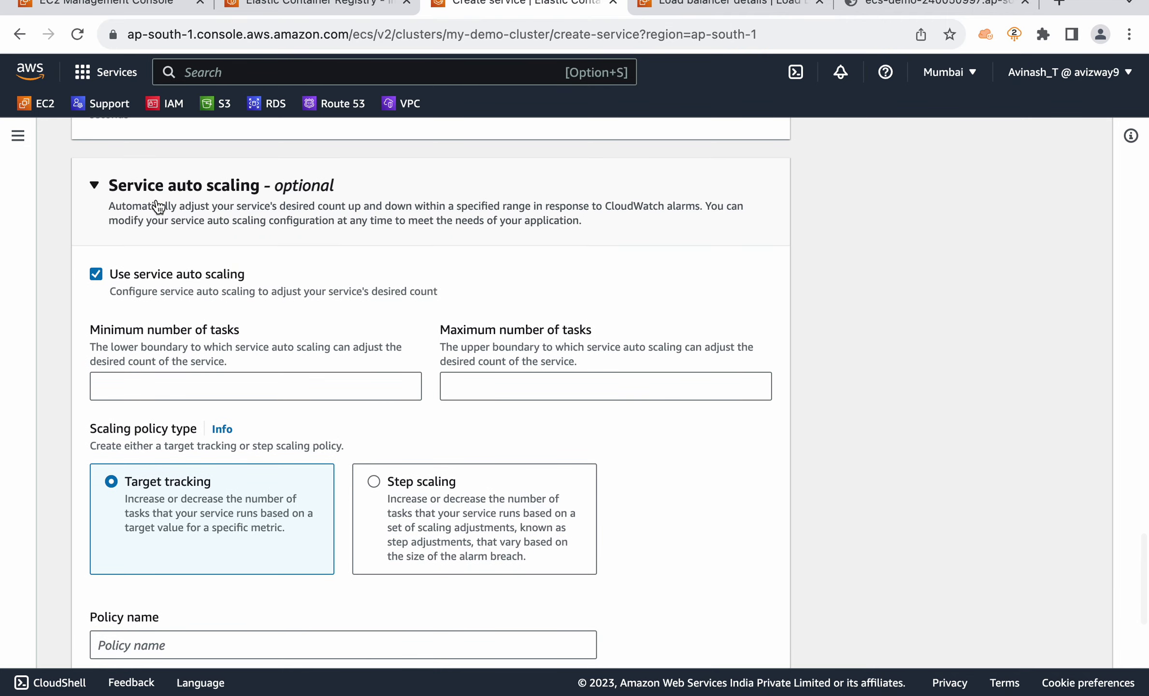
{"action": "left_click", "coordinate": [159, 271]}
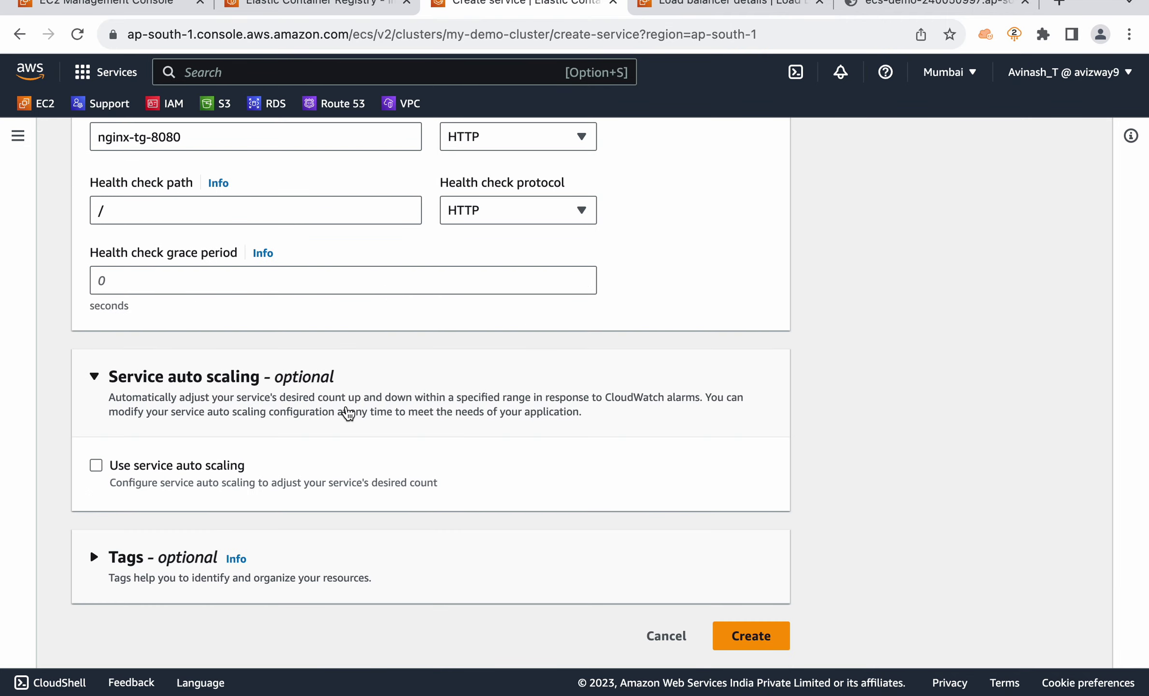
{"action": "left_click", "coordinate": [295, 377]}
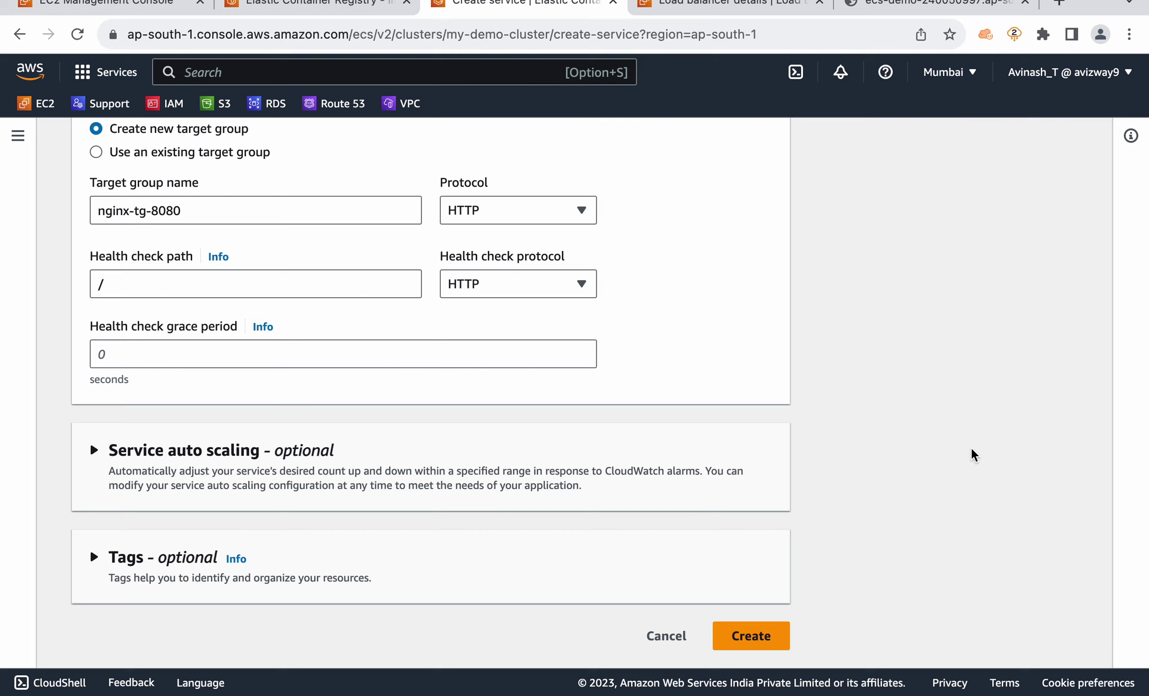
- Review the desired tasks, networking and load balancer settings, and create the nginx service
{"action": "scroll", "coordinate": [971, 450], "scroll_direction": "up", "scroll_amount": 15}
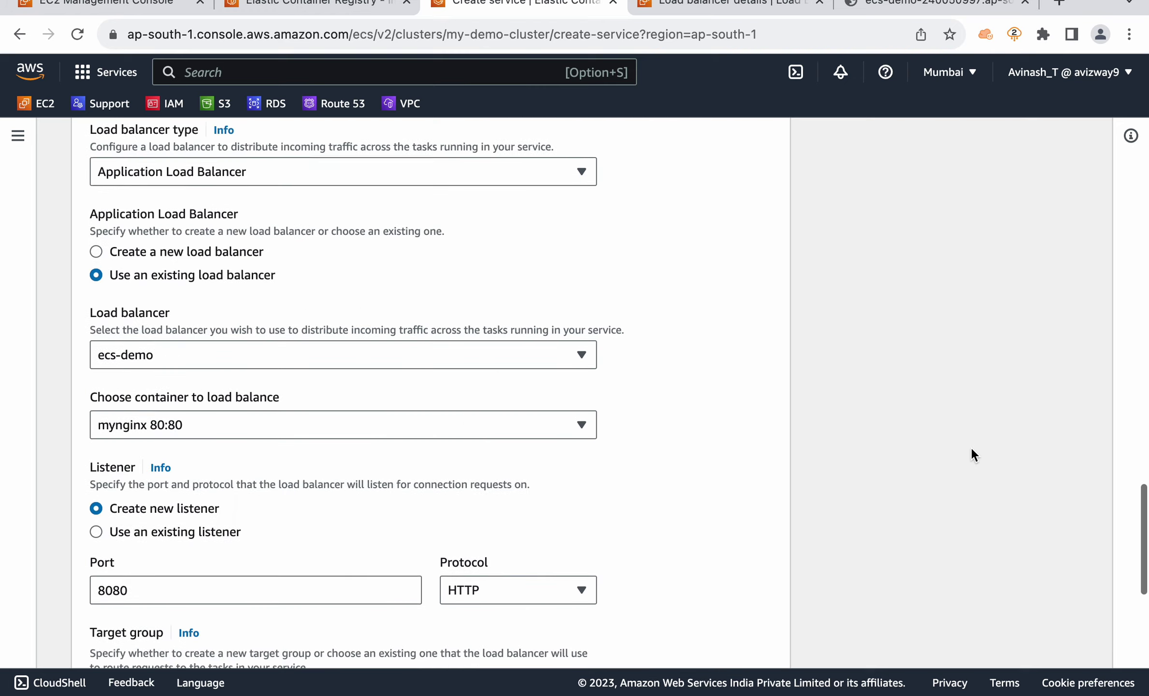
{"action": "scroll", "coordinate": [971, 462], "scroll_direction": "up", "scroll_amount": 10}
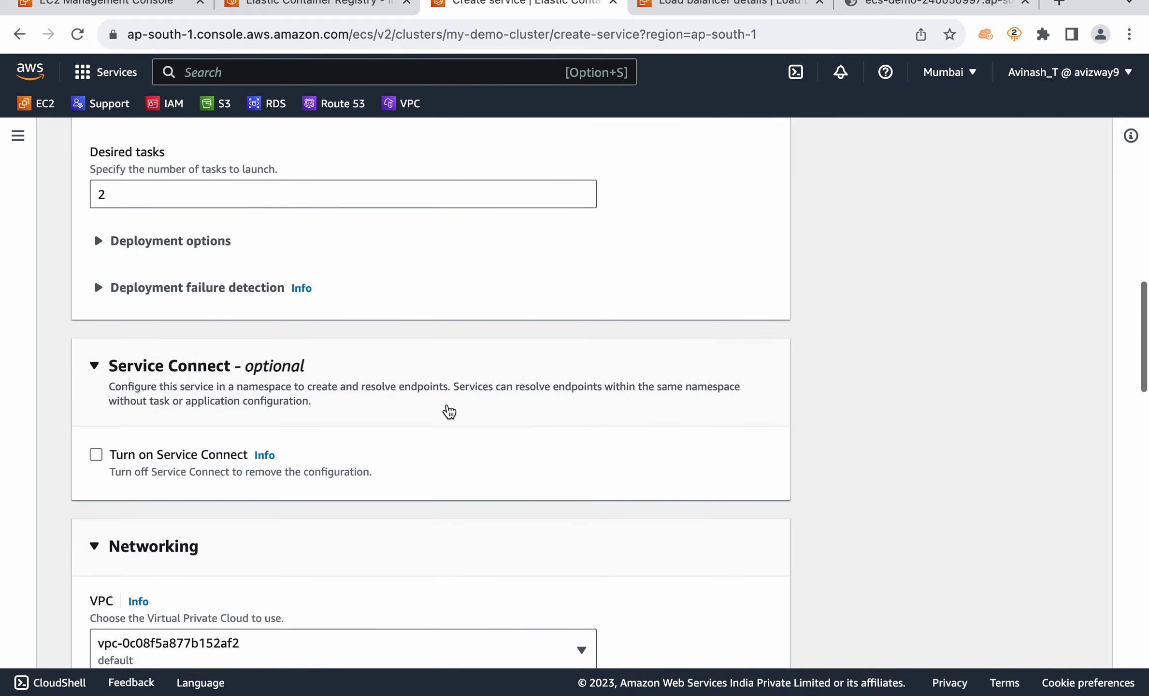
{"action": "scroll", "coordinate": [870, 402], "scroll_direction": "down", "scroll_amount": 10}
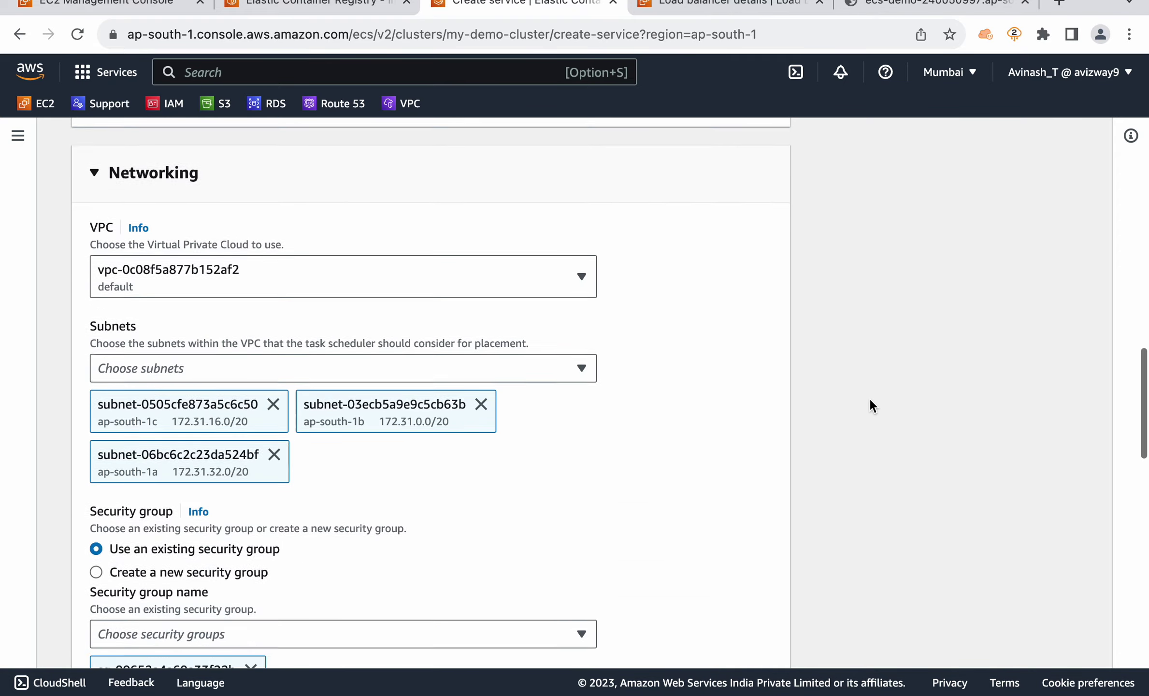
{"action": "scroll", "coordinate": [870, 399], "scroll_direction": "down", "scroll_amount": 15}
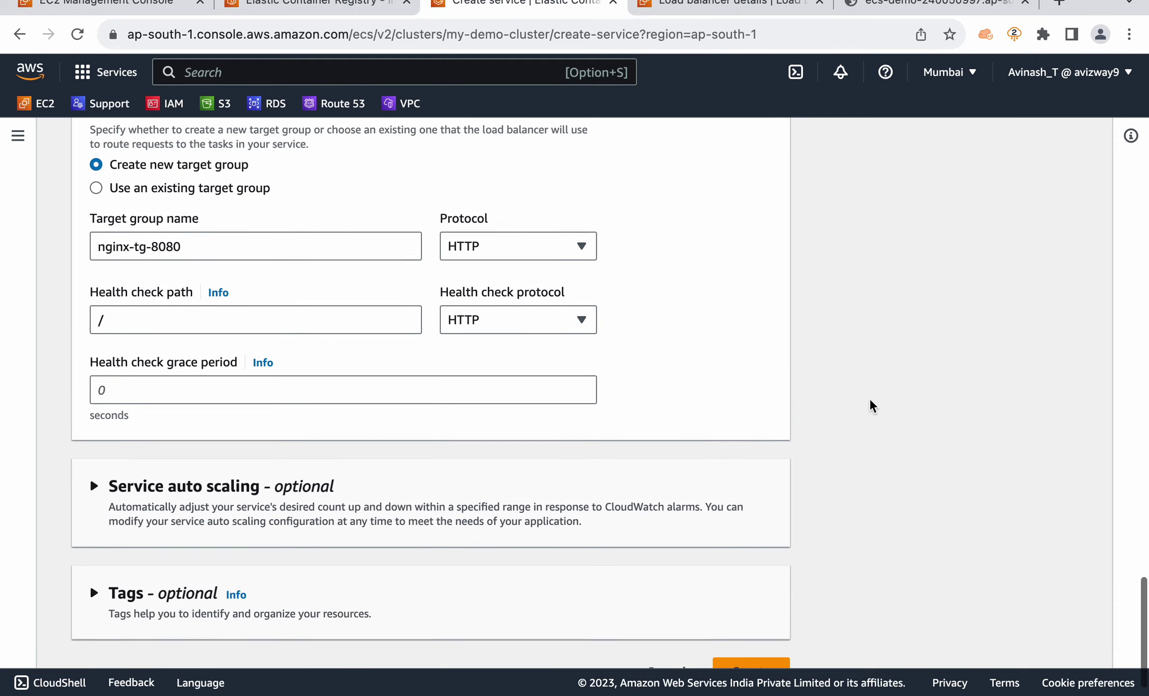
{"action": "left_click", "coordinate": [753, 633]}
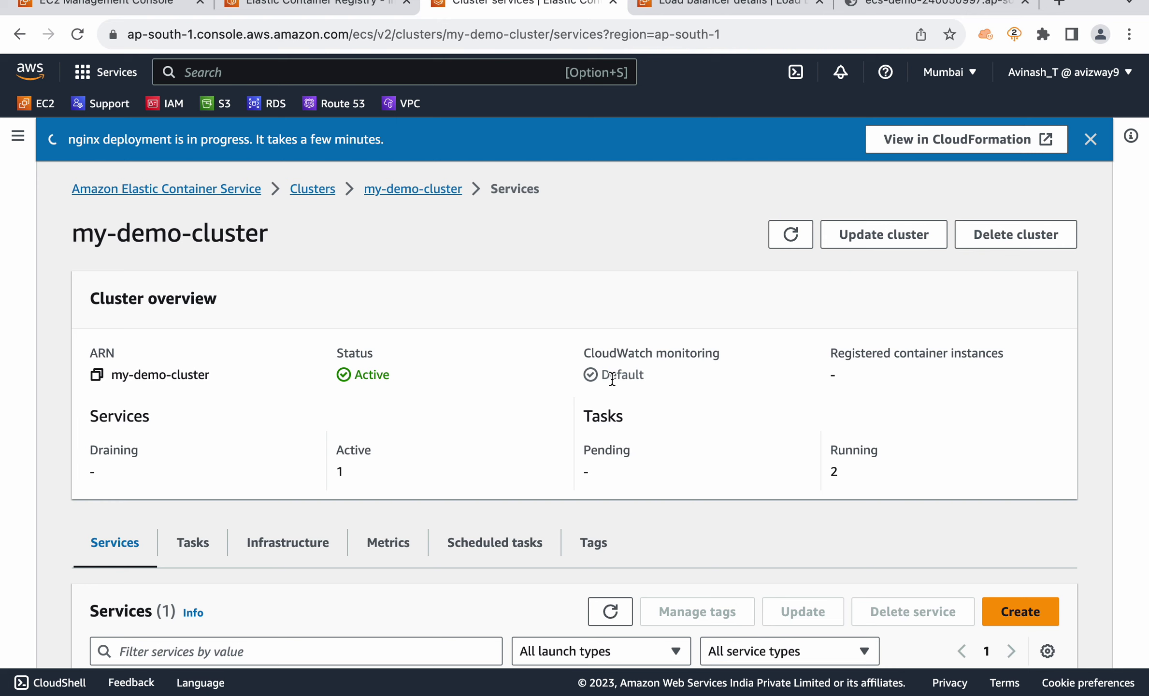
{"action": "scroll", "coordinate": [611, 372], "scroll_direction": "down", "scroll_amount": 3}
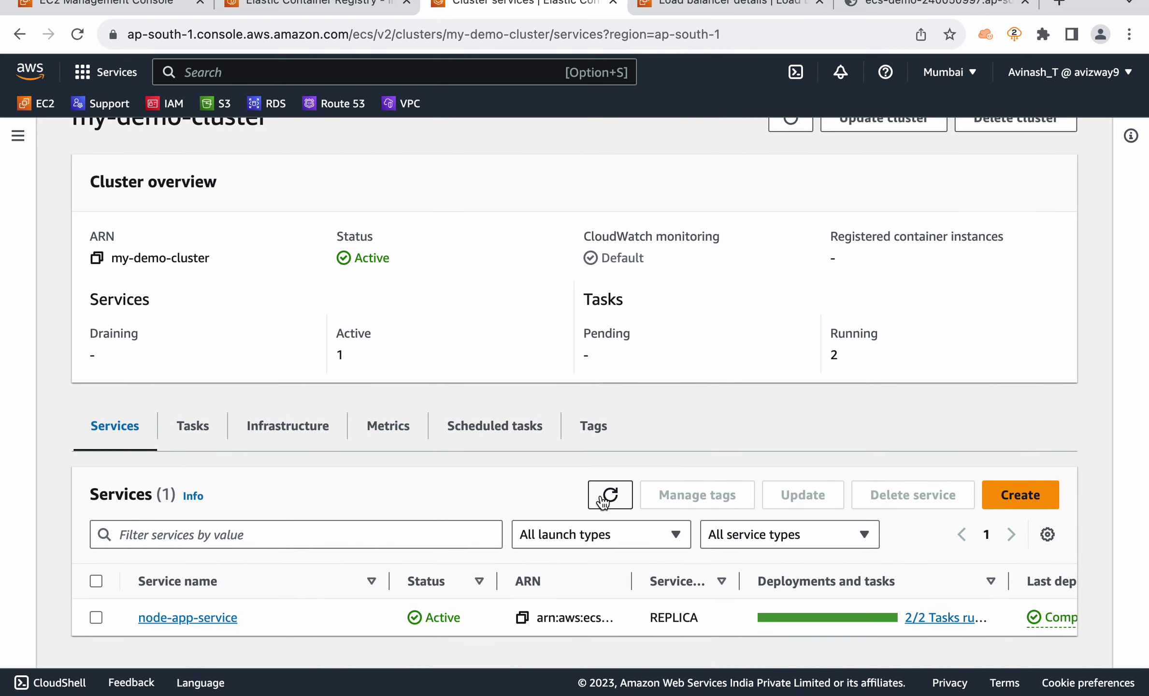
{"action": "scroll", "coordinate": [395, 512], "scroll_direction": "up", "scroll_amount": 2}
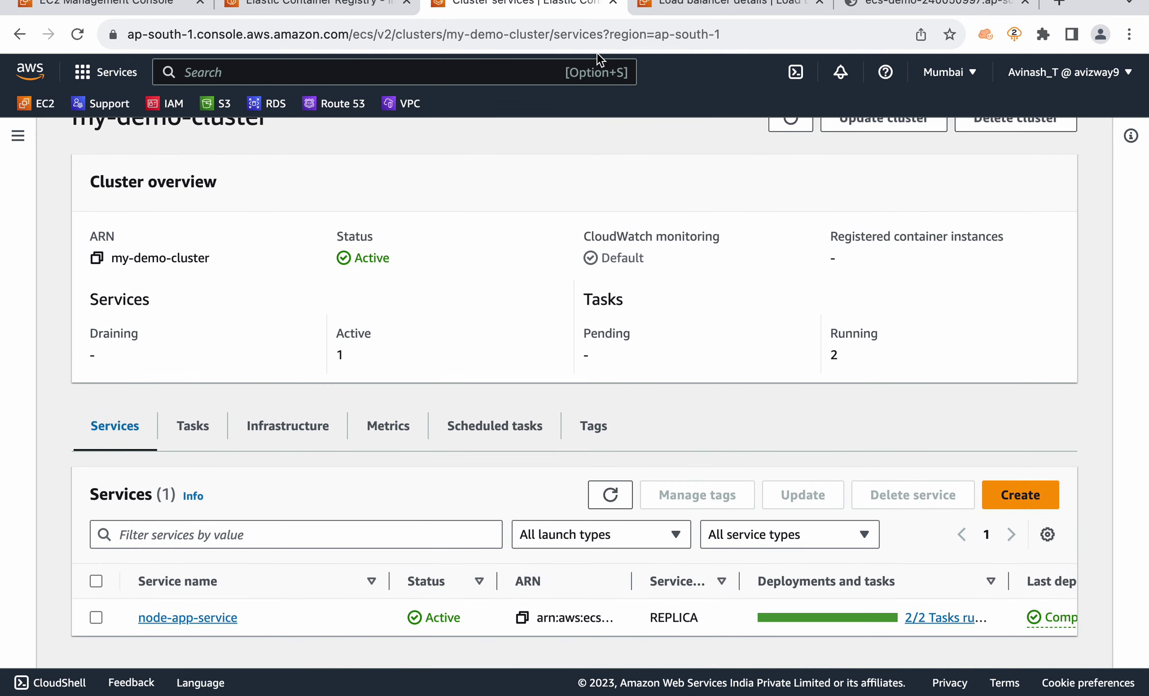
- Open the security group of the ecs-demo load balancer and check its inbound rules for port 8080
{"action": "left_click", "coordinate": [725, 5]}
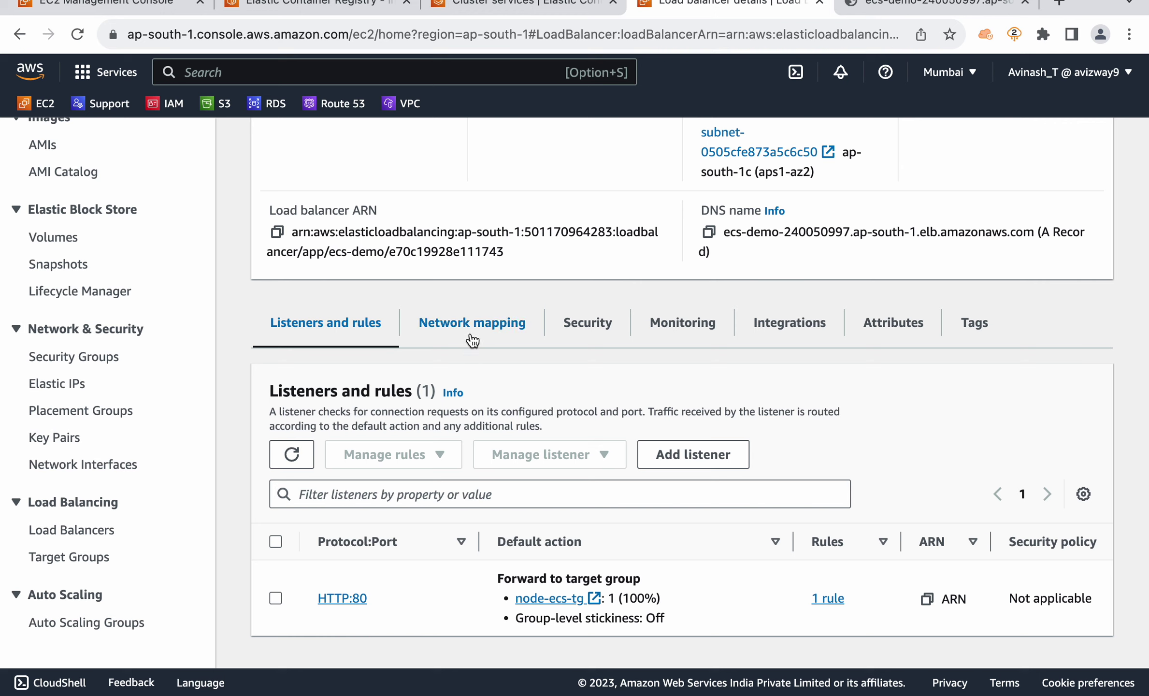
{"action": "scroll", "coordinate": [633, 361], "scroll_direction": "up", "scroll_amount": 5}
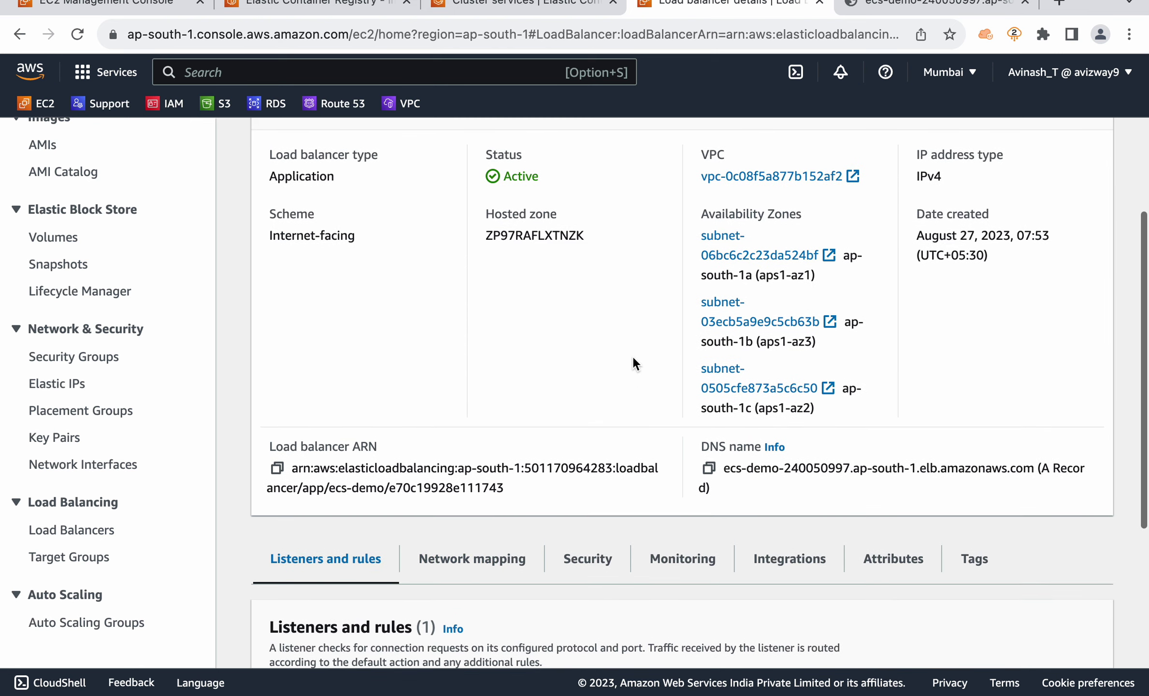
{"action": "scroll", "coordinate": [633, 360], "scroll_direction": "down", "scroll_amount": 5}
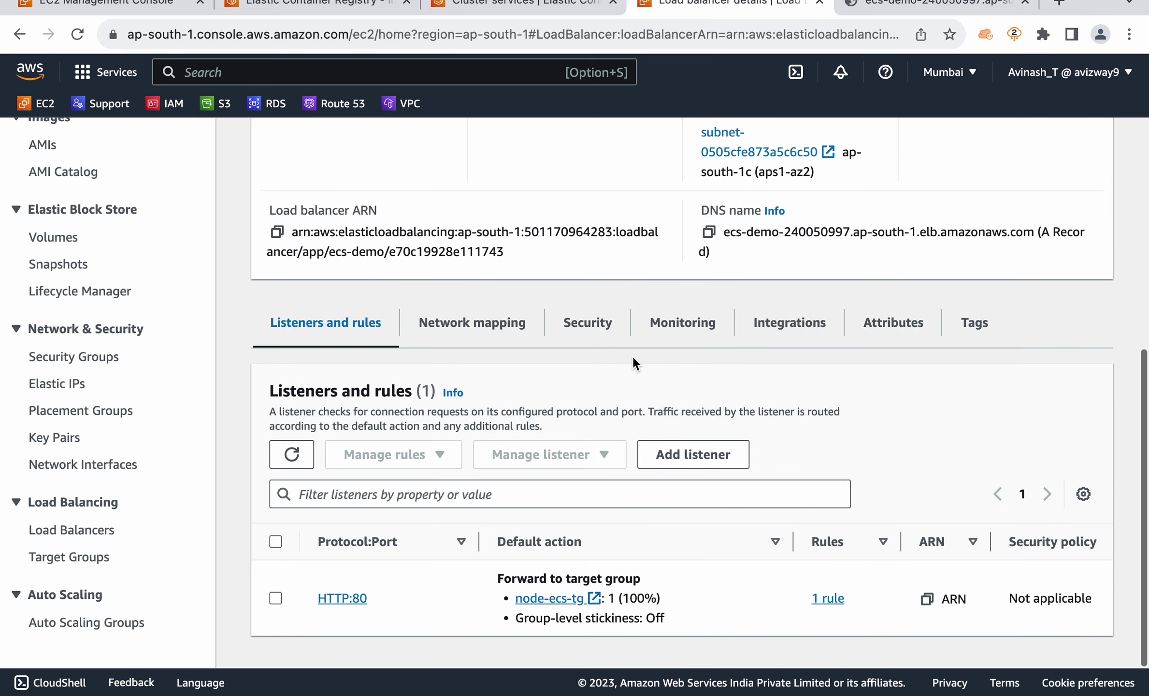
{"action": "left_click", "coordinate": [563, 334]}
{"action": "left_click", "coordinate": [398, 617]}
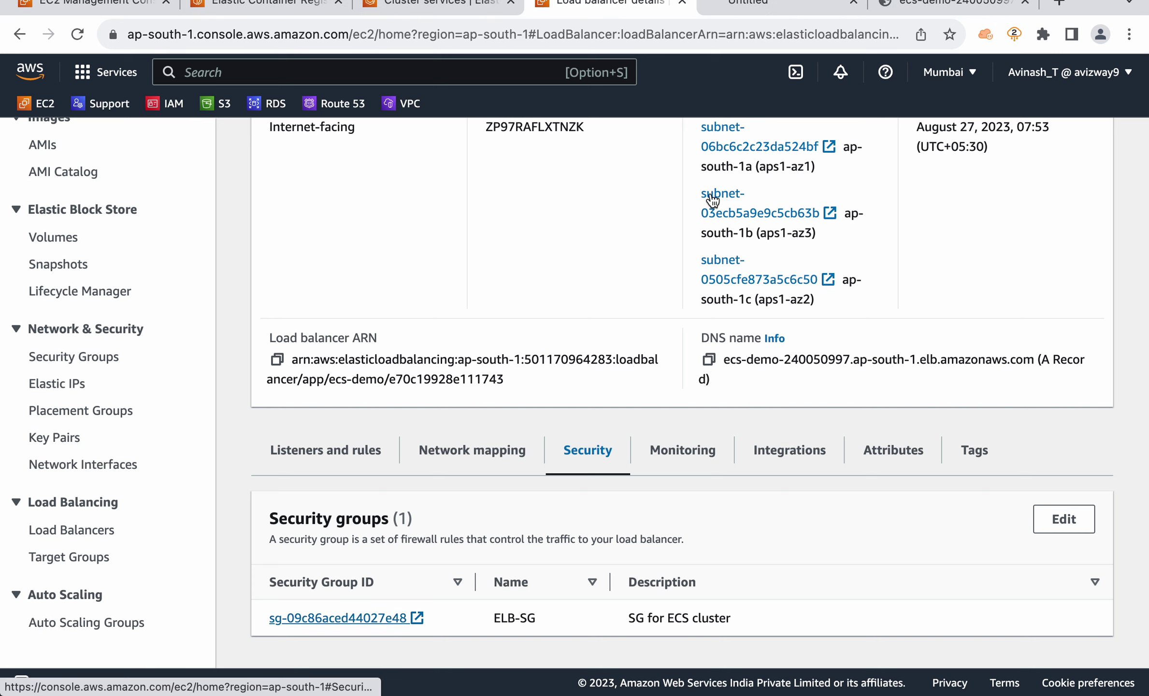
{"action": "left_click", "coordinate": [774, 4]}
{"action": "scroll", "coordinate": [470, 401], "scroll_direction": "down", "scroll_amount": 2}
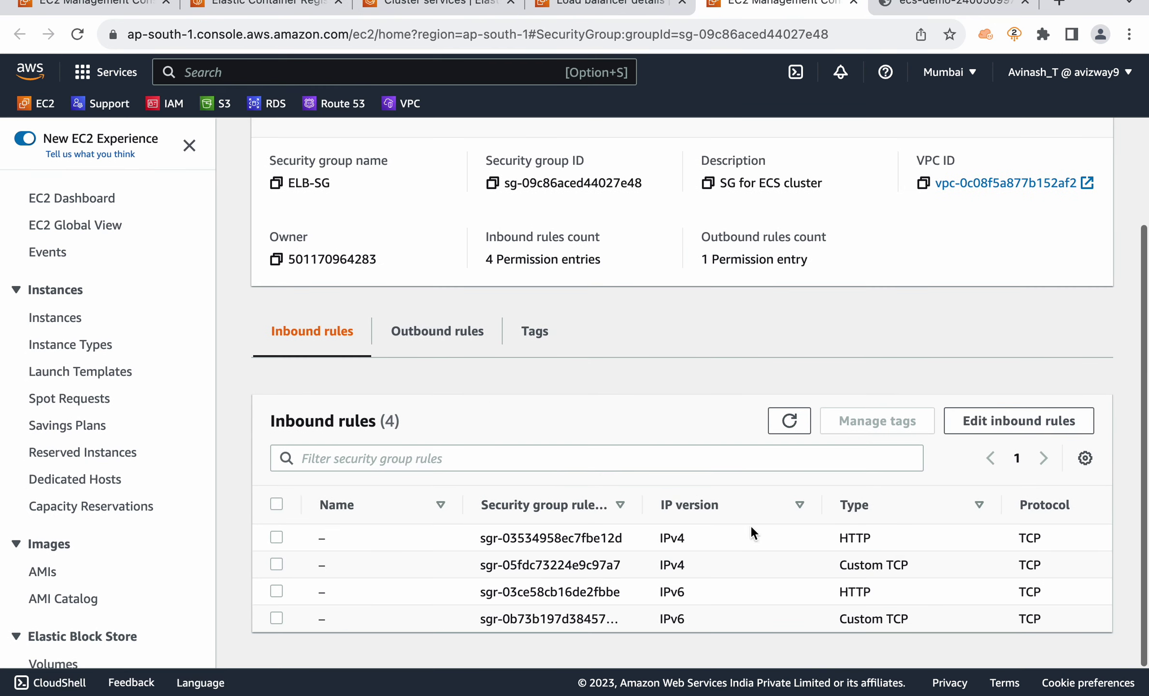
{"action": "scroll", "coordinate": [773, 547], "scroll_direction": "right", "scroll_amount": 10}
{"action": "left_click_drag", "start_coordinate": [584, 565], "coordinate": [675, 563]}
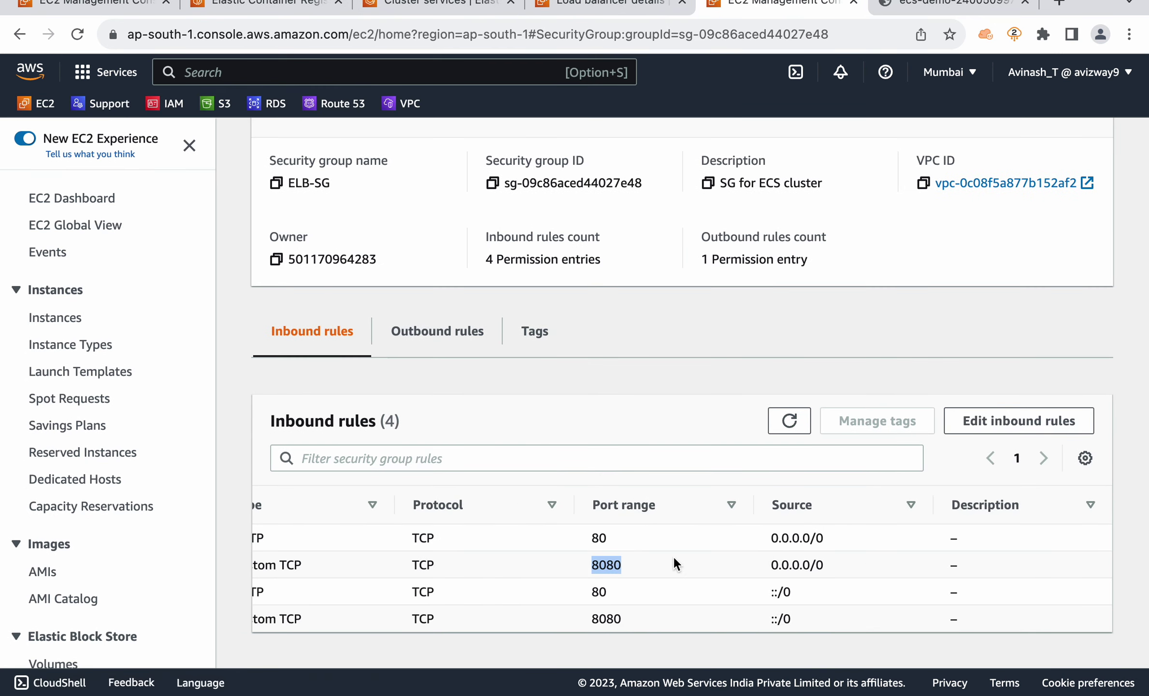
- Refresh the services list of my-demo-cluster and examine the nginx service's deployment state and load balancer health
{"action": "left_click", "coordinate": [257, 7]}
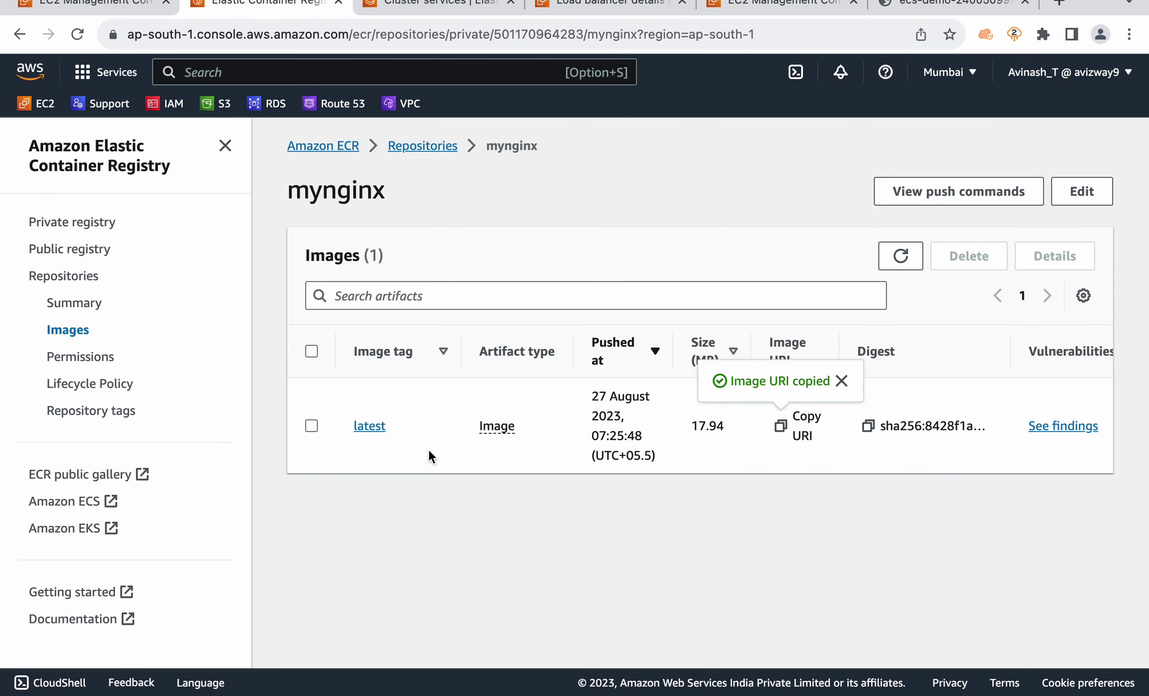
{"action": "left_click", "coordinate": [435, 5]}
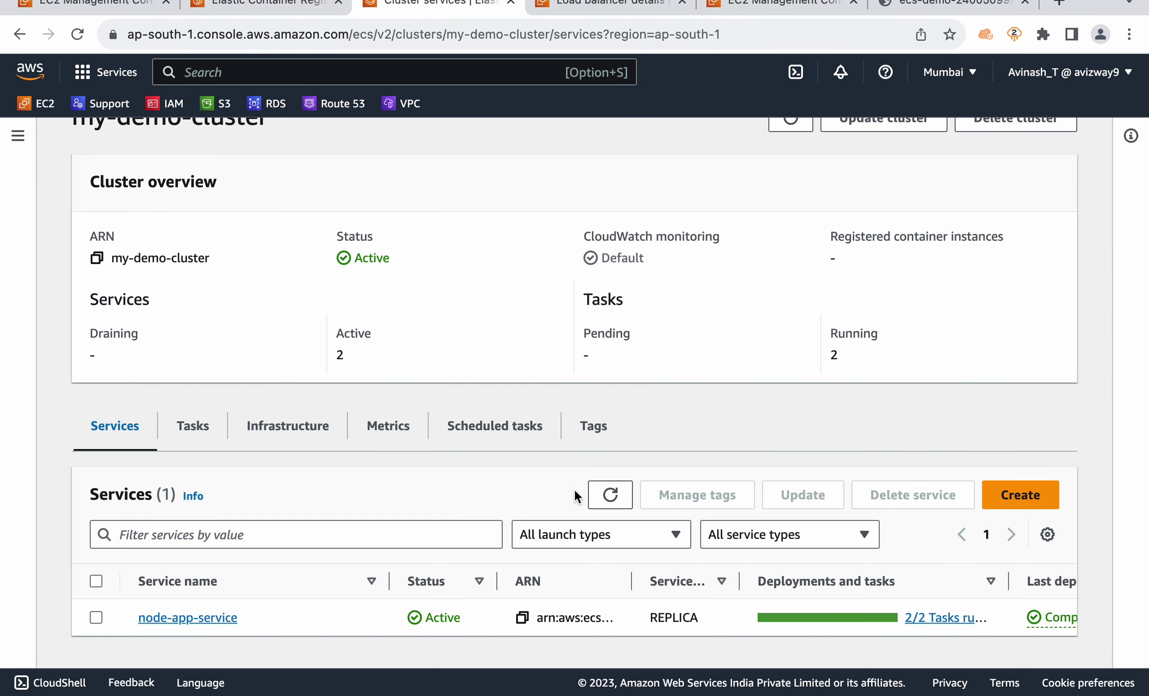
{"action": "left_click", "coordinate": [599, 498]}
{"action": "scroll", "coordinate": [367, 536], "scroll_direction": "down", "scroll_amount": 1}
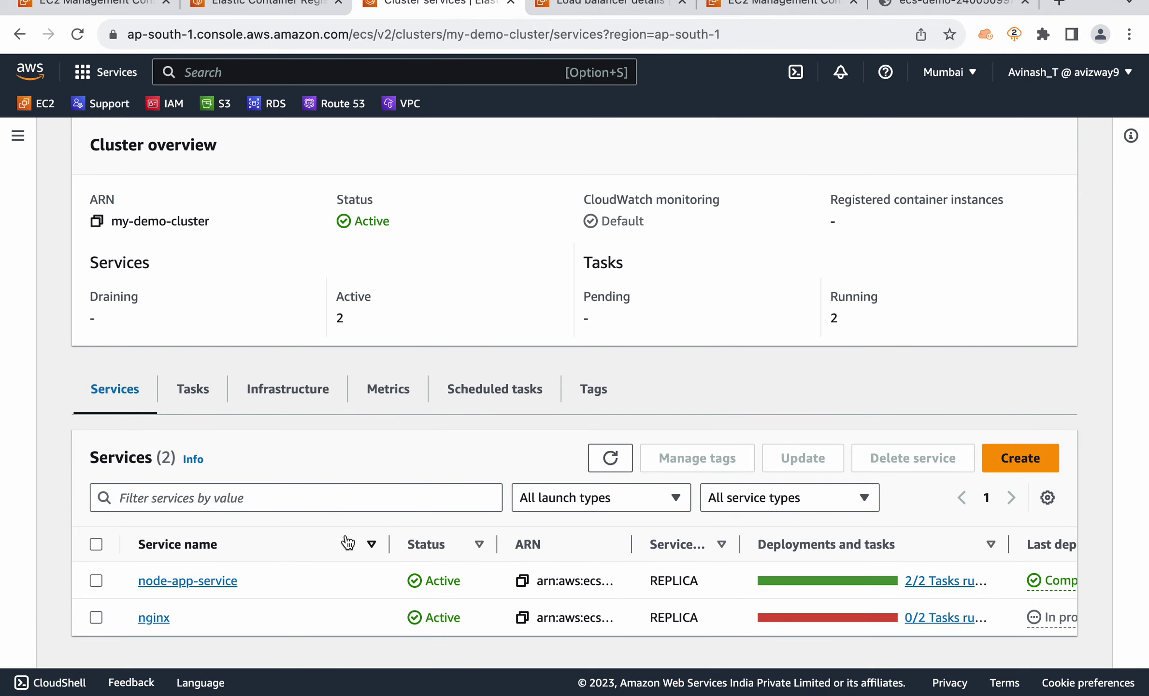
{"action": "left_click", "coordinate": [154, 618]}
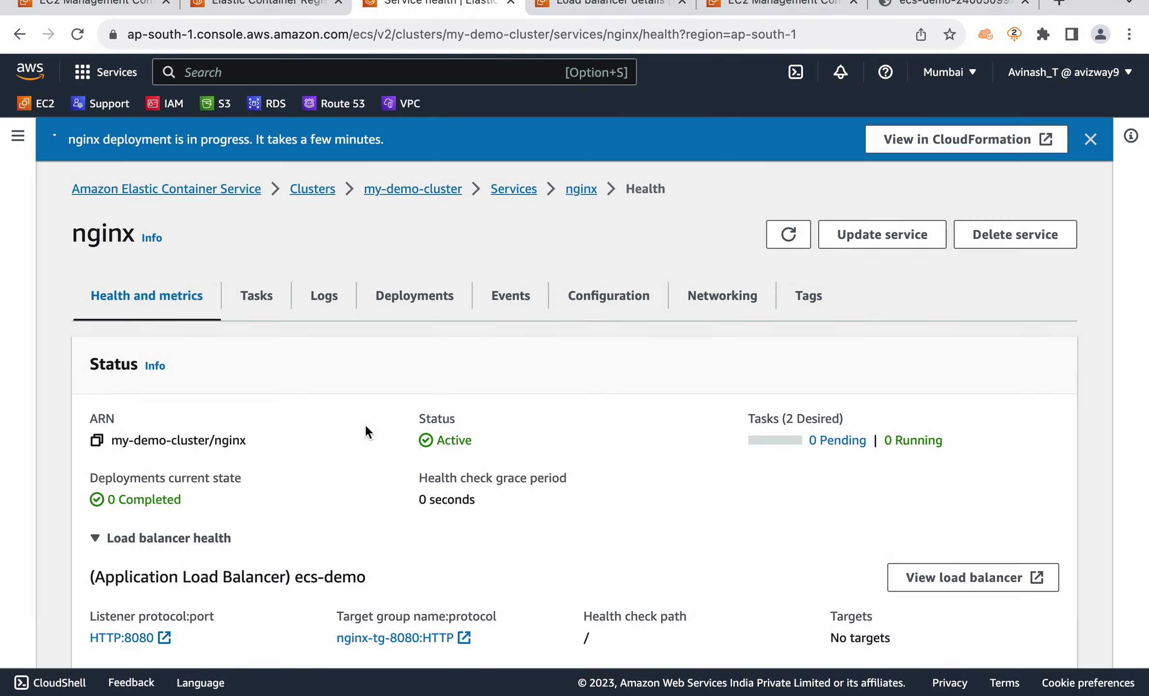
{"action": "scroll", "coordinate": [364, 423], "scroll_direction": "down", "scroll_amount": 5}
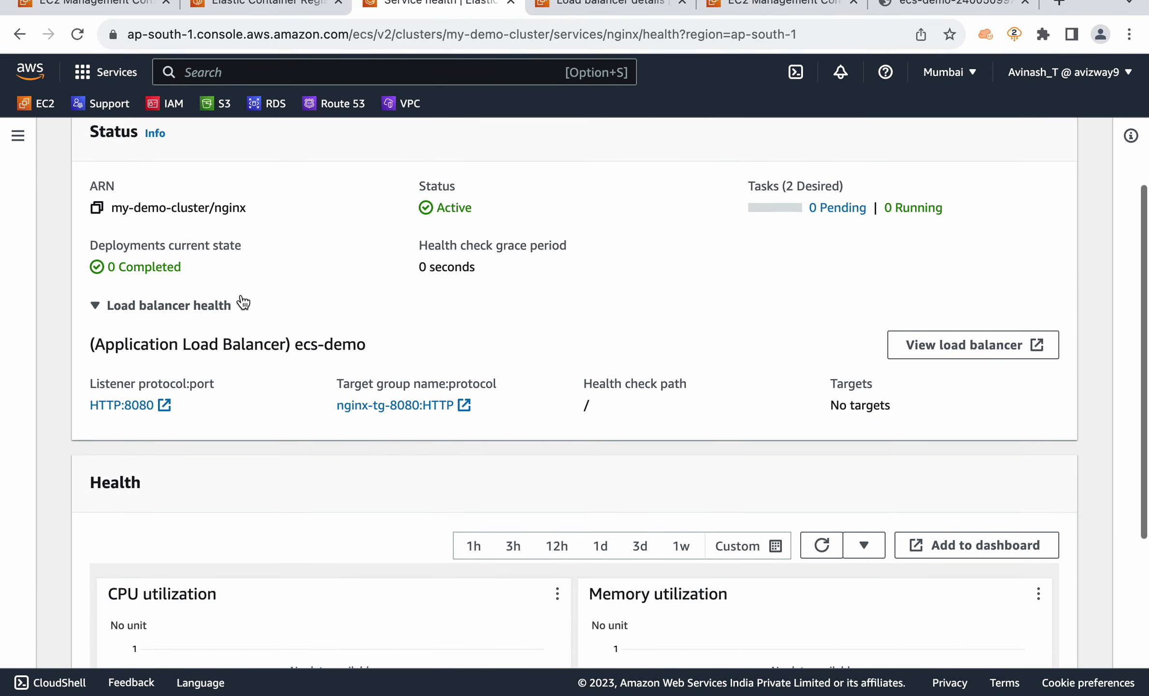
{"action": "triple_click", "coordinate": [203, 269]}
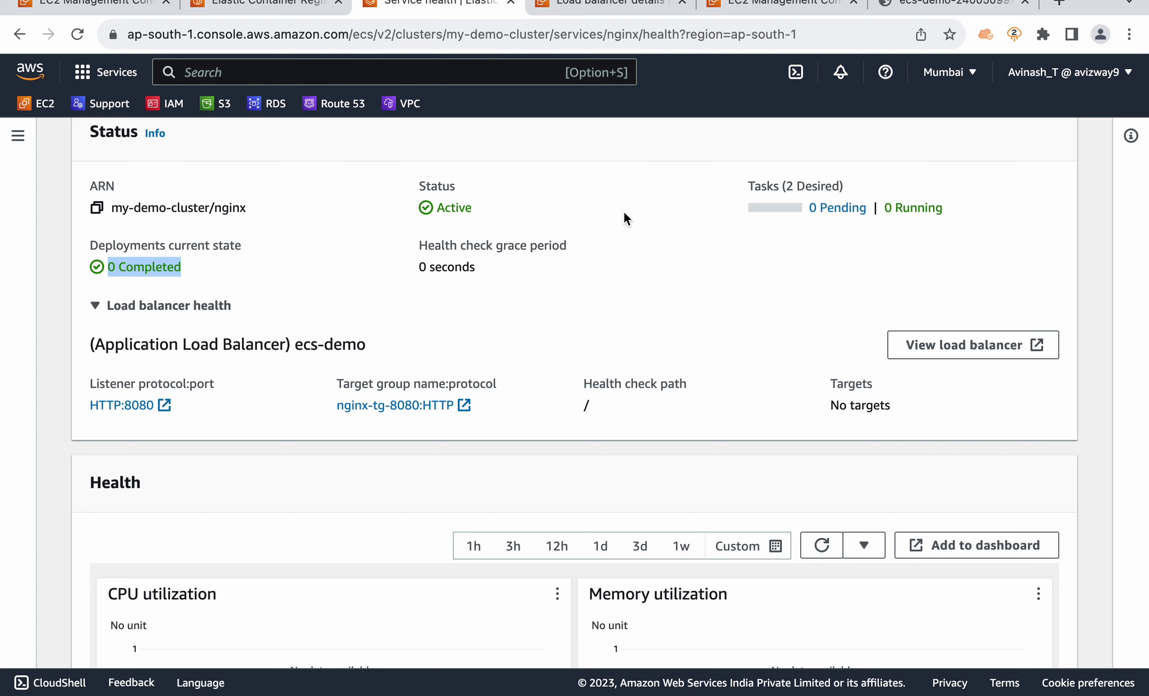
- Refresh the nginx service's status and check its current deployment state and task counts
{"action": "scroll", "coordinate": [623, 213], "scroll_direction": "up", "scroll_amount": 5}
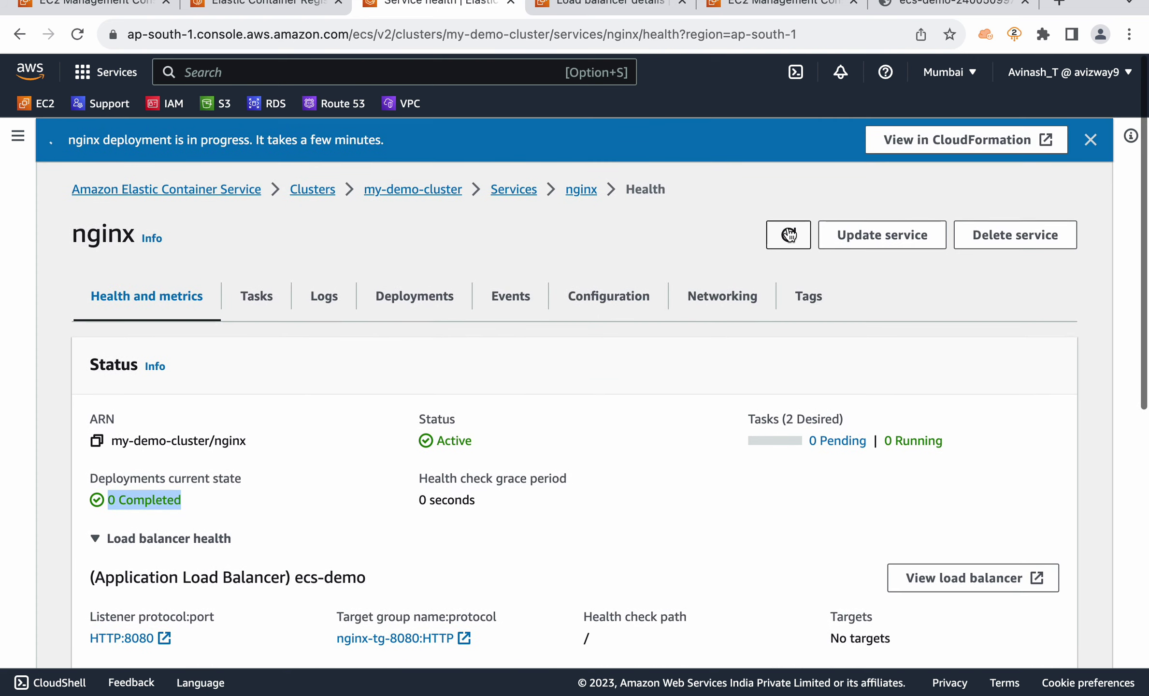
{"action": "left_click", "coordinate": [789, 234]}
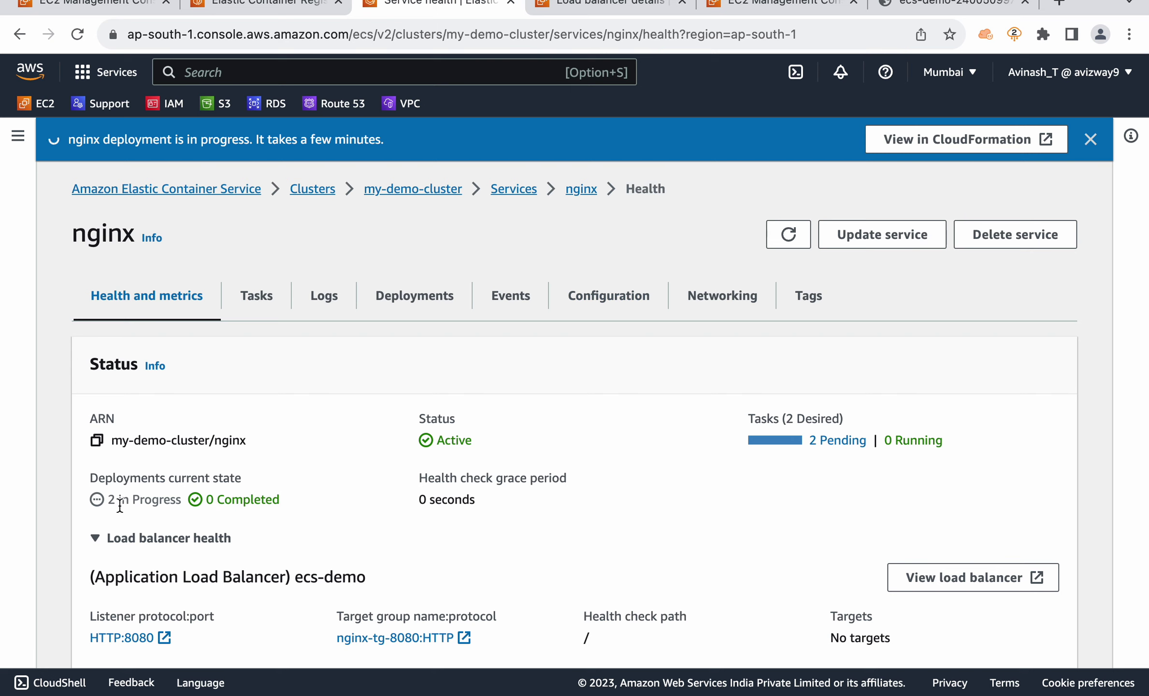
{"action": "left_click_drag", "start_coordinate": [117, 502], "coordinate": [224, 500]}
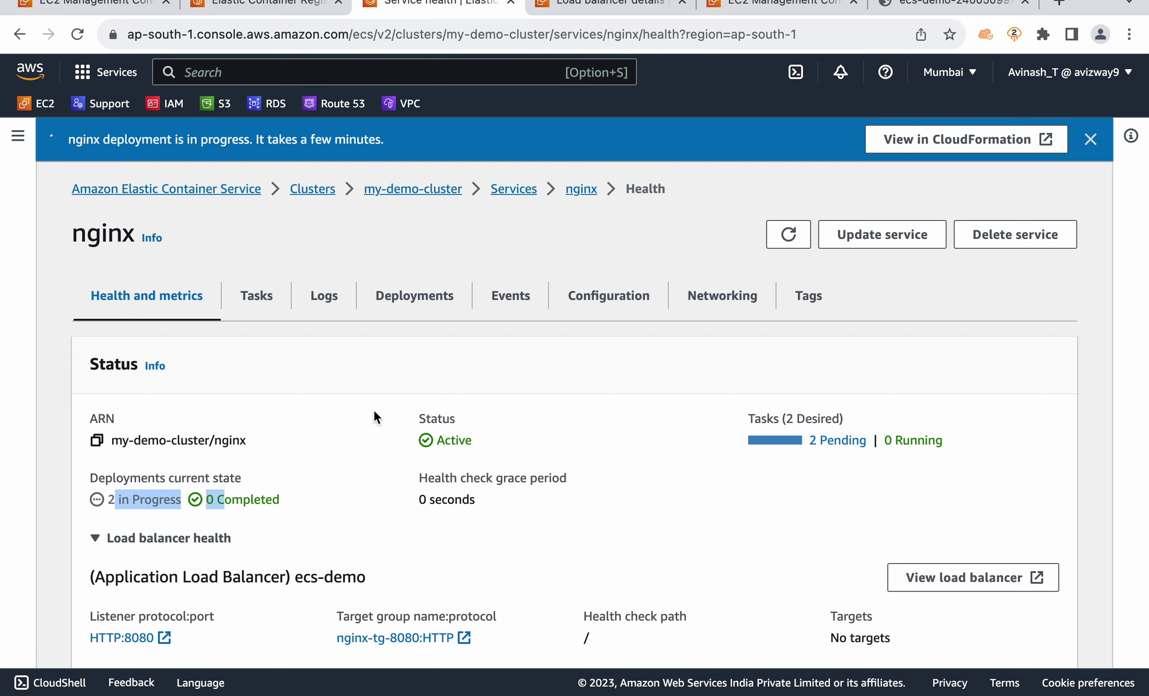
- Refresh the listeners and rules of the ecs-demo load balancer and check the HTTP:8080 listener's target group
{"action": "left_click", "coordinate": [588, 5]}
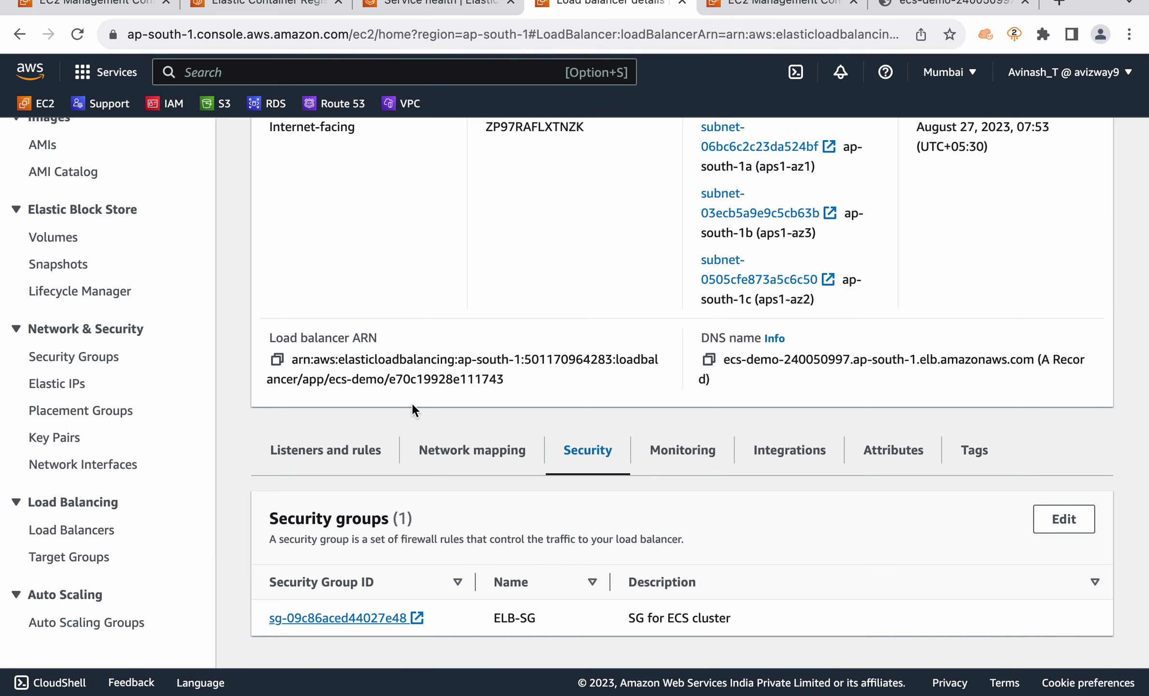
{"action": "left_click", "coordinate": [317, 452]}
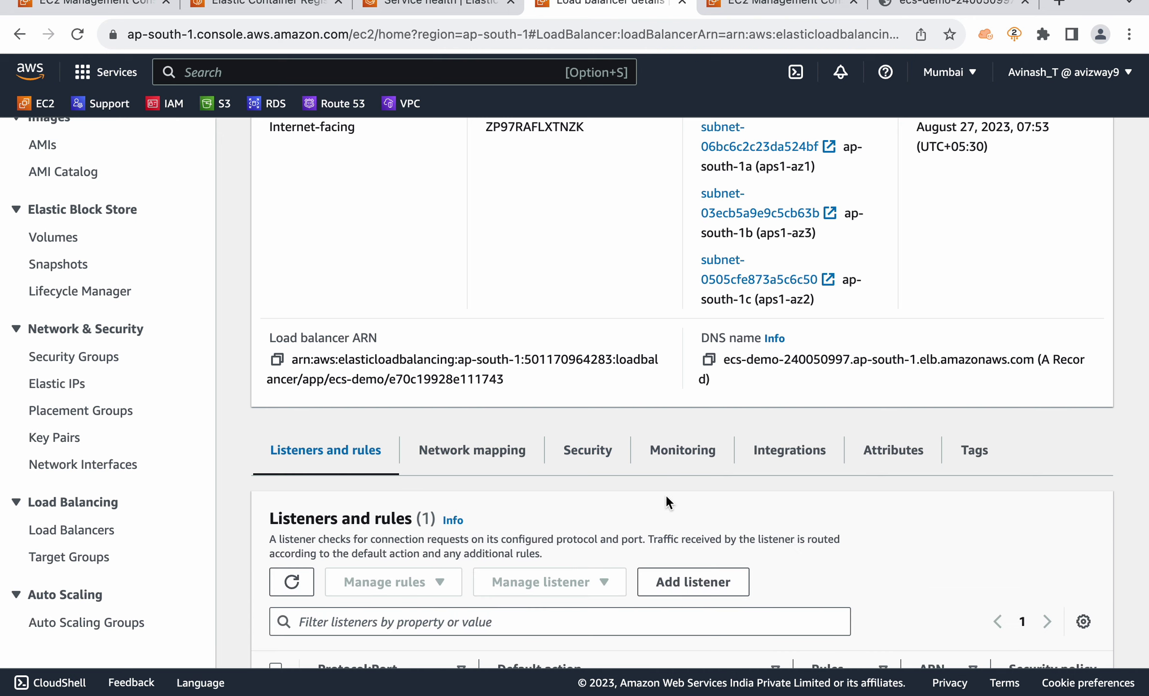
{"action": "scroll", "coordinate": [371, 559], "scroll_direction": "down", "scroll_amount": 3}
{"action": "left_click", "coordinate": [294, 449]}
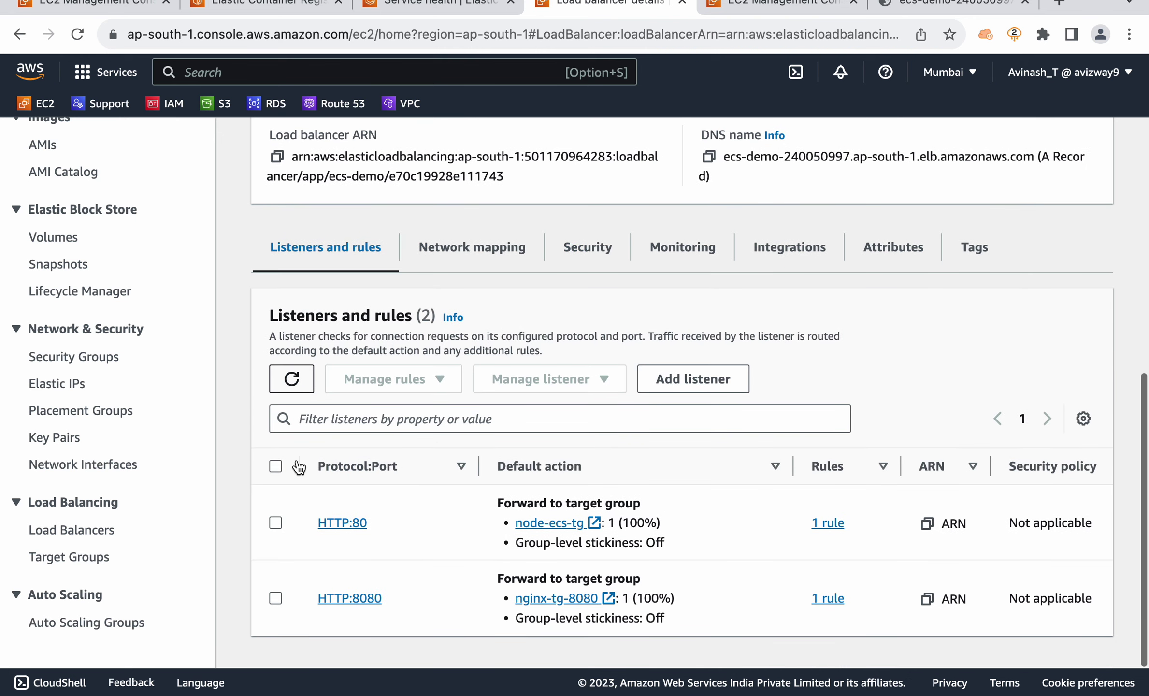
{"action": "left_click_drag", "start_coordinate": [423, 604], "coordinate": [341, 604]}
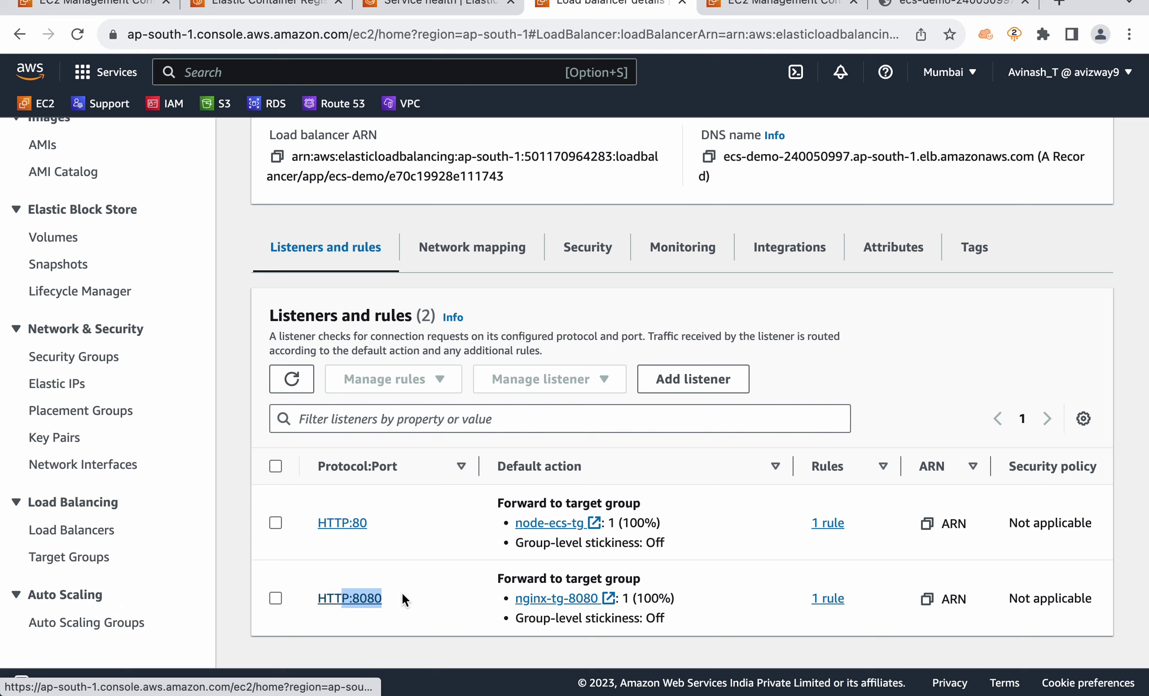
{"action": "left_click", "coordinate": [423, 592]}
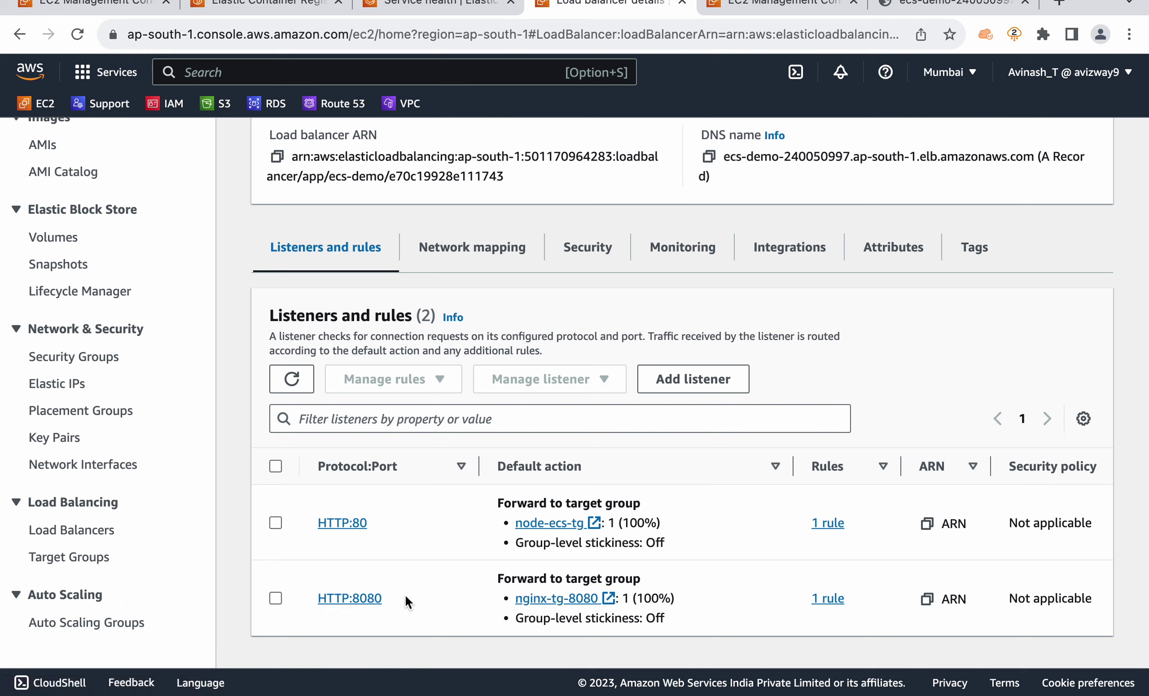
- Open the nginx-tg-8080 target group and examine its total targets and the health status of its registered targets
{"action": "left_click", "coordinate": [85, 560]}
{"action": "left_click", "coordinate": [278, 359]}
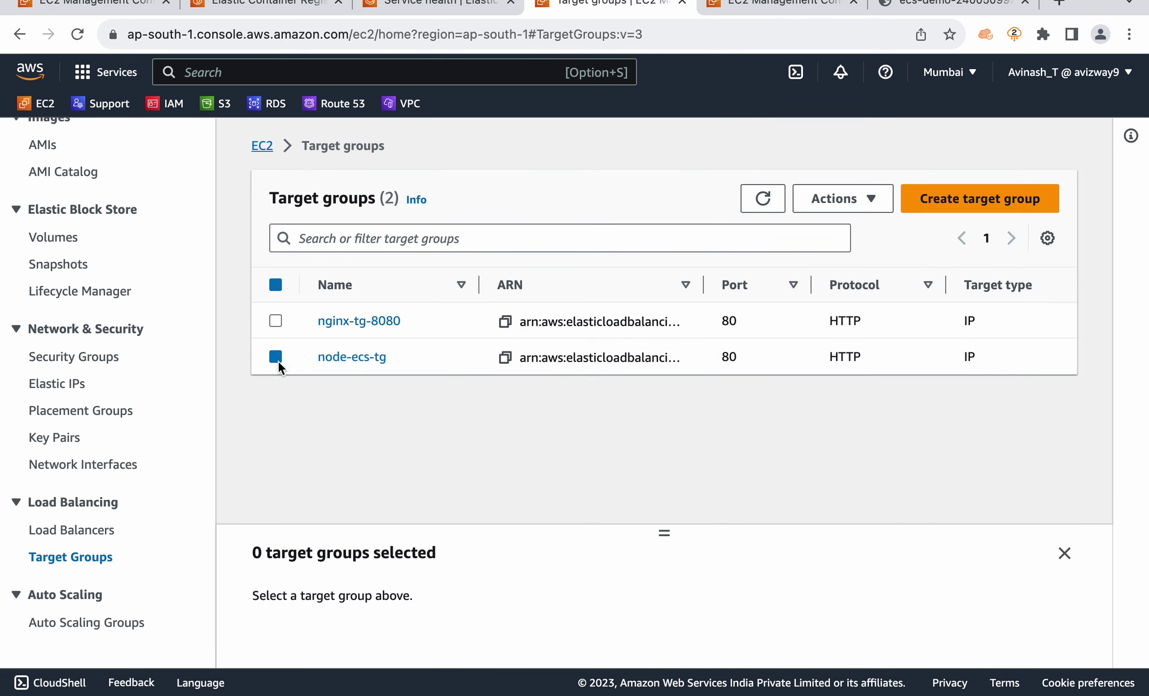
{"action": "left_click", "coordinate": [369, 329]}
{"action": "scroll", "coordinate": [470, 435], "scroll_direction": "down", "scroll_amount": 5}
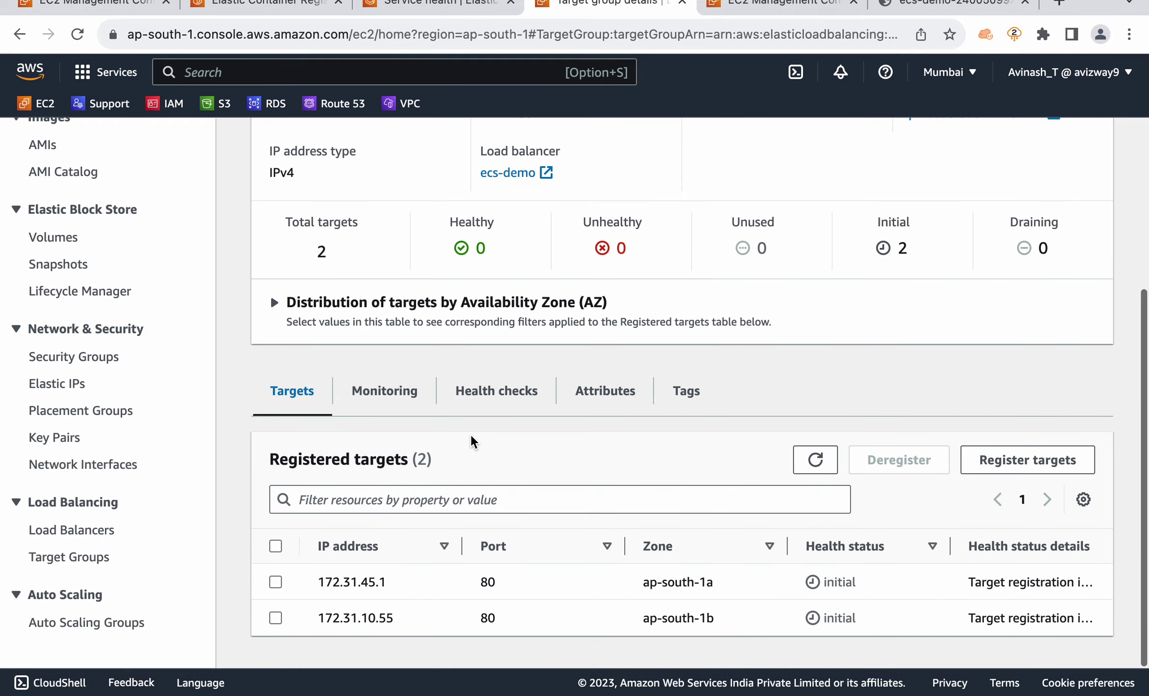
{"action": "left_click_drag", "start_coordinate": [357, 246], "coordinate": [286, 216]}
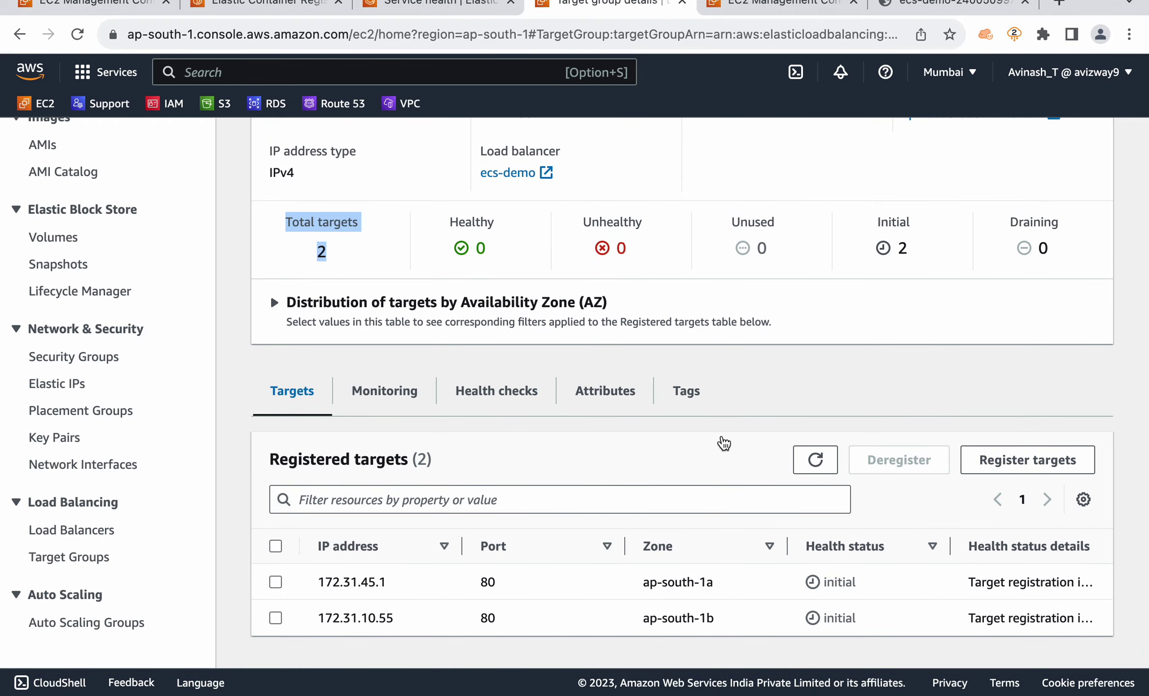
{"action": "left_click", "coordinate": [858, 580]}
{"action": "scroll", "coordinate": [815, 476], "scroll_direction": "up", "scroll_amount": 5}
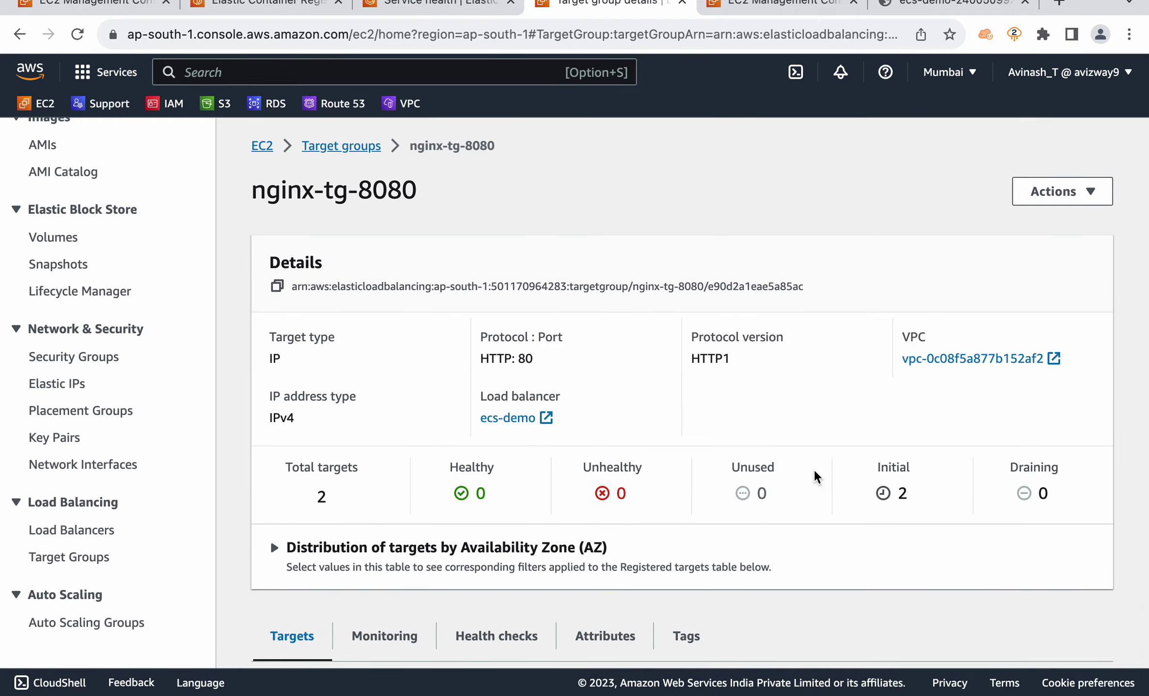
- Refresh the registered targets of nginx-tg-8080, collapse the side navigation, and recheck the health of both targets
{"action": "scroll", "coordinate": [815, 476], "scroll_direction": "down", "scroll_amount": 5}
{"action": "left_click", "coordinate": [816, 458]}
{"action": "scroll", "coordinate": [188, 145], "scroll_direction": "up", "scroll_amount": 10}
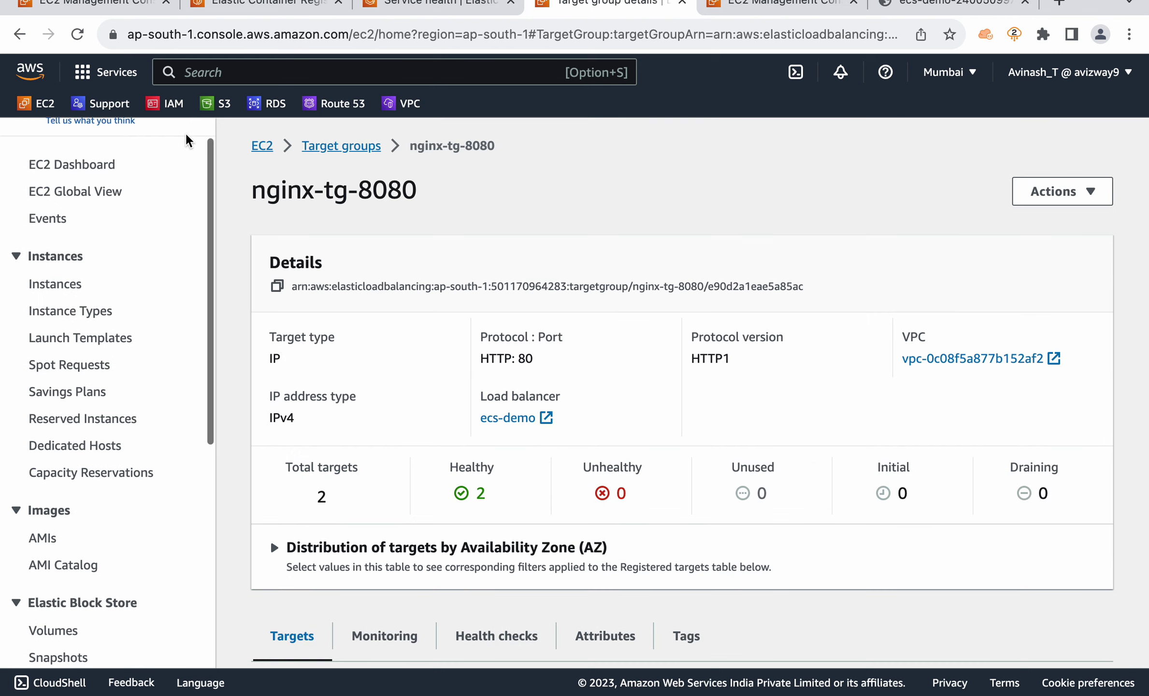
{"action": "left_click", "coordinate": [190, 145]}
{"action": "scroll", "coordinate": [767, 521], "scroll_direction": "down", "scroll_amount": 5}
{"action": "left_click", "coordinate": [814, 463]}
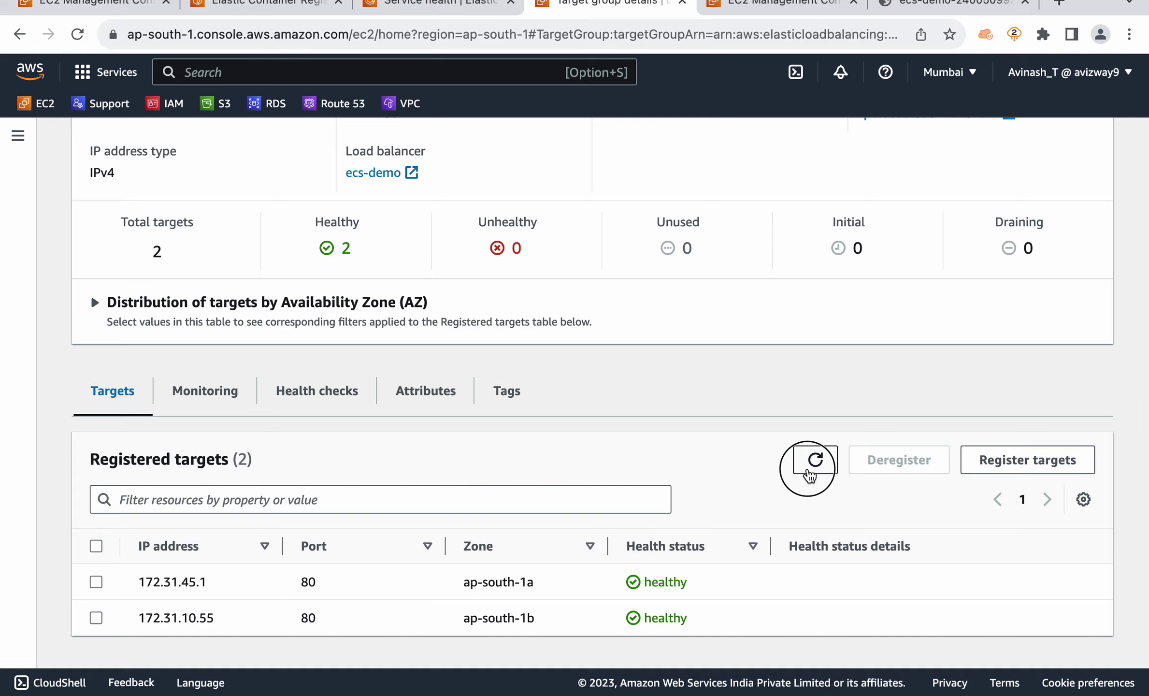
{"action": "scroll", "coordinate": [646, 495], "scroll_direction": "down", "scroll_amount": 5}
{"action": "left_click_drag", "start_coordinate": [815, 588], "coordinate": [729, 590]}
{"action": "scroll", "coordinate": [610, 432], "scroll_direction": "up", "scroll_amount": 5}
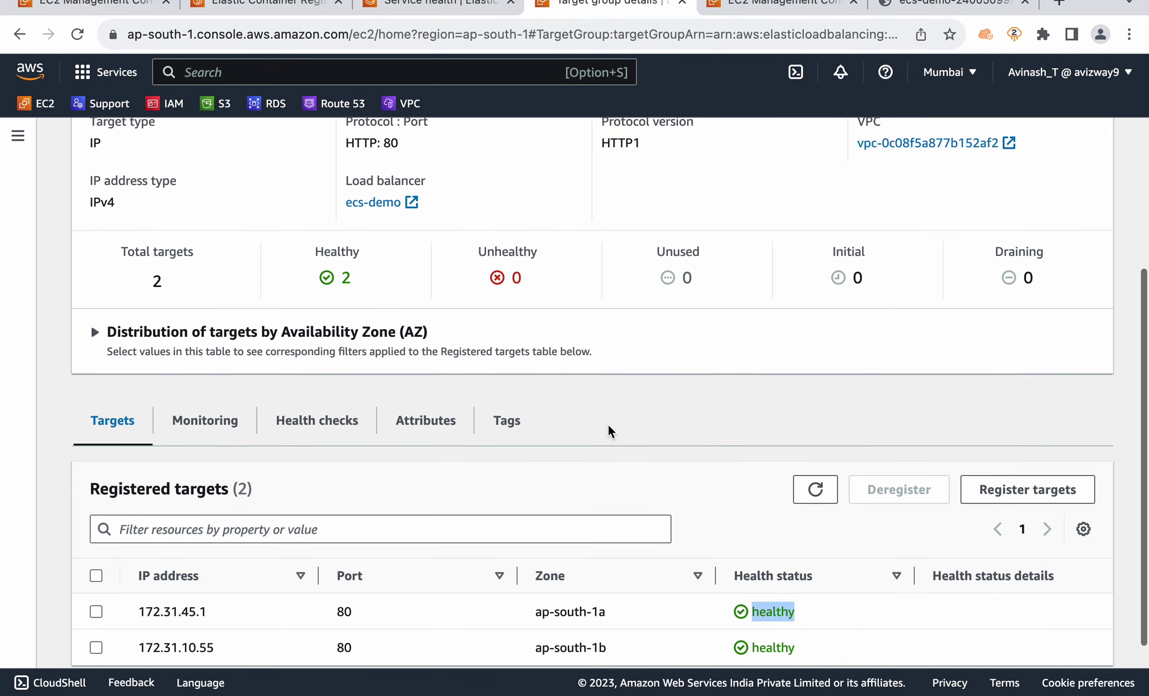
{"action": "scroll", "coordinate": [633, 431], "scroll_direction": "down", "scroll_amount": 5}
{"action": "left_click", "coordinate": [832, 585]}
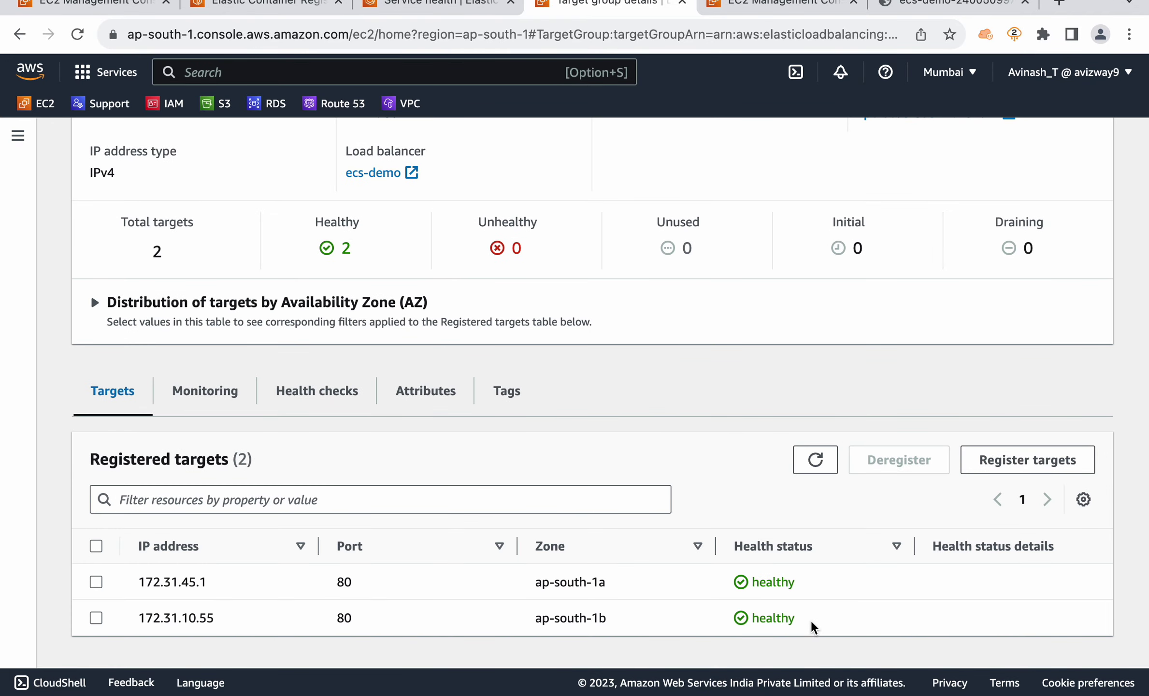
{"action": "scroll", "coordinate": [696, 369], "scroll_direction": "up", "scroll_amount": 5}
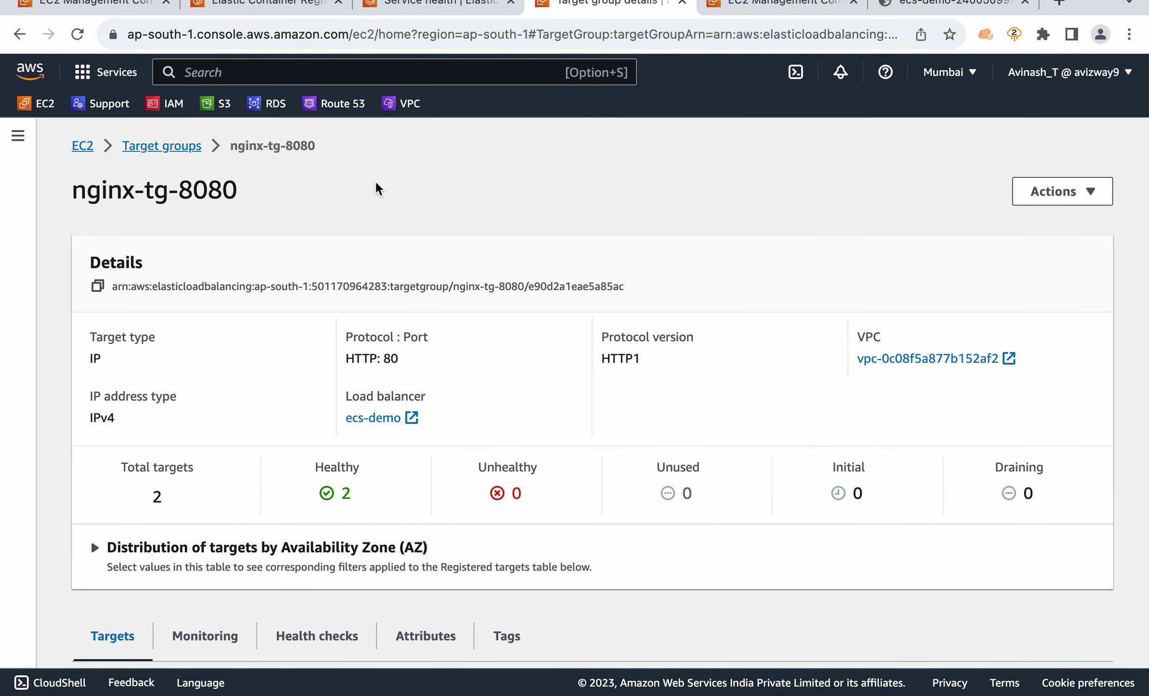
- Return to the nginx service's health page, refresh it, and recheck the current deployment state
{"action": "left_click", "coordinate": [466, 3]}
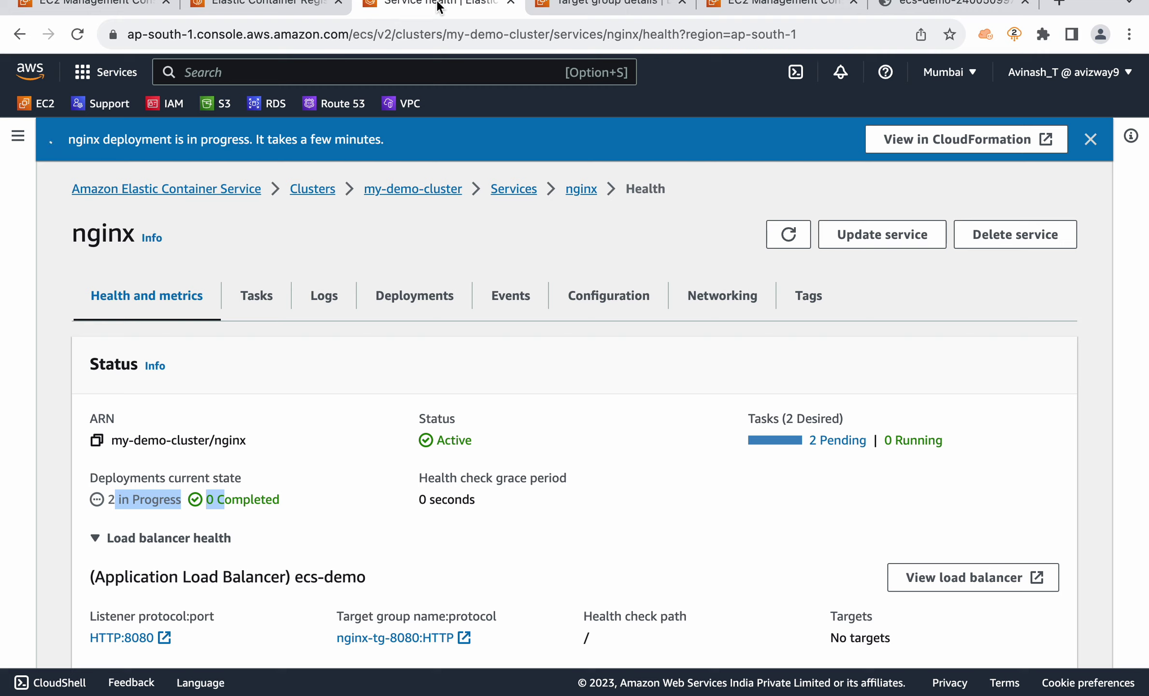
{"action": "left_click", "coordinate": [772, 230]}
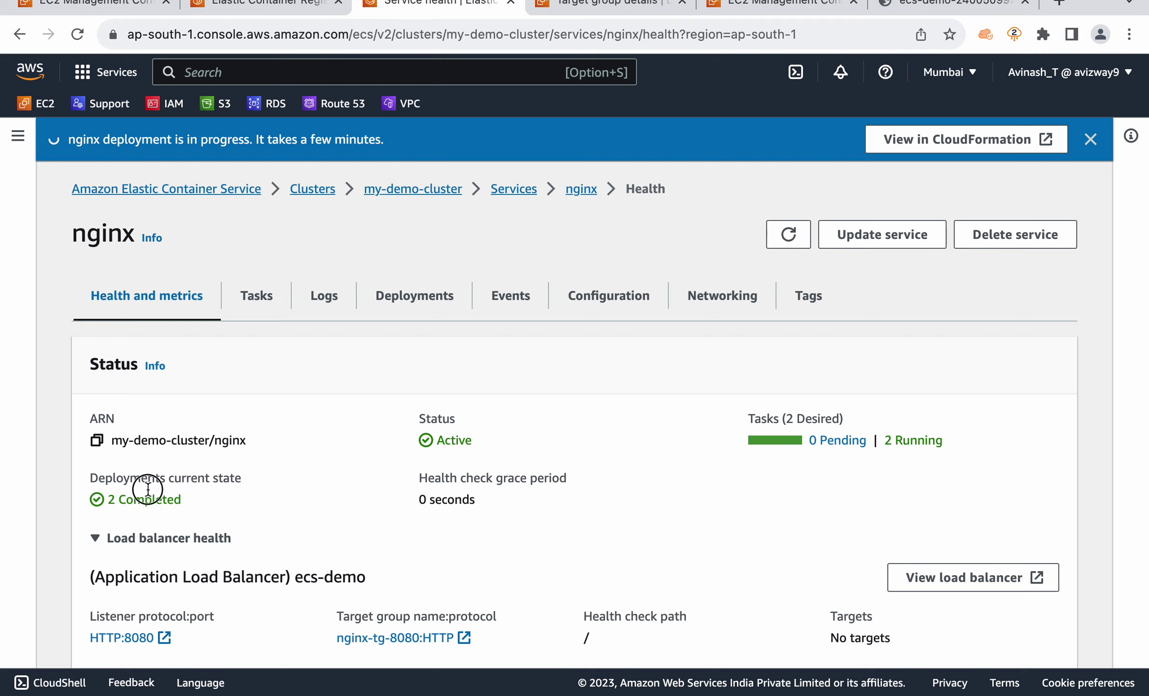
{"action": "triple_click", "coordinate": [149, 488]}
{"action": "left_click", "coordinate": [293, 481]}
{"action": "left_click", "coordinate": [914, 5]}
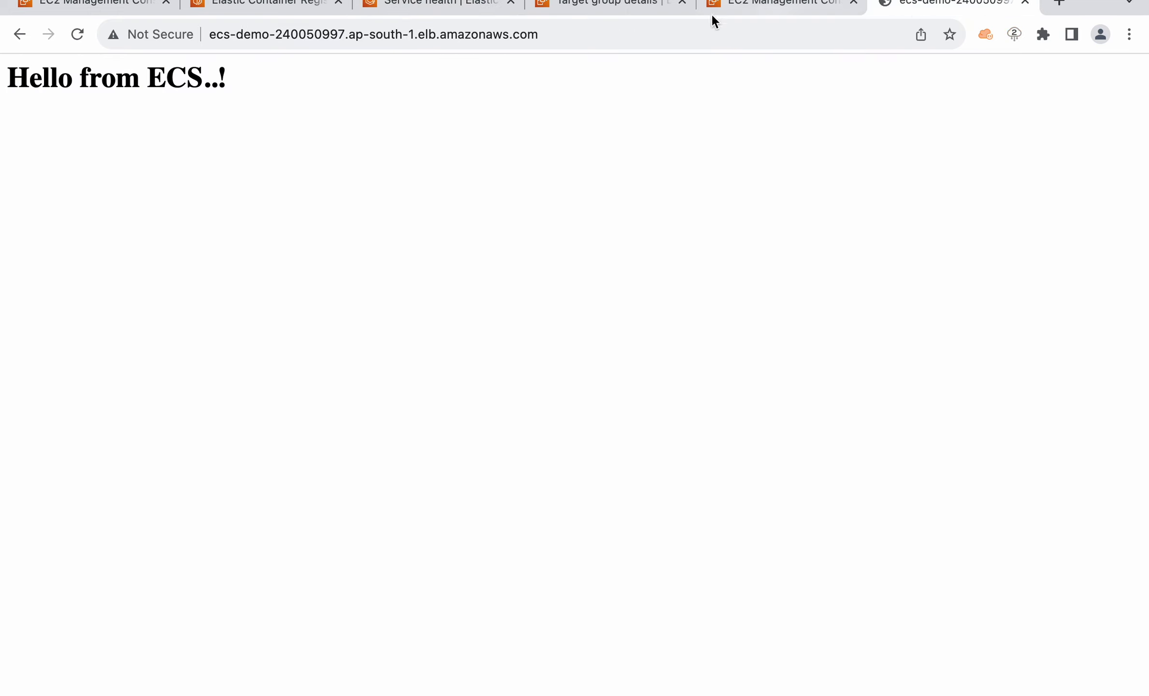
{"action": "left_click", "coordinate": [661, 32]}
{"action": "key", "text": "super+c"}
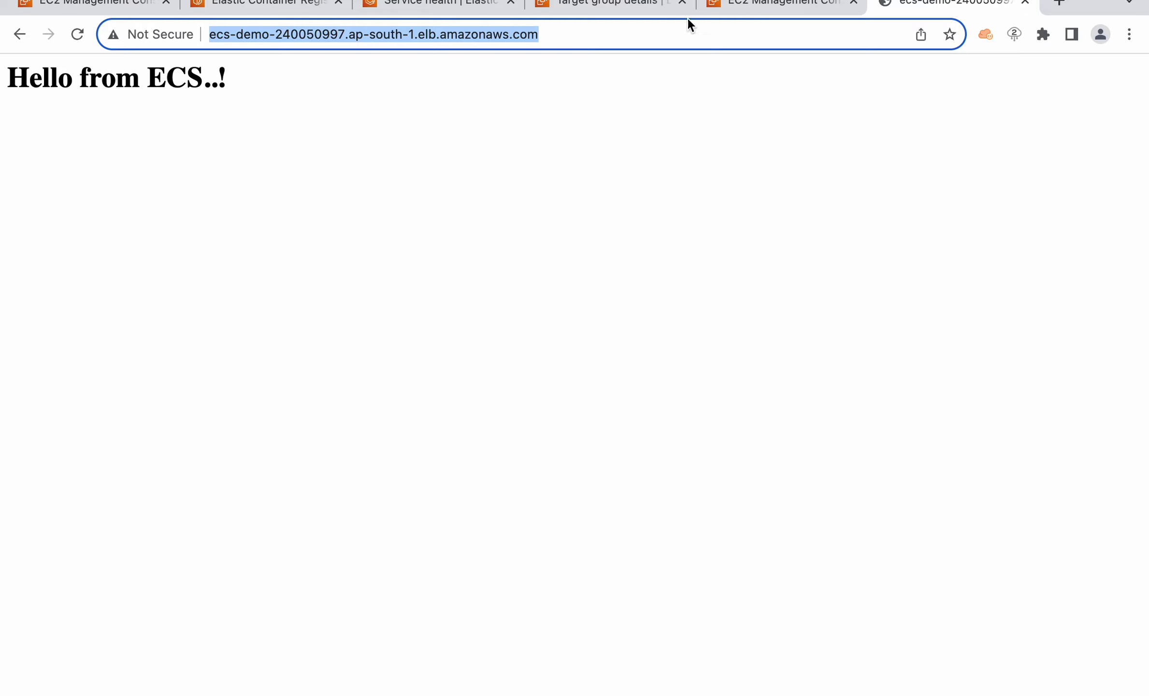
{"action": "left_click", "coordinate": [1056, 6]}
{"action": "key", "text": "super+v"}
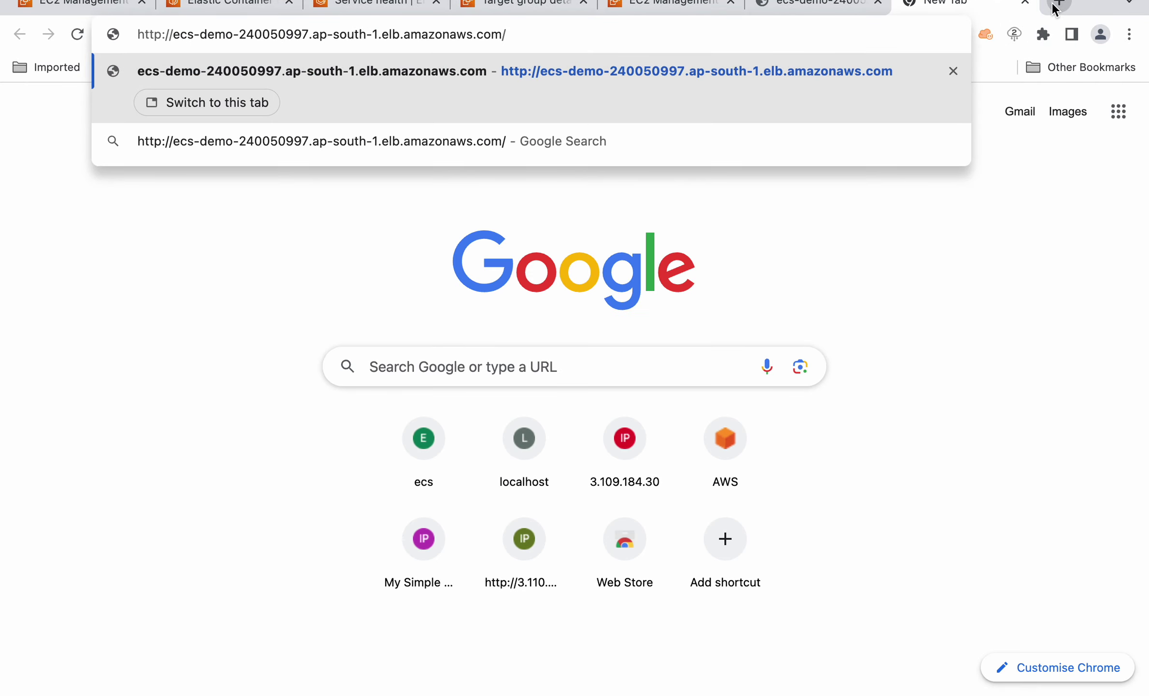
{"action": "key", "text": "BackSpace"}
{"action": "type", "text": ":80"}
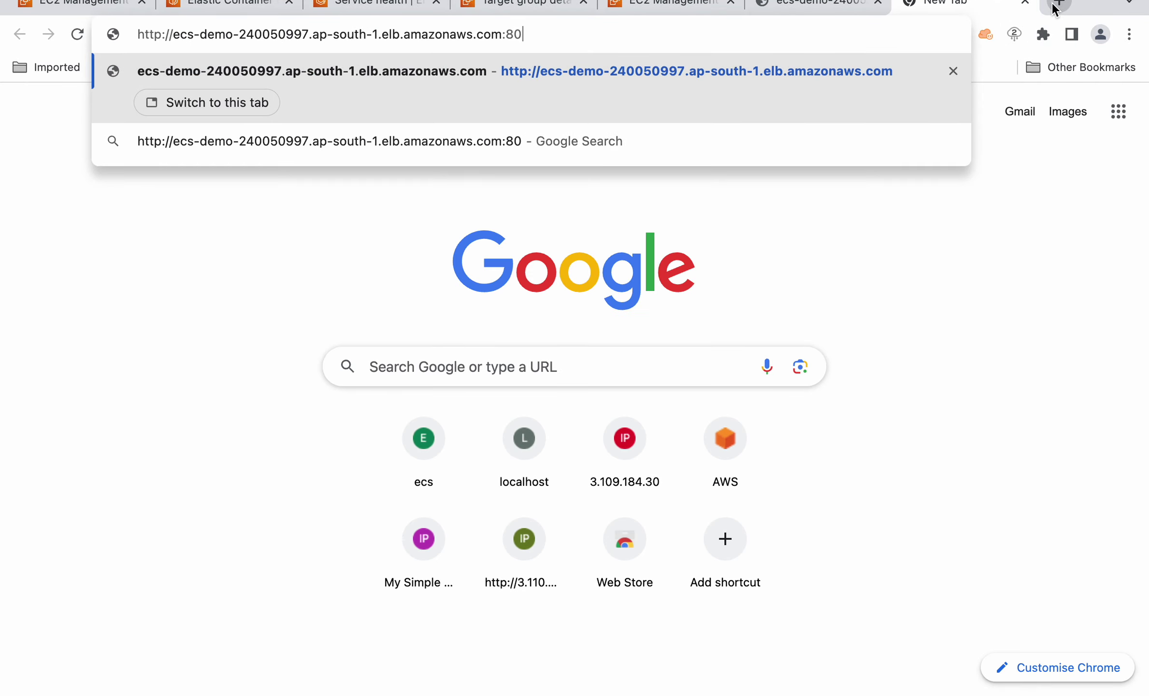
{"action": "type", "text": "80"}
{"action": "key", "text": "Return"}
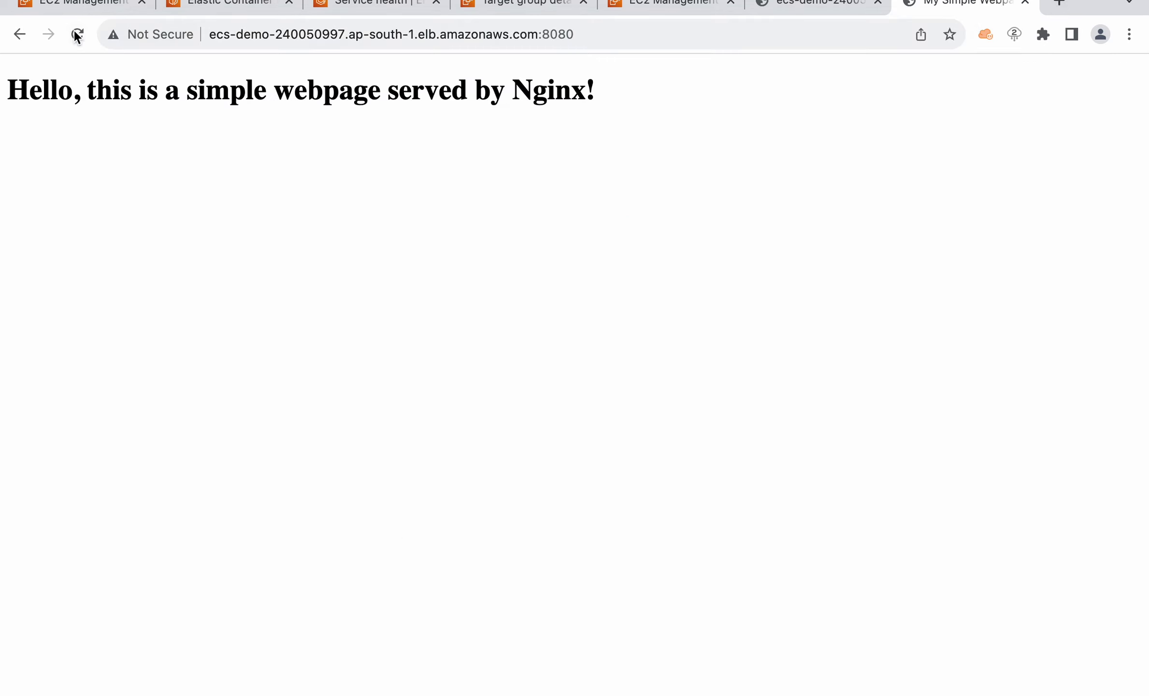
{"action": "left_click", "coordinate": [77, 34]}
- Compare the pages served by the load balancer on the default port and on port 8080, reloading each one
{"action": "left_click", "coordinate": [797, 10]}
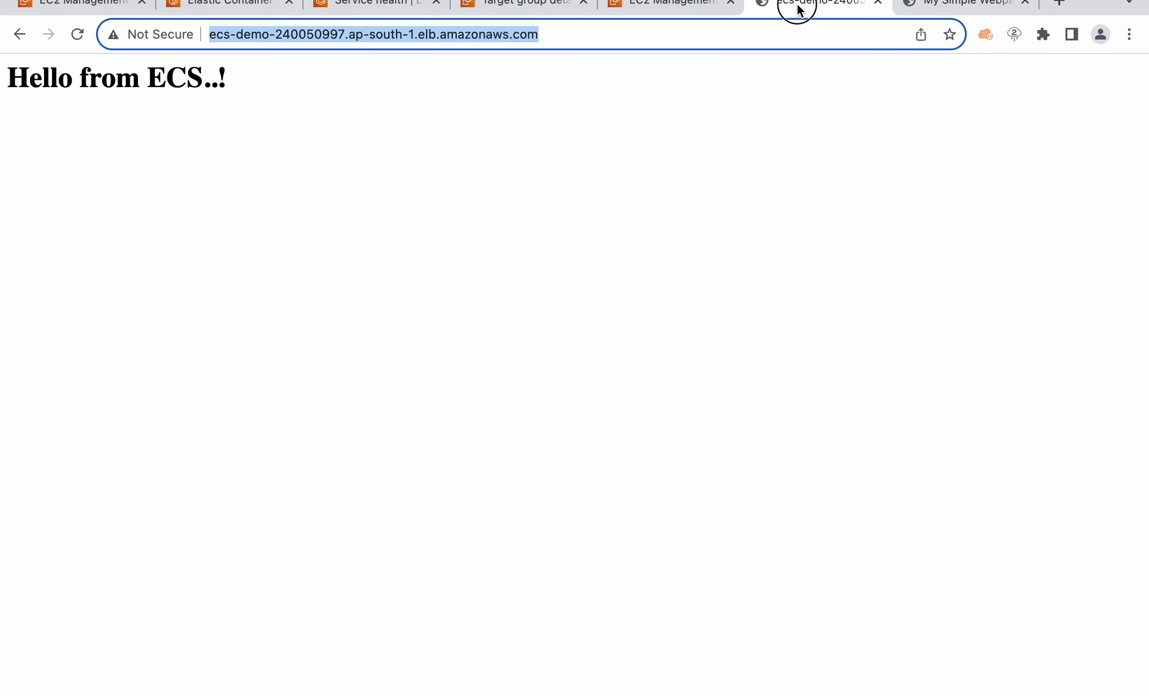
{"action": "left_click", "coordinate": [619, 43]}
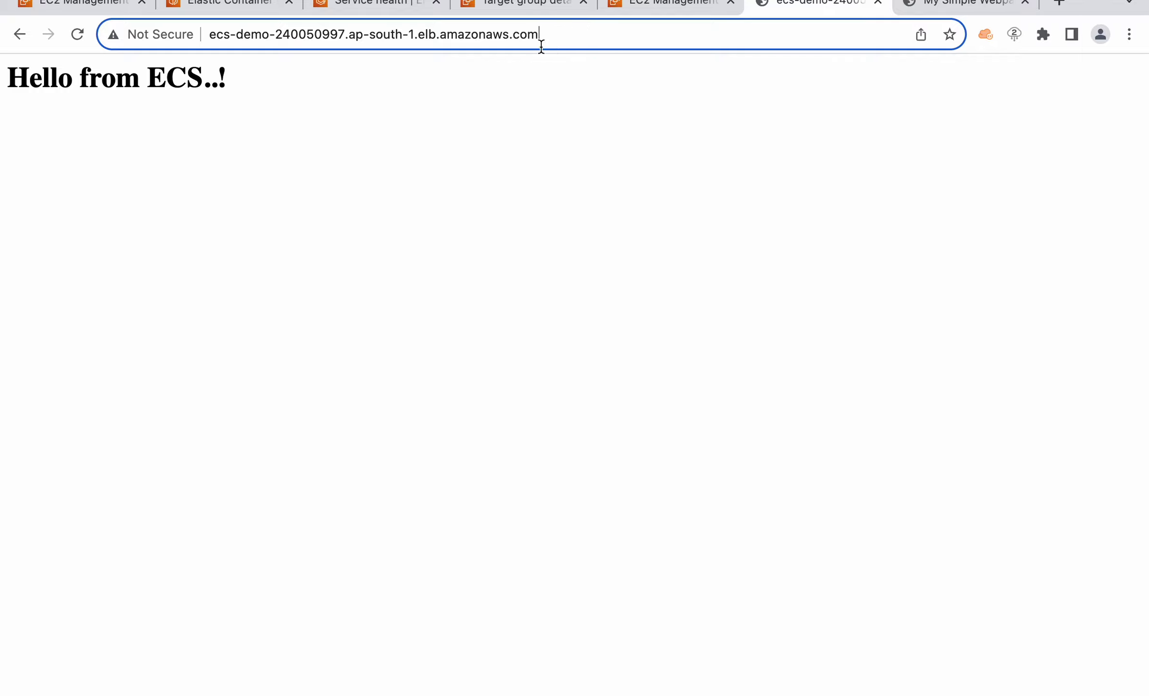
{"action": "left_click_drag", "start_coordinate": [243, 75], "coordinate": [6, 75]}
{"action": "left_click", "coordinate": [81, 33]}
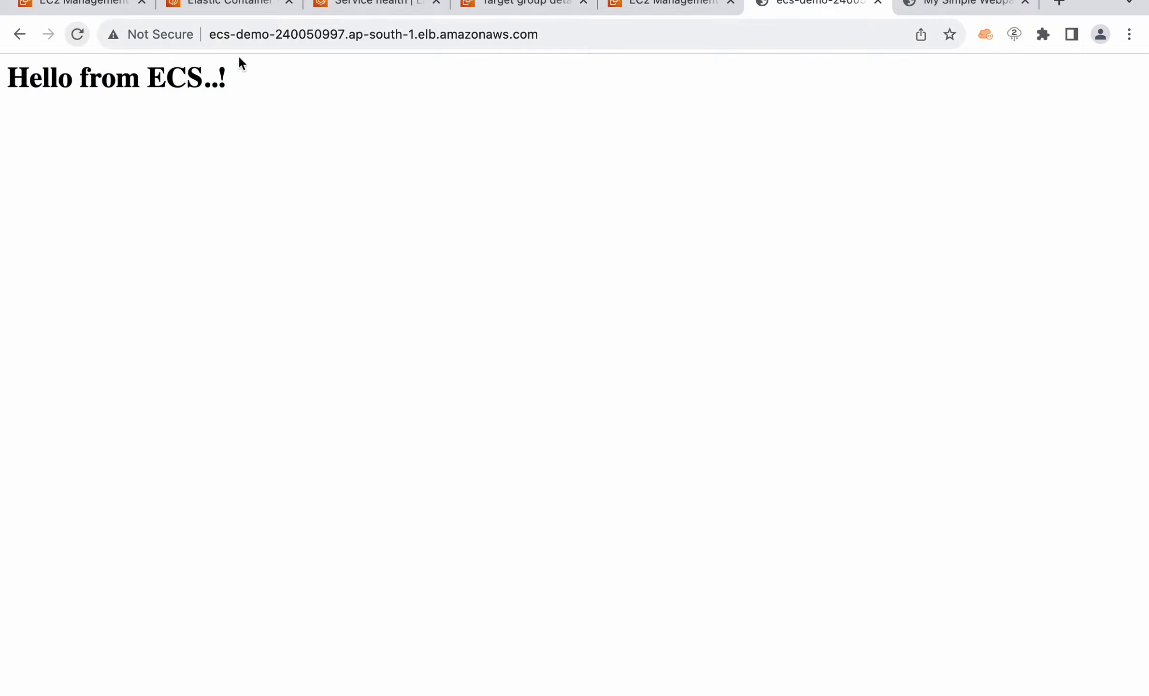
{"action": "left_click", "coordinate": [975, 8]}
{"action": "left_click", "coordinate": [626, 40]}
{"action": "left_click_drag", "start_coordinate": [626, 40], "coordinate": [535, 35]}
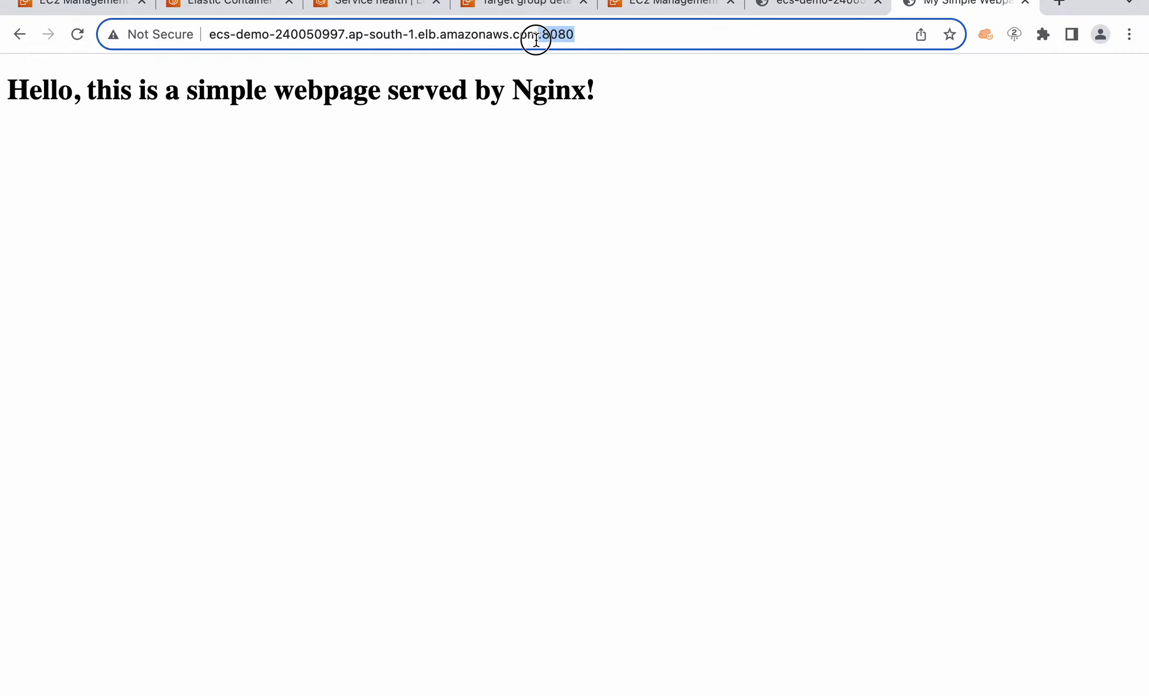
{"action": "left_click", "coordinate": [344, 129]}
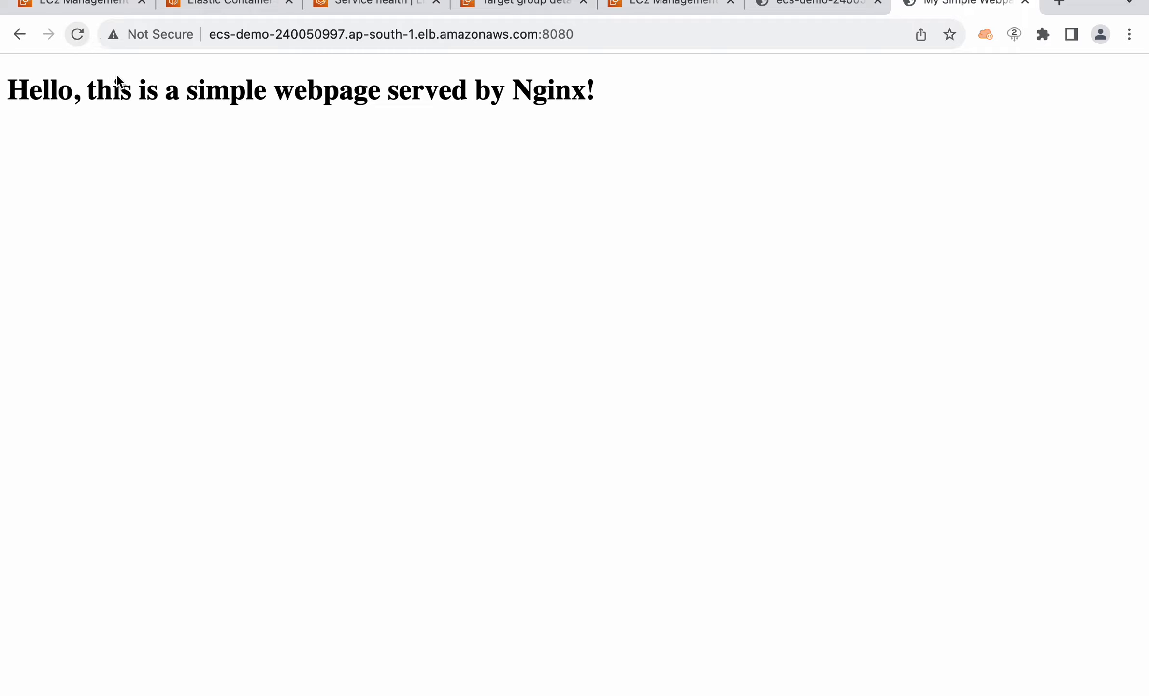
{"action": "left_click", "coordinate": [77, 34]}
{"action": "left_click", "coordinate": [331, 4]}
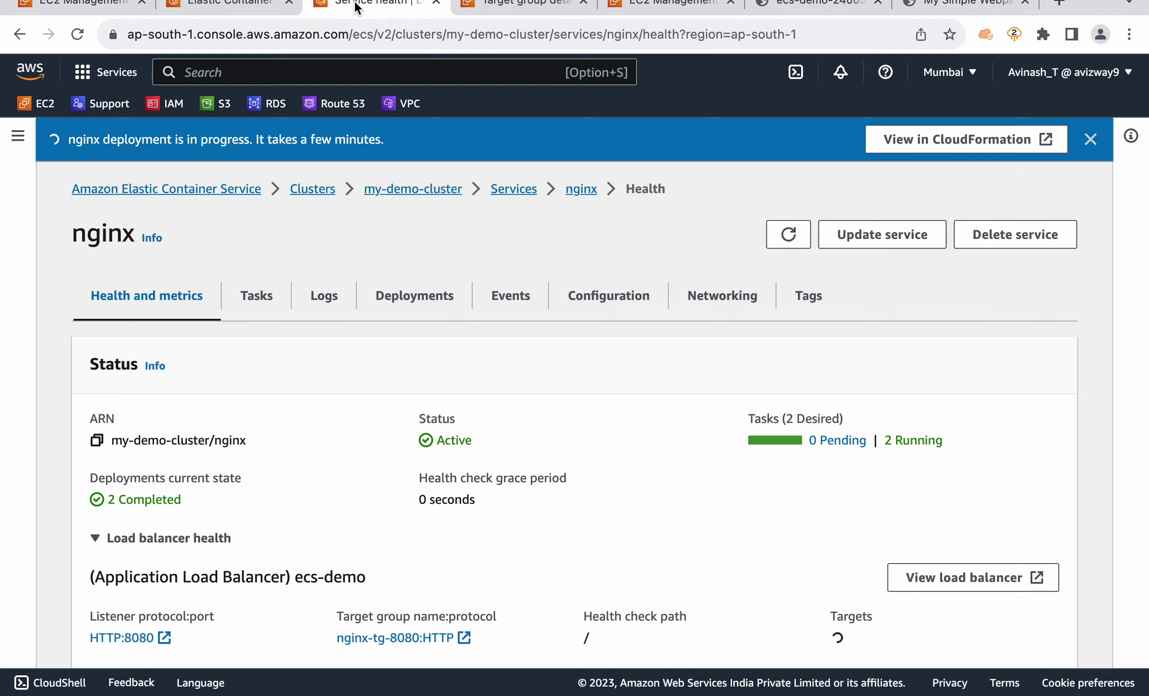
{"action": "left_click", "coordinate": [251, 6]}
{"action": "mouse_move", "coordinate": [509, 34]}
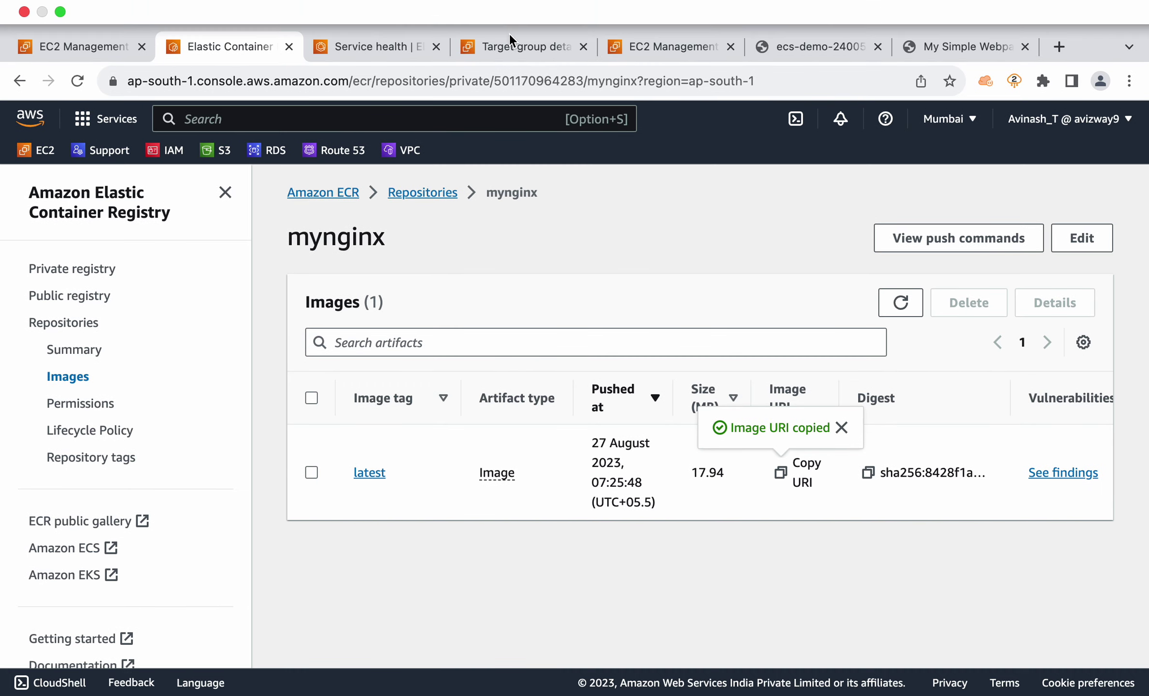
{"action": "left_click", "coordinate": [531, 49]}
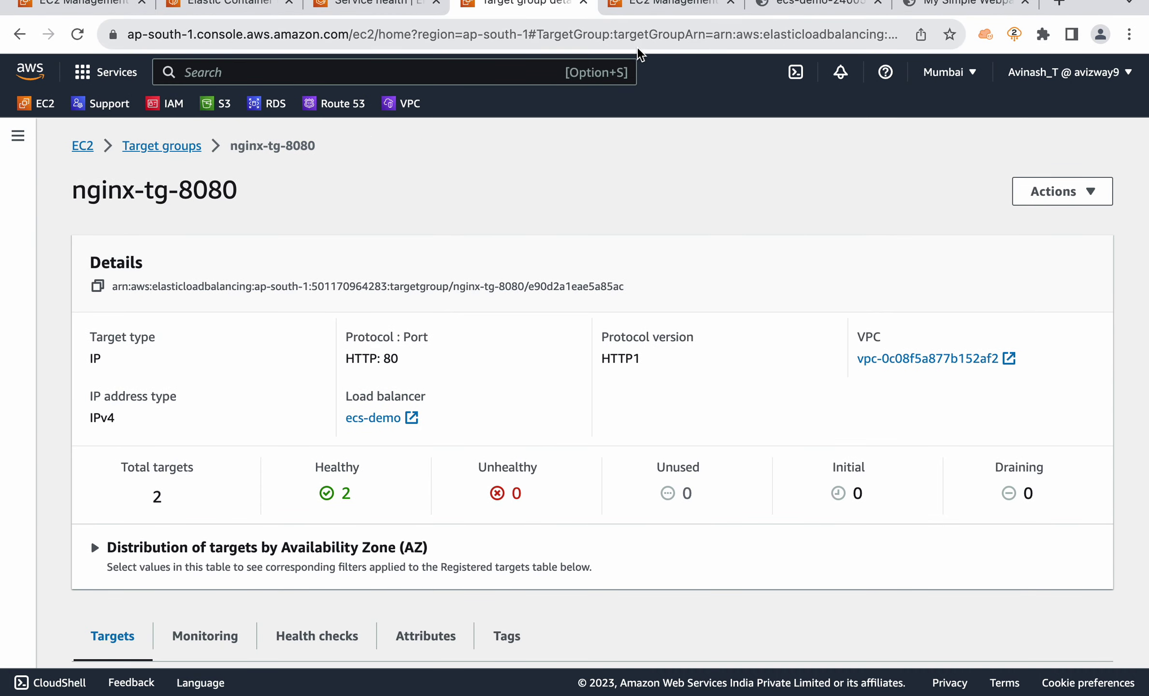
- Go from the nginx service to the cluster list, open my-demo-cluster, and review its services' status, deployments and task definitions
{"action": "left_click", "coordinate": [367, 7]}
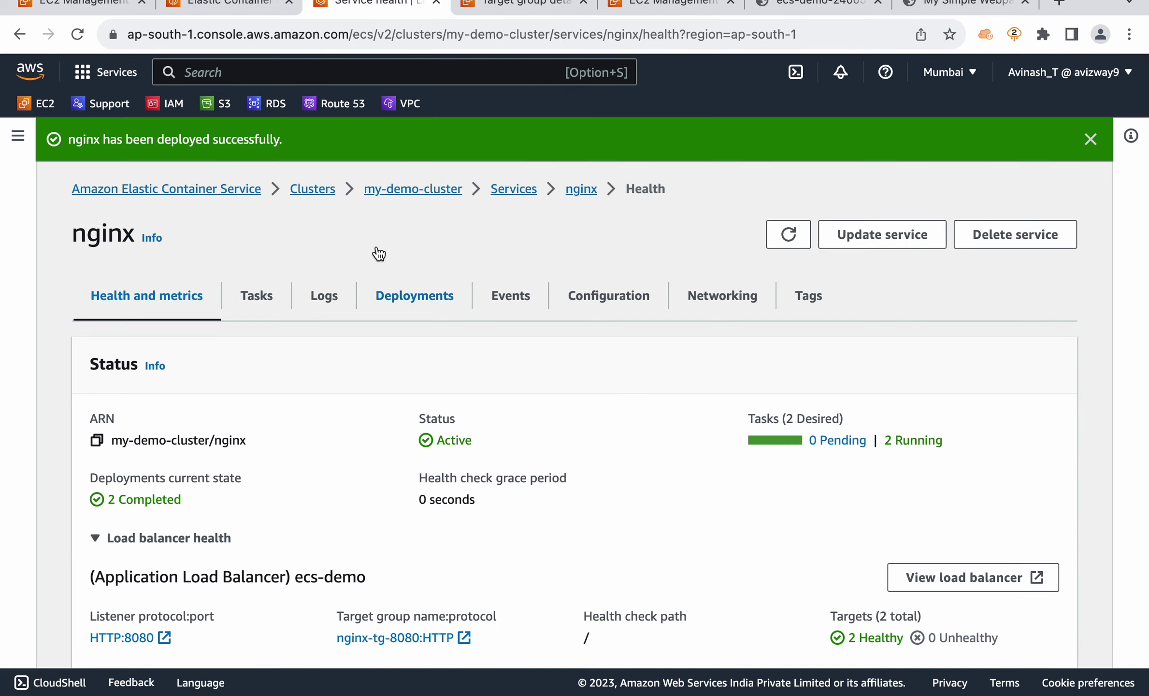
{"action": "left_click", "coordinate": [399, 188]}
{"action": "left_click", "coordinate": [323, 190]}
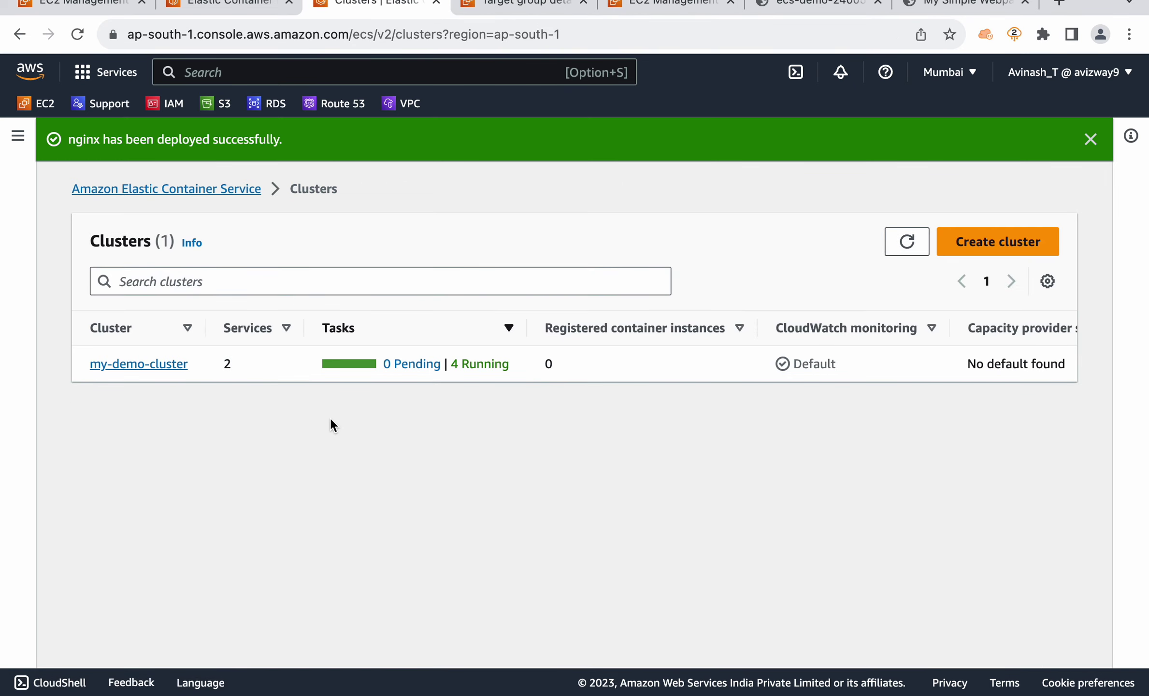
{"action": "left_click", "coordinate": [146, 368]}
{"action": "scroll", "coordinate": [317, 502], "scroll_direction": "down", "scroll_amount": 5}
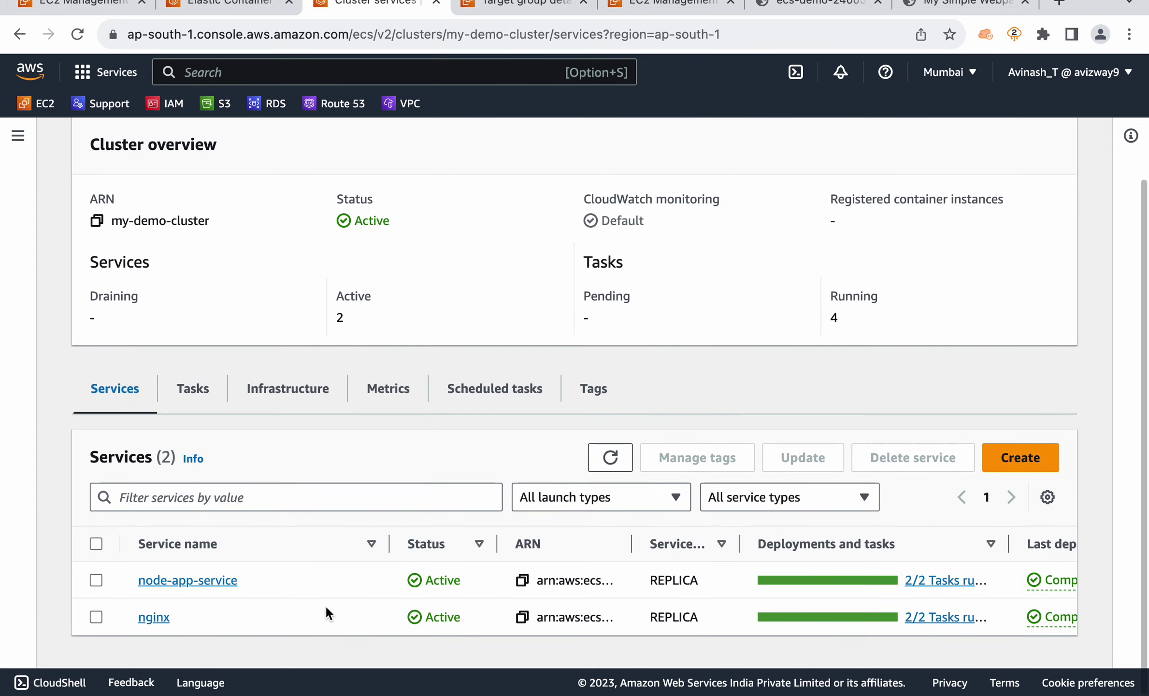
{"action": "scroll", "coordinate": [340, 600], "scroll_direction": "right", "scroll_amount": 5}
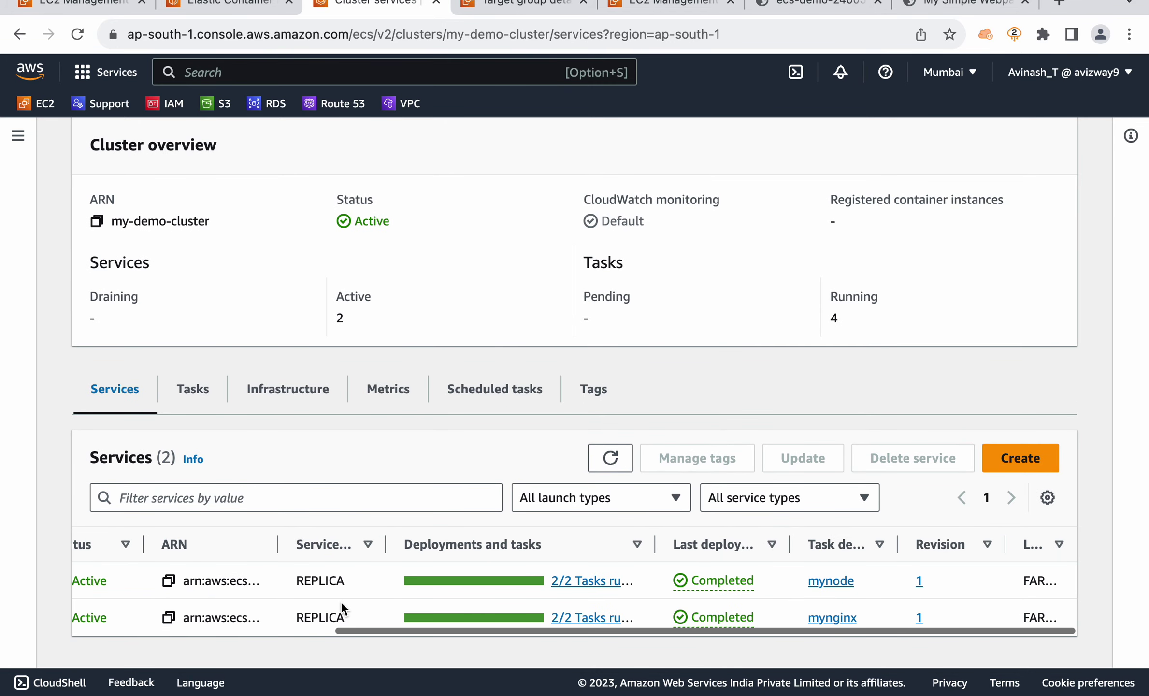
{"action": "scroll", "coordinate": [341, 600], "scroll_direction": "left", "scroll_amount": 5}
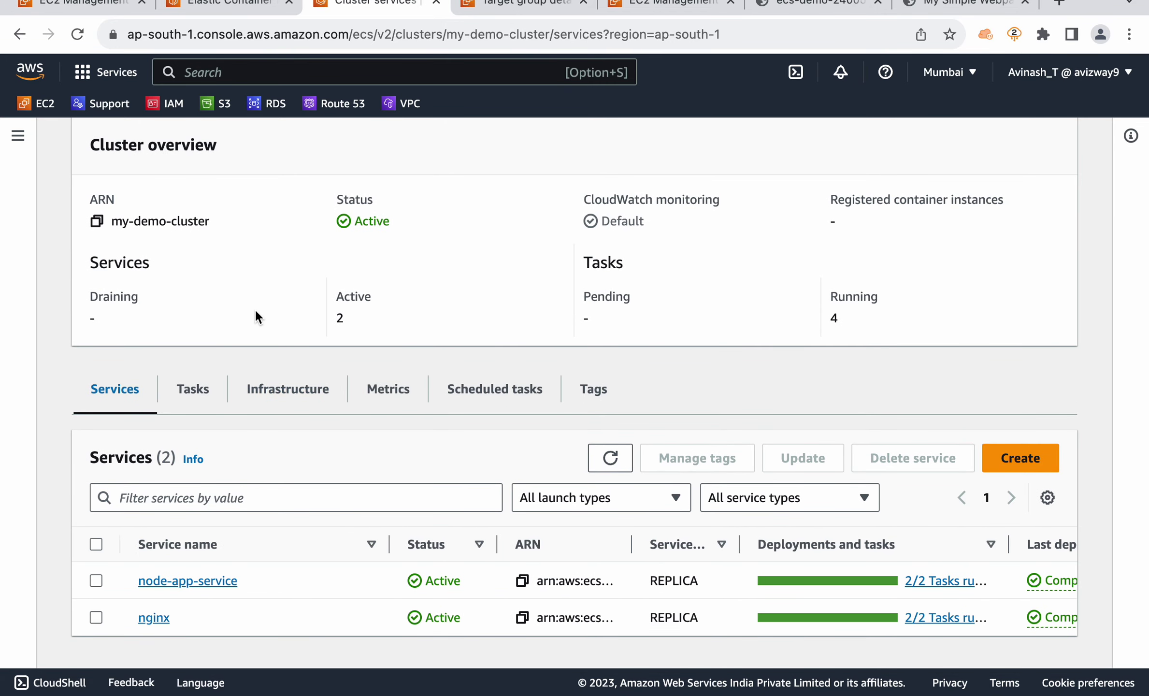